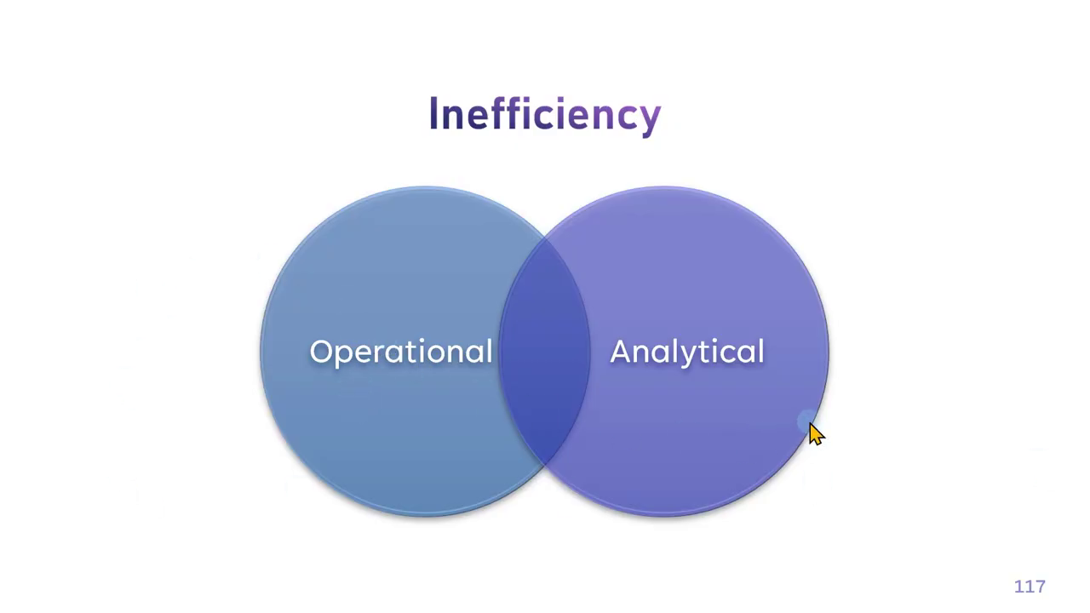
Advance the slide show past the Inefficiency slide to Detecting Inefficiency
{"action": "key", "text": "Right"}
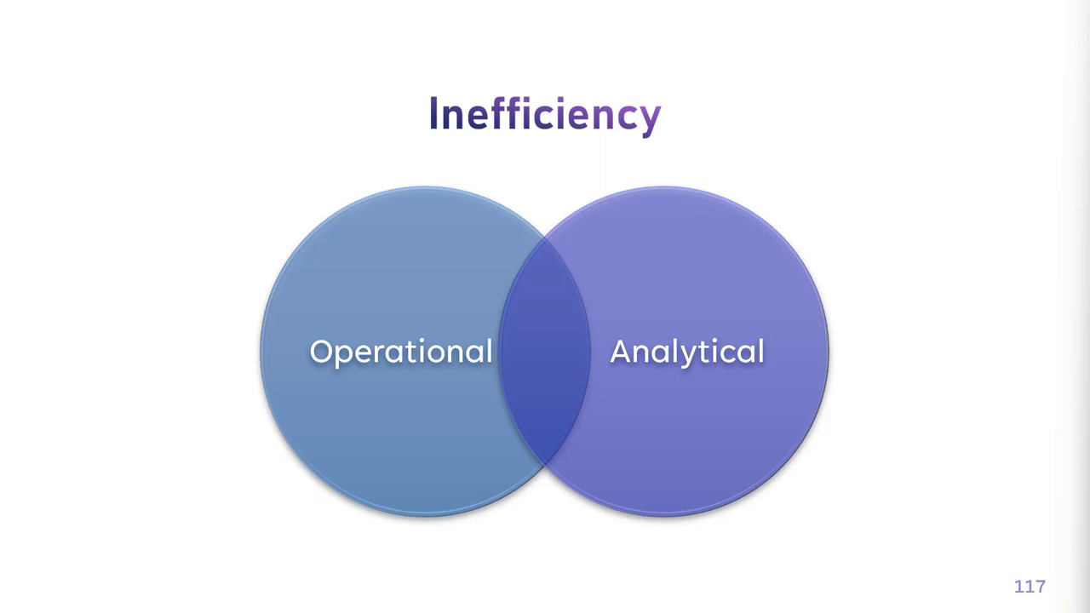
{"action": "key", "text": "Right"}
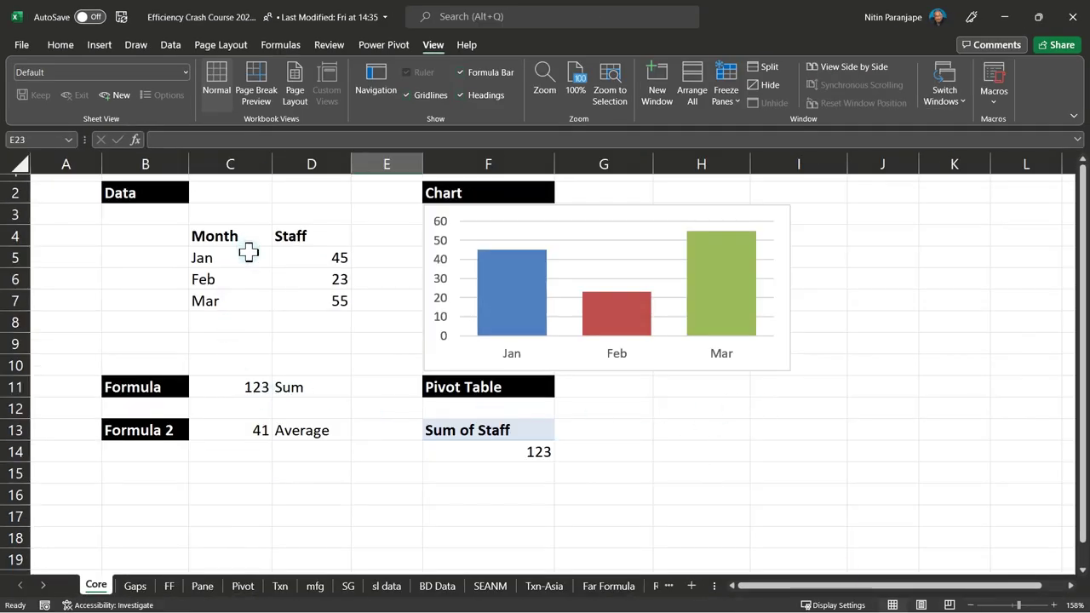
{"action": "left_click", "coordinate": [233, 387]}
{"action": "left_click", "coordinate": [239, 430]}
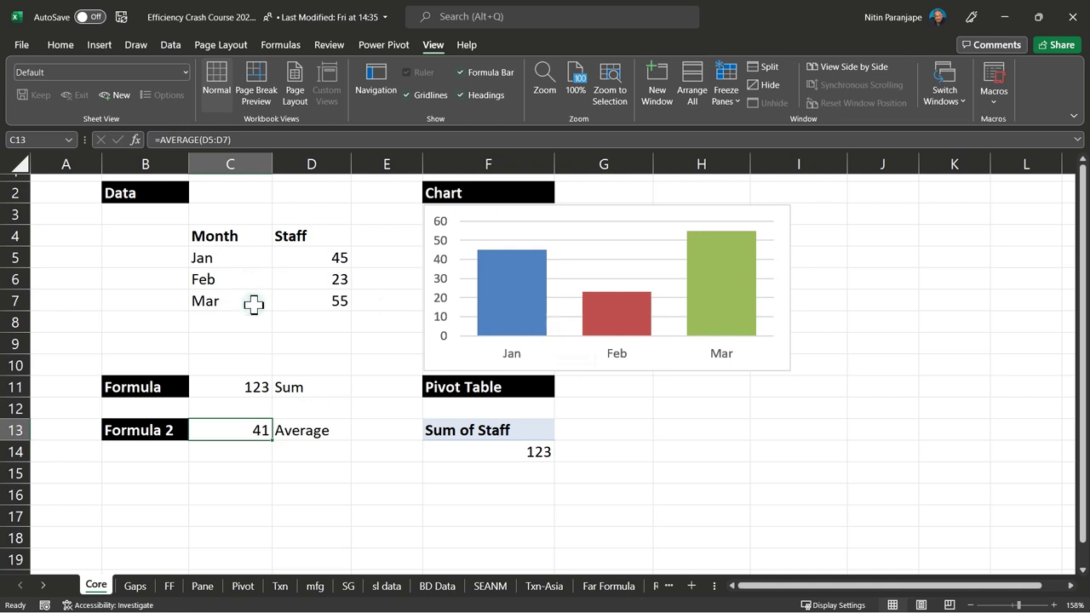
{"action": "double_click", "coordinate": [215, 320]}
{"action": "type", "text": "Apr"}
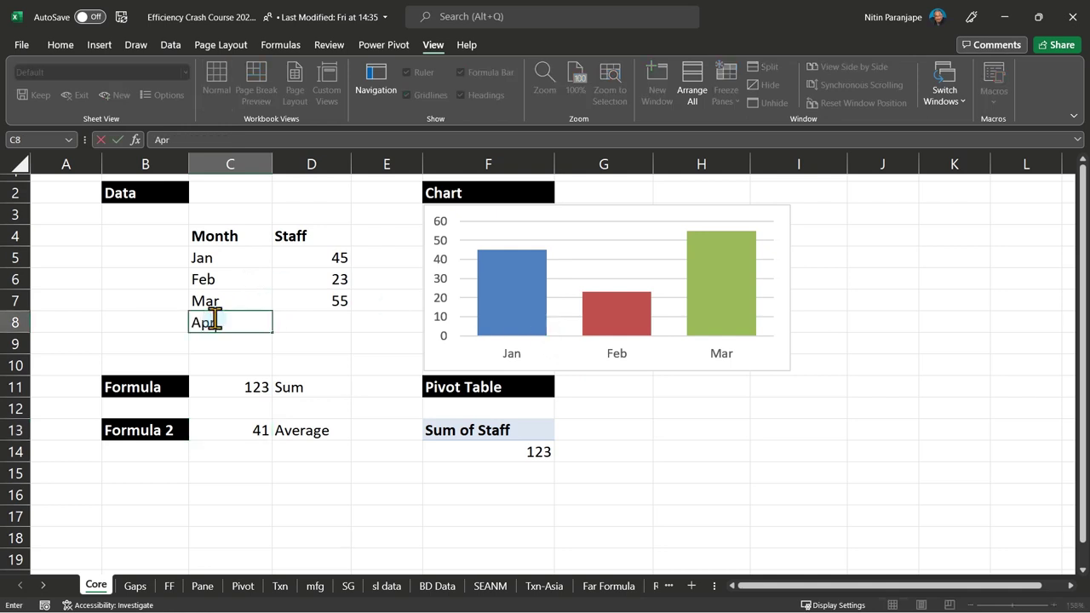
{"action": "key", "text": "Tab"}
{"action": "type", "text": "89"}
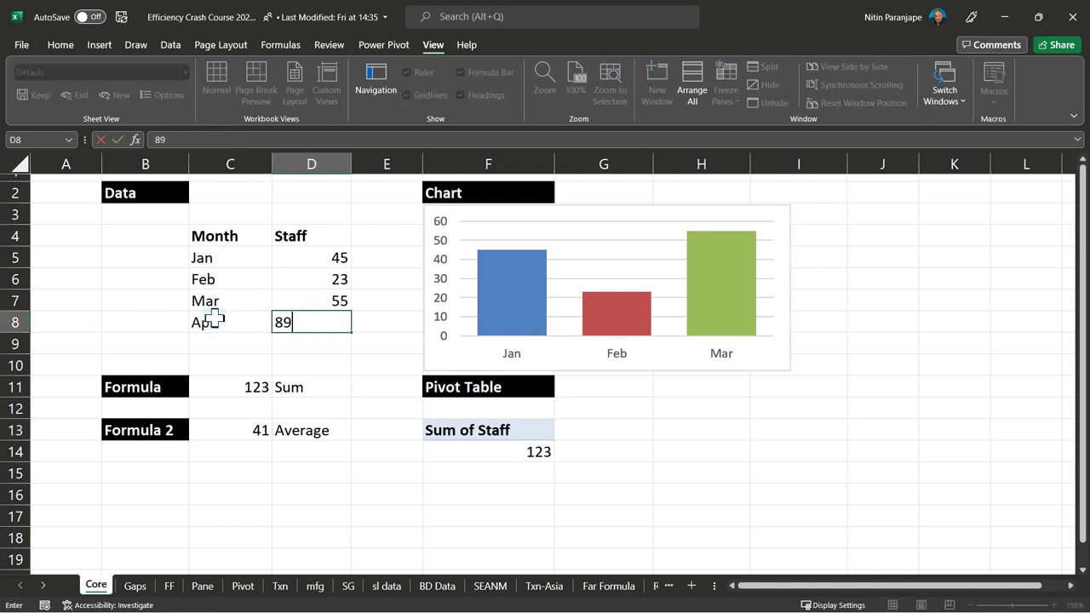
{"action": "key", "text": "Up"}
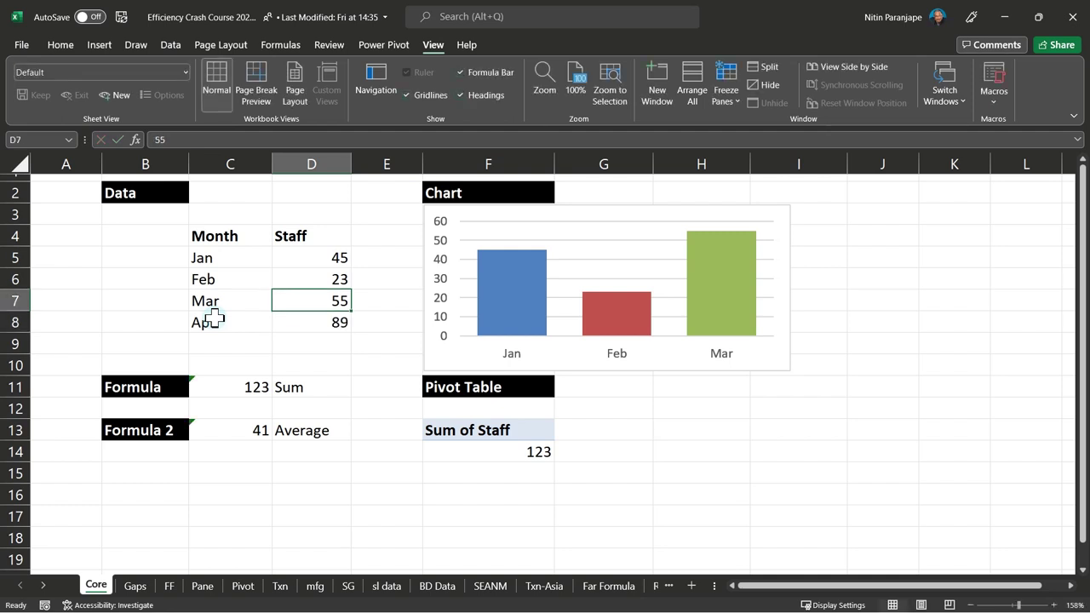
{"action": "key", "text": "Down"}
{"action": "key", "text": "Down"}
{"action": "key", "text": "Down"}
{"action": "key", "text": "Down"}
{"action": "key", "text": "Down"}
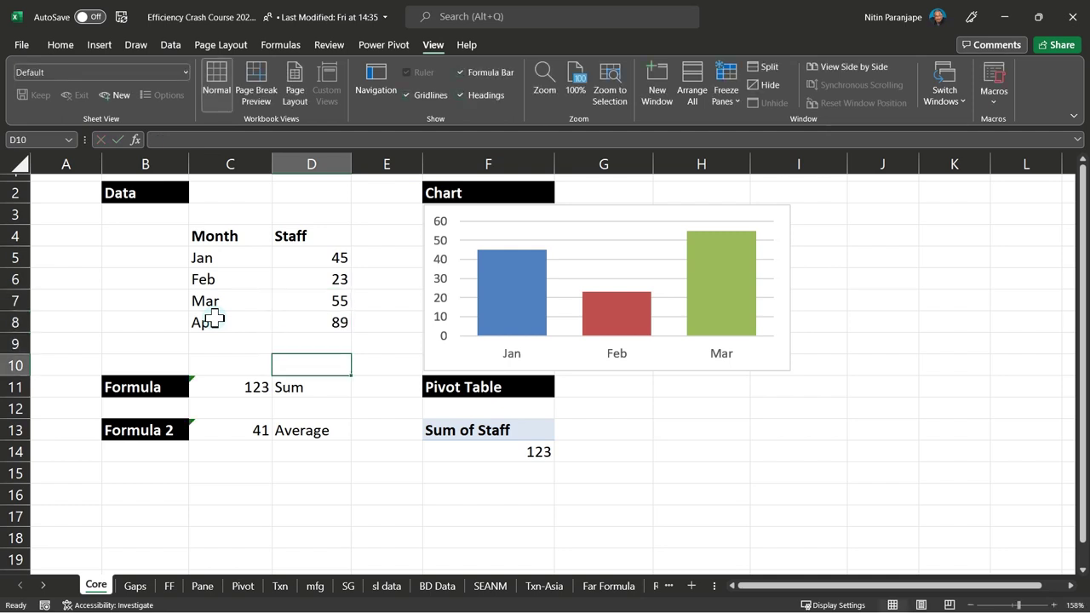
{"action": "key", "text": "Up"}
{"action": "key", "text": "Left"}
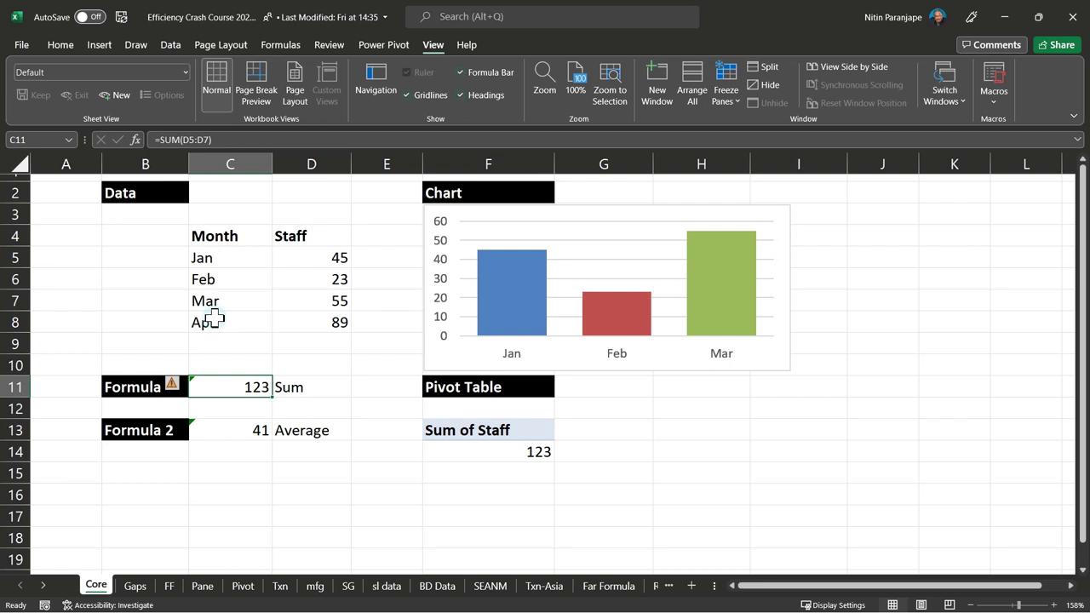
{"action": "left_click", "coordinate": [249, 320]}
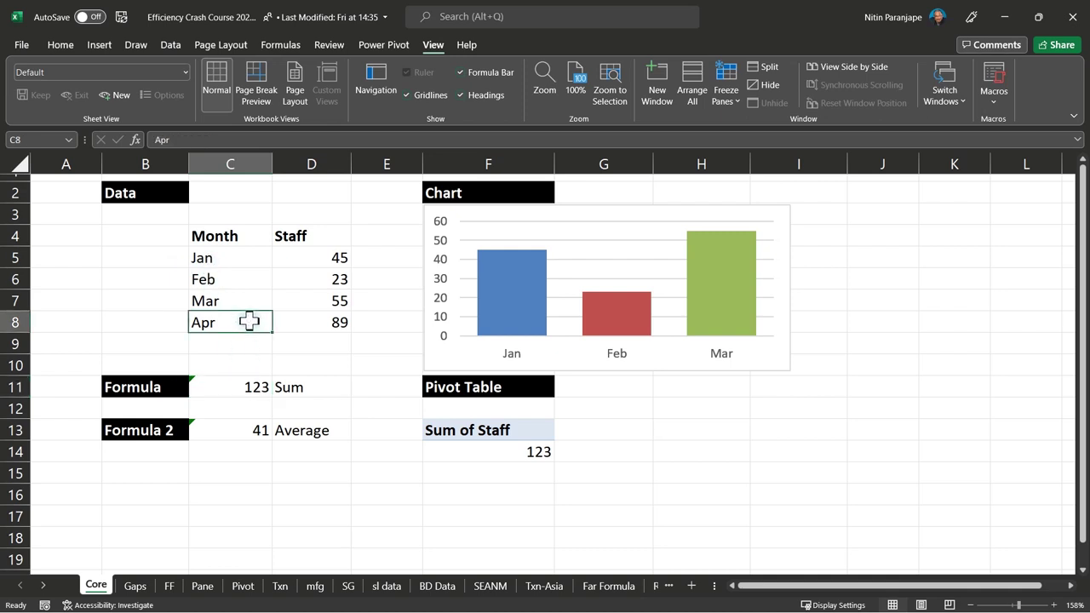
{"action": "key", "text": "shift+Right"}
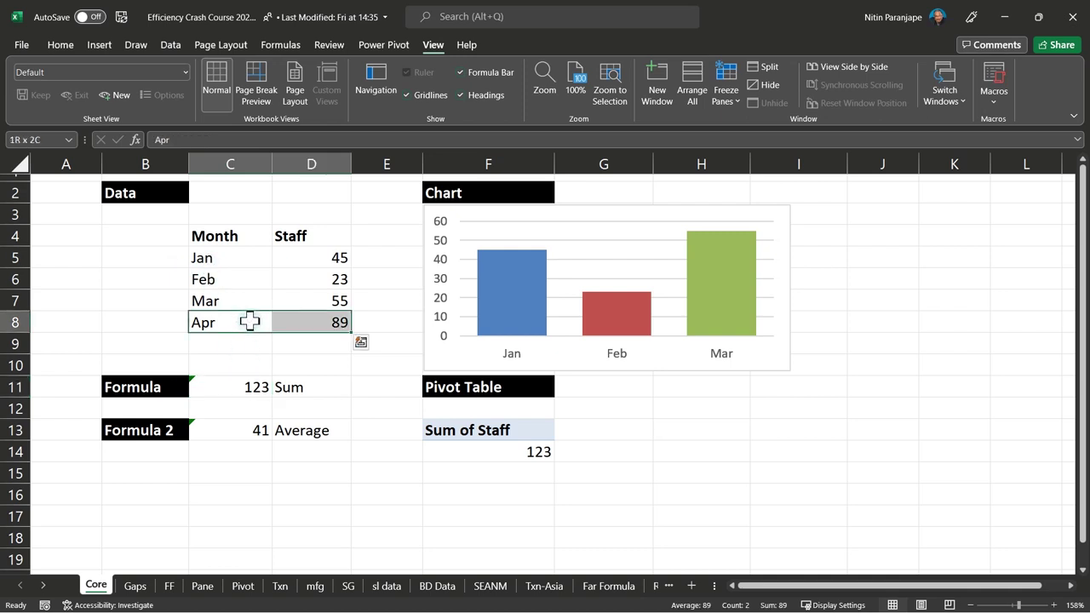
{"action": "key", "text": "Delete"}
{"action": "key", "text": "Up"}
{"action": "key", "text": "Up"}
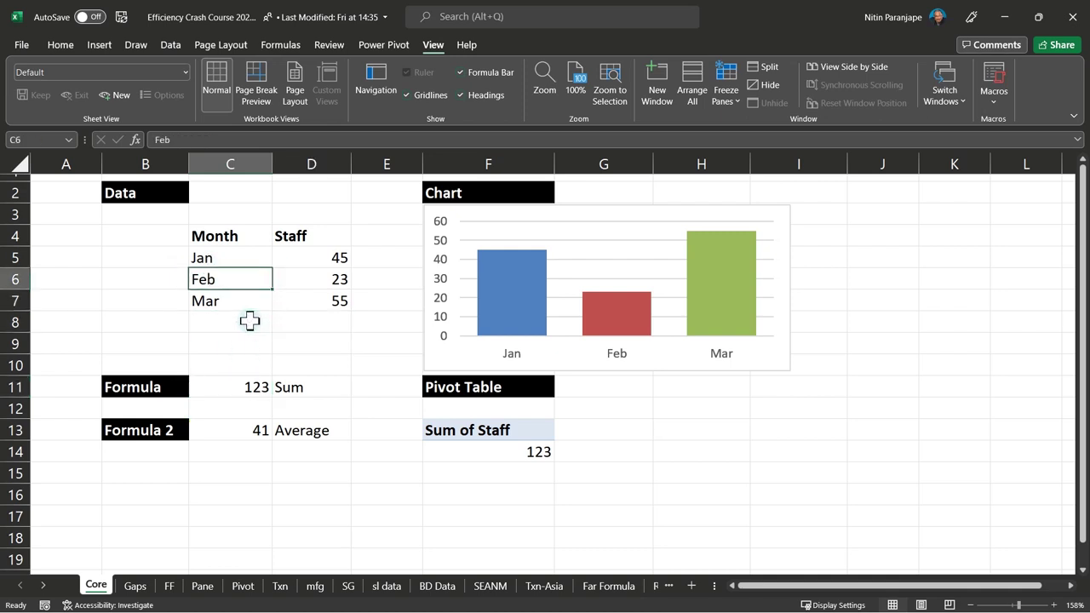
{"action": "left_click_drag", "start_coordinate": [243, 239], "coordinate": [306, 303]}
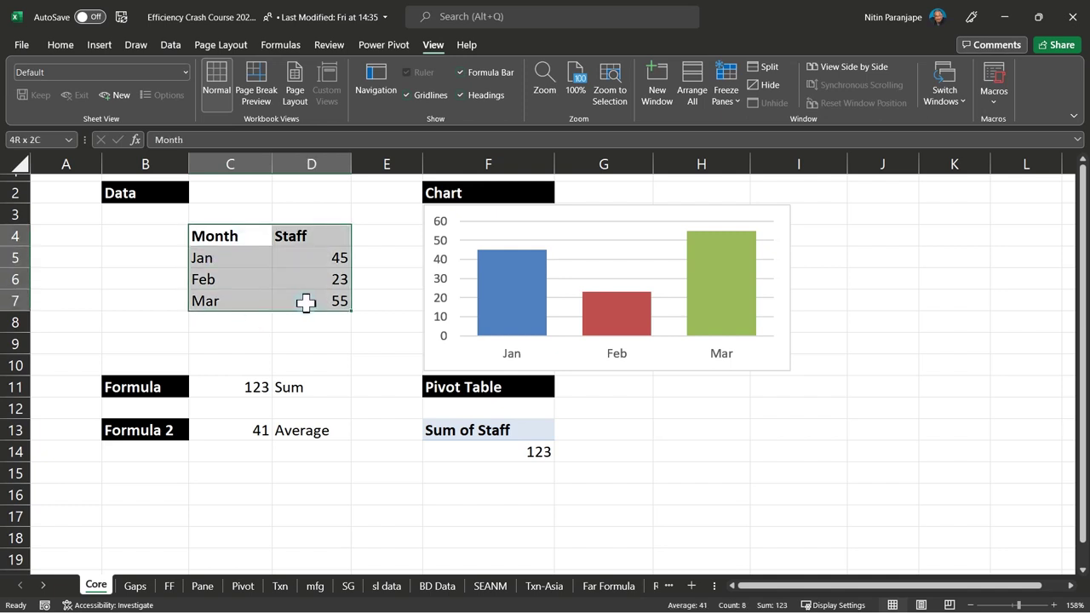
Convert the Month and Staff range C4:D7 into an Excel table
{"action": "left_click", "coordinate": [95, 51]}
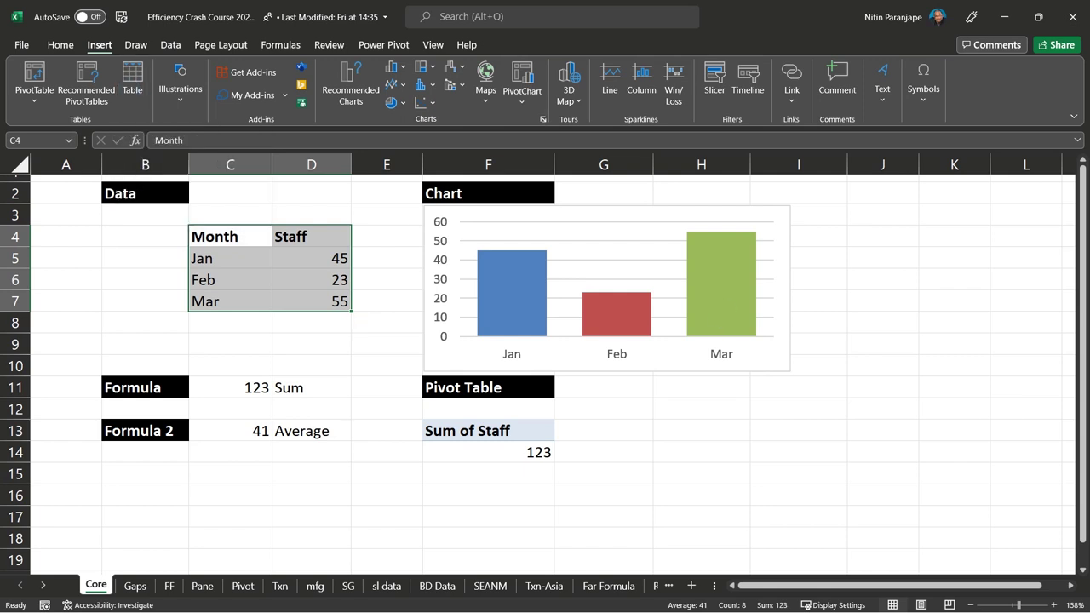
{"action": "key", "text": "ctrl+t"}
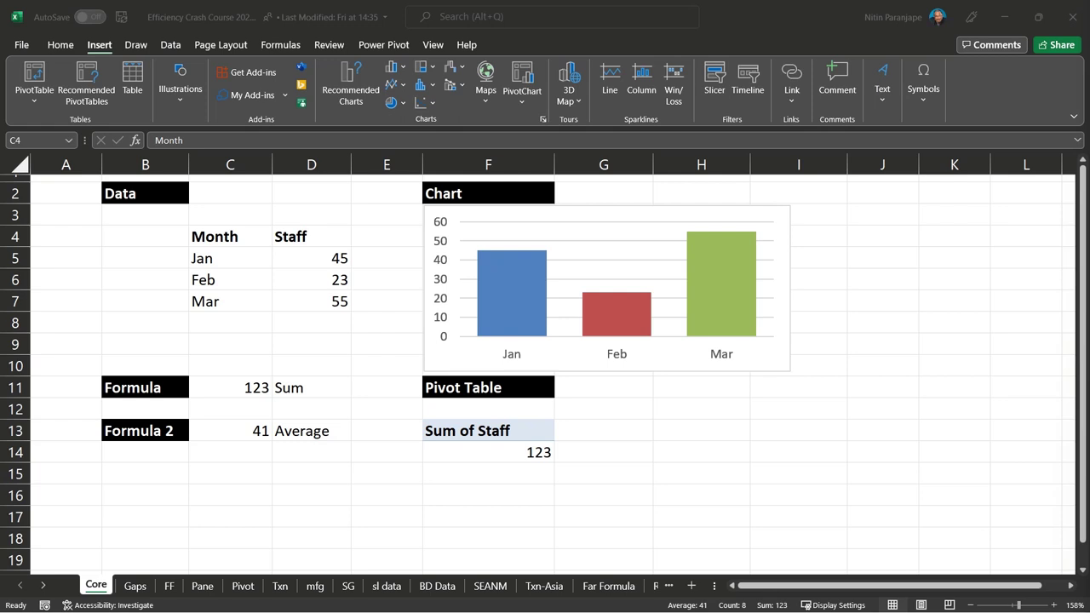
{"action": "key", "text": "Escape"}
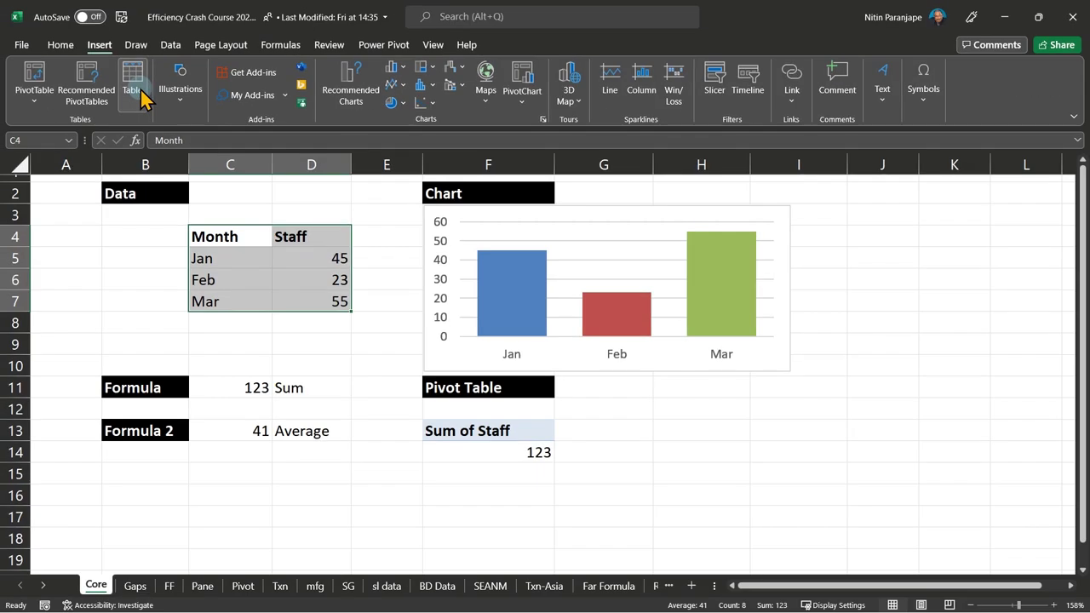
{"action": "left_click", "coordinate": [138, 96]}
{"action": "left_click", "coordinate": [187, 340]}
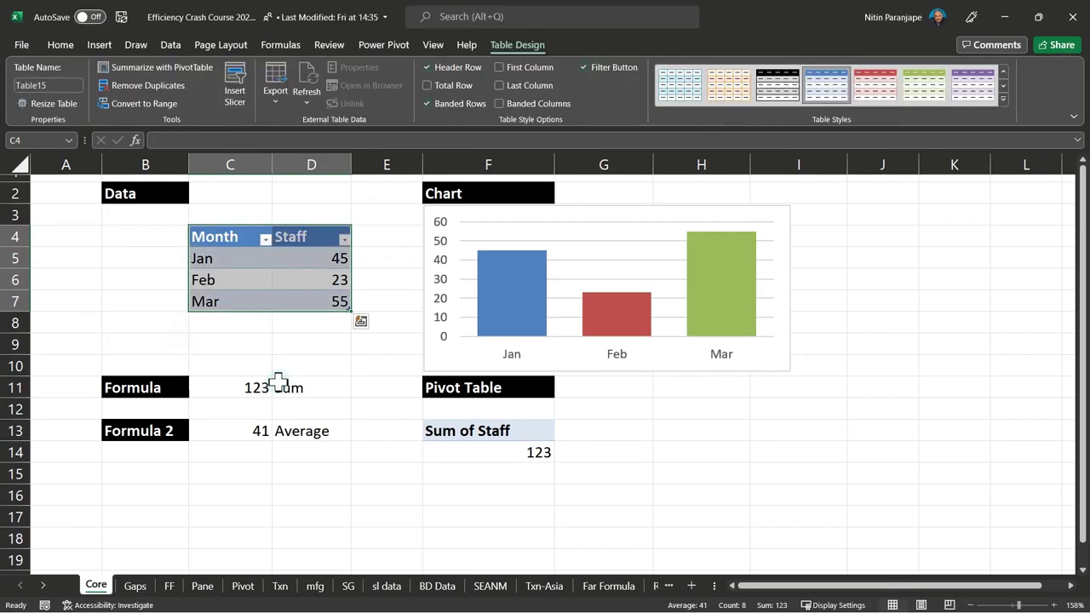
Add Apr with 89 staff as a new table row
{"action": "left_click", "coordinate": [221, 322]}
{"action": "type", "text": "Apr"}
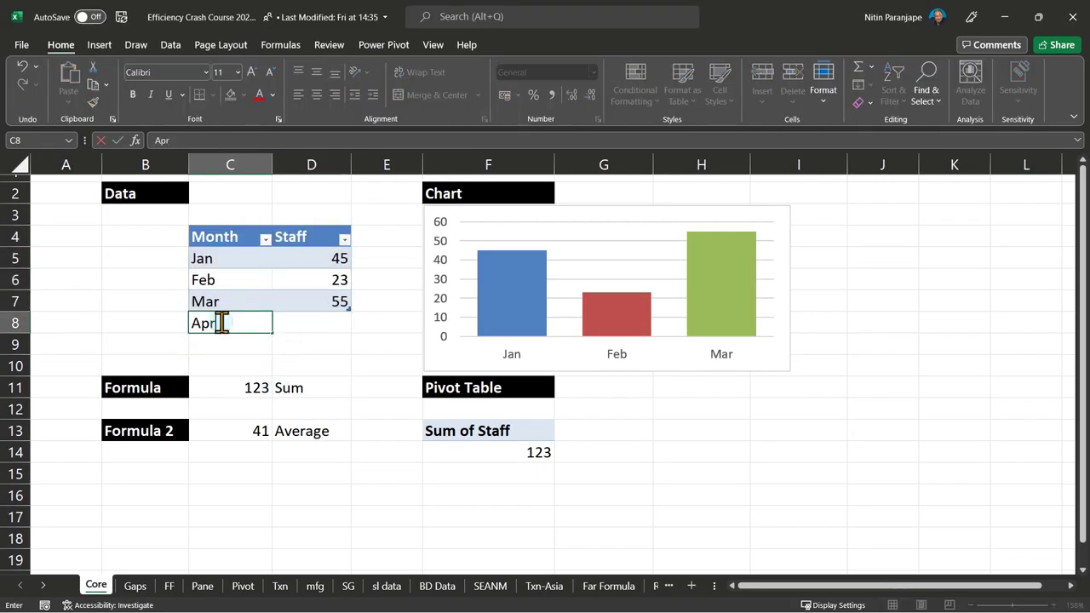
{"action": "key", "text": "Tab"}
{"action": "type", "text": "89"}
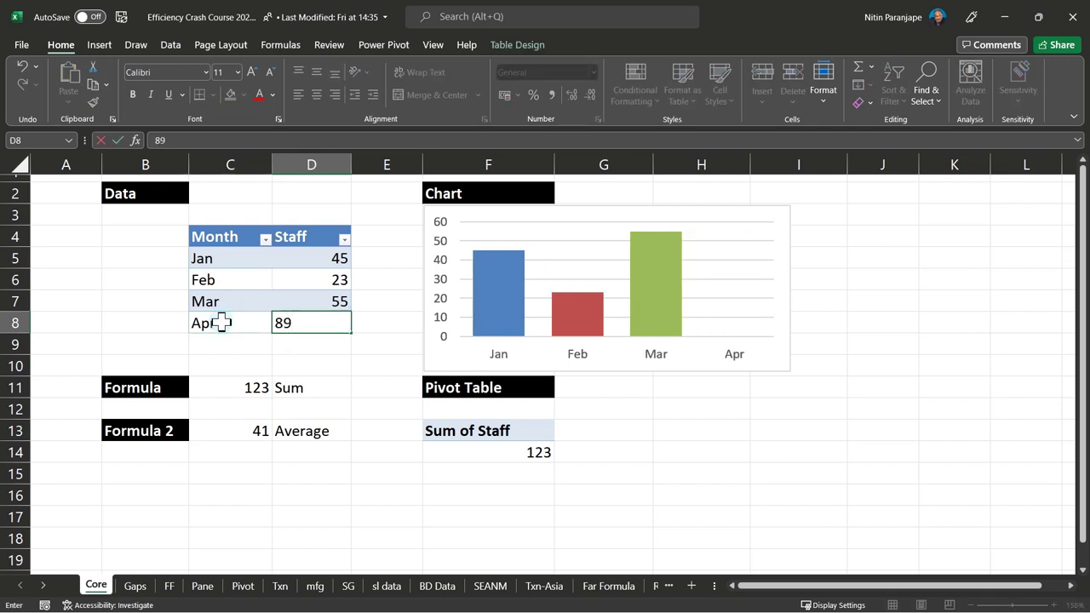
{"action": "key", "text": "Return"}
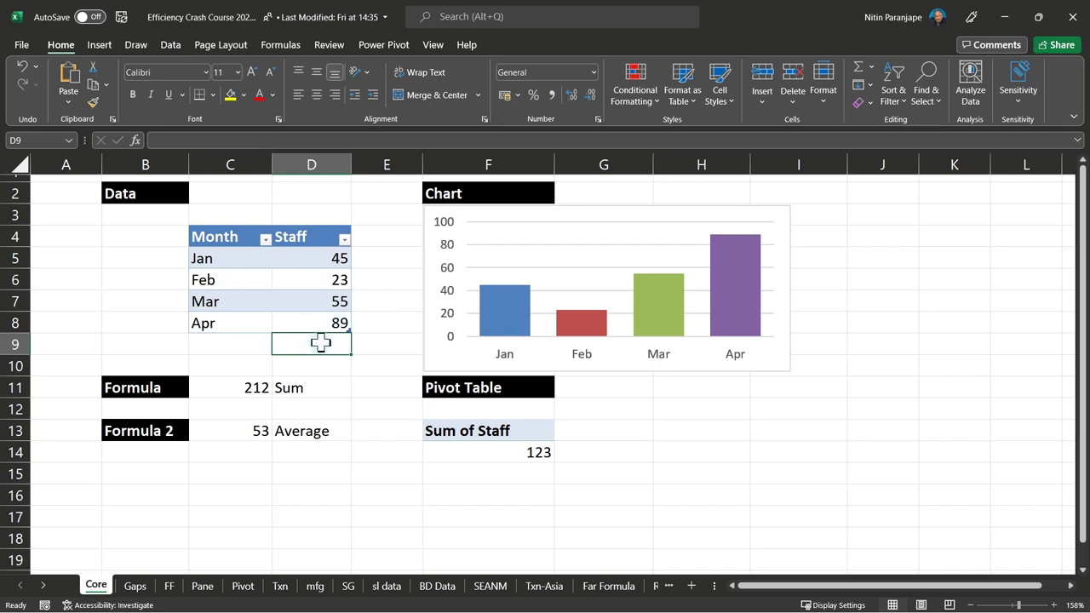
Fill a new Column1 beside the months with the values 43, 41 and 42
{"action": "left_click", "coordinate": [364, 323]}
{"action": "type", "text": "42"}
{"action": "left_click", "coordinate": [384, 302]}
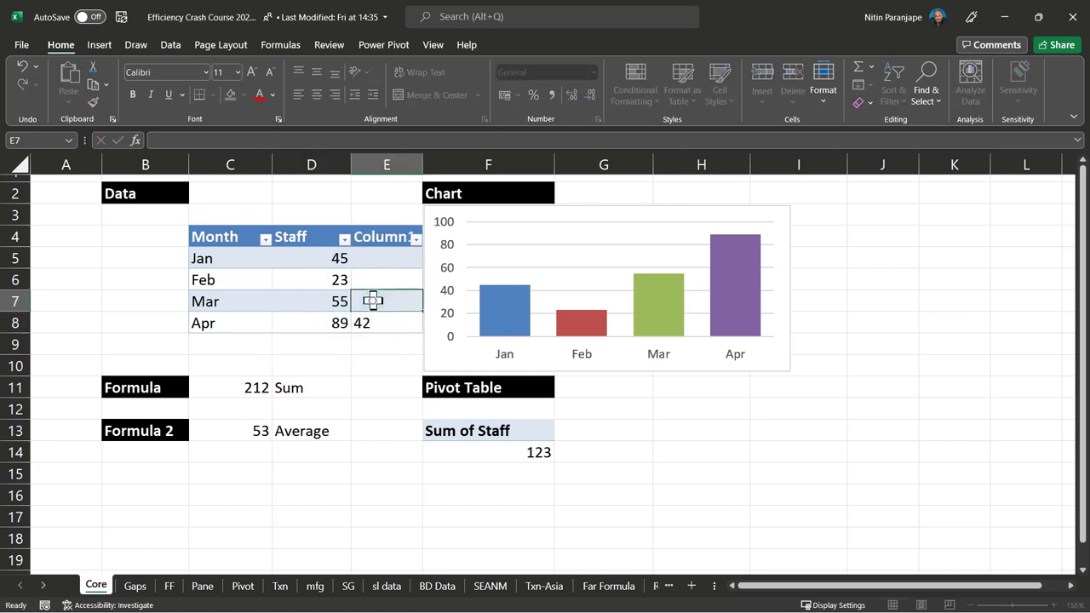
{"action": "type", "text": "41"}
{"action": "left_click", "coordinate": [384, 280]}
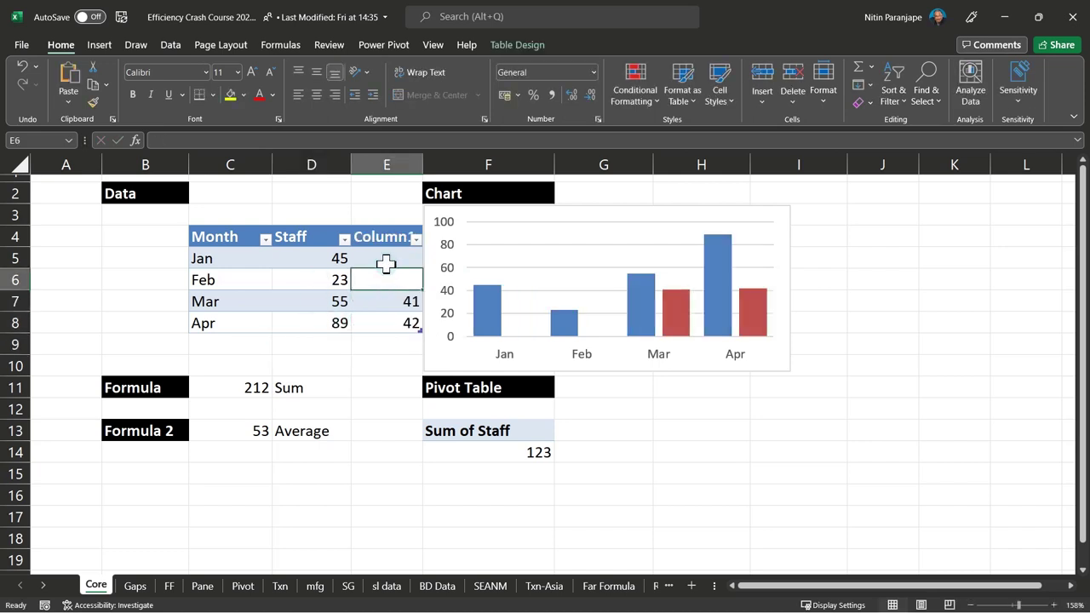
{"action": "left_click", "coordinate": [384, 259]}
{"action": "type", "text": "43"}
{"action": "left_click", "coordinate": [371, 381]}
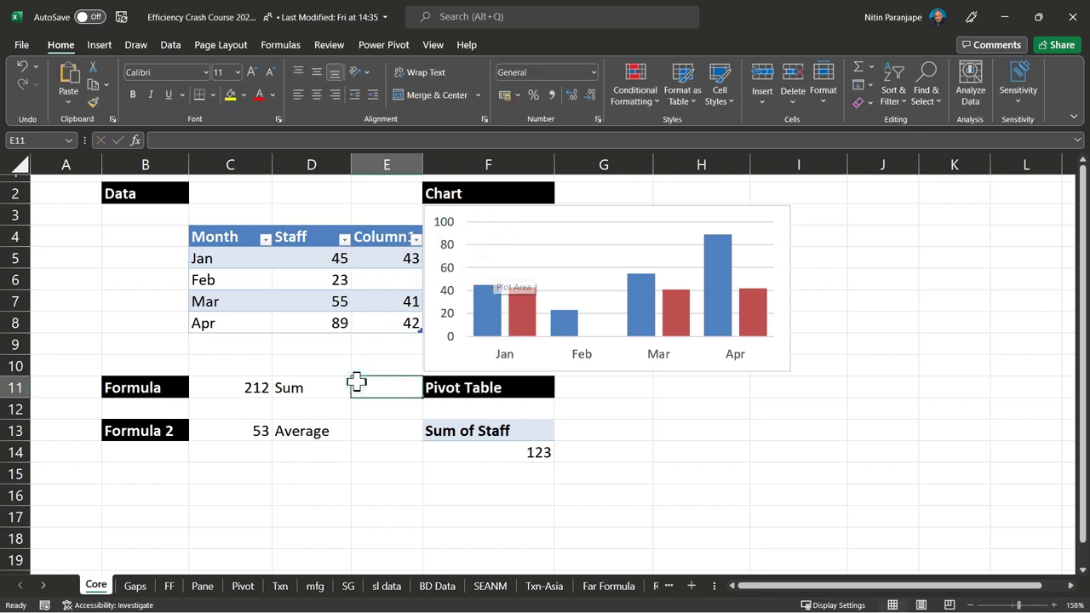
Refresh the pivot table in F14 so Sum of Staff shows 212, then check E7's 41
{"action": "left_click", "coordinate": [521, 451]}
{"action": "right_click", "coordinate": [523, 450]}
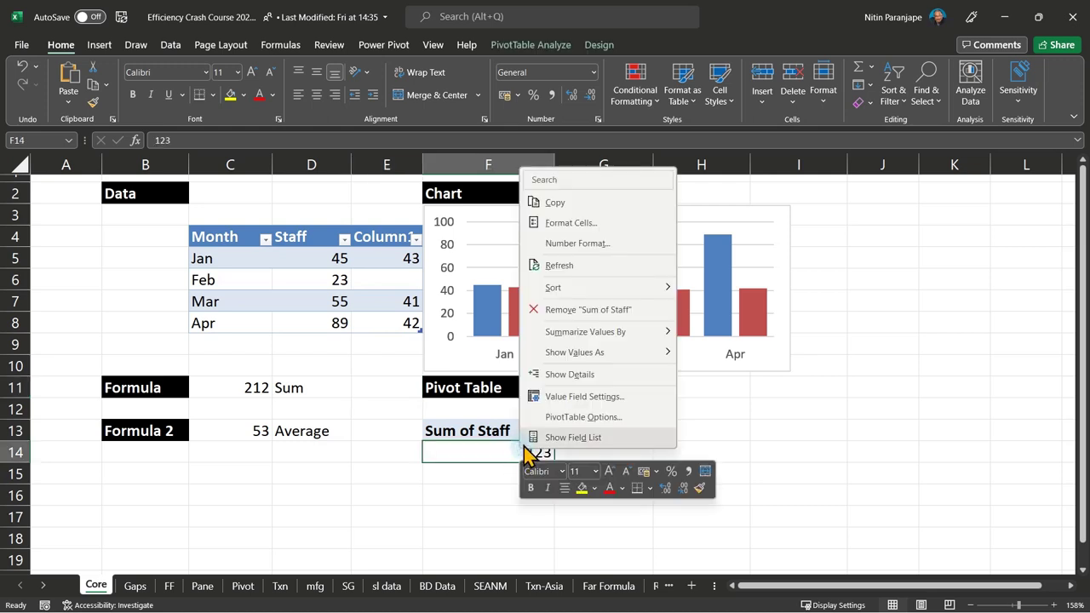
{"action": "left_click", "coordinate": [581, 266]}
{"action": "left_click", "coordinate": [577, 450]}
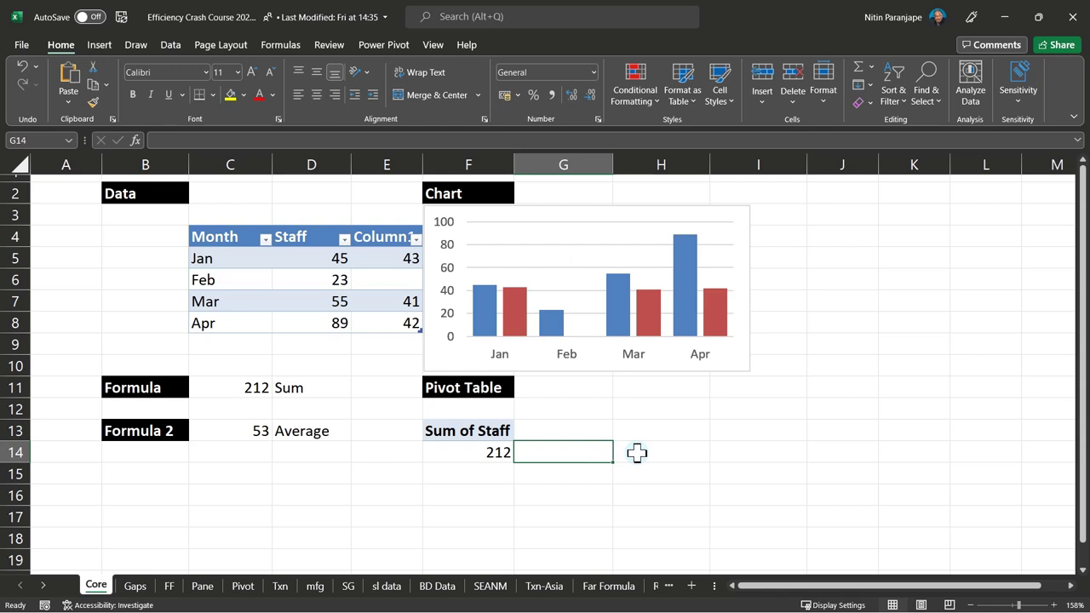
{"action": "left_click", "coordinate": [371, 295]}
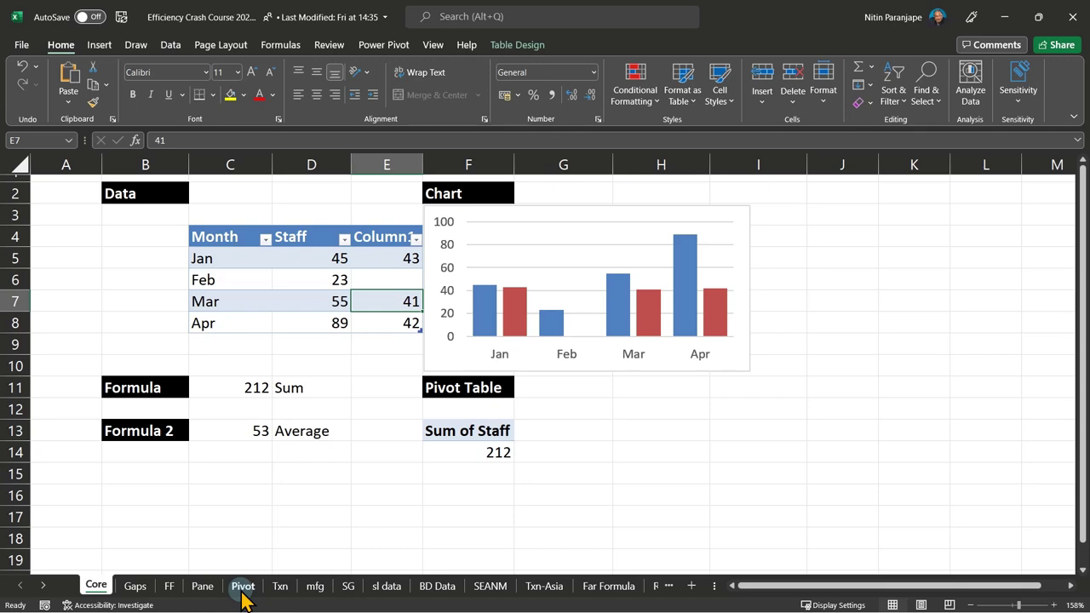
Switch to the Pane sheet and convert its Amount-to-Type data into a table
{"action": "left_click", "coordinate": [202, 586]}
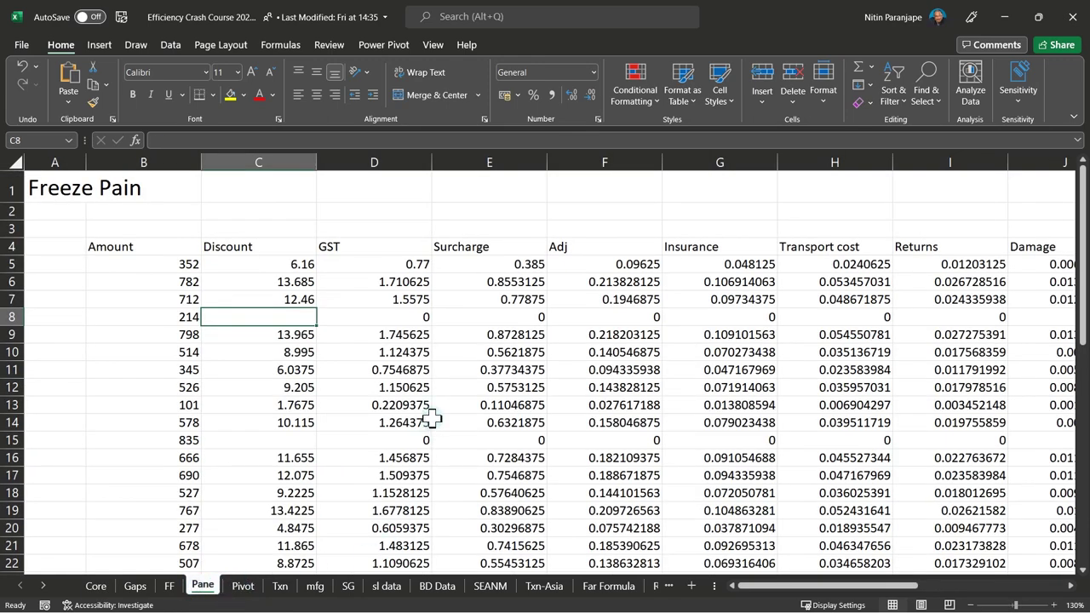
{"action": "left_click", "coordinate": [436, 388]}
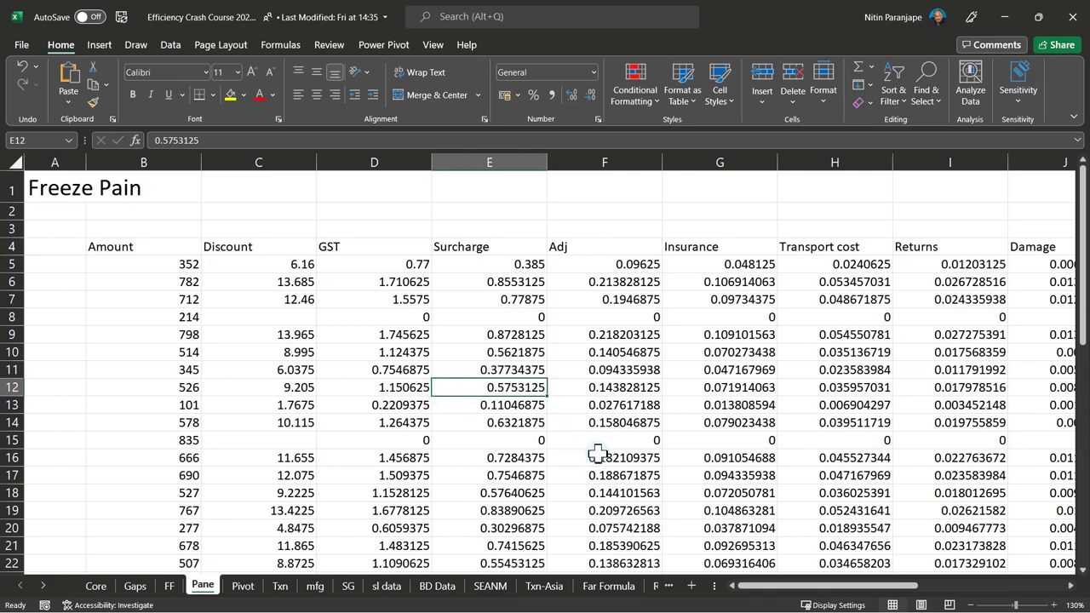
{"action": "scroll", "coordinate": [685, 449], "scroll_direction": "down", "scroll_amount": 3}
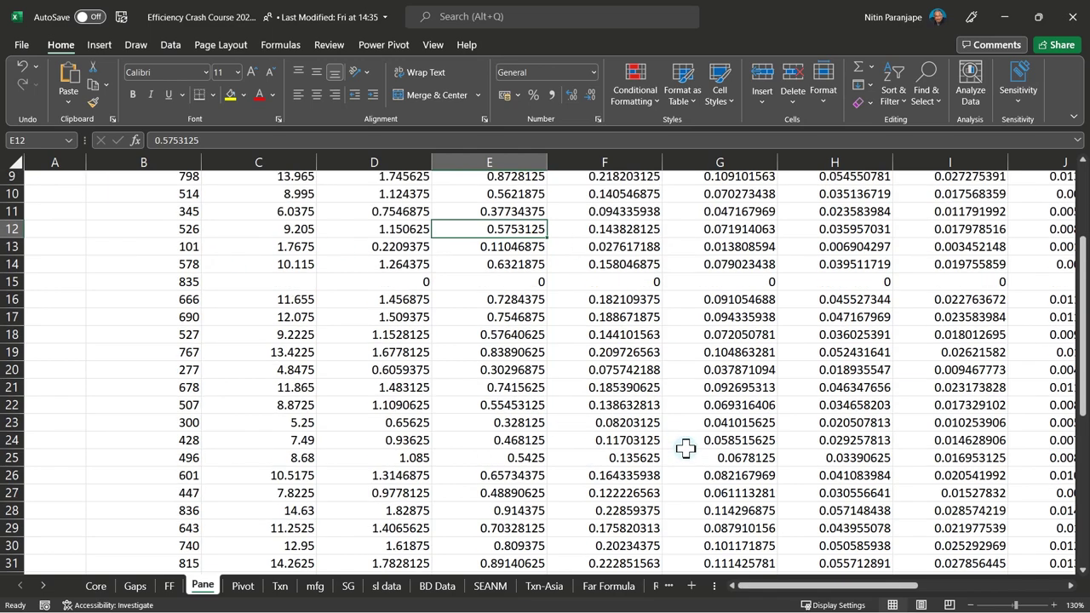
{"action": "scroll", "coordinate": [598, 390], "scroll_direction": "up", "scroll_amount": 3}
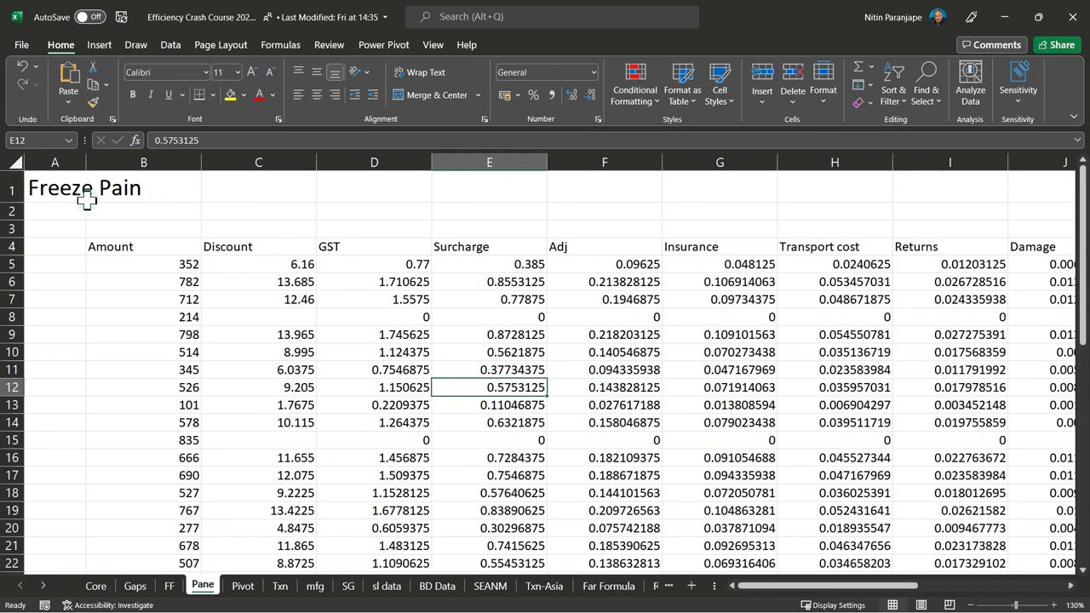
{"action": "left_click", "coordinate": [134, 248]}
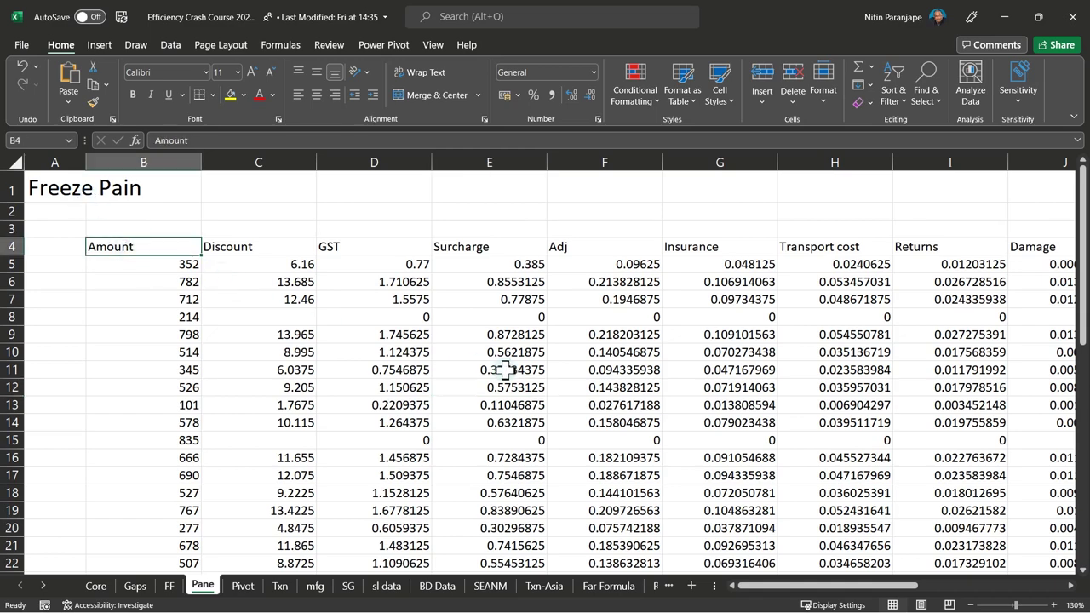
{"action": "key", "text": "ctrl+t"}
{"action": "key", "text": "Return"}
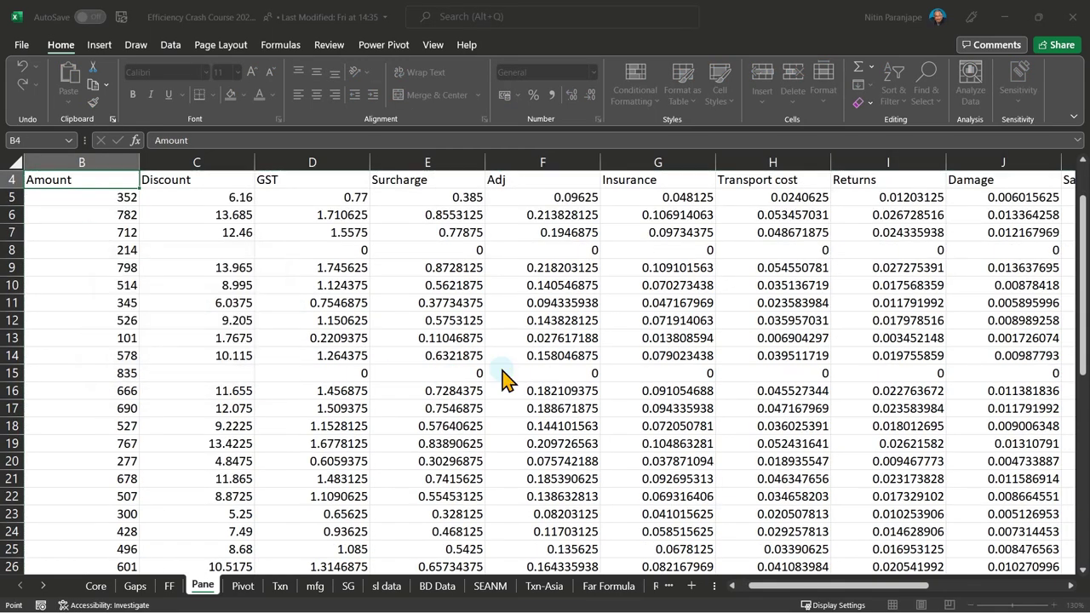
{"action": "left_click", "coordinate": [514, 350]}
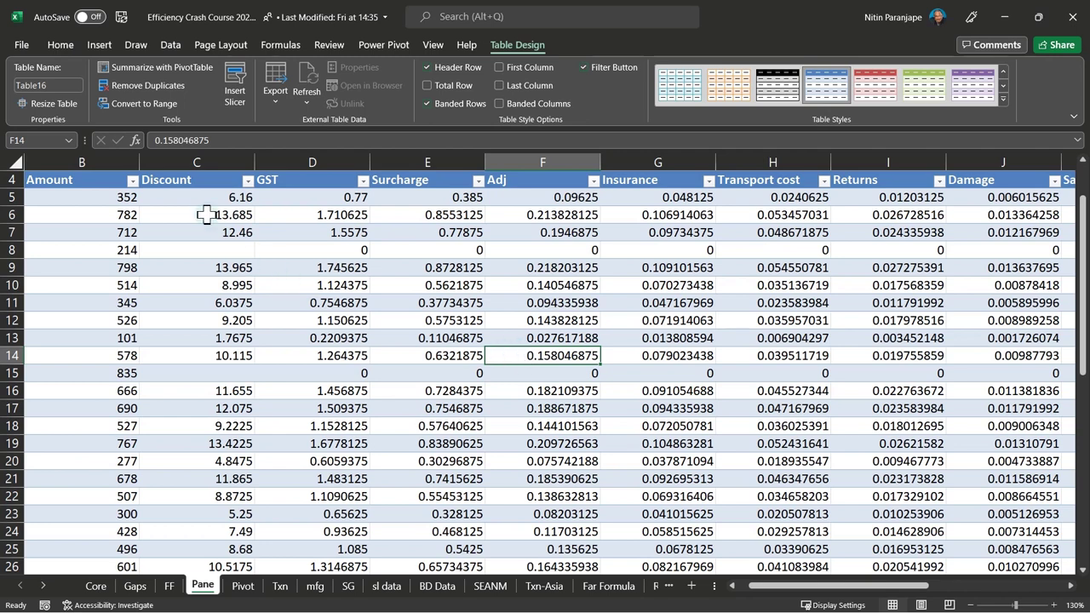
Select cells in and above the table and step down the GST column to row 26
{"action": "left_click", "coordinate": [182, 267]}
{"action": "scroll", "coordinate": [179, 281], "scroll_direction": "up", "scroll_amount": 1}
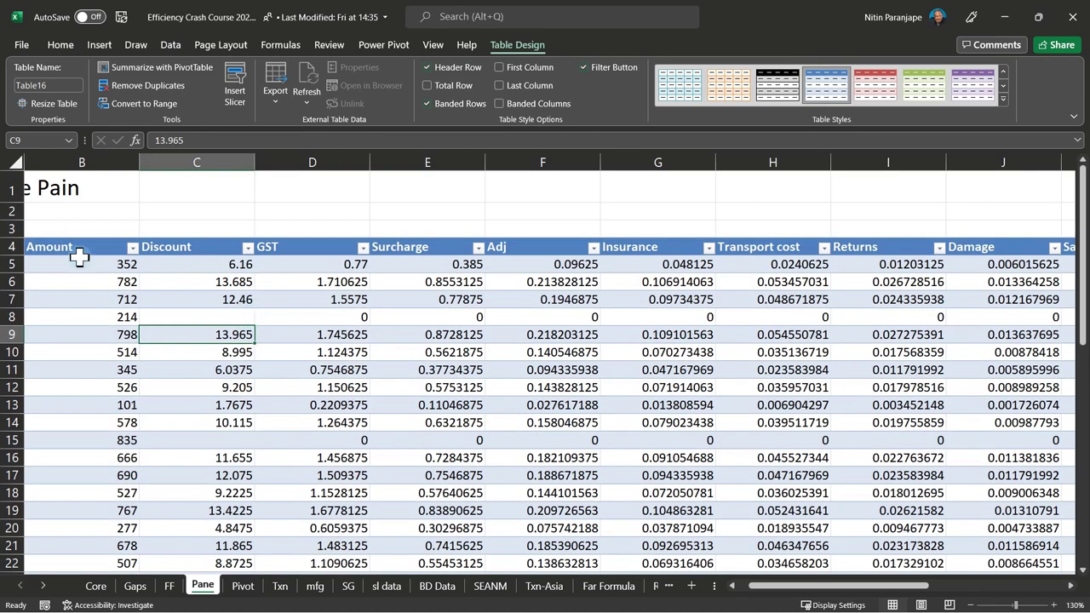
{"action": "left_click", "coordinate": [77, 225]}
{"action": "key", "text": "Left"}
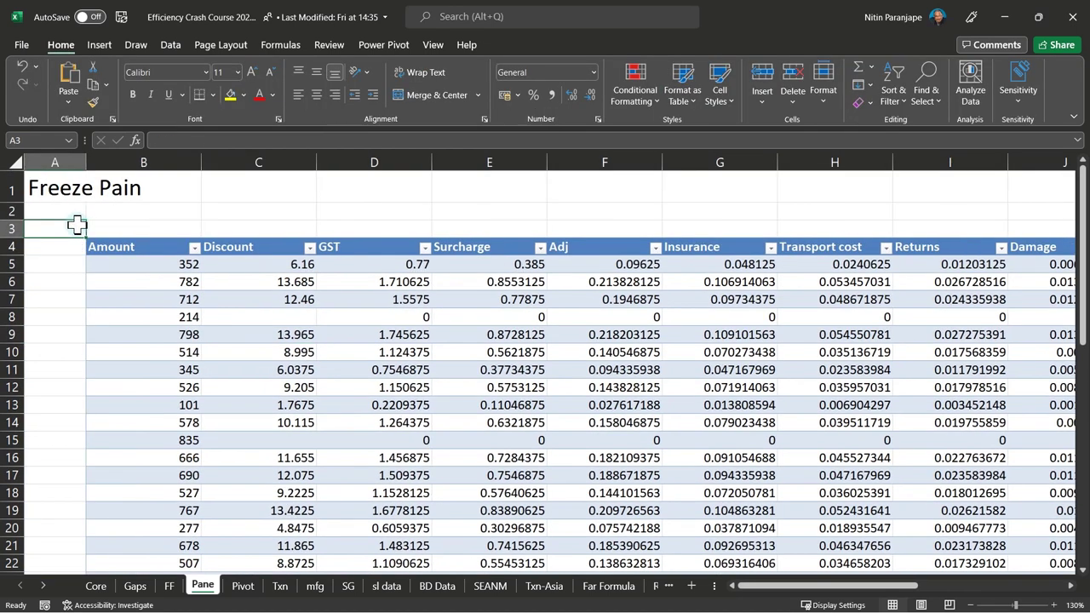
{"action": "left_click", "coordinate": [250, 288]}
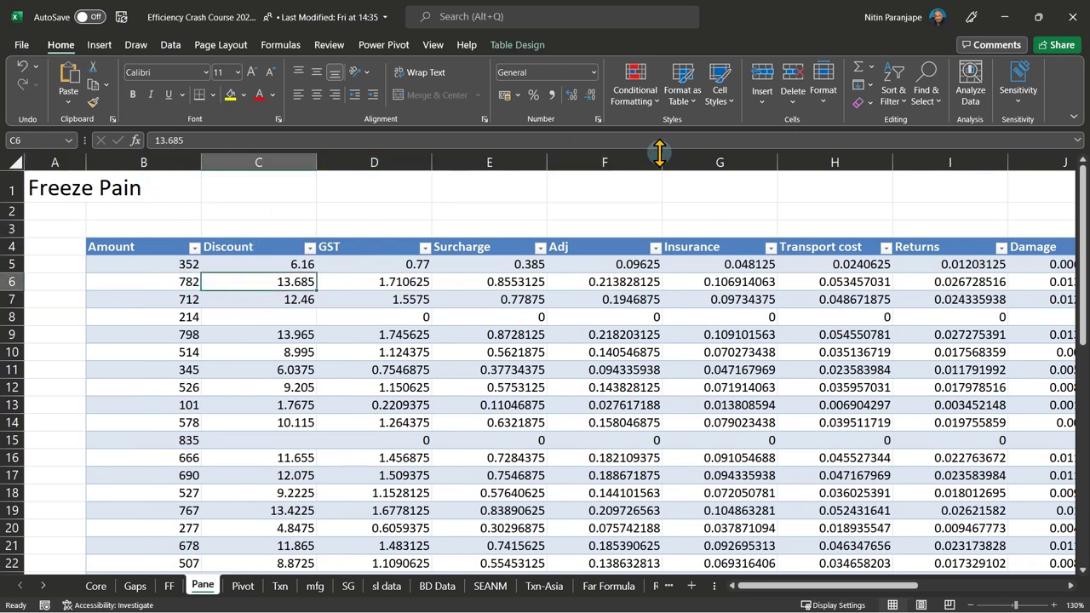
{"action": "left_click", "coordinate": [350, 385]}
{"action": "key", "text": "Down"}
{"action": "key", "text": "Down"}
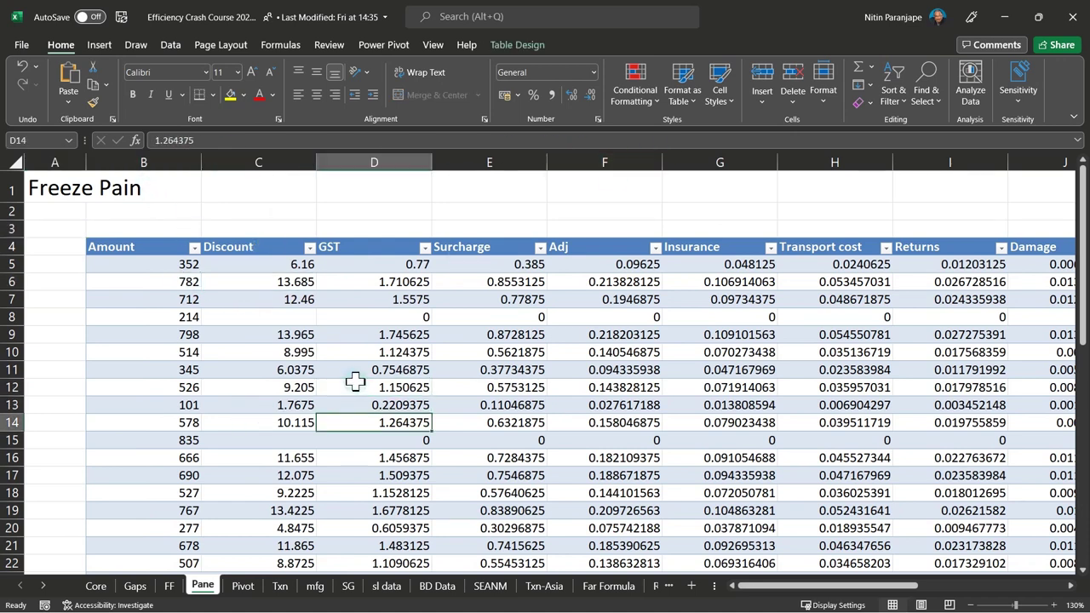
{"action": "key", "text": "Down"}
{"action": "key", "text": "Down"}
{"action": "key", "text": "Down"}
{"action": "key", "text": "Down"}
{"action": "key", "text": "Down"}
{"action": "key", "text": "Down"}
{"action": "key", "text": "Down"}
{"action": "key", "text": "Down"}
{"action": "key", "text": "Down"}
{"action": "key", "text": "Down"}
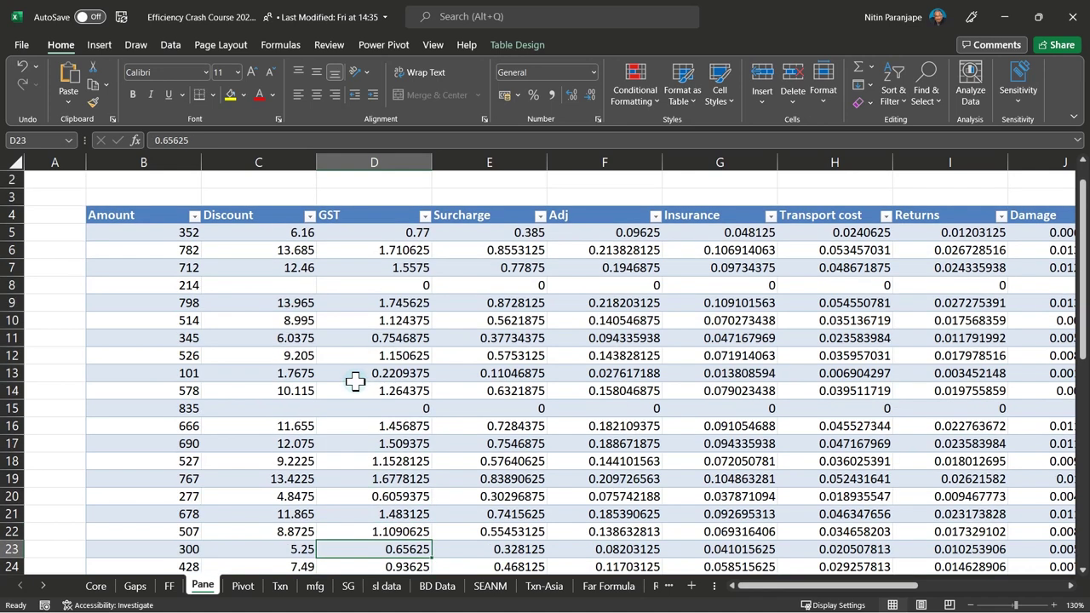
{"action": "key", "text": "Down"}
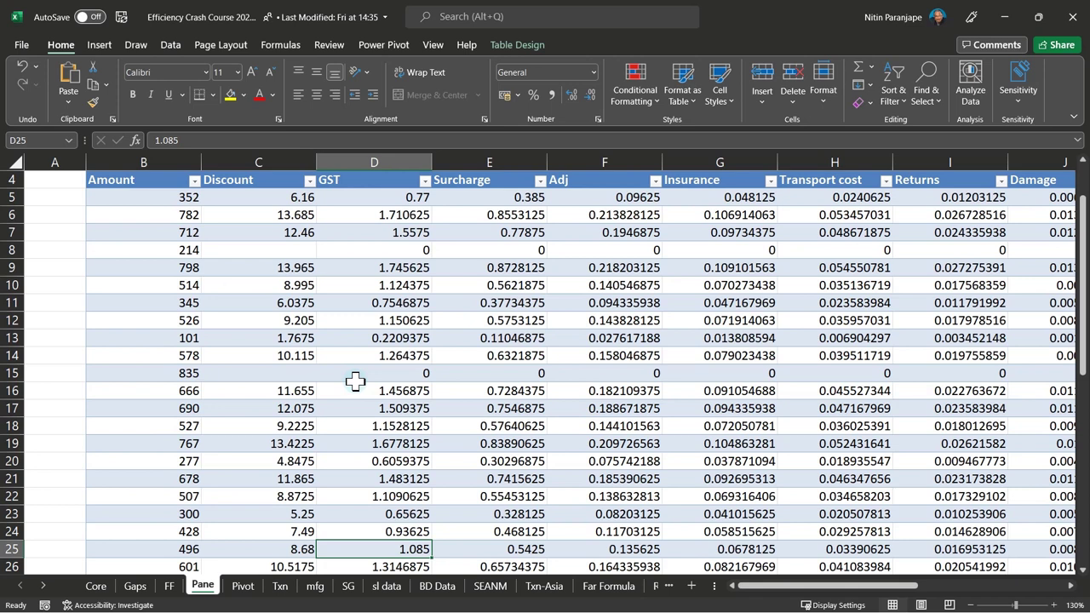
{"action": "left_click", "coordinate": [324, 290]}
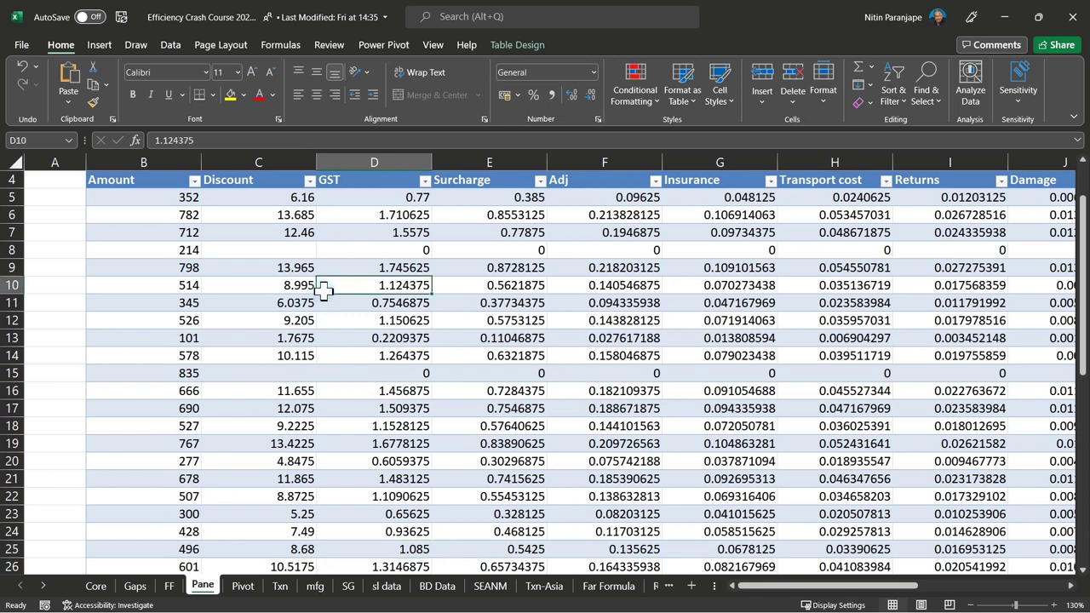
{"action": "key", "text": "Down"}
{"action": "key", "text": "Down"}
{"action": "key", "text": "Down"}
{"action": "key", "text": "Down"}
{"action": "key", "text": "Down"}
{"action": "key", "text": "Down"}
{"action": "key", "text": "Down"}
{"action": "key", "text": "Down"}
{"action": "key", "text": "Down"}
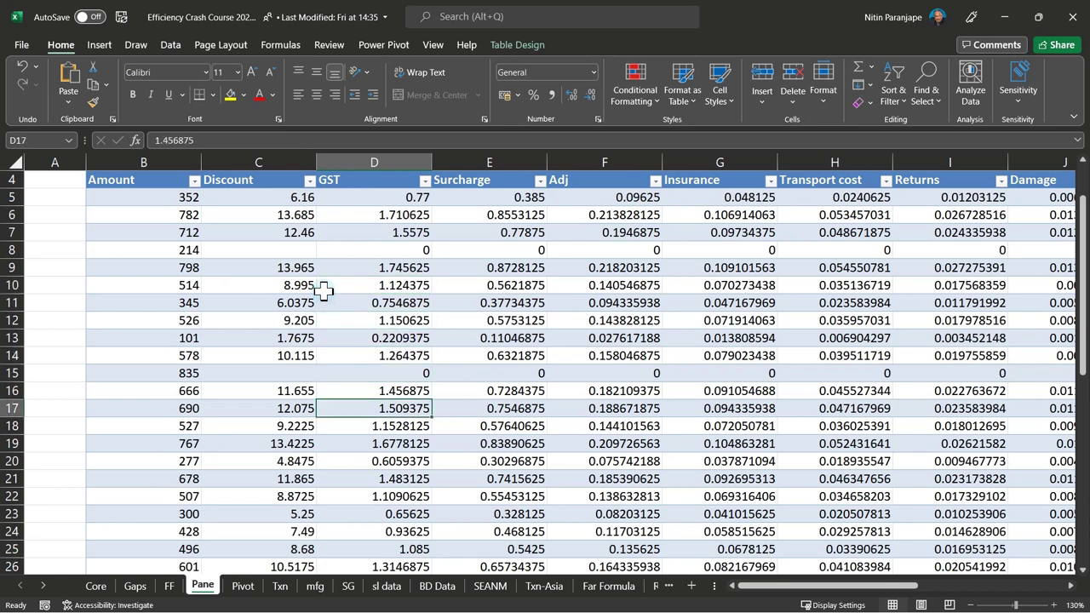
{"action": "key", "text": "Down"}
{"action": "key", "text": "Down"}
{"action": "key", "text": "Down"}
{"action": "key", "text": "Down"}
{"action": "key", "text": "Down"}
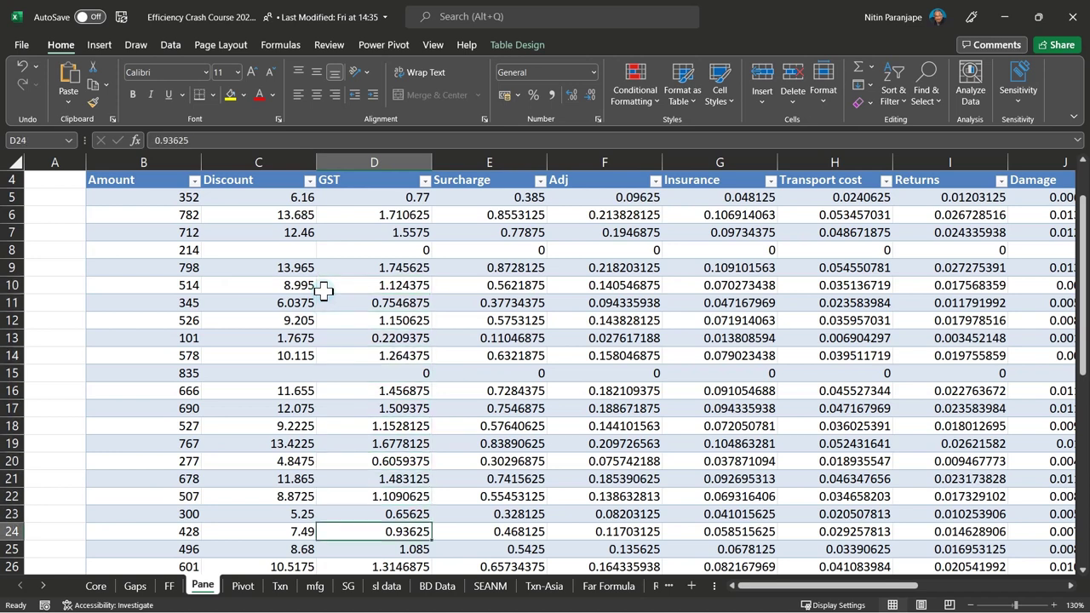
{"action": "key", "text": "Down"}
{"action": "key", "text": "Down"}
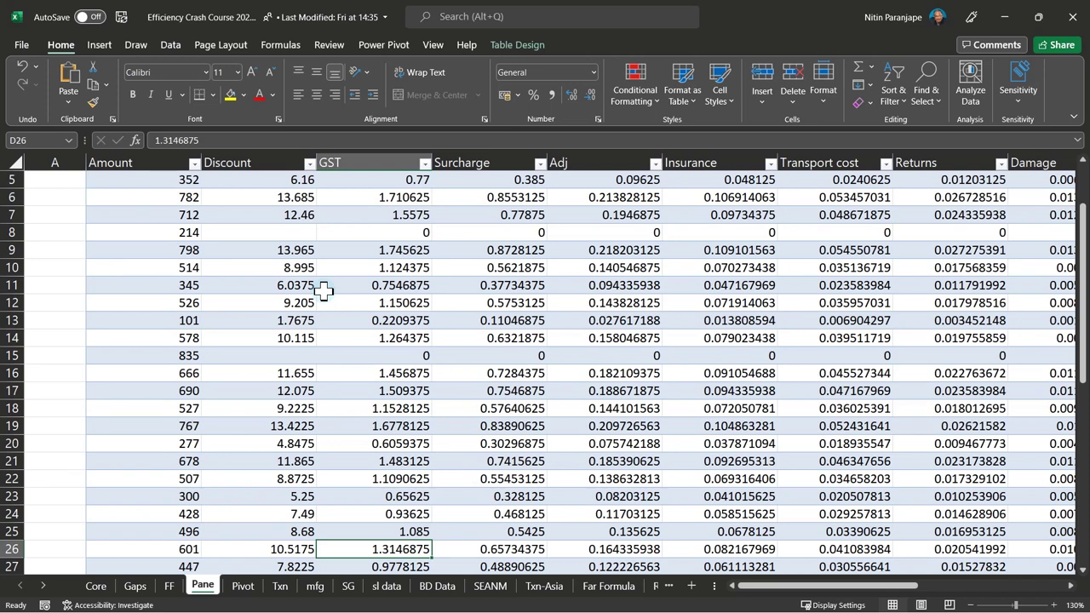
Jump to the sheet's top, then Ctrl+Right to the table's last column and its header edge
{"action": "key", "text": "Home"}
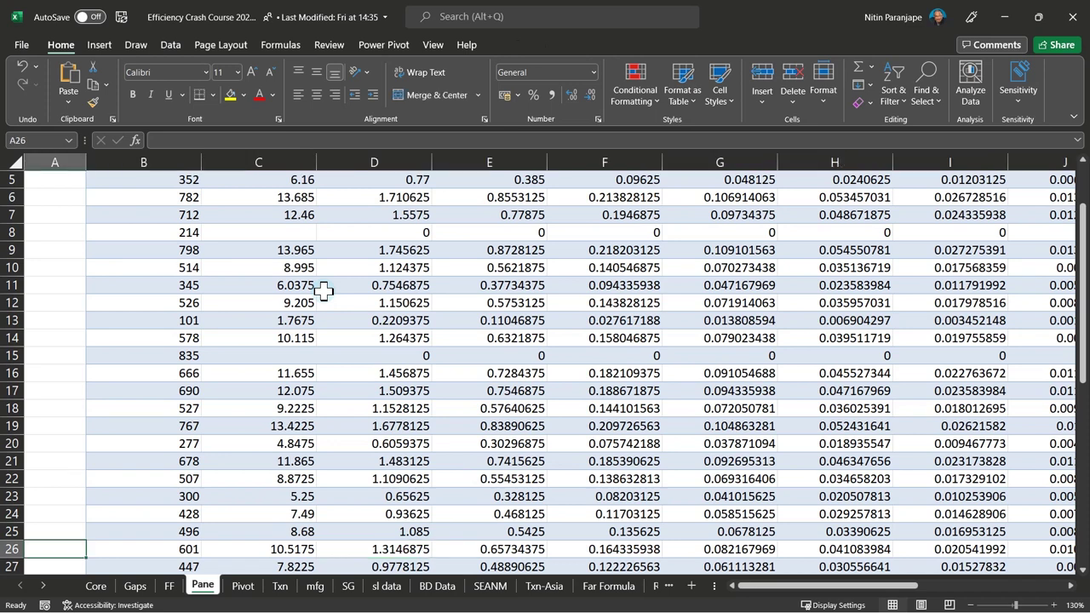
{"action": "key", "text": "ctrl+Home"}
{"action": "key", "text": "Down"}
{"action": "key", "text": "Down"}
{"action": "key", "text": "Down"}
{"action": "key", "text": "Down"}
{"action": "key", "text": "Right"}
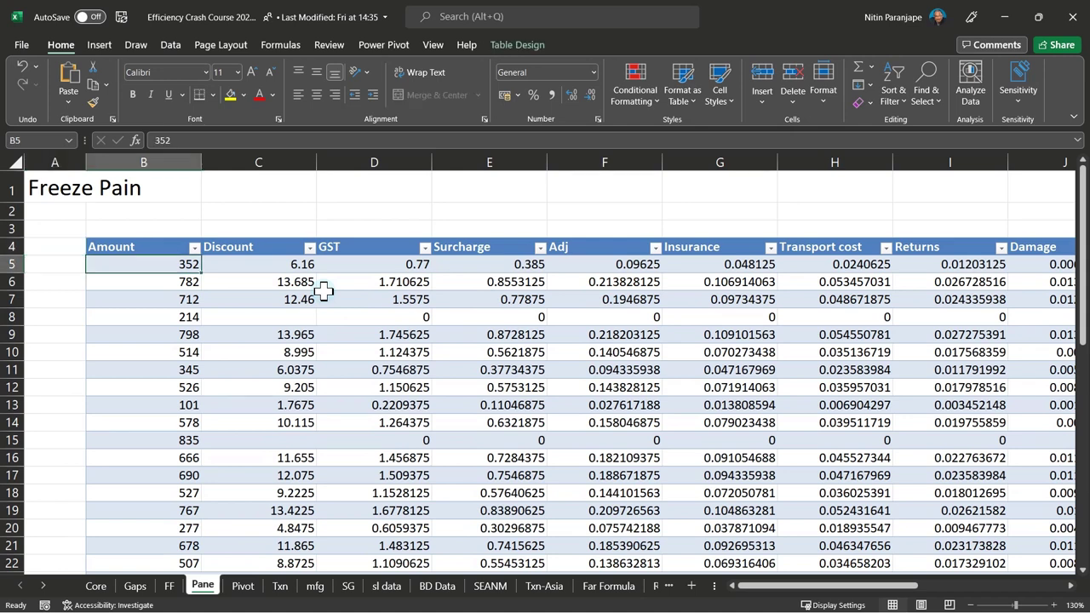
{"action": "key", "text": "ctrl+Right"}
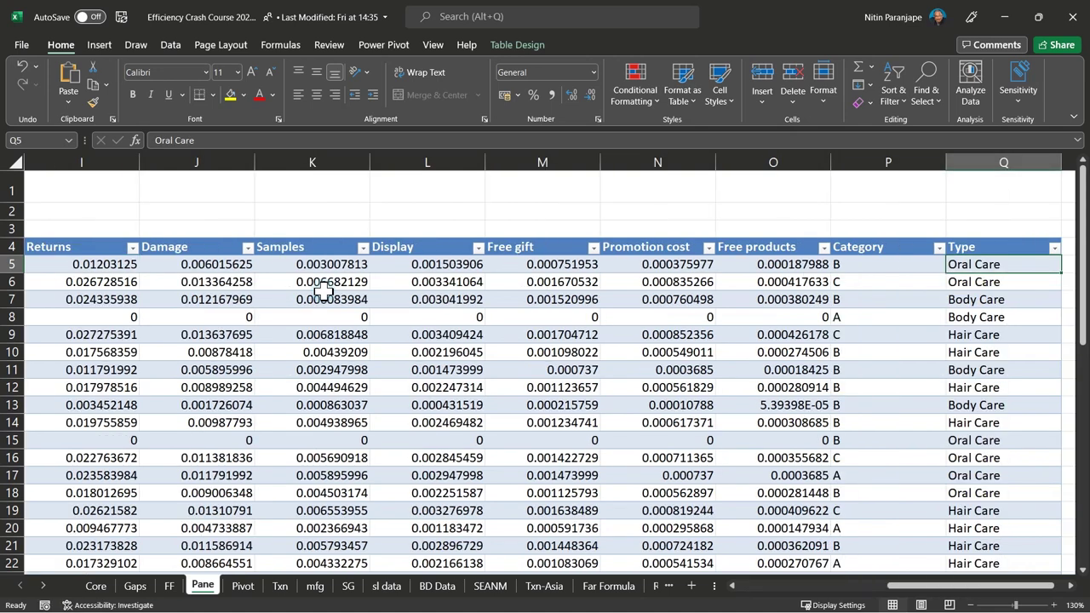
{"action": "key", "text": "Right"}
{"action": "key", "text": "Right"}
{"action": "key", "text": "Left"}
{"action": "key", "text": "Up"}
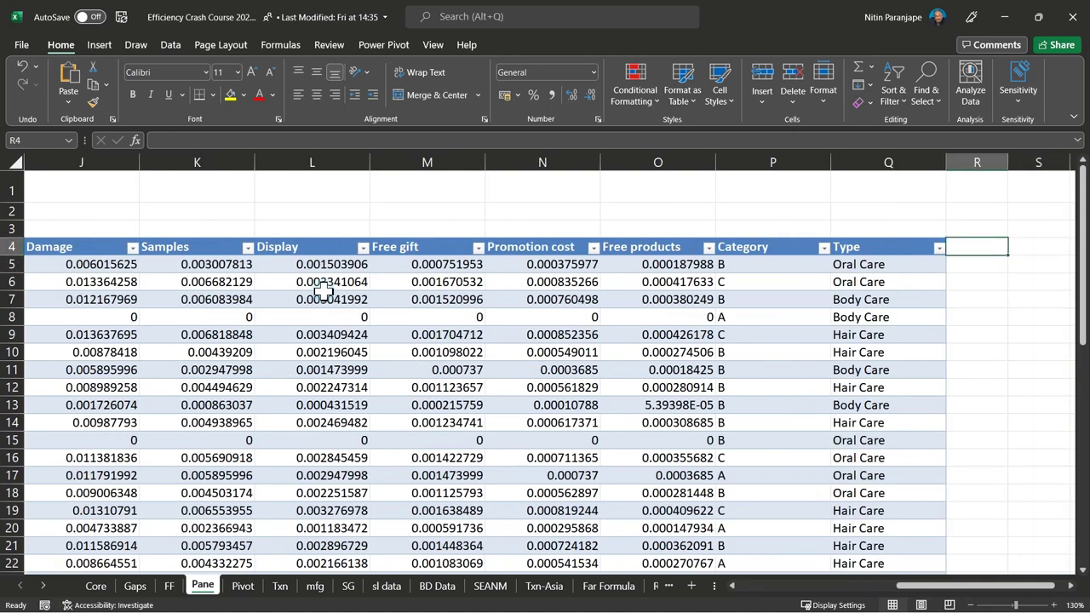
{"action": "type", "text": "Net"}
{"action": "key", "text": "Return"}
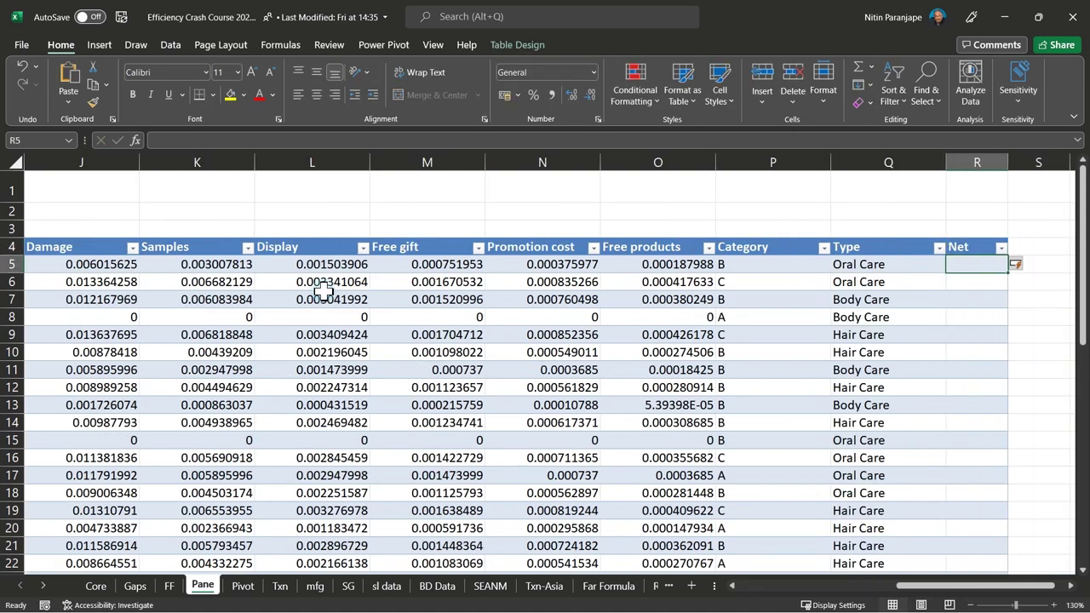
{"action": "type", "text": "=["}
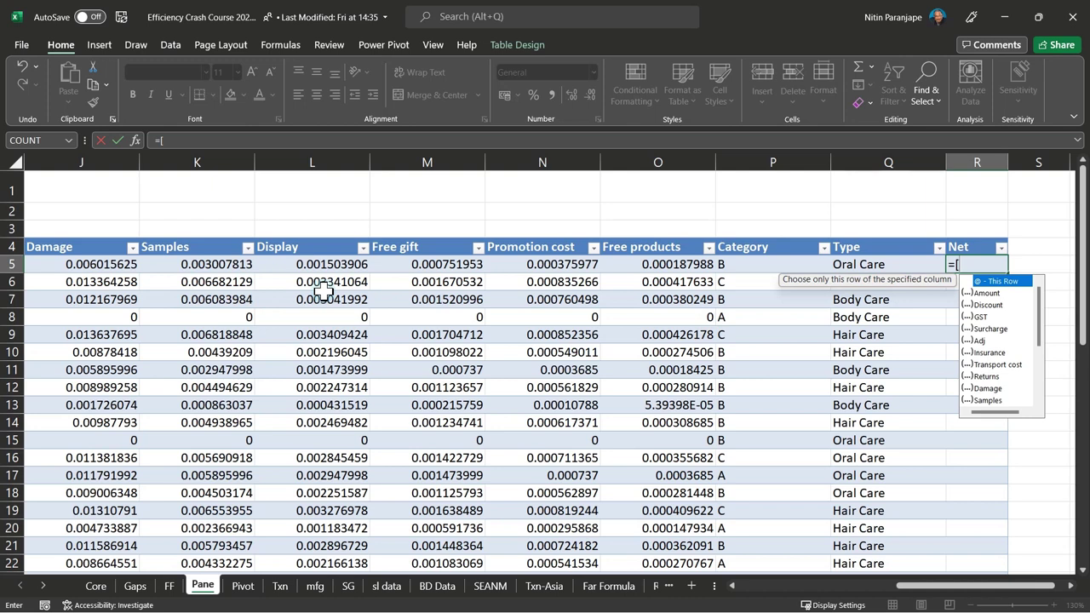
{"action": "type", "text": "@a"}
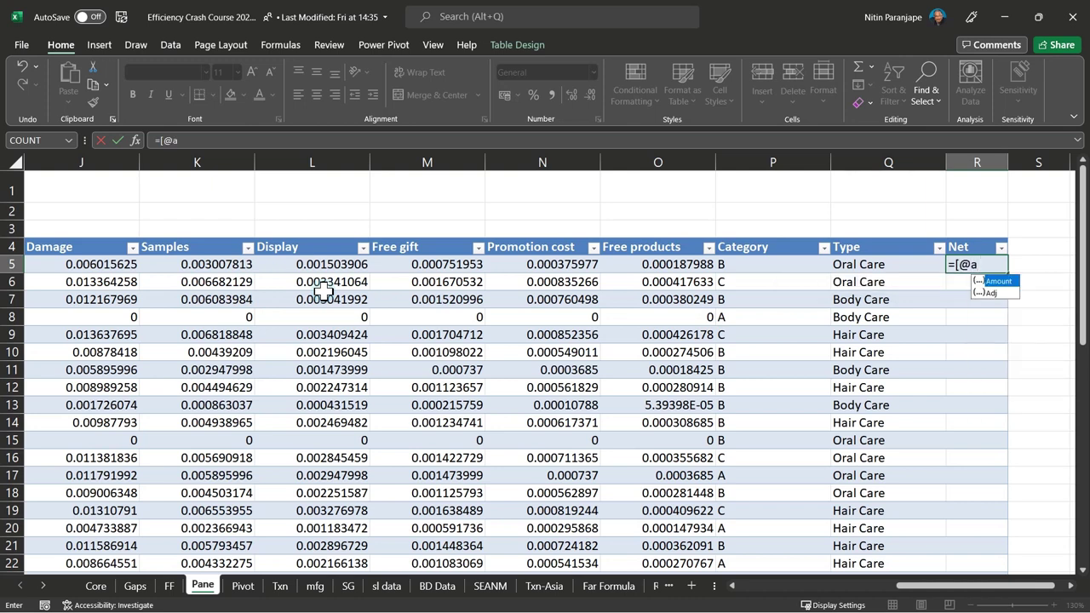
{"action": "key", "text": "Tab"}
{"action": "type", "text": "]"}
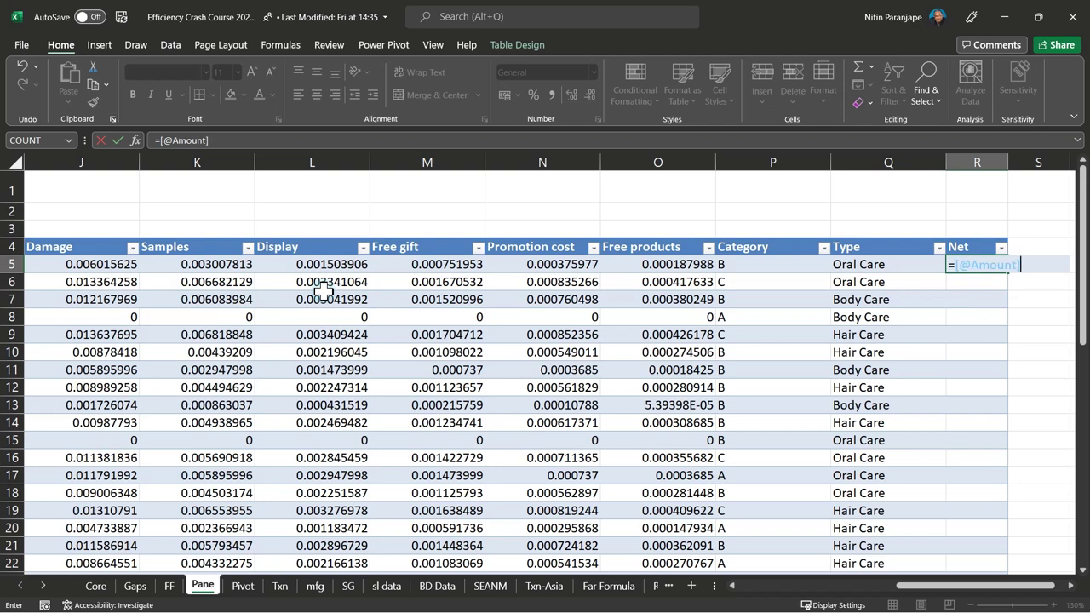
{"action": "type", "text": "-"}
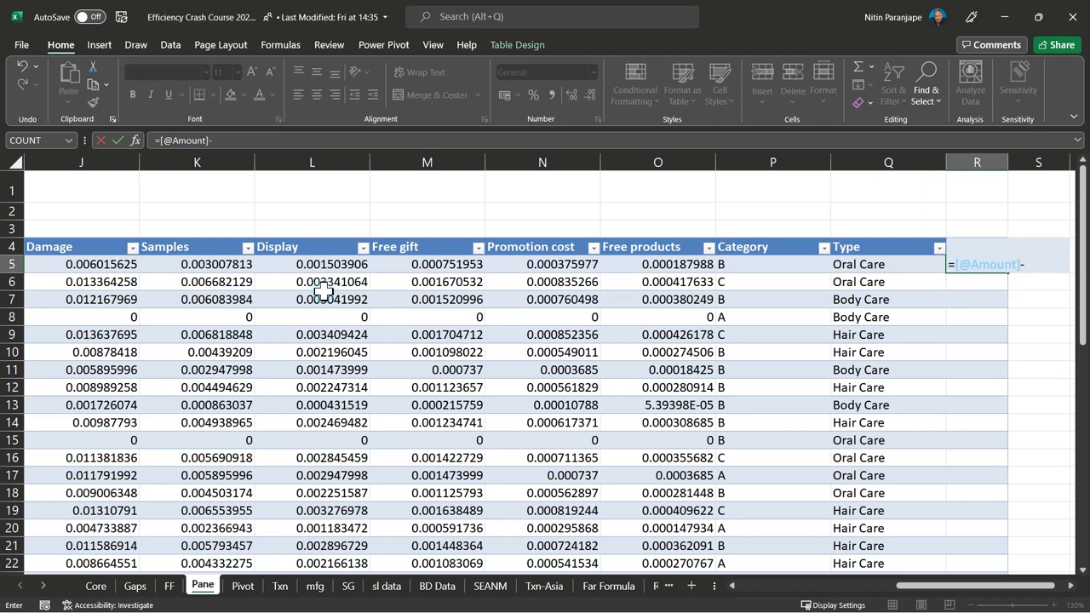
{"action": "type", "text": "["}
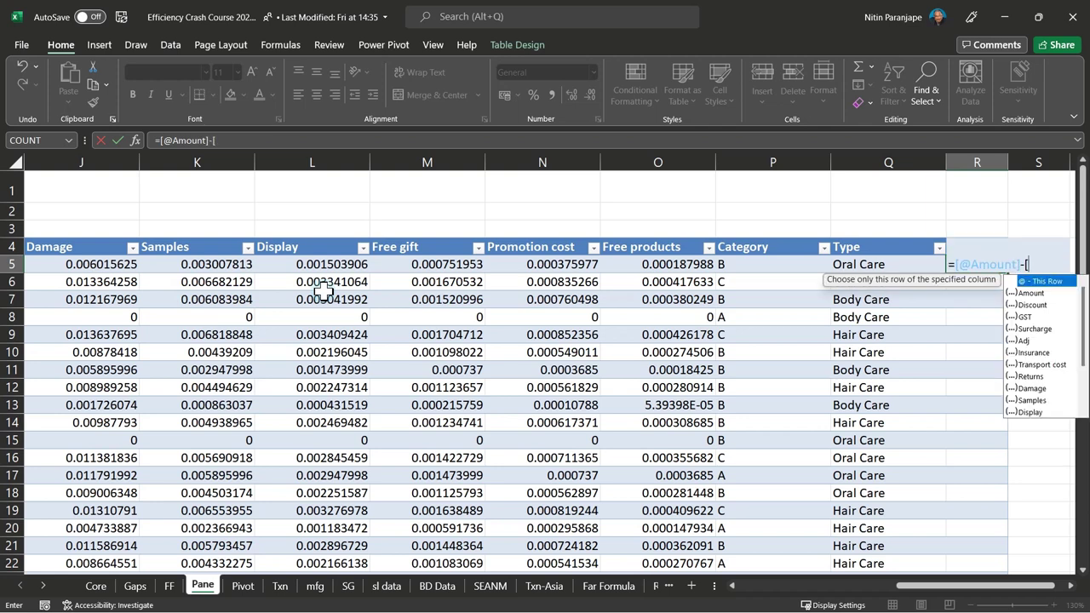
{"action": "type", "text": "@"}
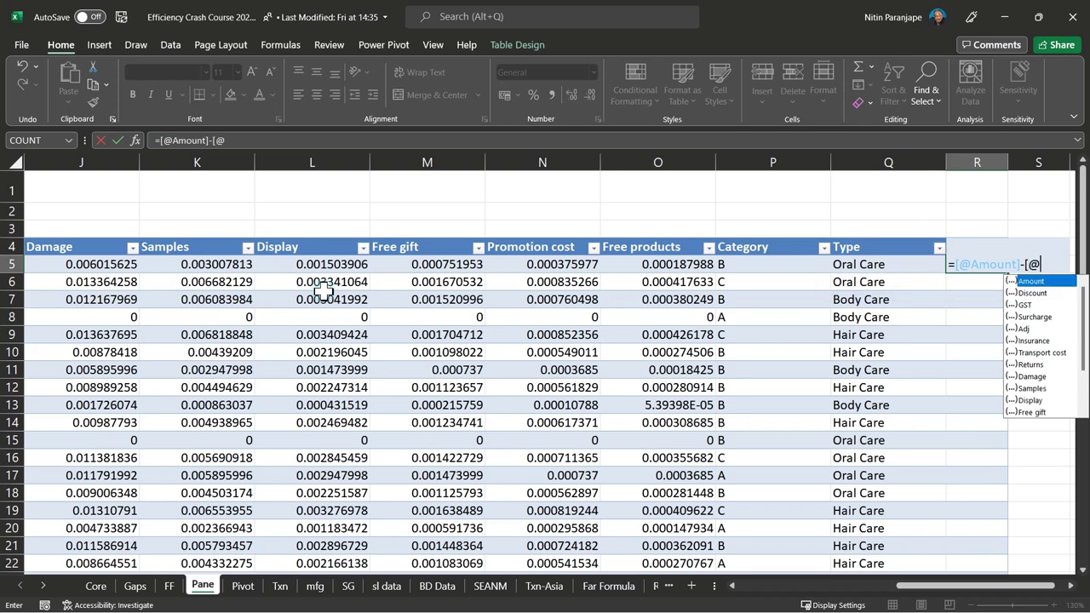
{"action": "type", "text": "Discount"}
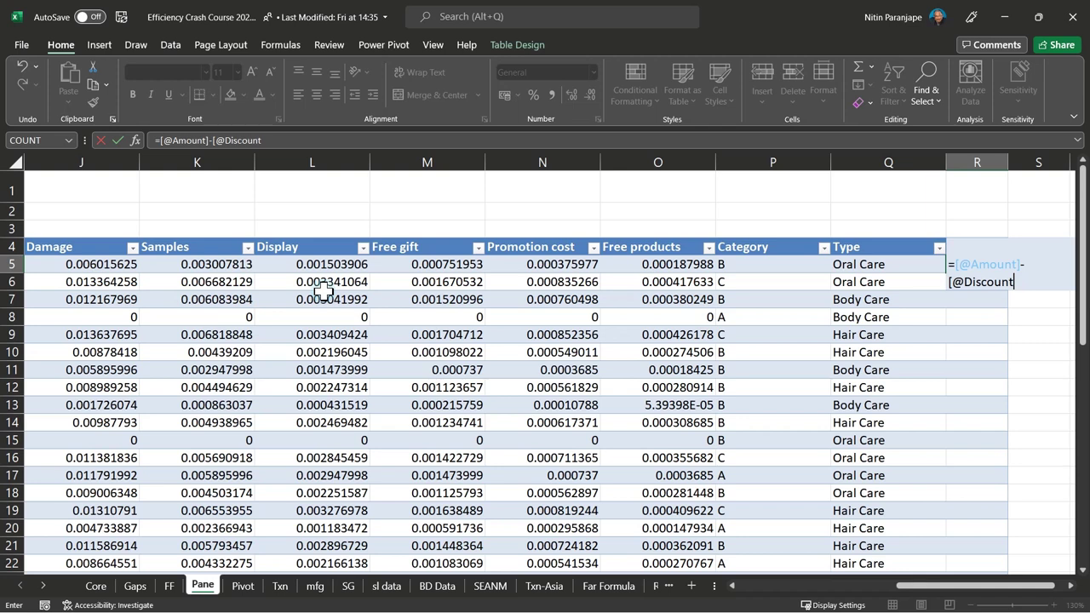
{"action": "type", "text": "]"}
{"action": "key", "text": "Return"}
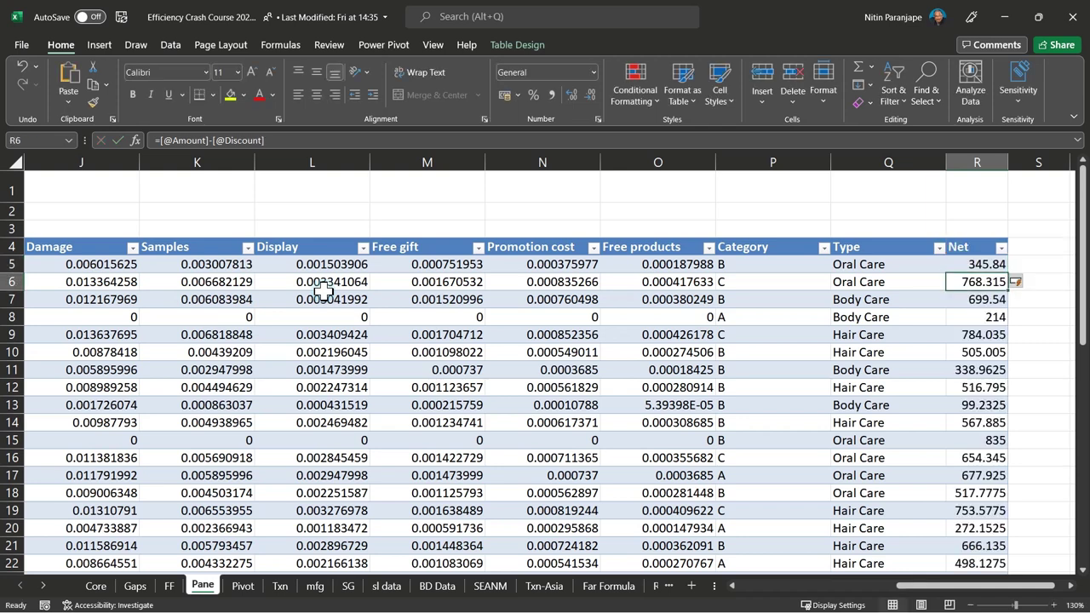
Edit R11's Net formula by appending /2
{"action": "key", "text": "Down"}
{"action": "key", "text": "Down"}
{"action": "key", "text": "Down"}
{"action": "key", "text": "Down"}
{"action": "key", "text": "Down"}
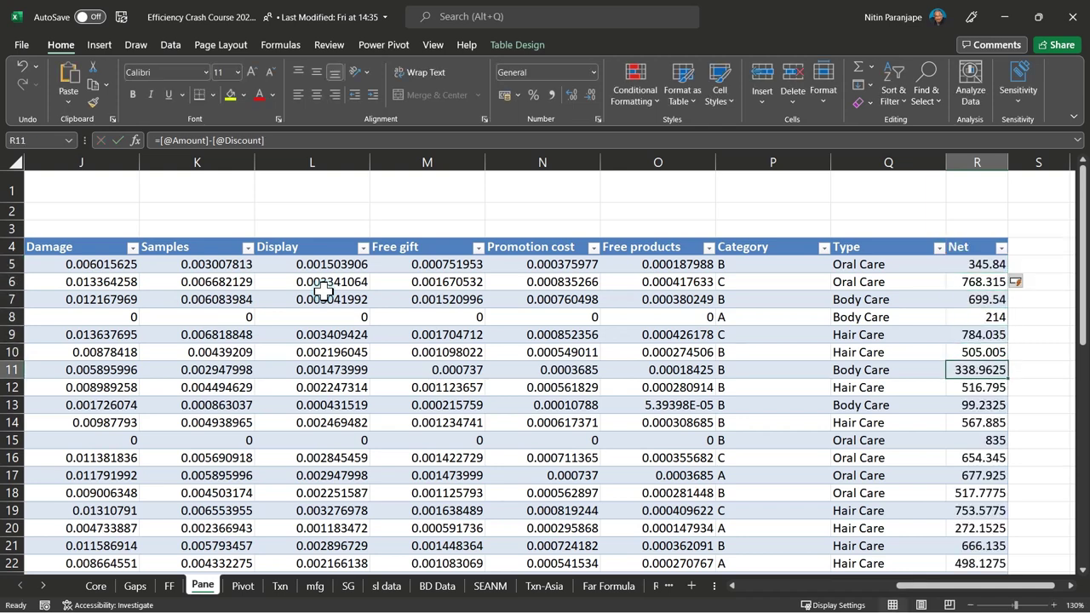
{"action": "key", "text": "F2"}
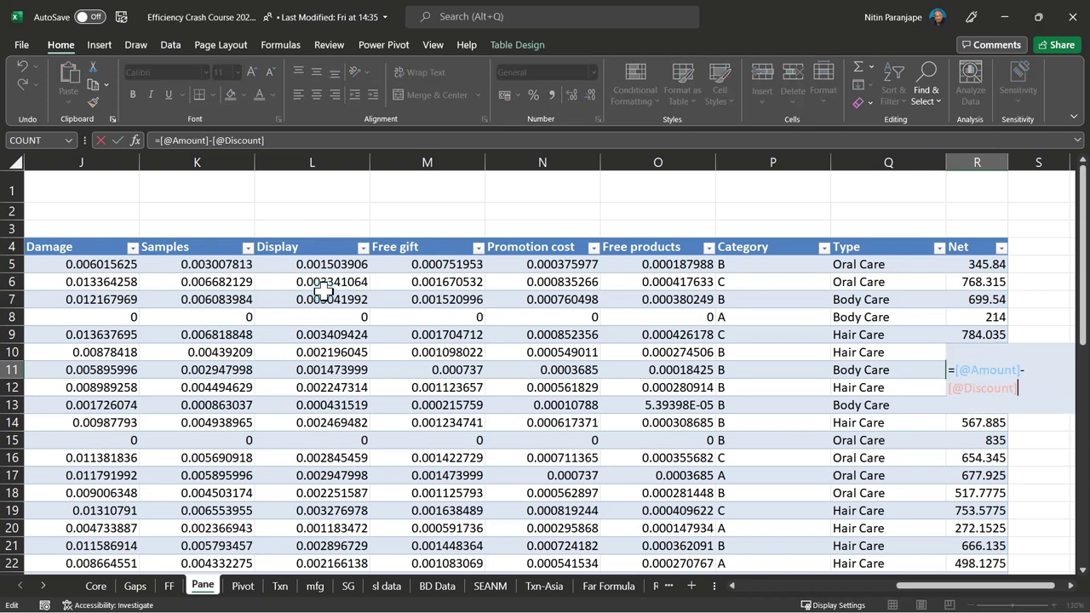
{"action": "type", "text": "/2"}
{"action": "key", "text": "Return"}
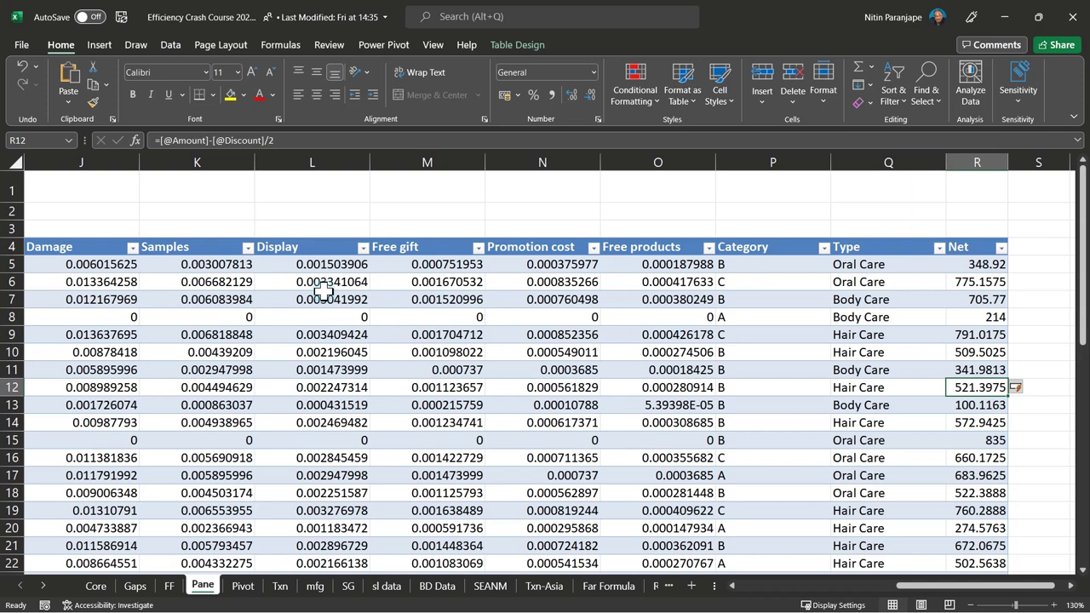
{"action": "left_click", "coordinate": [645, 383]}
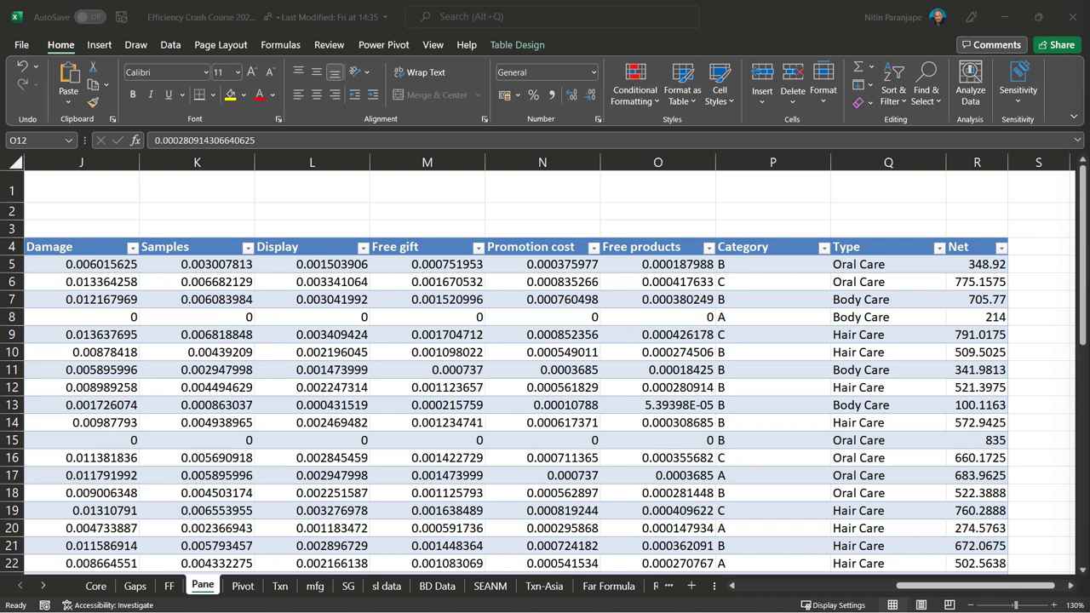
Bring up the Efficiency Time saving calculator 2022.xlsx workbook through Switch Windows
{"action": "left_click", "coordinate": [932, 475]}
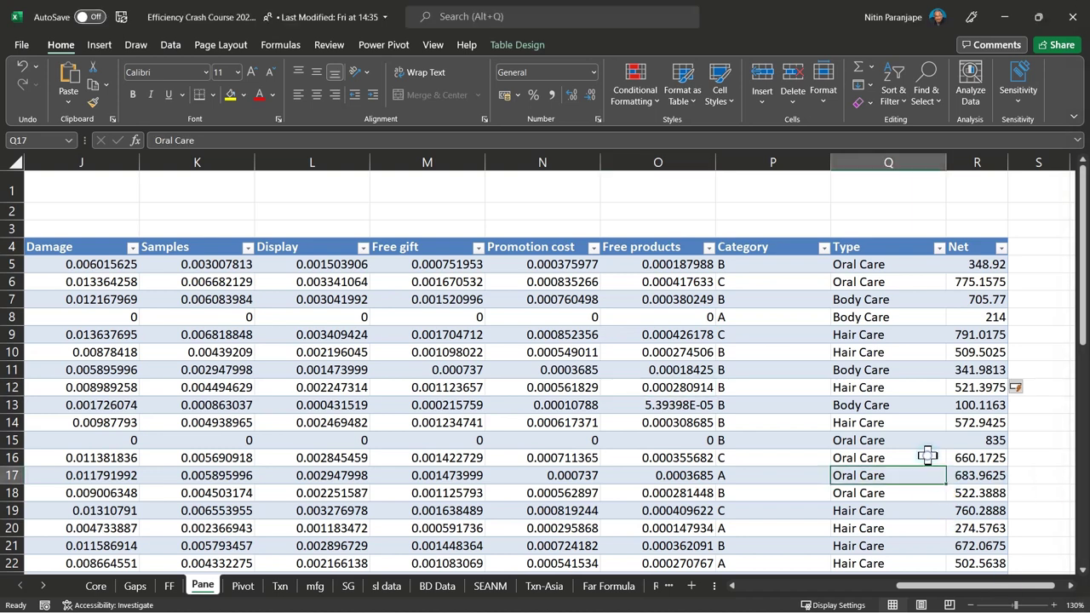
{"action": "key", "text": "alt+w"}
{"action": "key", "text": "w"}
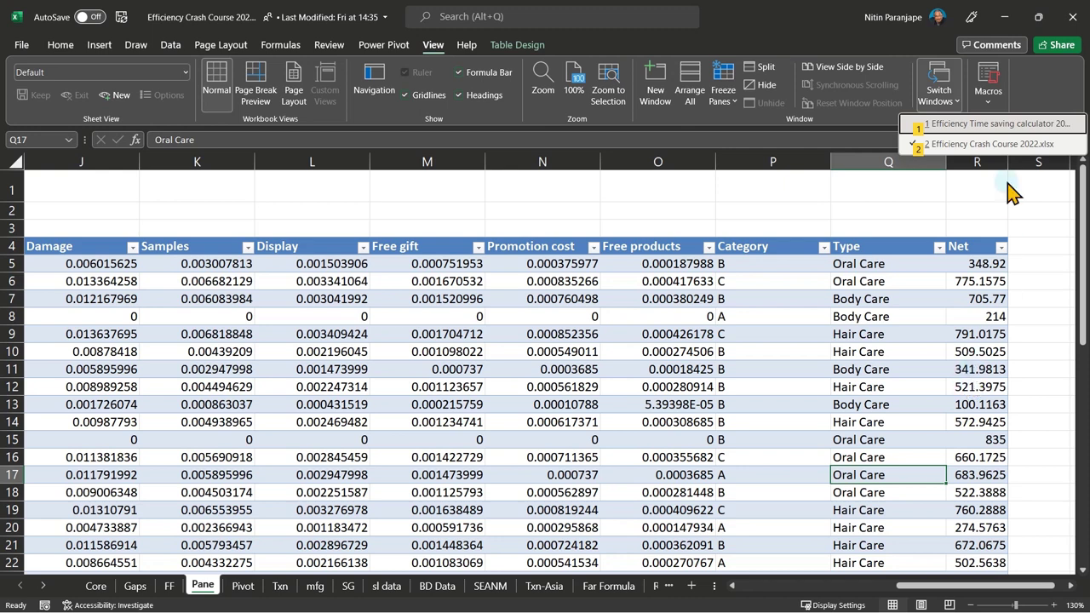
{"action": "left_click", "coordinate": [1004, 124]}
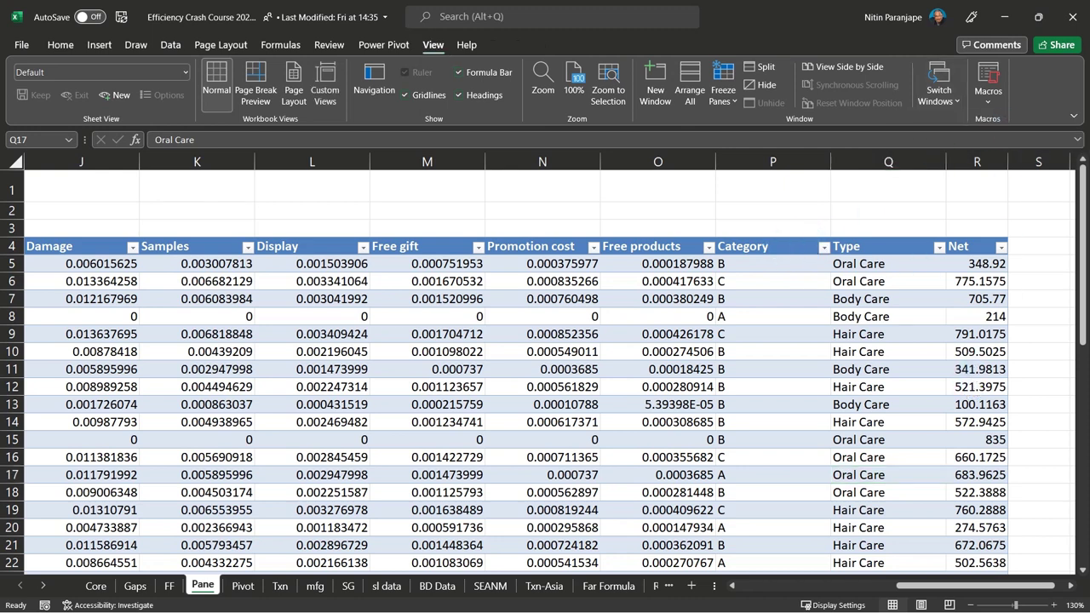
{"action": "key", "text": "alt+Tab"}
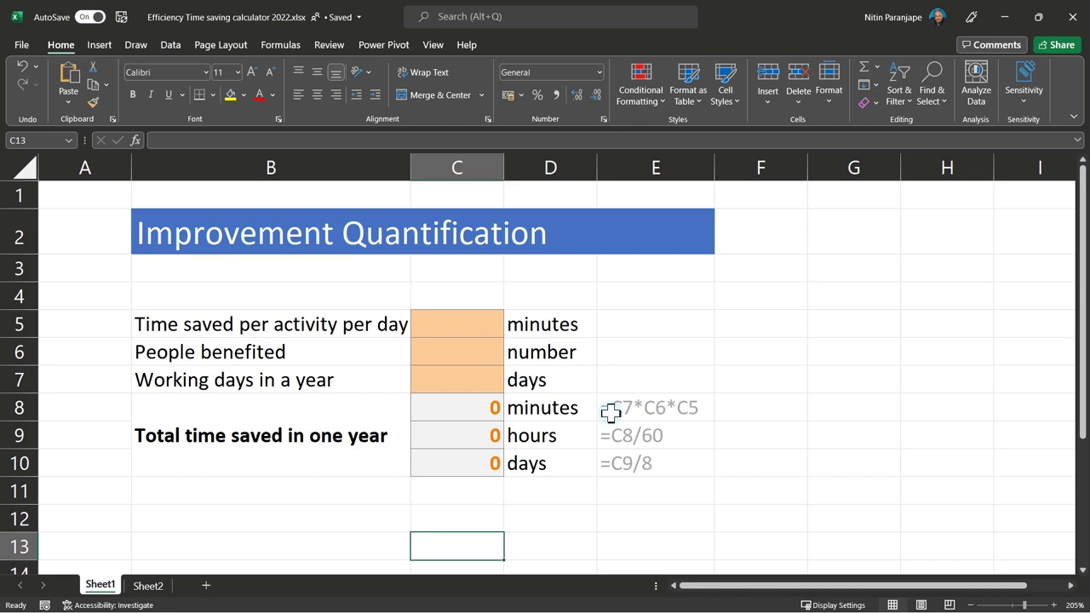
{"action": "left_click", "coordinate": [492, 324]}
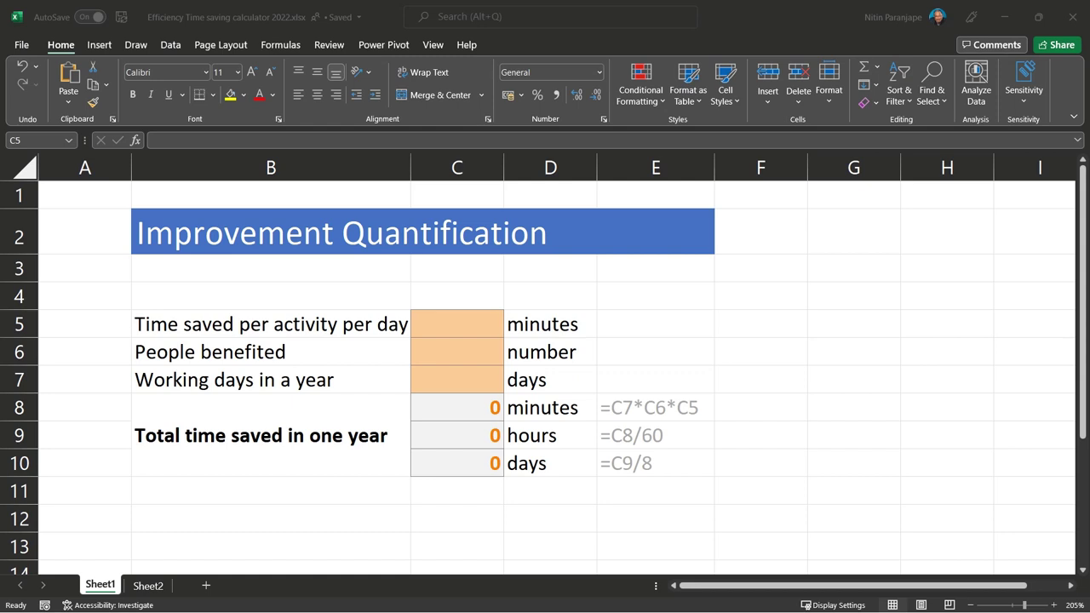
Enter 7 minutes saved, 582 people and 170 working days, then inspect C10's =C9/8 formula
{"action": "double_click", "coordinate": [477, 325]}
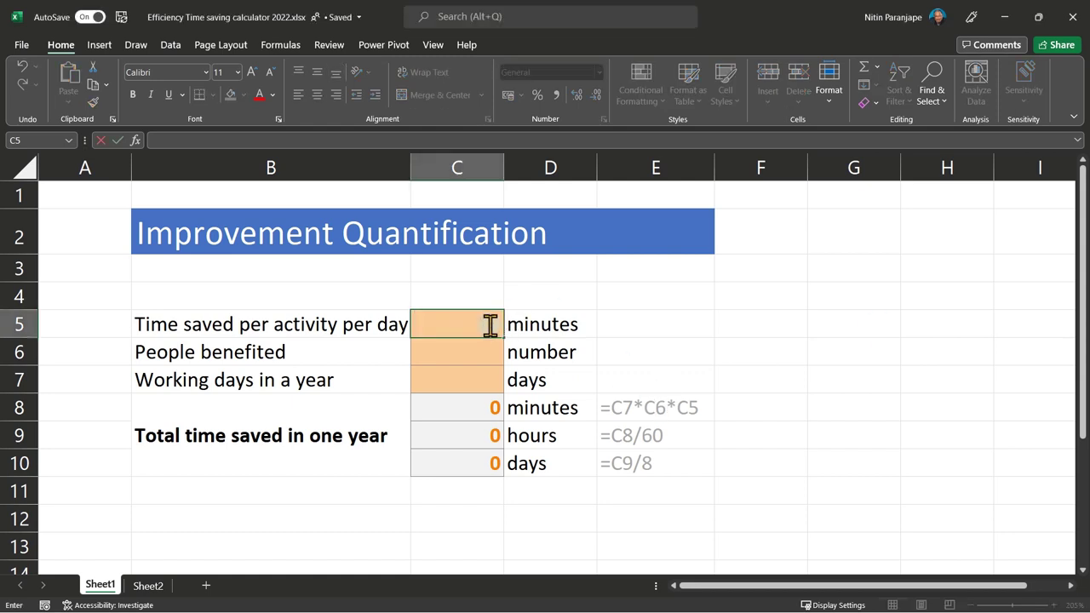
{"action": "type", "text": "7"}
{"action": "key", "text": "Tab"}
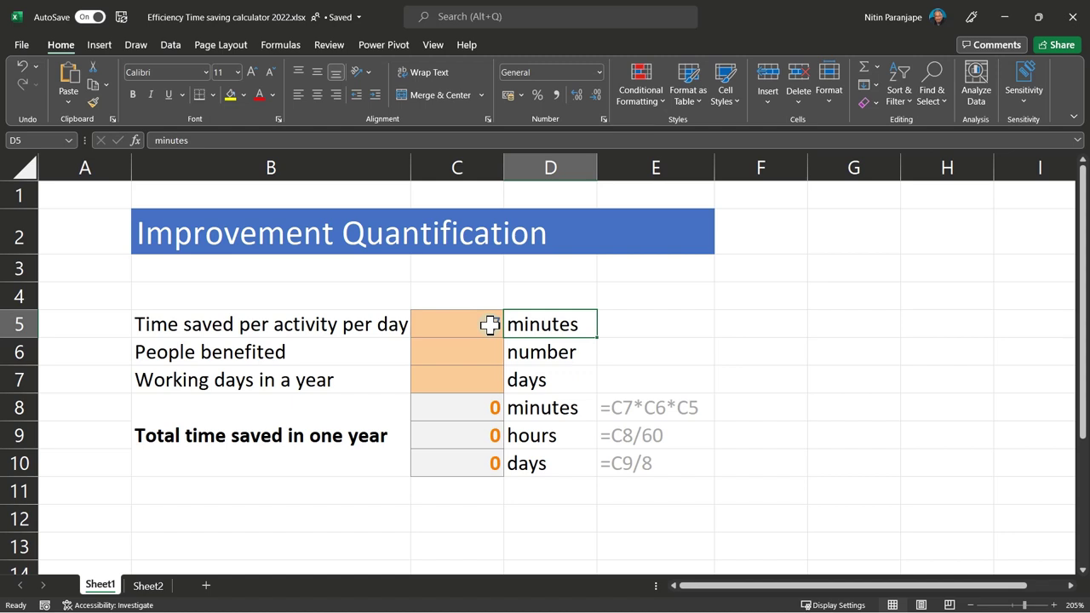
{"action": "key", "text": "Down"}
{"action": "key", "text": "Left"}
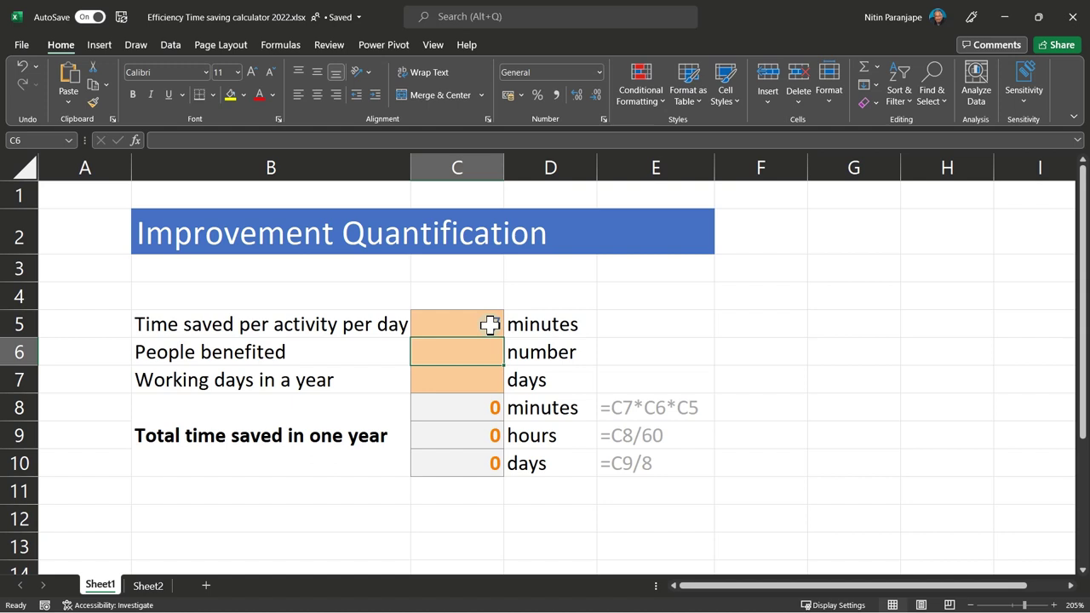
{"action": "type", "text": "58"}
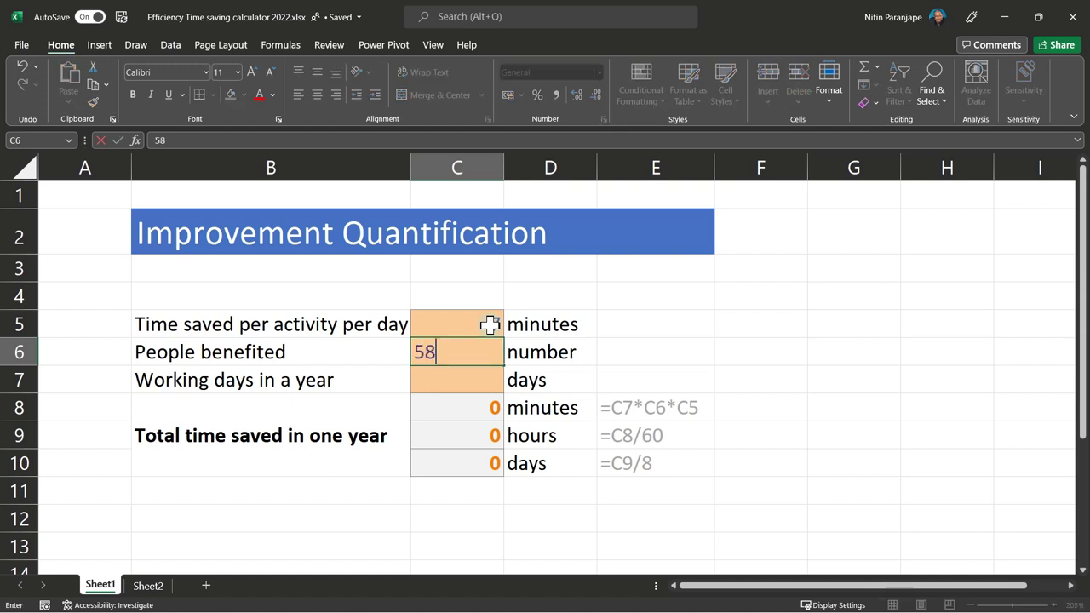
{"action": "type", "text": "2"}
{"action": "key", "text": "Right"}
{"action": "key", "text": "Down"}
{"action": "key", "text": "Left"}
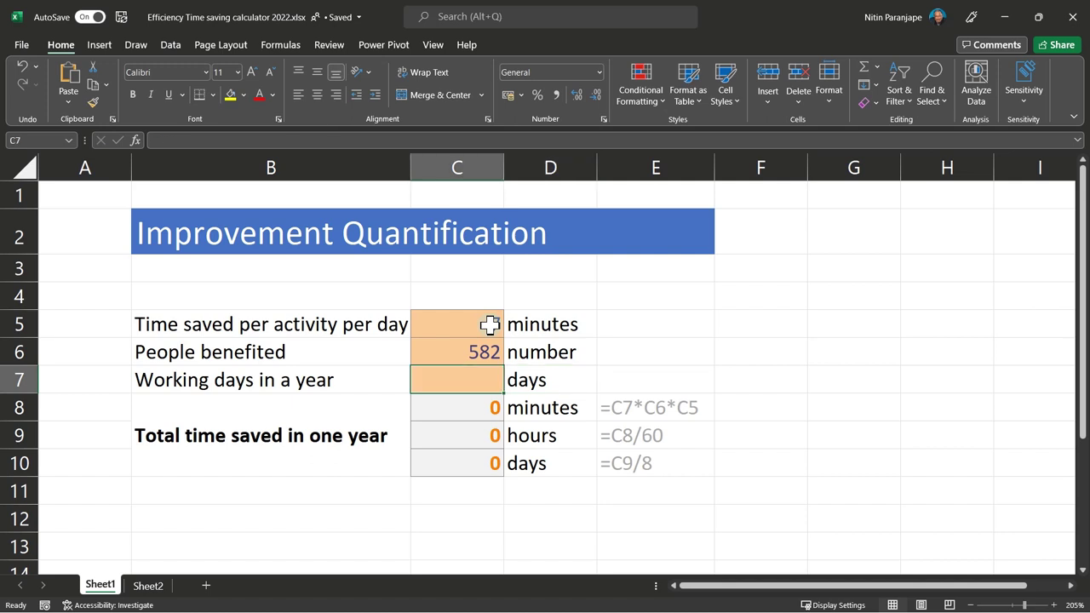
{"action": "type", "text": "170"}
{"action": "key", "text": "Right"}
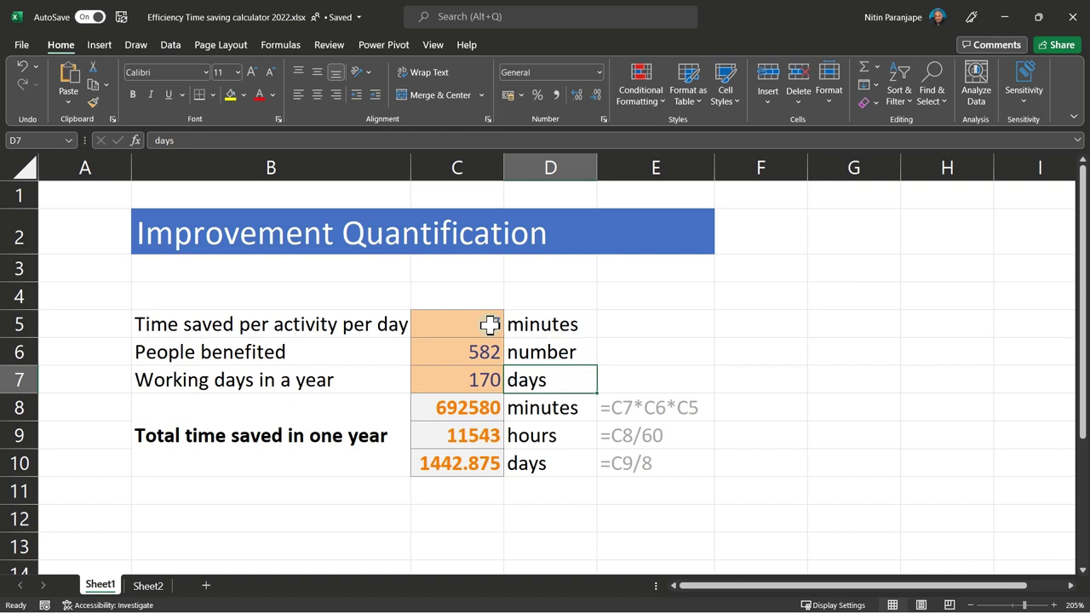
{"action": "left_click", "coordinate": [455, 470]}
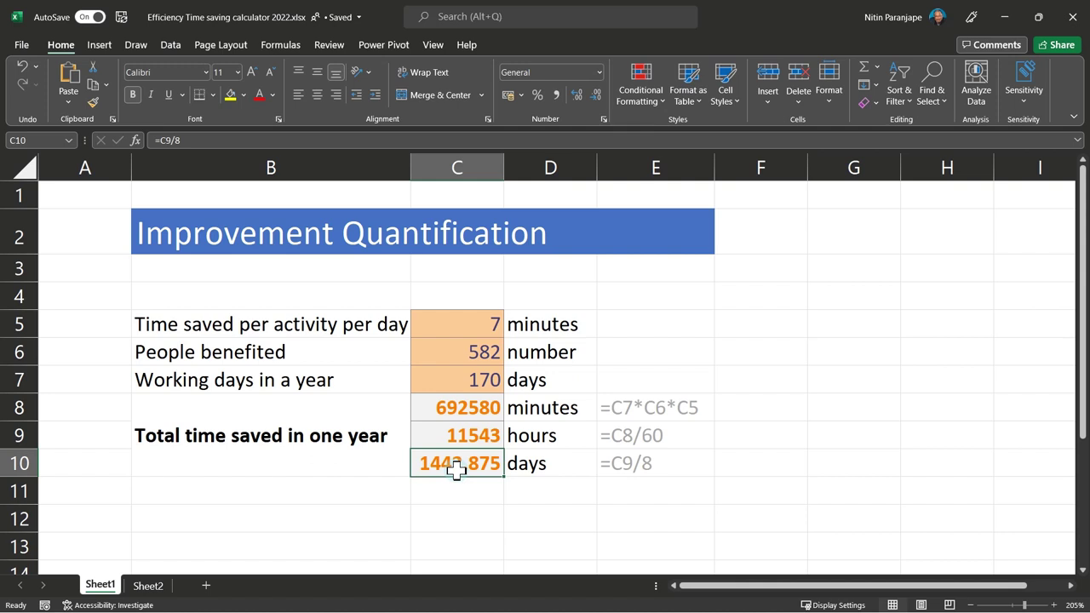
{"action": "left_click", "coordinate": [680, 325]}
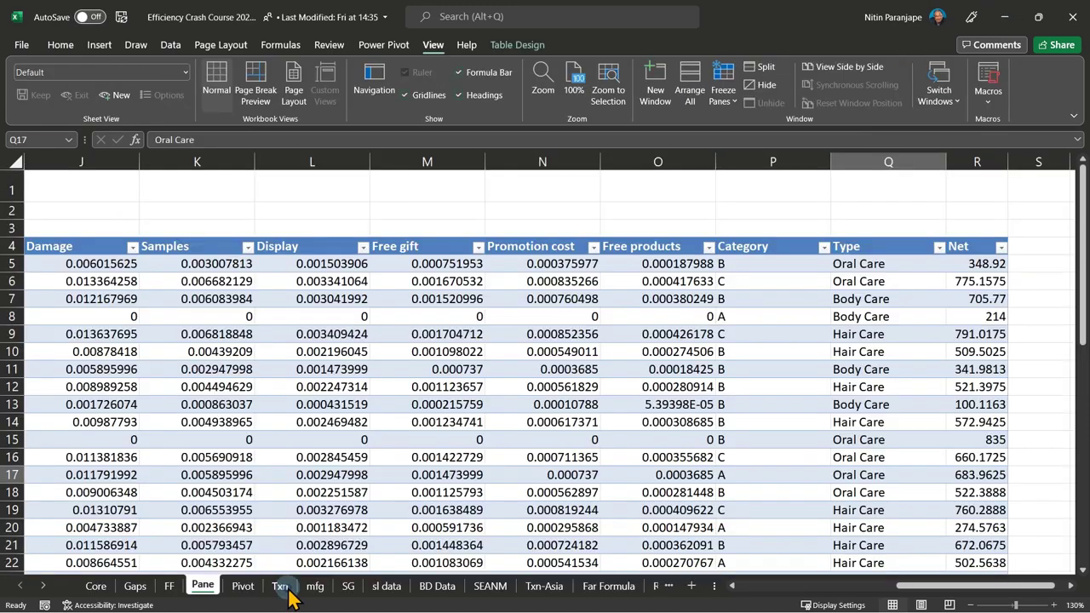
{"action": "left_click", "coordinate": [281, 587]}
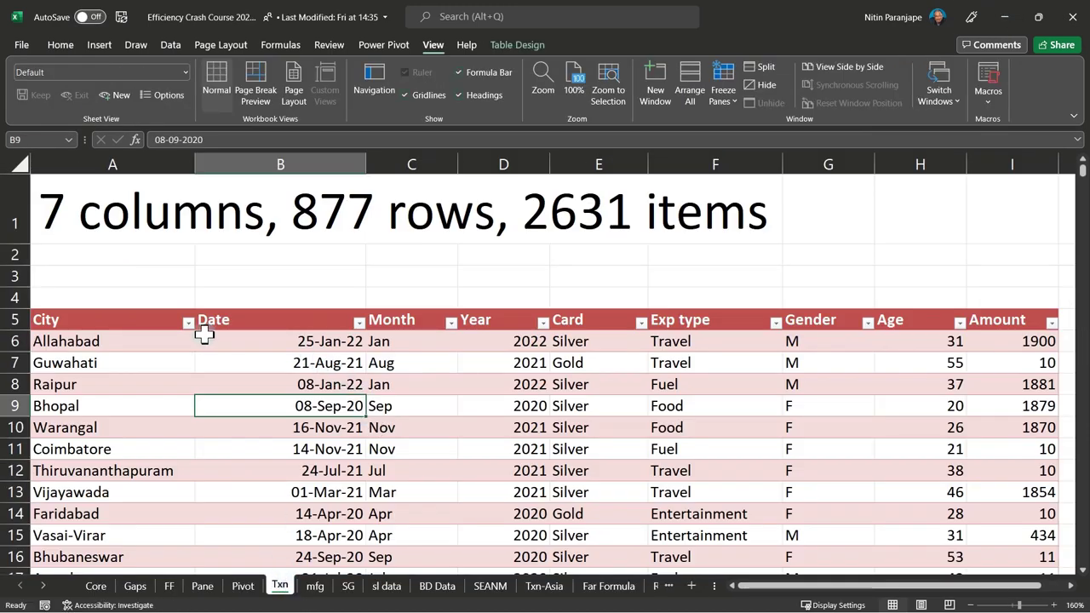
{"action": "left_click", "coordinate": [91, 340]}
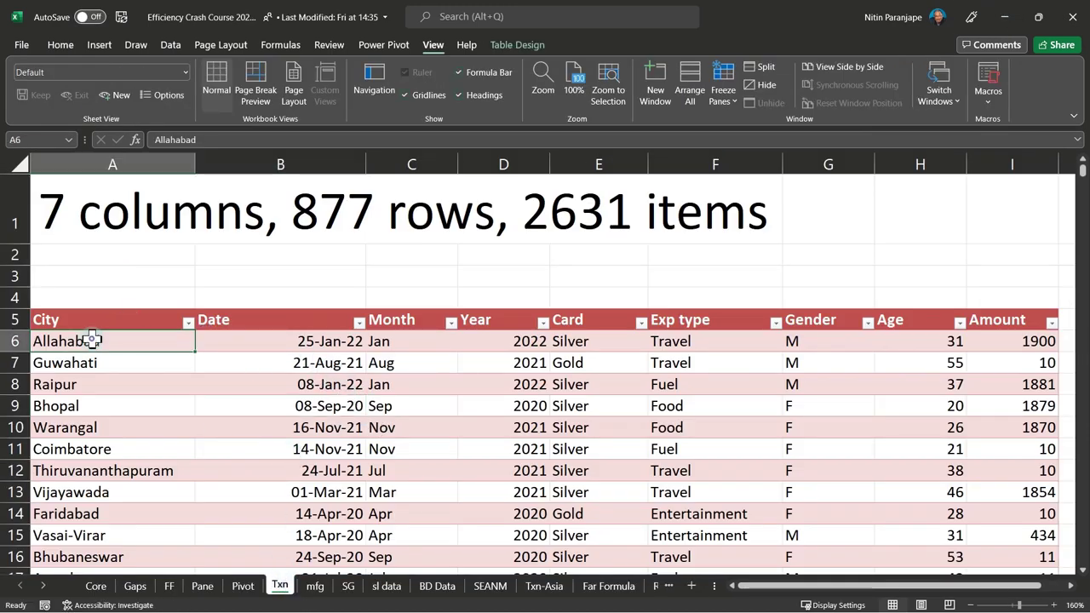
{"action": "left_click", "coordinate": [732, 404]}
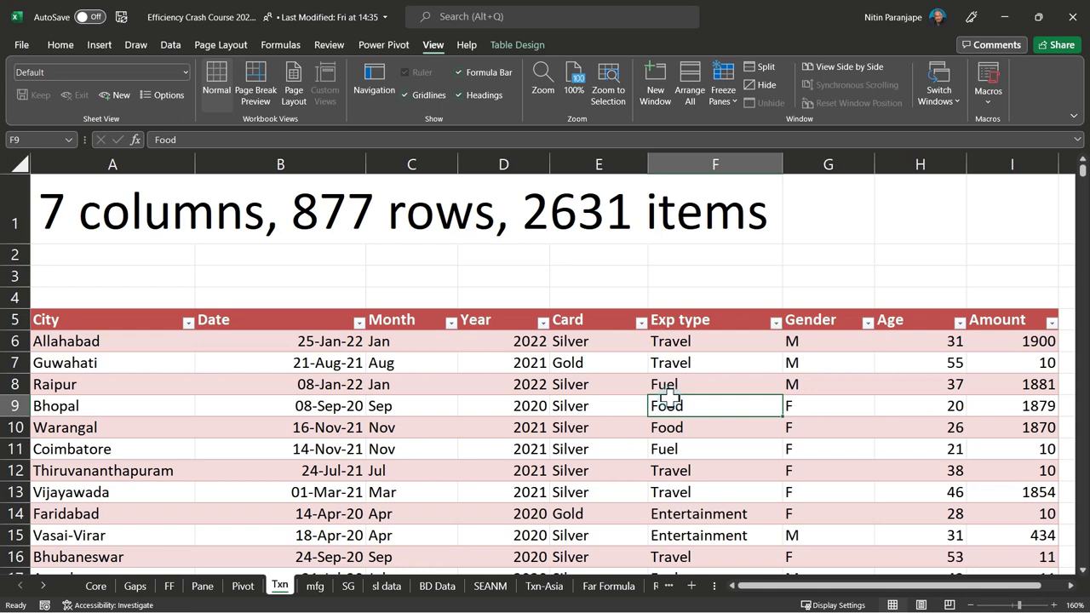
{"action": "left_click", "coordinate": [495, 405]}
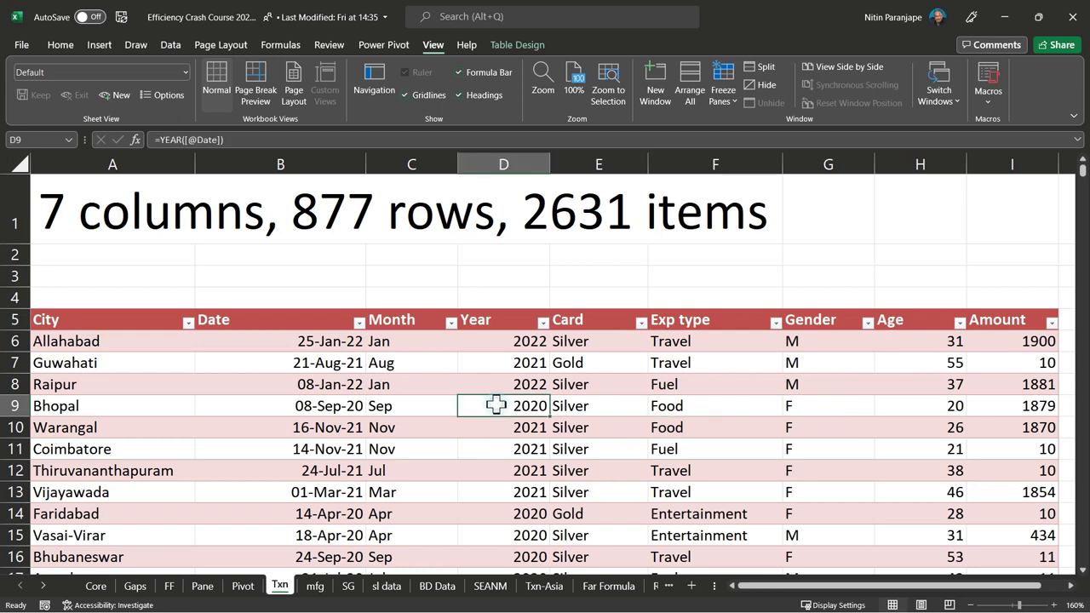
{"action": "key", "text": "alt+Tab"}
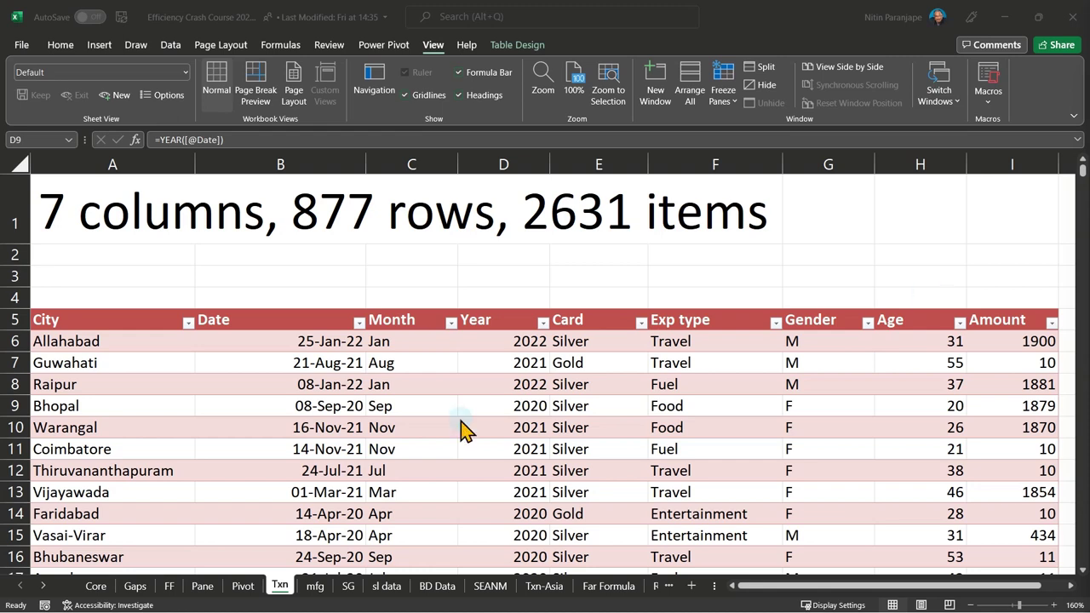
{"action": "key", "text": "F2"}
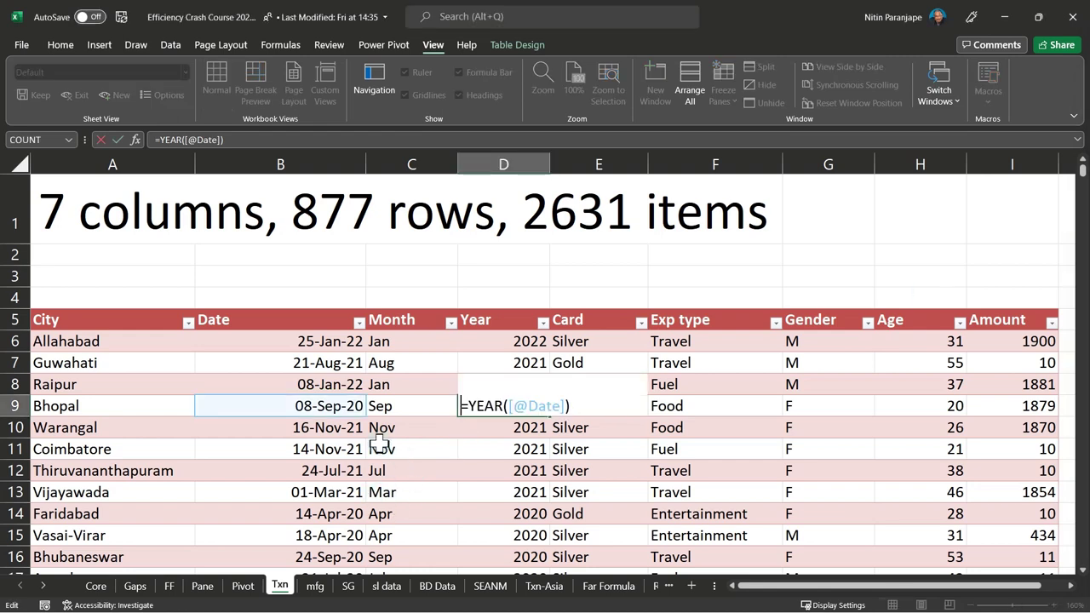
{"action": "key", "text": "Escape"}
{"action": "key", "text": "F1"}
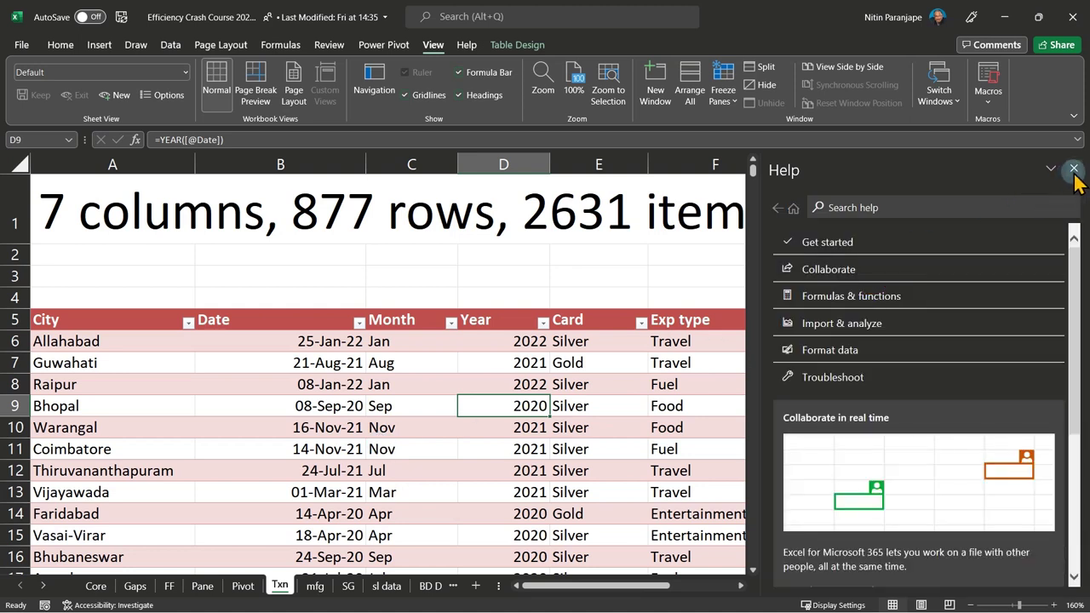
{"action": "left_click", "coordinate": [1074, 168]}
{"action": "left_click", "coordinate": [413, 398]}
{"action": "left_click", "coordinate": [185, 383]}
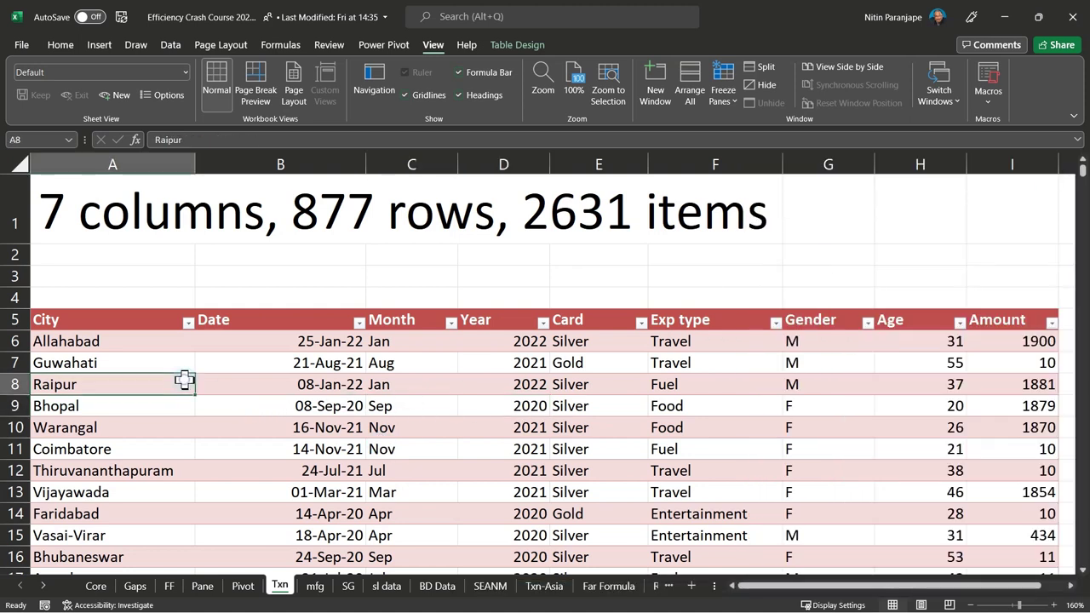
{"action": "left_click", "coordinate": [141, 326]}
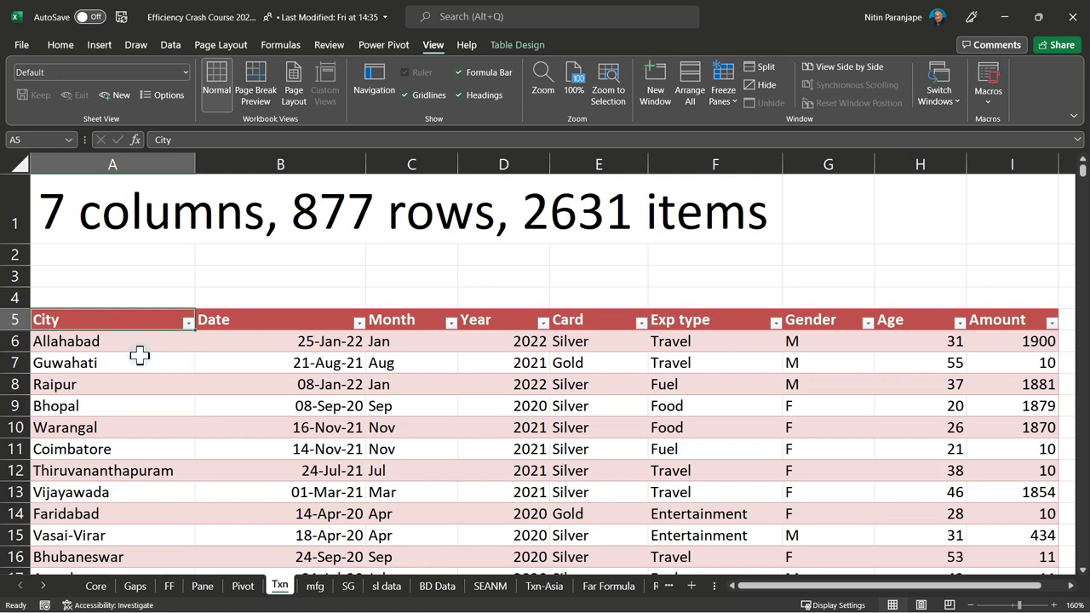
{"action": "left_click", "coordinate": [138, 360]}
{"action": "left_click_drag", "start_coordinate": [120, 321], "coordinate": [126, 438]}
{"action": "left_click", "coordinate": [125, 438]}
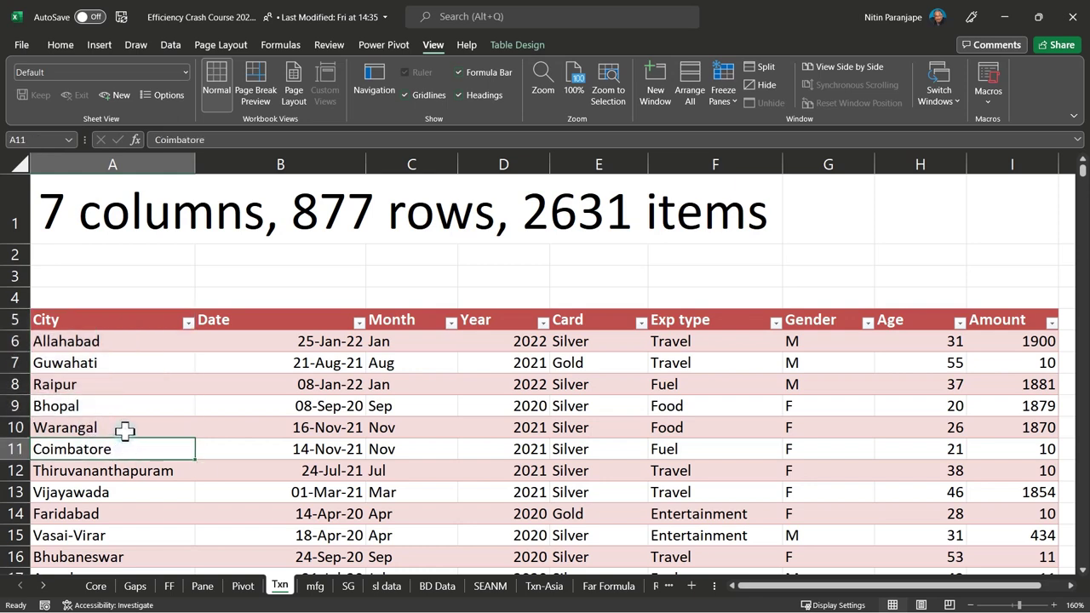
{"action": "left_click", "coordinate": [125, 430]}
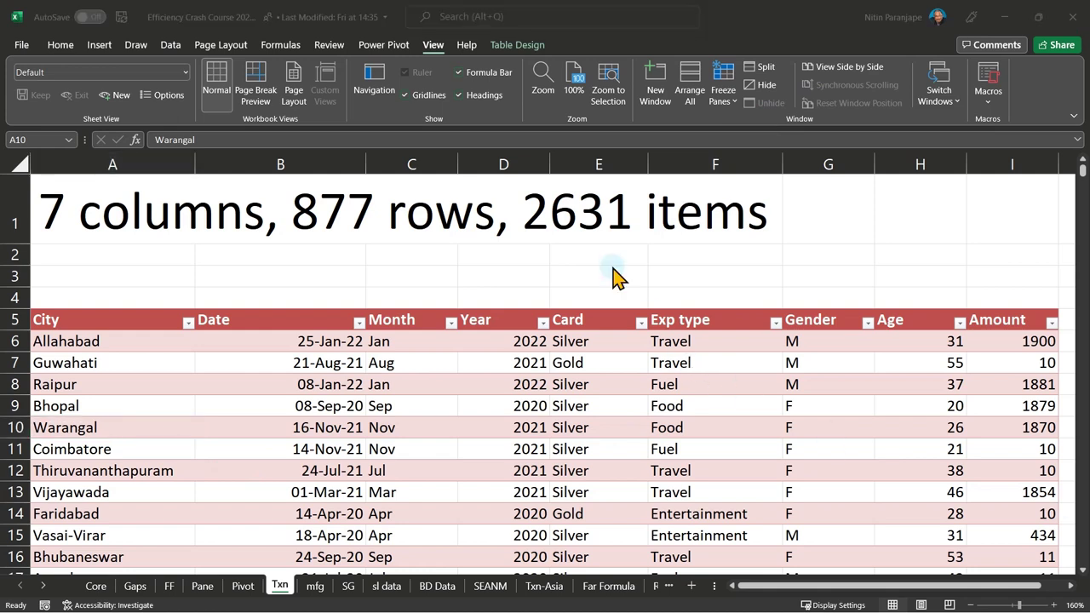
{"action": "key", "text": "F2"}
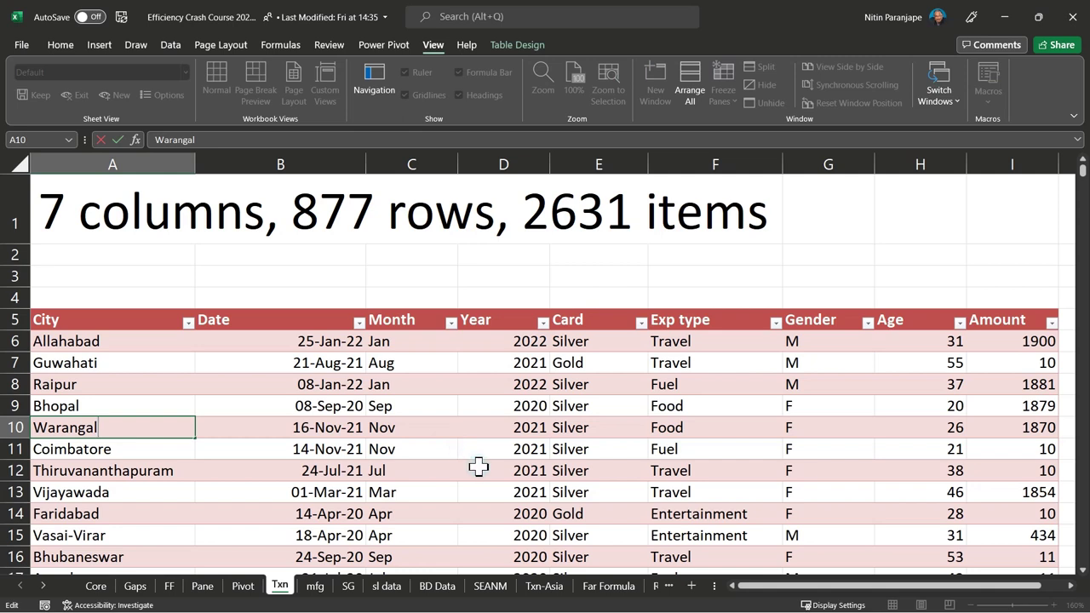
{"action": "key", "text": "Escape"}
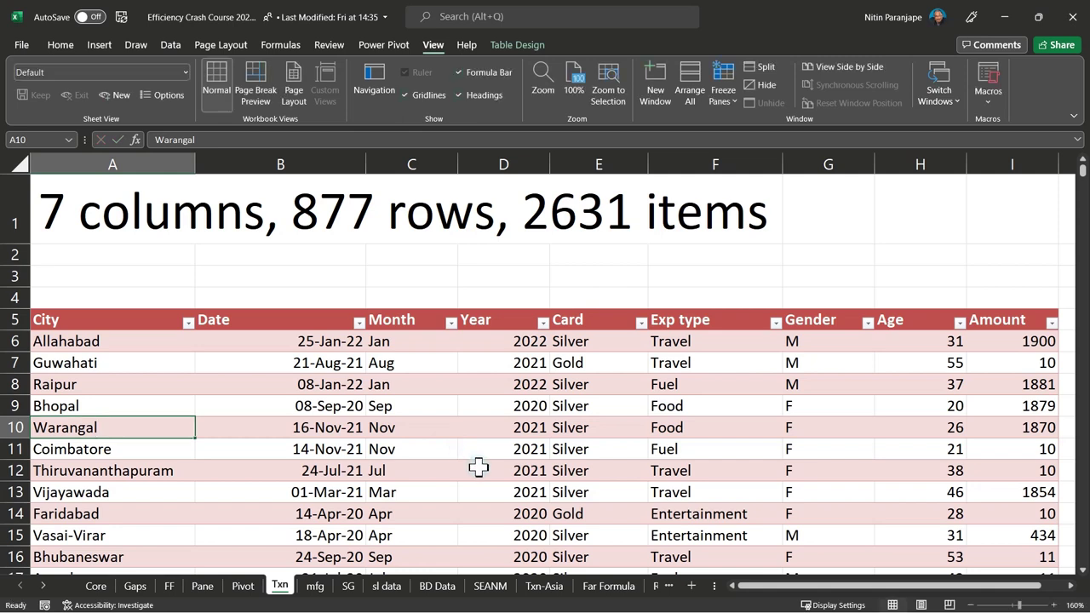
{"action": "left_click", "coordinate": [479, 466]}
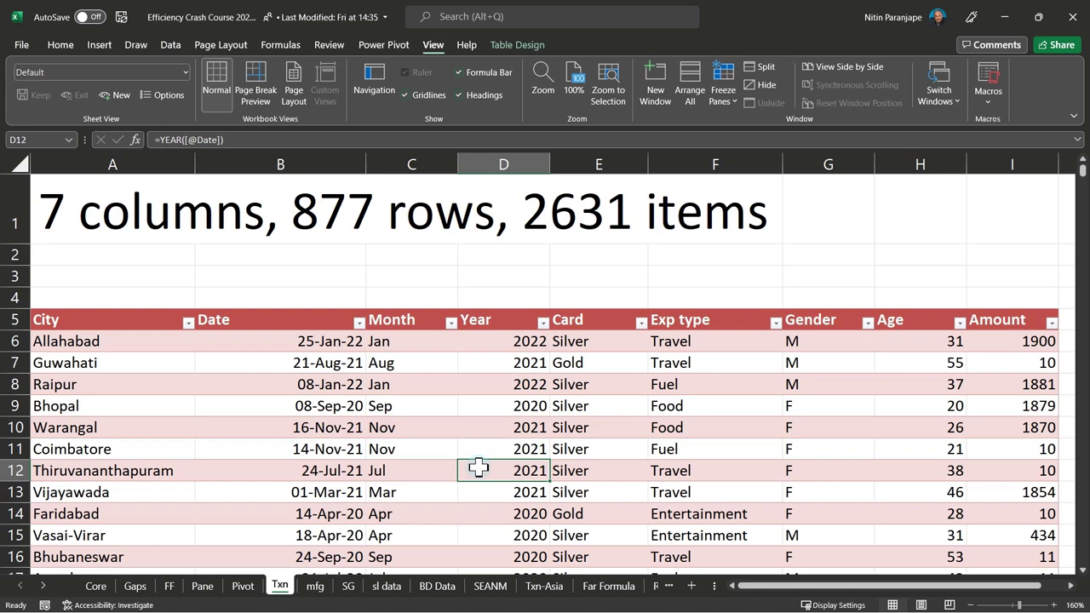
{"action": "right_click", "coordinate": [401, 405]}
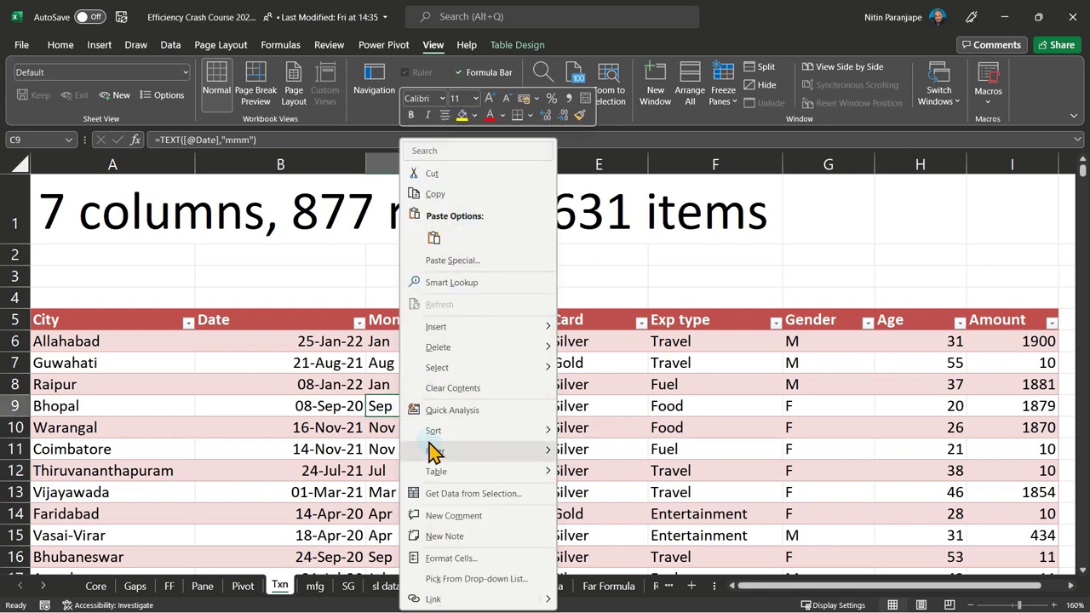
{"action": "left_click", "coordinate": [313, 407]}
{"action": "left_click", "coordinate": [314, 407]}
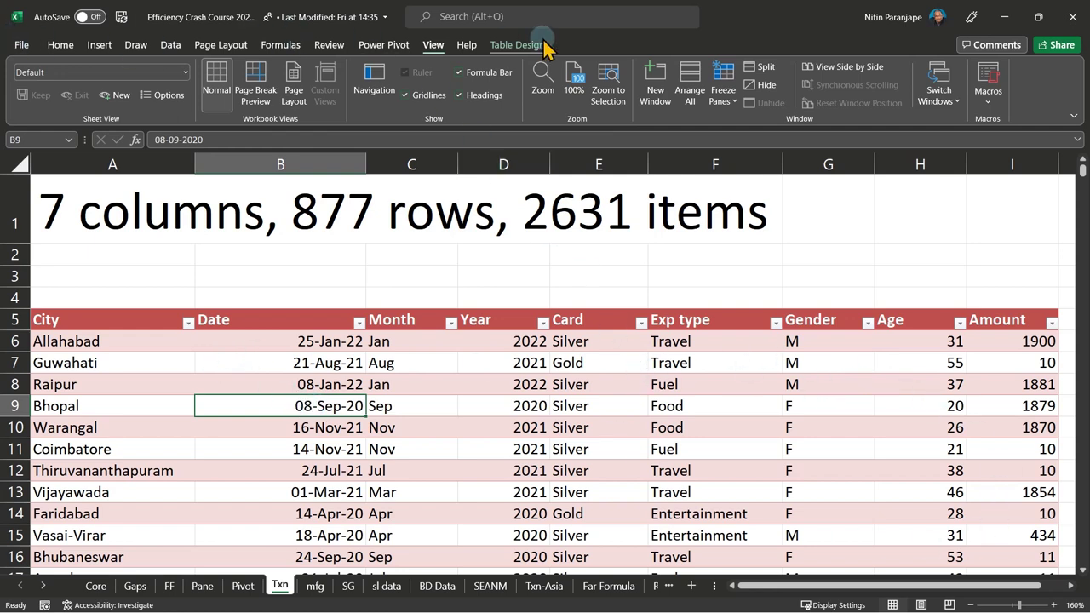
Launch 3D Map from the Insert tab's Tours group for the Txn table
{"action": "left_click", "coordinate": [99, 46]}
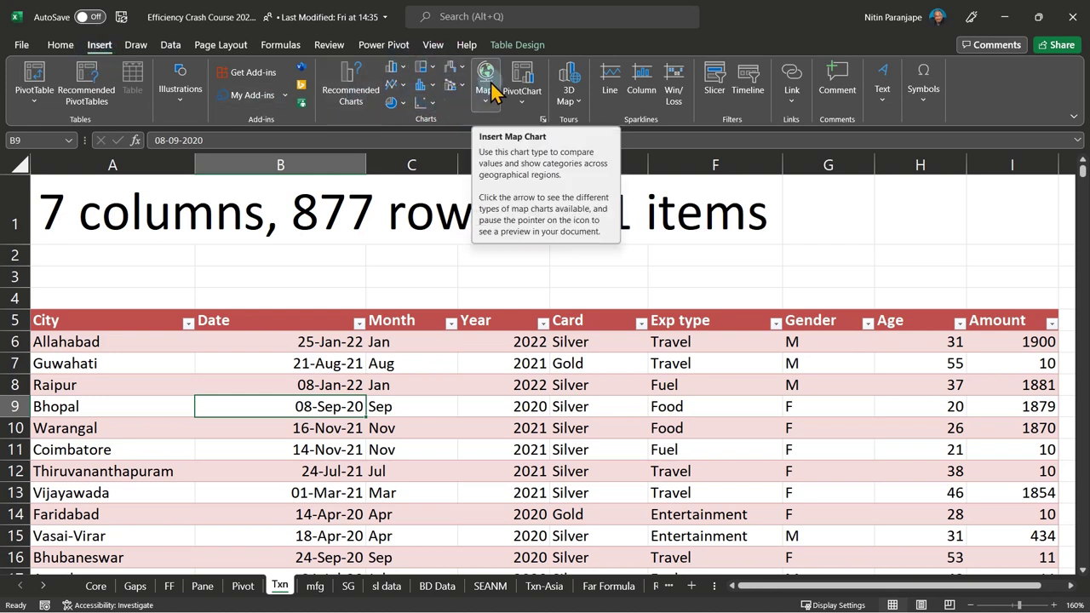
{"action": "left_click", "coordinate": [567, 89]}
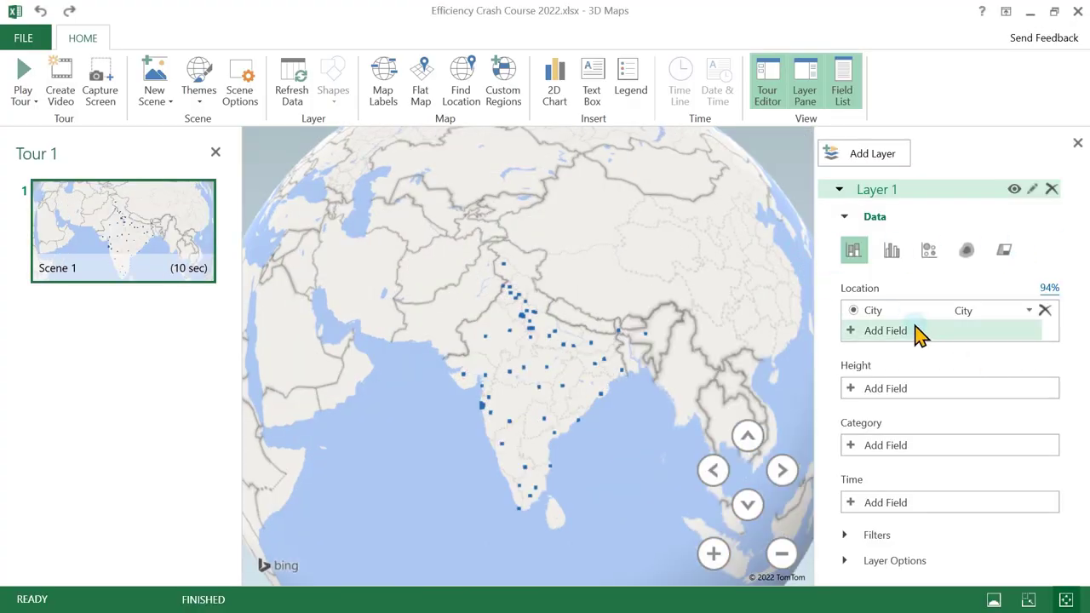
Map City as the location, review the 94% mapping confidence report, and keep the City geography type
{"action": "left_click_drag", "start_coordinate": [880, 314], "coordinate": [872, 314]}
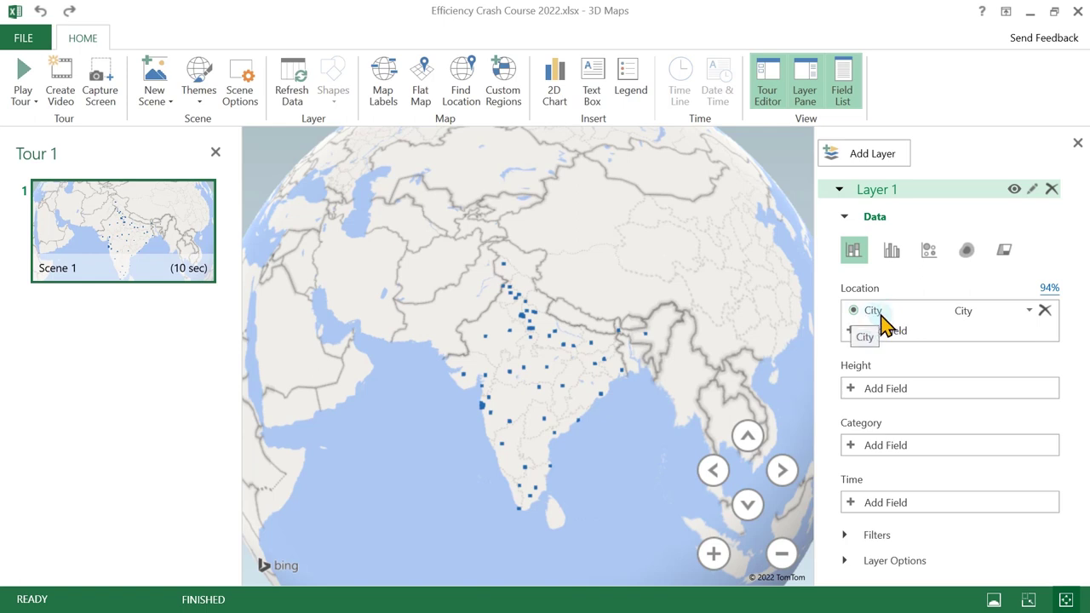
{"action": "left_click", "coordinate": [1051, 291]}
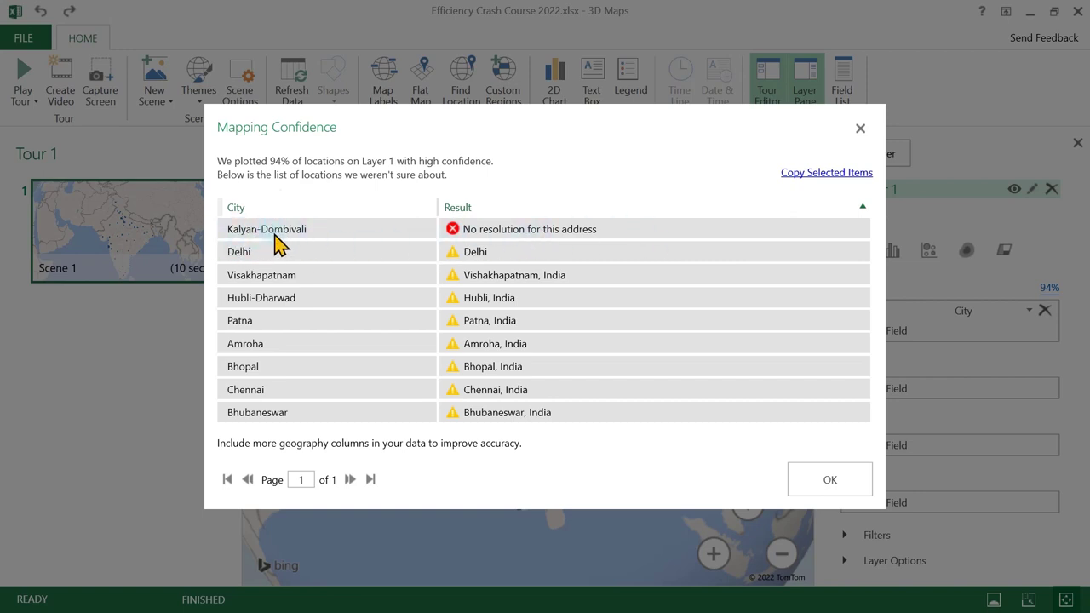
{"action": "left_click", "coordinate": [860, 128]}
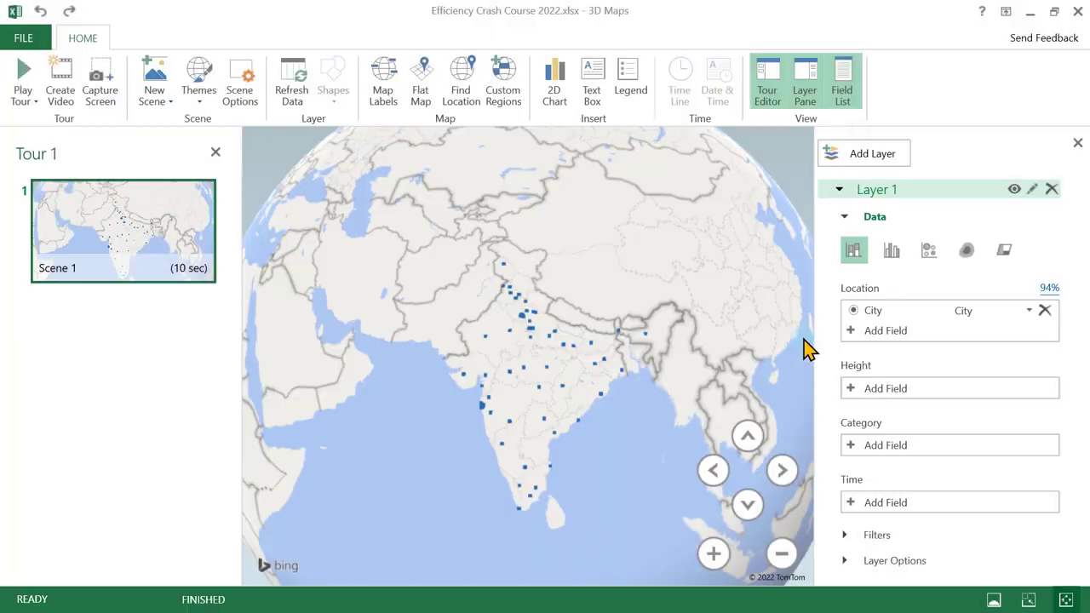
{"action": "left_click", "coordinate": [988, 316]}
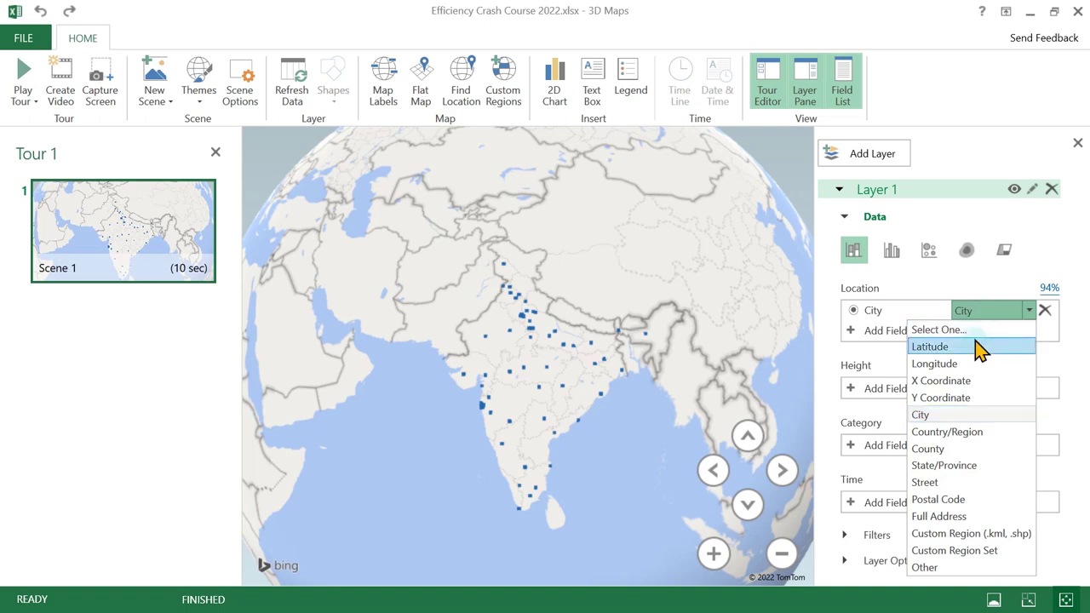
{"action": "left_click", "coordinate": [966, 288]}
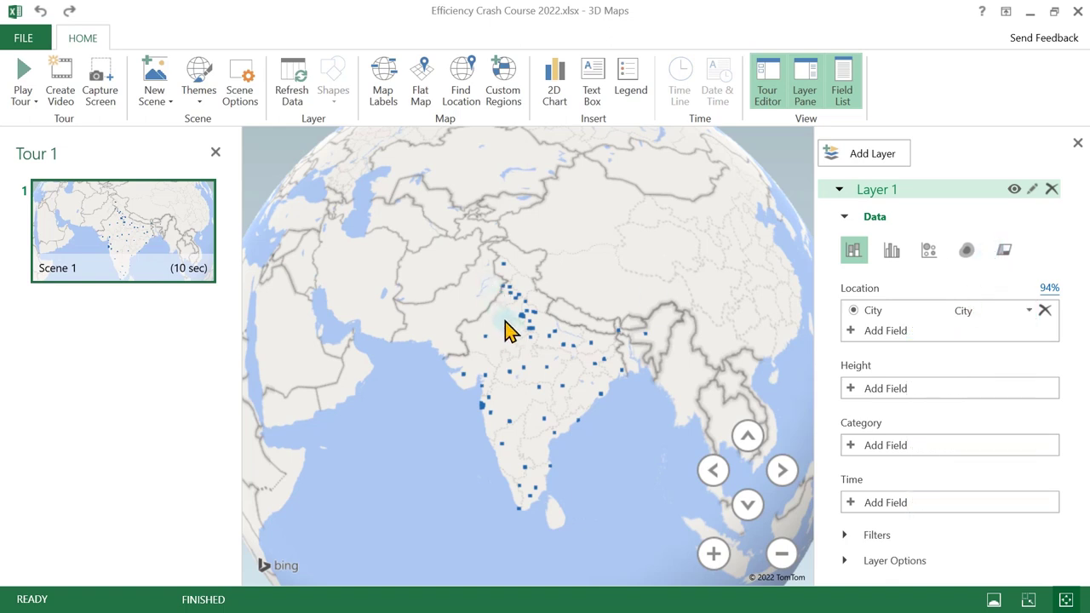
Turn on map labels, set column height to Amount (Sum), and delete the legend
{"action": "left_click", "coordinate": [383, 95]}
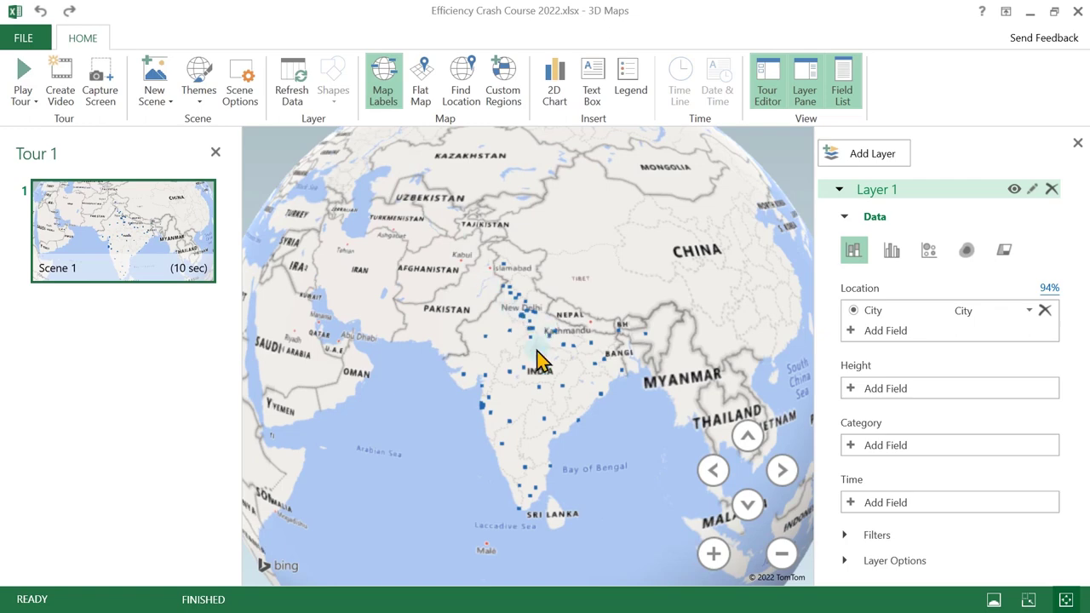
{"action": "scroll", "coordinate": [540, 360], "scroll_direction": "up", "scroll_amount": 3}
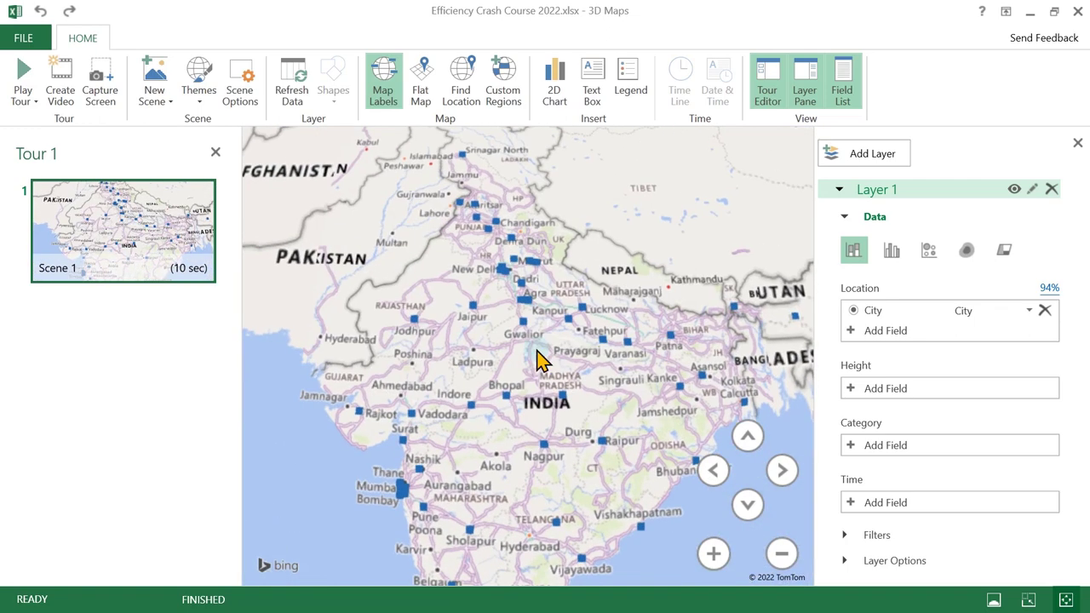
{"action": "left_click", "coordinate": [921, 393]}
{"action": "left_click", "coordinate": [885, 448]}
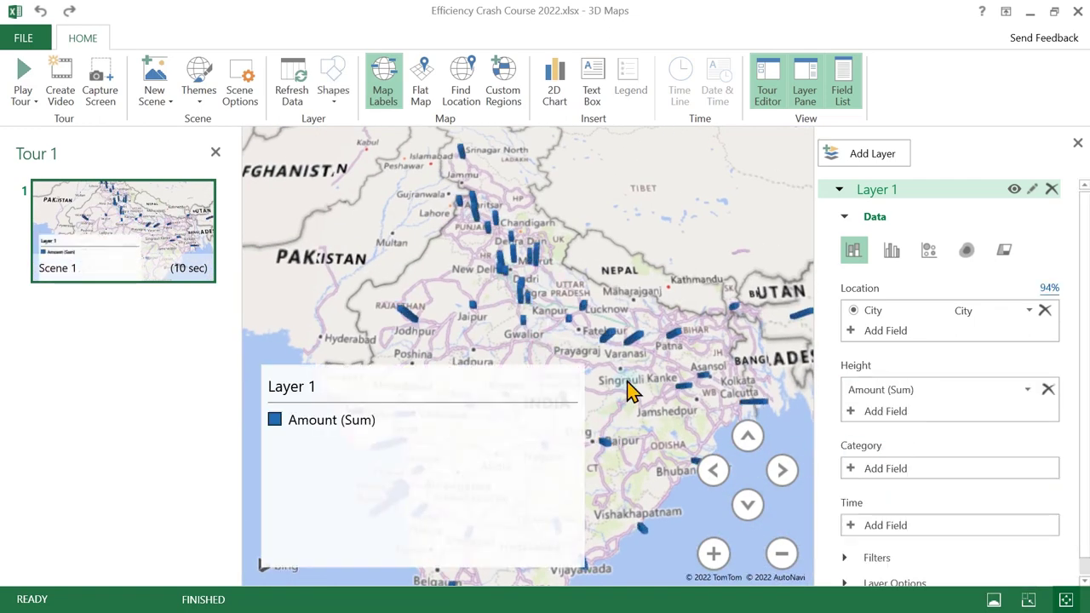
{"action": "key", "text": "Delete"}
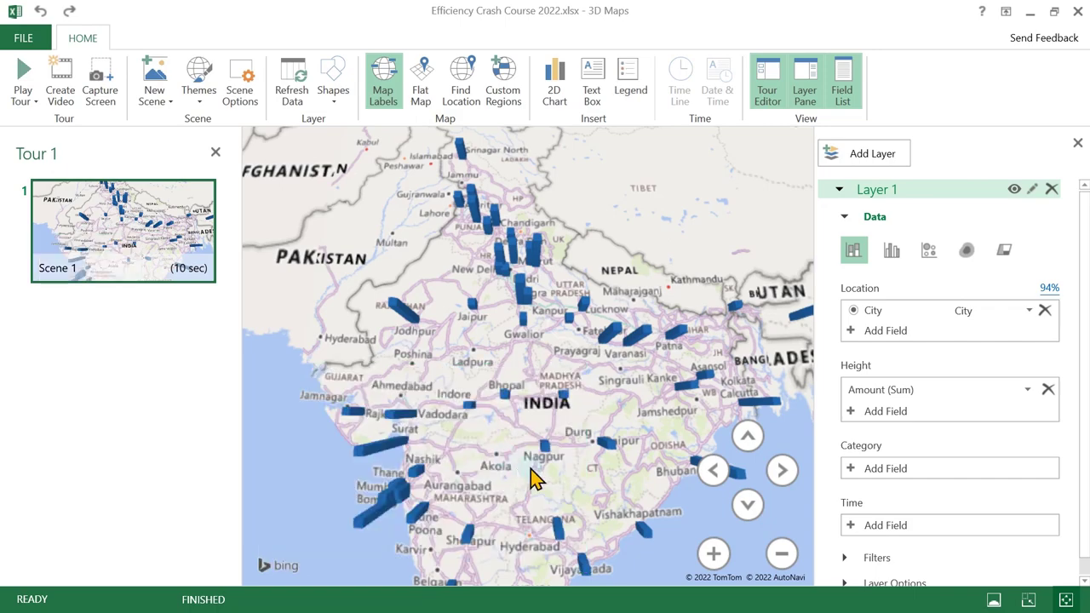
Zoom, tilt and rotate the globe to angle India toward Mumbai and Maharashtra
{"action": "left_click", "coordinate": [714, 554]}
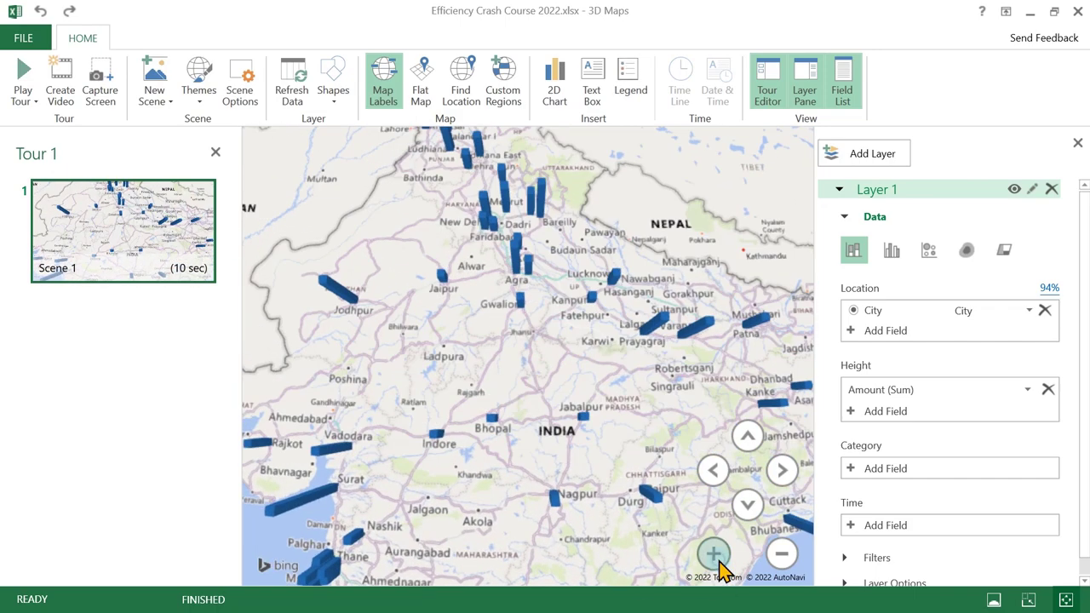
{"action": "left_click", "coordinate": [777, 557]}
{"action": "left_click", "coordinate": [748, 508]}
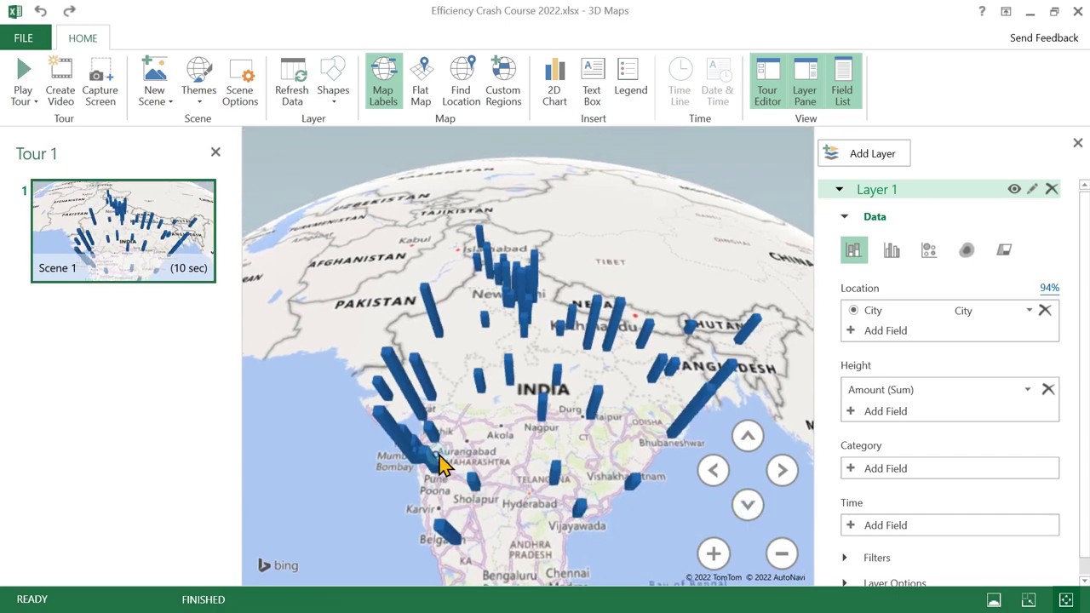
{"action": "left_click_drag", "start_coordinate": [441, 463], "coordinate": [494, 397]}
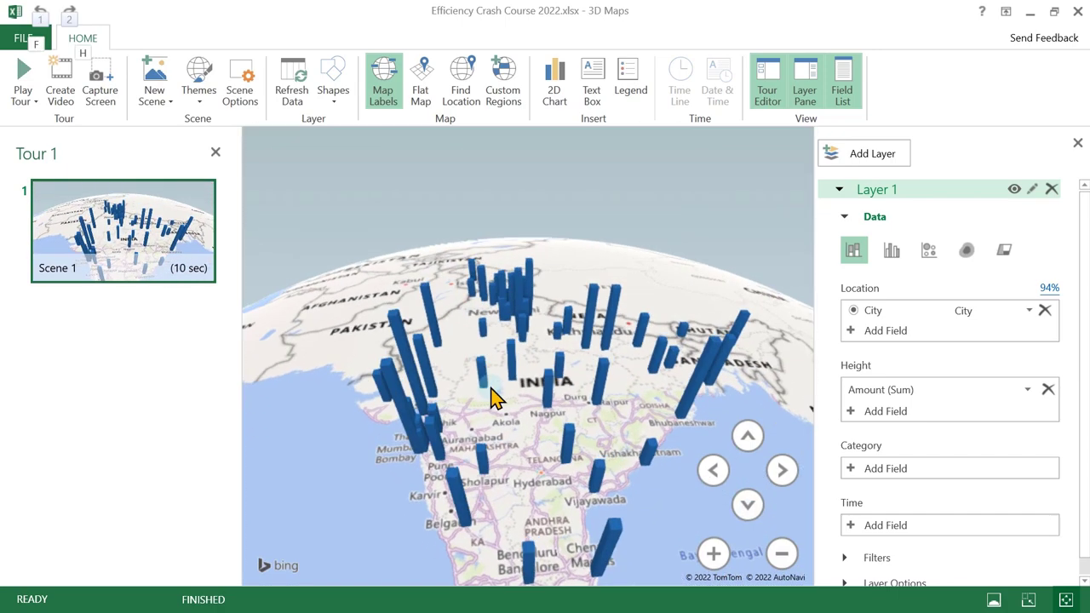
{"action": "scroll", "coordinate": [500, 448], "scroll_direction": "up", "scroll_amount": 5}
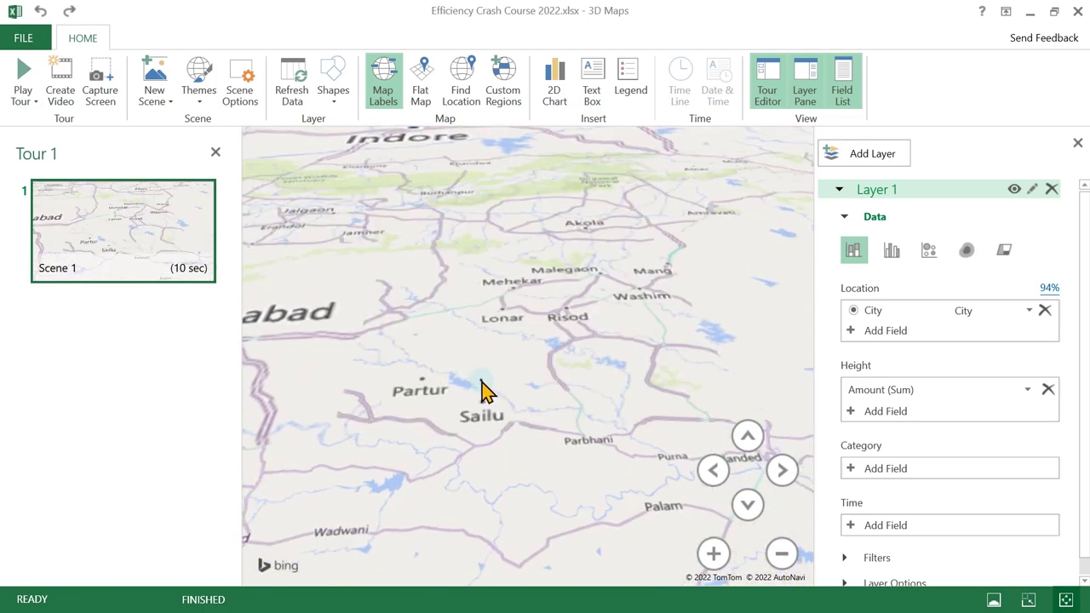
{"action": "left_click_drag", "start_coordinate": [482, 390], "coordinate": [791, 358]}
{"action": "scroll", "coordinate": [531, 397], "scroll_direction": "down", "scroll_amount": 5}
{"action": "scroll", "coordinate": [457, 452], "scroll_direction": "up", "scroll_amount": 8}
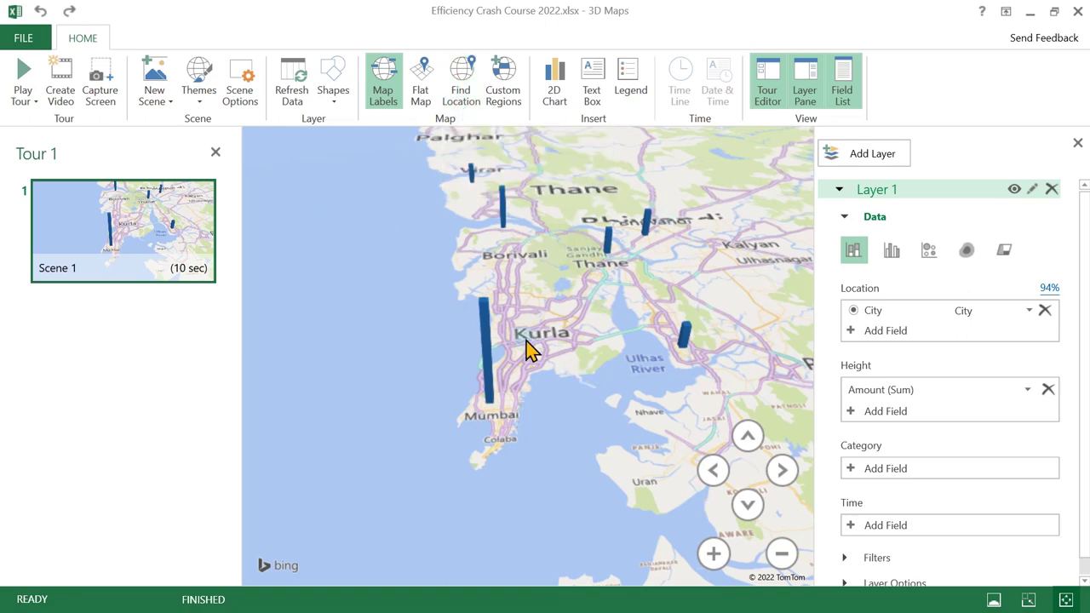
{"action": "scroll", "coordinate": [626, 328], "scroll_direction": "up", "scroll_amount": 3}
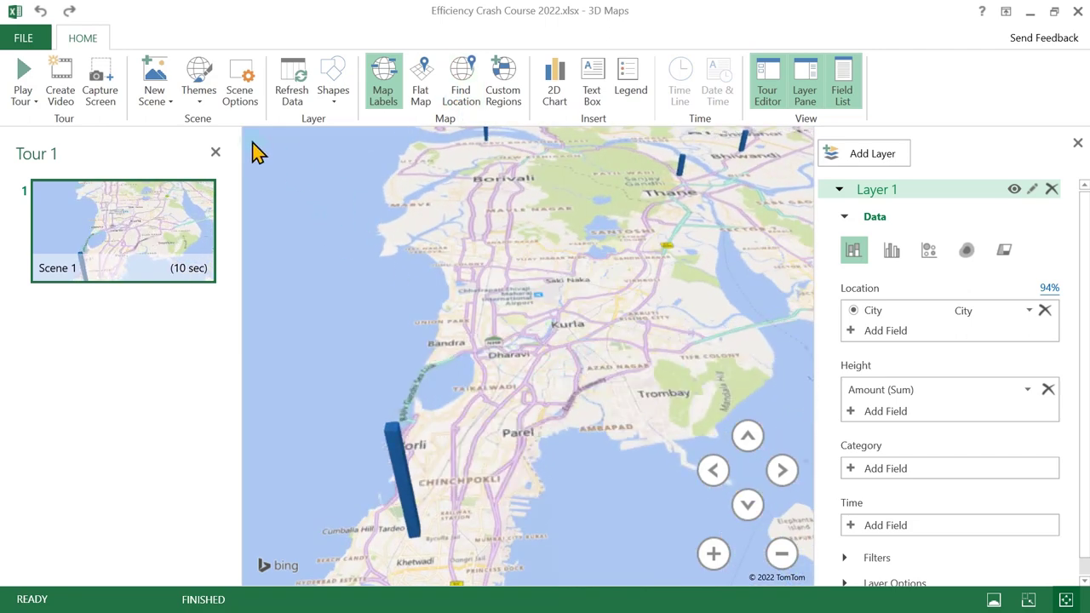
{"action": "left_click", "coordinate": [209, 108]}
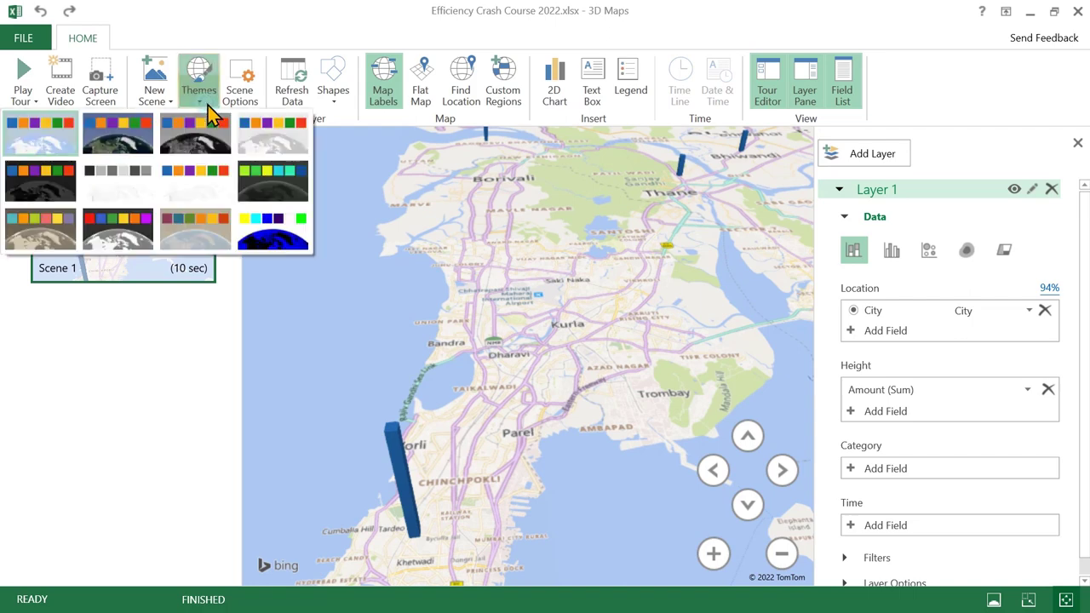
Apply the Aerial map theme, then close 3D Maps to return to the Txn sheet
{"action": "left_click", "coordinate": [145, 158]}
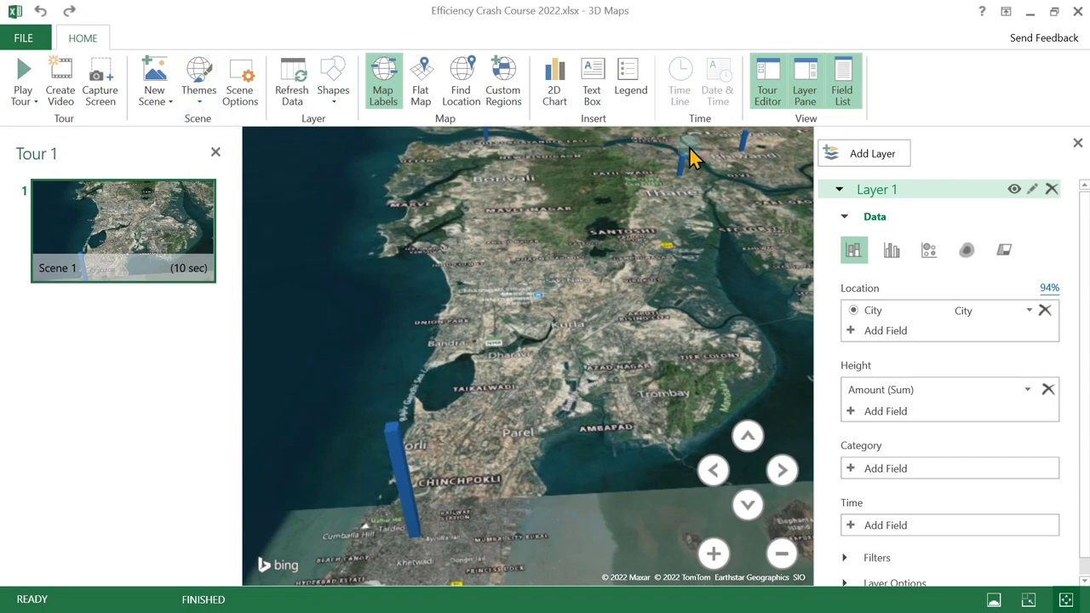
{"action": "left_click", "coordinate": [1077, 11]}
{"action": "left_click", "coordinate": [662, 406]}
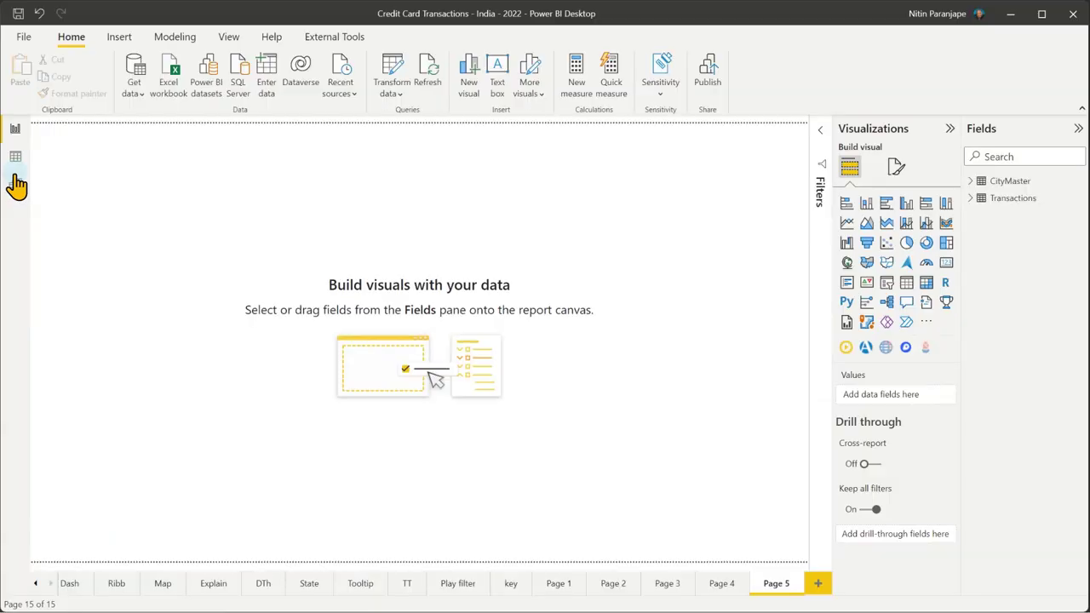
Browse the Transactions table in Data view, then open the Dash report page
{"action": "left_click", "coordinate": [15, 158]}
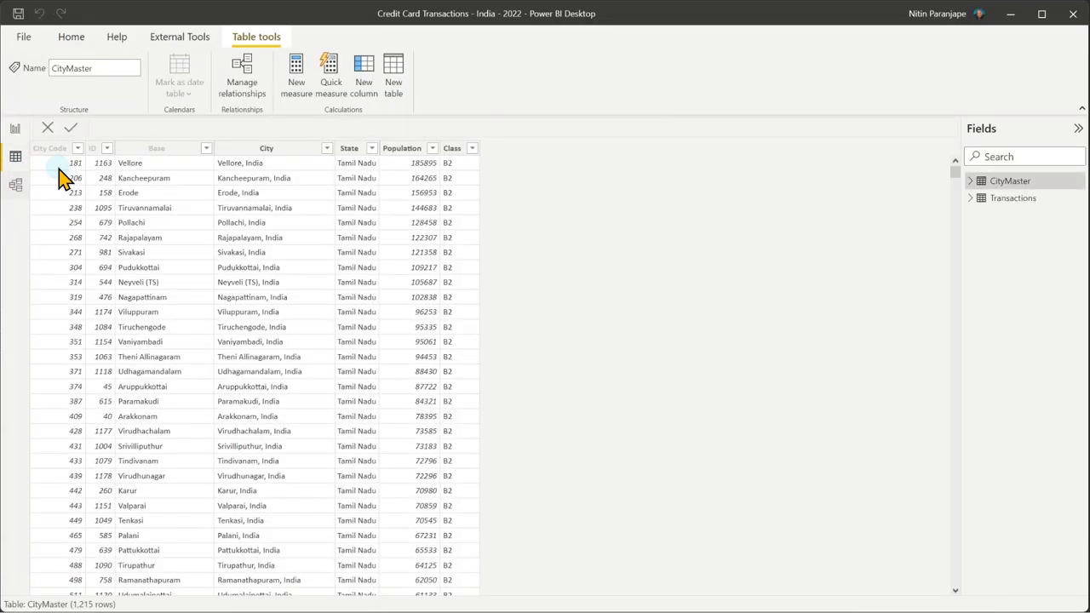
{"action": "left_click", "coordinate": [1026, 201]}
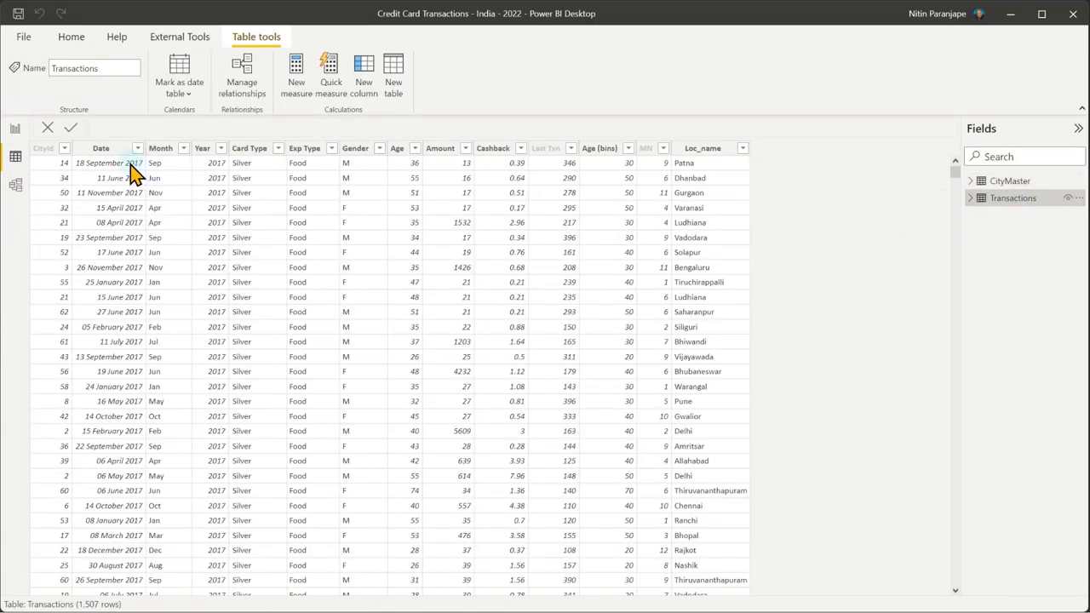
{"action": "left_click", "coordinate": [15, 128]}
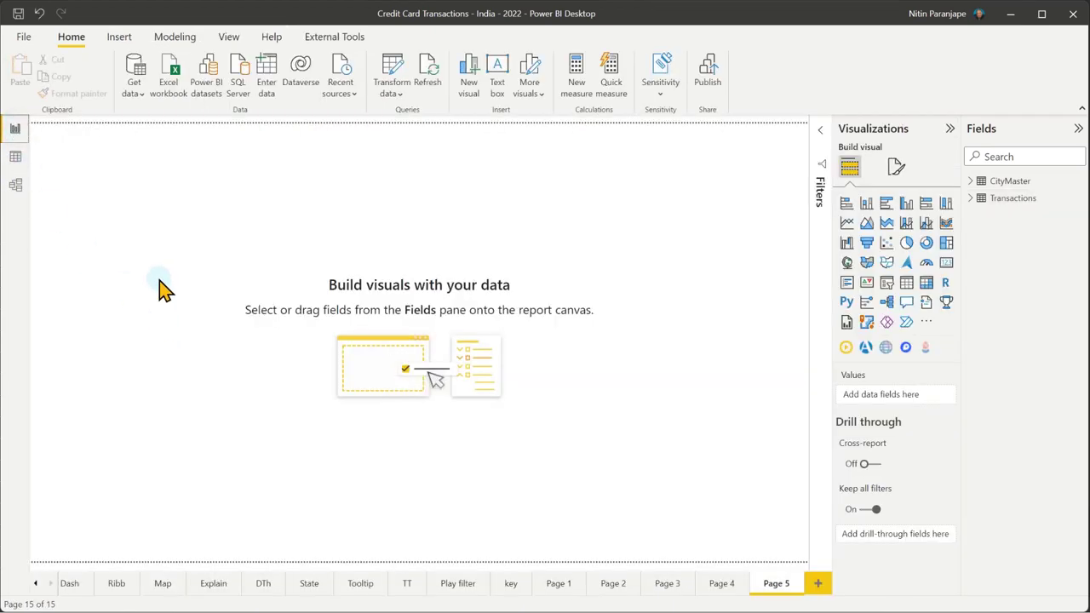
{"action": "left_click", "coordinate": [65, 586]}
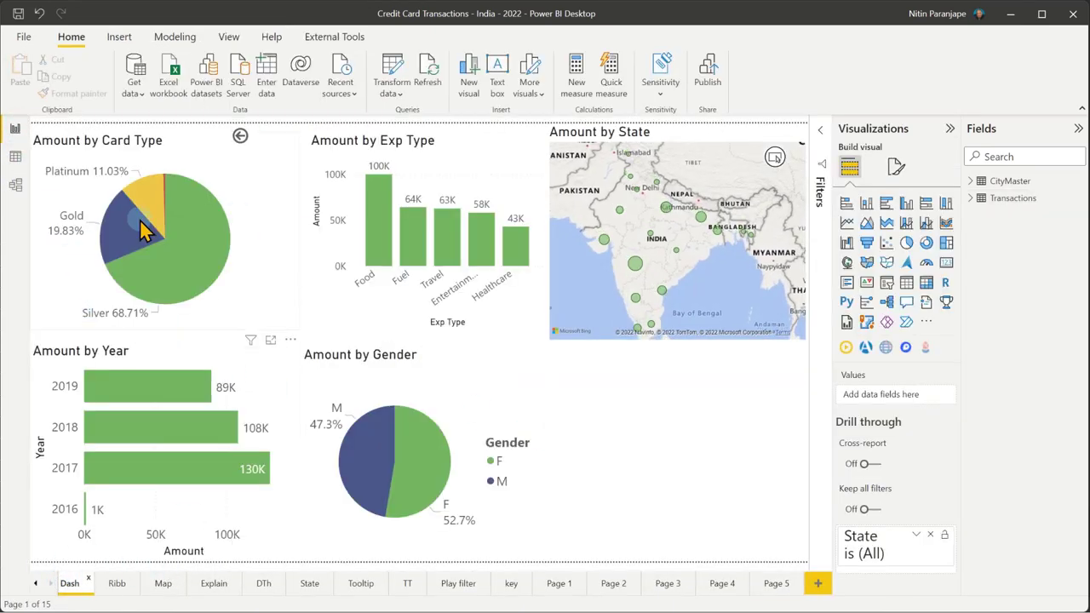
{"action": "mouse_move", "coordinate": [141, 227]}
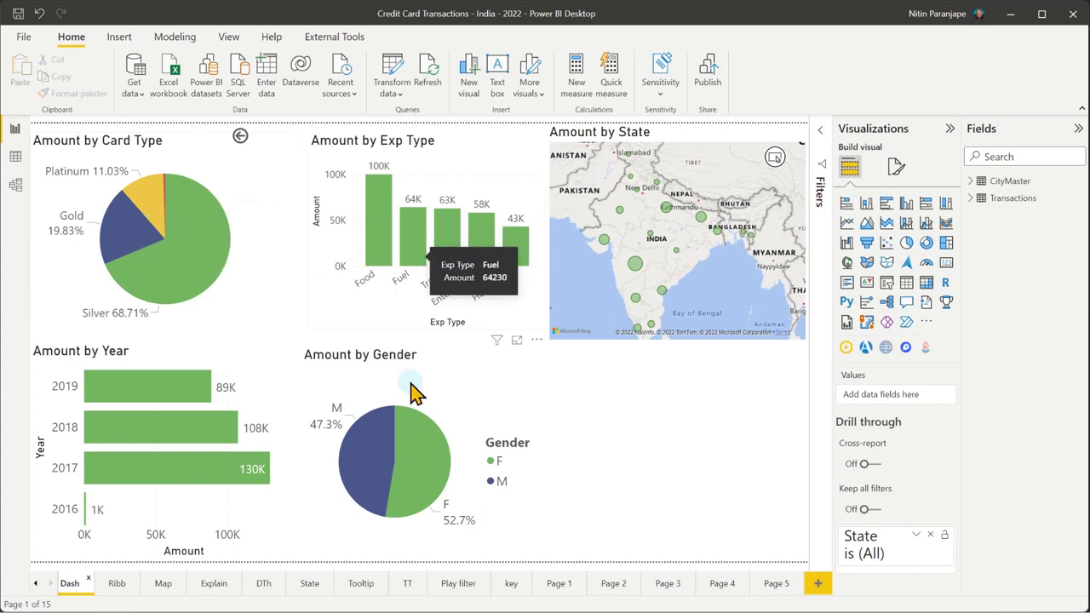
{"action": "mouse_move", "coordinate": [173, 436]}
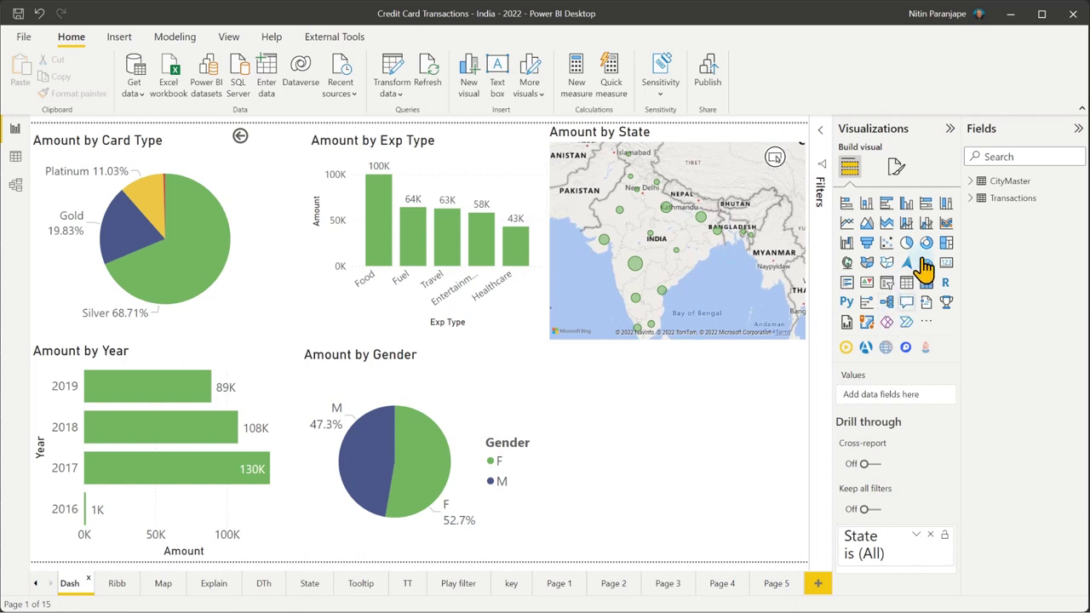
{"action": "left_click", "coordinate": [947, 132]}
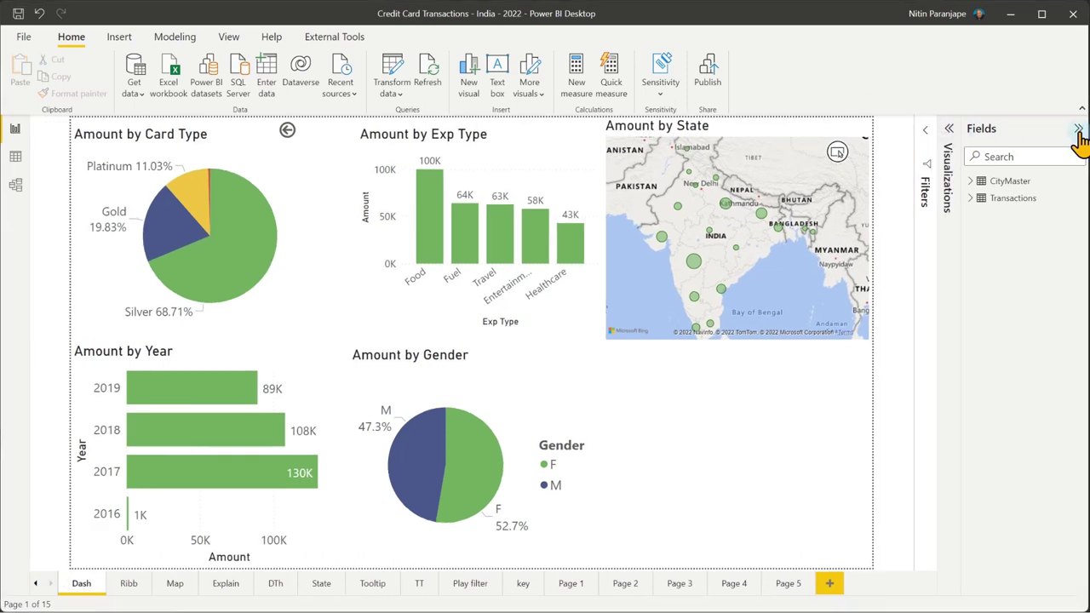
{"action": "left_click", "coordinate": [1078, 128]}
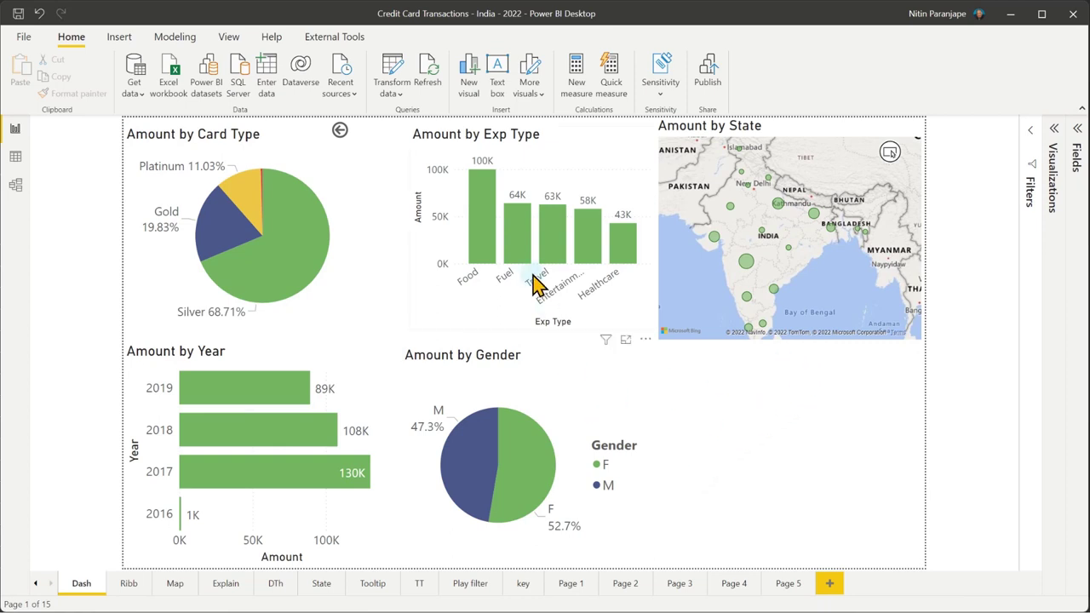
{"action": "mouse_move", "coordinate": [492, 249]}
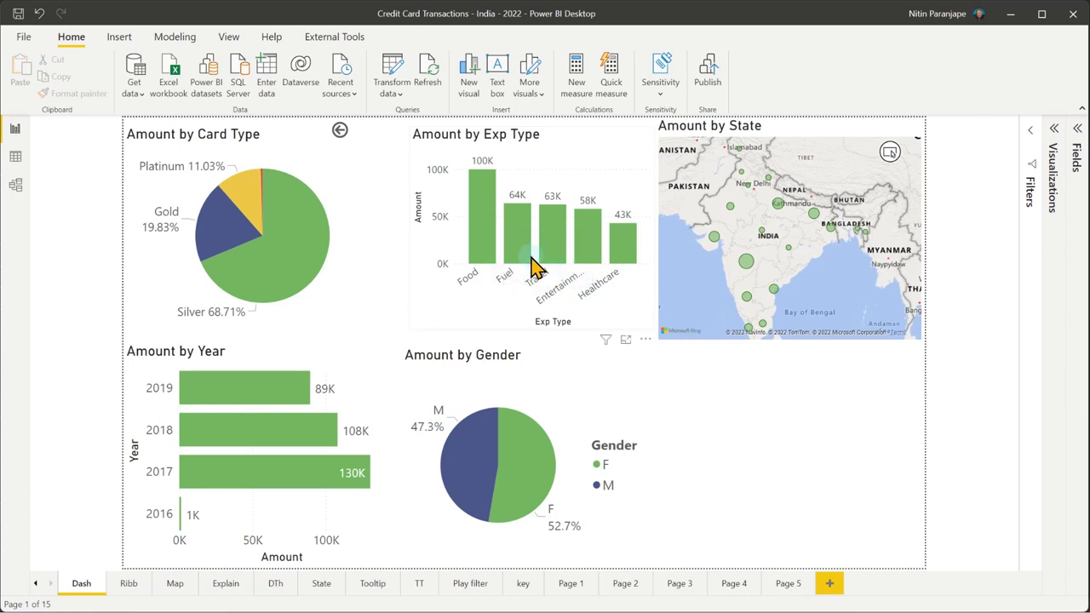
{"action": "mouse_move", "coordinate": [521, 269]}
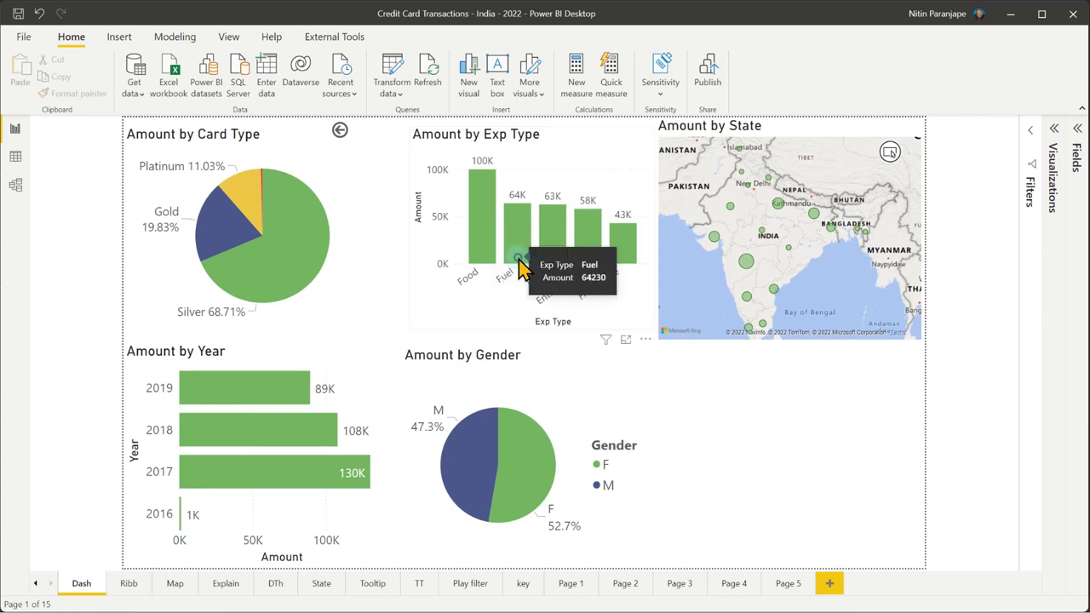
{"action": "left_click", "coordinate": [521, 269]}
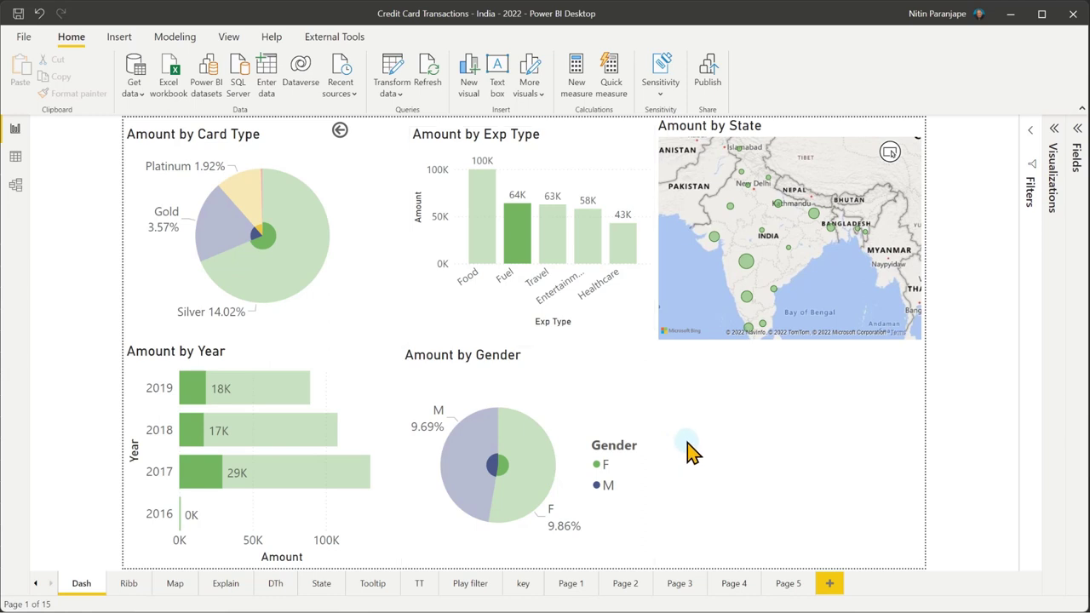
{"action": "left_click", "coordinate": [469, 472]}
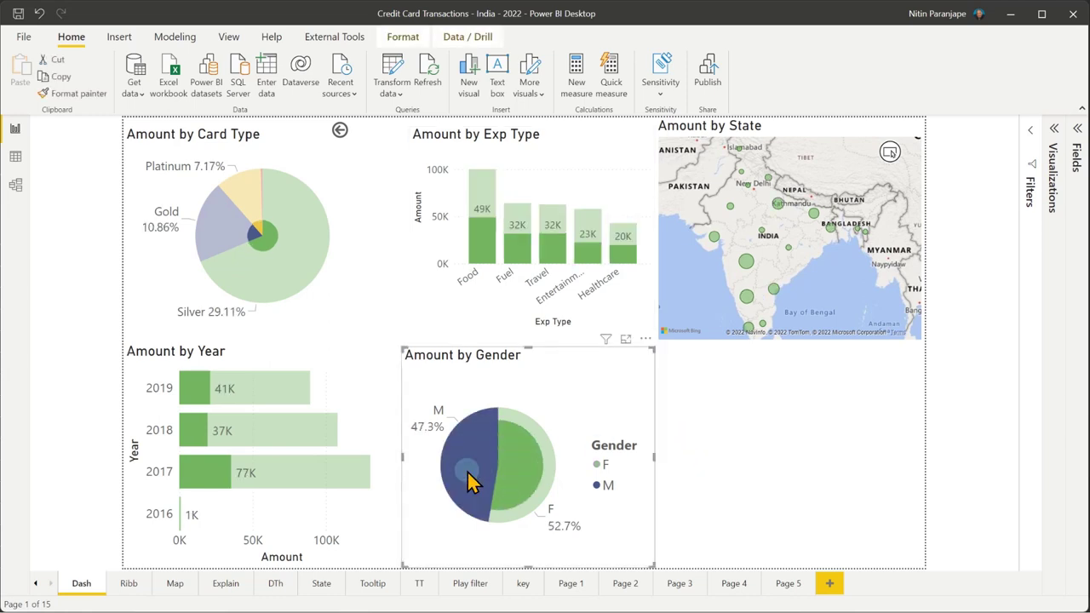
{"action": "left_click", "coordinate": [234, 476]}
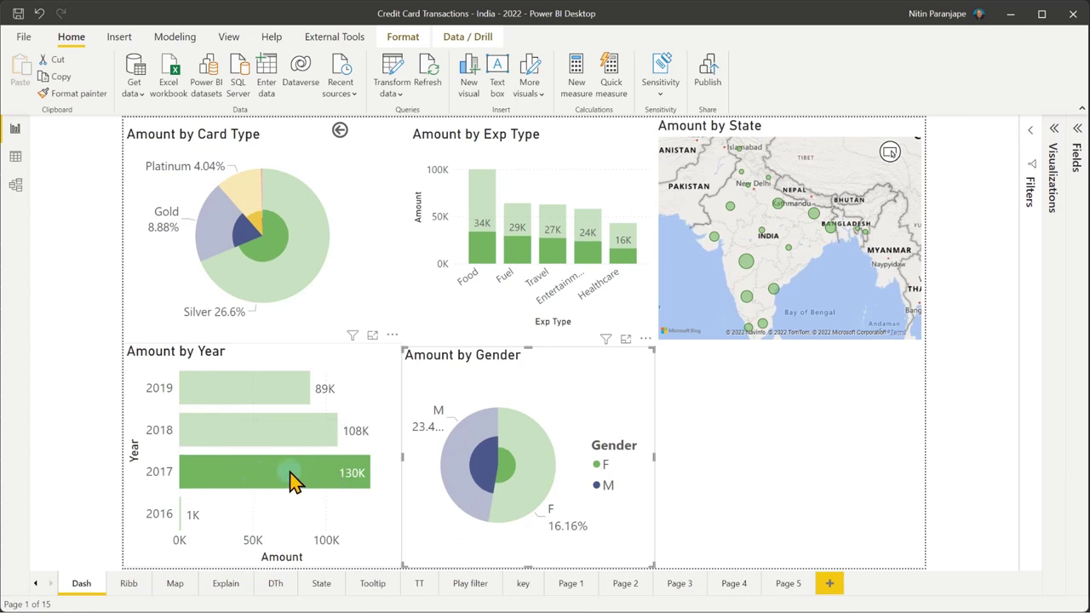
{"action": "left_click", "coordinate": [285, 471]}
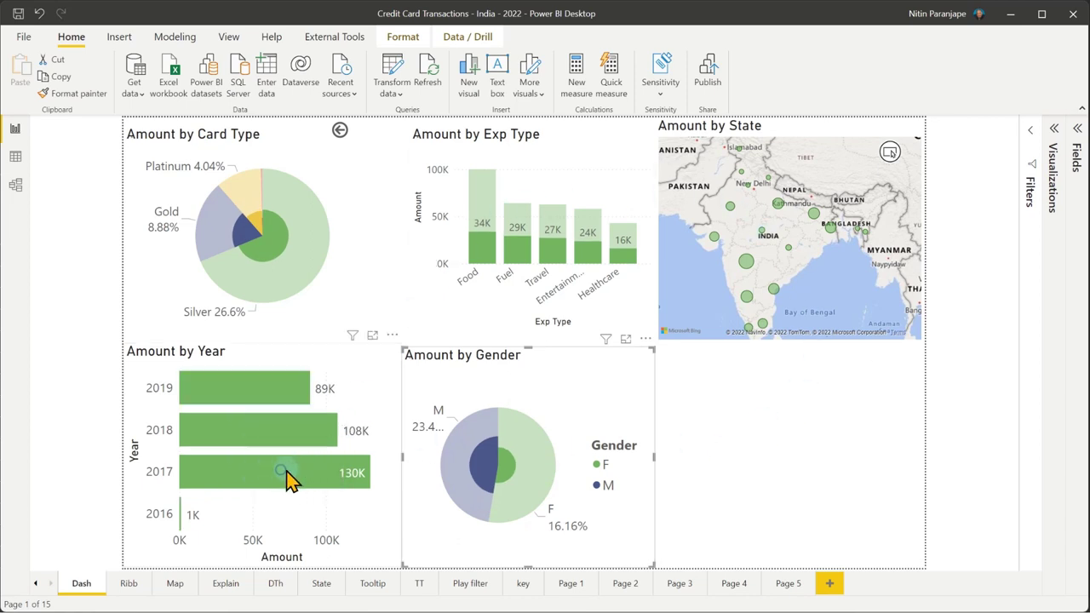
{"action": "left_click", "coordinate": [771, 189]}
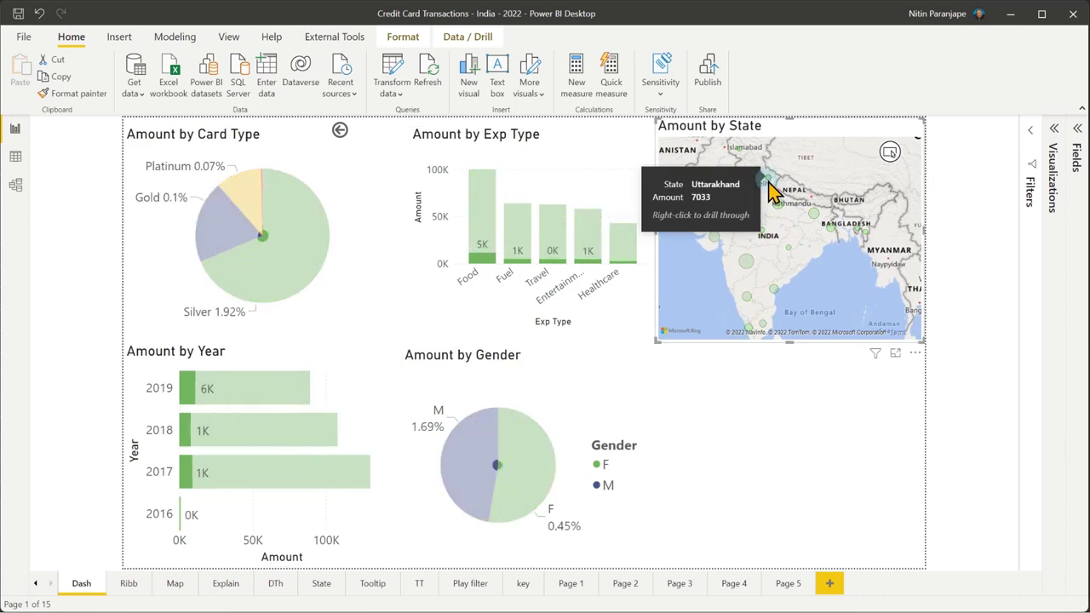
{"action": "left_click", "coordinate": [744, 262]}
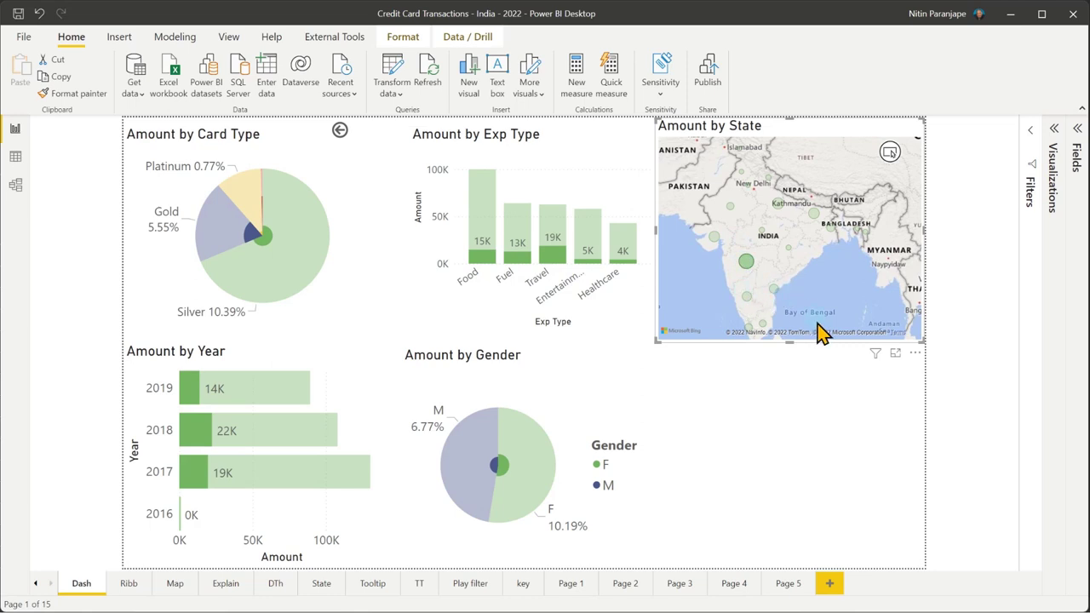
{"action": "left_click", "coordinate": [773, 290], "text": "ctrl"}
{"action": "left_click", "coordinate": [813, 214], "text": "ctrl"}
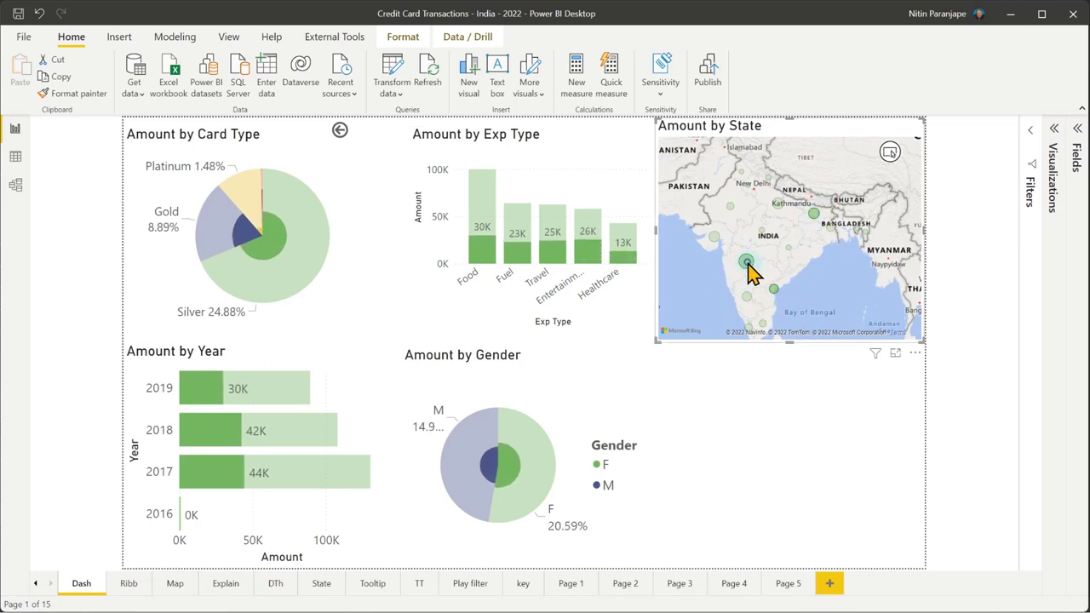
{"action": "left_click", "coordinate": [746, 264]}
{"action": "left_click", "coordinate": [525, 259]}
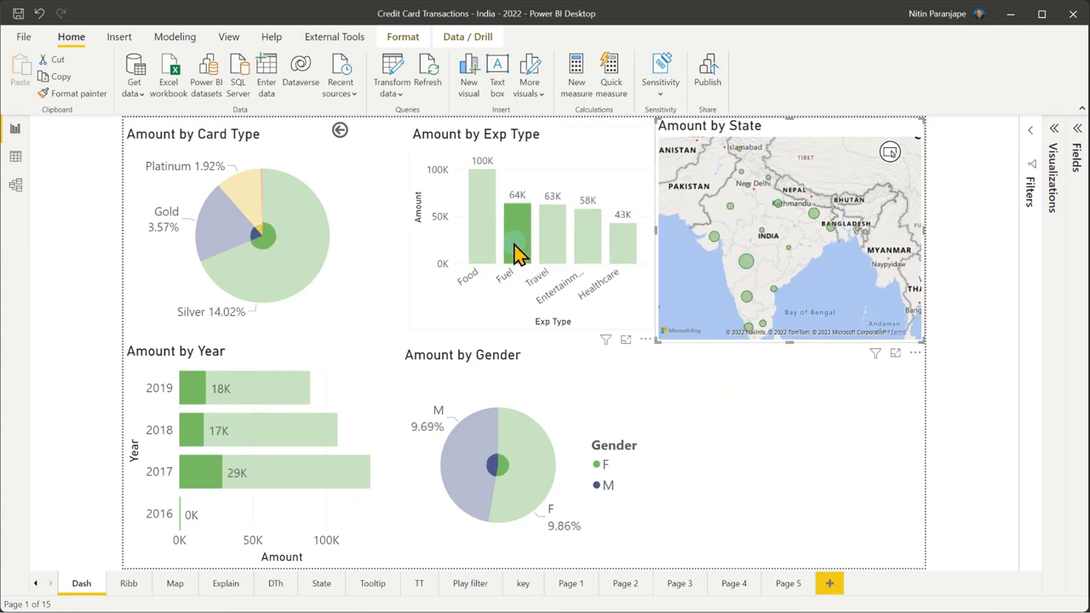
{"action": "mouse_move", "coordinate": [519, 265]}
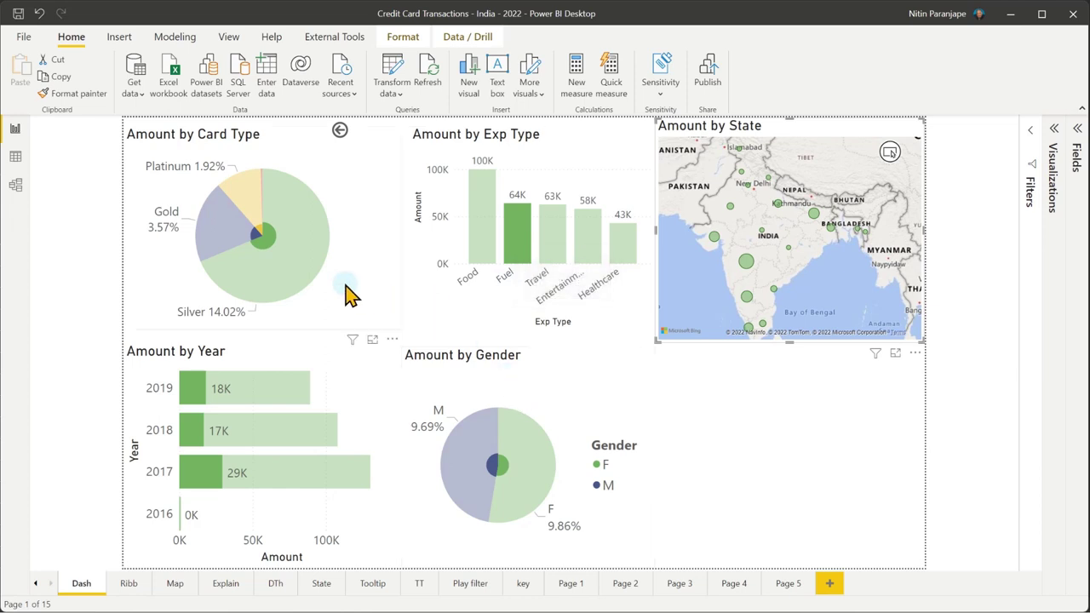
{"action": "left_click", "coordinate": [289, 288], "text": "ctrl"}
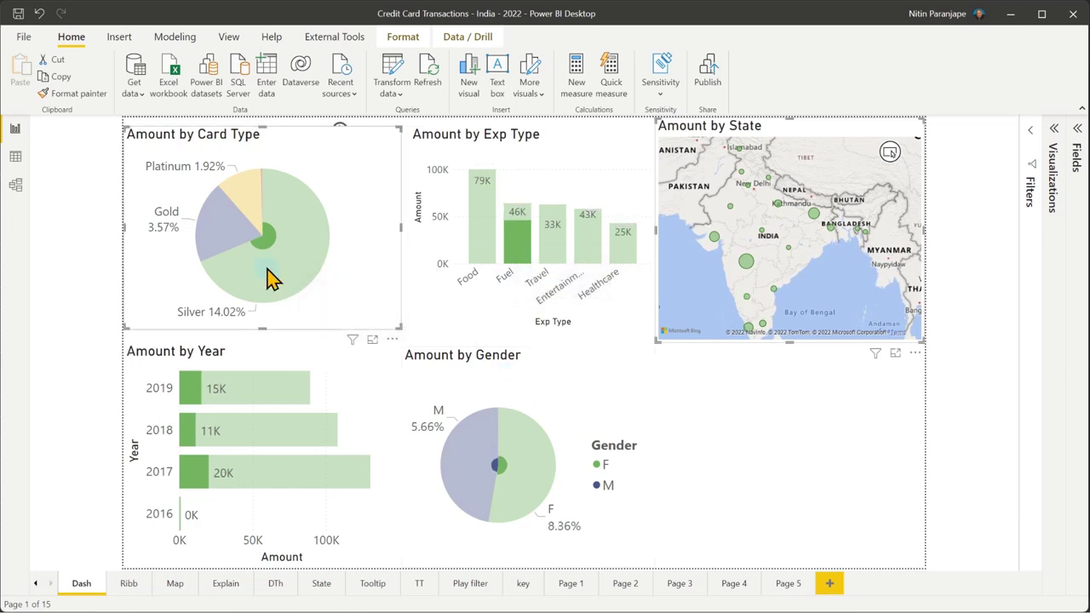
{"action": "left_click", "coordinate": [315, 274]}
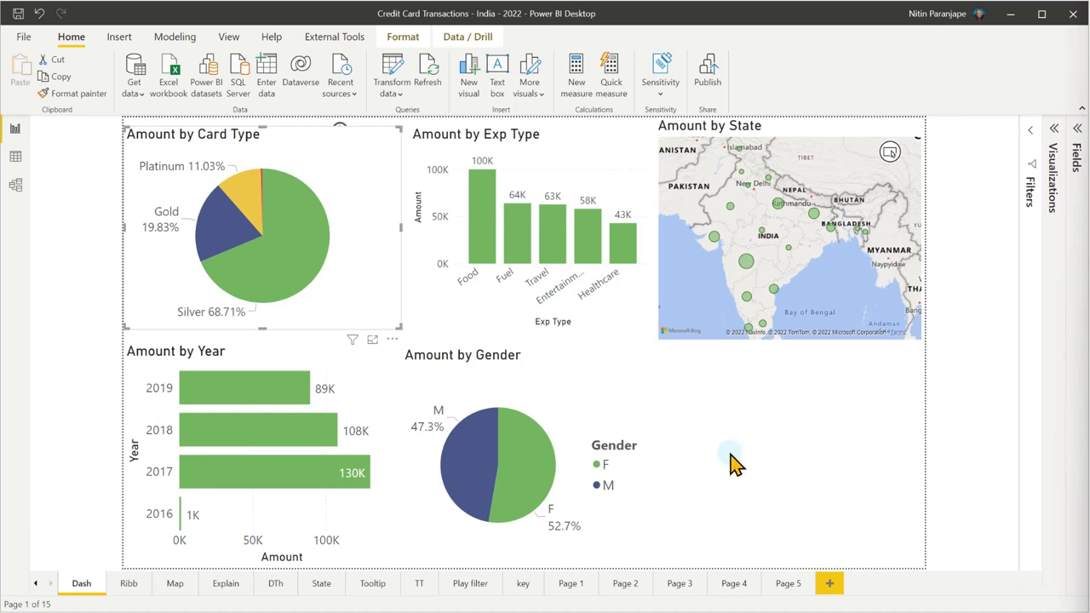
Add blank Page 6, expand all CityMaster and Transactions fields, and show the Visualizations pane
{"action": "left_click", "coordinate": [830, 584]}
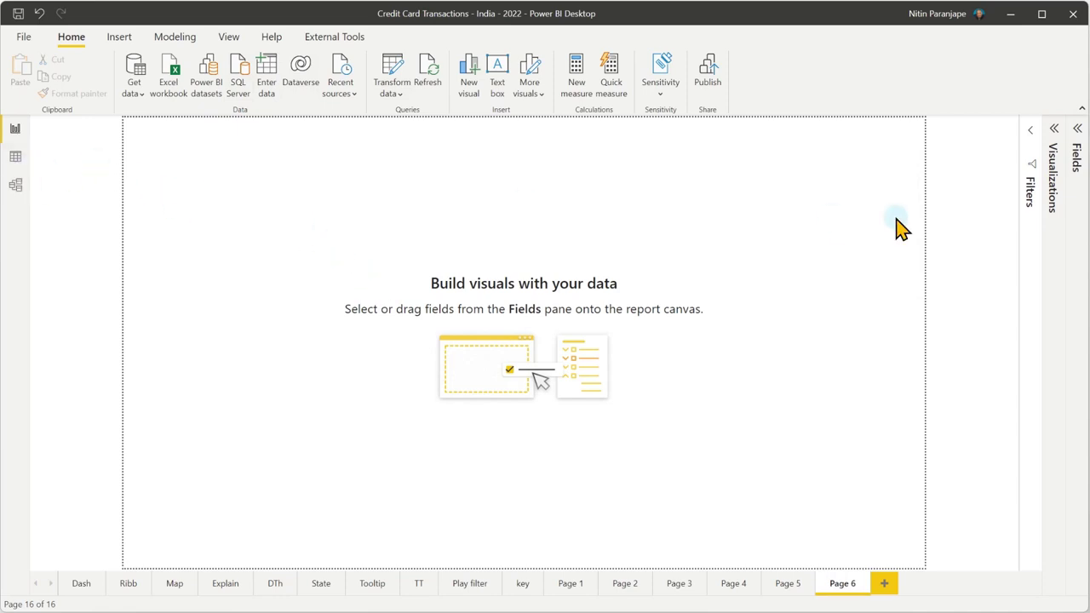
{"action": "left_click", "coordinate": [1077, 129]}
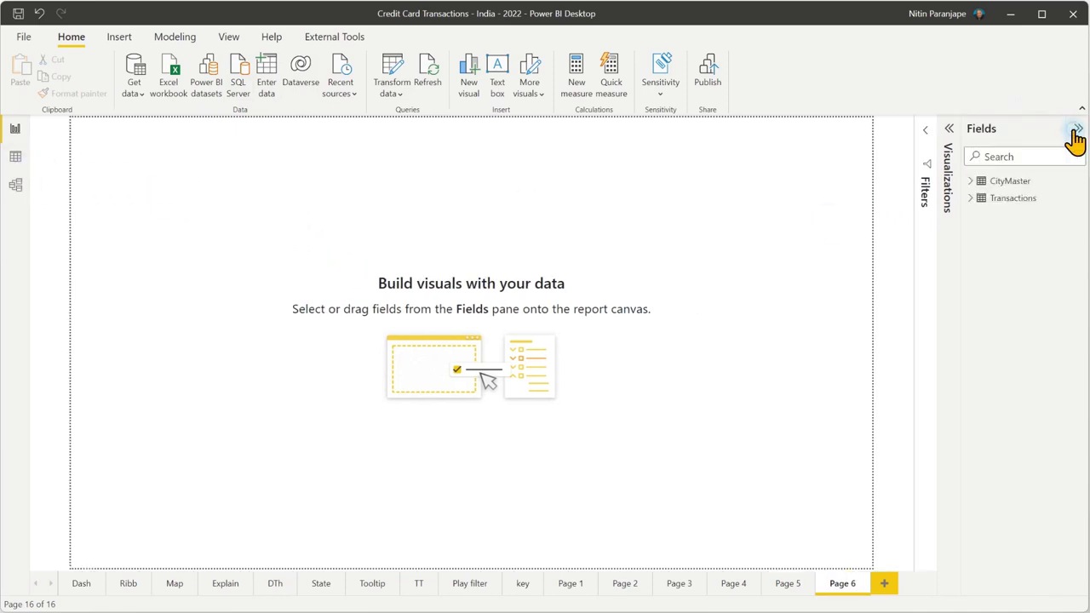
{"action": "right_click", "coordinate": [991, 185]}
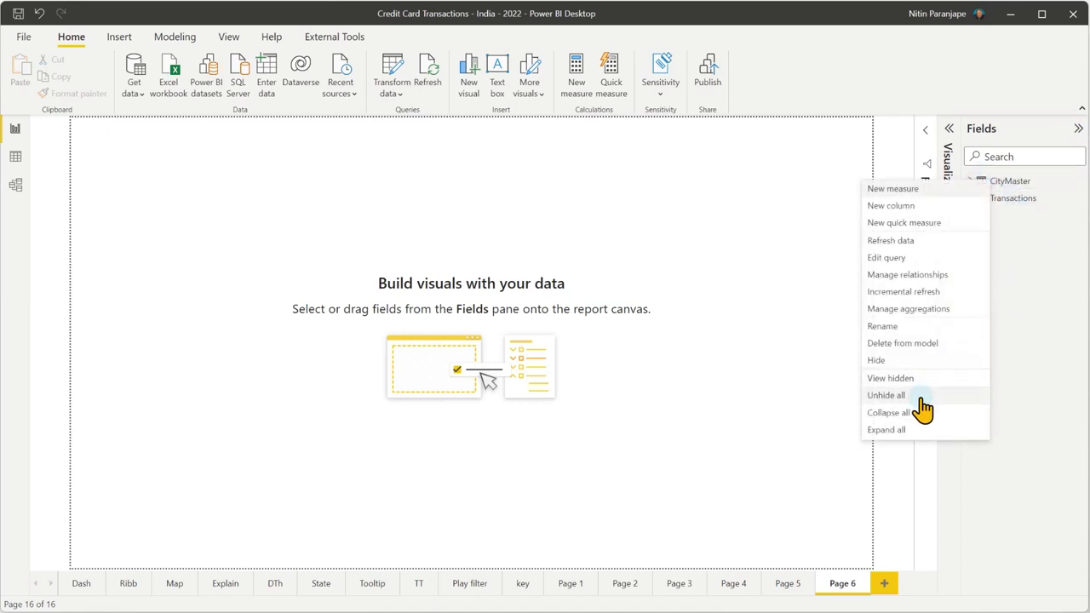
{"action": "left_click", "coordinate": [886, 430]}
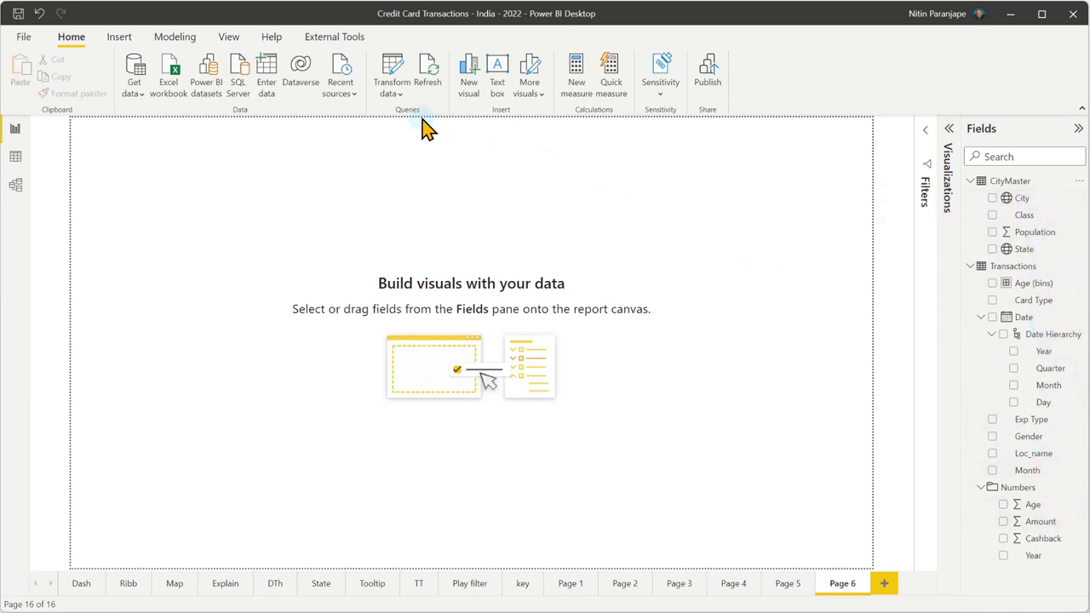
{"action": "left_click", "coordinate": [395, 209]}
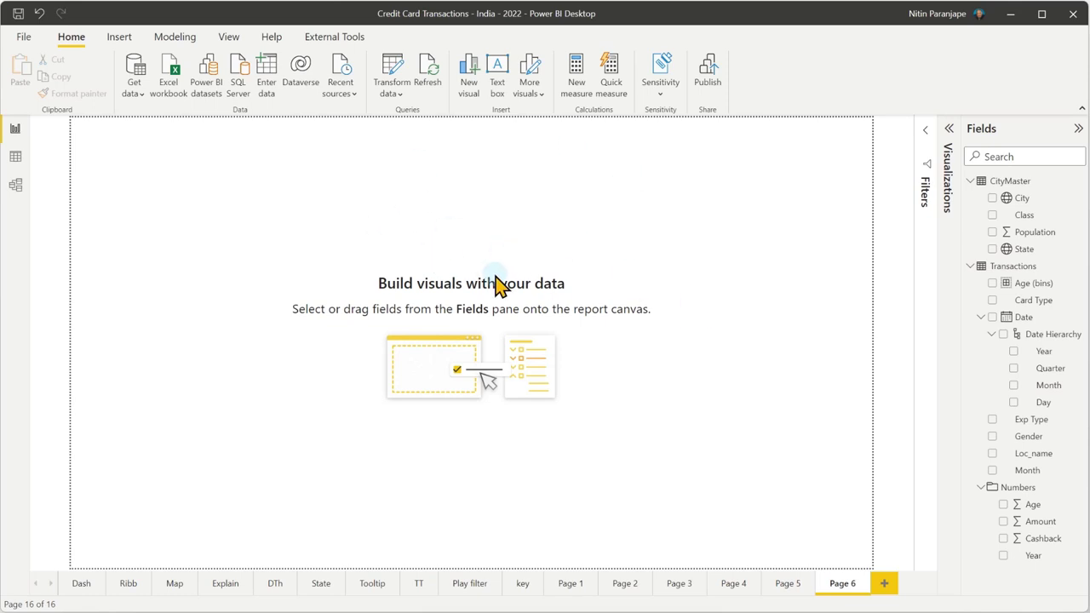
{"action": "left_click", "coordinate": [950, 132]}
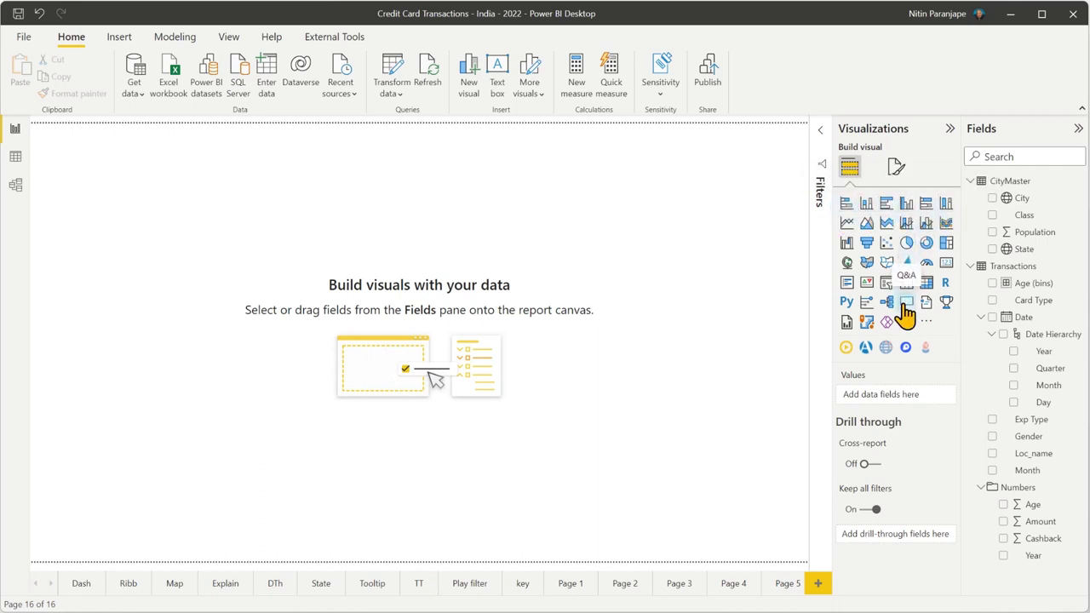
Add a Q&A visual, widen it across the page top, and start dictating a question
{"action": "left_click", "coordinate": [905, 303]}
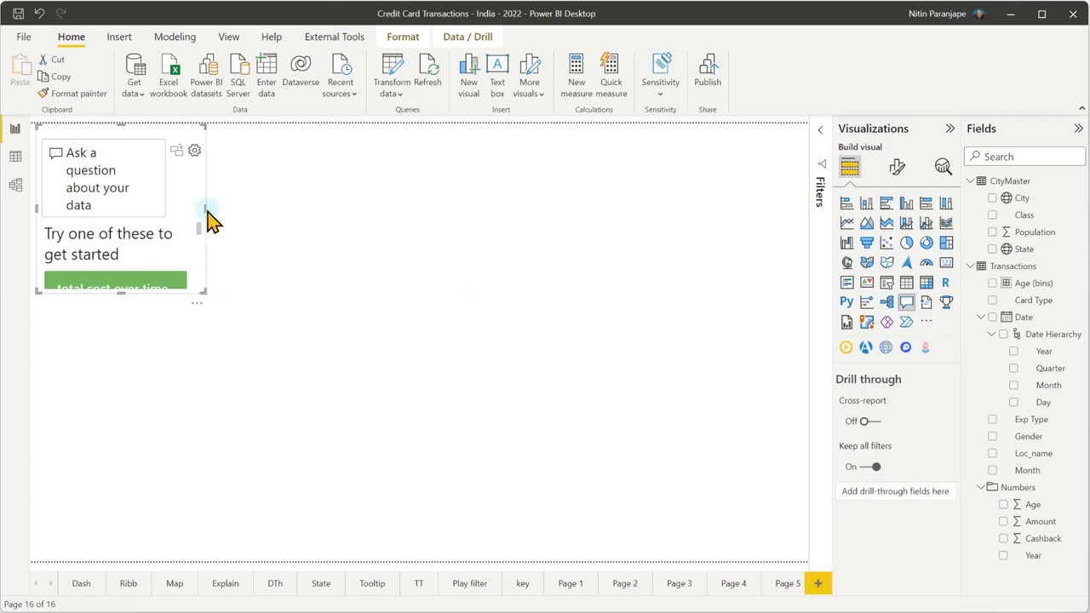
{"action": "left_click_drag", "start_coordinate": [207, 212], "coordinate": [781, 230]}
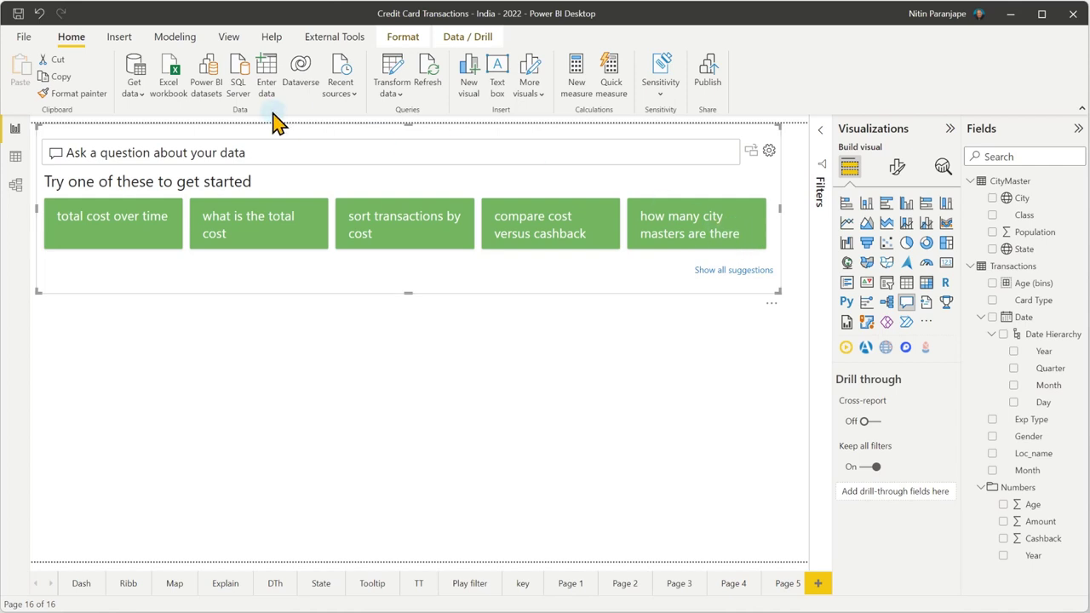
{"action": "left_click", "coordinate": [211, 155]}
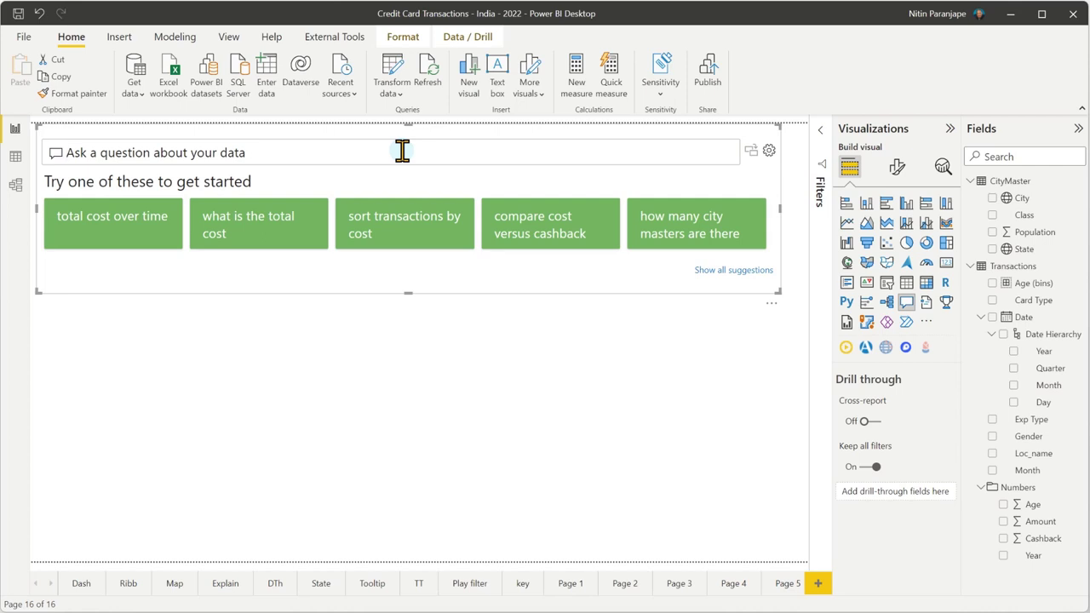
{"action": "key", "text": "super+h"}
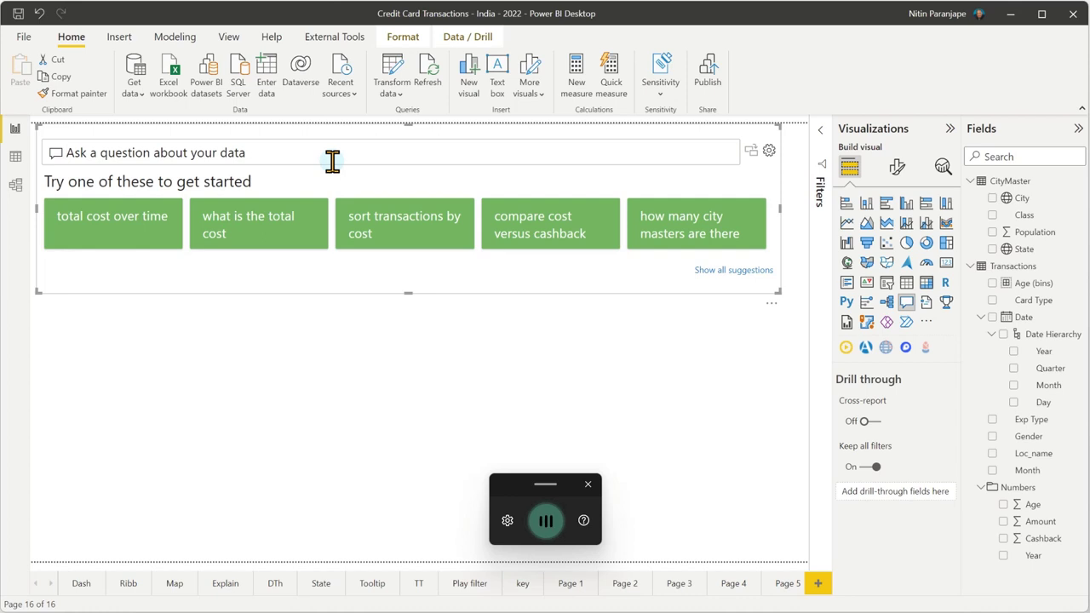
Dictate 'top 3 city by amount' into the Q&A box, then add ' as bar'
{"action": "type", "text": "top 3 city by amount"}
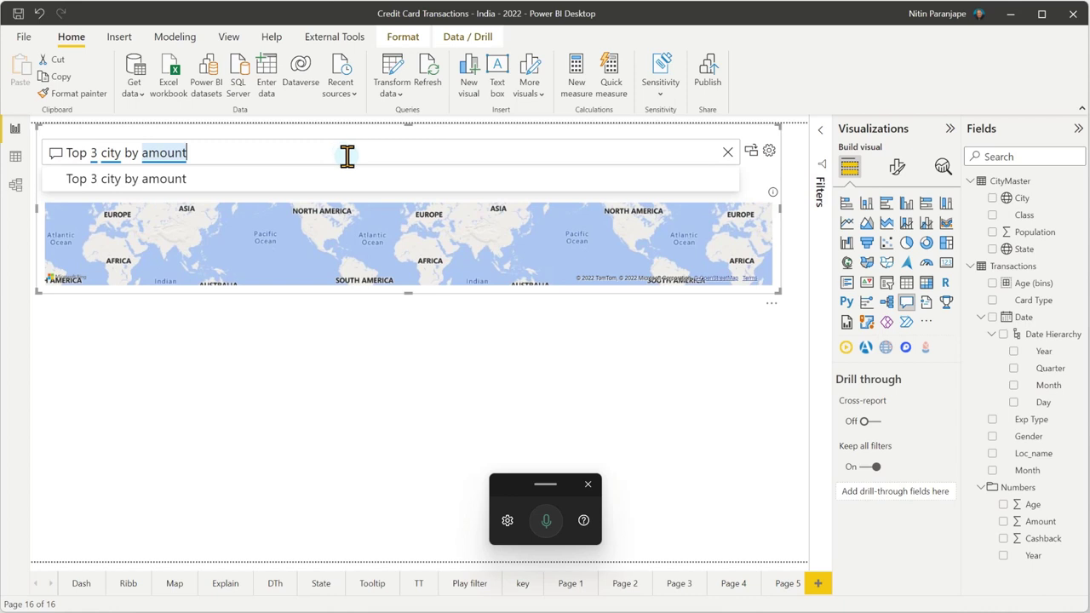
{"action": "left_click", "coordinate": [588, 484]}
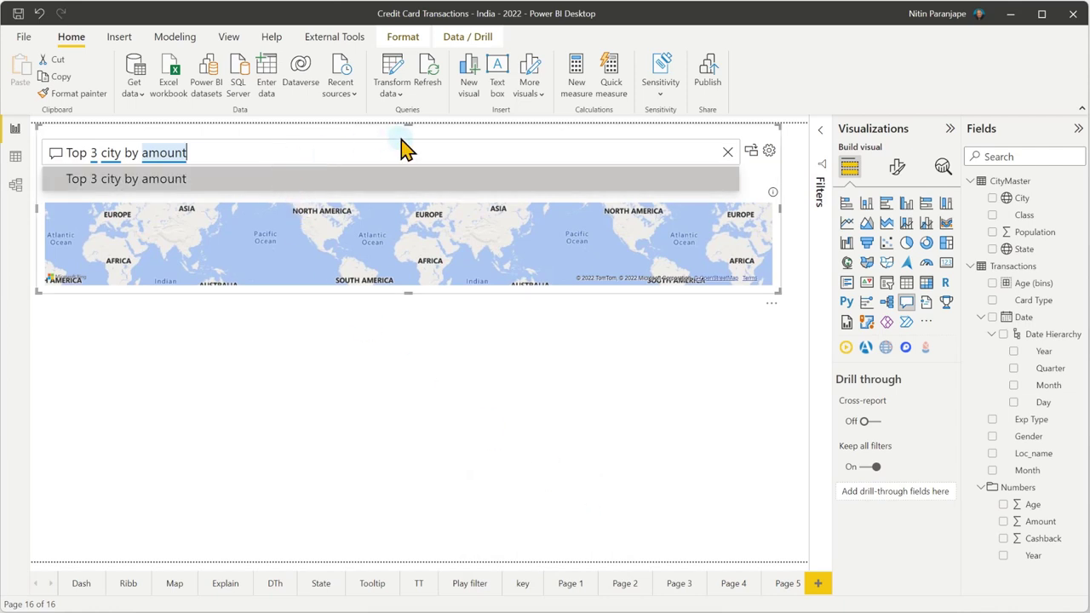
{"action": "type", "text": "a"}
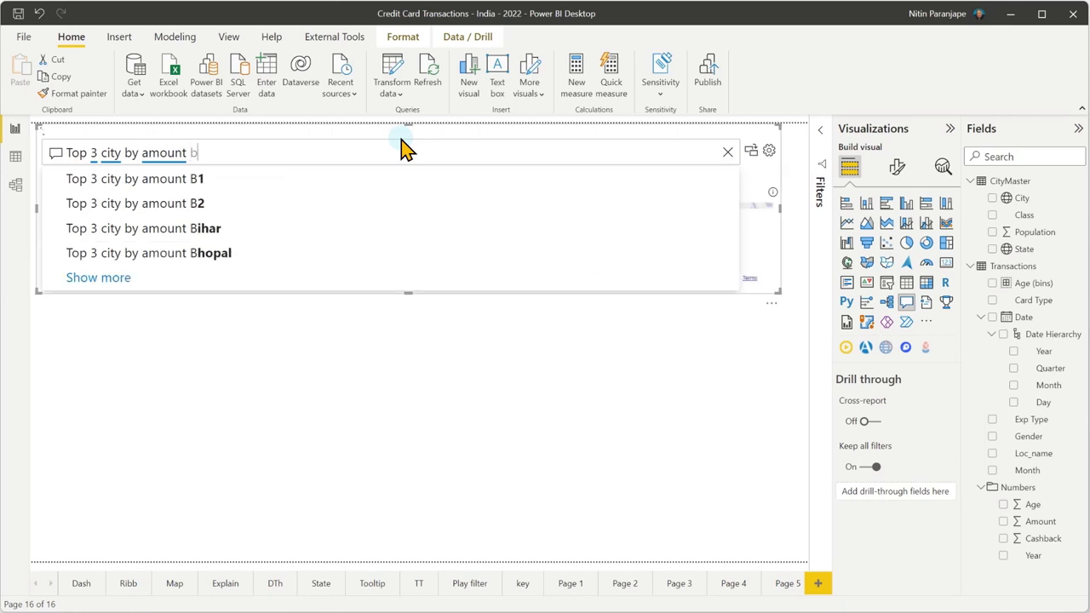
{"action": "type", "text": "s ba"}
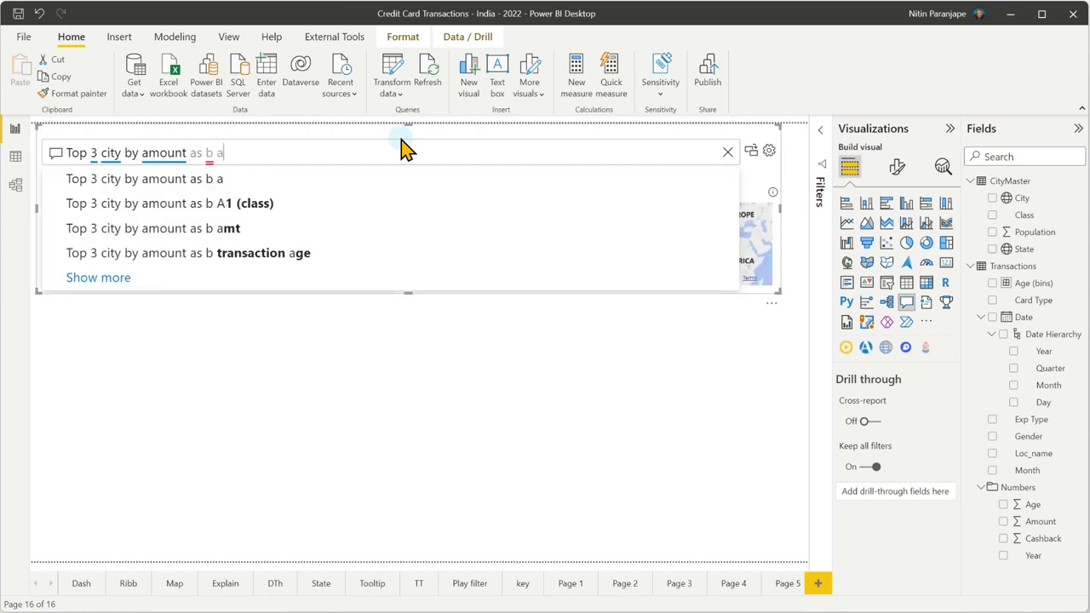
{"action": "type", "text": "r"}
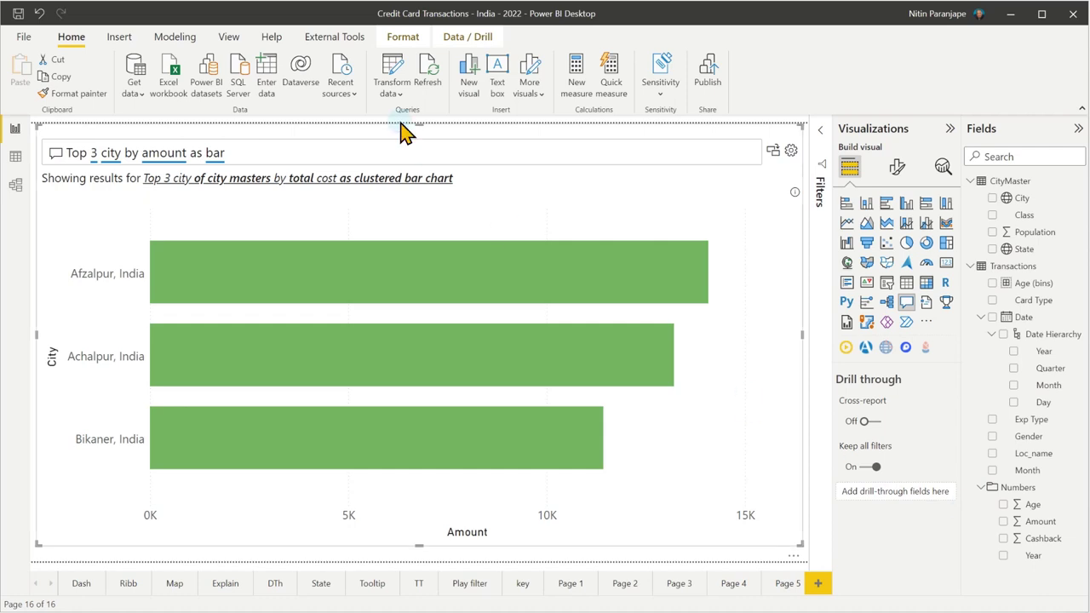
Change the question to 'Top 3 city by Revenue', run it, and select the flagged Revenue
{"action": "left_click", "coordinate": [669, 158]}
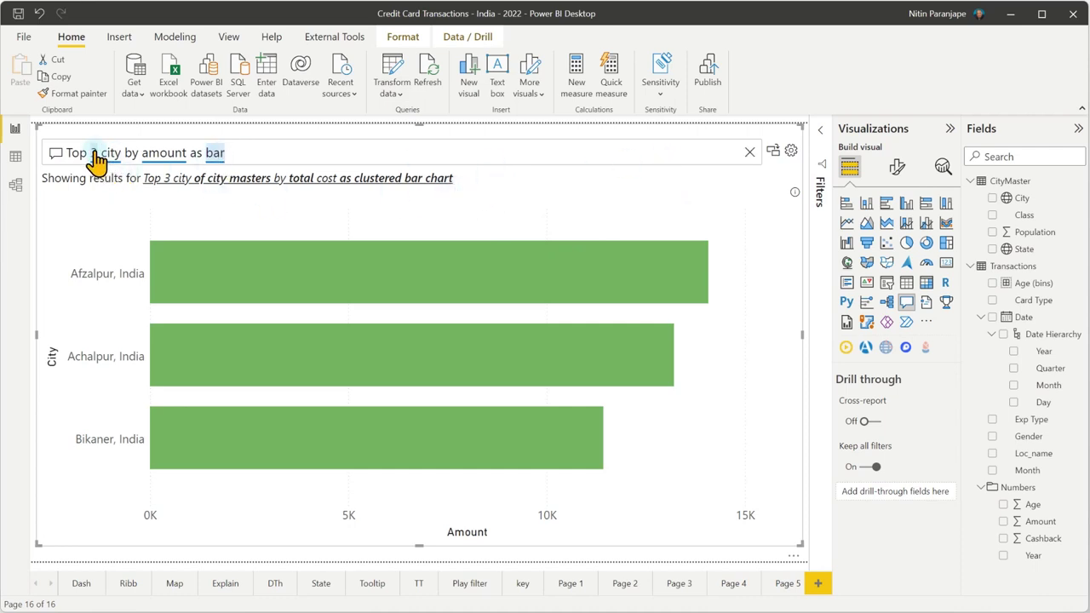
{"action": "double_click", "coordinate": [170, 160]}
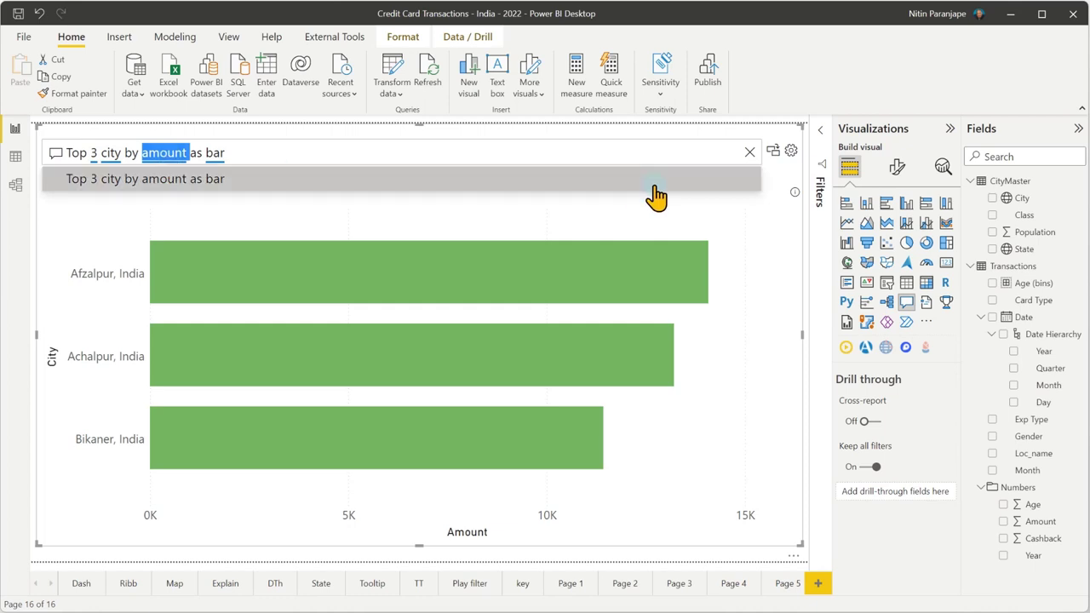
{"action": "type", "text": "Ras"}
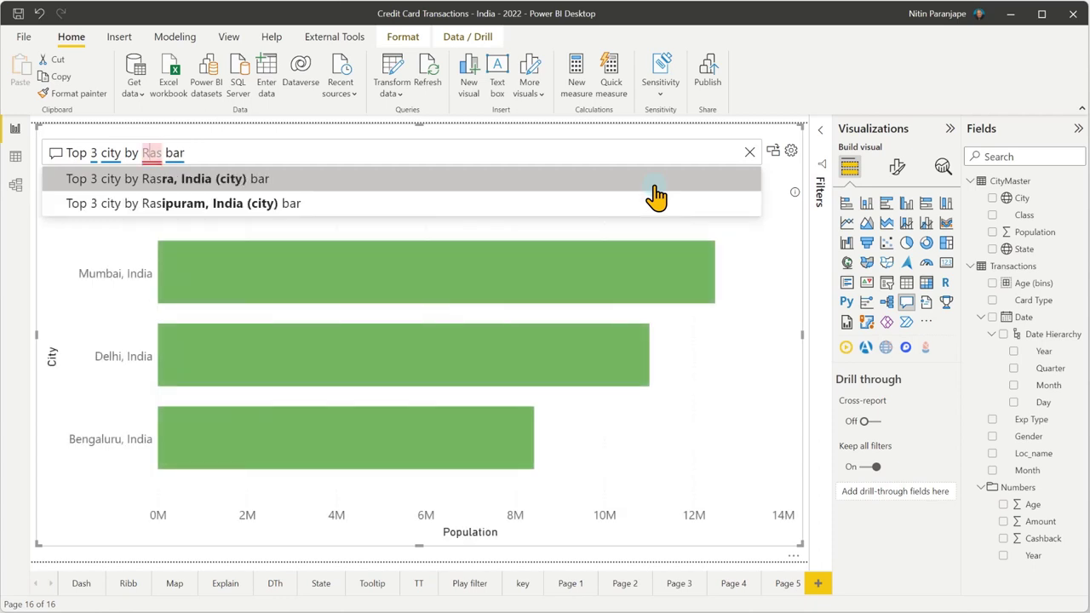
{"action": "key", "text": "BackSpace"}
{"action": "key", "text": "BackSpace"}
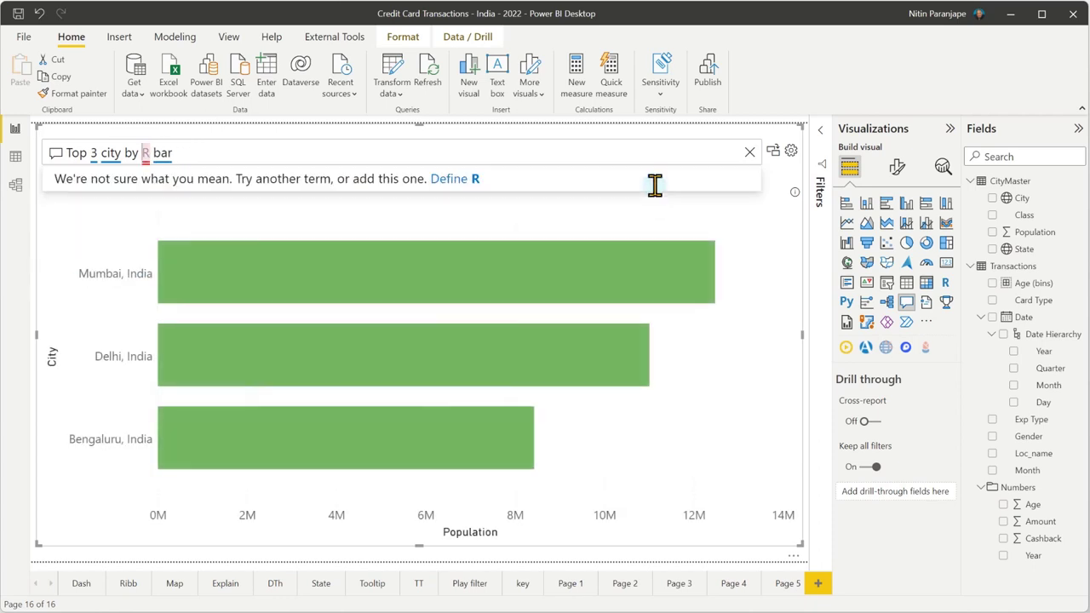
{"action": "key", "text": "BackSpace"}
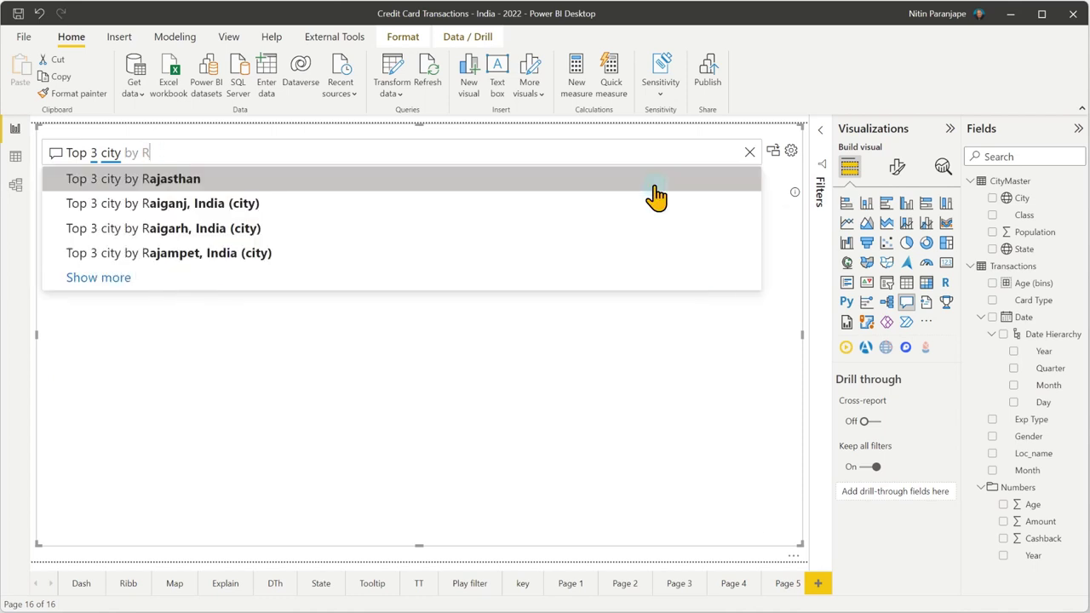
{"action": "type", "text": "evenue"}
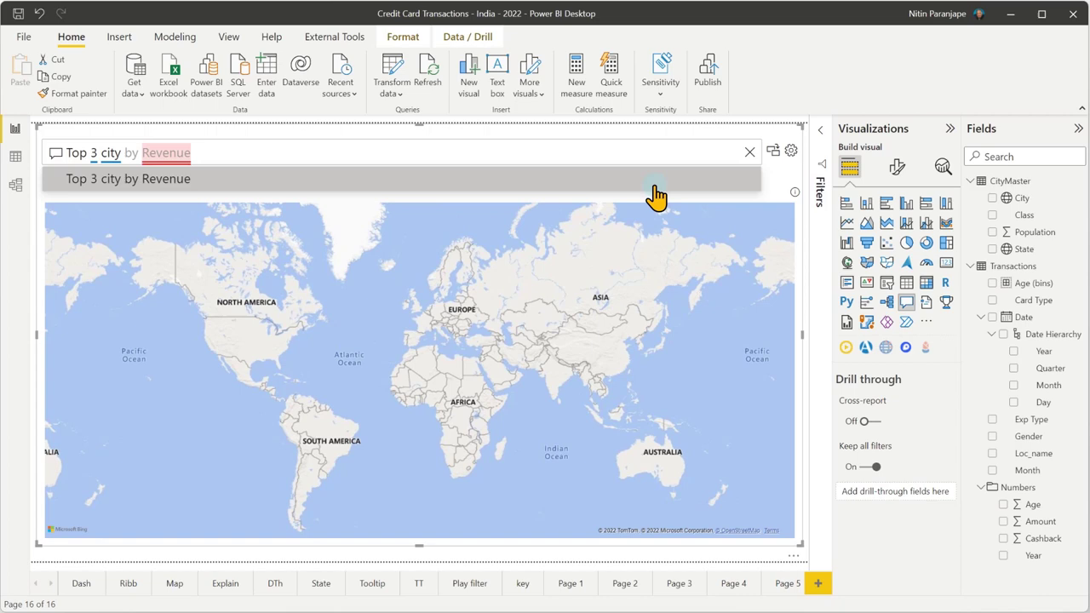
{"action": "left_click", "coordinate": [655, 185]}
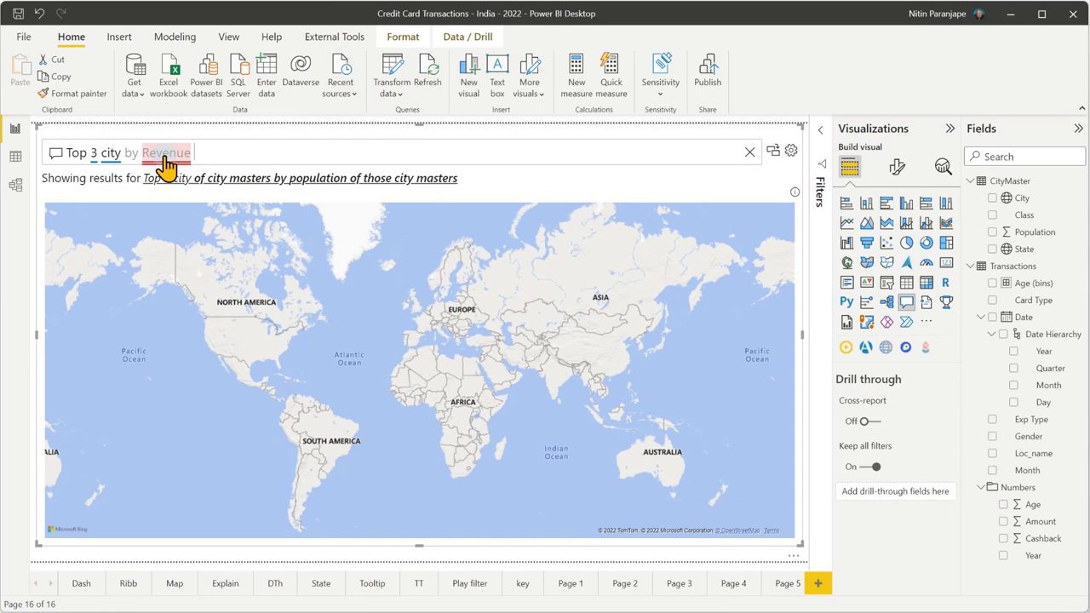
{"action": "left_click", "coordinate": [166, 160]}
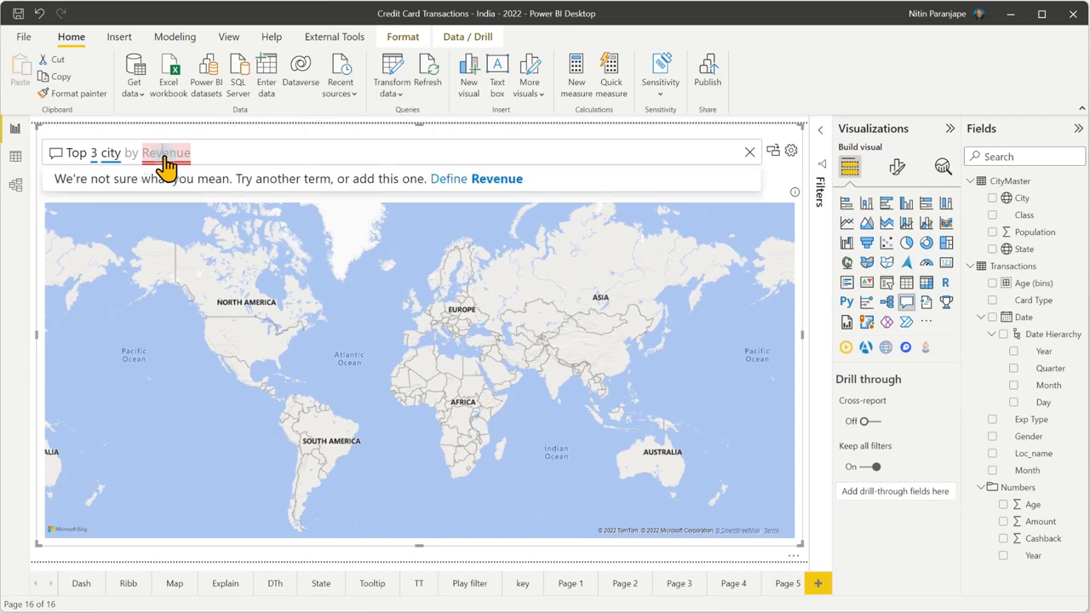
Define 'Revenue' as referring to 'amount' in Teach Q&A, save, and close it
{"action": "left_click", "coordinate": [502, 189]}
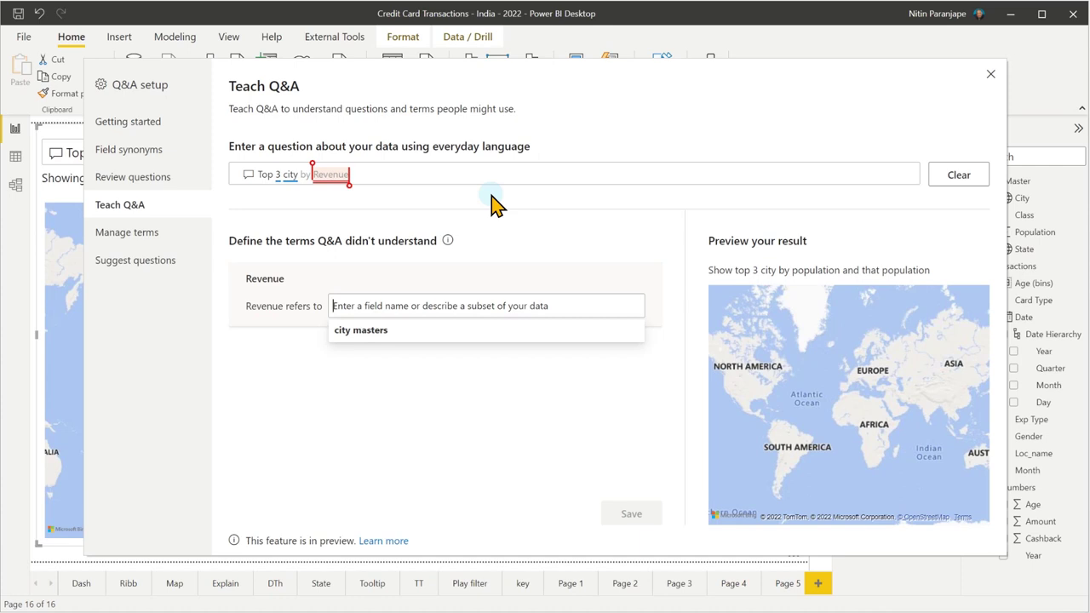
{"action": "type", "text": "amount"}
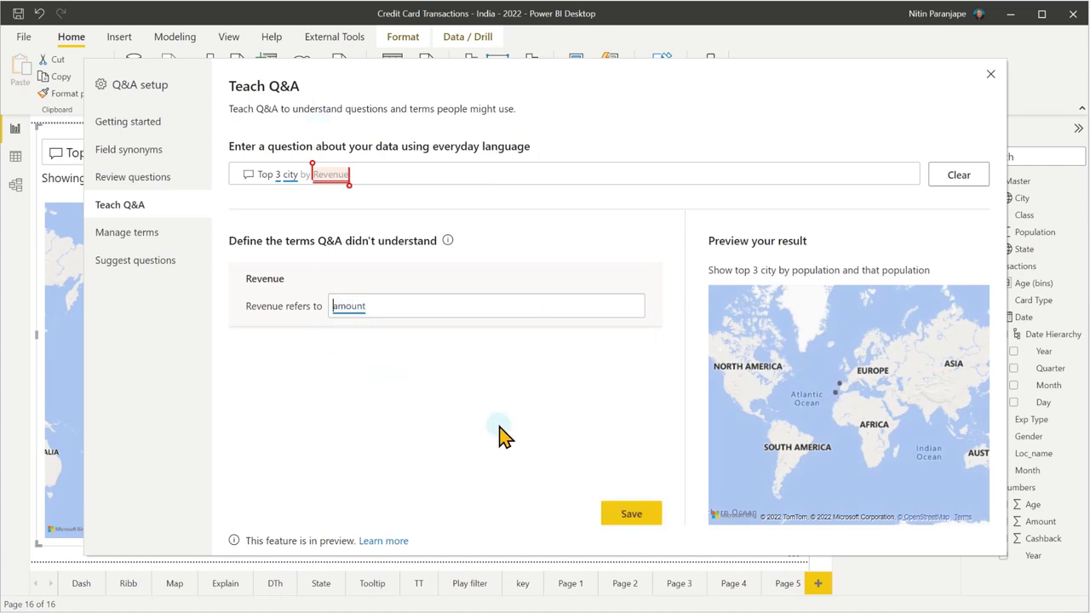
{"action": "left_click", "coordinate": [643, 519]}
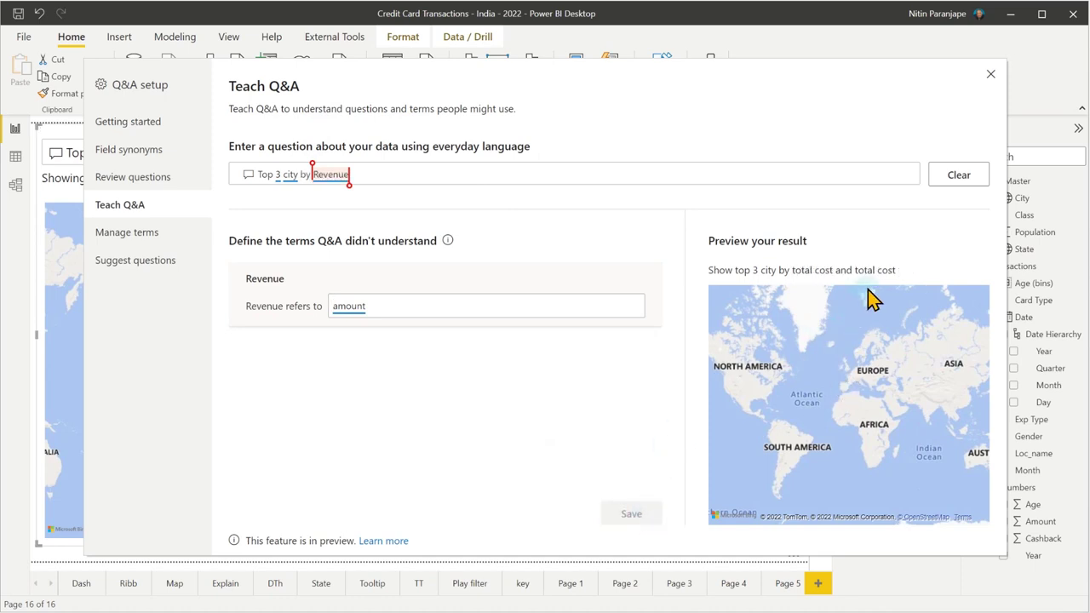
{"action": "left_click", "coordinate": [991, 77]}
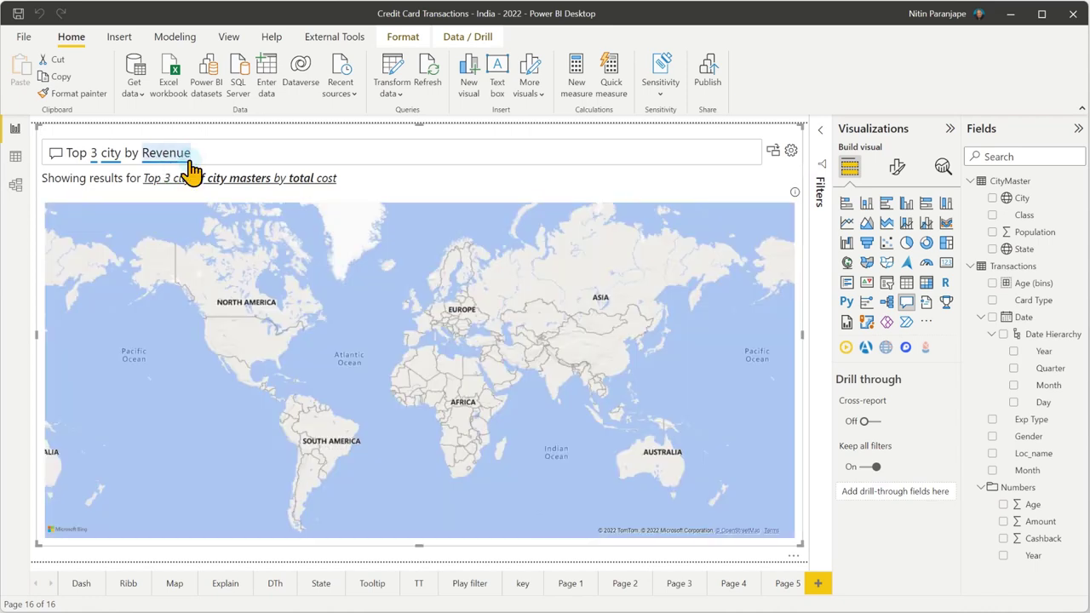
Append ' as bar' to the Revenue question, then clear the Q&A visual
{"action": "left_click", "coordinate": [213, 154]}
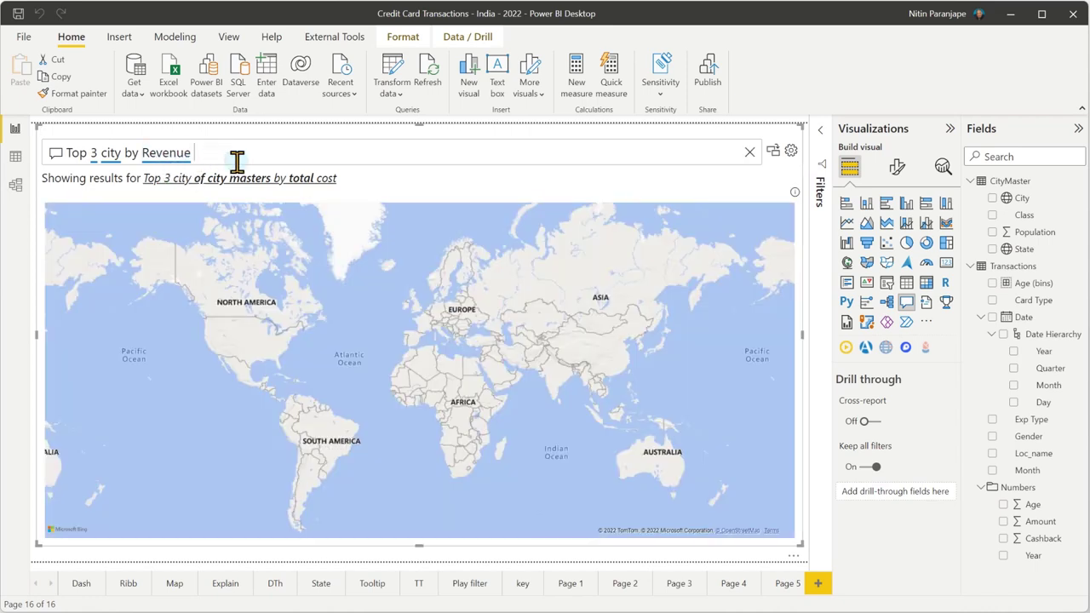
{"action": "type", "text": "as bar"}
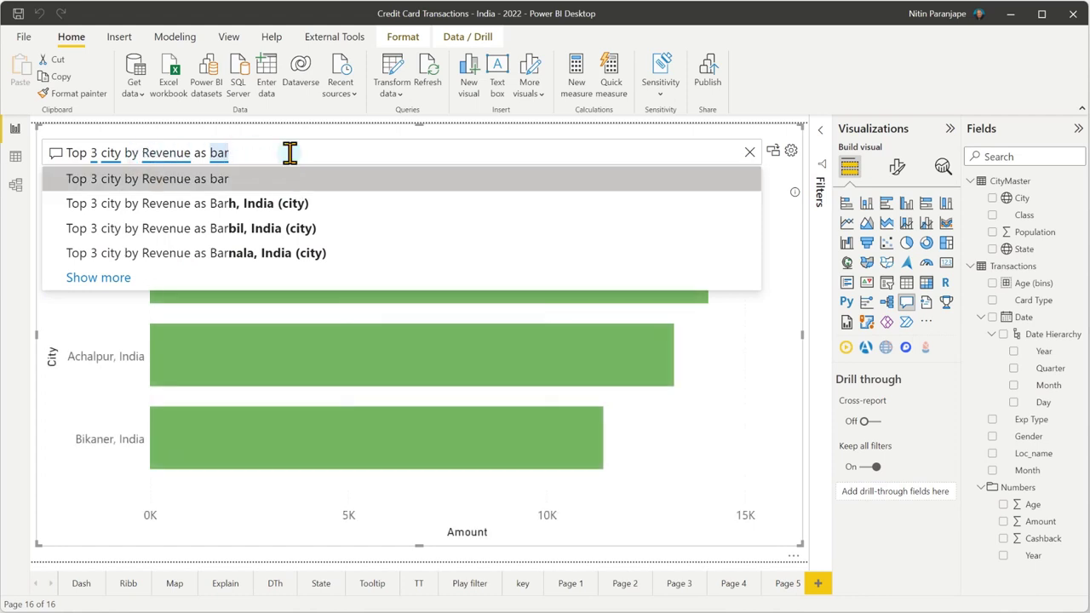
{"action": "left_click", "coordinate": [750, 152]}
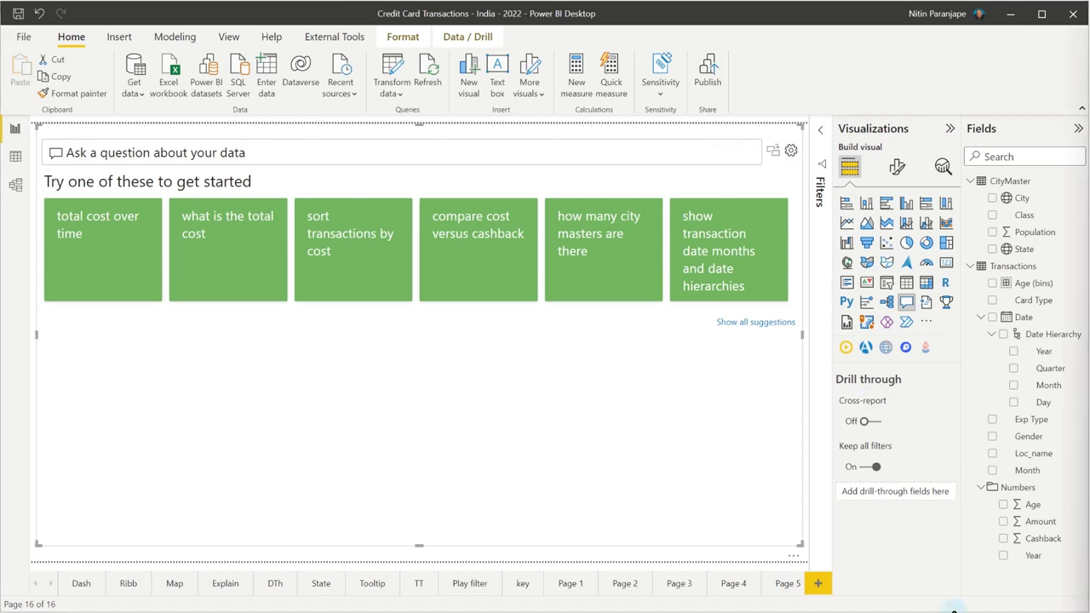
{"action": "left_click", "coordinate": [177, 451]}
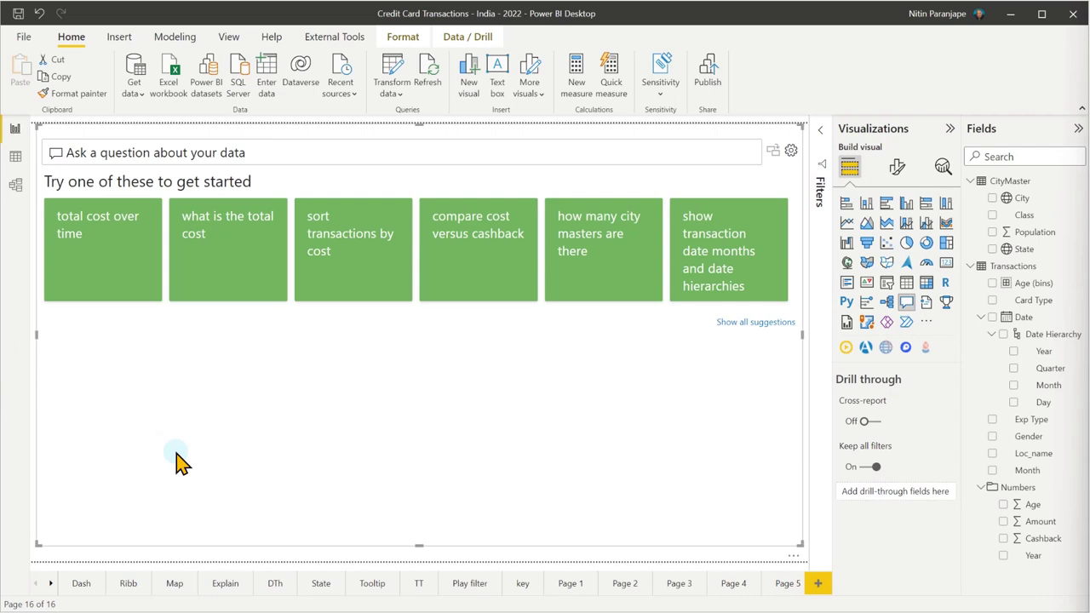
{"action": "left_click", "coordinate": [264, 468]}
{"action": "left_click", "coordinate": [120, 562]}
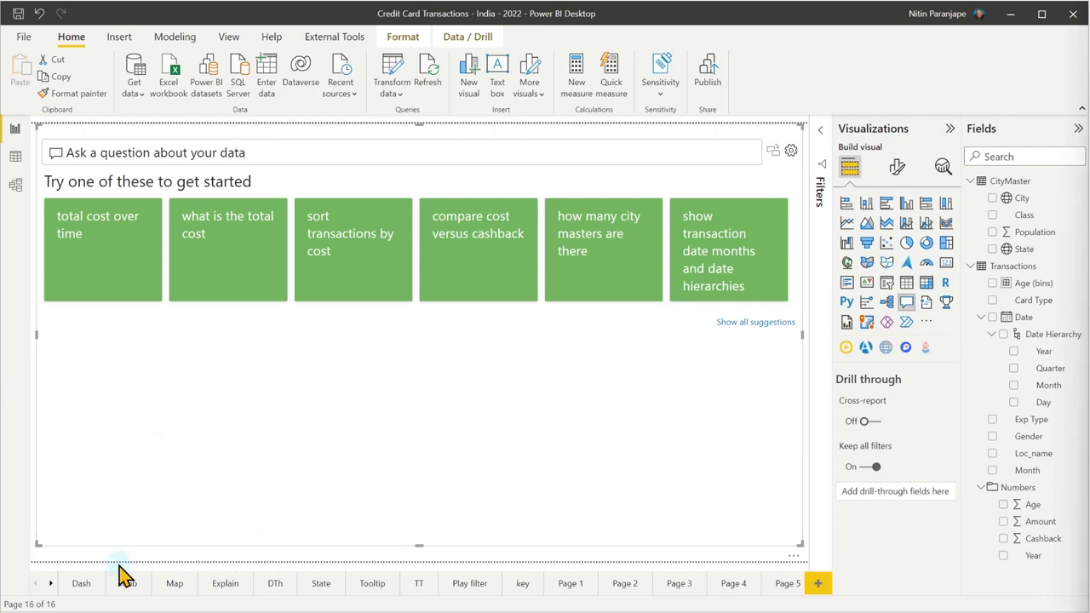
On the Explain page, select the Amount by Month line chart and collapse Date Hierarchy
{"action": "left_click", "coordinate": [227, 584]}
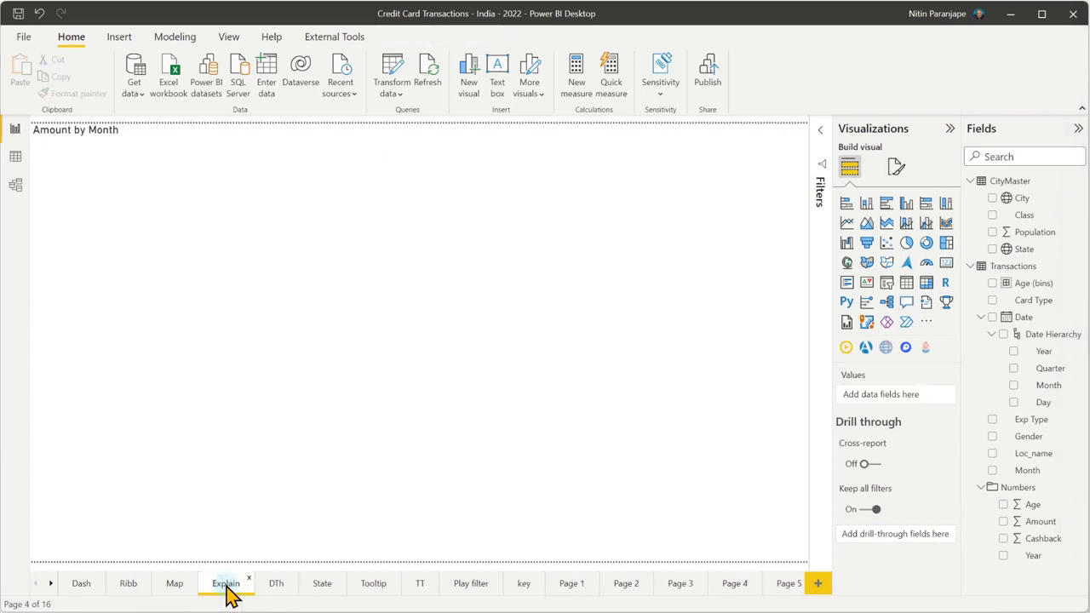
{"action": "left_click", "coordinate": [487, 374]}
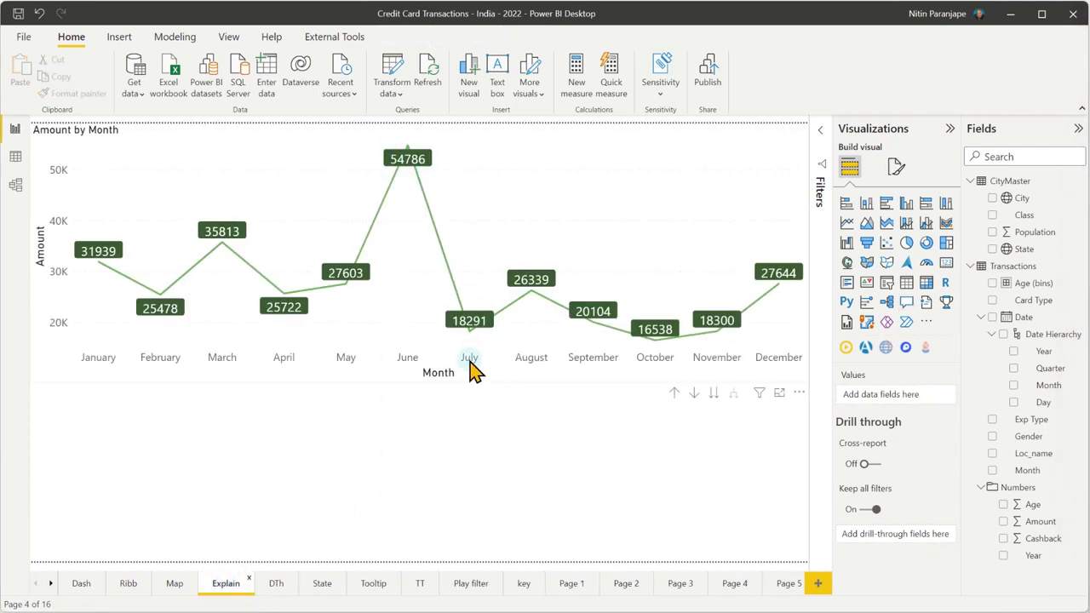
{"action": "mouse_move", "coordinate": [467, 339]}
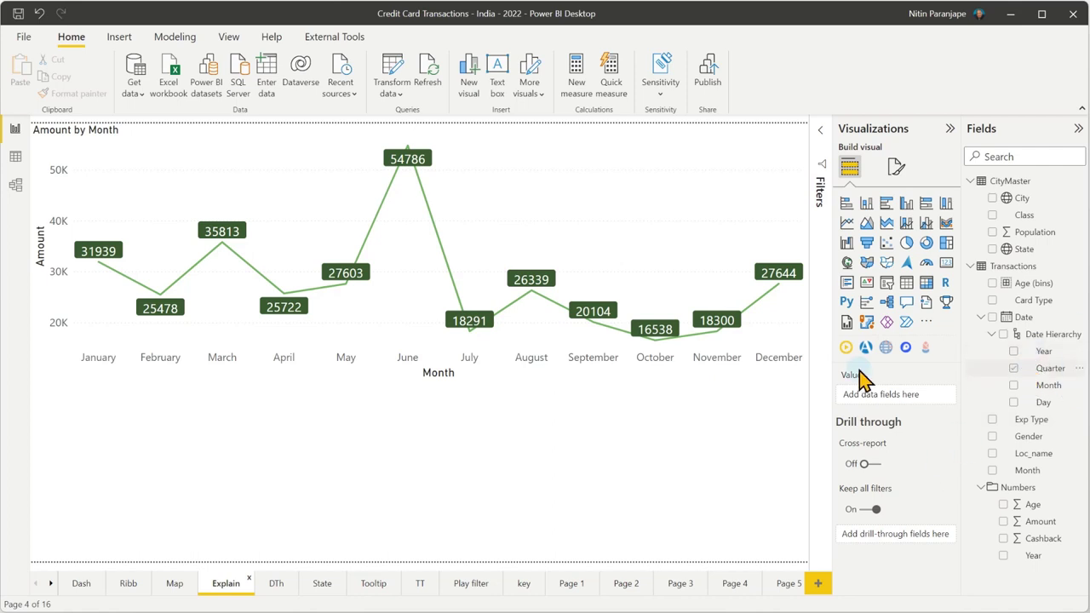
{"action": "left_click", "coordinate": [615, 385]}
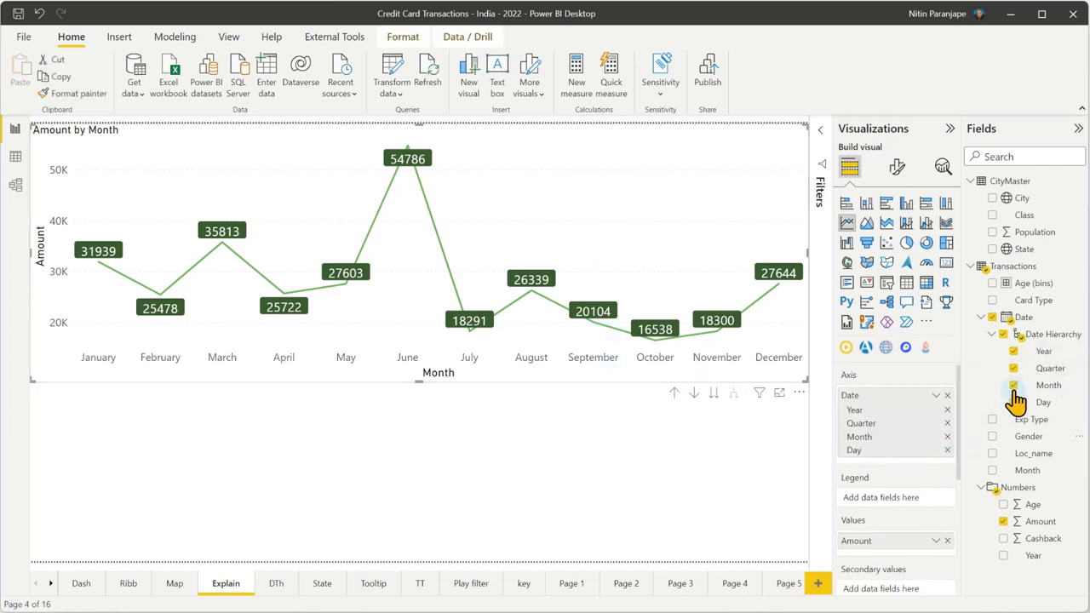
{"action": "left_click", "coordinate": [992, 334]}
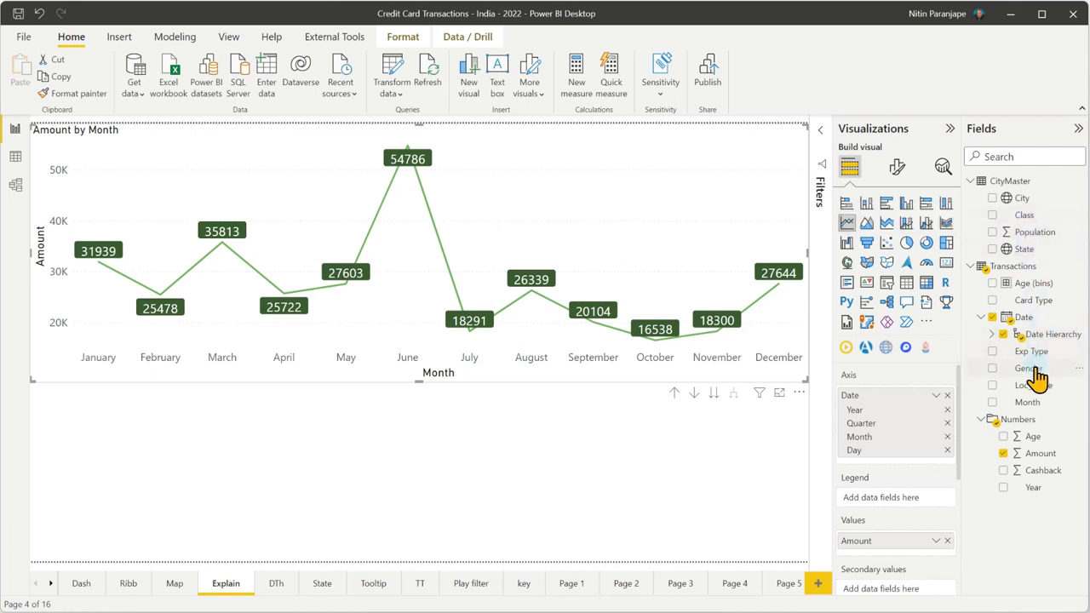
{"action": "mouse_move", "coordinate": [1039, 365]}
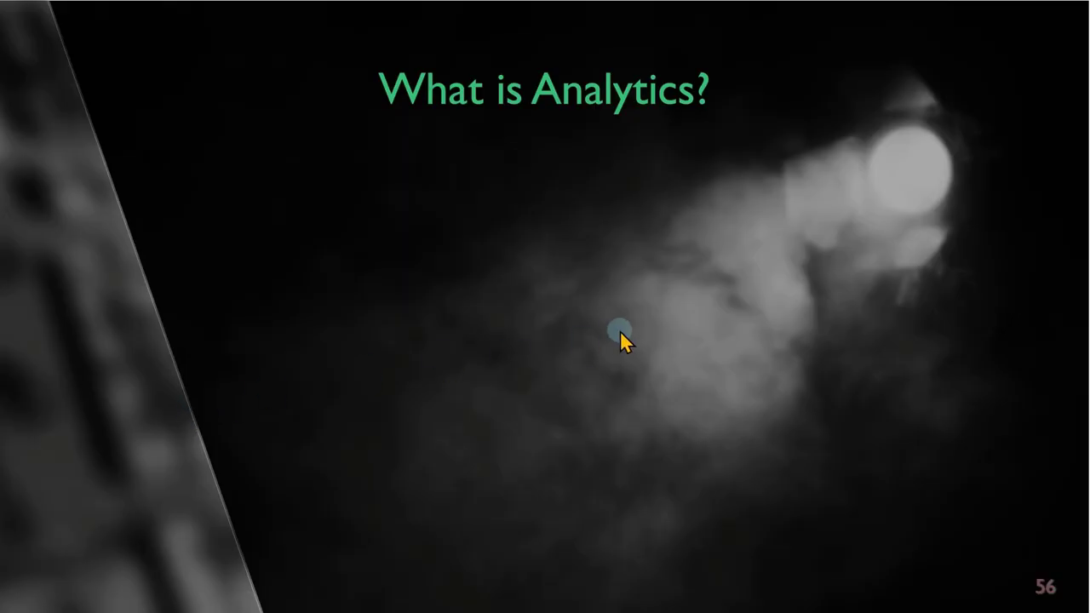
Advance slide 56's animations in Slide Show, revealing Learn, useful things, Past, and Future in turn
{"action": "left_click", "coordinate": [620, 330]}
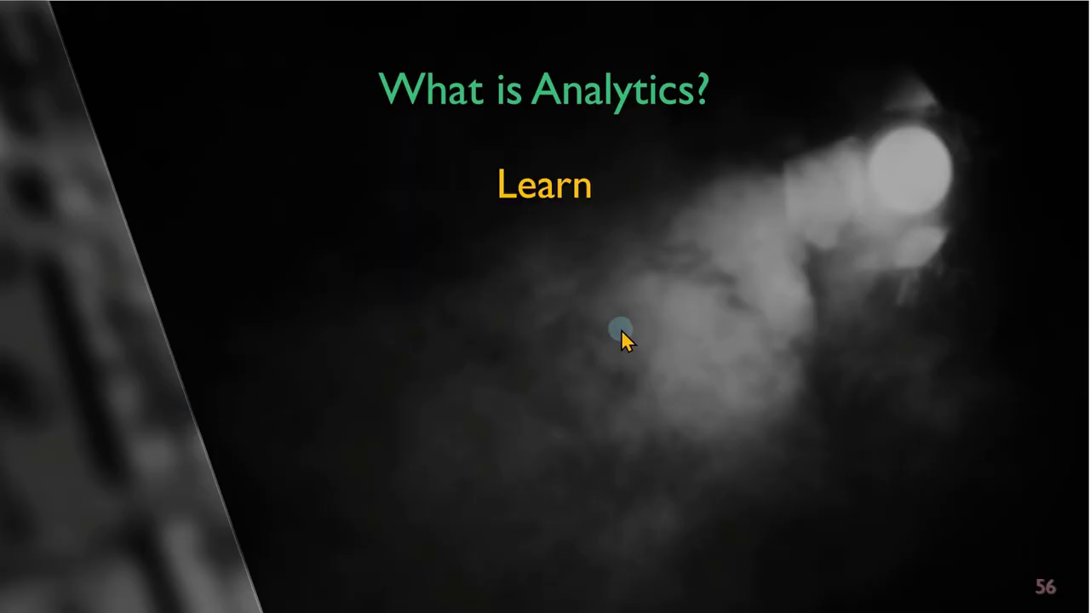
{"action": "left_click", "coordinate": [621, 330]}
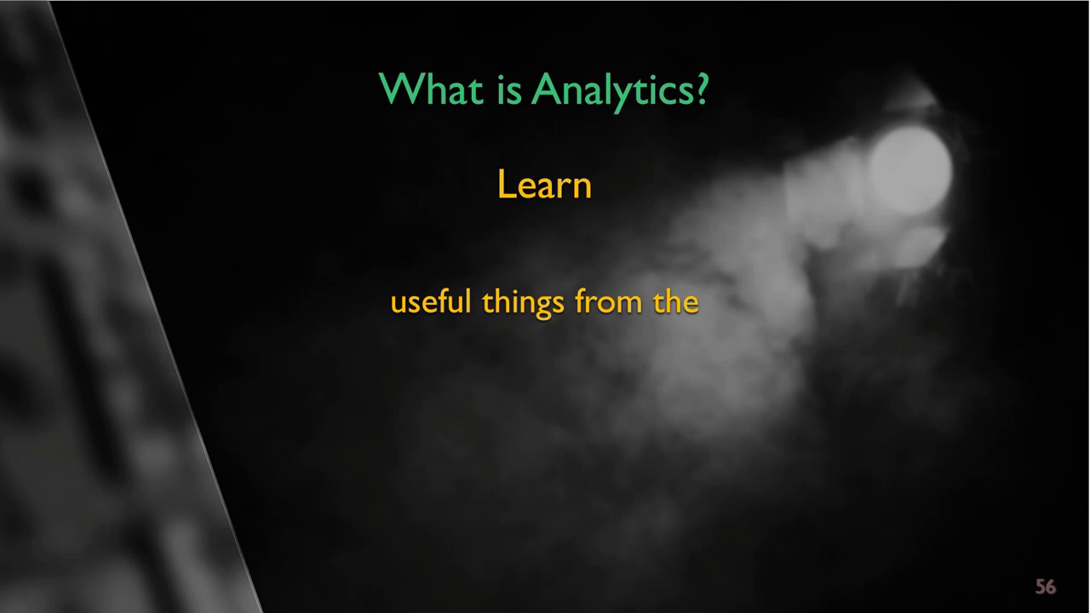
{"action": "key", "text": "Right"}
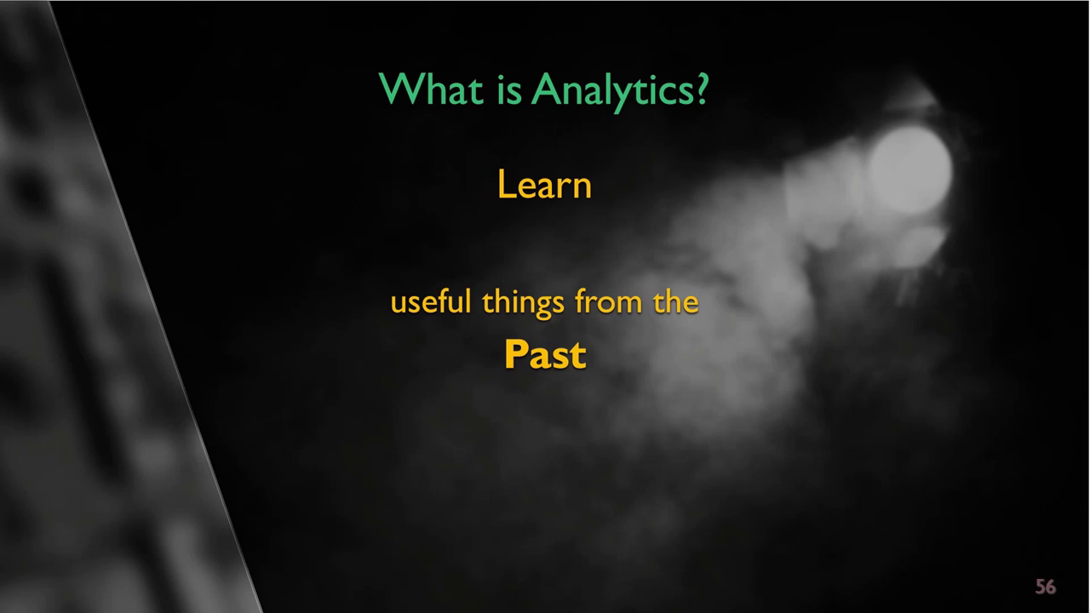
{"action": "key", "text": "Right"}
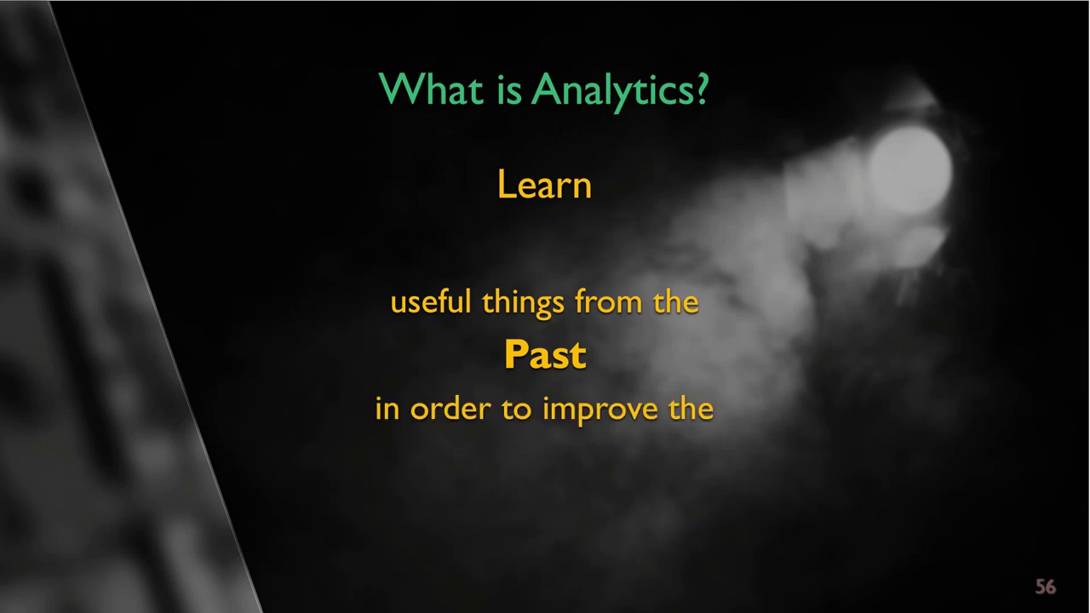
{"action": "left_click", "coordinate": [485, 375]}
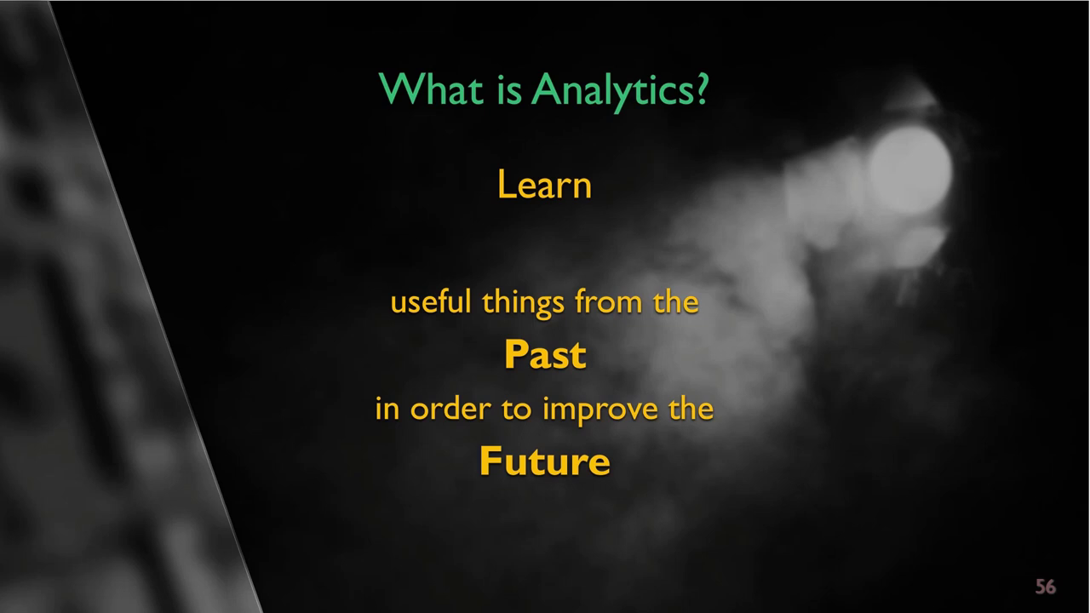
Advance the What is Analytics? slide to reveal the red '4? 12? Few?' question and the next build
{"action": "left_click", "coordinate": [648, 376]}
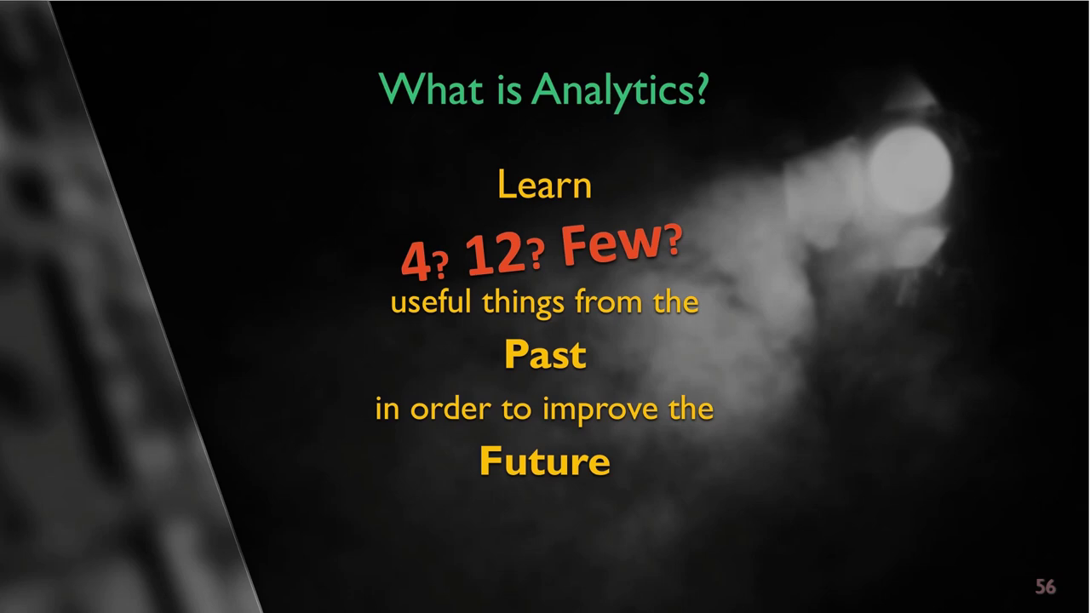
{"action": "left_click", "coordinate": [809, 290]}
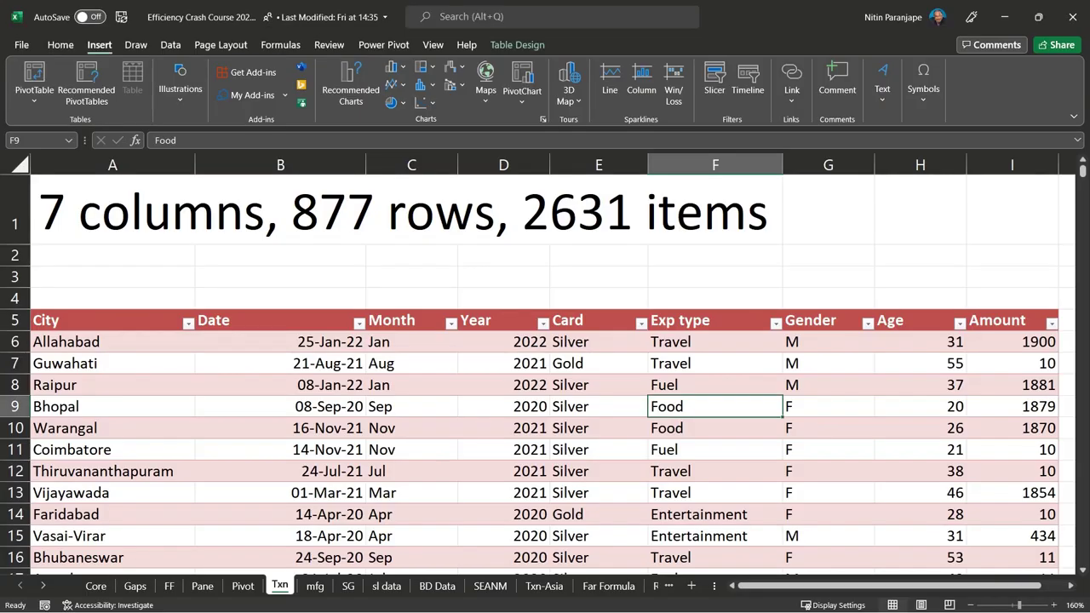
{"action": "left_click", "coordinate": [481, 385]}
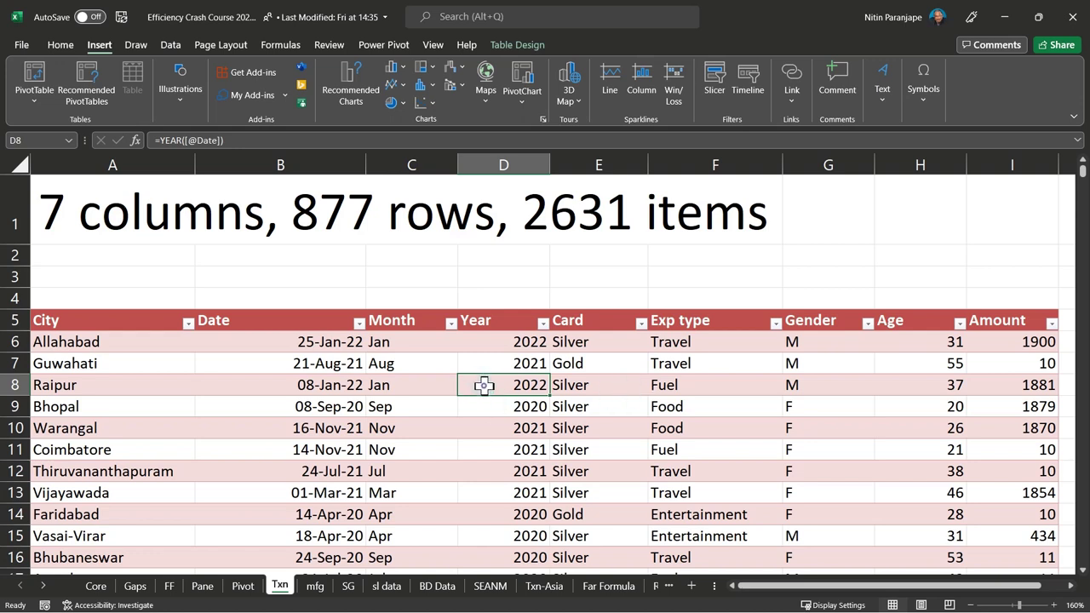
{"action": "left_click", "coordinate": [604, 389]}
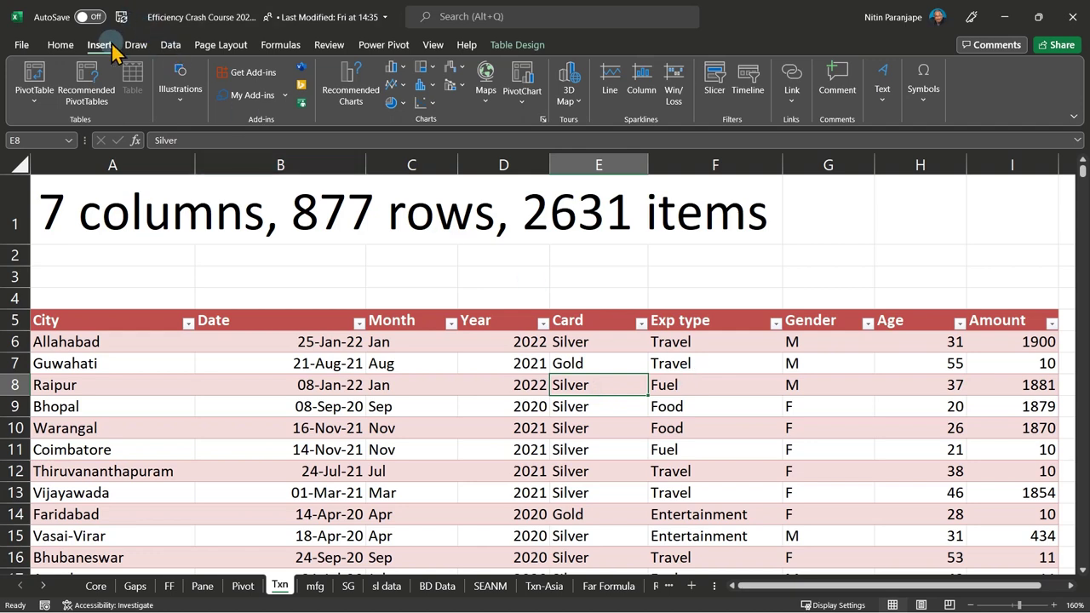
{"action": "left_click", "coordinate": [61, 45]}
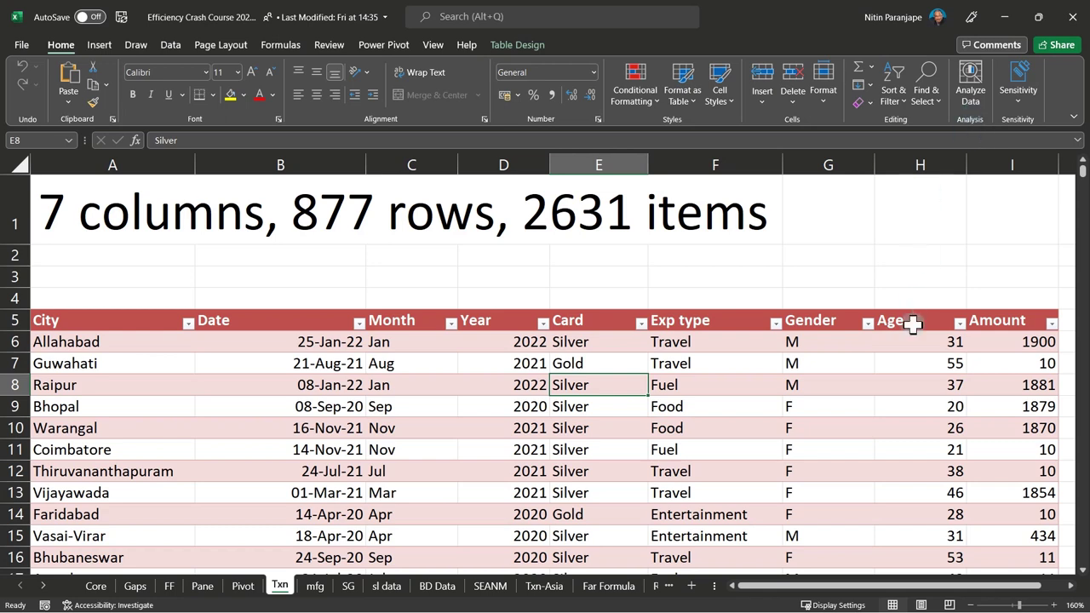
{"action": "left_click", "coordinate": [907, 366]}
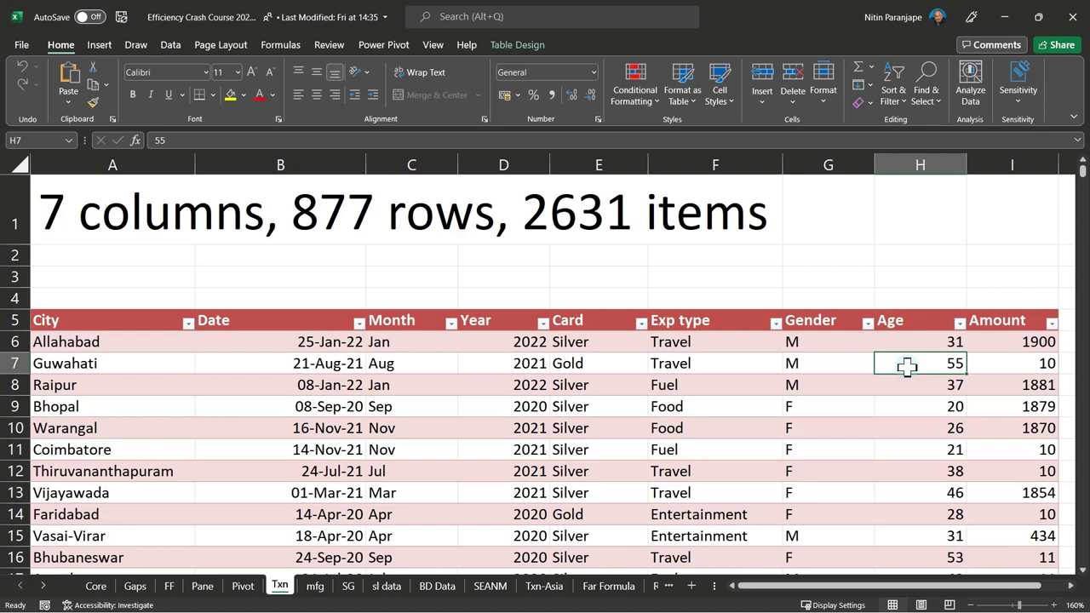
Run Analyze Data on the Txn table and browse its suggested charts, such as Amount by Exp type and Gender
{"action": "left_click", "coordinate": [986, 107]}
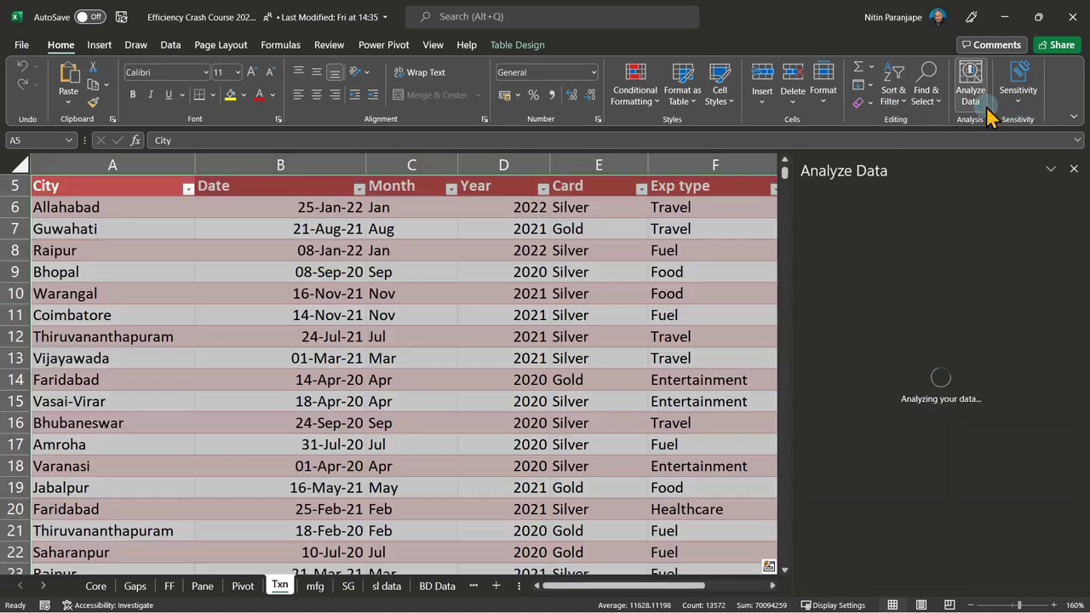
{"action": "scroll", "coordinate": [1010, 328], "scroll_direction": "down", "scroll_amount": 3}
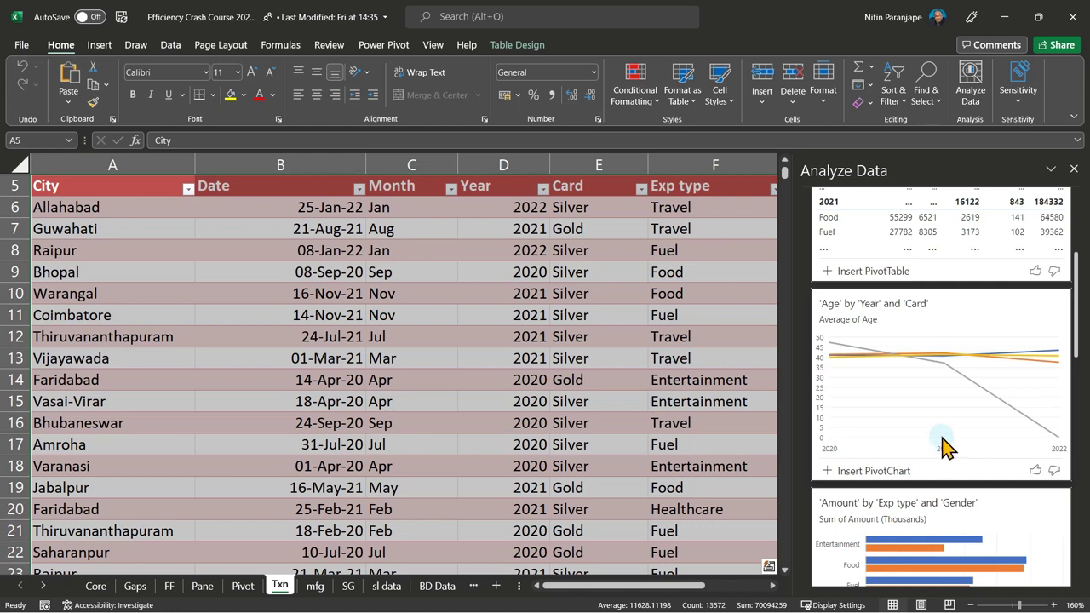
{"action": "scroll", "coordinate": [945, 443], "scroll_direction": "down", "scroll_amount": 3}
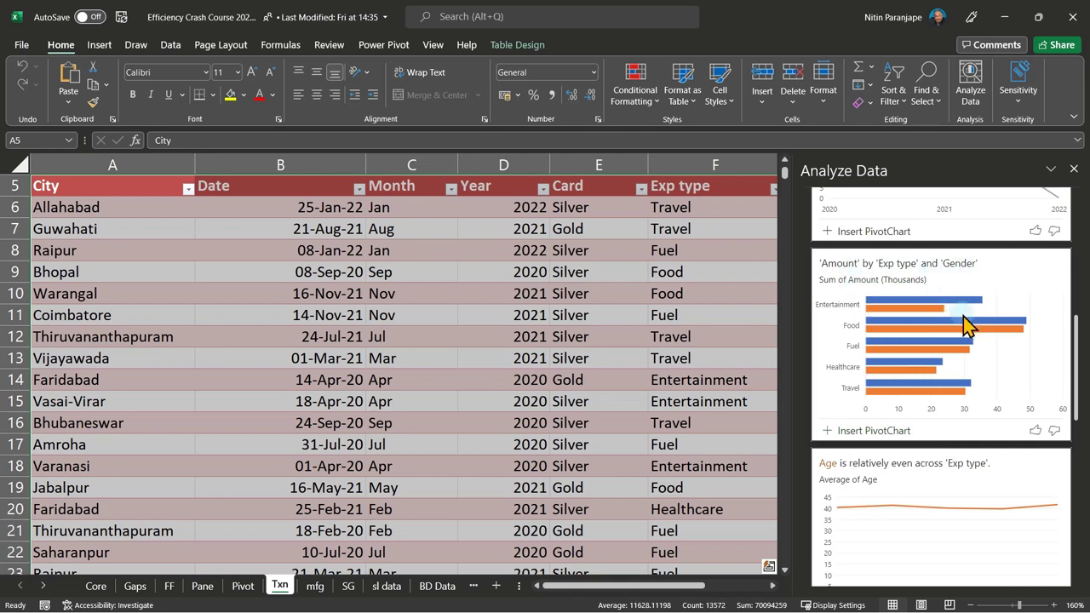
{"action": "scroll", "coordinate": [963, 317], "scroll_direction": "down", "scroll_amount": 5}
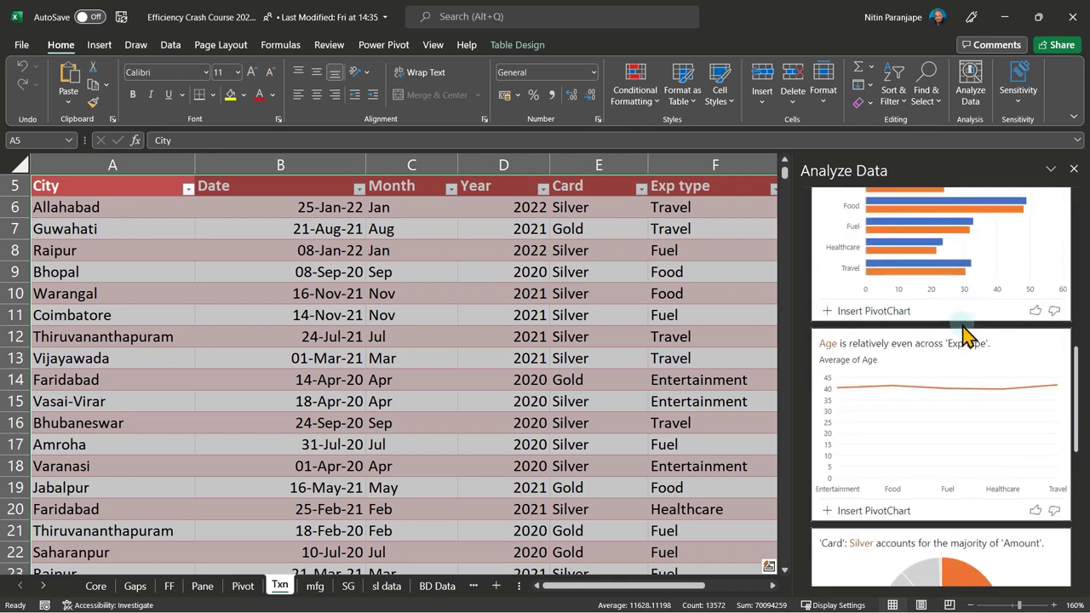
{"action": "scroll", "coordinate": [963, 336], "scroll_direction": "down", "scroll_amount": 4}
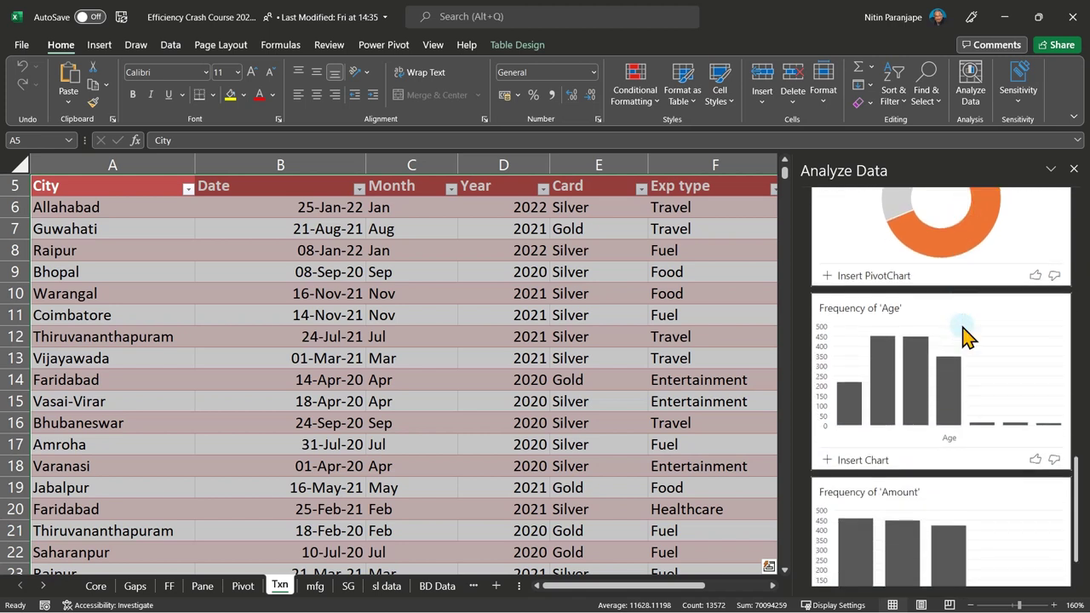
{"action": "scroll", "coordinate": [963, 328], "scroll_direction": "down", "scroll_amount": 2}
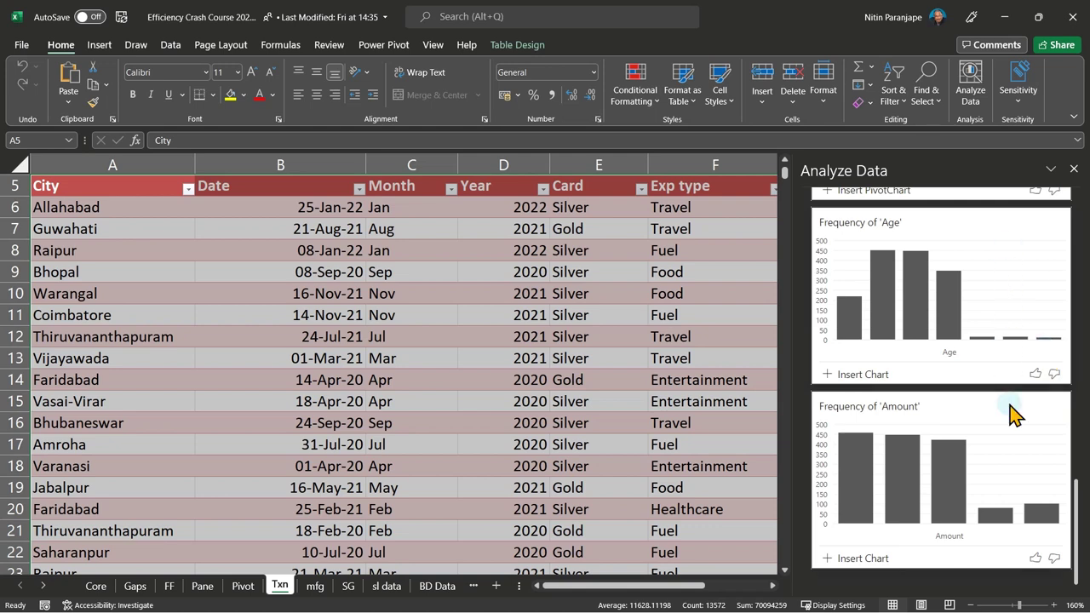
{"action": "scroll", "coordinate": [1013, 414], "scroll_direction": "up", "scroll_amount": 5}
{"action": "scroll", "coordinate": [1014, 415], "scroll_direction": "down", "scroll_amount": 1}
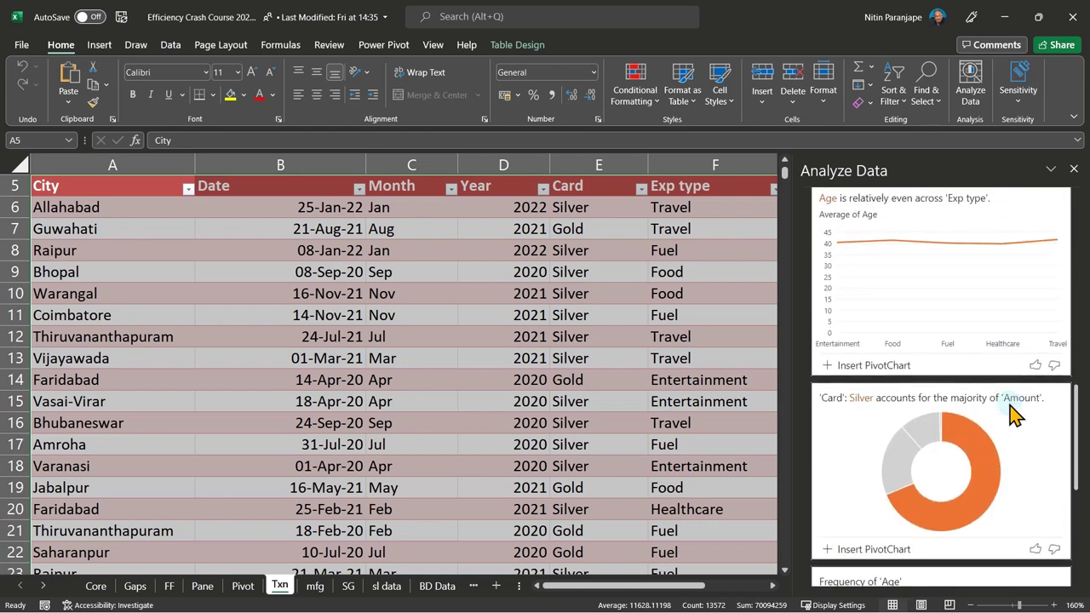
{"action": "scroll", "coordinate": [1013, 415], "scroll_direction": "up", "scroll_amount": 4}
{"action": "scroll", "coordinate": [511, 370], "scroll_direction": "up", "scroll_amount": 2}
{"action": "left_click", "coordinate": [319, 403]}
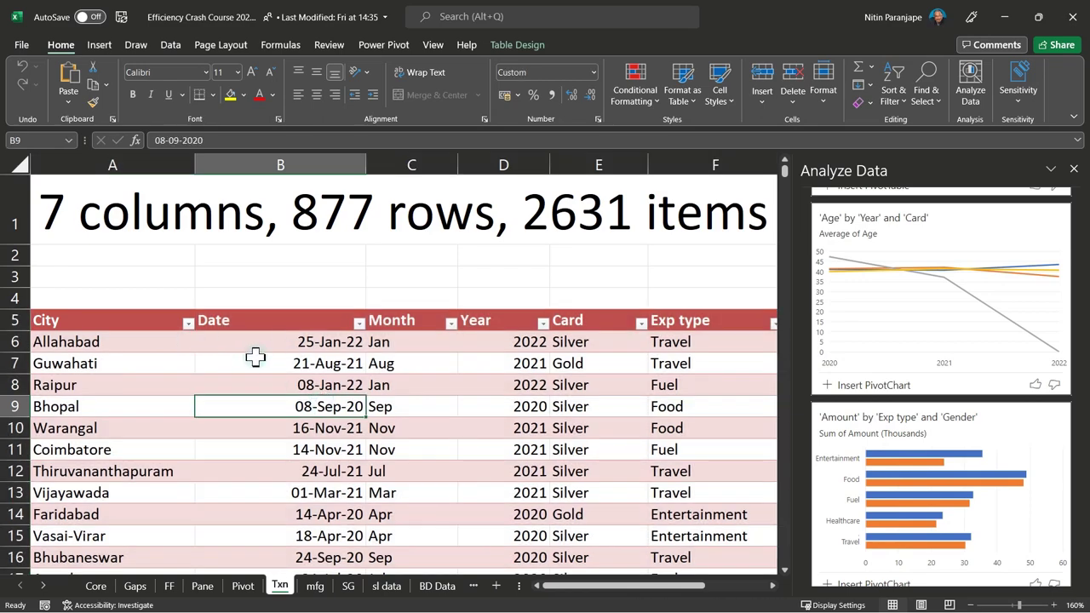
On the SG sheet, inspect the Singapore table's date and Year cells
{"action": "left_click", "coordinate": [346, 586]}
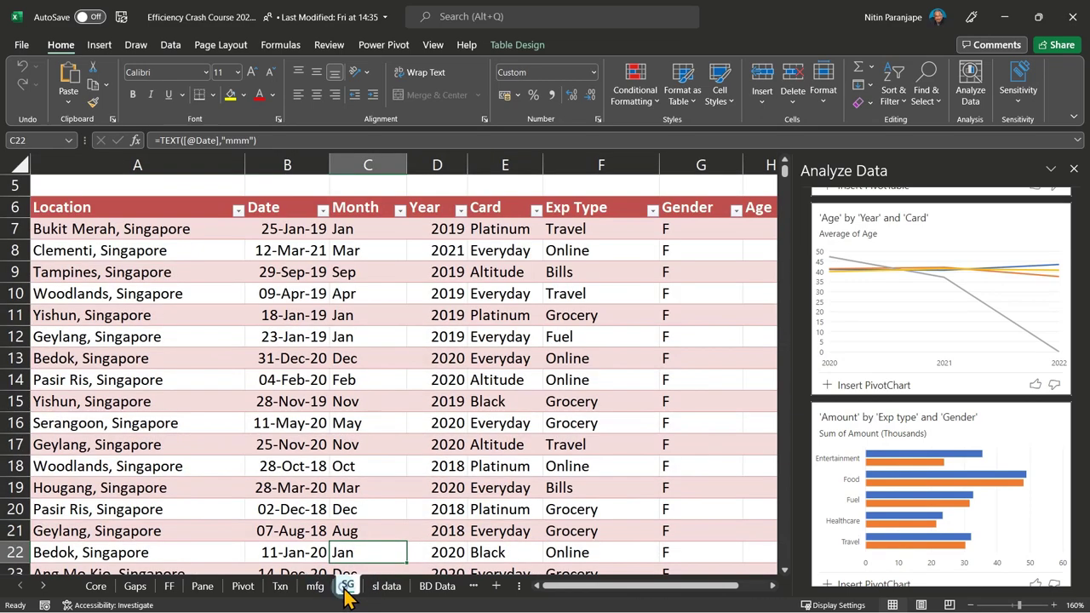
{"action": "left_click", "coordinate": [316, 337]}
{"action": "scroll", "coordinate": [407, 336], "scroll_direction": "down", "scroll_amount": 3}
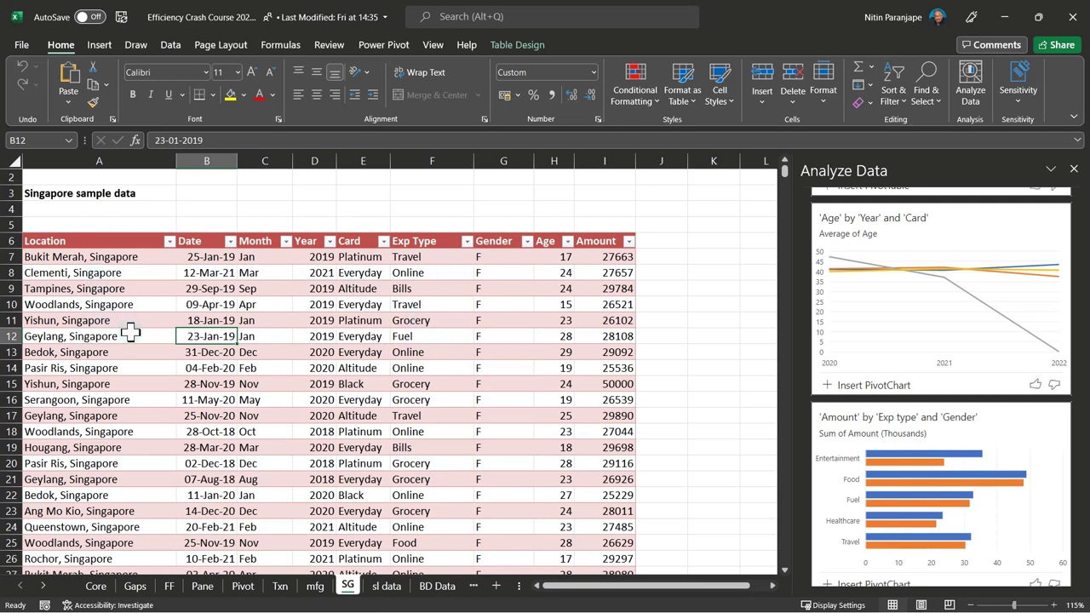
{"action": "left_click", "coordinate": [324, 321]}
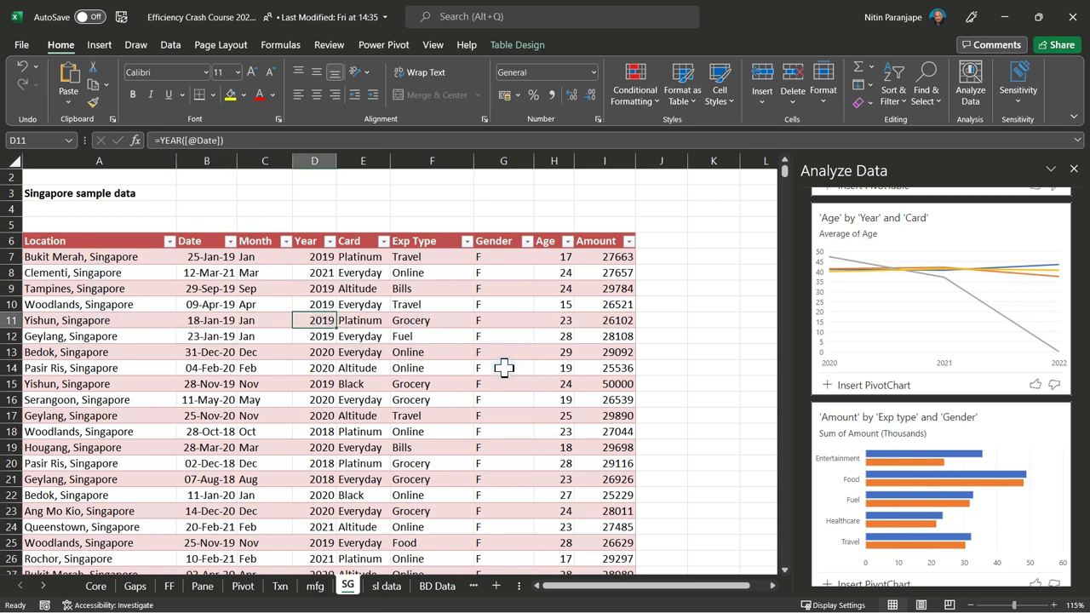
Rerun Analyze Data on the Singapore table, browse its insights, then check the sl data sheet's Month cell
{"action": "left_click", "coordinate": [1073, 170]}
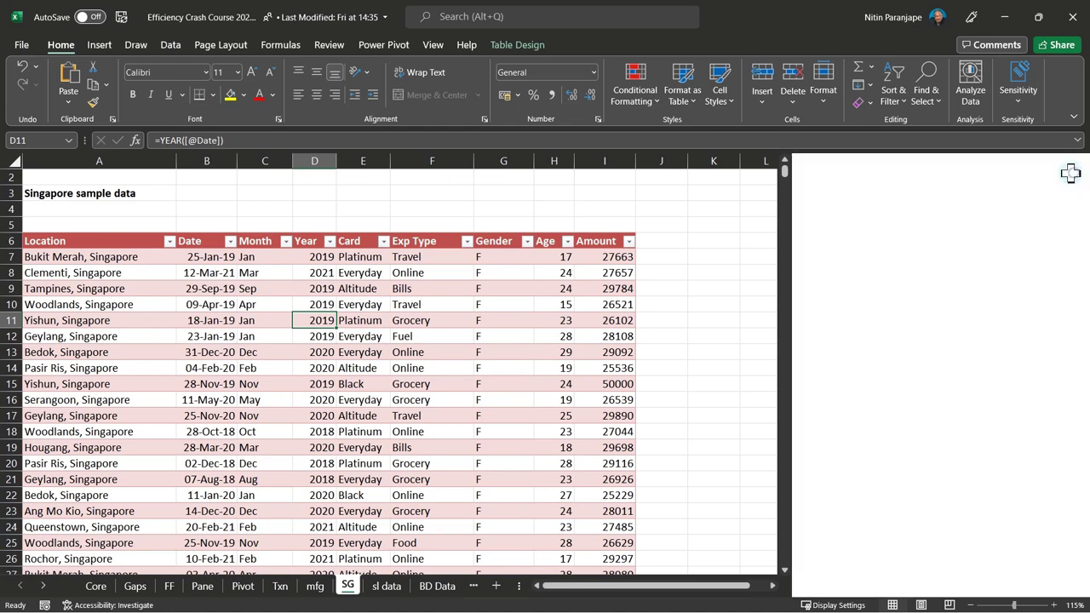
{"action": "left_click", "coordinate": [425, 320]}
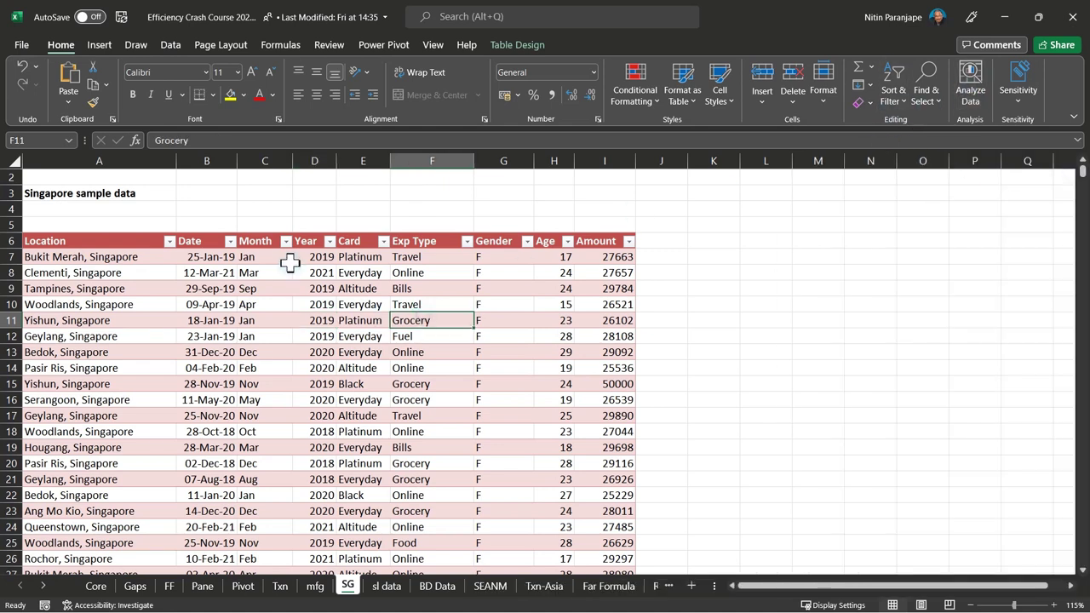
{"action": "left_click", "coordinate": [970, 85]}
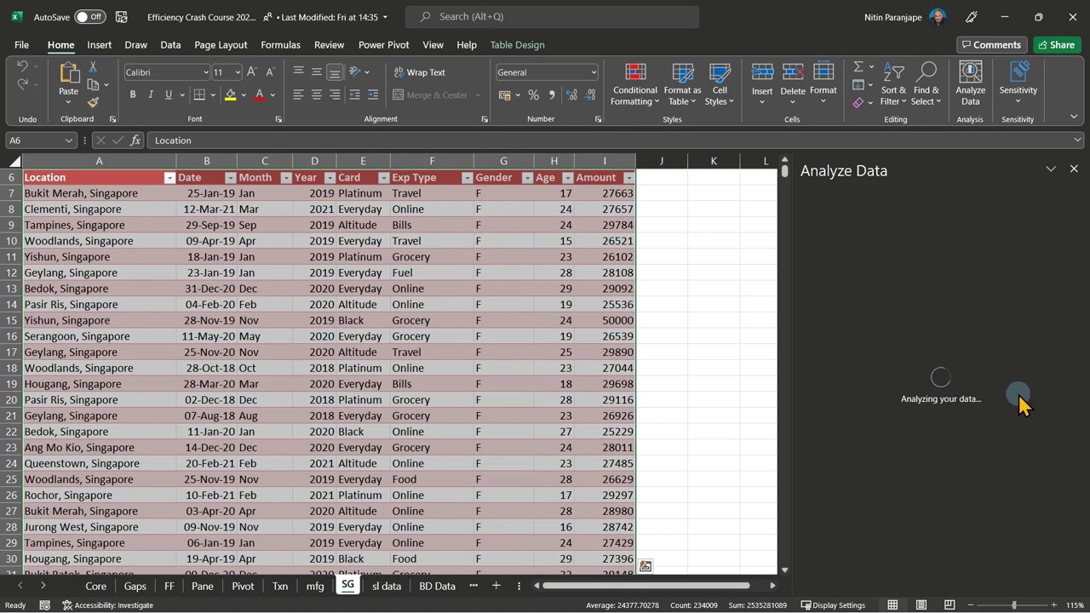
{"action": "scroll", "coordinate": [1018, 393], "scroll_direction": "down", "scroll_amount": 5}
{"action": "scroll", "coordinate": [1022, 402], "scroll_direction": "down", "scroll_amount": 10}
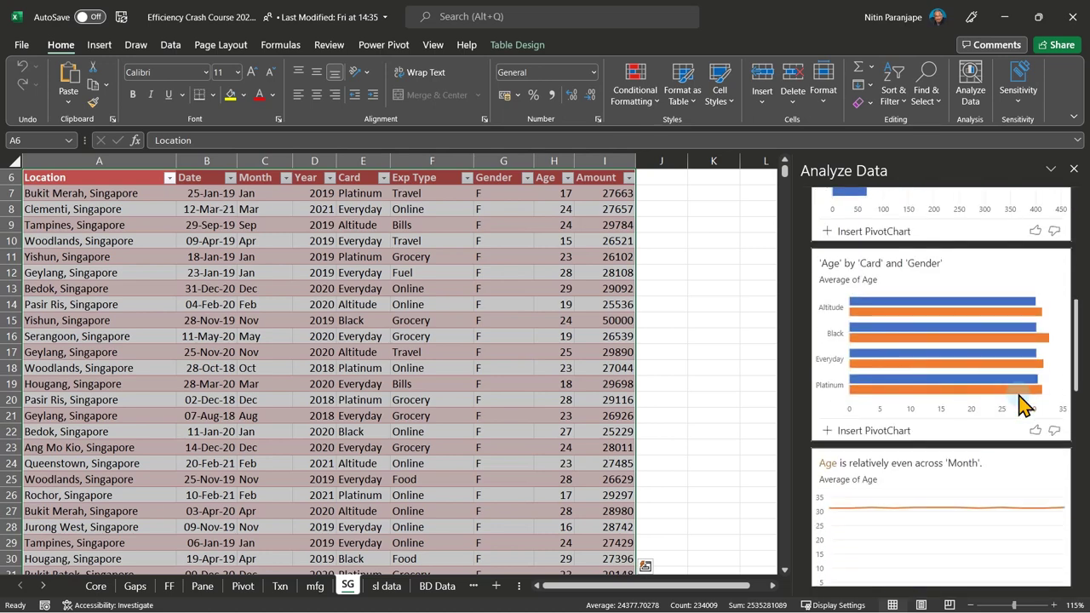
{"action": "scroll", "coordinate": [1021, 405], "scroll_direction": "down", "scroll_amount": 3}
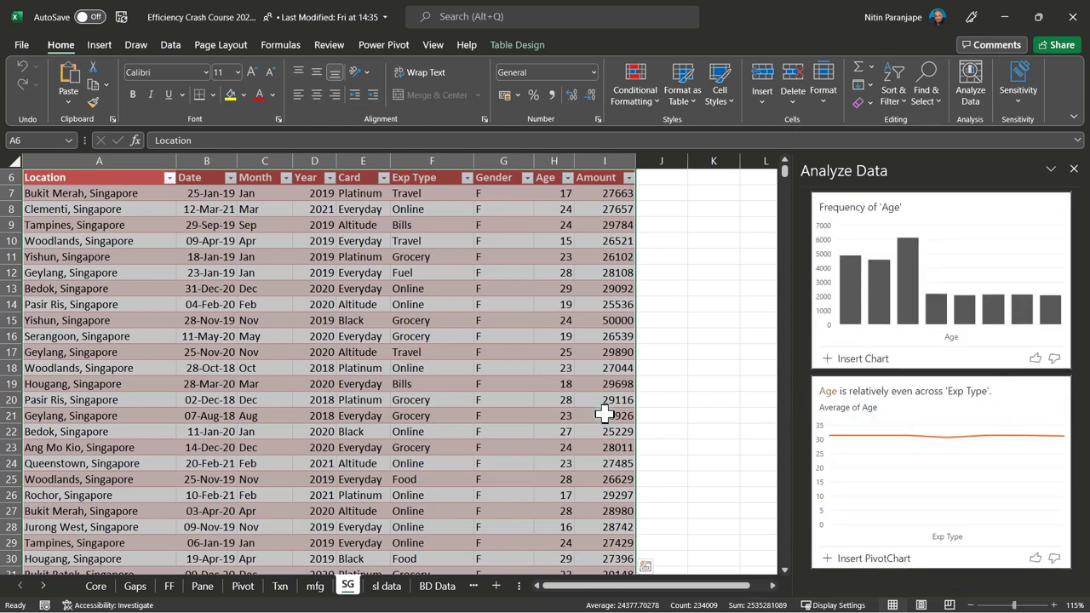
{"action": "left_click", "coordinate": [387, 588]}
{"action": "left_click", "coordinate": [388, 397]}
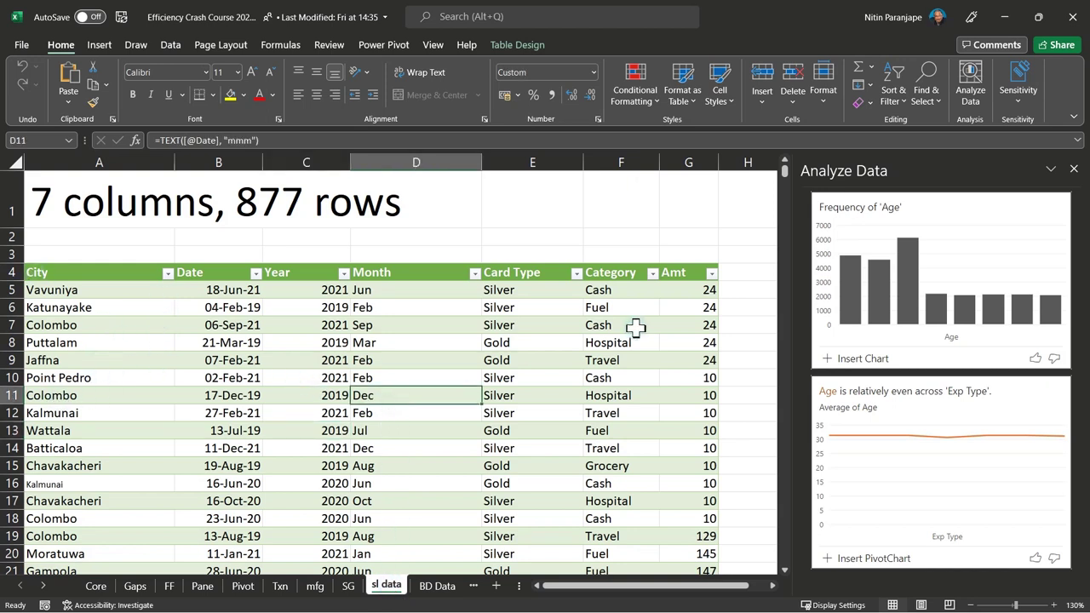
{"action": "left_click", "coordinate": [1074, 169]}
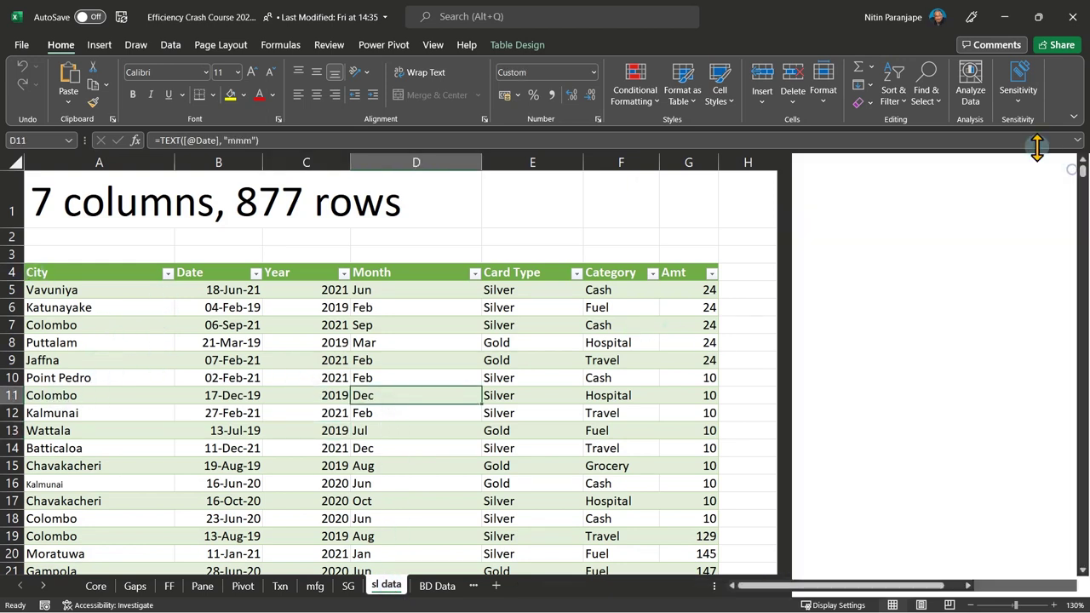
{"action": "left_click", "coordinate": [970, 85]}
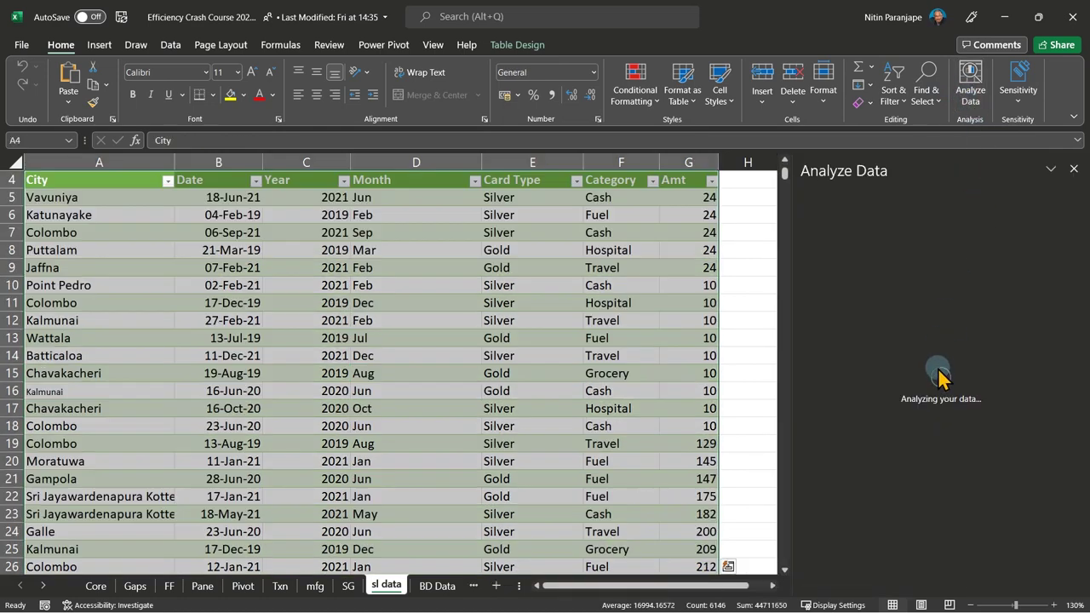
{"action": "scroll", "coordinate": [963, 377], "scroll_direction": "down", "scroll_amount": 5}
{"action": "scroll", "coordinate": [981, 379], "scroll_direction": "down", "scroll_amount": 10}
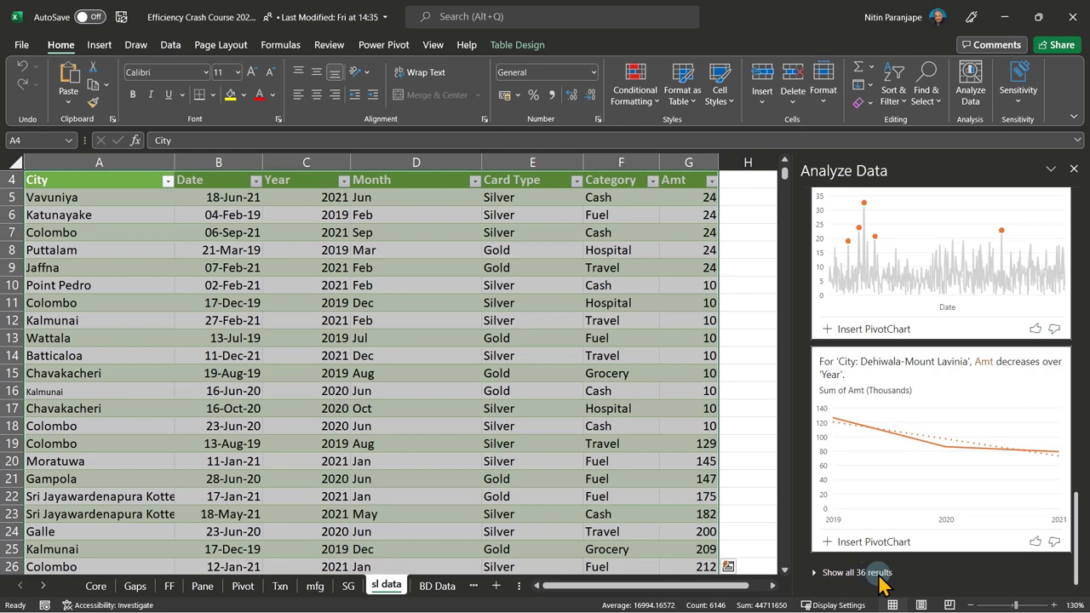
{"action": "left_click", "coordinate": [881, 579]}
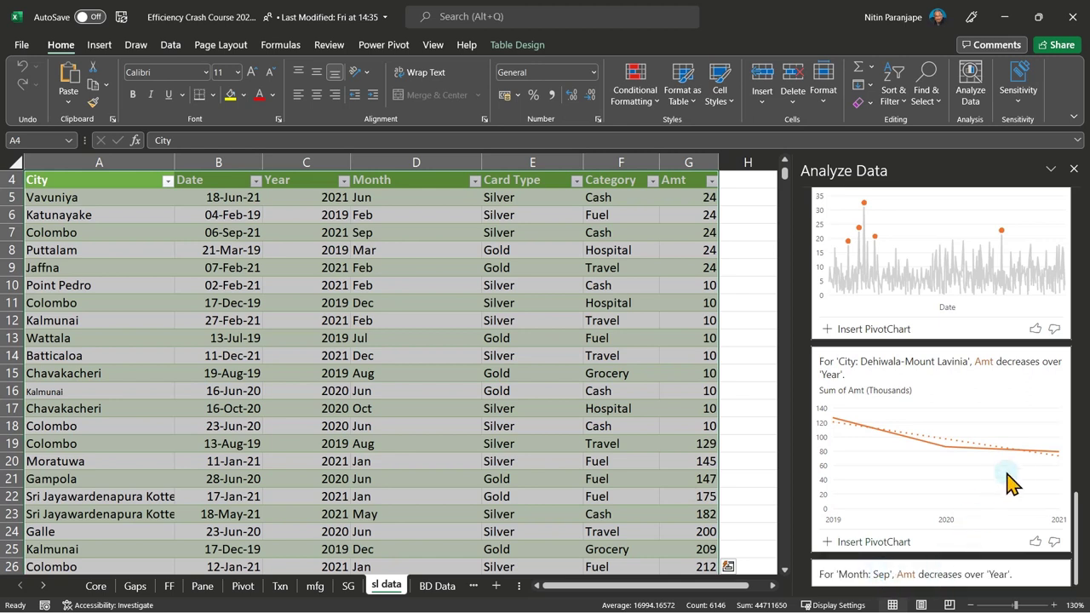
{"action": "scroll", "coordinate": [1013, 471], "scroll_direction": "down", "scroll_amount": 2}
{"action": "scroll", "coordinate": [1013, 471], "scroll_direction": "down", "scroll_amount": 6}
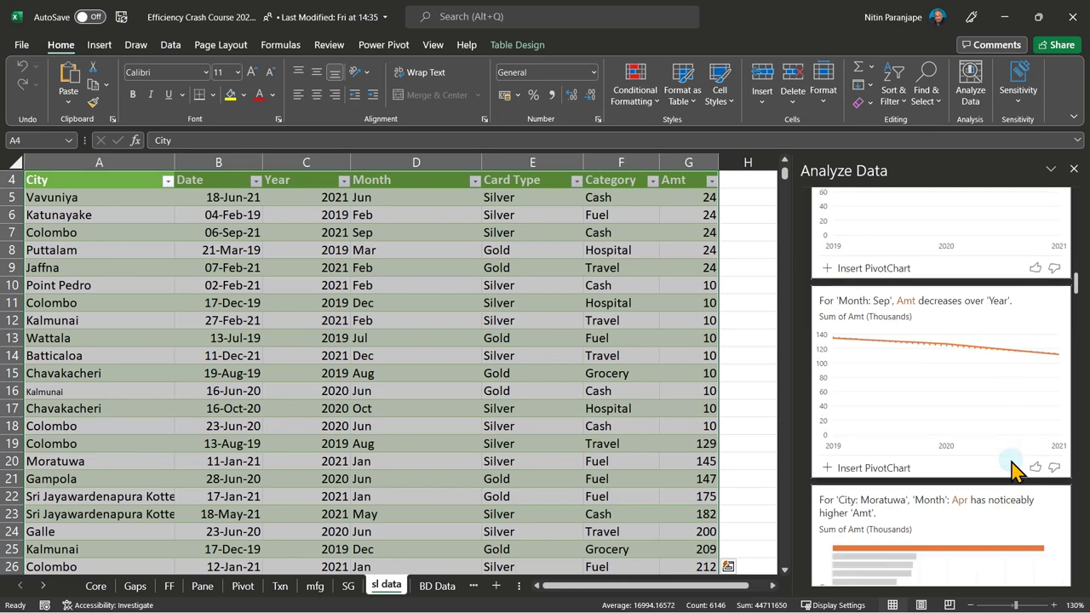
{"action": "scroll", "coordinate": [1013, 471], "scroll_direction": "down", "scroll_amount": 8}
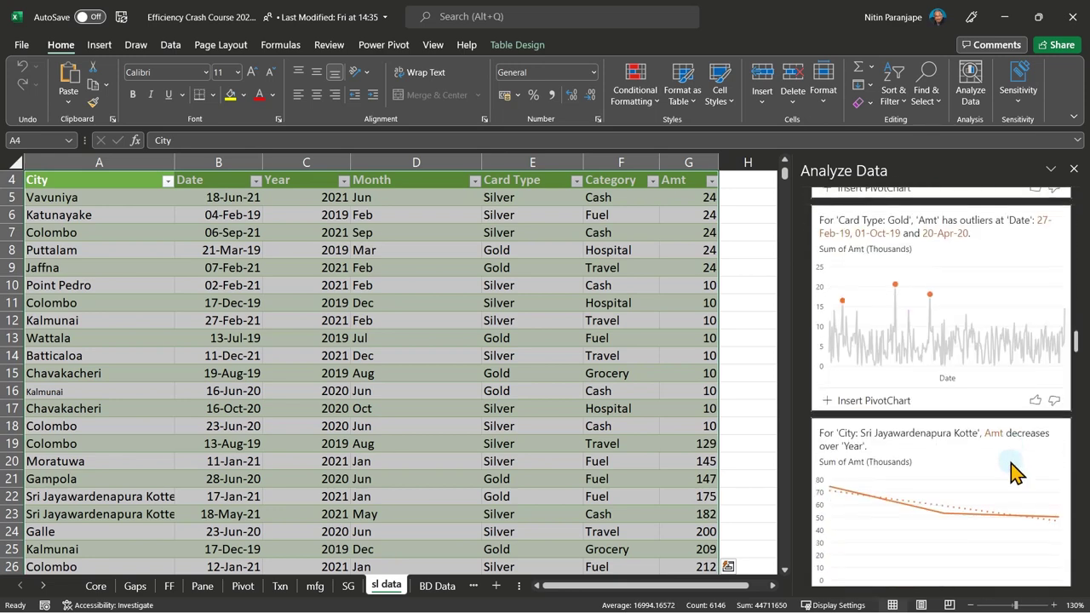
{"action": "scroll", "coordinate": [1013, 471], "scroll_direction": "down", "scroll_amount": 3}
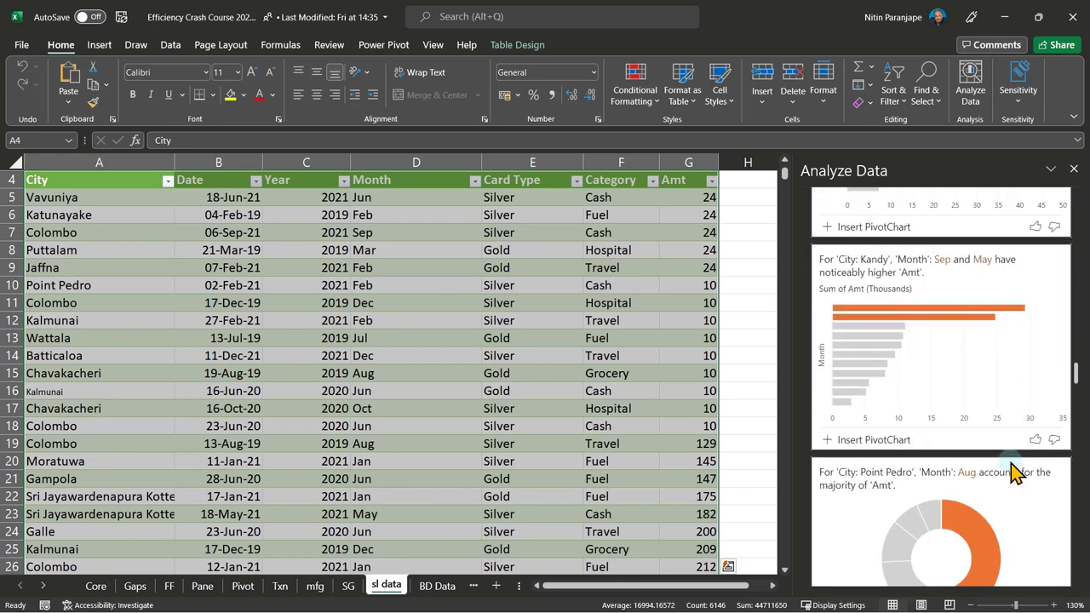
{"action": "left_click", "coordinate": [670, 408]}
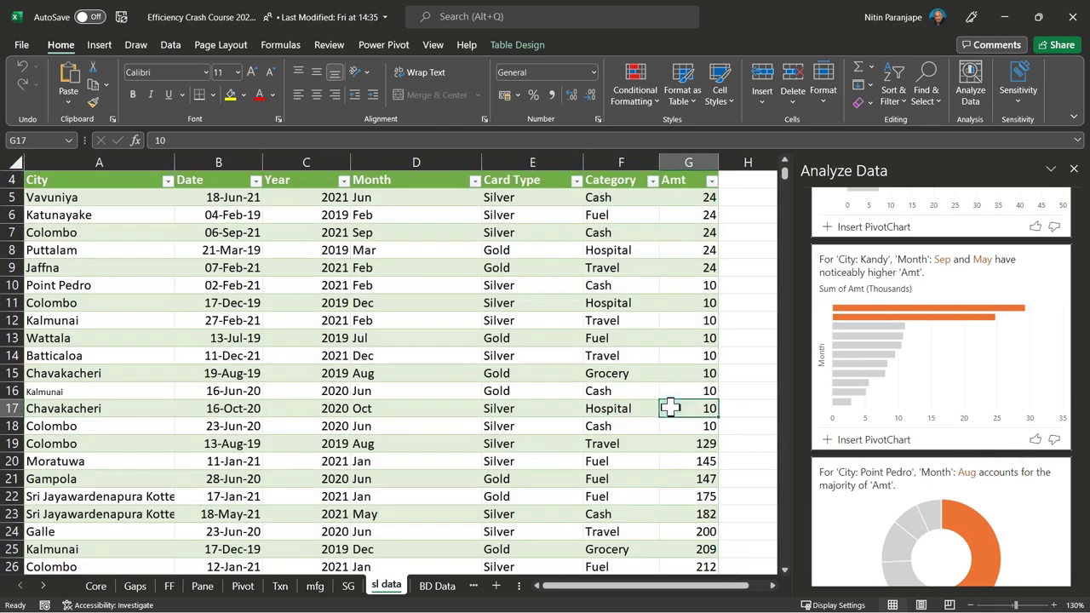
{"action": "scroll", "coordinate": [997, 454], "scroll_direction": "down", "scroll_amount": 8}
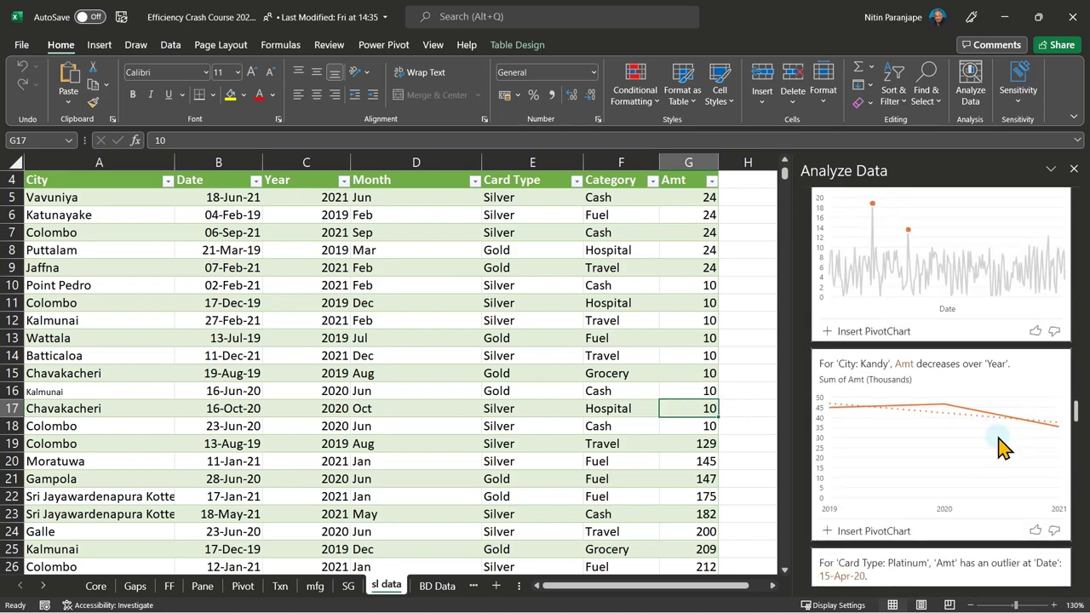
{"action": "scroll", "coordinate": [1003, 446], "scroll_direction": "down", "scroll_amount": 10}
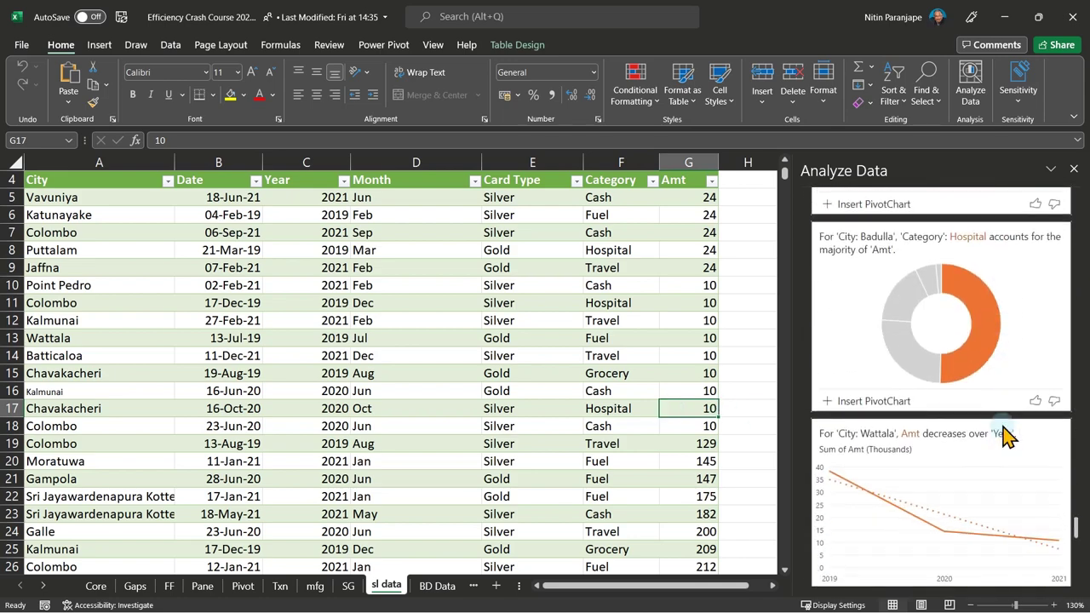
{"action": "scroll", "coordinate": [1004, 436], "scroll_direction": "down", "scroll_amount": 10}
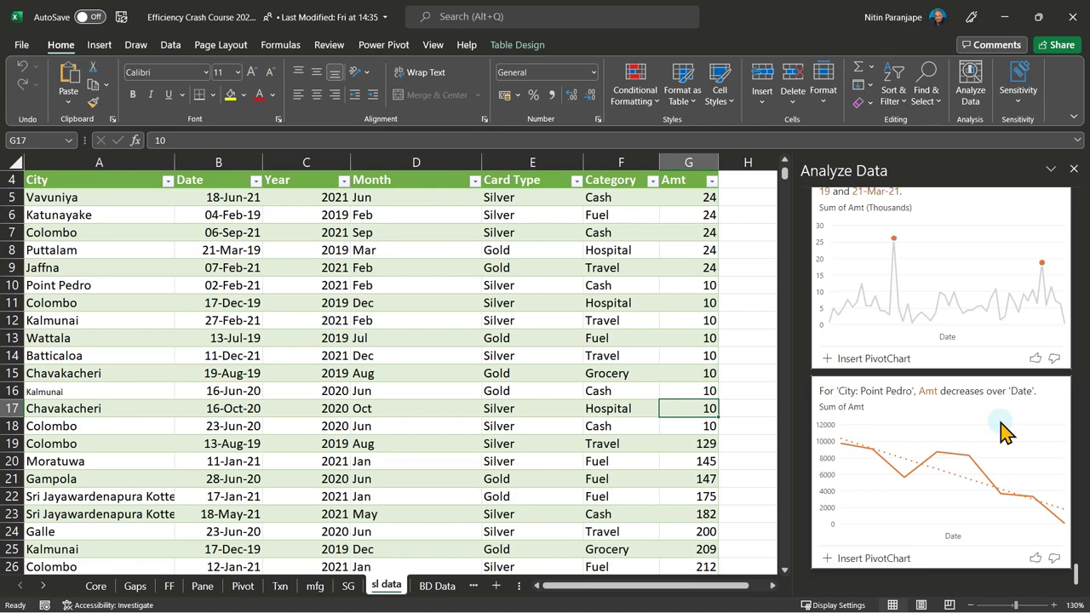
{"action": "scroll", "coordinate": [985, 436], "scroll_direction": "down", "scroll_amount": 5}
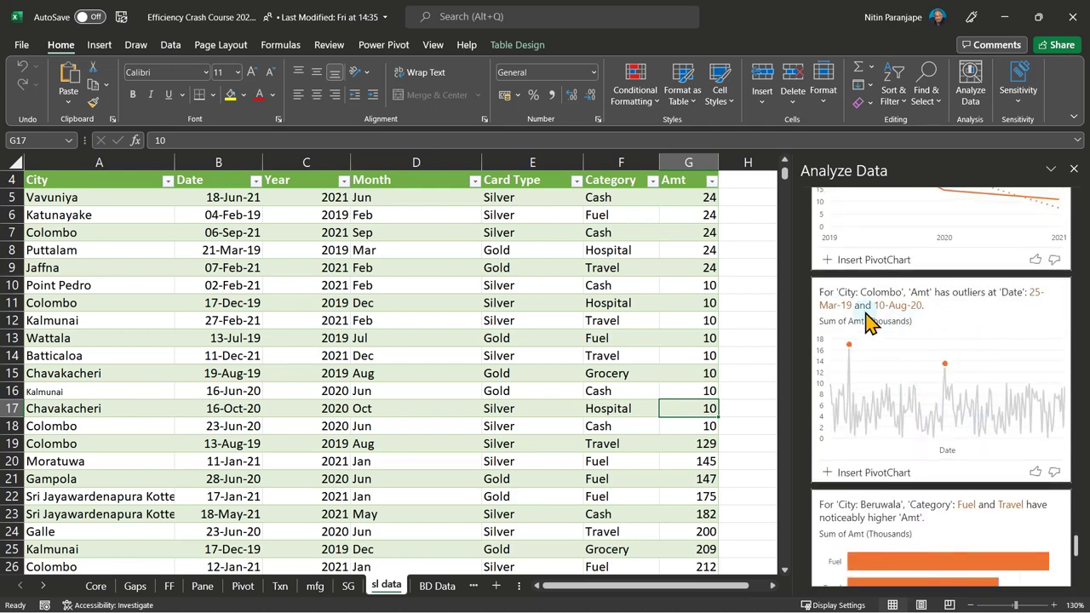
Insert the Colombo Amt outliers insight as a PivotChart on Suggestion1, then switch to Power BI Desktop
{"action": "left_click", "coordinate": [892, 477]}
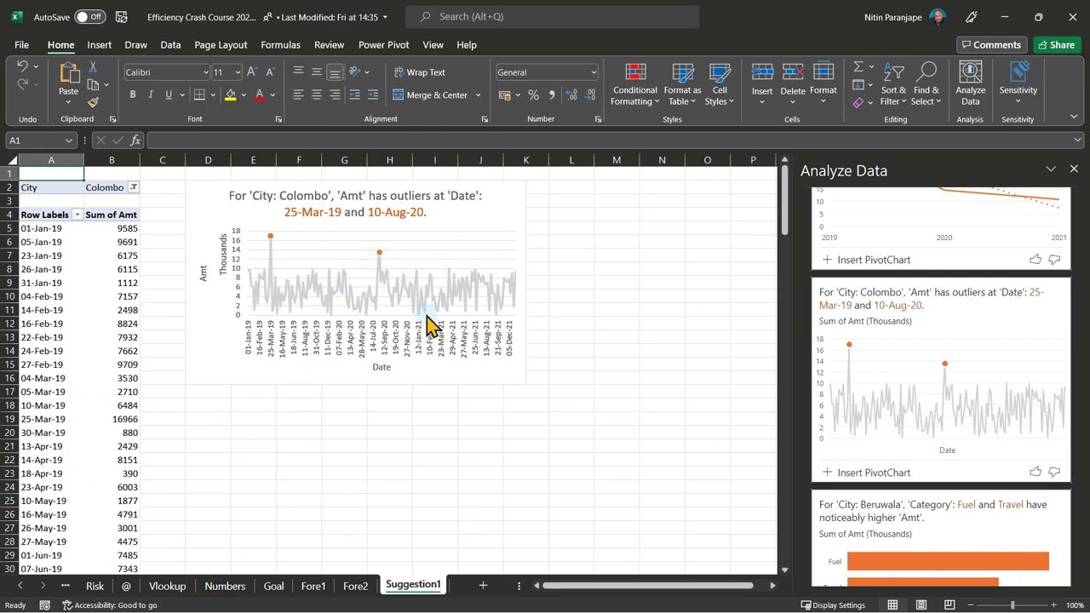
{"action": "left_click", "coordinate": [136, 338]}
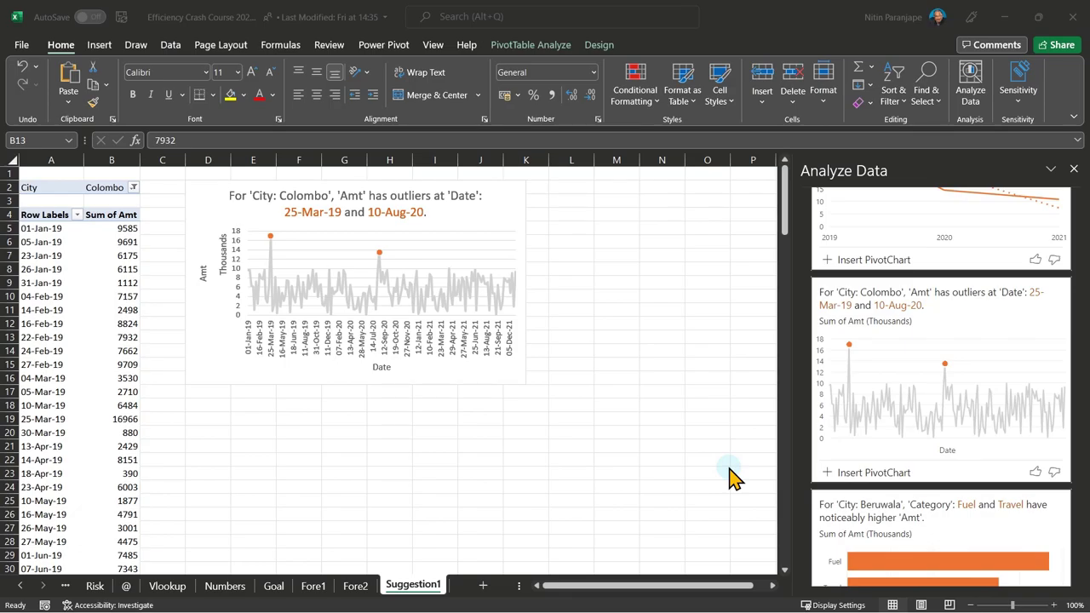
{"action": "key", "text": "alt+Tab"}
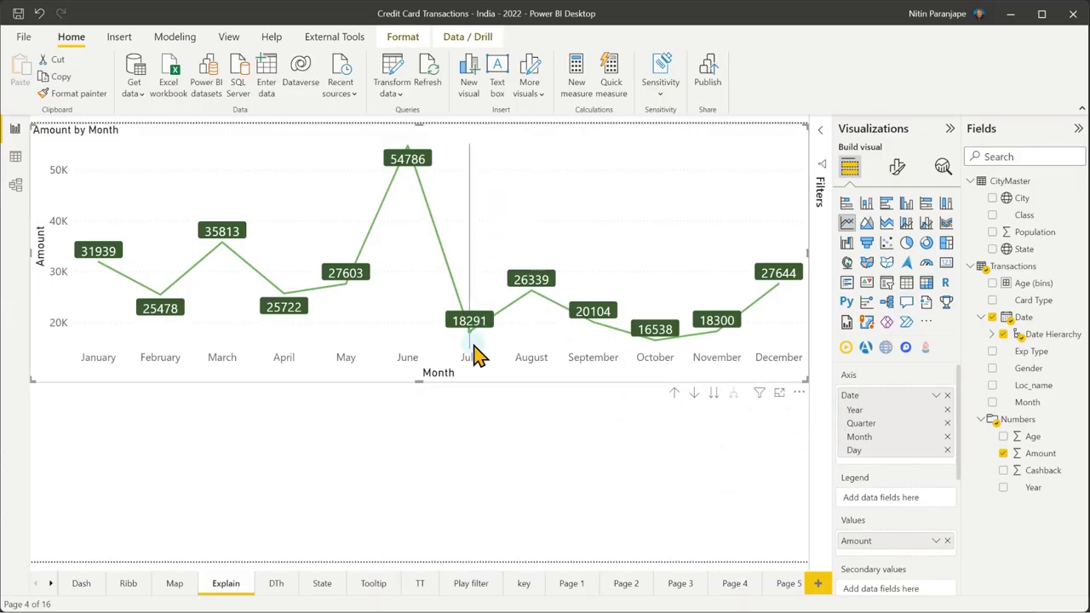
Run Analyze > Explain the decrease on the July point of the Amount by Month chart
{"action": "mouse_move", "coordinate": [474, 356]}
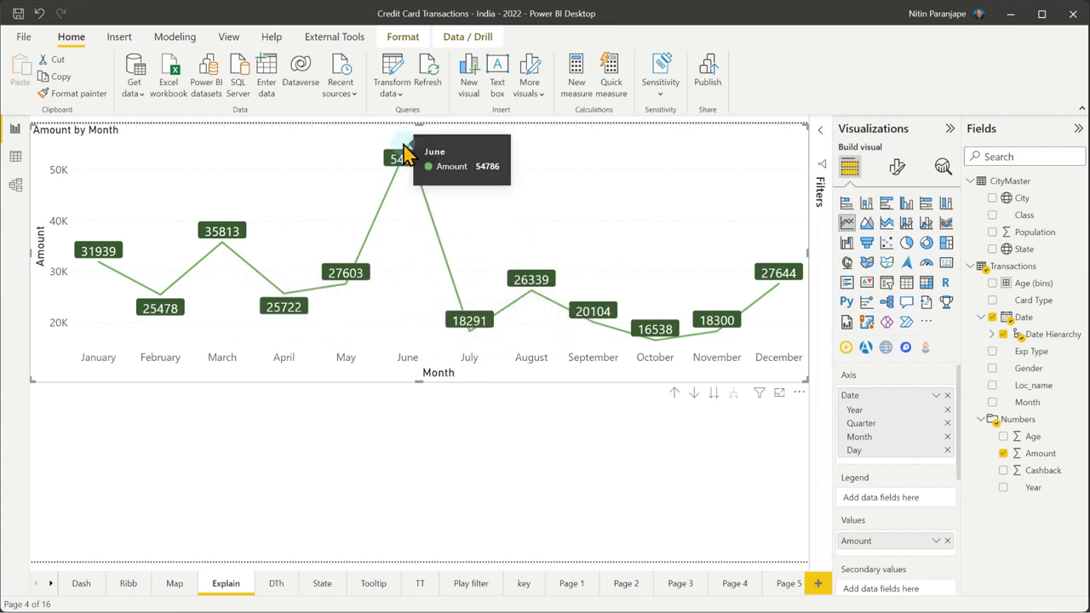
{"action": "mouse_move", "coordinate": [464, 336]}
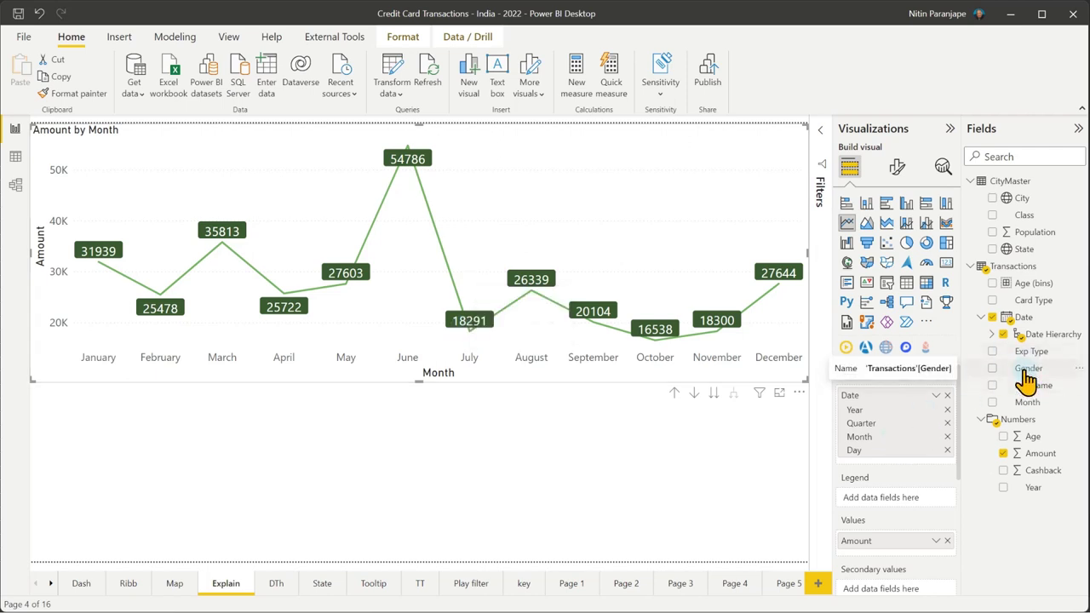
{"action": "right_click", "coordinate": [474, 337]}
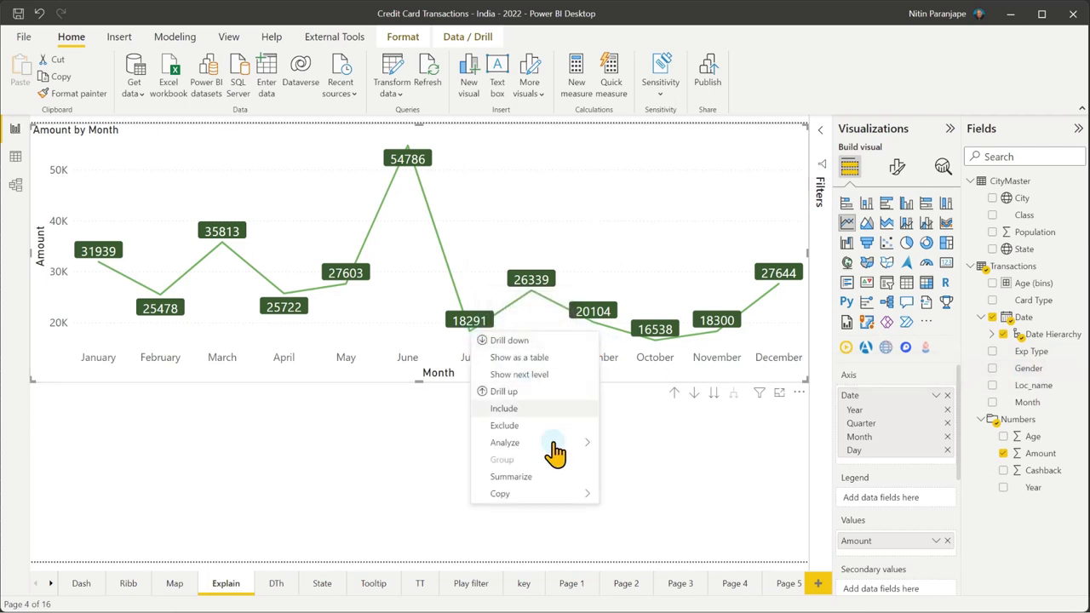
{"action": "mouse_move", "coordinate": [555, 457]}
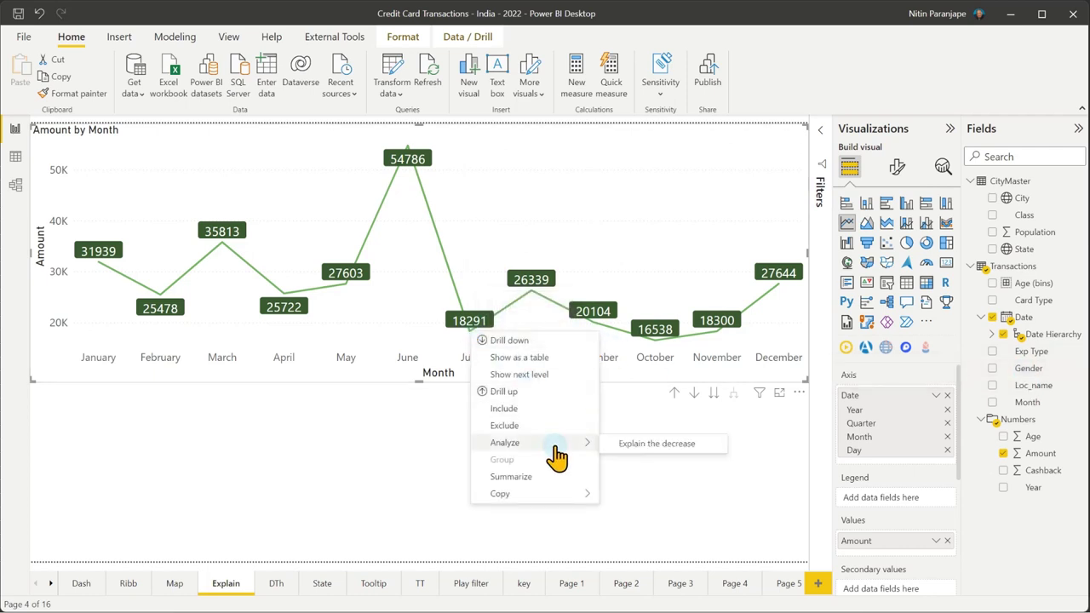
{"action": "left_click", "coordinate": [654, 452]}
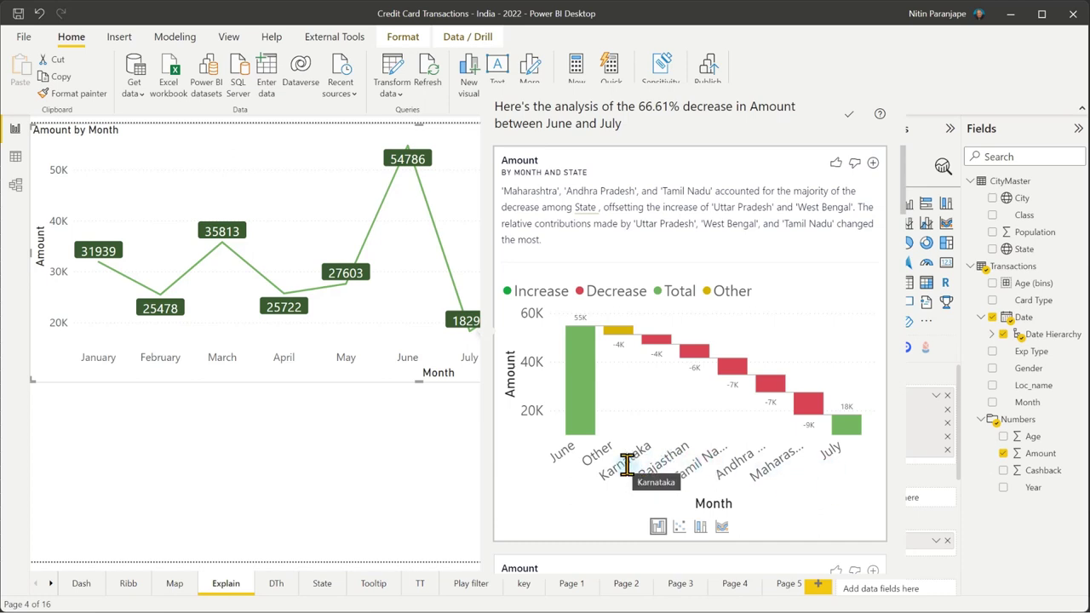
Review the 66.61% decrease explanation, including the waterfall charts by year and Age (bins)
{"action": "mouse_move", "coordinate": [620, 340]}
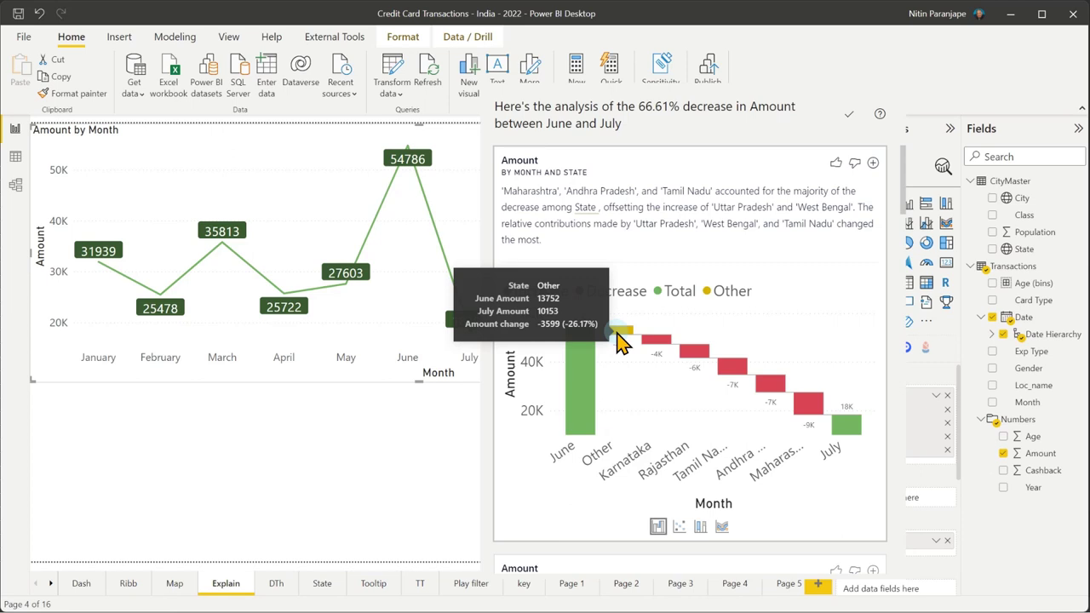
{"action": "mouse_move", "coordinate": [767, 394]}
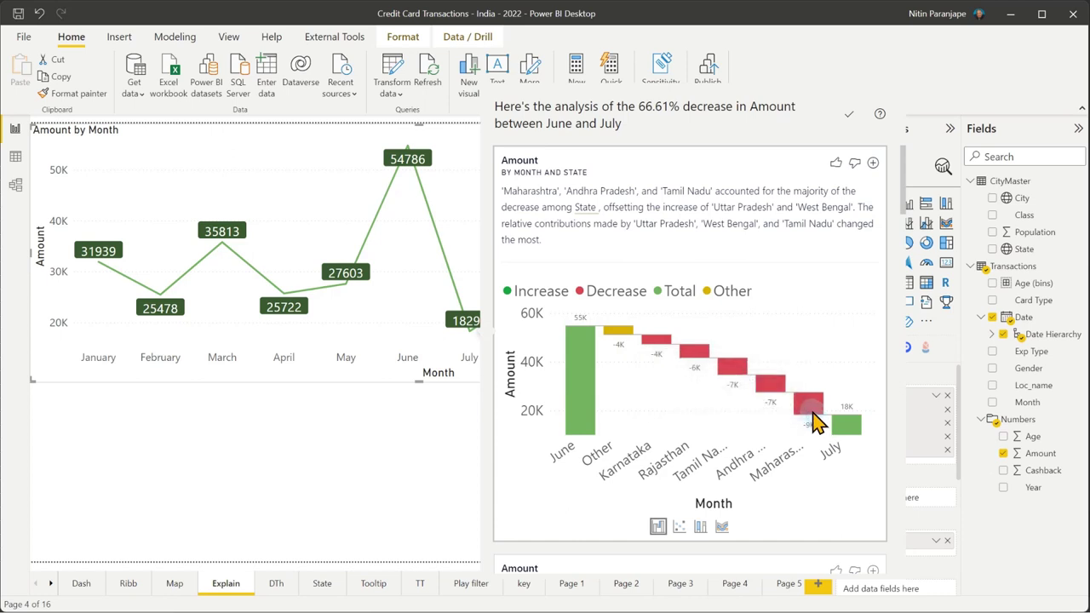
{"action": "mouse_move", "coordinate": [814, 421]}
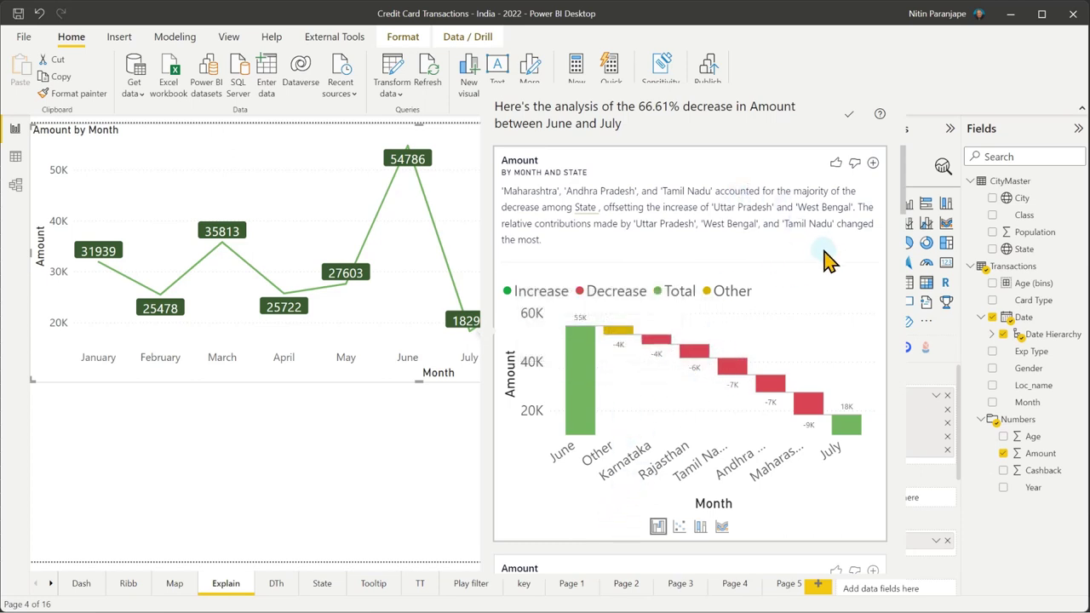
{"action": "scroll", "coordinate": [832, 262], "scroll_direction": "down", "scroll_amount": 5}
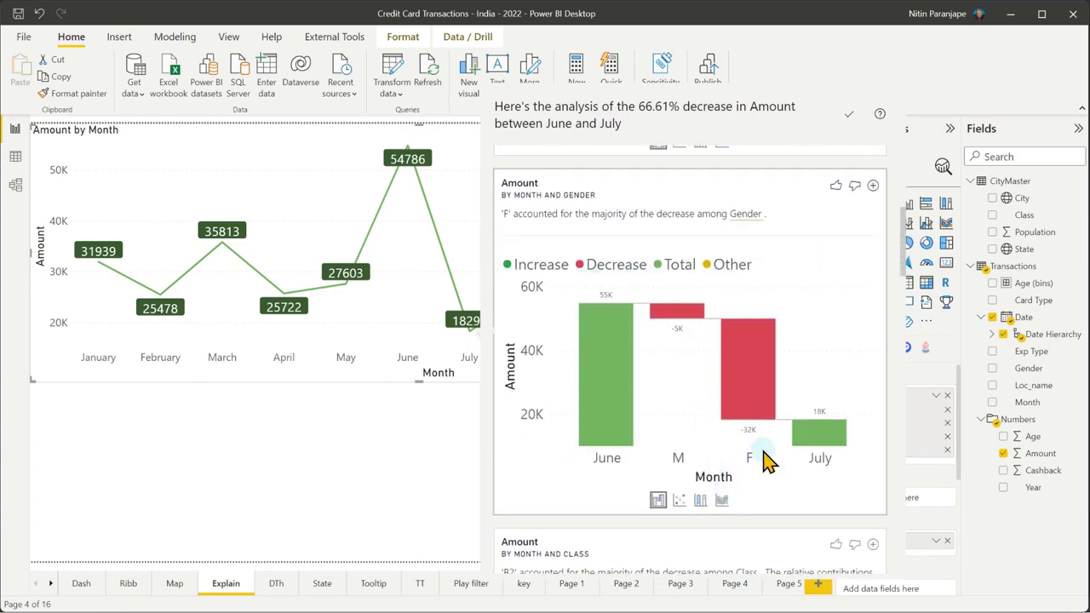
{"action": "mouse_move", "coordinate": [764, 415]}
{"action": "scroll", "coordinate": [762, 414], "scroll_direction": "down", "scroll_amount": 5}
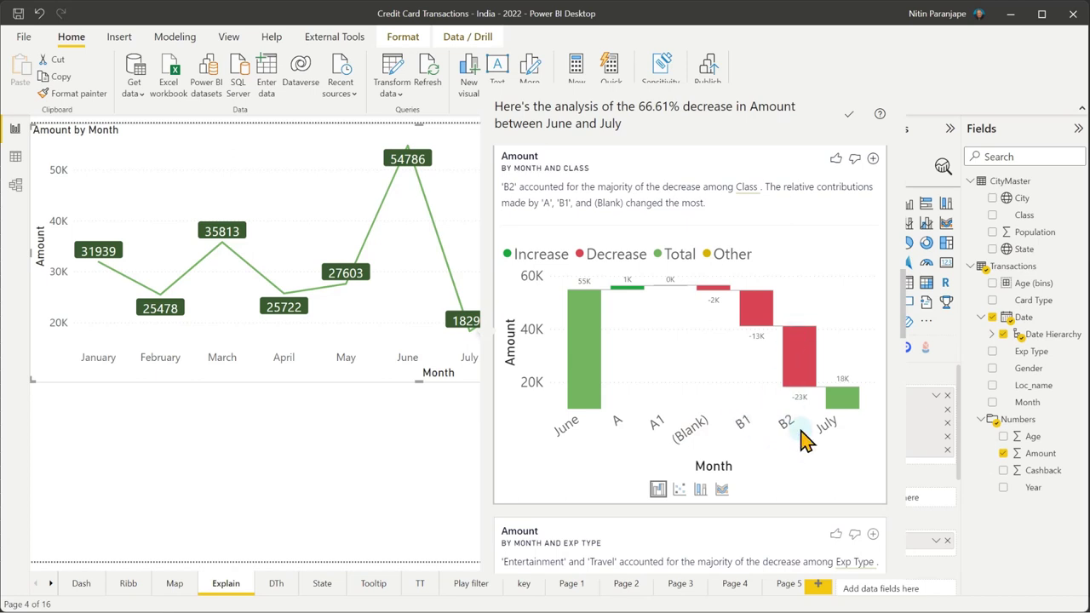
{"action": "scroll", "coordinate": [805, 439], "scroll_direction": "down", "scroll_amount": 6}
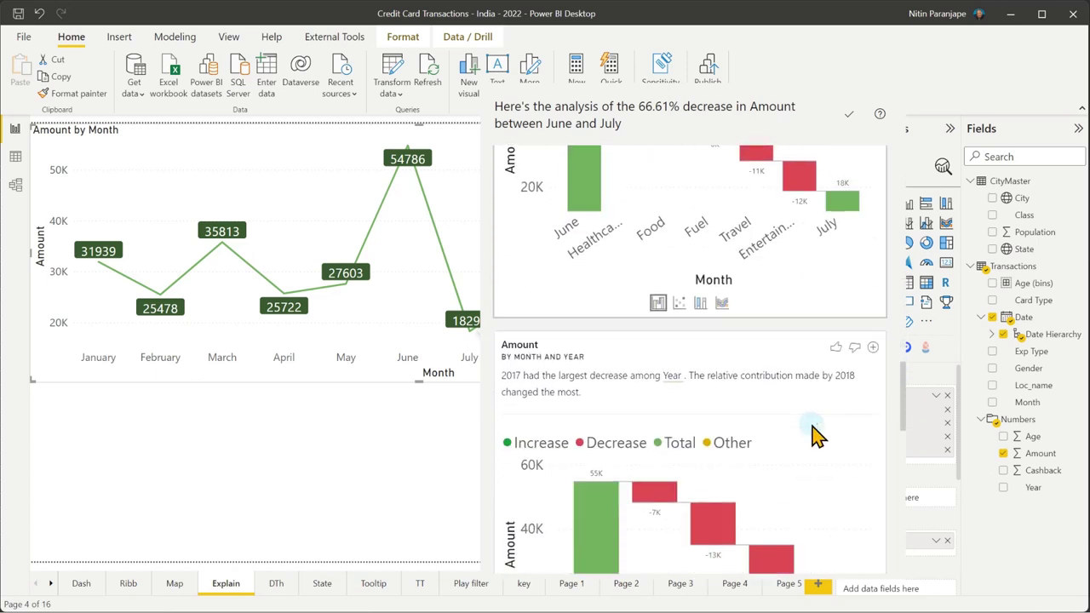
{"action": "scroll", "coordinate": [813, 436], "scroll_direction": "down", "scroll_amount": 5}
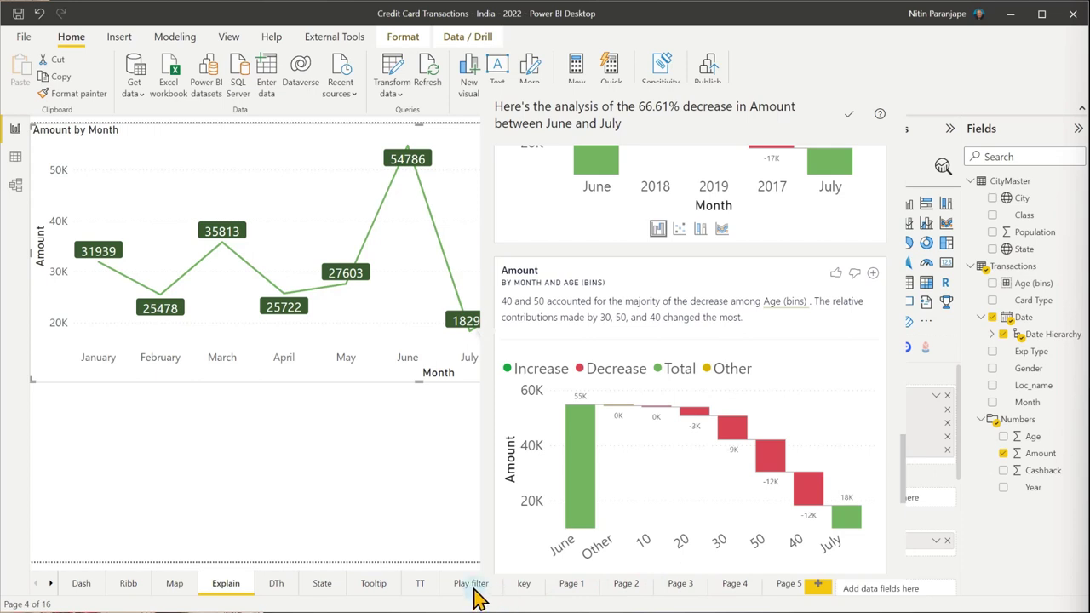
View the Amount by Exp Type chart in Focus mode on the Dash page
{"action": "left_click", "coordinate": [375, 589]}
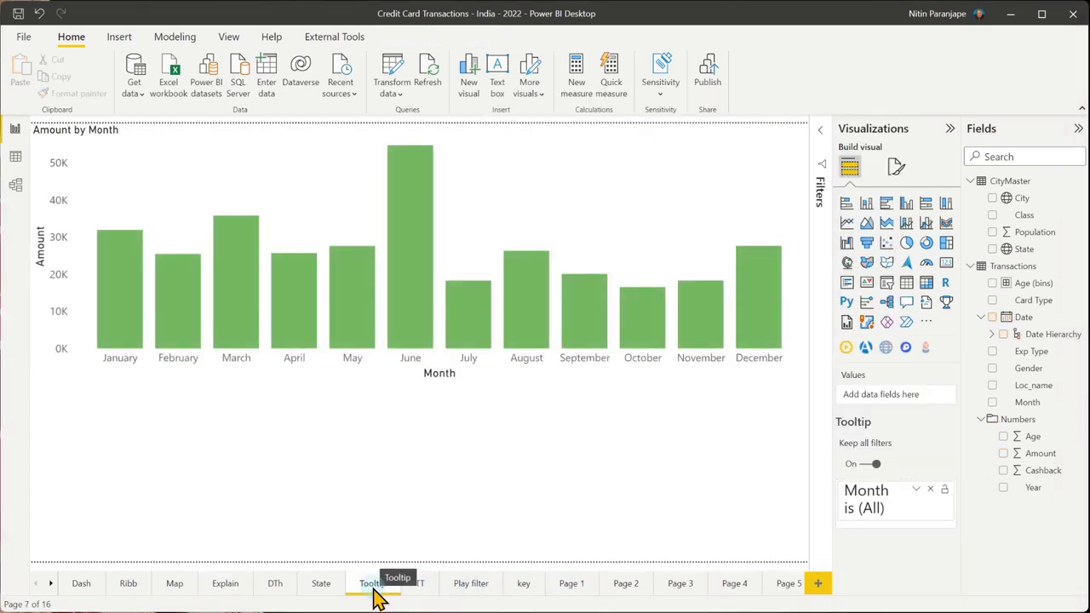
{"action": "left_click", "coordinate": [83, 584]}
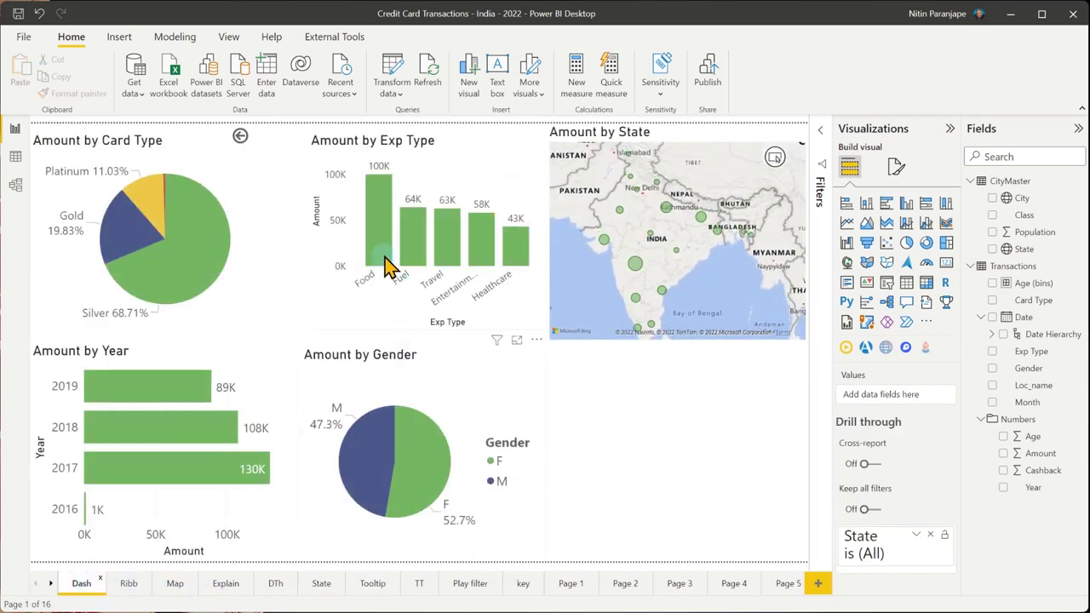
{"action": "mouse_move", "coordinate": [387, 267]}
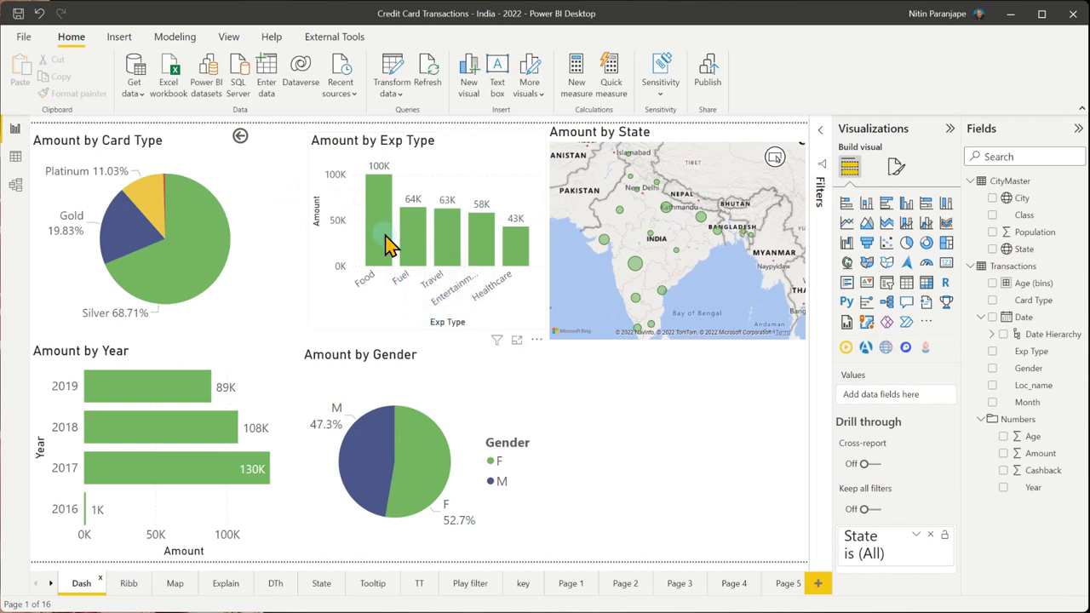
{"action": "left_click", "coordinate": [517, 341]}
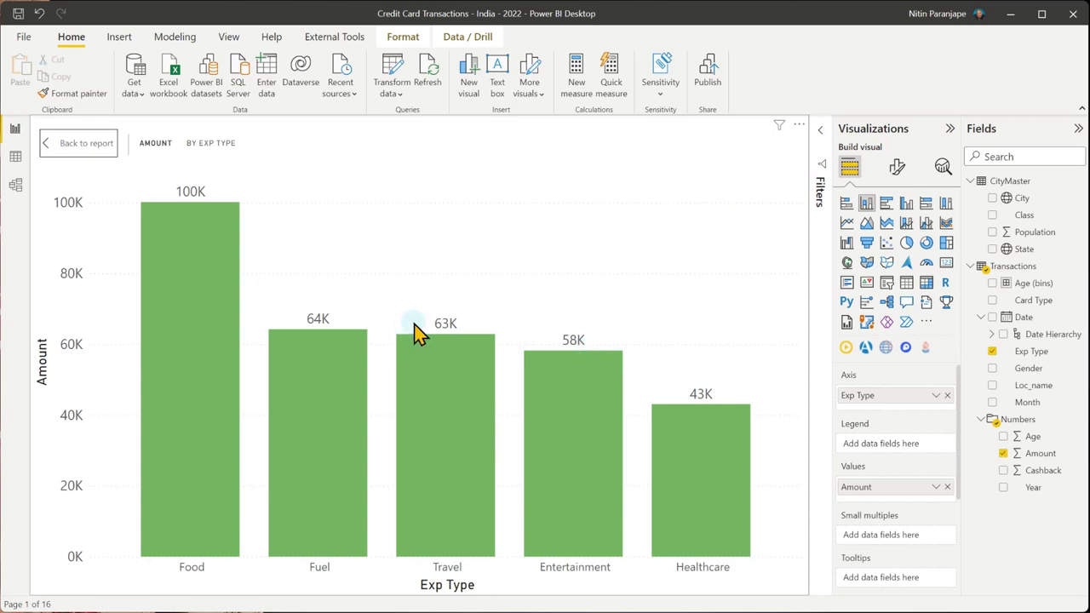
{"action": "mouse_move", "coordinate": [463, 397]}
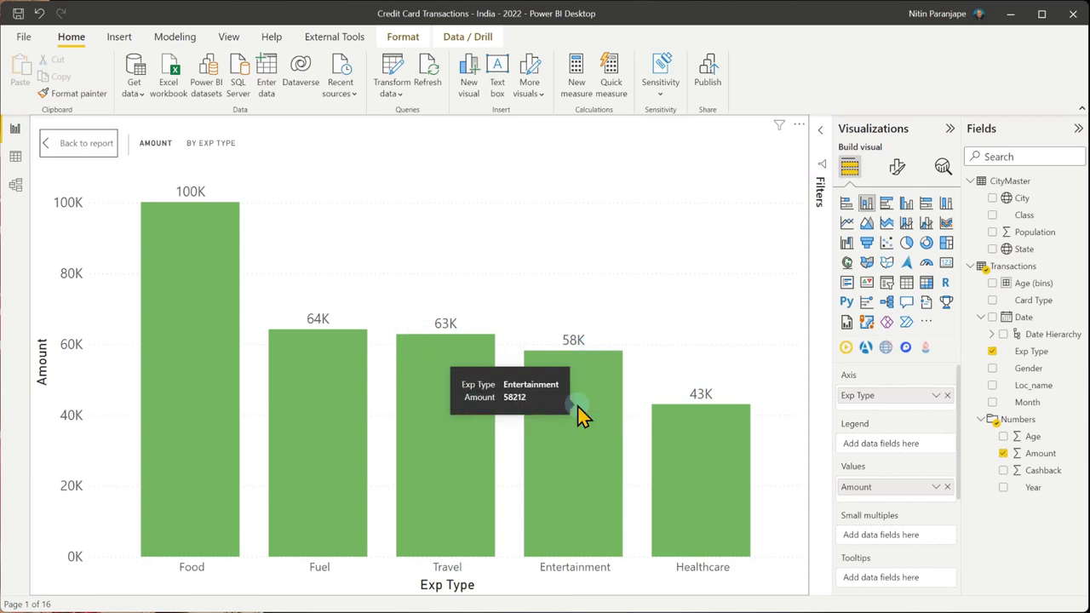
{"action": "mouse_move", "coordinate": [682, 422]}
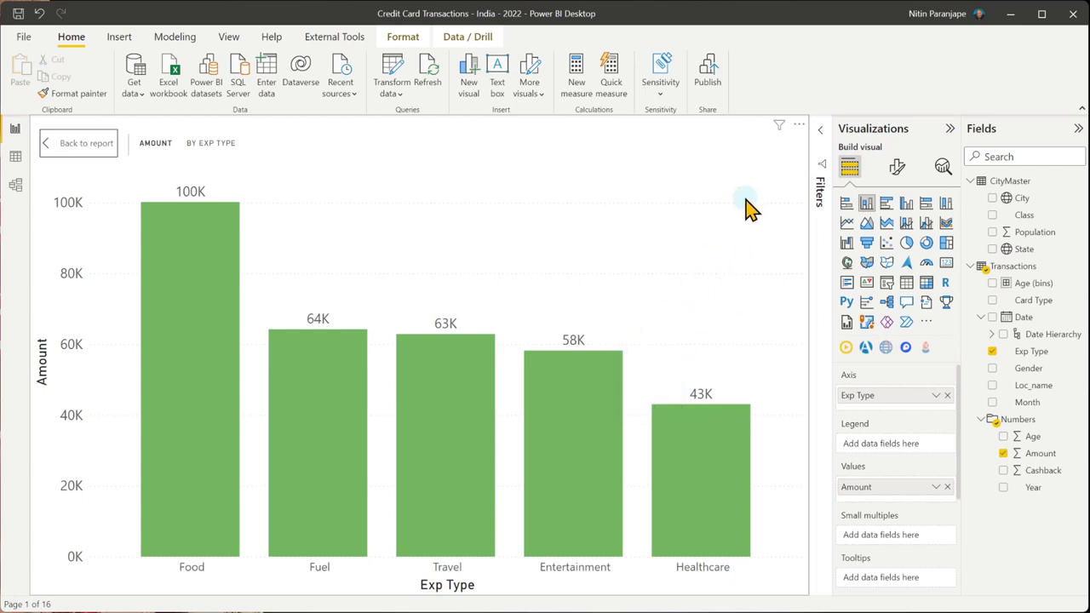
Return to the full Dash report and open the Tooltip page
{"action": "left_click", "coordinate": [86, 143]}
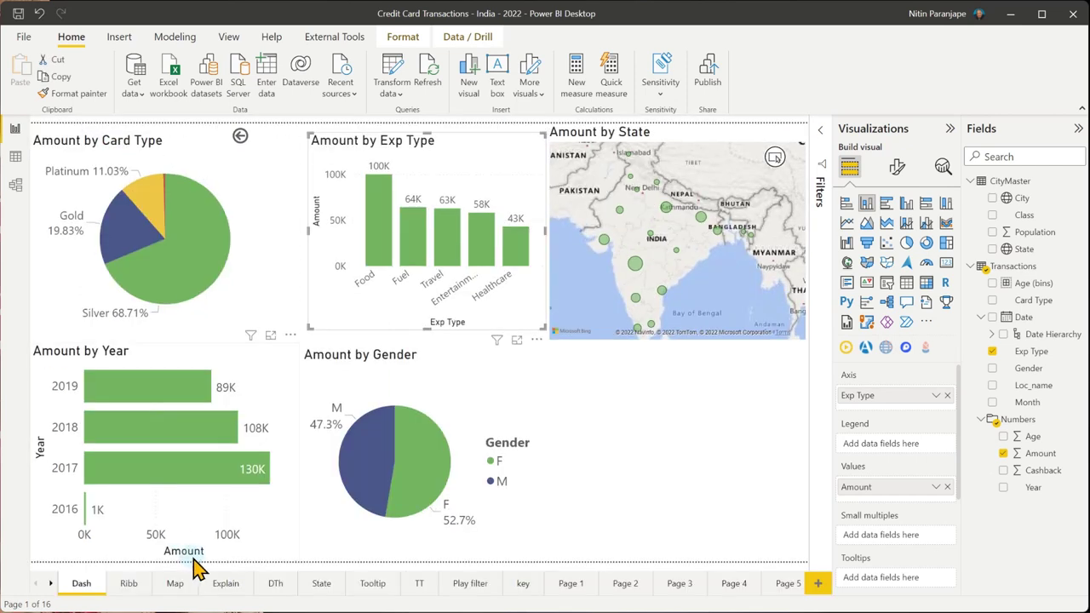
{"action": "left_click", "coordinate": [370, 585]}
{"action": "left_click", "coordinate": [129, 474]}
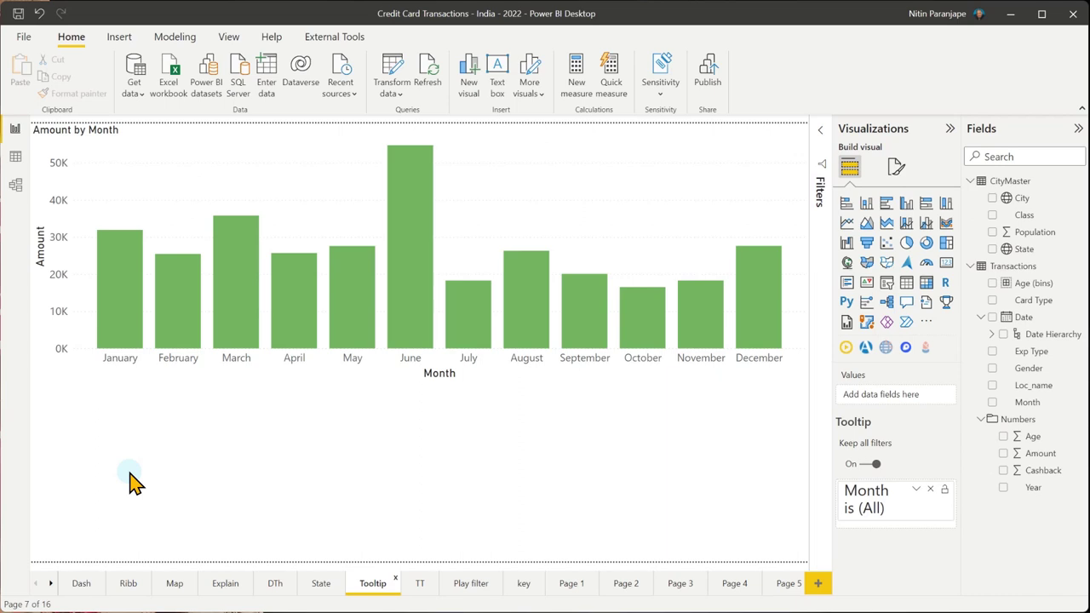
Turn on value labels for the Amount by Month column chart
{"action": "left_click", "coordinate": [725, 379]}
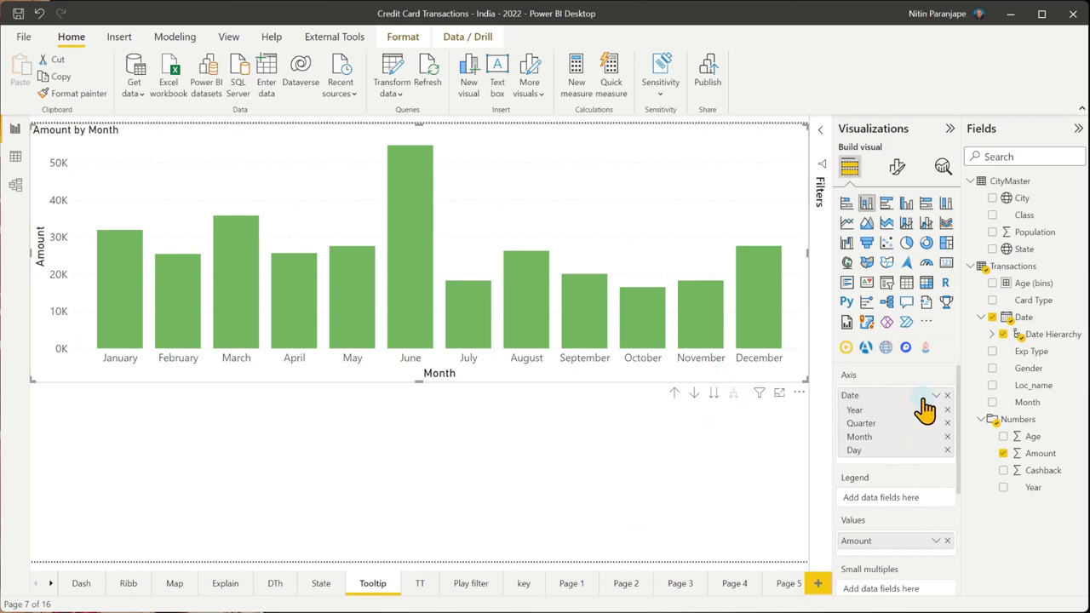
{"action": "left_click", "coordinate": [899, 168]}
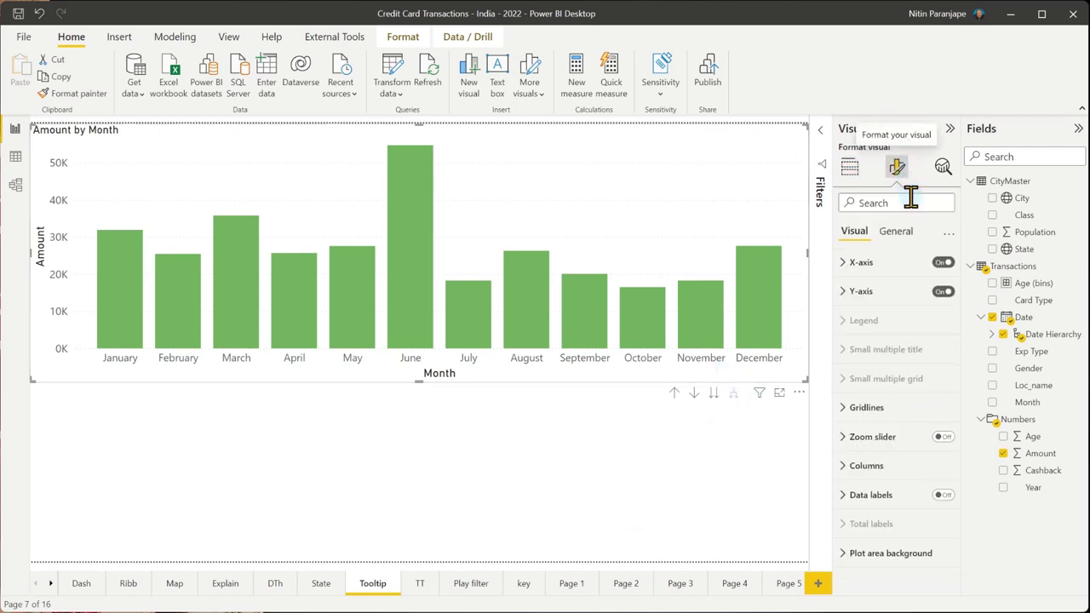
{"action": "left_click", "coordinate": [941, 494]}
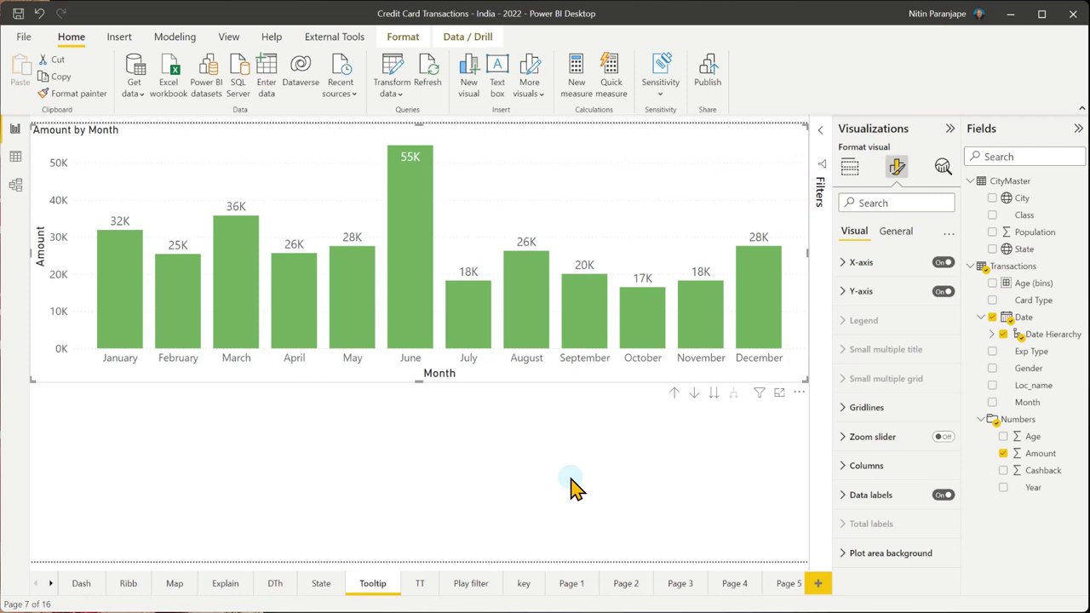
Preview the report-page tooltips over the bars, then collapse the Visualizations pane
{"action": "mouse_move", "coordinate": [339, 295]}
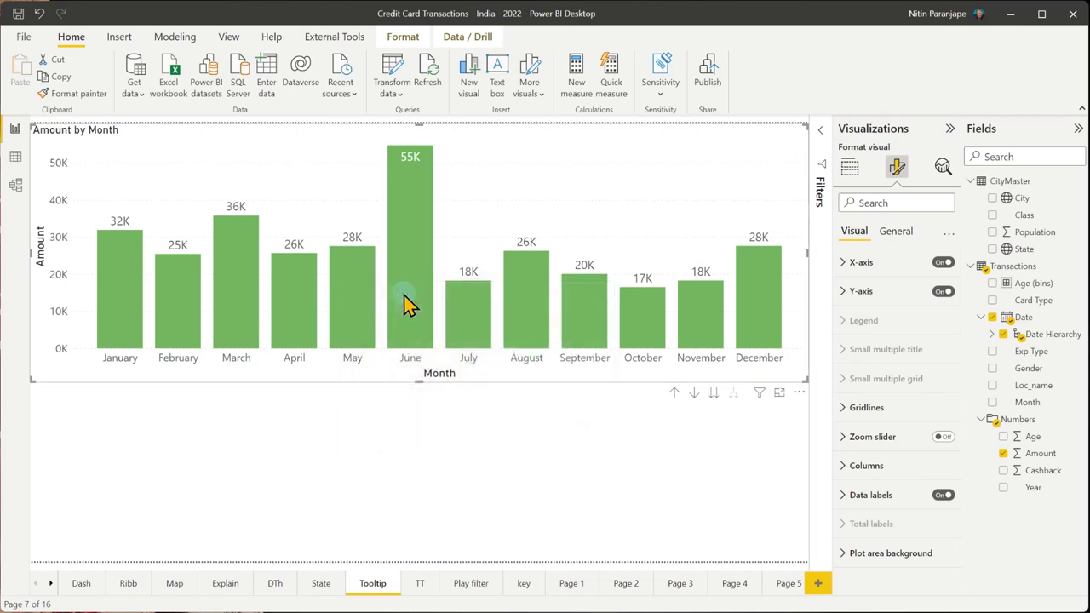
{"action": "mouse_move", "coordinate": [406, 303]}
{"action": "mouse_move", "coordinate": [184, 349]}
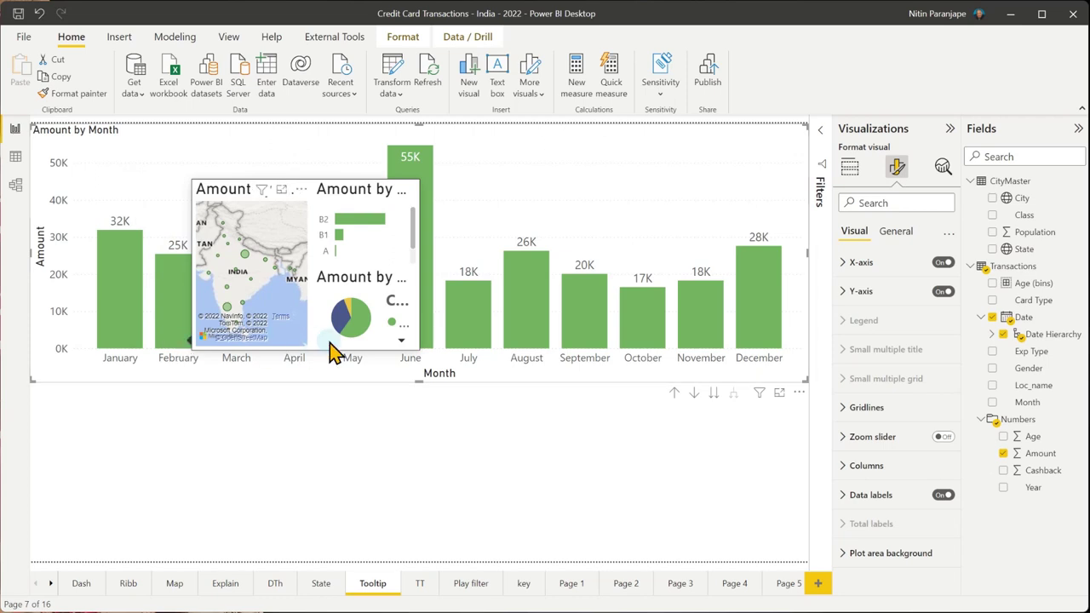
{"action": "mouse_move", "coordinate": [457, 336]}
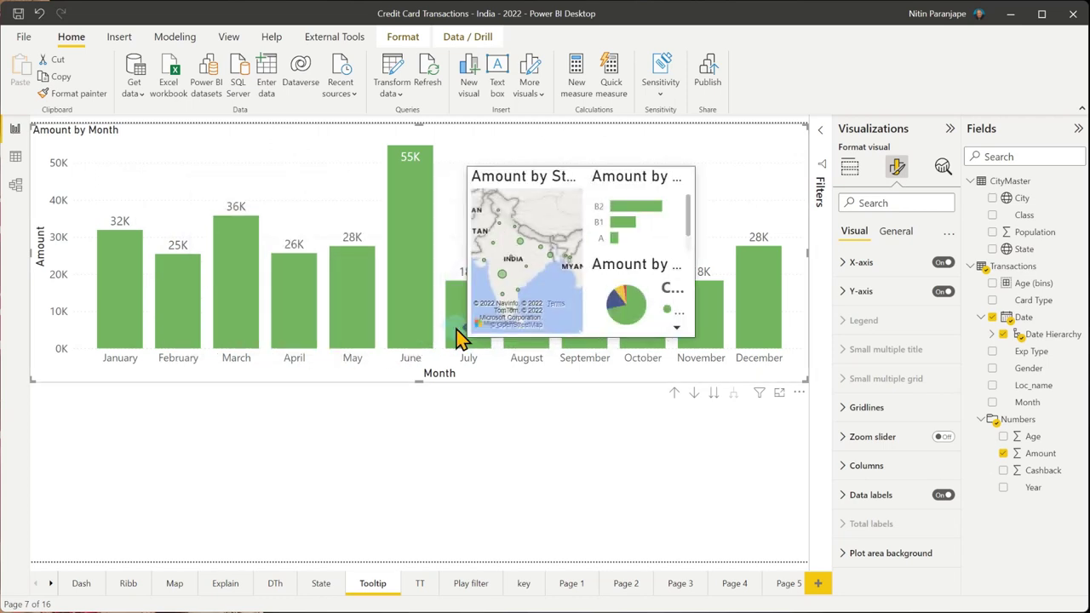
{"action": "mouse_move", "coordinate": [761, 344]}
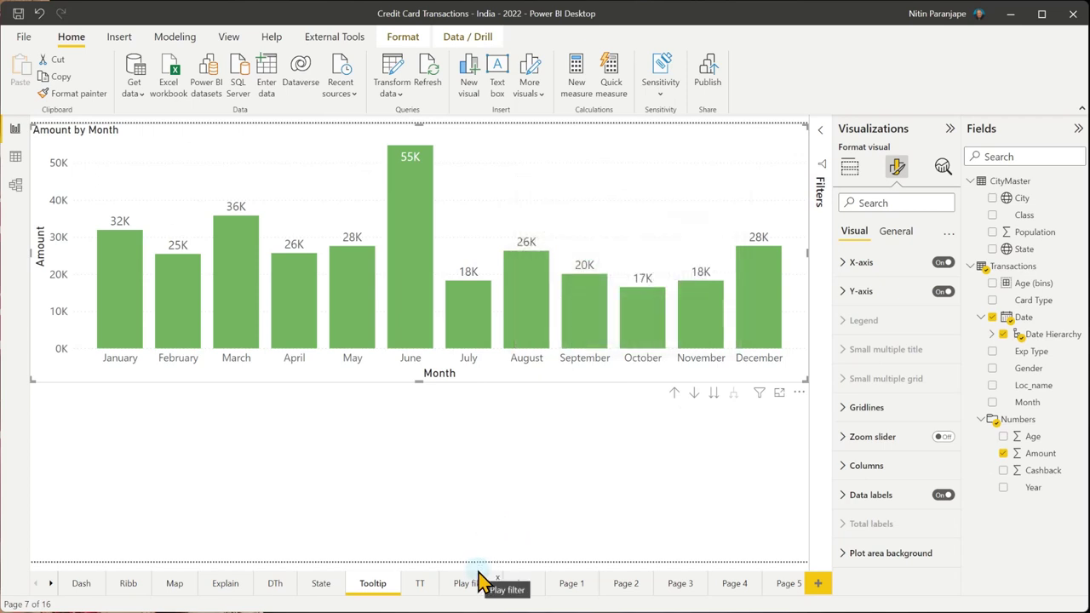
{"action": "left_click", "coordinate": [950, 129]}
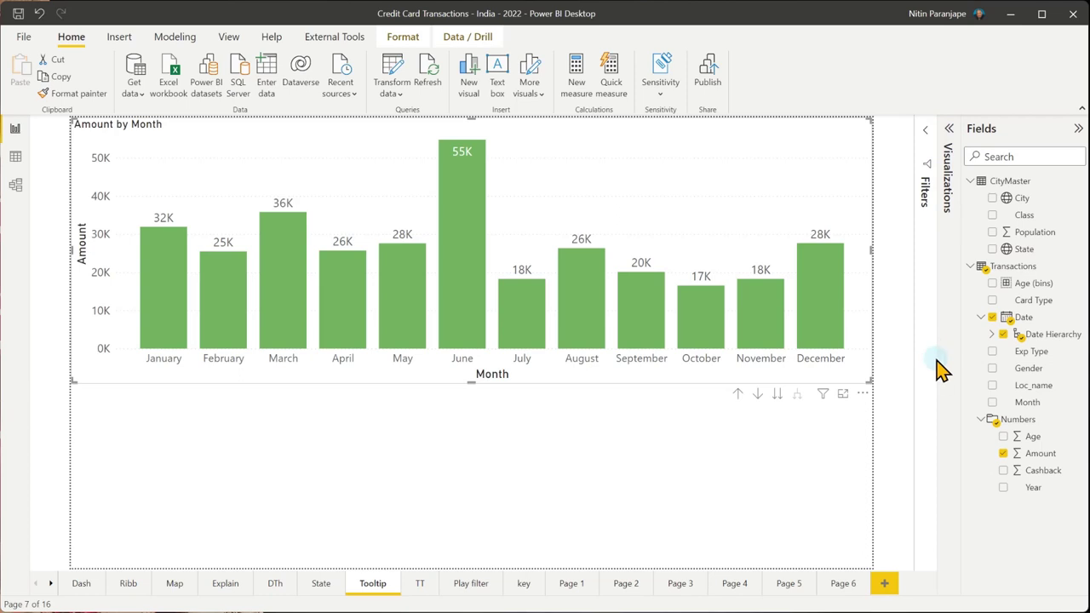
On Page 6, replace the Q&A visual with a decomposition tree enlarged to fill the page
{"action": "left_click", "coordinate": [843, 584]}
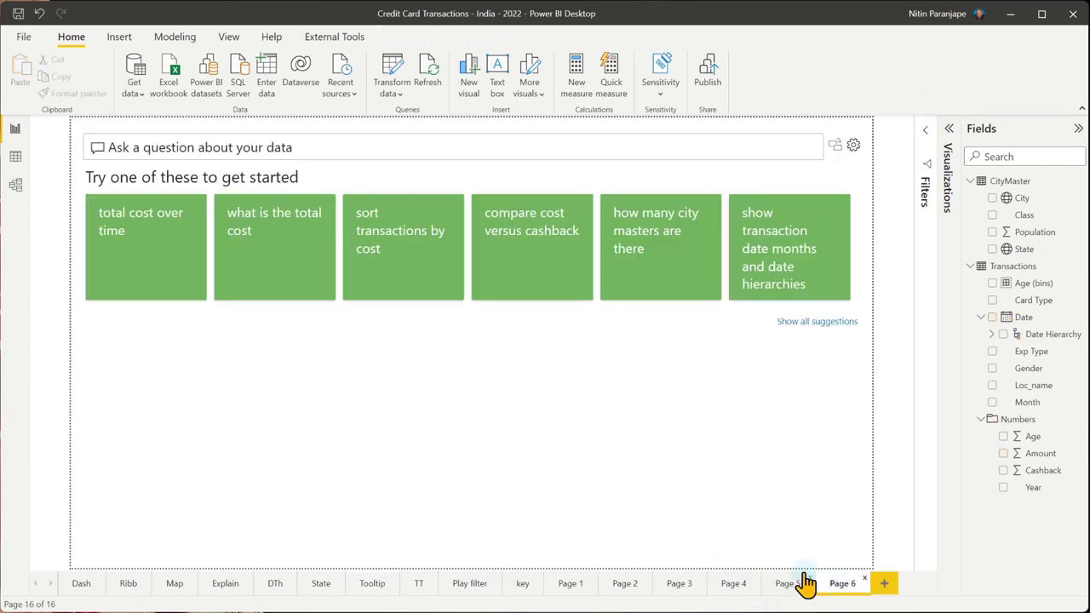
{"action": "key", "text": "Delete"}
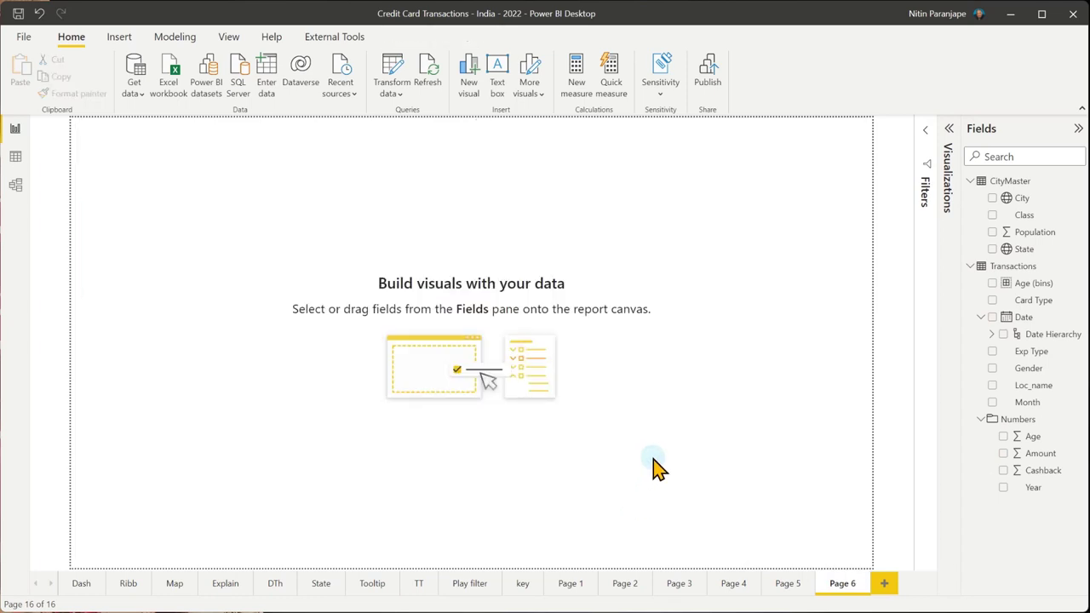
{"action": "left_click", "coordinate": [948, 129]}
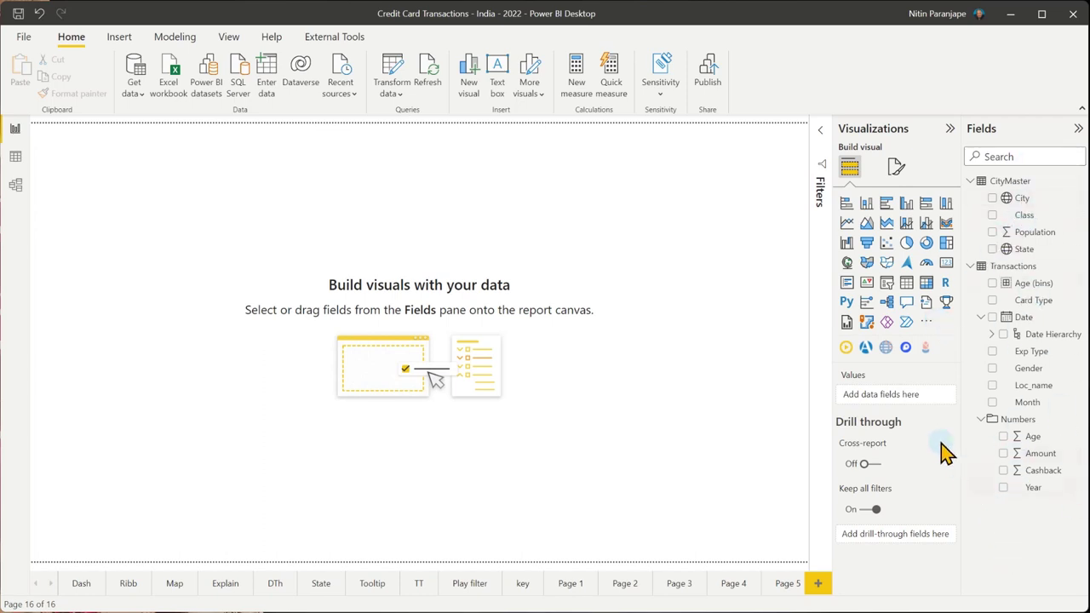
{"action": "left_click", "coordinate": [887, 303]}
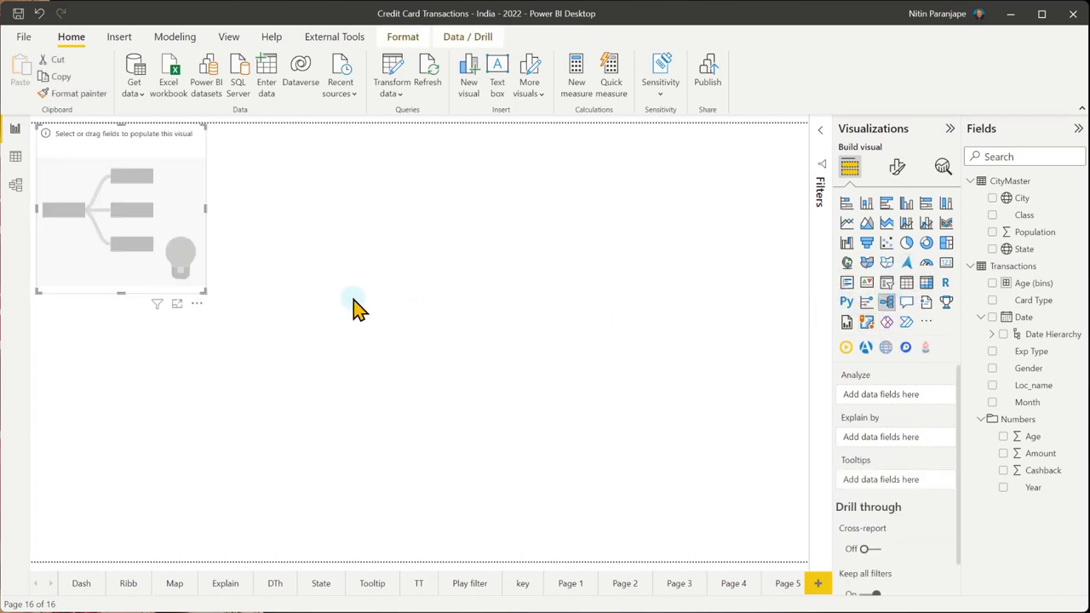
{"action": "left_click_drag", "start_coordinate": [204, 289], "coordinate": [864, 591]}
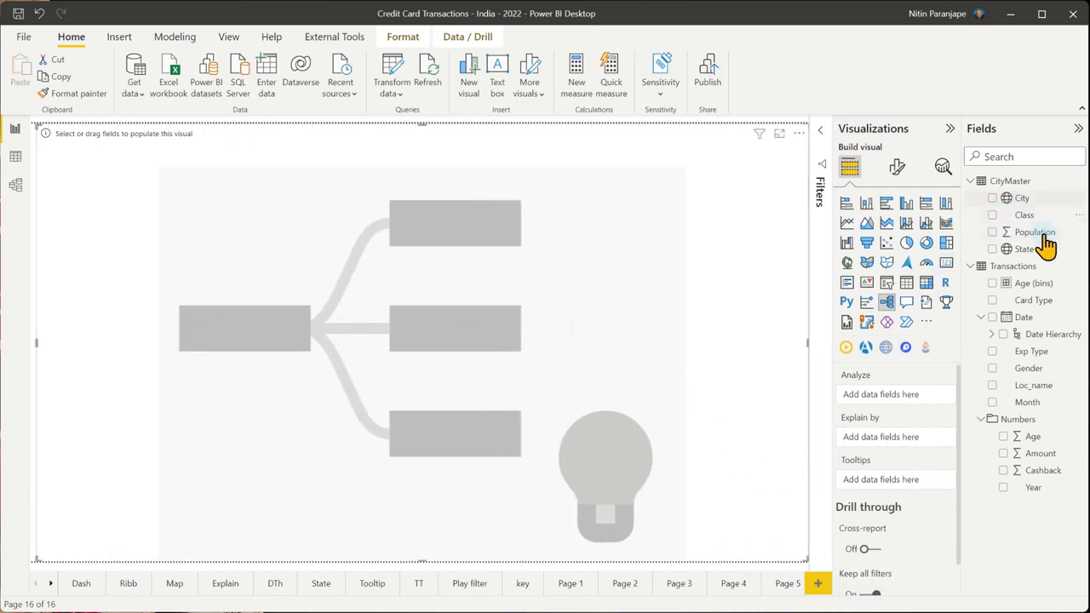
Analyze Amount, explained by Class, State, City, Card Type, Gender, Exp Type and Month
{"action": "left_click_drag", "start_coordinate": [1042, 454], "coordinate": [899, 391]}
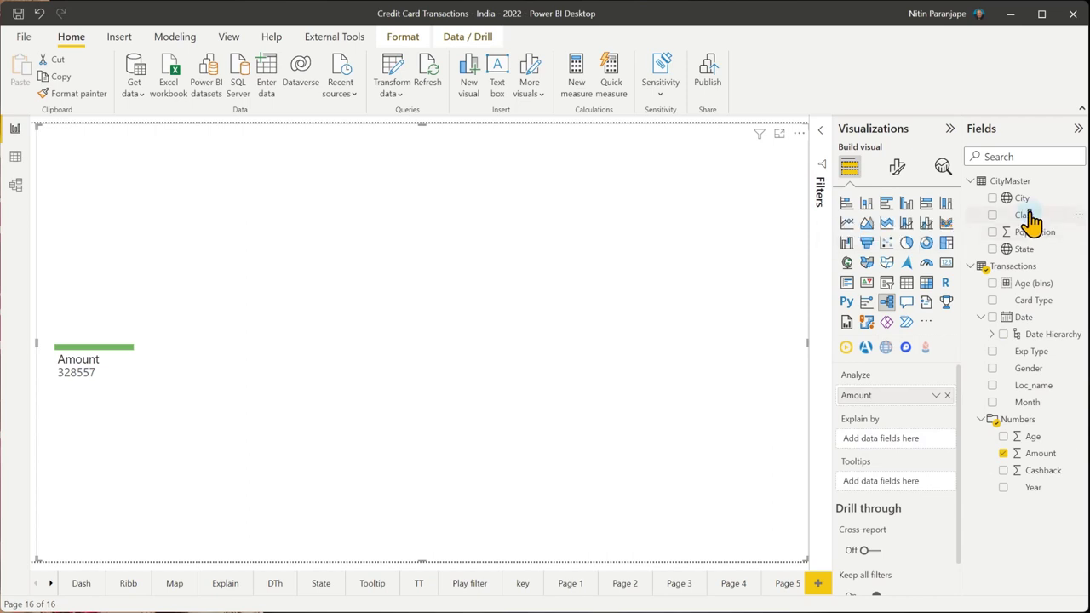
{"action": "left_click_drag", "start_coordinate": [1025, 216], "coordinate": [886, 439]}
{"action": "left_click_drag", "start_coordinate": [1024, 249], "coordinate": [902, 460]}
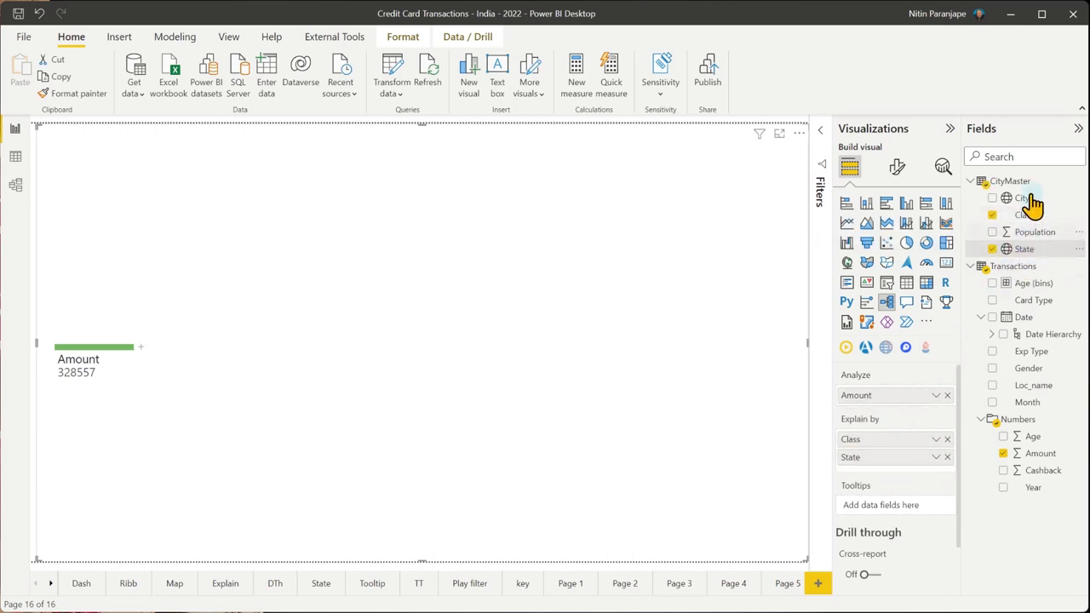
{"action": "left_click_drag", "start_coordinate": [1022, 197], "coordinate": [900, 478]}
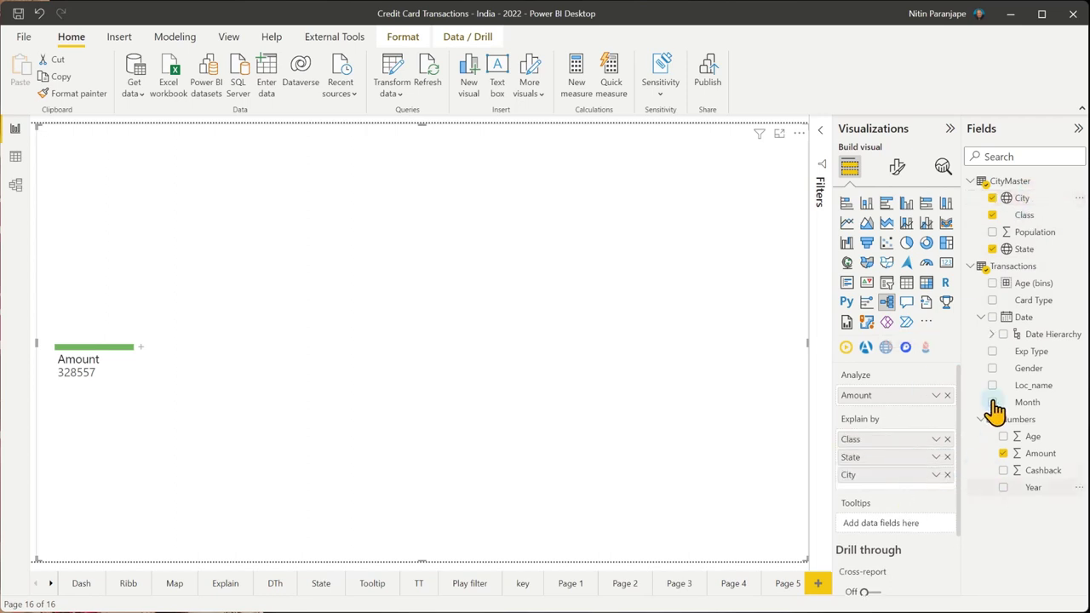
{"action": "left_click_drag", "start_coordinate": [1033, 302], "coordinate": [896, 488]}
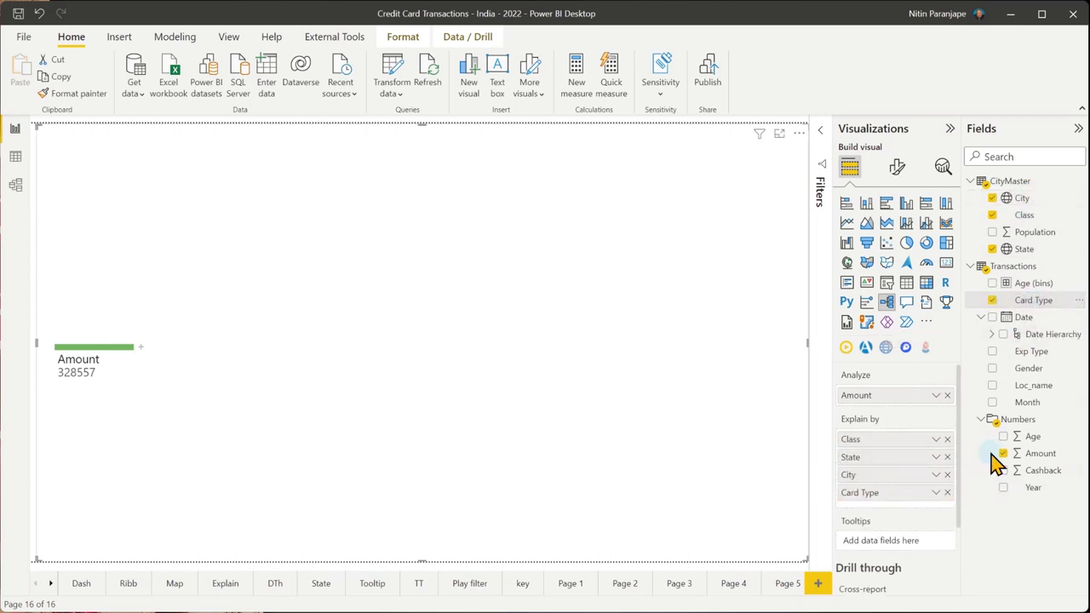
{"action": "left_click_drag", "start_coordinate": [1033, 373], "coordinate": [910, 501]}
{"action": "left_click_drag", "start_coordinate": [1024, 358], "coordinate": [882, 528]}
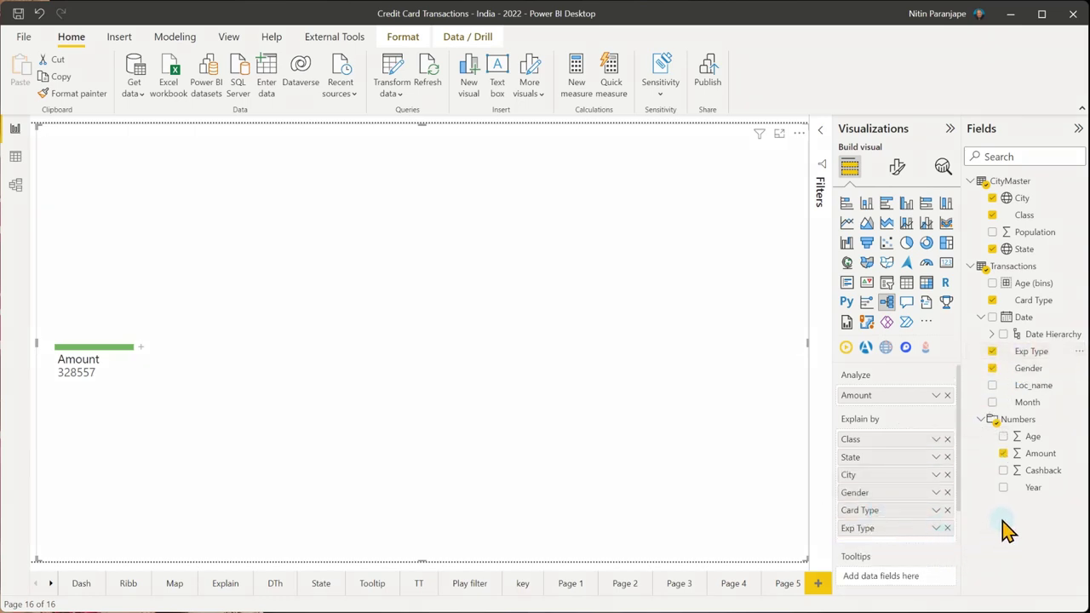
{"action": "left_click_drag", "start_coordinate": [1027, 402], "coordinate": [881, 519]}
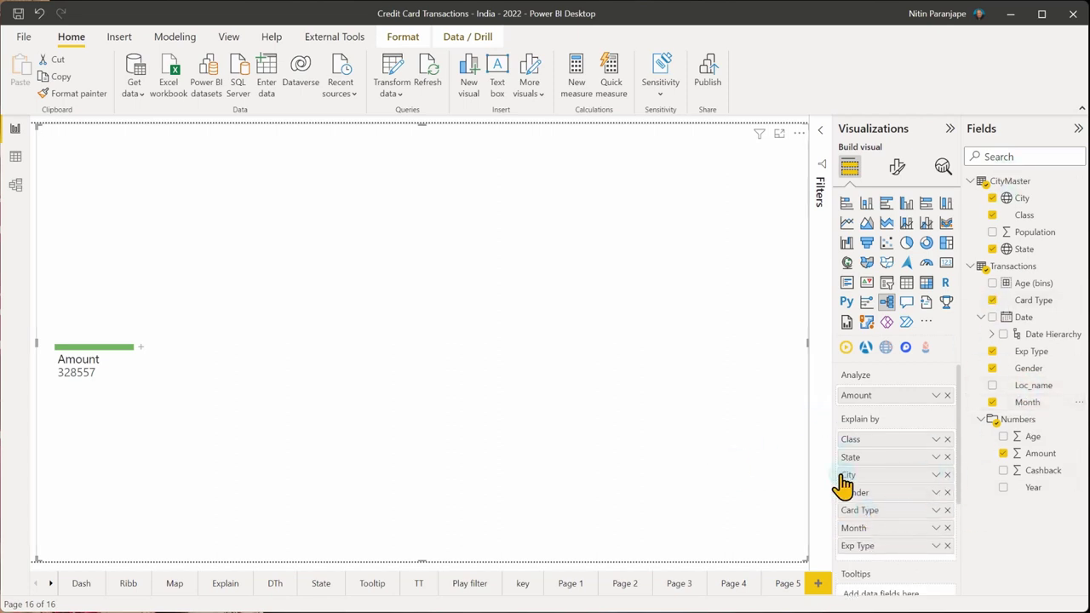
Split Amount by Class, B1 by Card Type, Silver by Gender, F by Exp Type, Food by City
{"action": "mouse_move", "coordinate": [128, 364]}
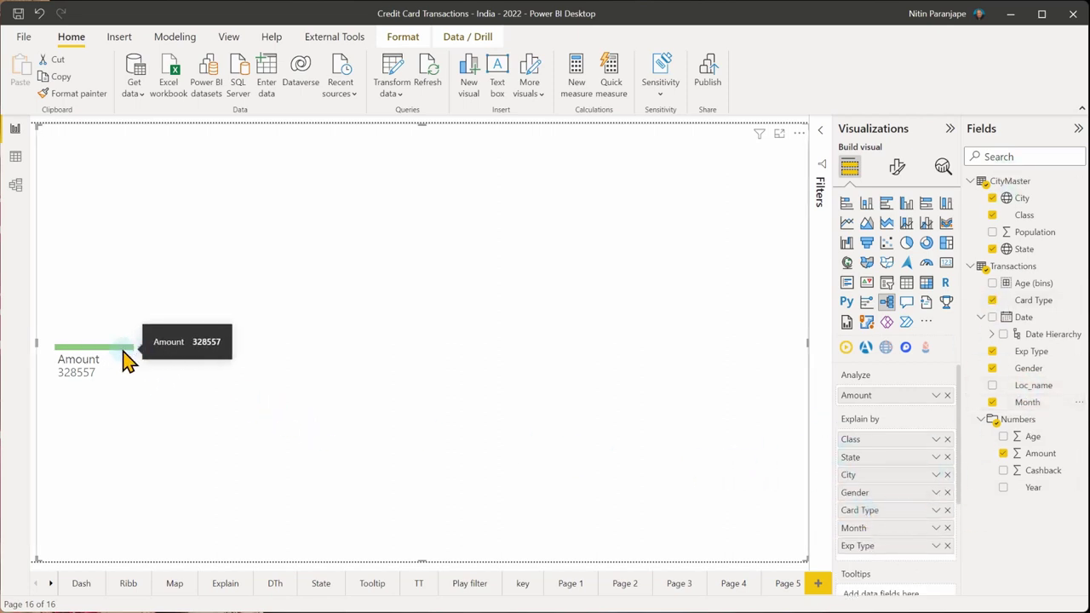
{"action": "left_click", "coordinate": [166, 374]}
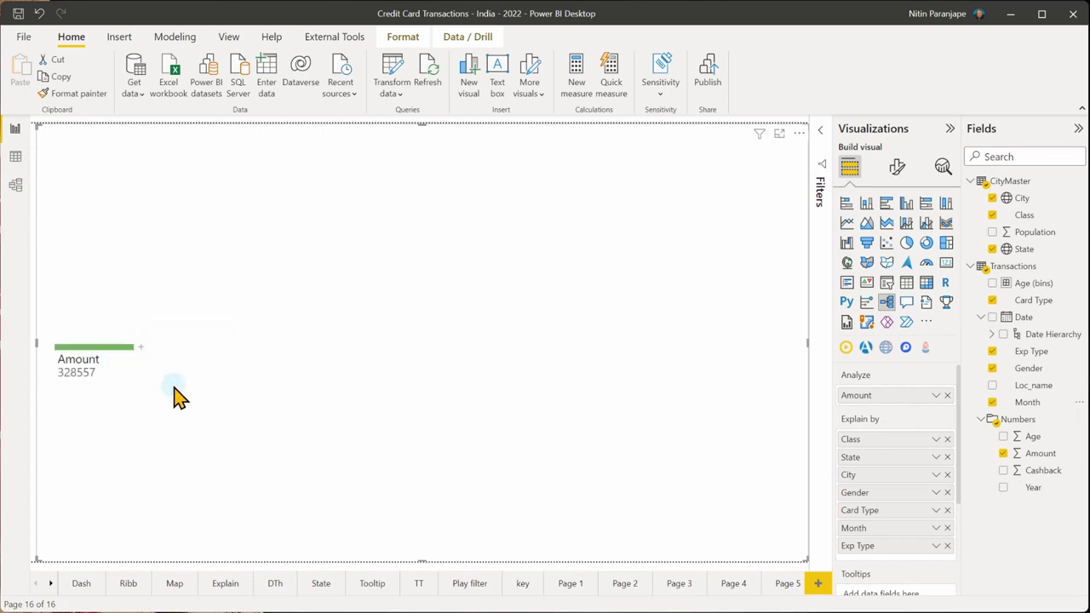
{"action": "left_click", "coordinate": [142, 350]}
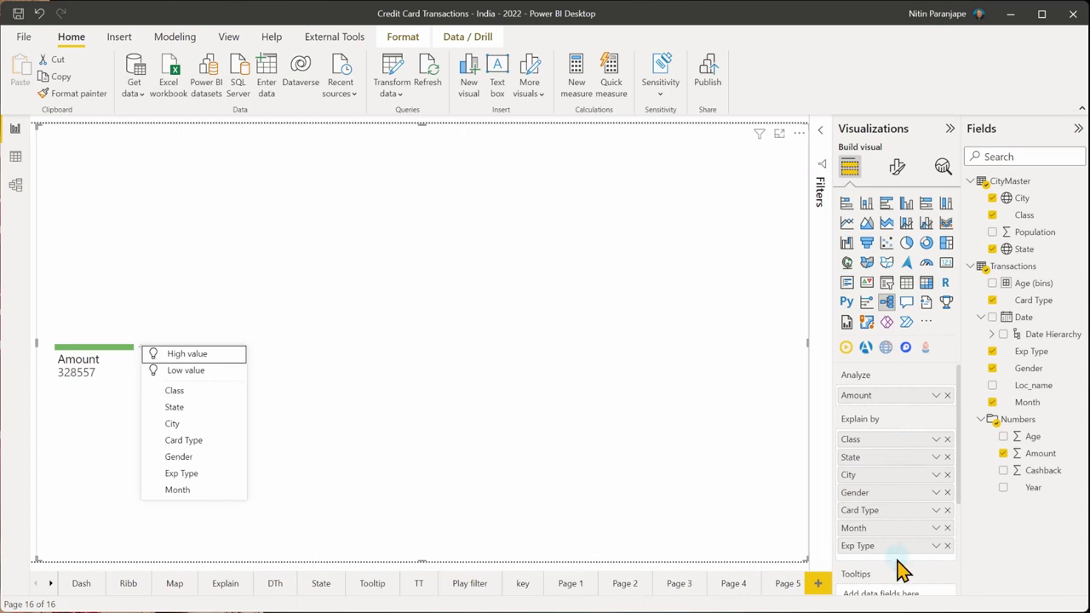
{"action": "left_click", "coordinate": [194, 391]}
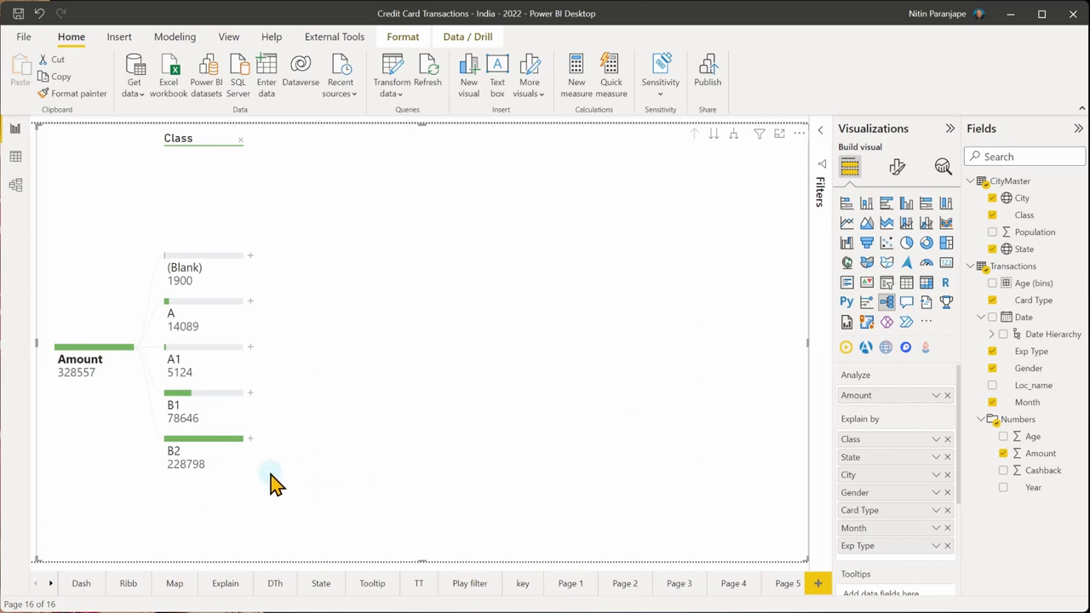
{"action": "left_click", "coordinate": [251, 394]}
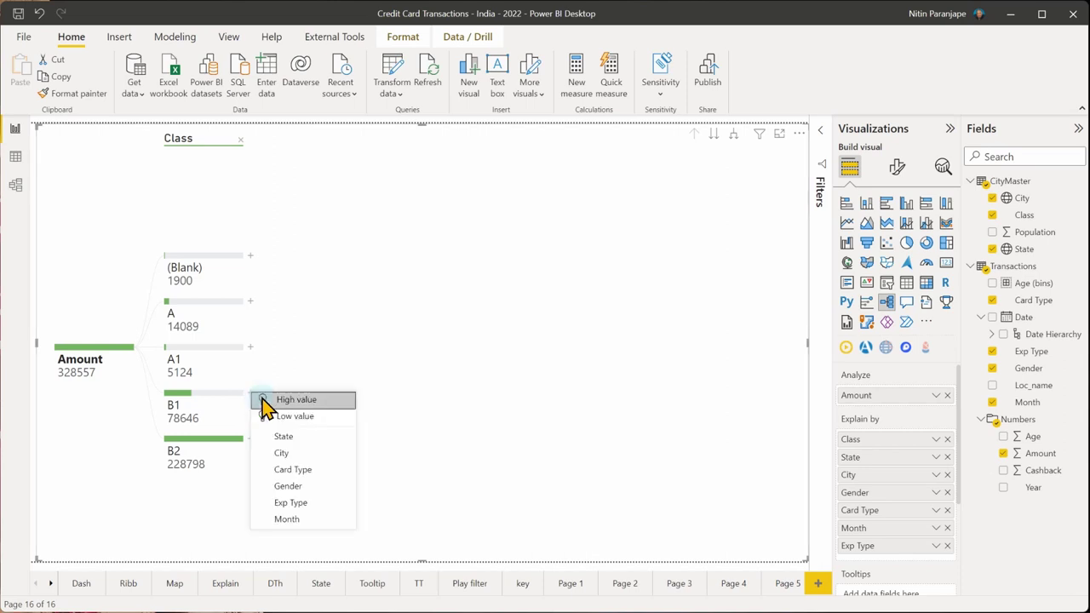
{"action": "left_click", "coordinate": [337, 470]}
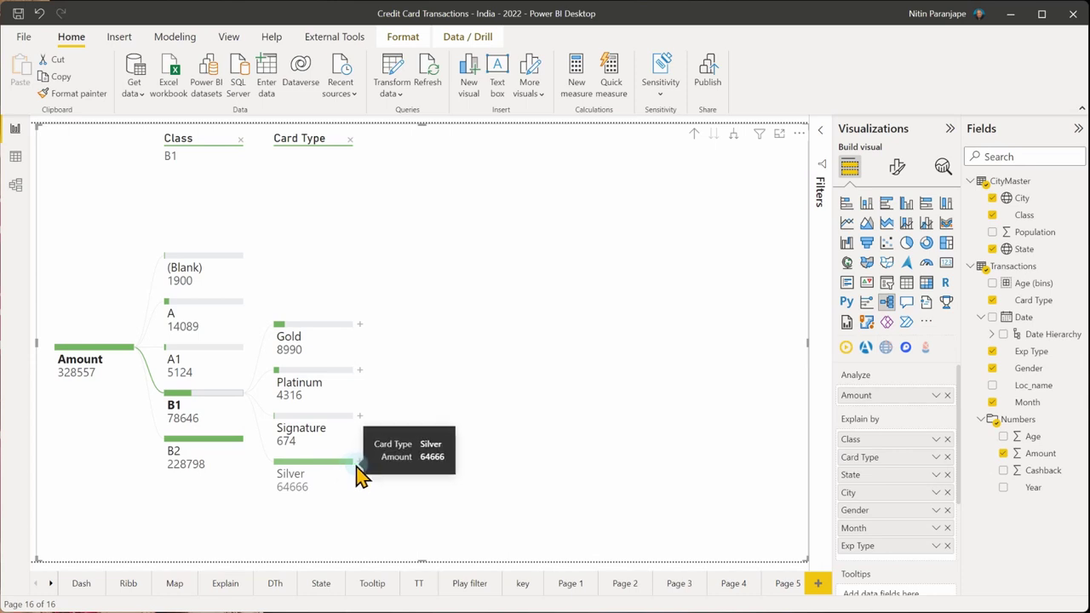
{"action": "left_click", "coordinate": [361, 462]}
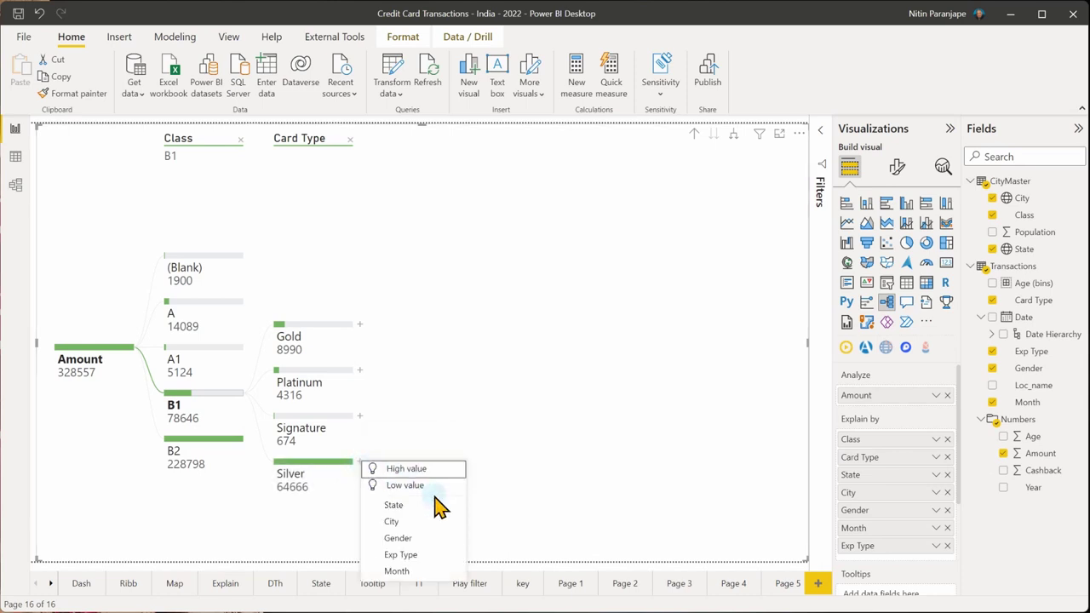
{"action": "left_click", "coordinate": [433, 540]}
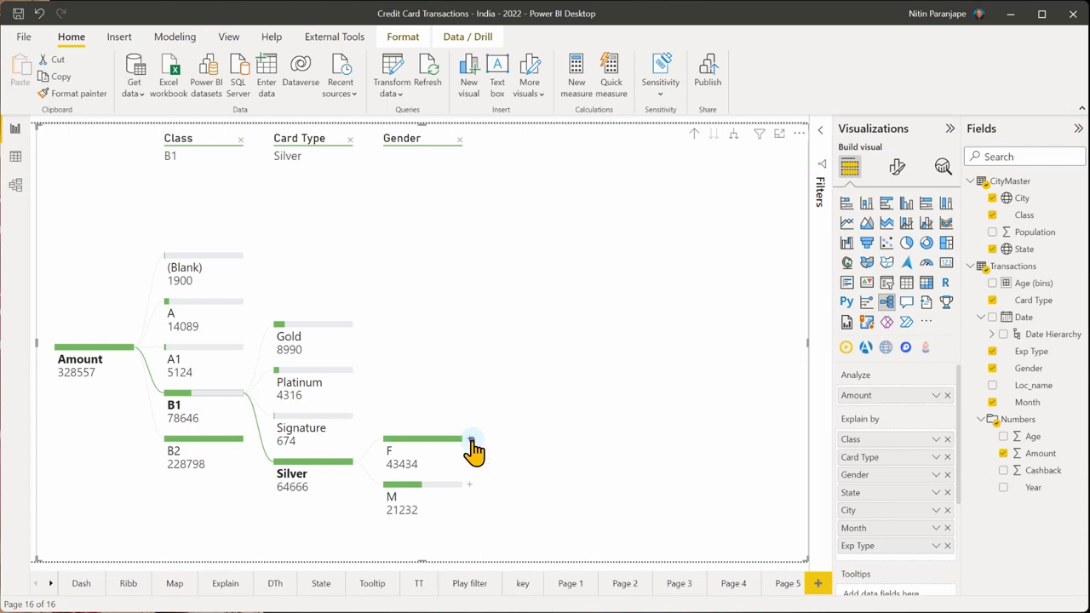
{"action": "left_click", "coordinate": [471, 441]}
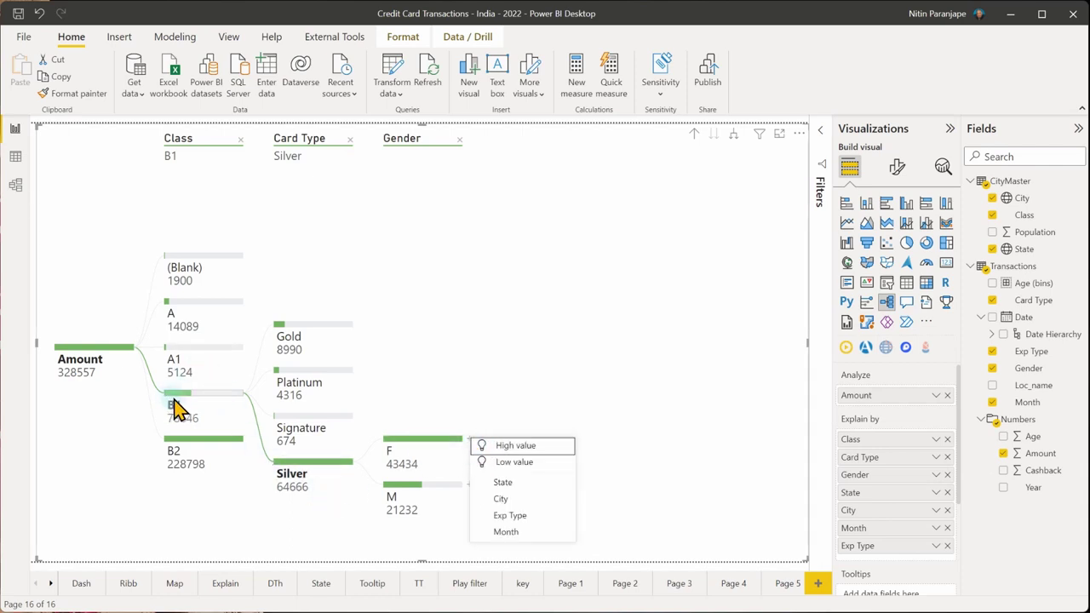
{"action": "left_click", "coordinate": [513, 516]}
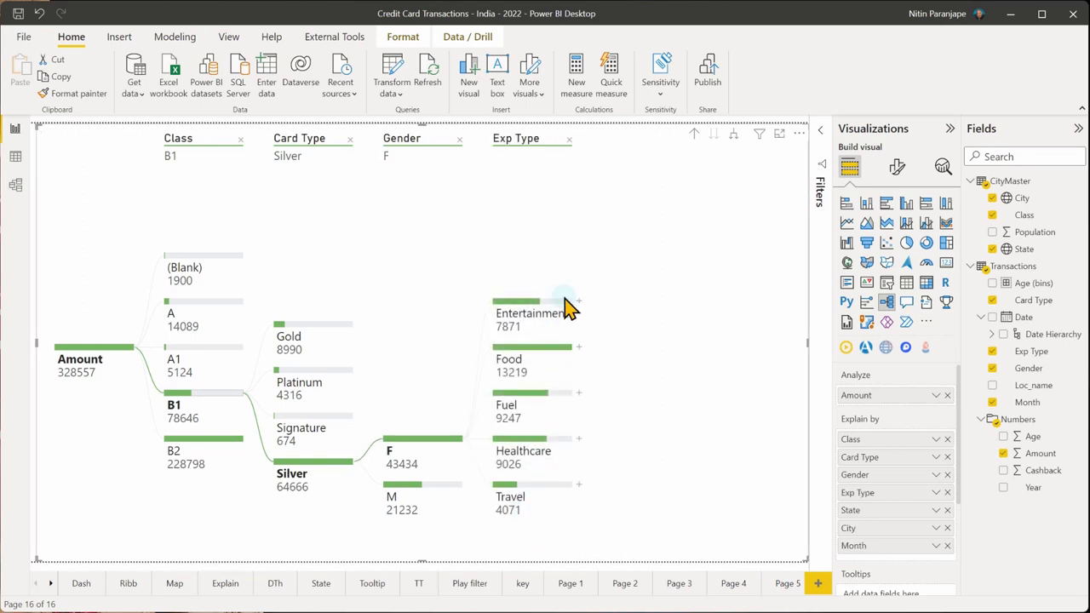
{"action": "left_click", "coordinate": [578, 347]}
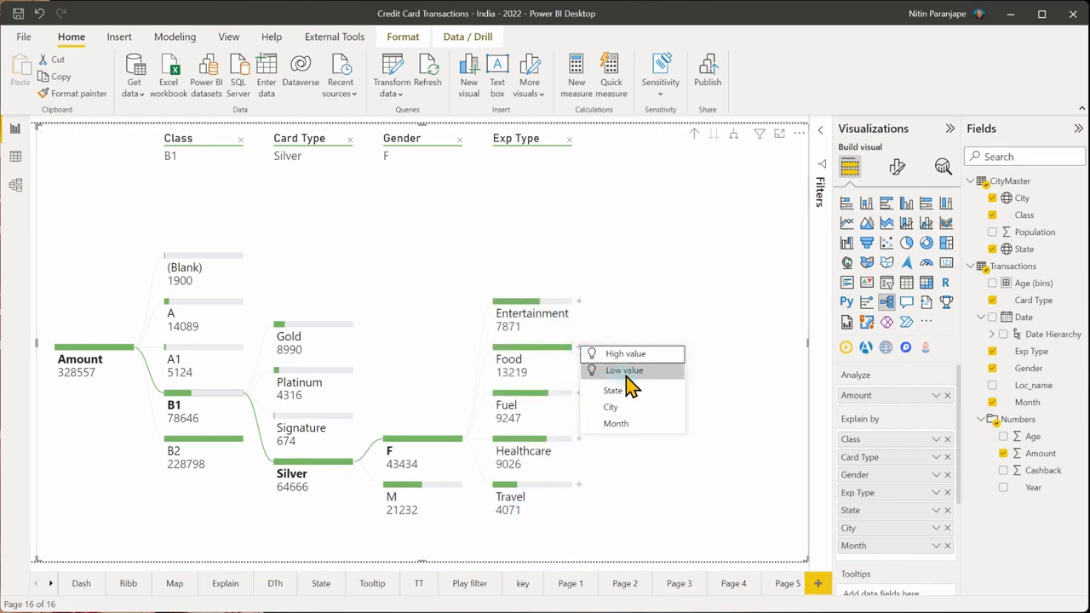
{"action": "left_click", "coordinate": [628, 414]}
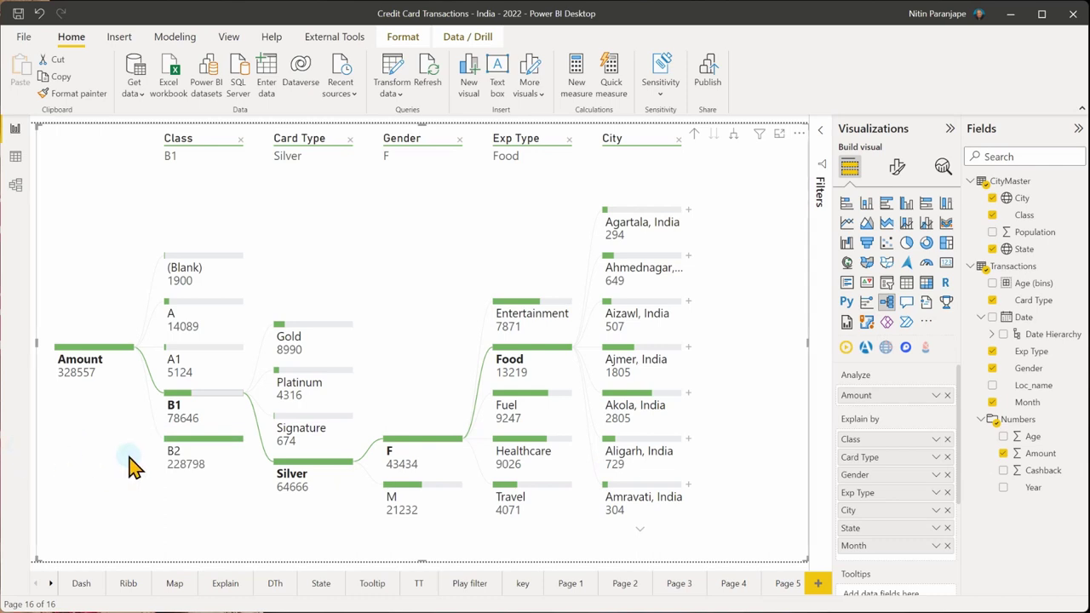
Switch the Class path between B2, A and B1, ending back on B2
{"action": "left_click", "coordinate": [183, 452]}
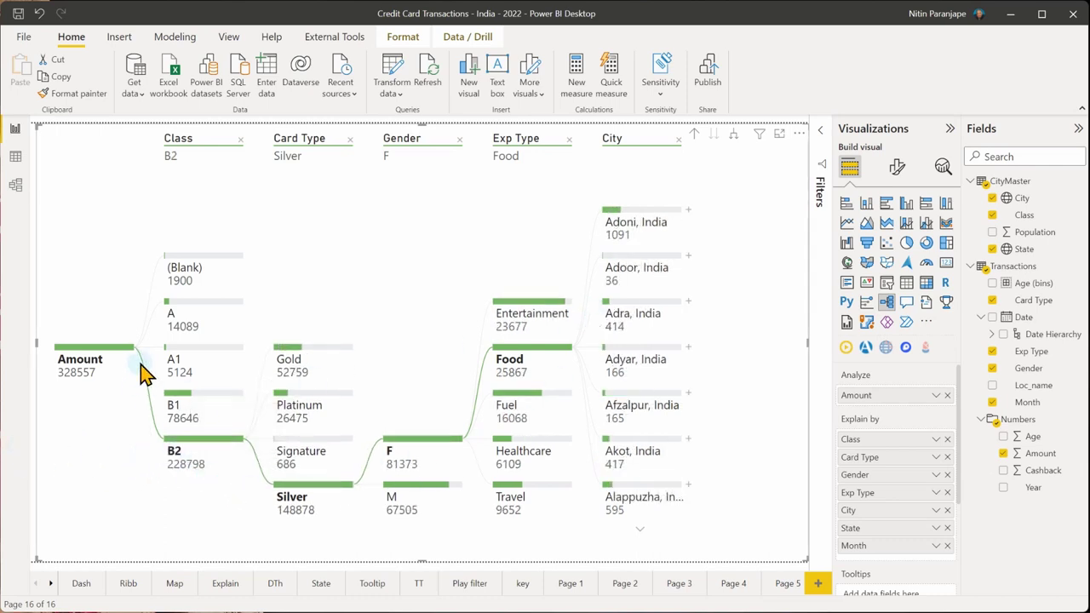
{"action": "left_click", "coordinate": [179, 315]}
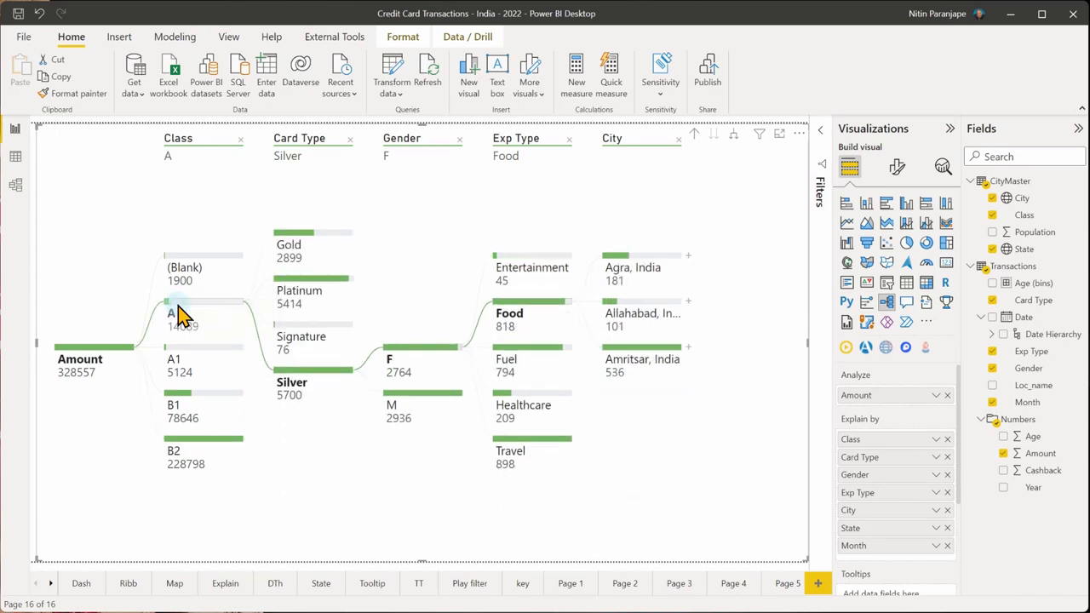
{"action": "left_click", "coordinate": [191, 421]}
{"action": "left_click", "coordinate": [194, 449]}
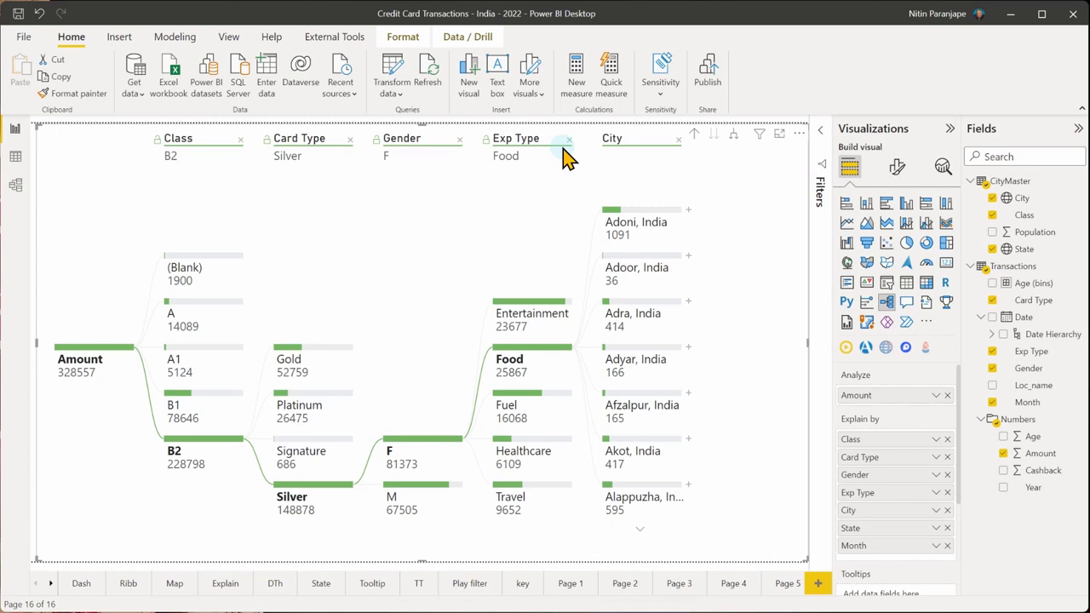
Remove the City, Exp Type, Gender, Card Type and Class levels, leaving only Amount
{"action": "left_click", "coordinate": [676, 140]}
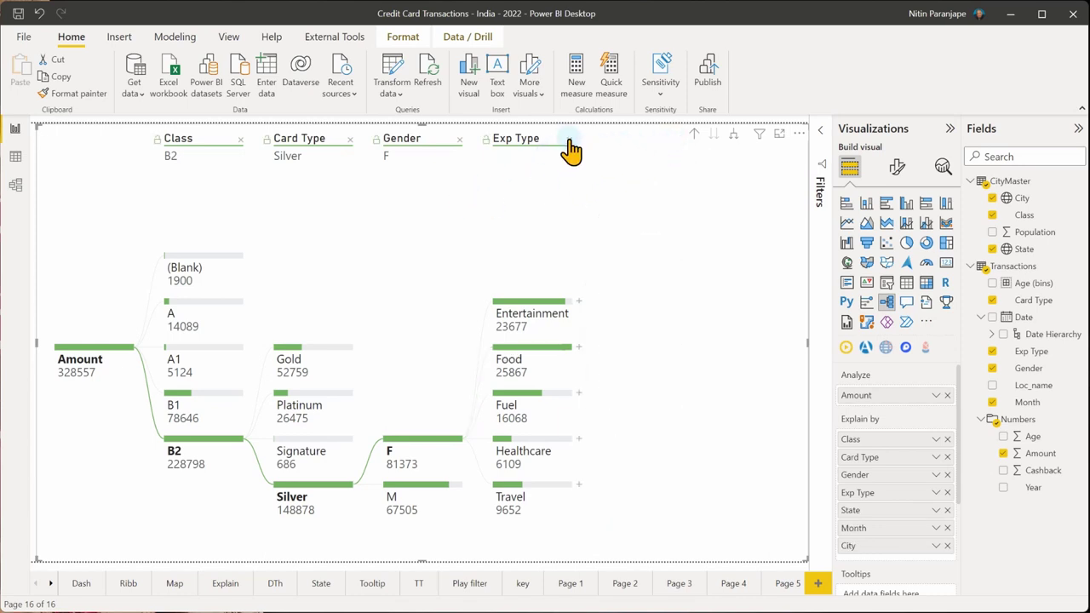
{"action": "left_click", "coordinate": [569, 140]}
{"action": "left_click", "coordinate": [457, 141]}
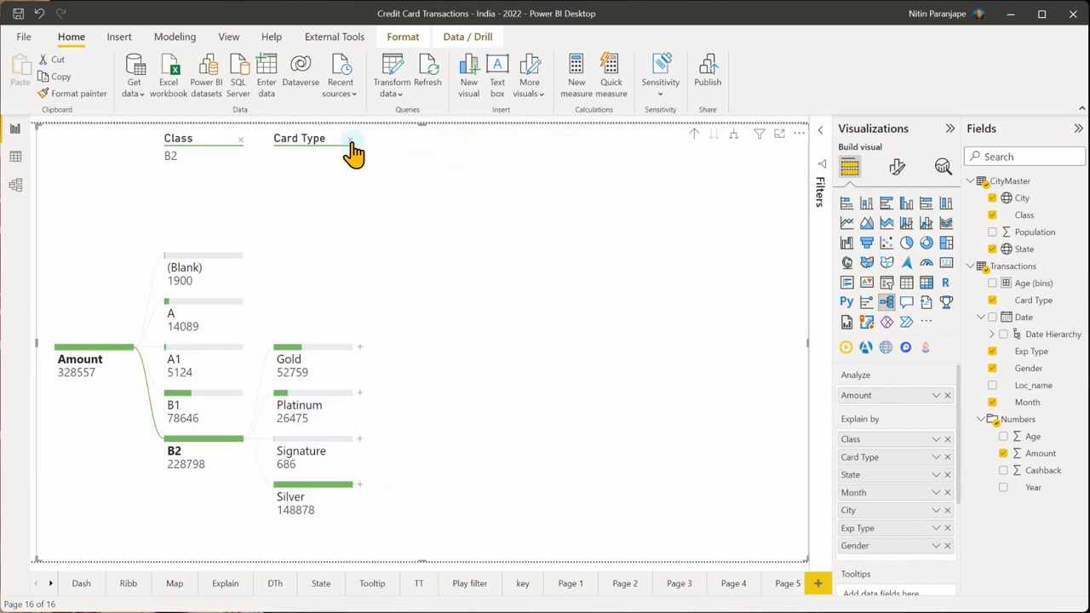
{"action": "left_click", "coordinate": [350, 142]}
{"action": "left_click", "coordinate": [243, 140]}
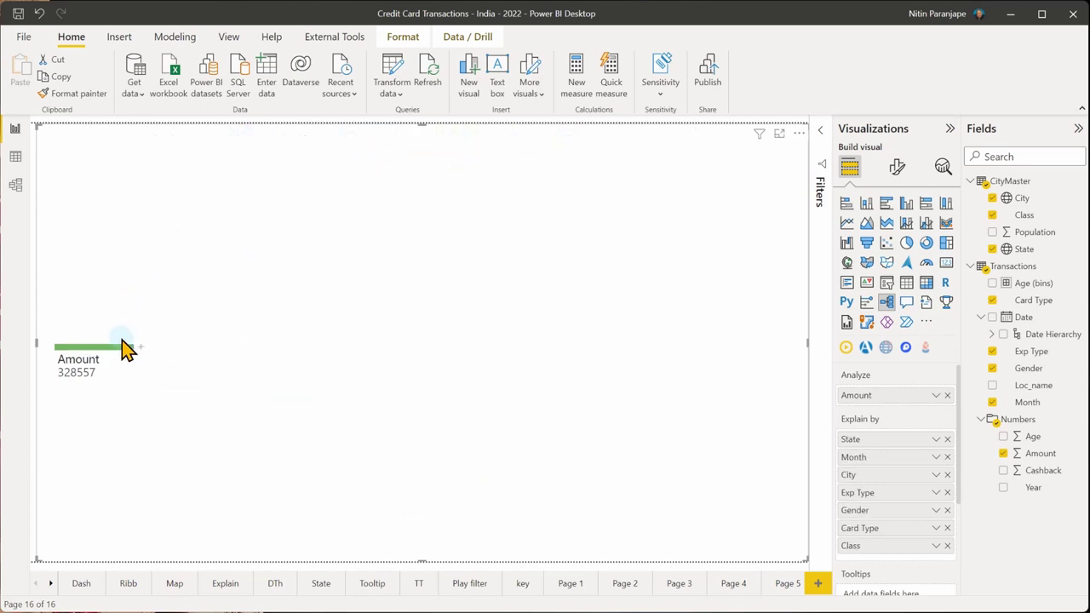
Rebuild the tree with High value splits on Amount, B2, M and Food, Silver by Gender, then select B1
{"action": "mouse_move", "coordinate": [123, 358]}
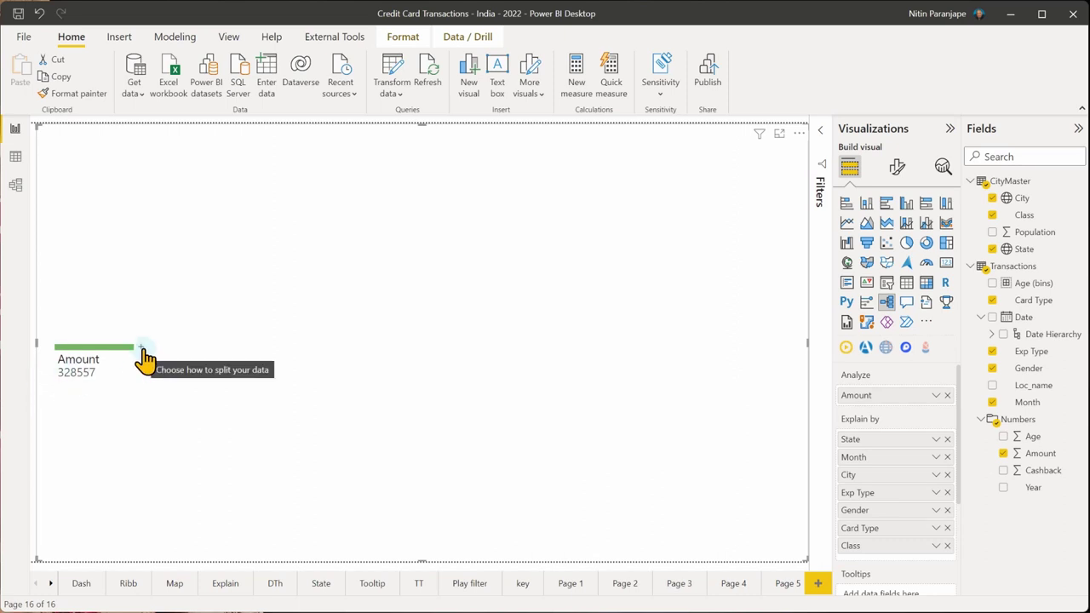
{"action": "left_click", "coordinate": [143, 351]}
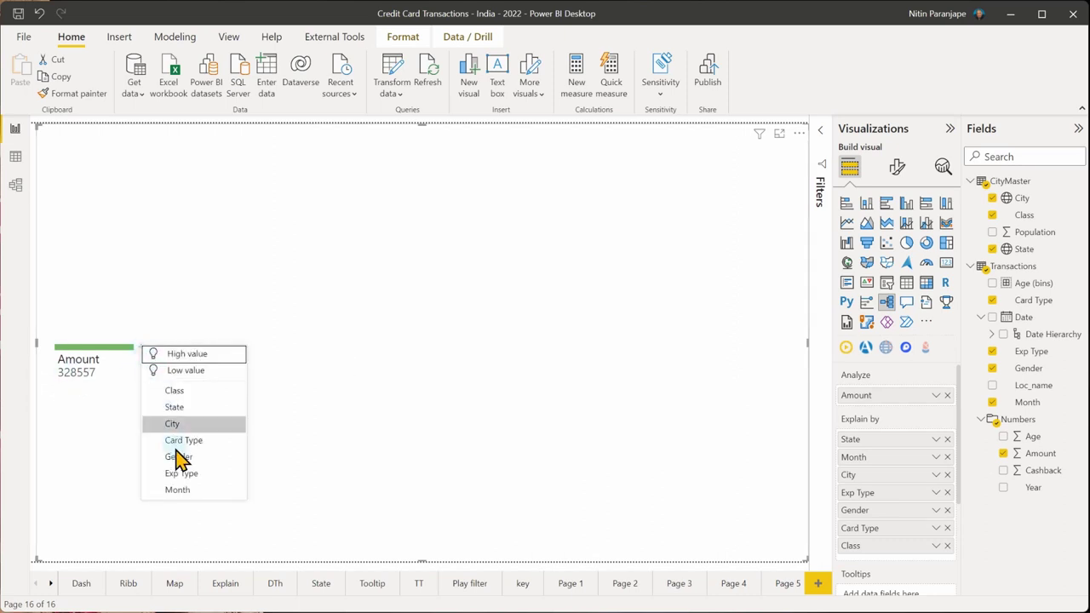
{"action": "left_click", "coordinate": [211, 356]}
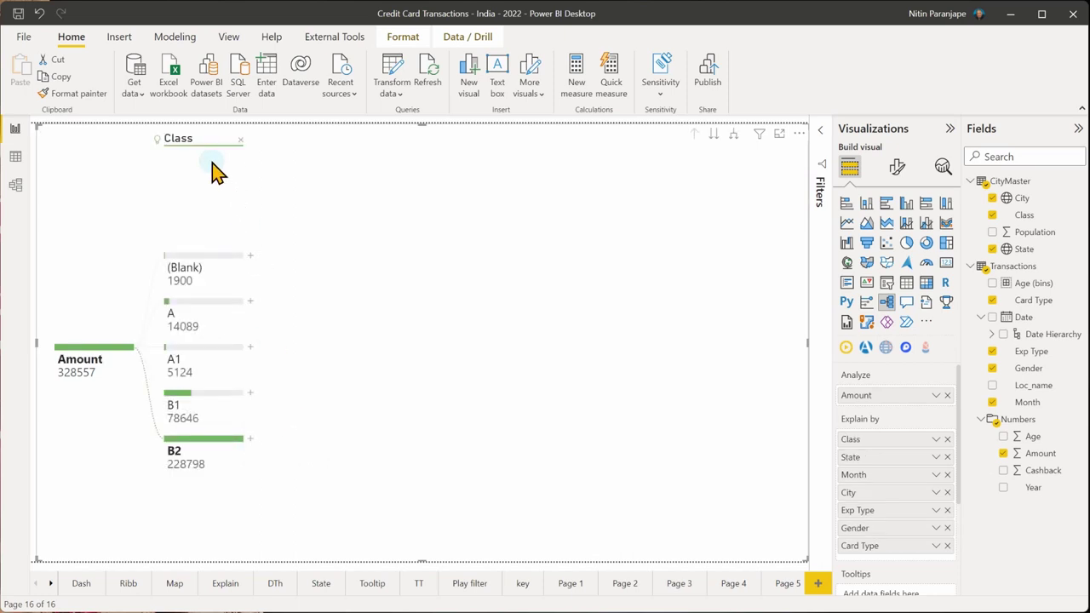
{"action": "left_click", "coordinate": [250, 441]}
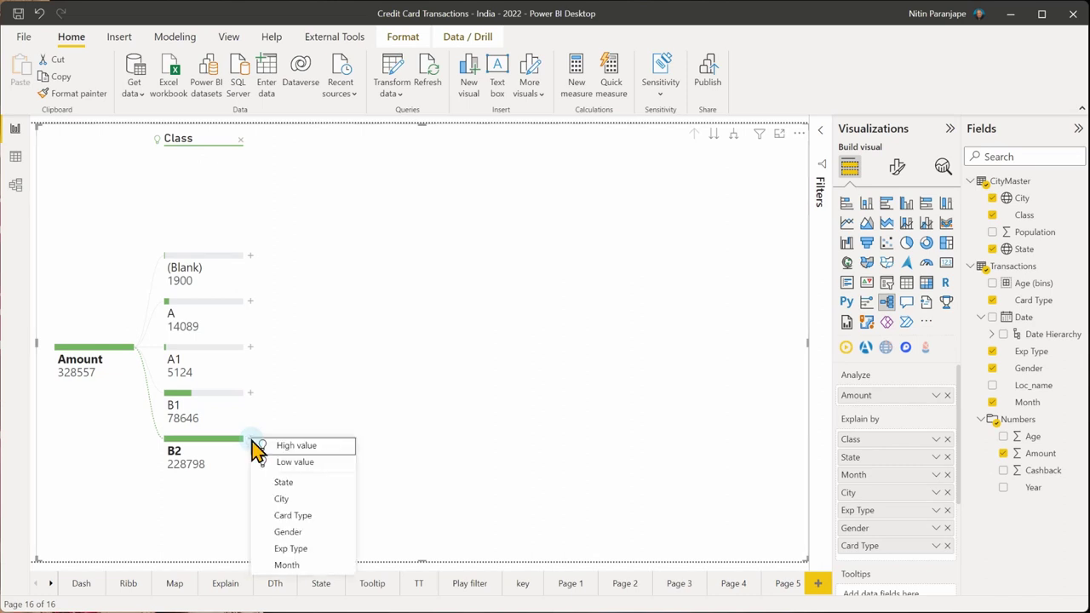
{"action": "left_click", "coordinate": [322, 446]}
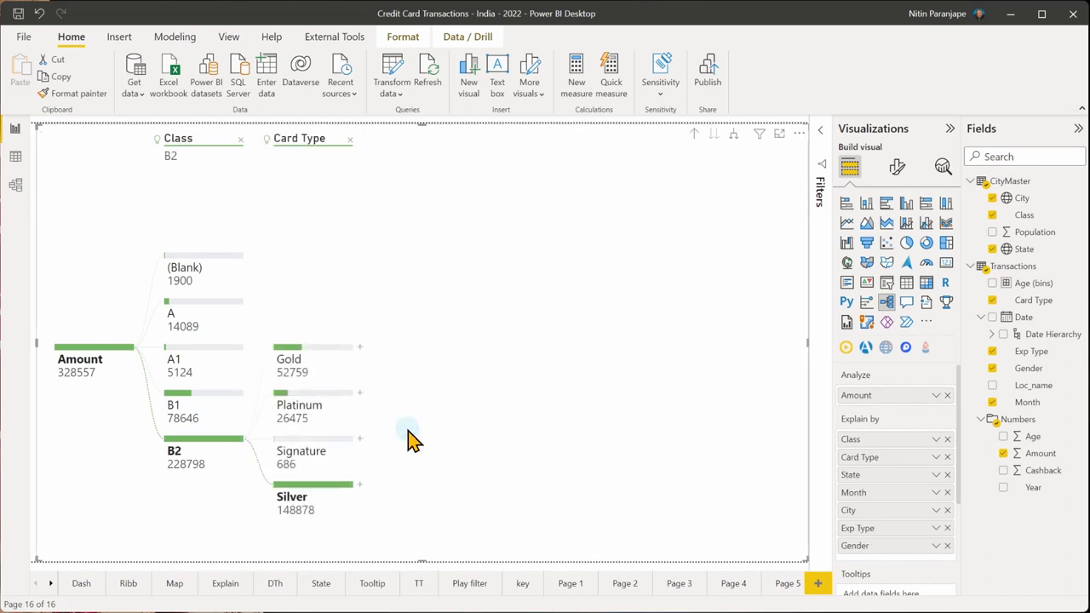
{"action": "left_click", "coordinate": [361, 486]}
{"action": "left_click", "coordinate": [443, 507]}
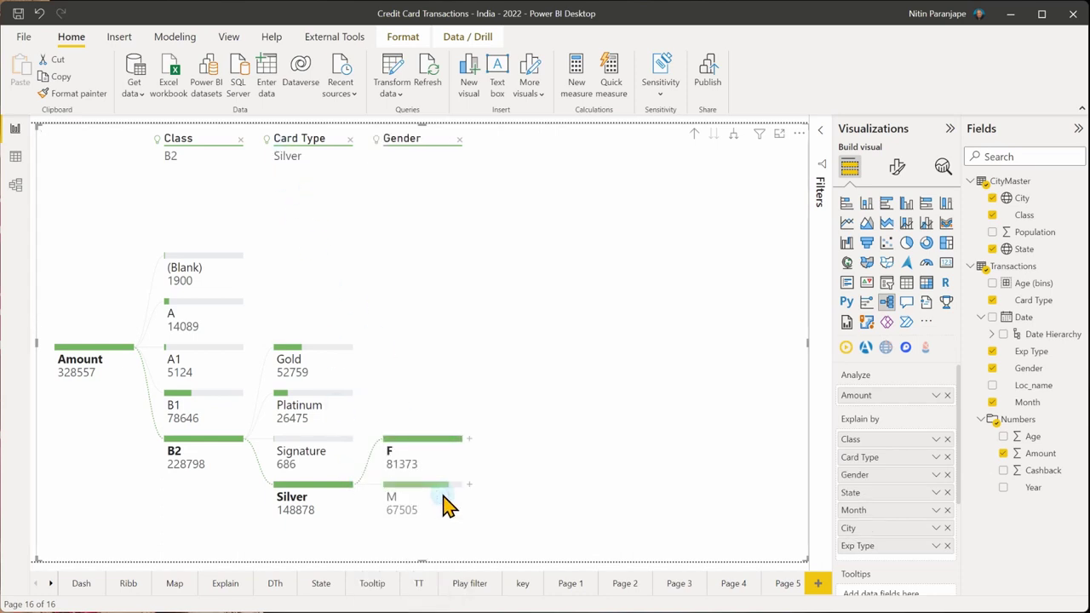
{"action": "left_click", "coordinate": [469, 484]}
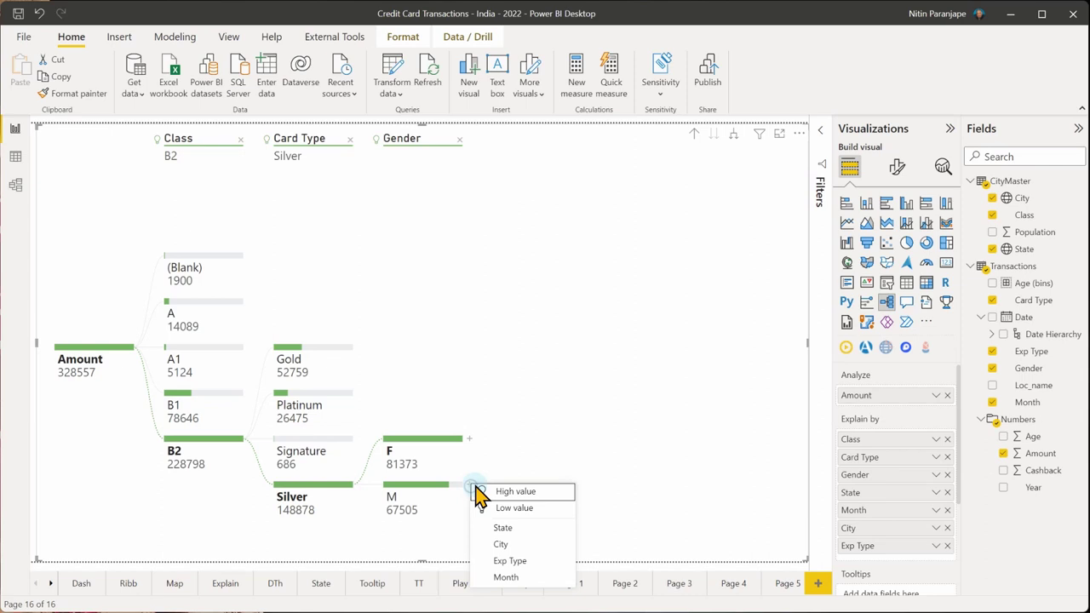
{"action": "left_click", "coordinate": [528, 505]}
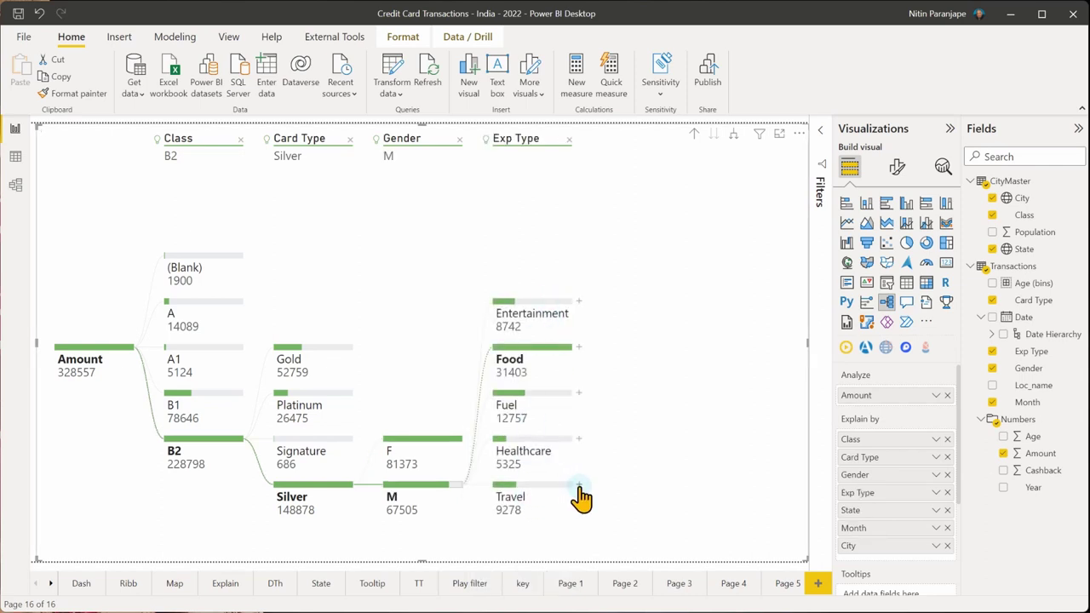
{"action": "left_click", "coordinate": [579, 347]}
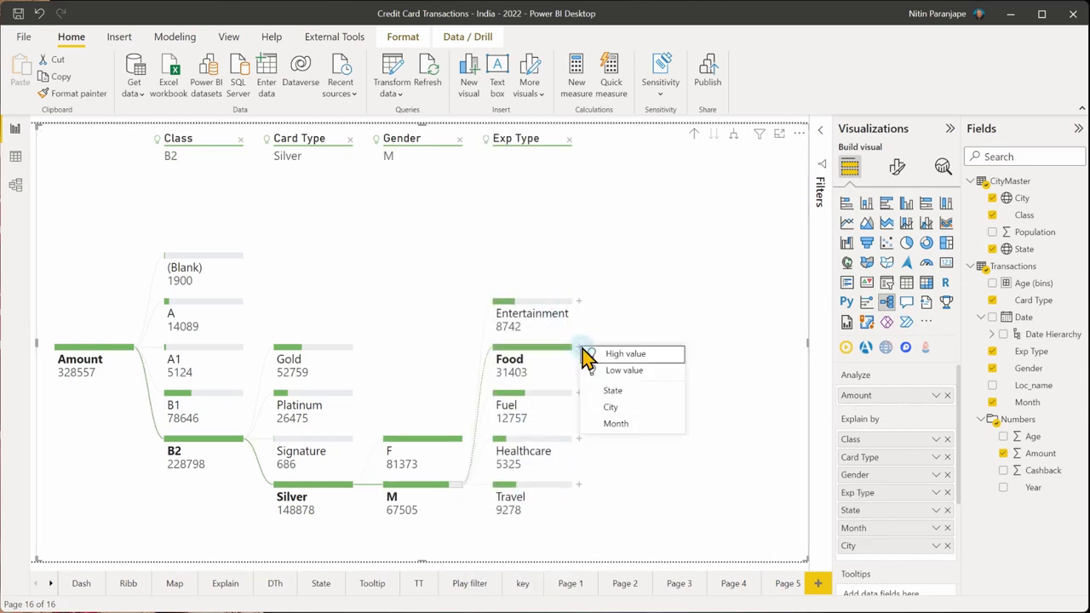
{"action": "left_click", "coordinate": [652, 357]}
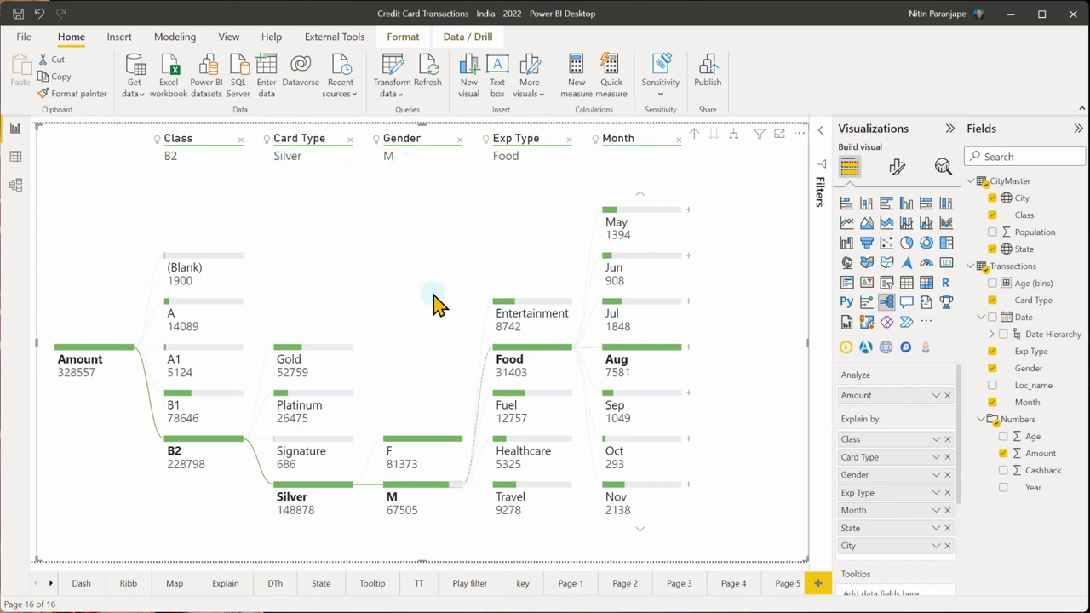
{"action": "left_click", "coordinate": [184, 403]}
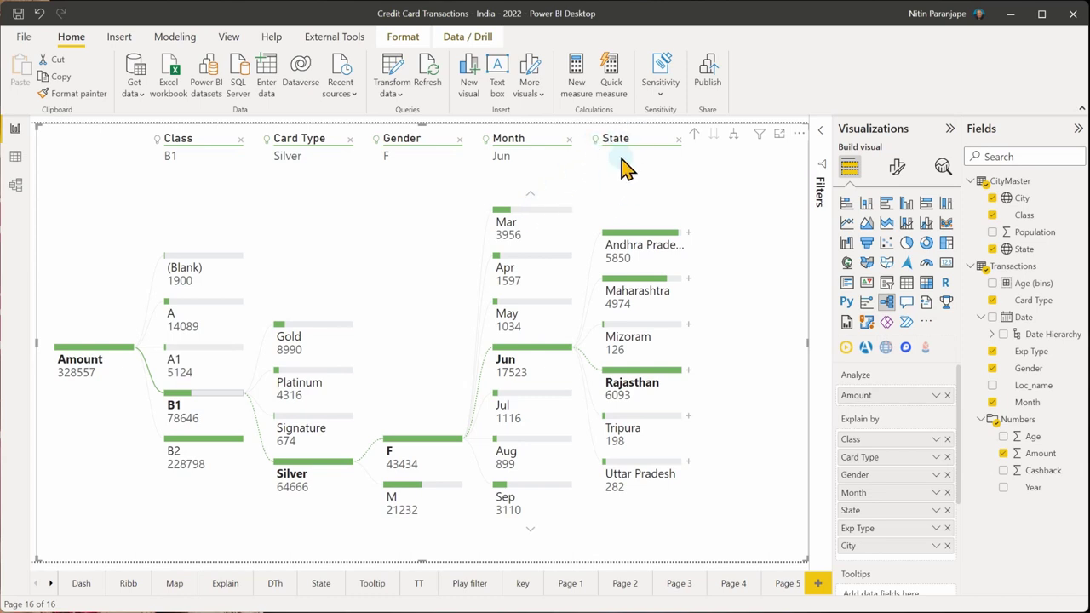
Re-trace the decomposition tree starting from class A1, then move to the Dash report page
{"action": "left_click", "coordinate": [189, 359]}
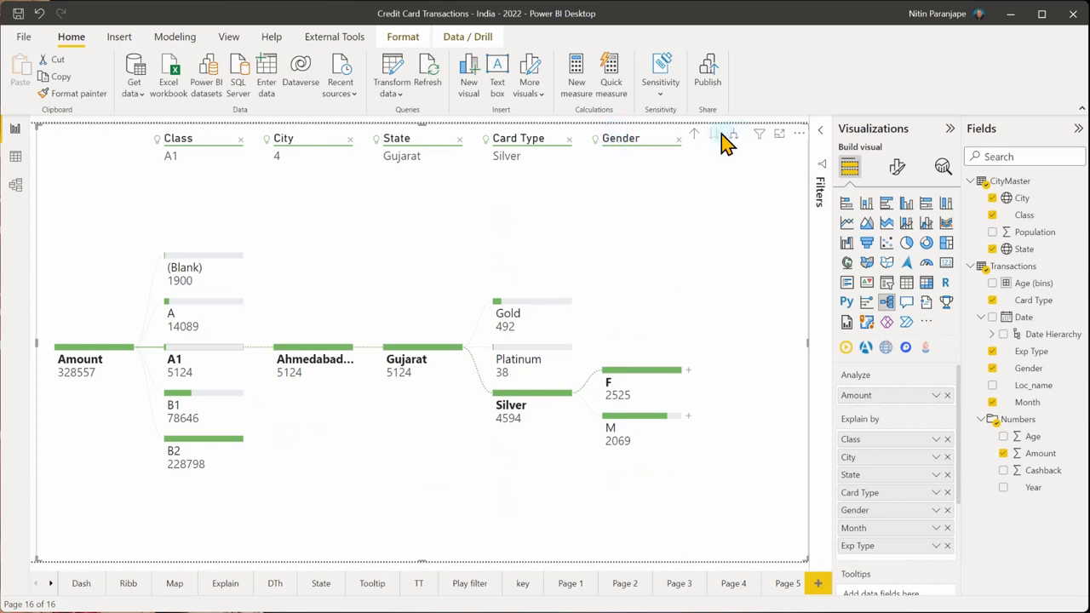
{"action": "left_click", "coordinate": [467, 231]}
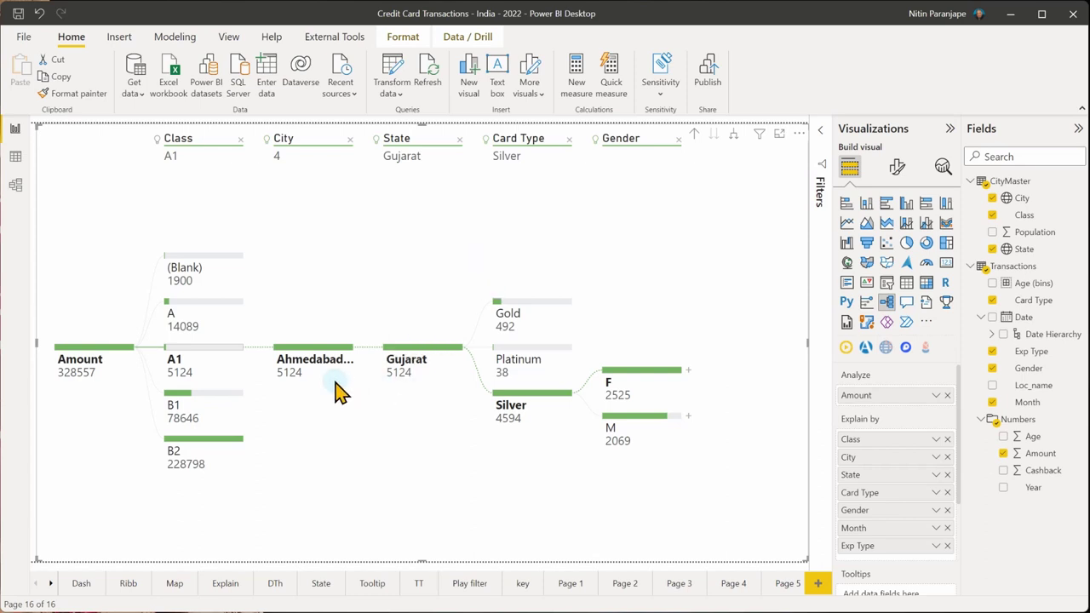
{"action": "left_click", "coordinate": [92, 581]}
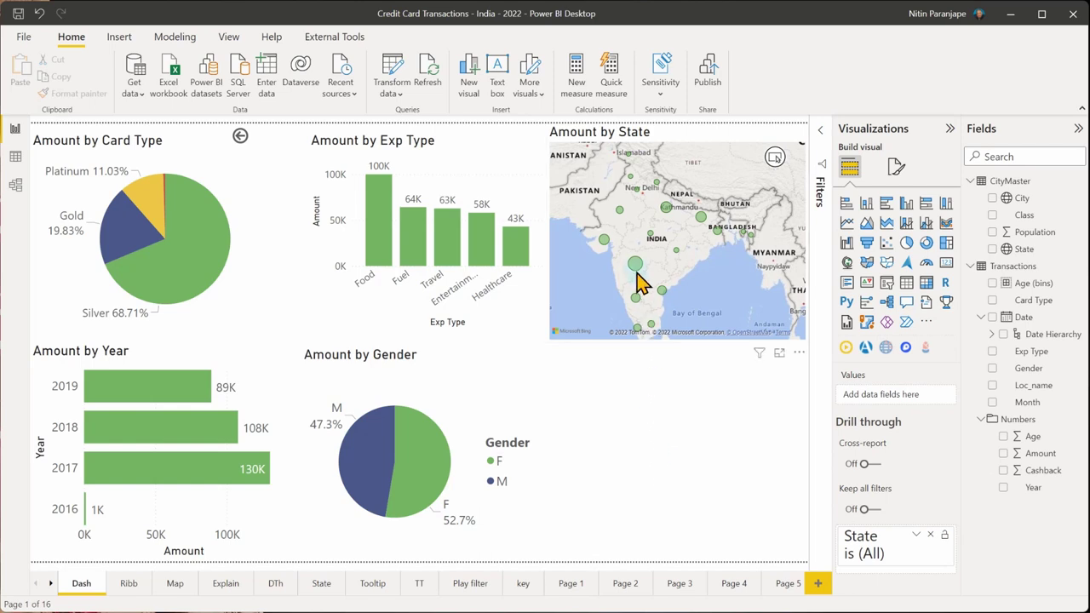
{"action": "mouse_move", "coordinate": [637, 271]}
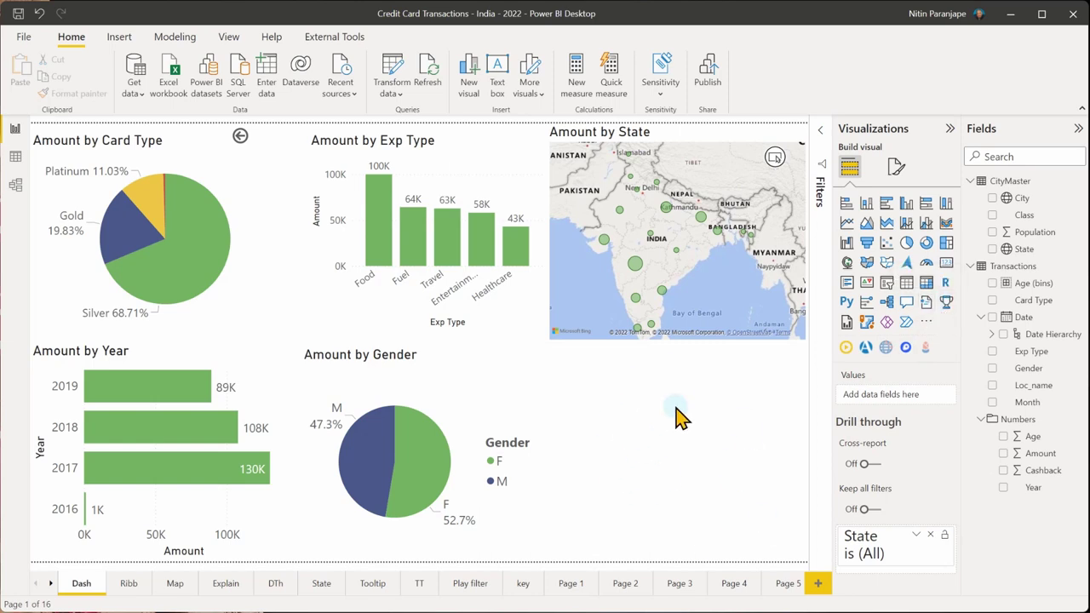
Add a smart narrative summary, select the gender pie, and filter the report to Fuel expenses
{"action": "left_click", "coordinate": [927, 306]}
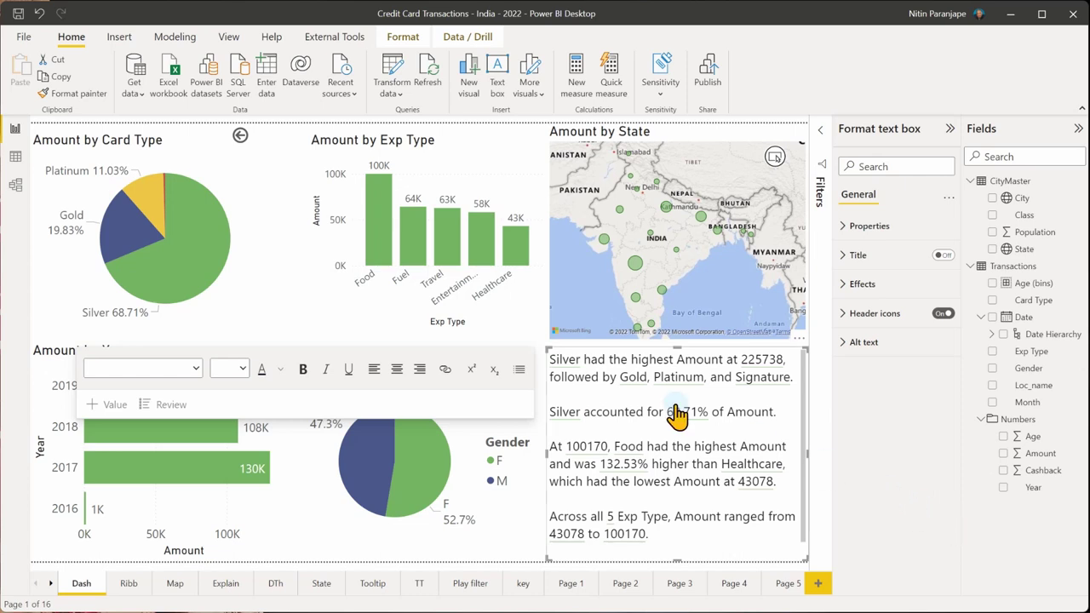
{"action": "left_click", "coordinate": [507, 560]}
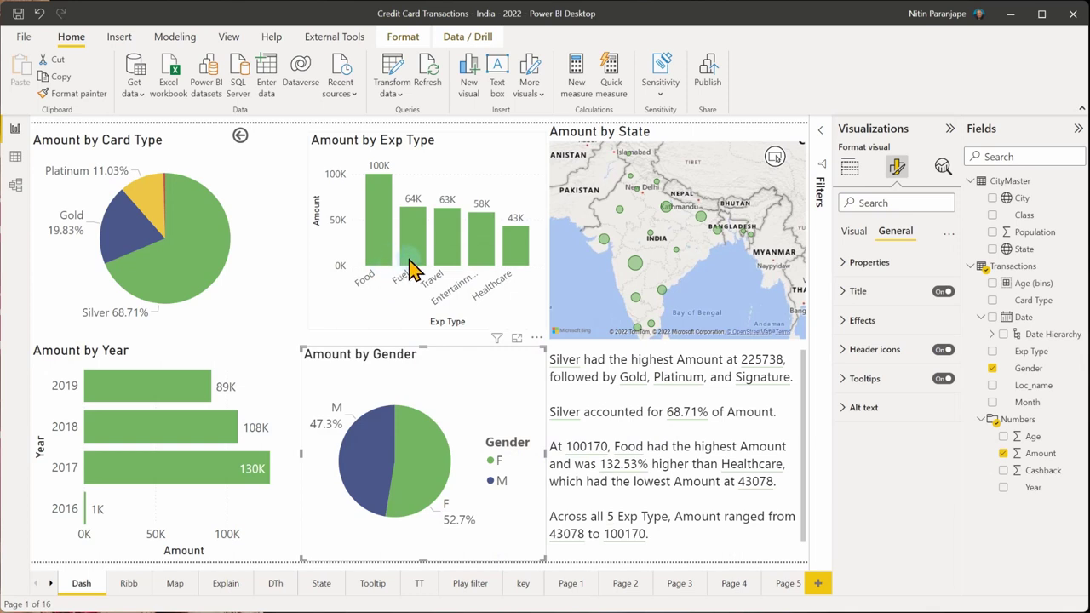
{"action": "mouse_move", "coordinate": [409, 267]}
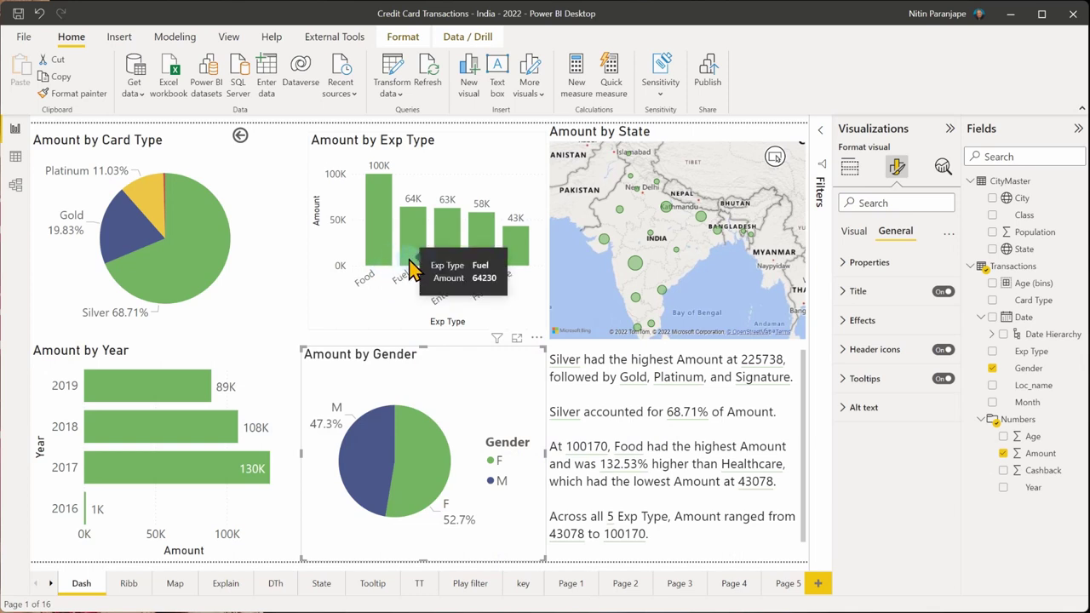
{"action": "left_click", "coordinate": [409, 268]}
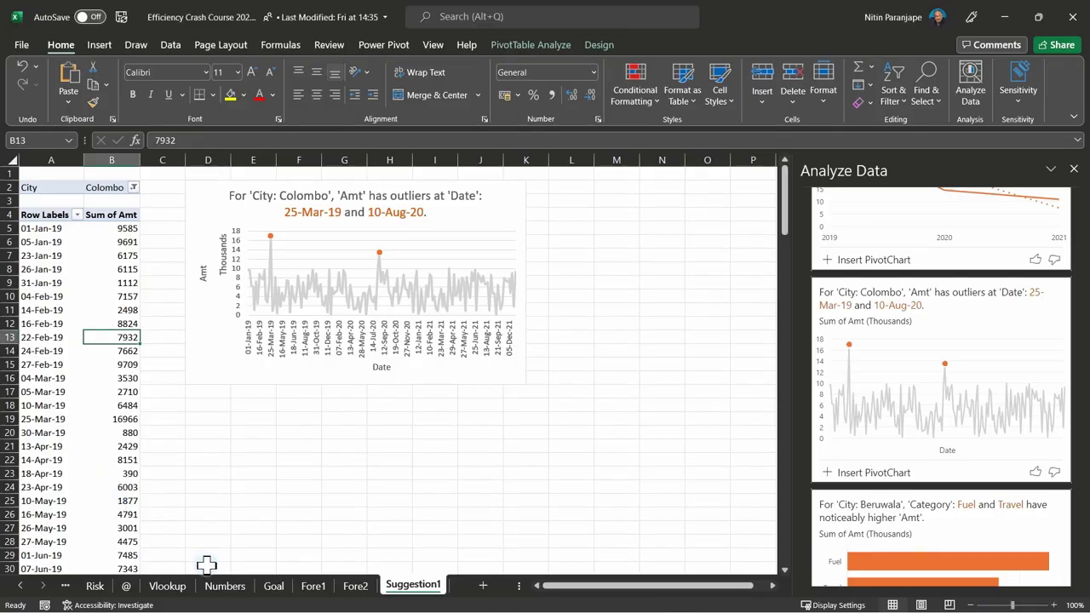
Activate the Core sheet from the full sheet list and select its column chart
{"action": "right_click", "coordinate": [41, 587]}
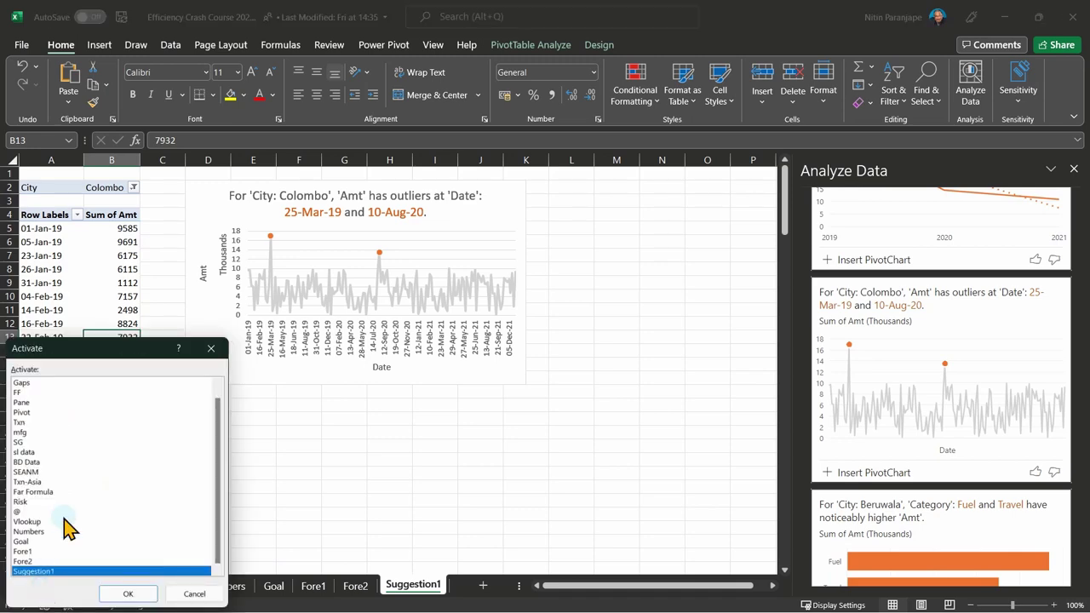
{"action": "left_click", "coordinate": [52, 383]}
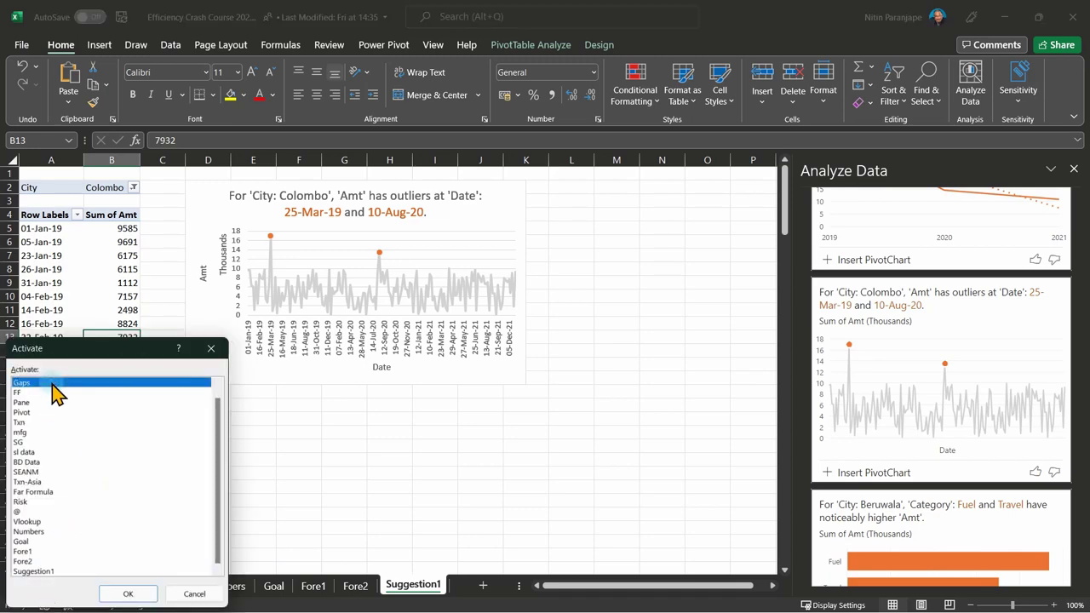
{"action": "scroll", "coordinate": [52, 387], "scroll_direction": "up", "scroll_amount": 1}
{"action": "left_click", "coordinate": [53, 382]}
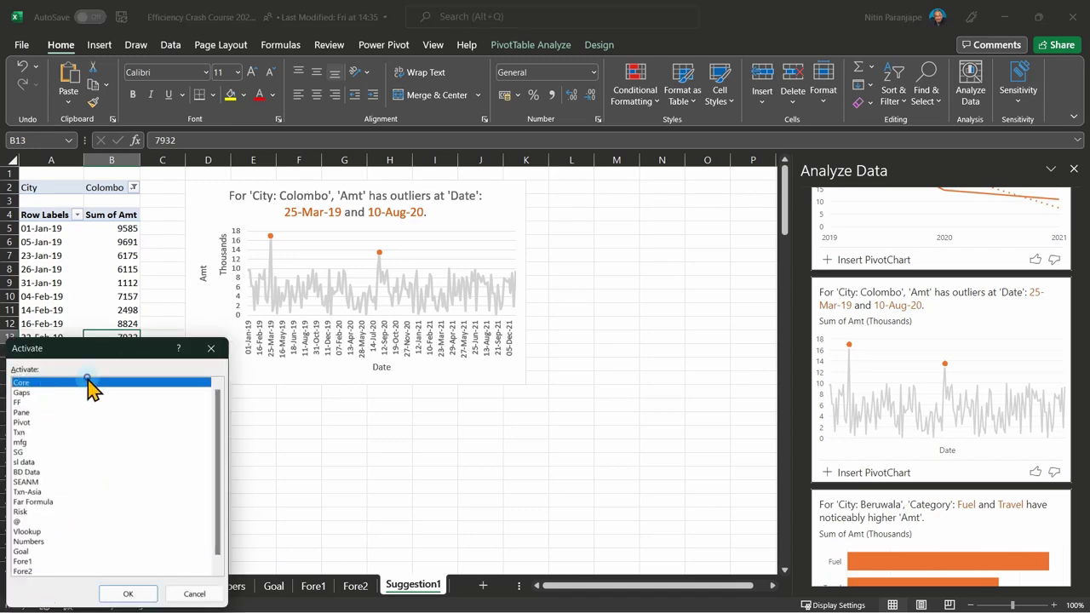
{"action": "double_click", "coordinate": [88, 384]}
{"action": "left_click", "coordinate": [618, 373]}
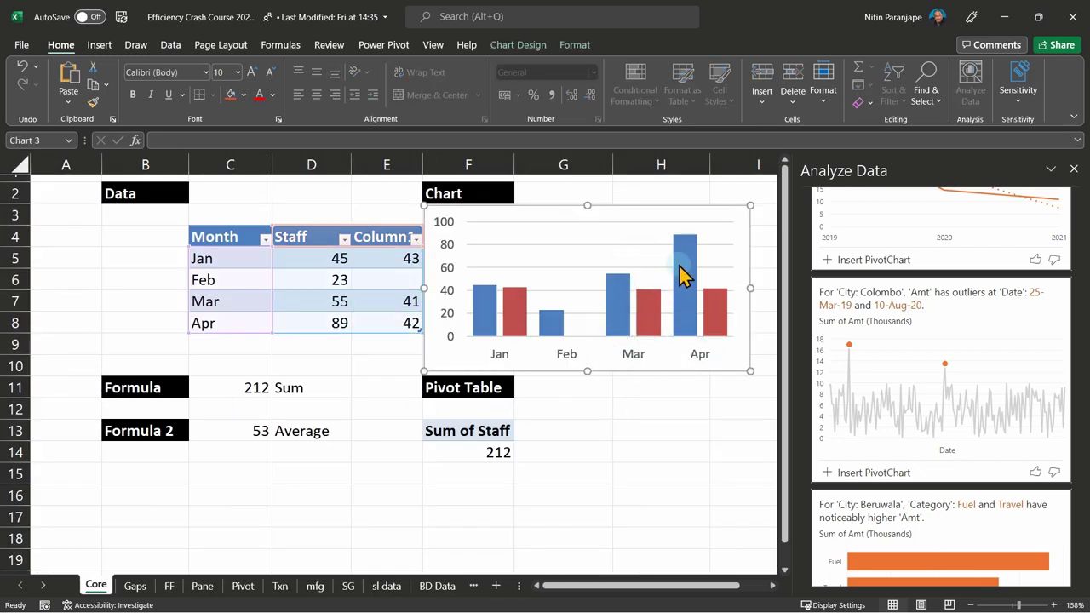
Set the Column1 series gap width to 0% and apply the dark chart style
{"action": "mouse_move", "coordinate": [718, 332]}
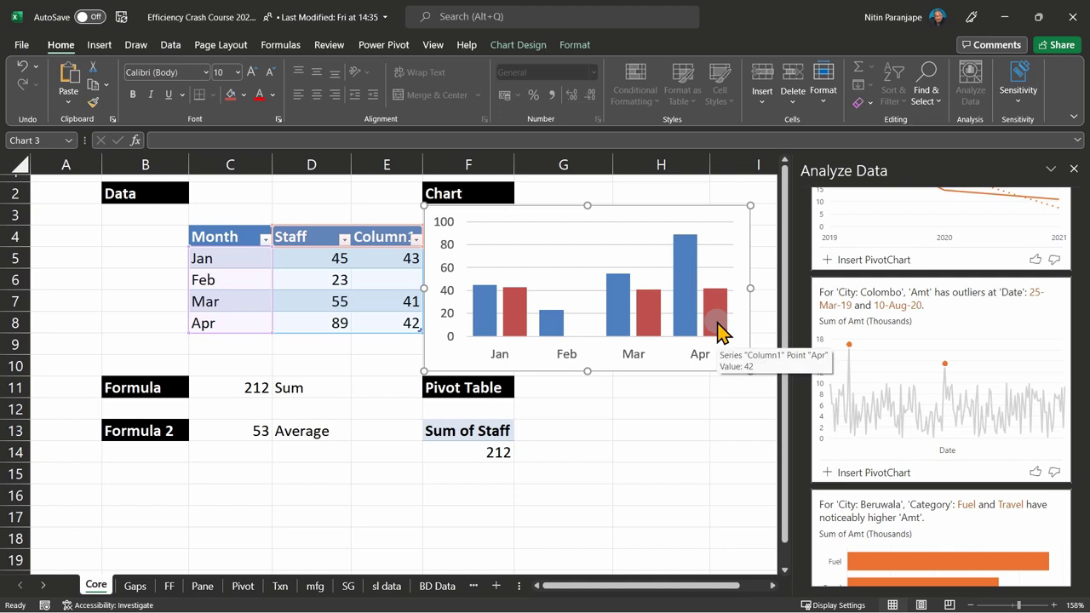
{"action": "double_click", "coordinate": [718, 332]}
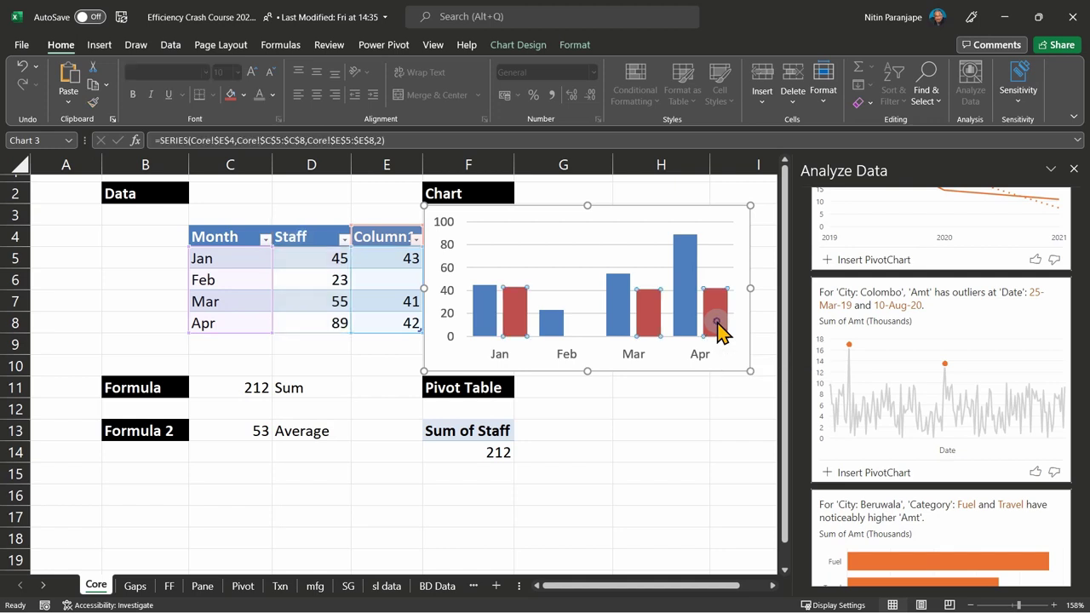
{"action": "left_click_drag", "start_coordinate": [949, 340], "coordinate": [939, 340]}
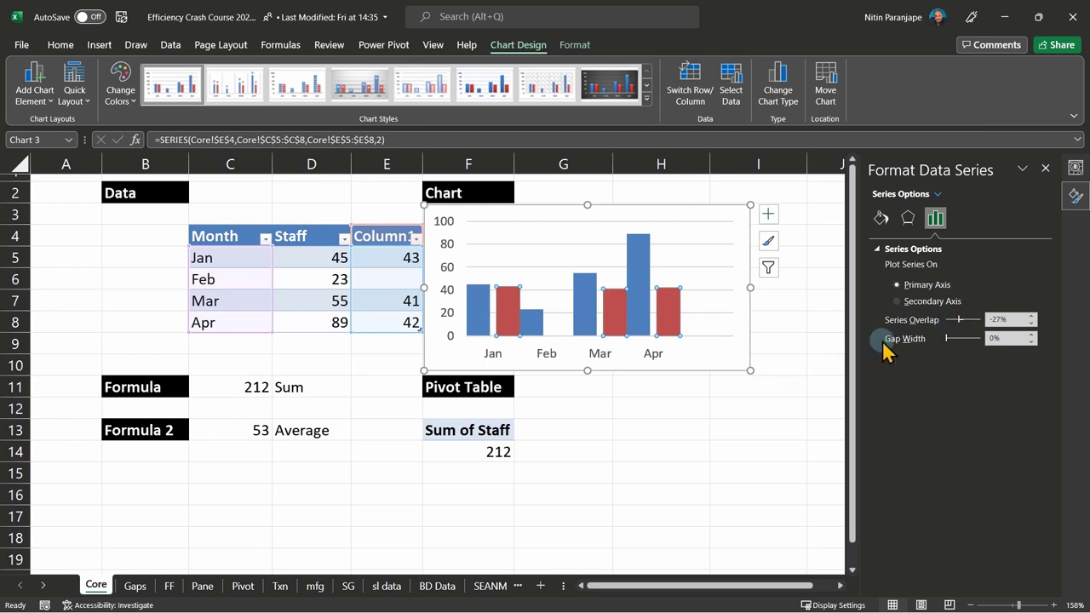
{"action": "left_click", "coordinate": [601, 92]}
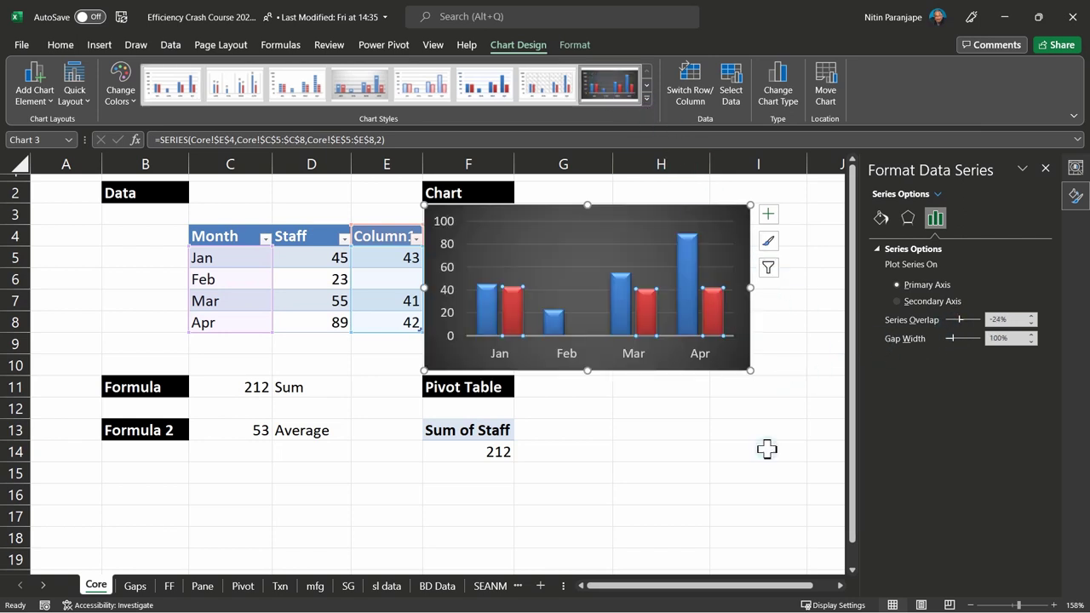
Save the chart as a chart template named 'dd'
{"action": "left_click", "coordinate": [737, 368]}
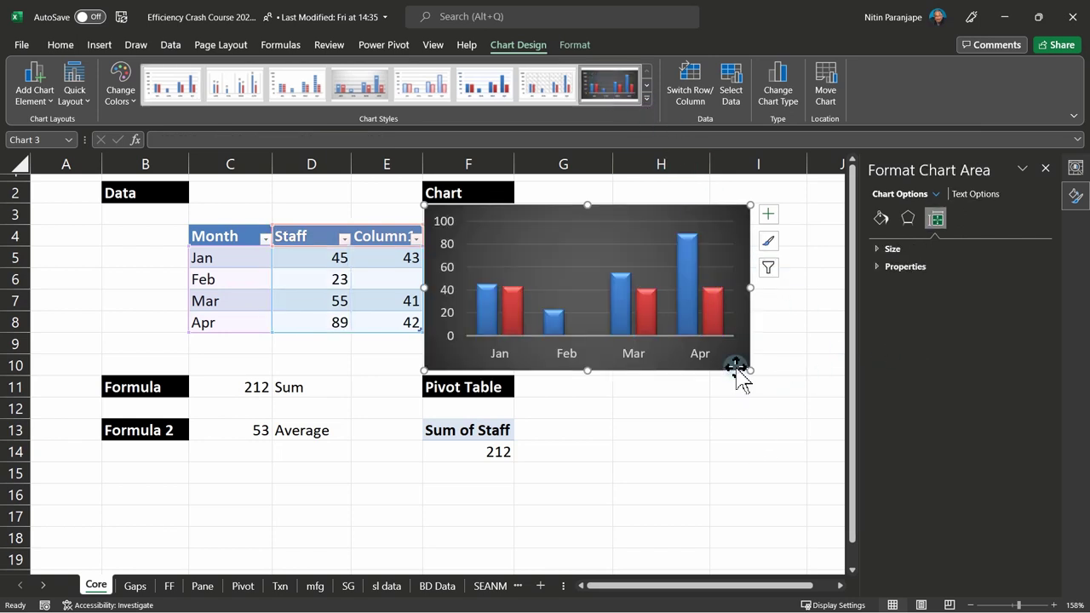
{"action": "right_click", "coordinate": [739, 378]}
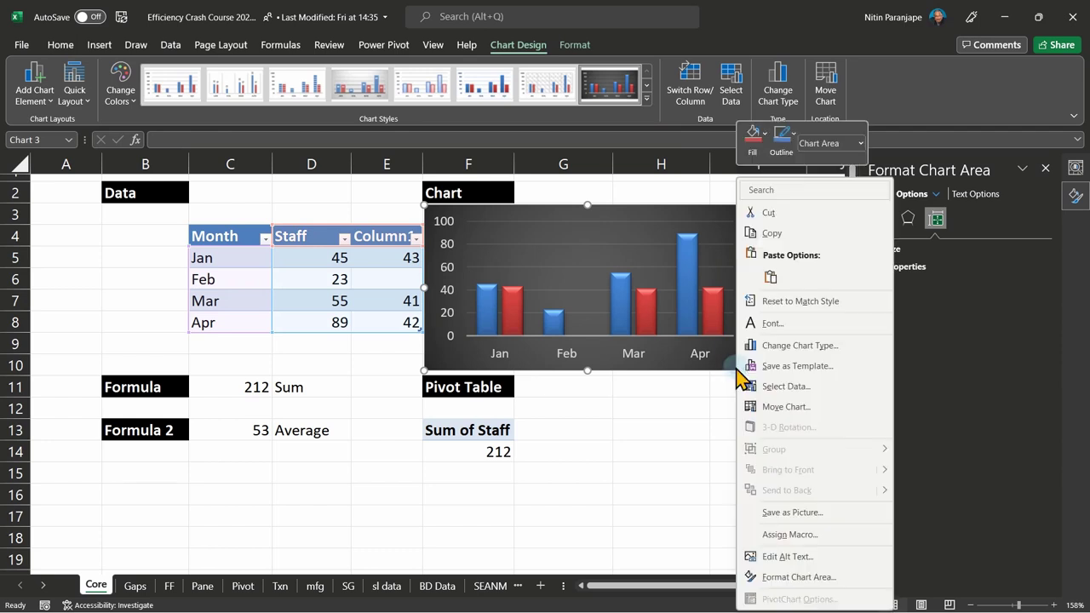
{"action": "left_click", "coordinate": [838, 367]}
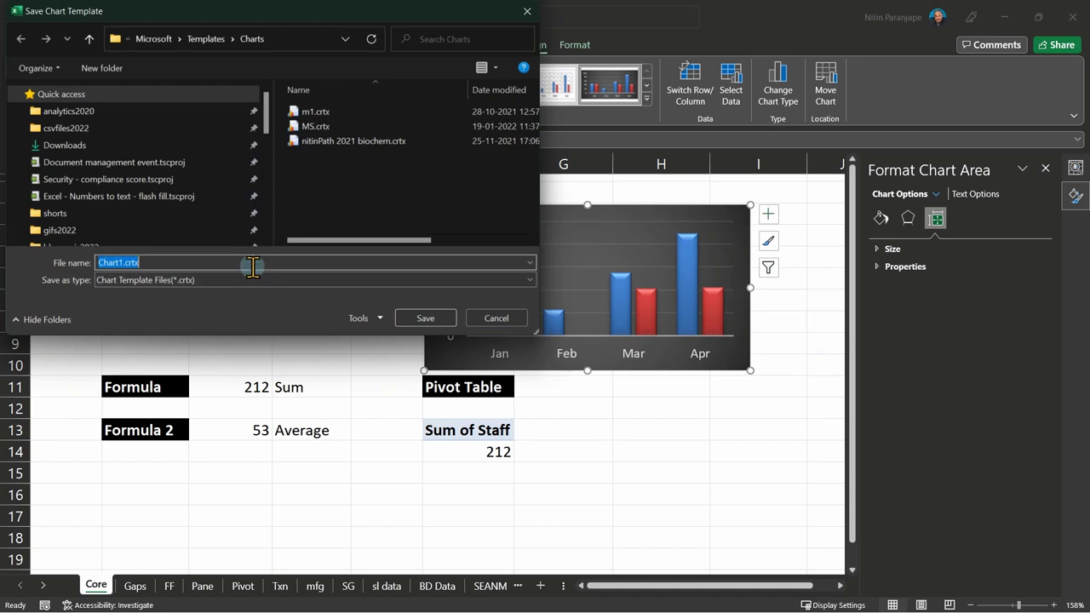
{"action": "type", "text": "dd"}
{"action": "left_click", "coordinate": [409, 324]}
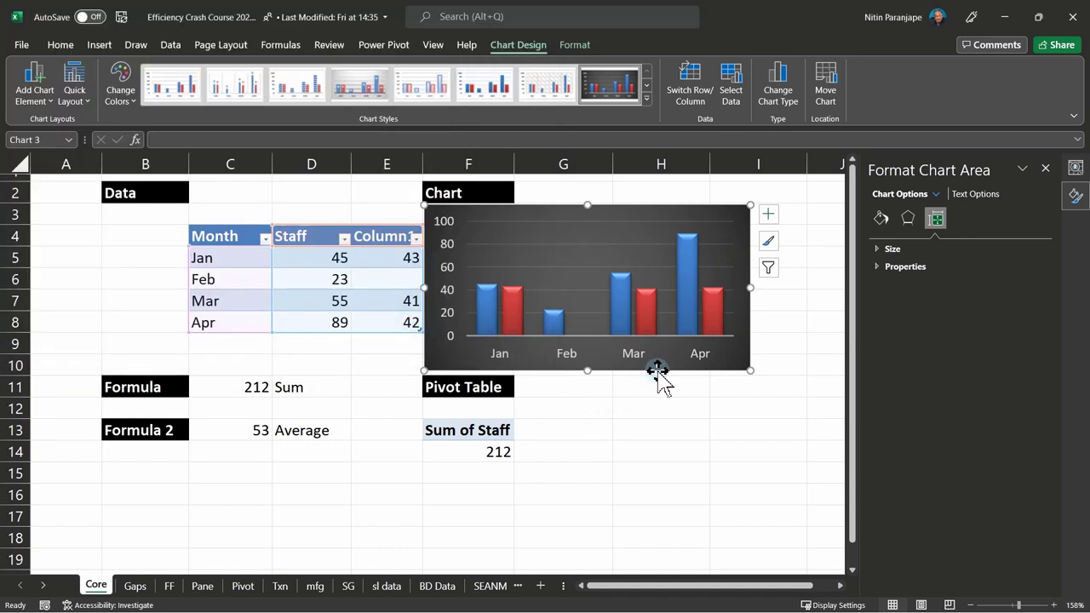
Delete the old chart and insert a new column chart from the saved dark template
{"action": "key", "text": "Delete"}
{"action": "left_click", "coordinate": [382, 279]}
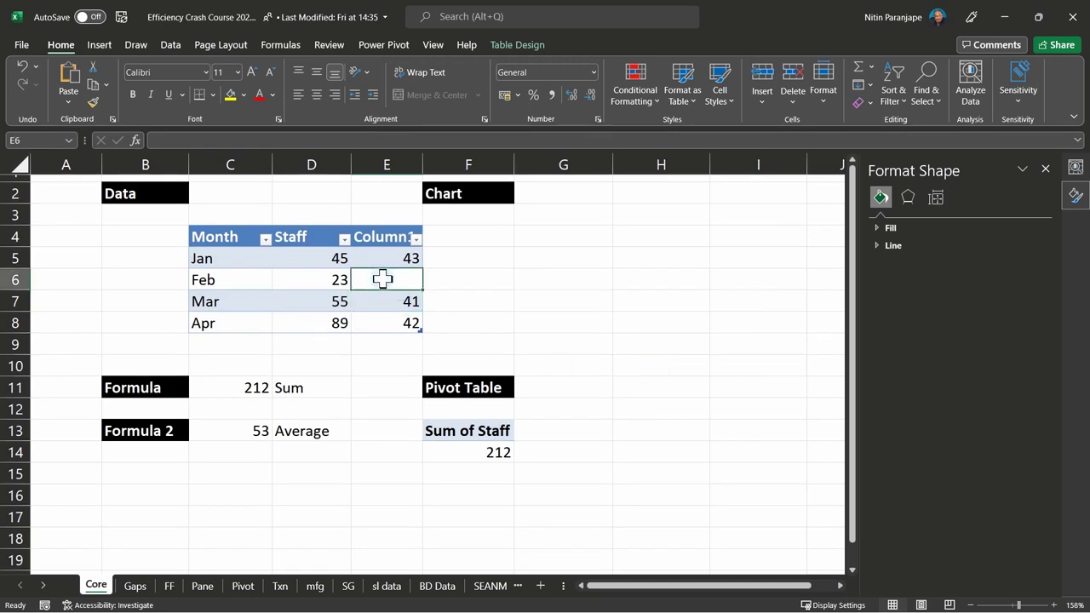
{"action": "left_click", "coordinate": [98, 44]}
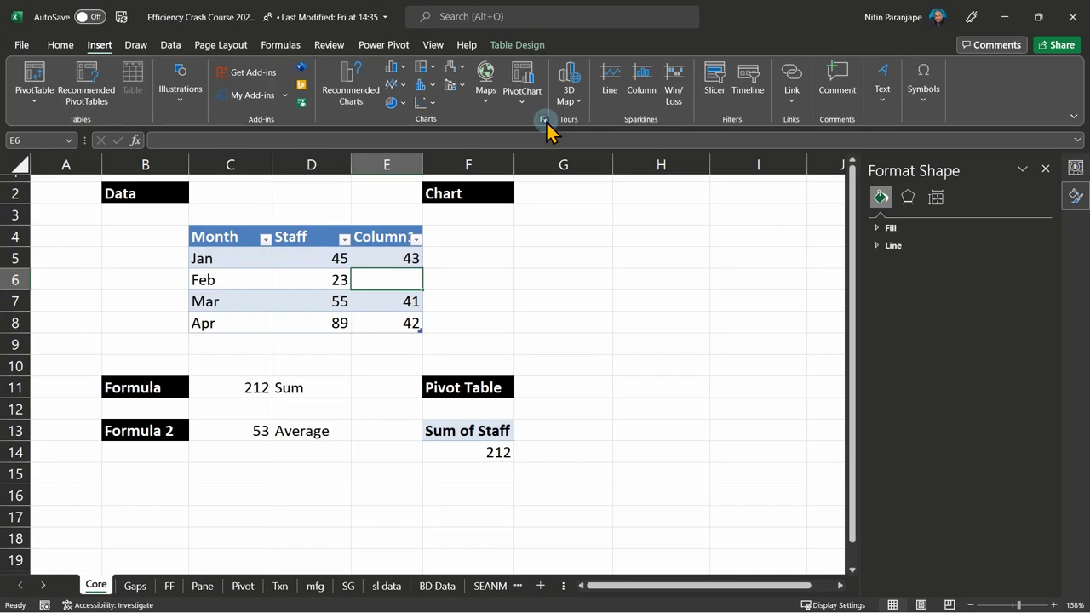
{"action": "left_click", "coordinate": [540, 119]}
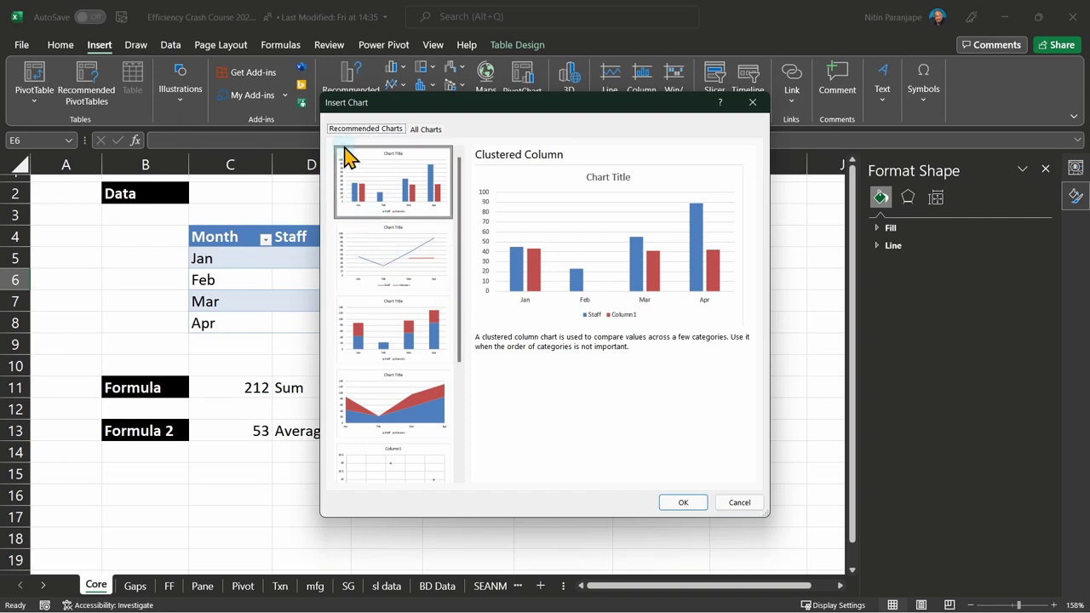
{"action": "left_click", "coordinate": [421, 129]}
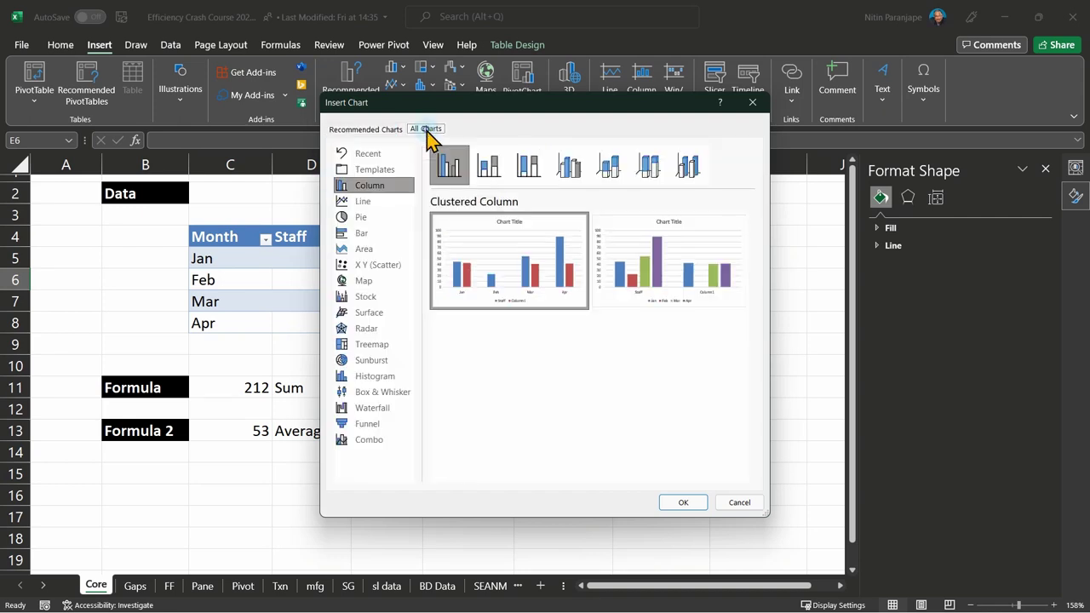
{"action": "left_click", "coordinate": [388, 172]}
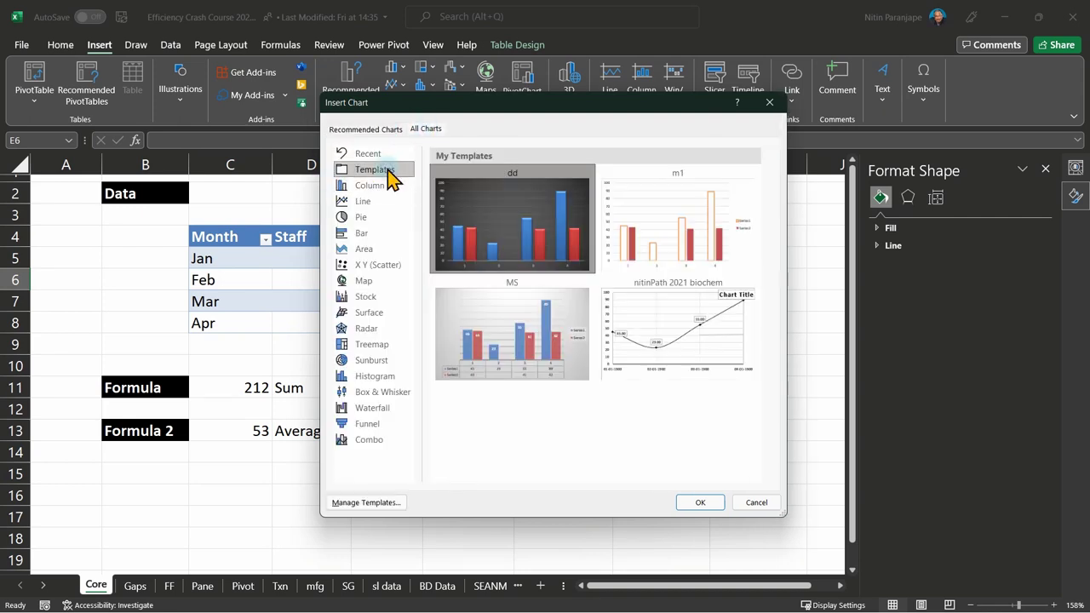
{"action": "double_click", "coordinate": [492, 223]}
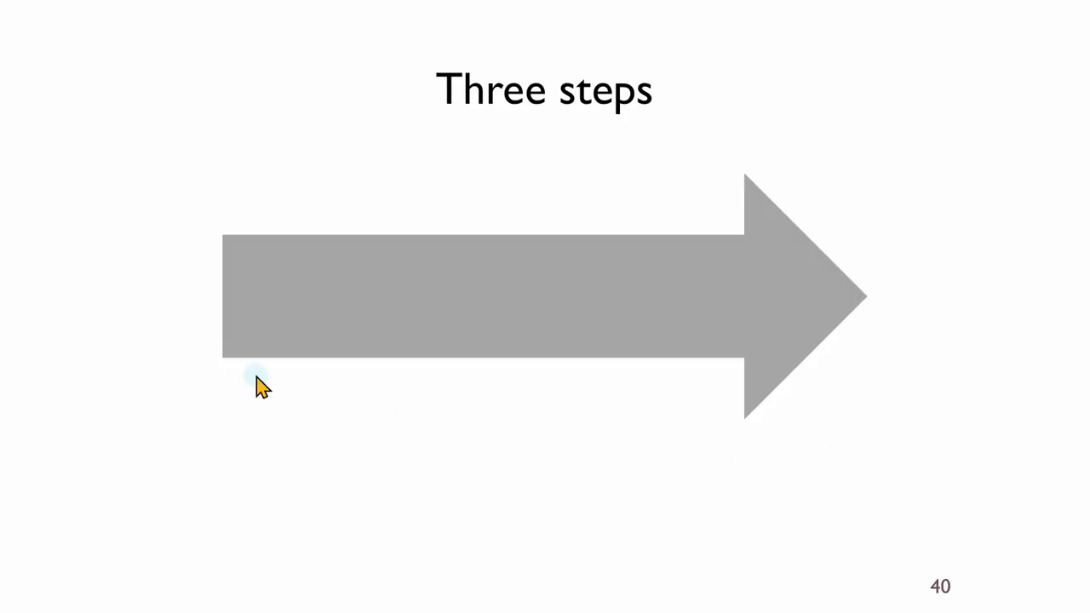
Build the Get data, Analyze and Clean up stages on the Three steps arrow
{"action": "left_click", "coordinate": [280, 320]}
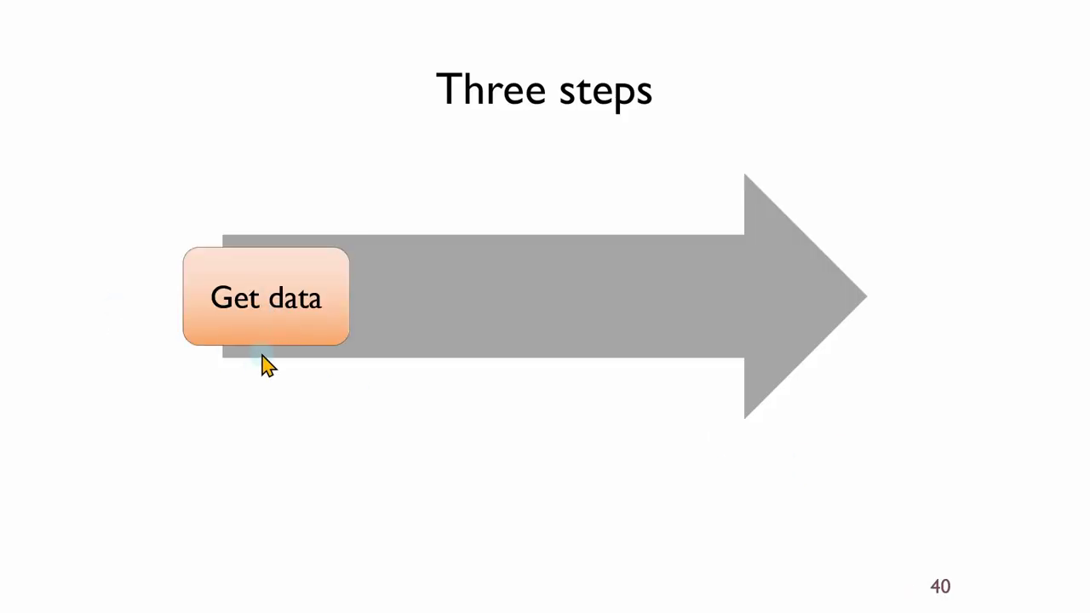
{"action": "left_click", "coordinate": [783, 336]}
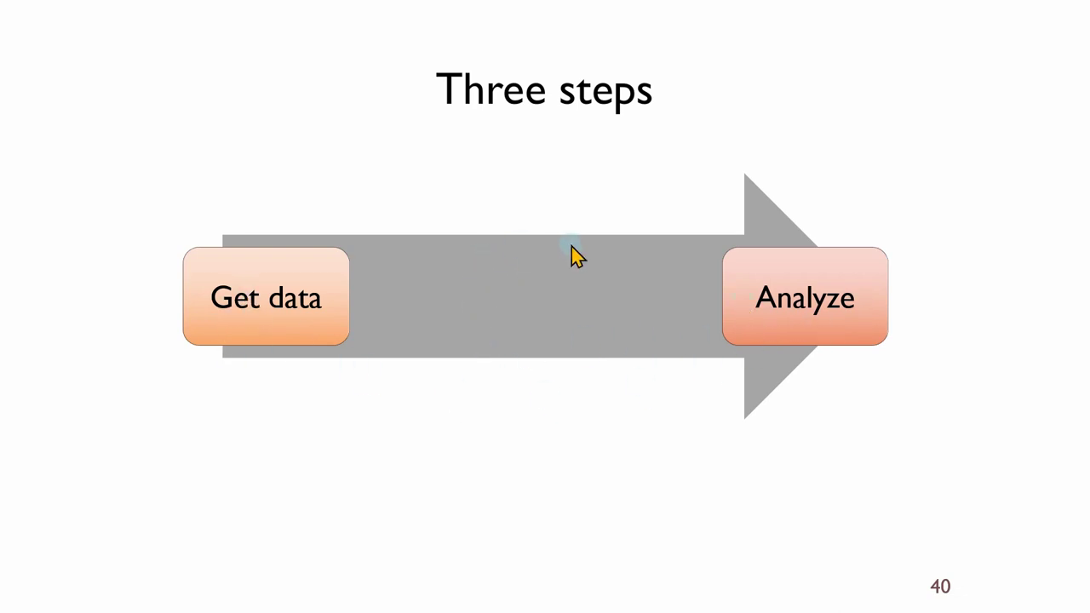
{"action": "left_click", "coordinate": [548, 361]}
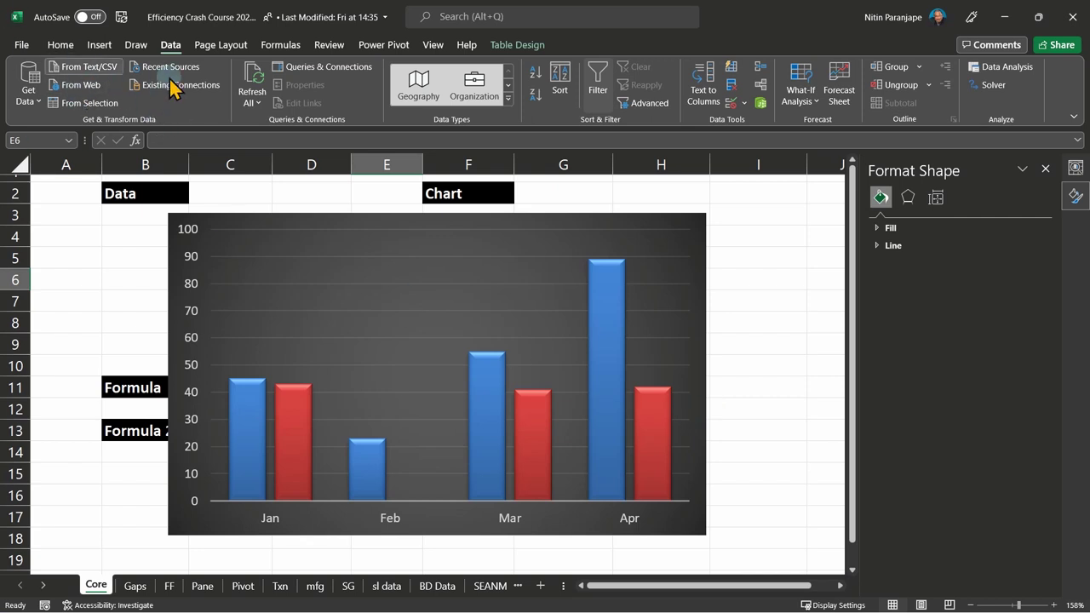
{"action": "left_click", "coordinate": [34, 100]}
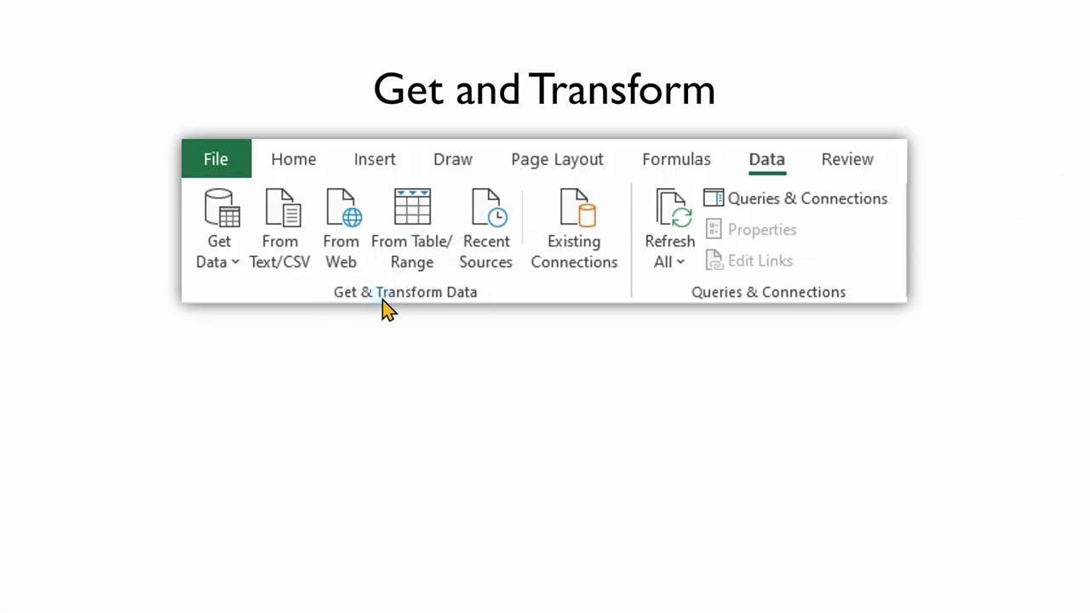
Show the 'Earlier version – Install Power Query Add-in' heading and older ribbon
{"action": "left_click", "coordinate": [466, 311]}
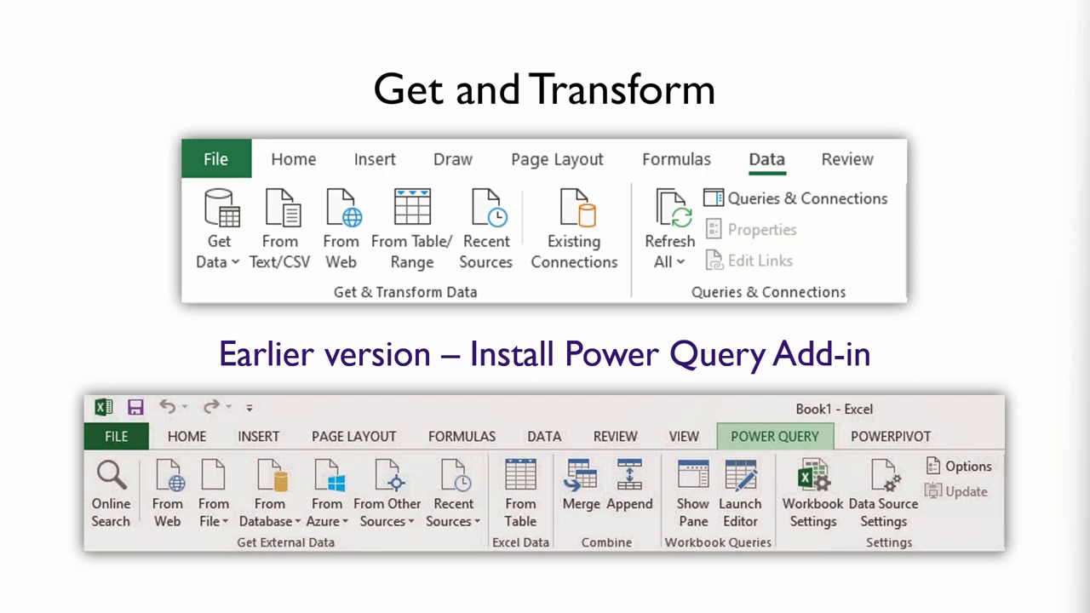
Advance to the Good Data Checklist slide
{"action": "key", "text": "Right"}
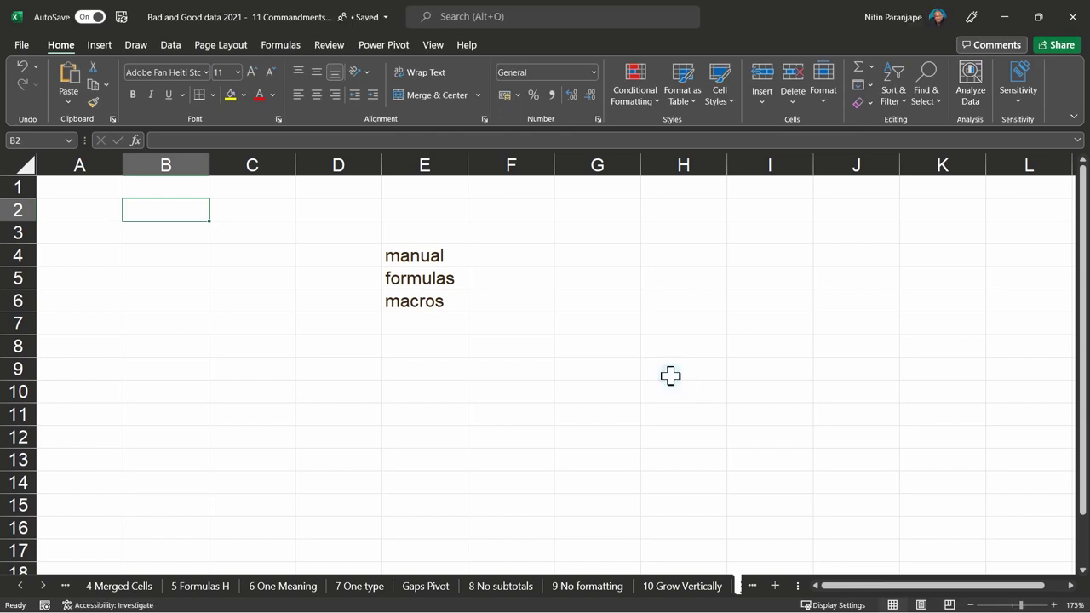
Activate the '1 Single heading' sheet and select the FY19 month headings in C4:E5
{"action": "left_click", "coordinate": [670, 376]}
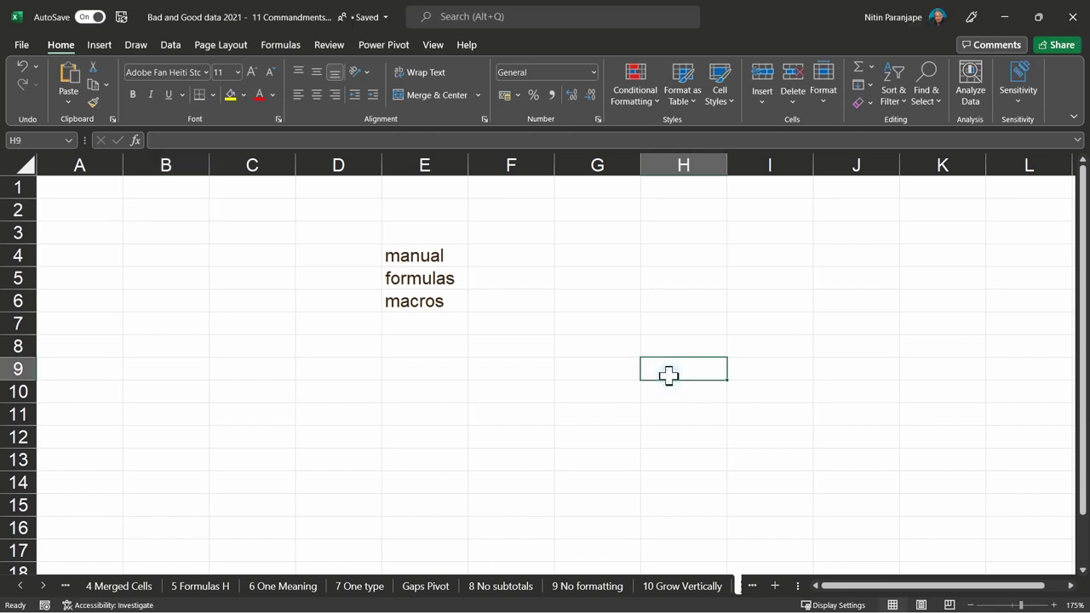
{"action": "key", "text": "ctrl+Home"}
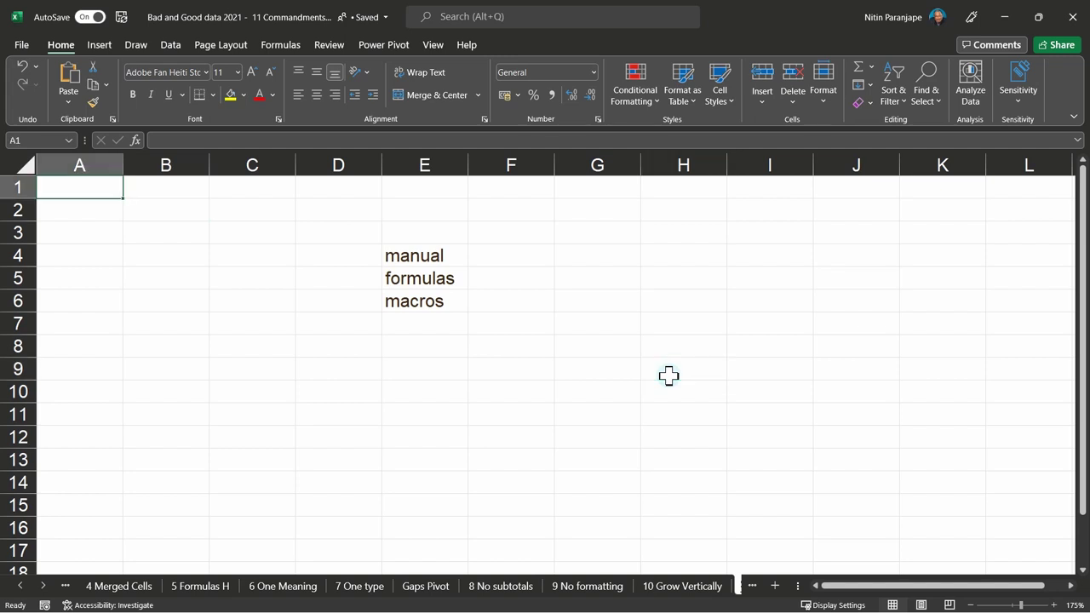
{"action": "right_click", "coordinate": [19, 586]}
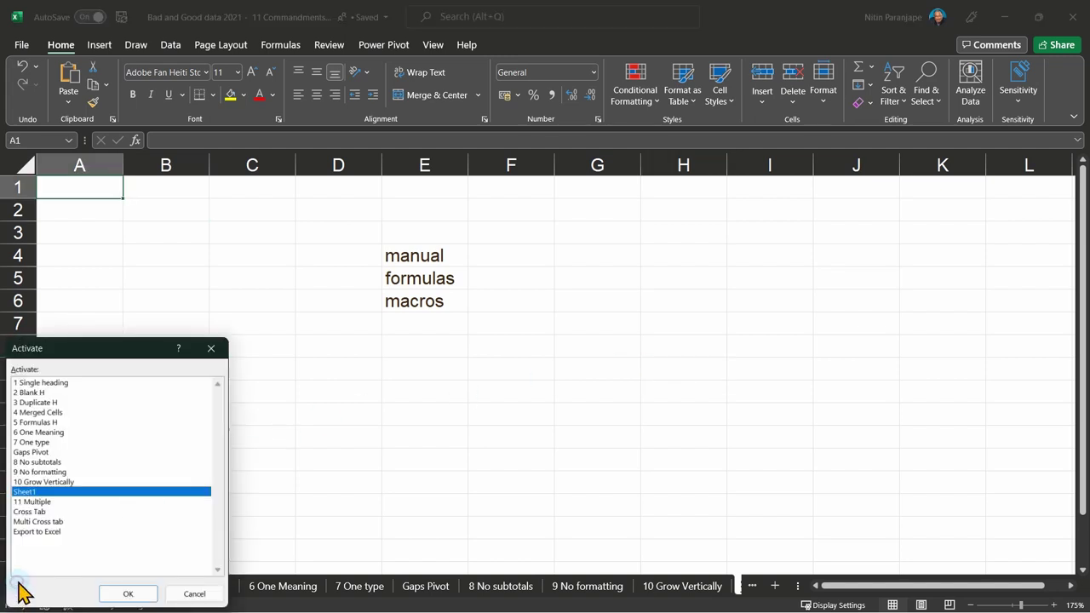
{"action": "left_click", "coordinate": [42, 384]}
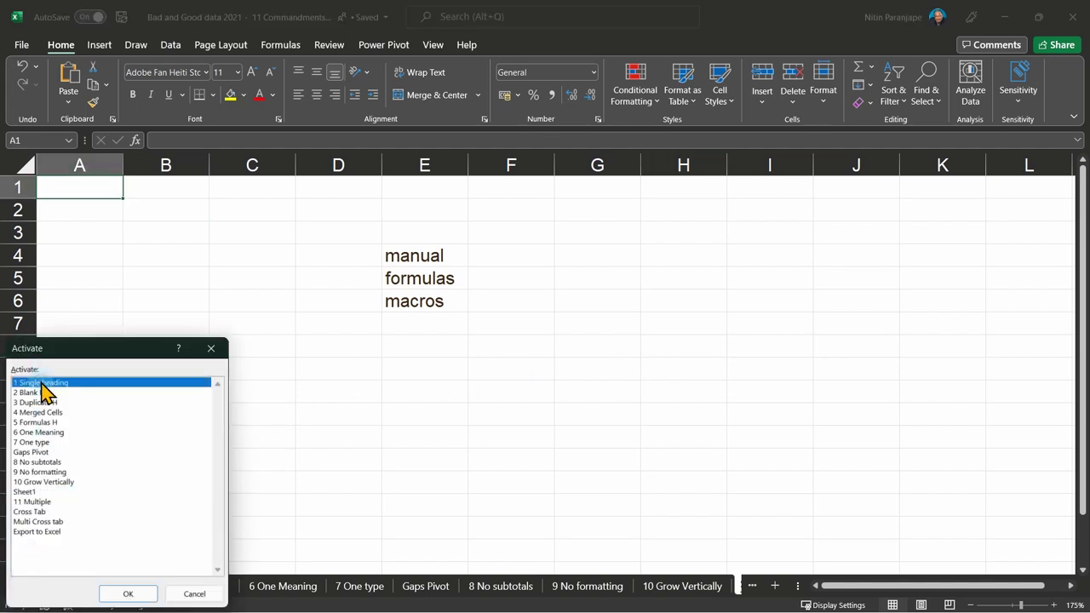
{"action": "double_click", "coordinate": [42, 384]}
{"action": "left_click_drag", "start_coordinate": [333, 256], "coordinate": [529, 262]}
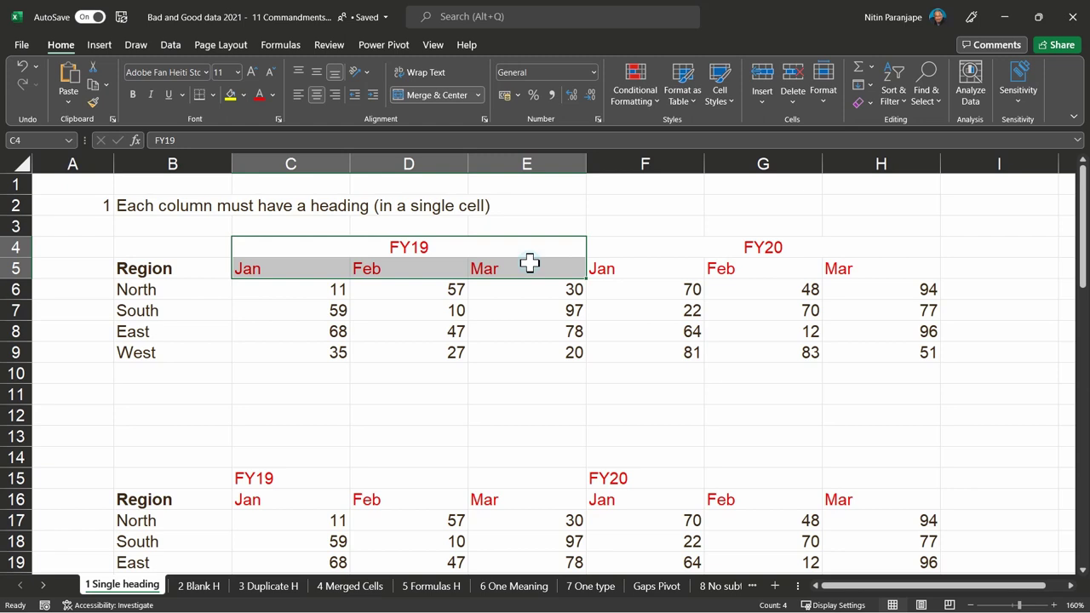
Check March values 30 in E6 and 97 in E18, then move to the 7 One type sheet
{"action": "left_click", "coordinate": [523, 295]}
{"action": "scroll", "coordinate": [518, 348], "scroll_direction": "down", "scroll_amount": 3}
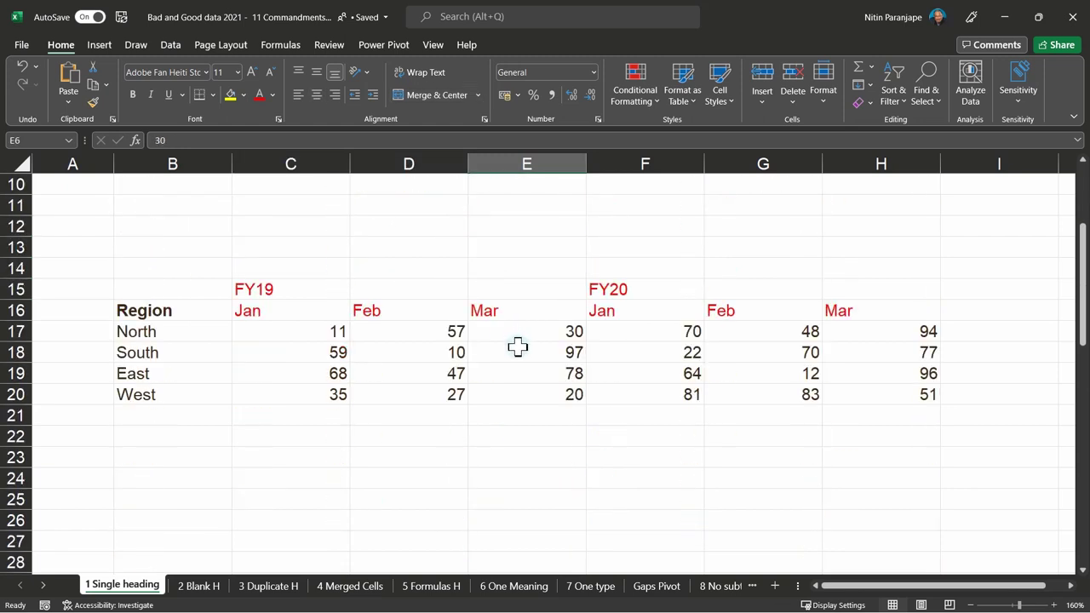
{"action": "left_click", "coordinate": [518, 347]}
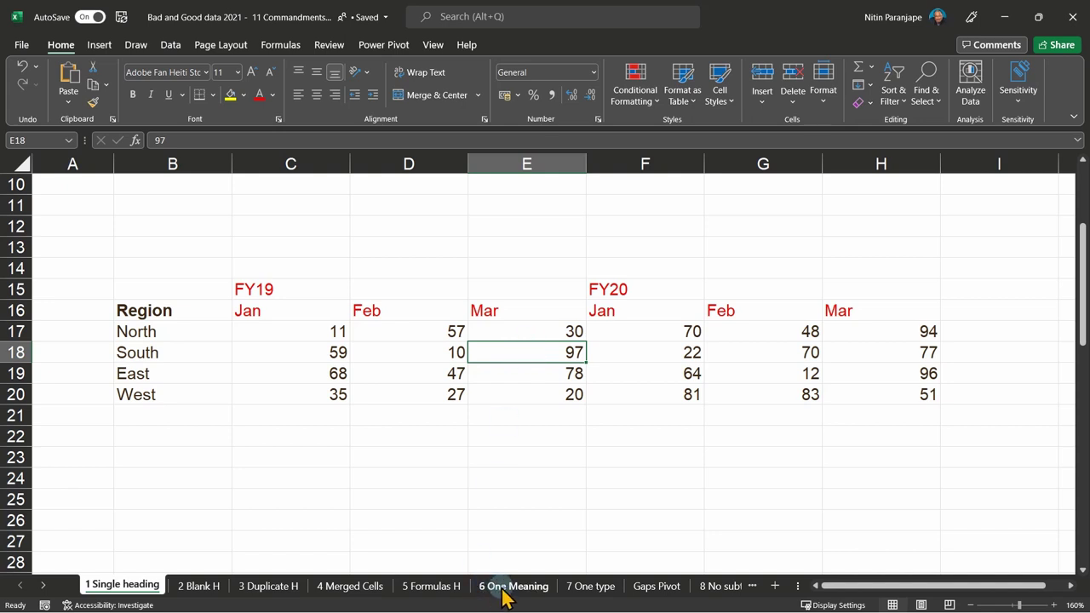
{"action": "left_click", "coordinate": [590, 588]}
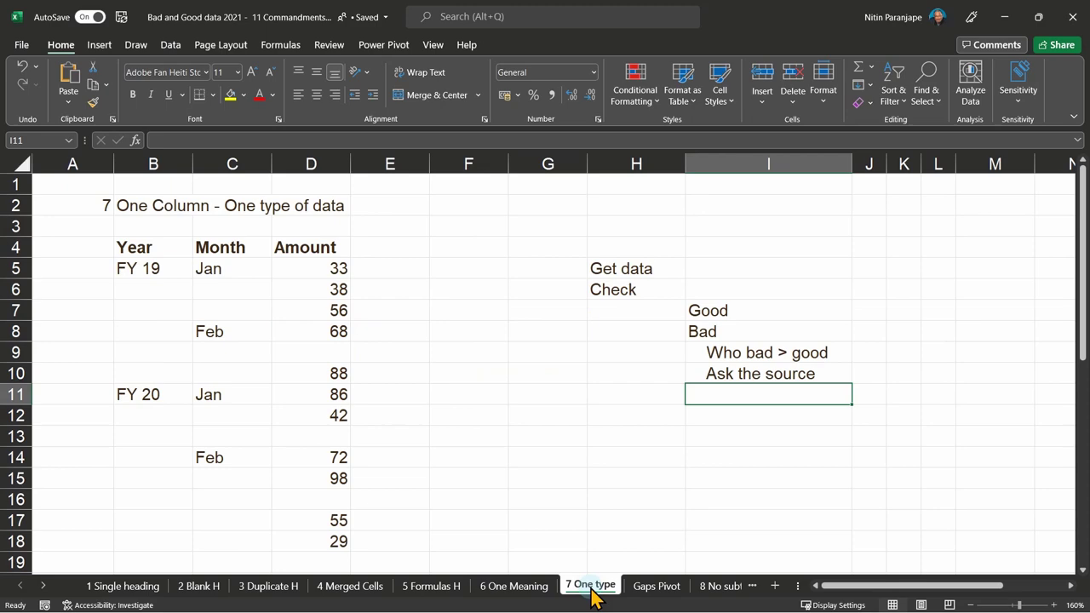
{"action": "left_click", "coordinate": [542, 589]}
{"action": "scroll", "coordinate": [554, 469], "scroll_direction": "down", "scroll_amount": 3}
{"action": "scroll", "coordinate": [555, 464], "scroll_direction": "up", "scroll_amount": 3}
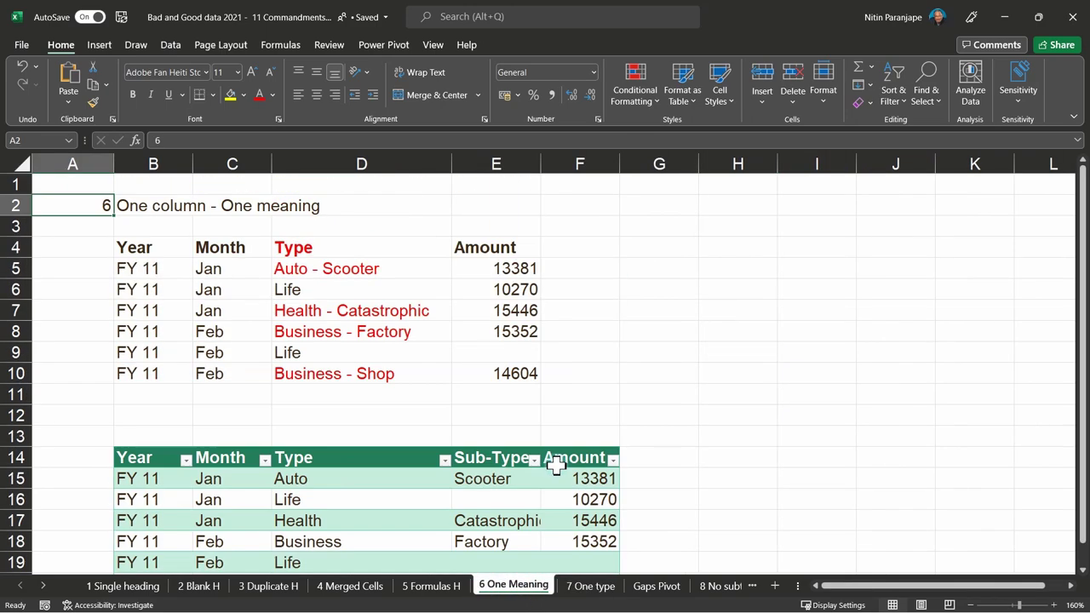
{"action": "scroll", "coordinate": [460, 357], "scroll_direction": "up", "scroll_amount": 3, "text": "ctrl"}
{"action": "left_click", "coordinate": [401, 273]}
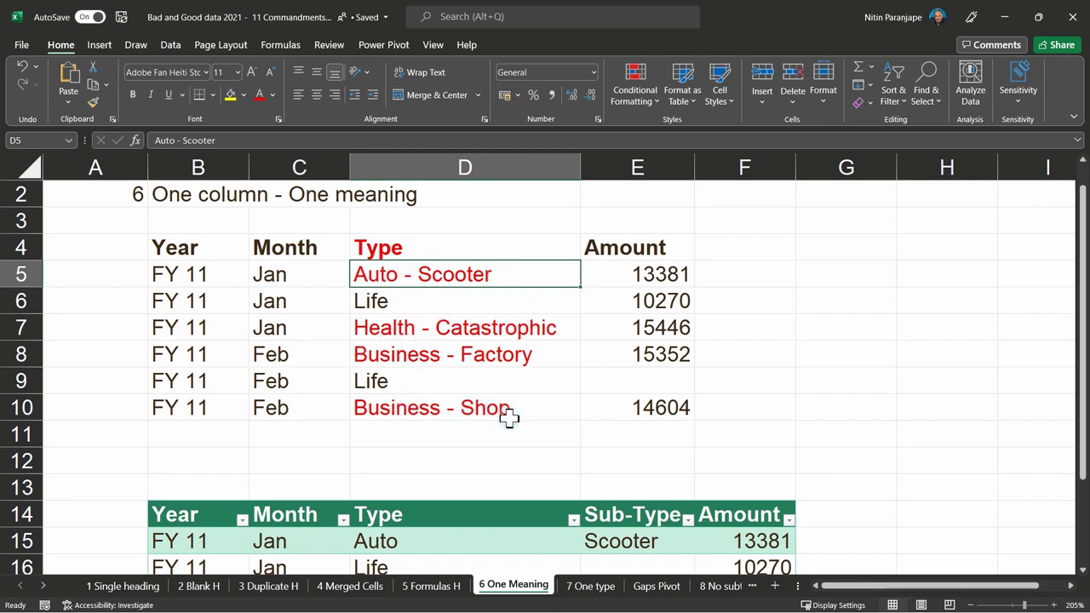
{"action": "left_click", "coordinate": [472, 362]}
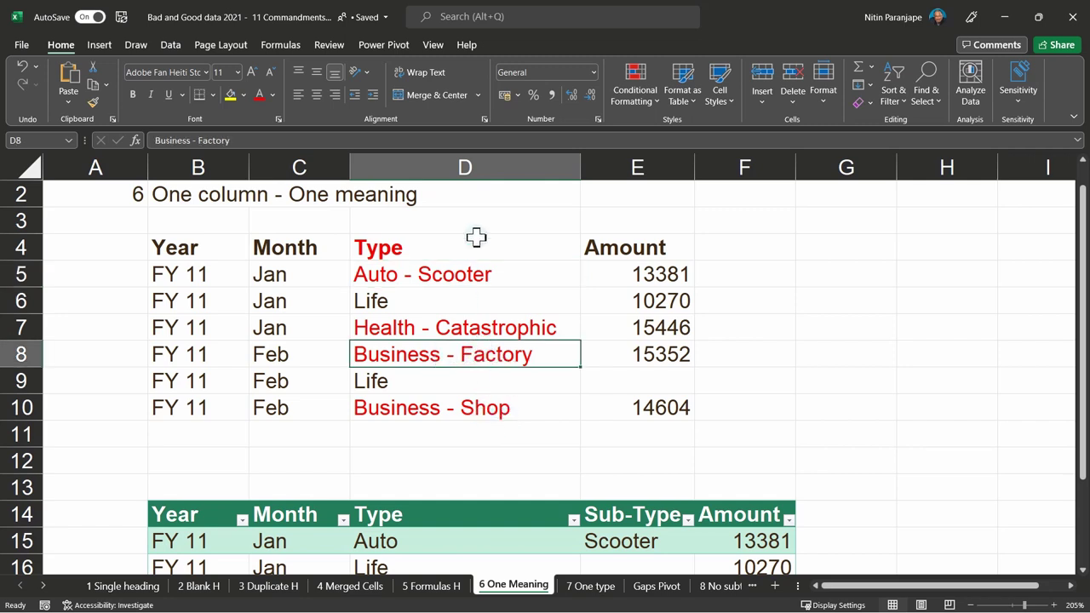
{"action": "scroll", "coordinate": [472, 379], "scroll_direction": "down", "scroll_amount": 3}
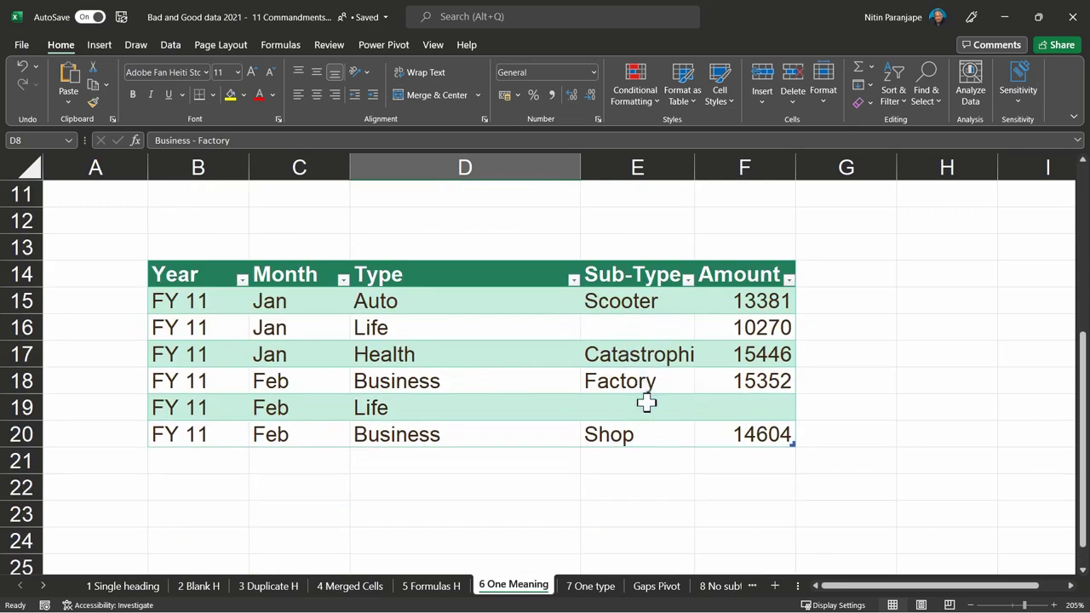
{"action": "scroll", "coordinate": [647, 403], "scroll_direction": "up", "scroll_amount": 3}
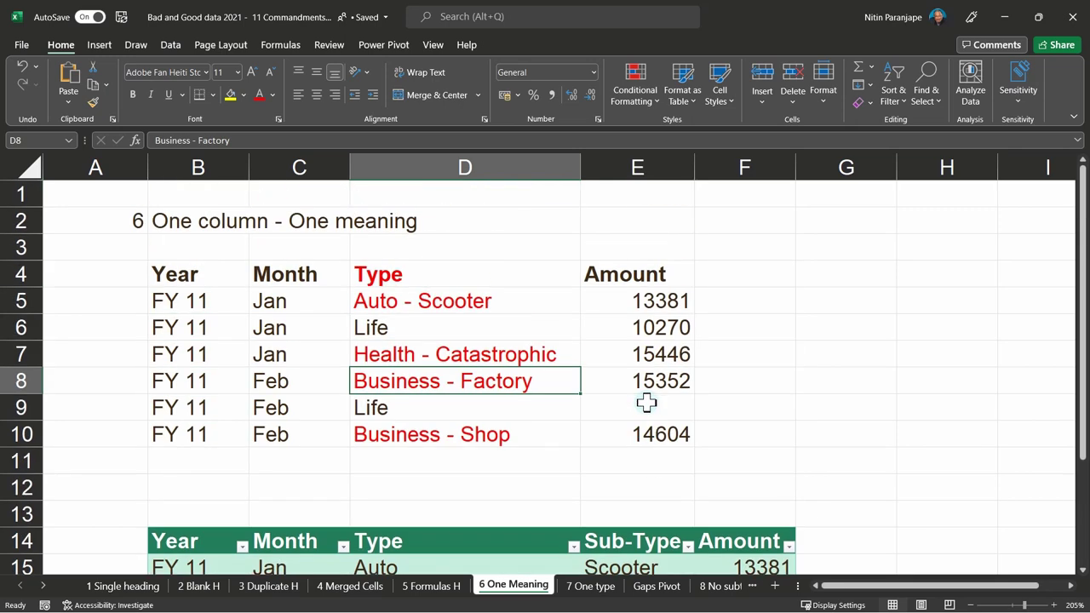
{"action": "left_click", "coordinate": [463, 303]}
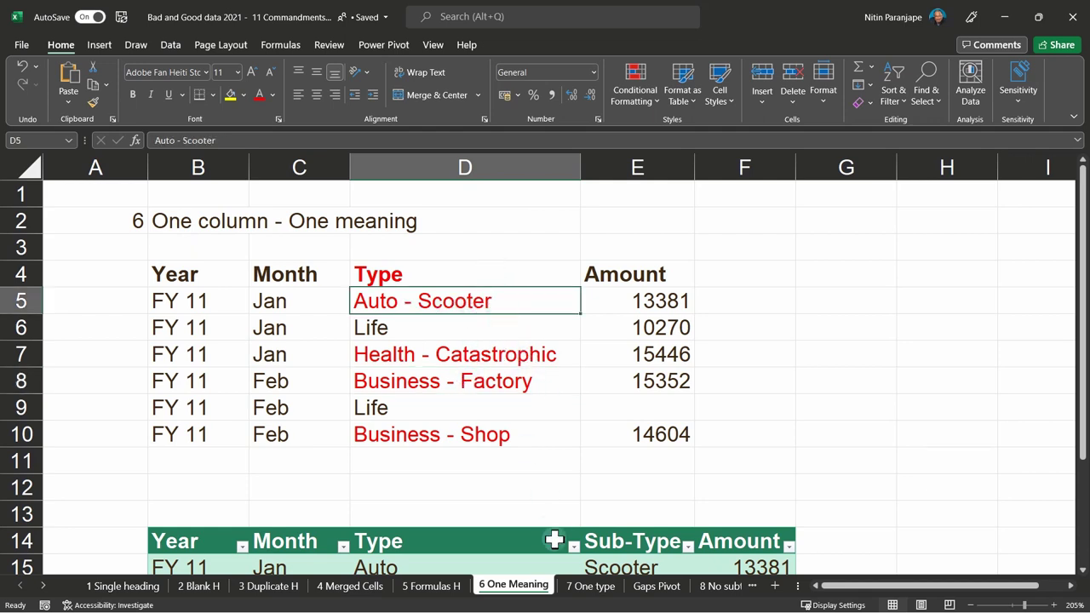
{"action": "left_click", "coordinate": [589, 585]}
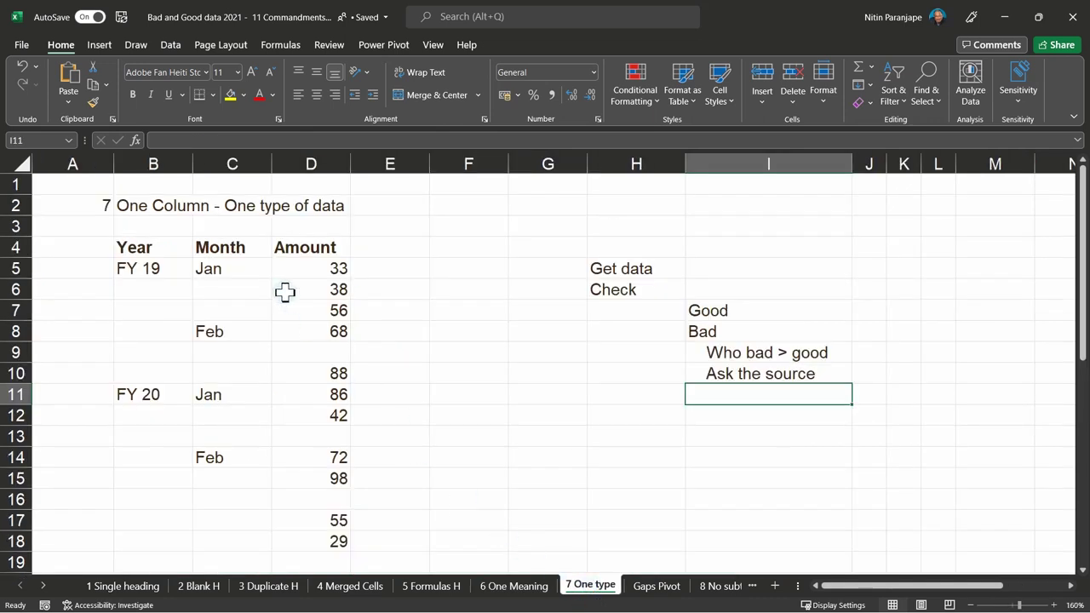
{"action": "left_click", "coordinate": [135, 247]}
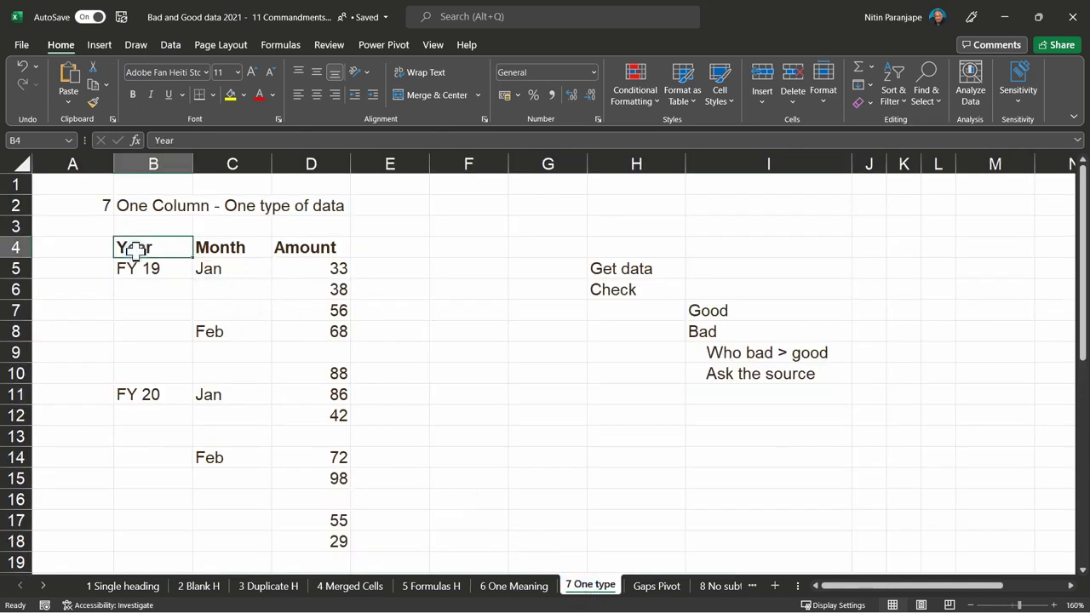
{"action": "mouse_move", "coordinate": [135, 248]}
{"action": "left_mouse_down"}
{"action": "mouse_move", "coordinate": [205, 522]}
{"action": "mouse_move", "coordinate": [280, 550]}
{"action": "left_mouse_up"}
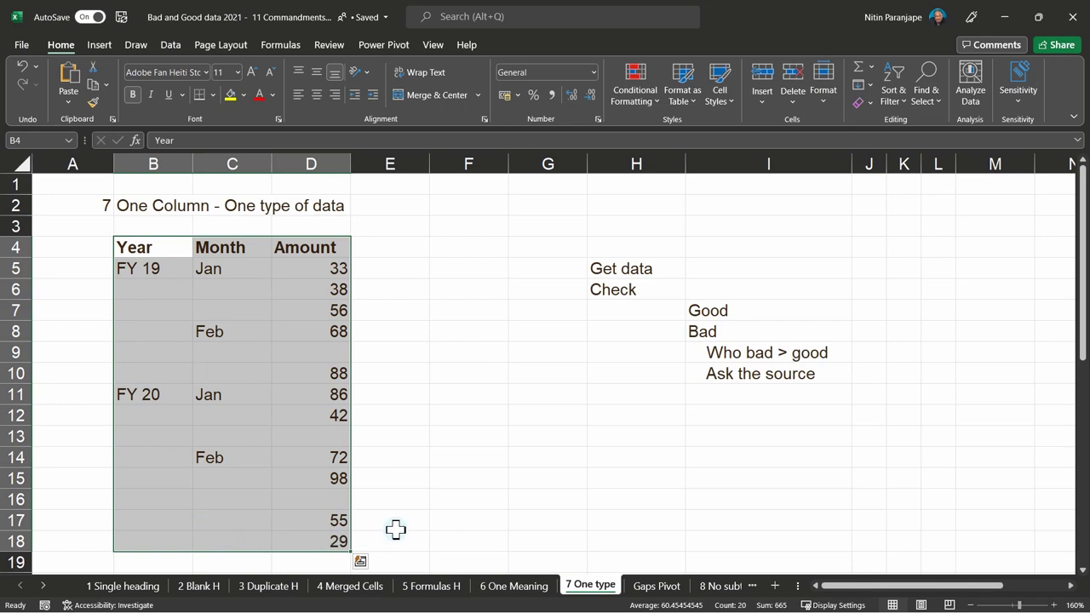
{"action": "key", "text": "ctrl+c"}
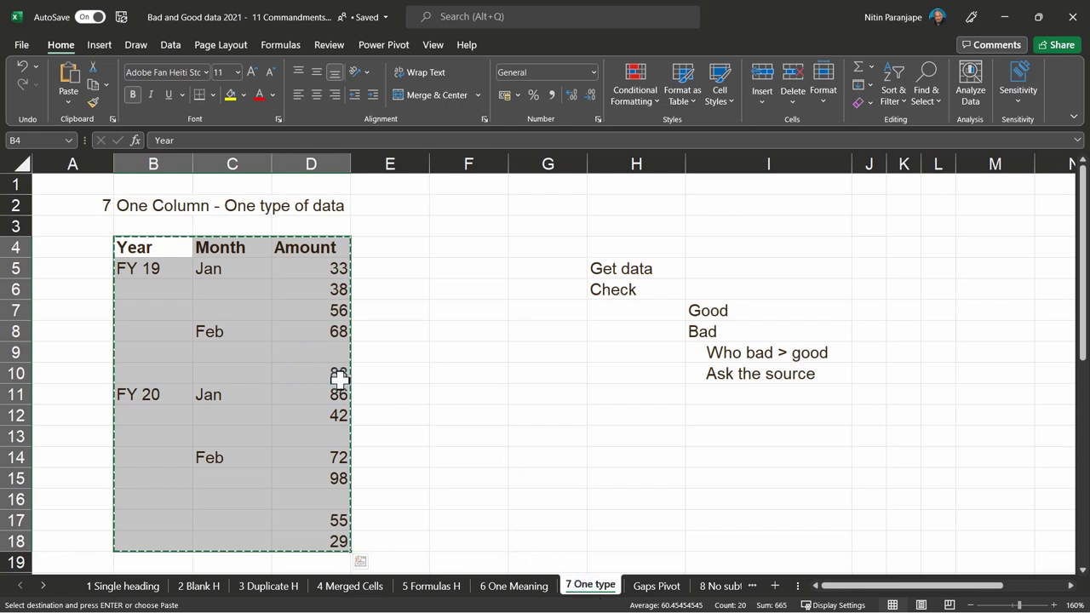
{"action": "left_click", "coordinate": [311, 354]}
{"action": "key", "text": "Escape"}
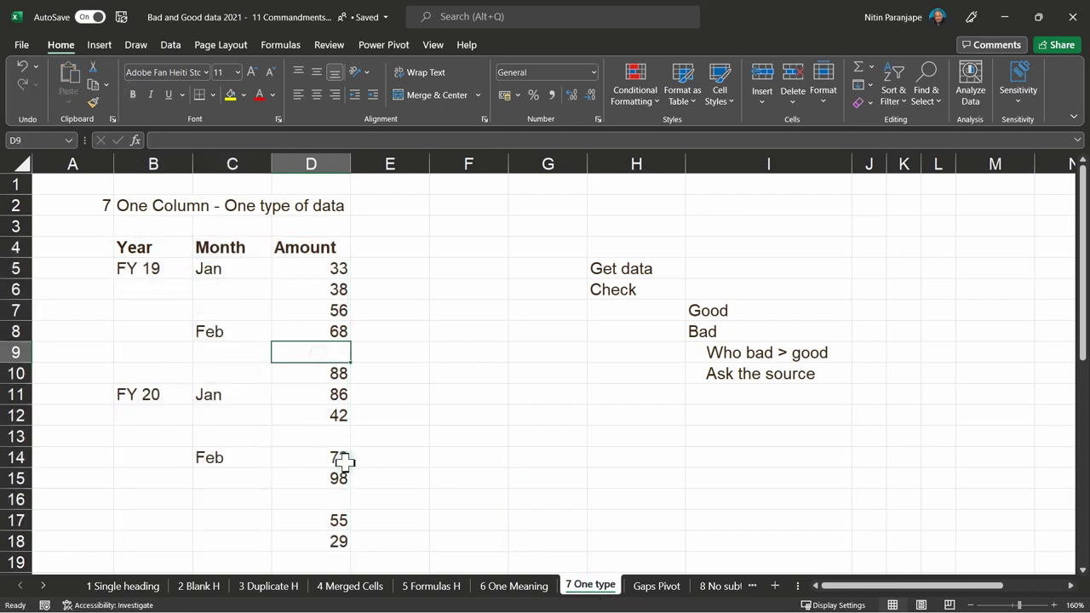
{"action": "left_click", "coordinate": [296, 438]}
{"action": "left_click", "coordinate": [316, 353]}
{"action": "left_click", "coordinate": [226, 287]}
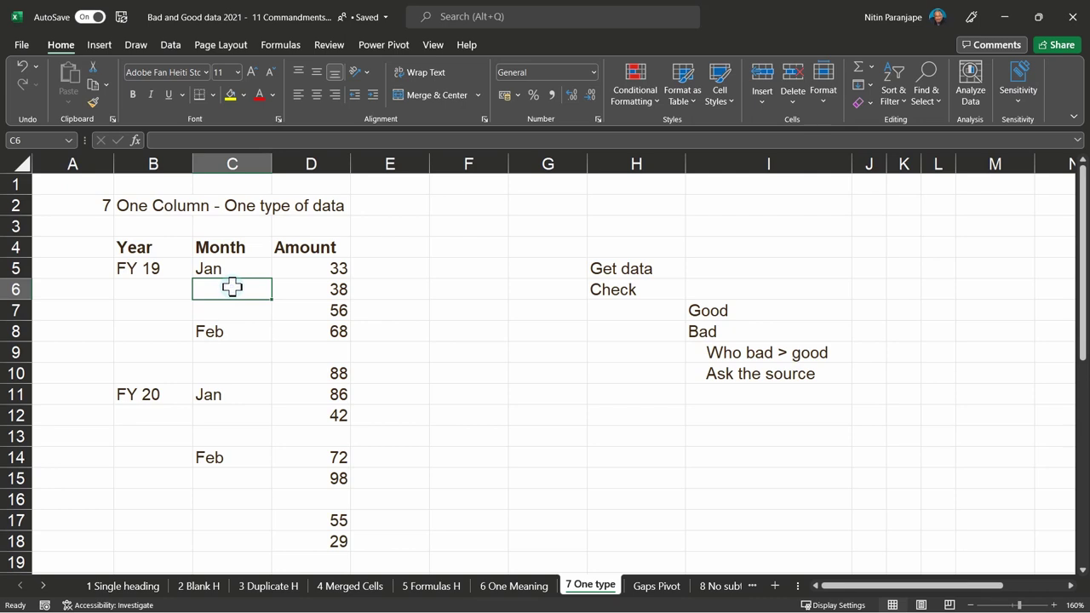
{"action": "left_click", "coordinate": [156, 414]}
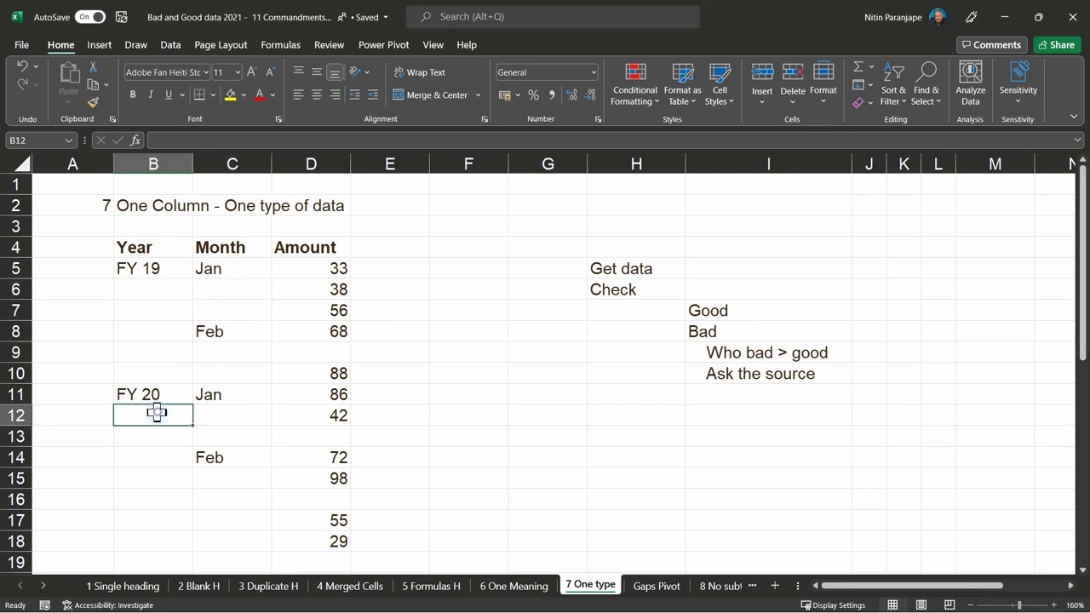
{"action": "left_click", "coordinate": [226, 479]}
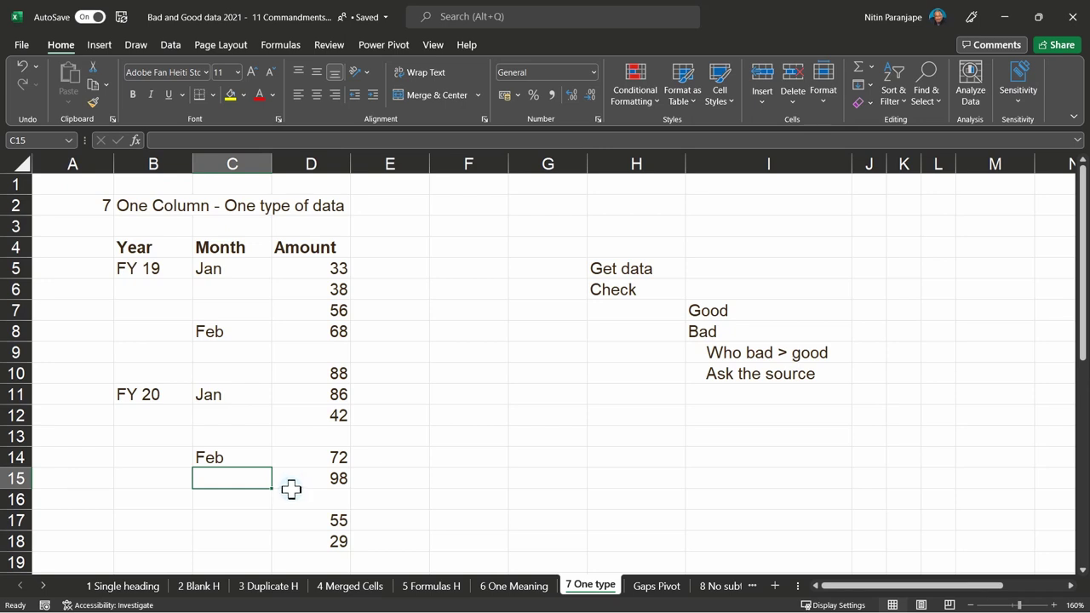
Go to the '9 No formatting' sheet and check the red 14604 and orange 13381 amounts
{"action": "left_click", "coordinate": [712, 597]}
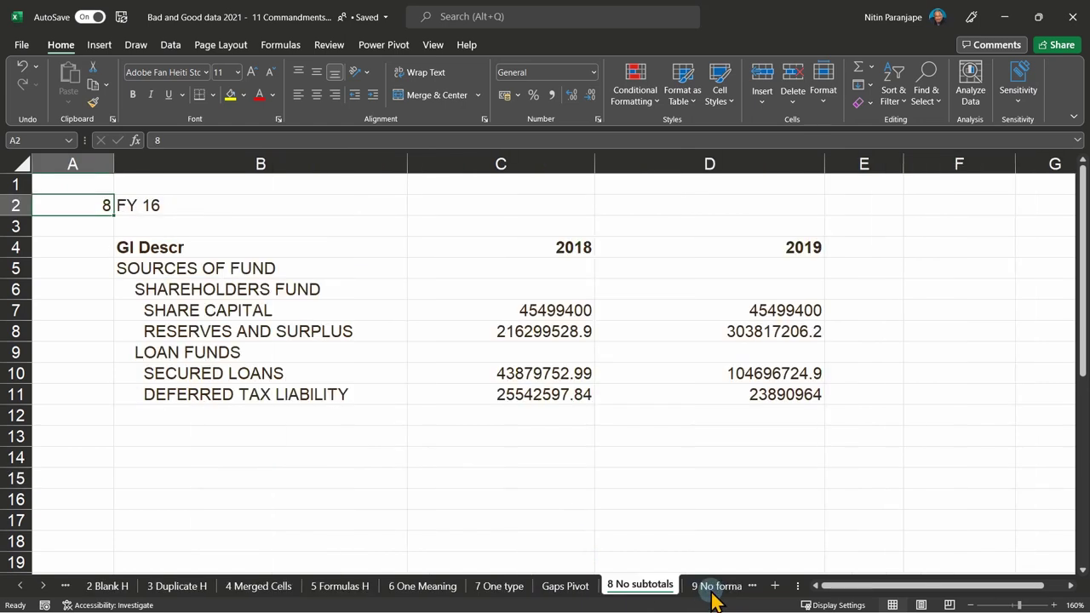
{"action": "left_click", "coordinate": [720, 596]}
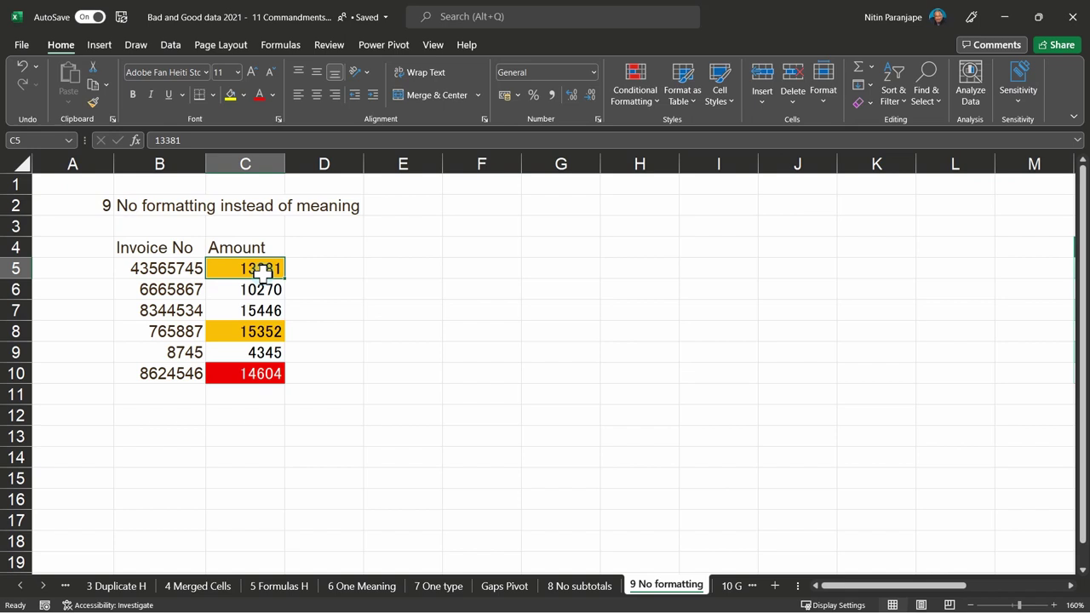
{"action": "left_click", "coordinate": [245, 375]}
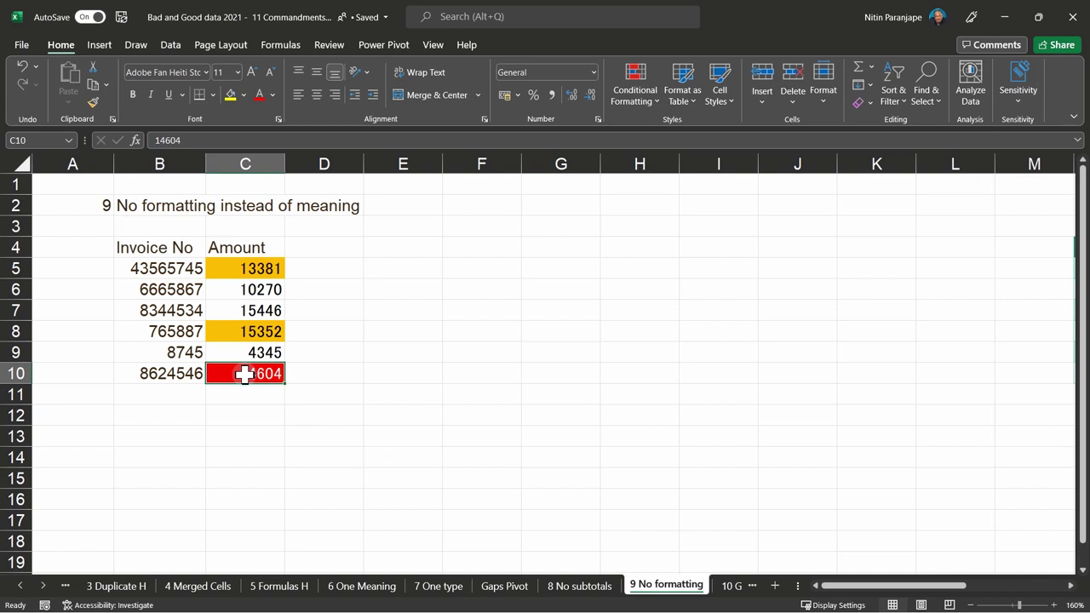
{"action": "left_click", "coordinate": [246, 268]}
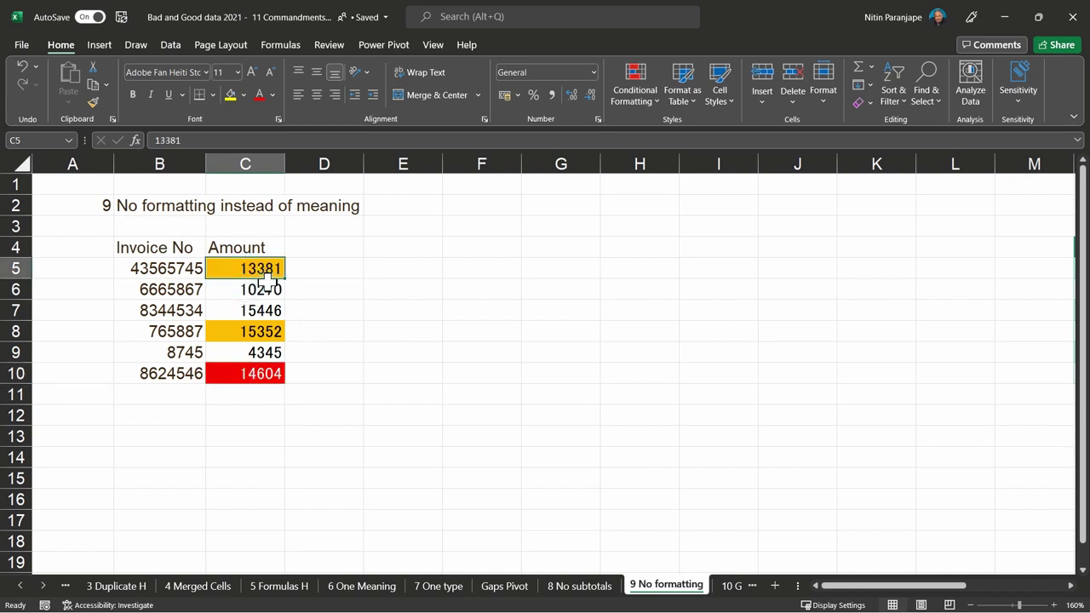
Scroll right to the tables with a Status column and select the plain table's Status values
{"action": "key", "text": "alt+Page_Down"}
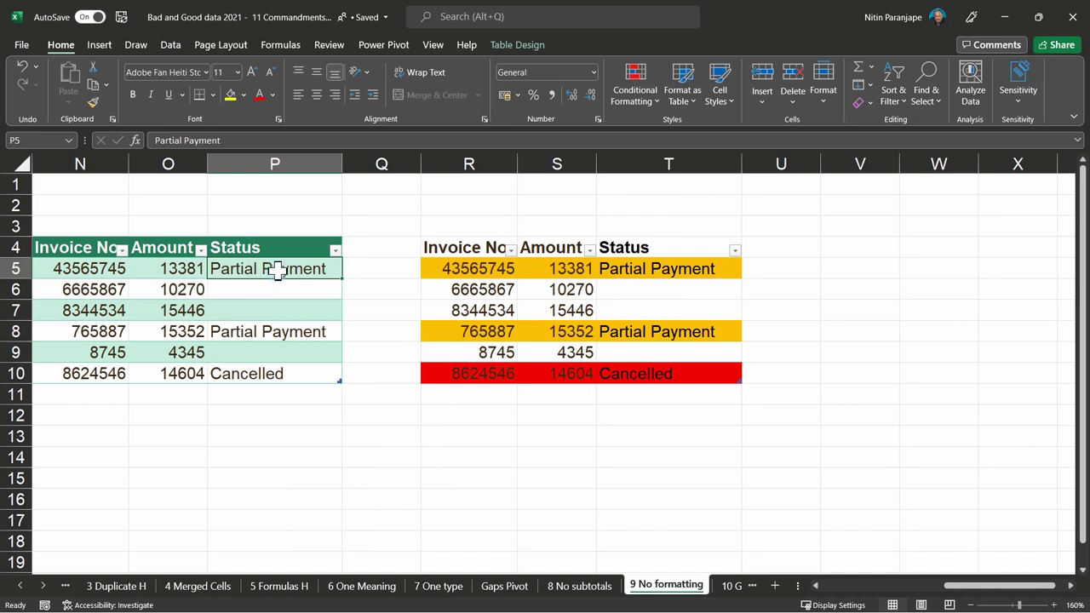
{"action": "left_click_drag", "start_coordinate": [284, 269], "coordinate": [285, 363]}
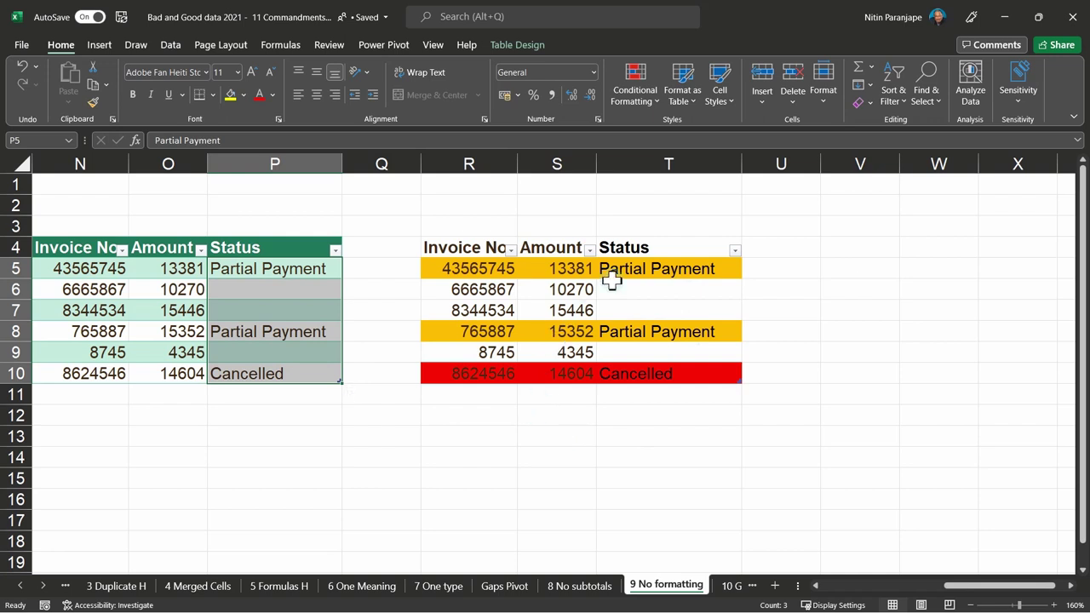
{"action": "left_click", "coordinate": [278, 272]}
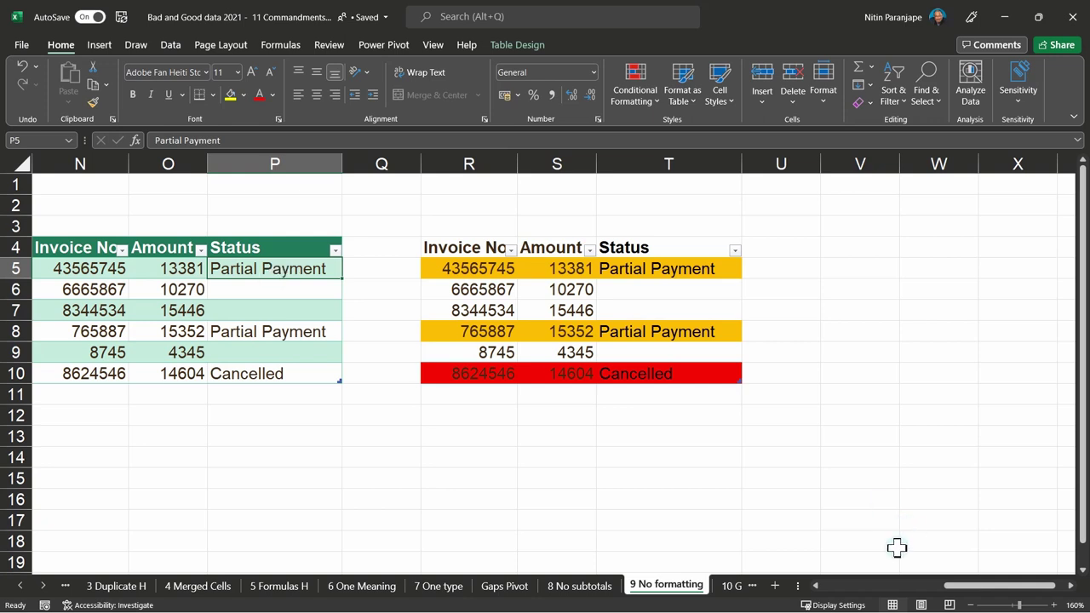
Step through the sheet tabs to 'Multi Cross tab' and select the North crosstab block
{"action": "left_click", "coordinate": [731, 586]}
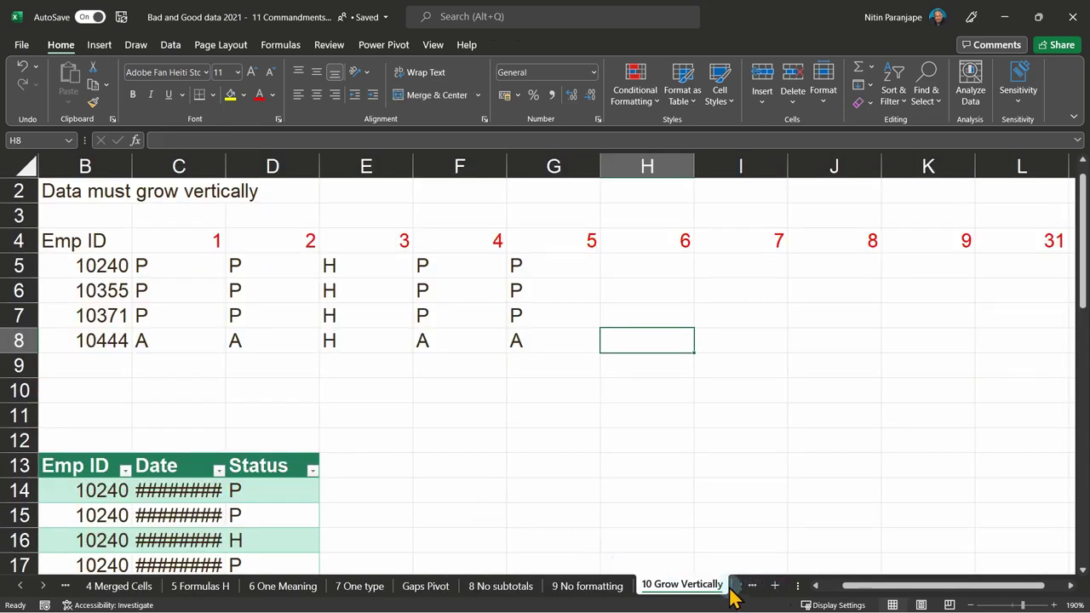
{"action": "left_click", "coordinate": [741, 590]}
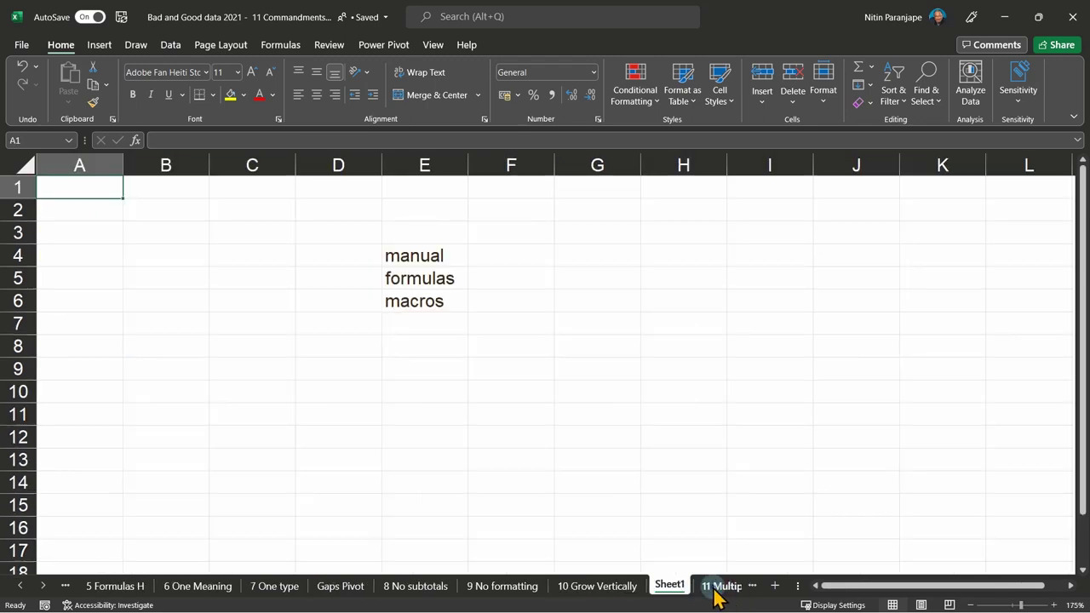
{"action": "left_click", "coordinate": [716, 588]}
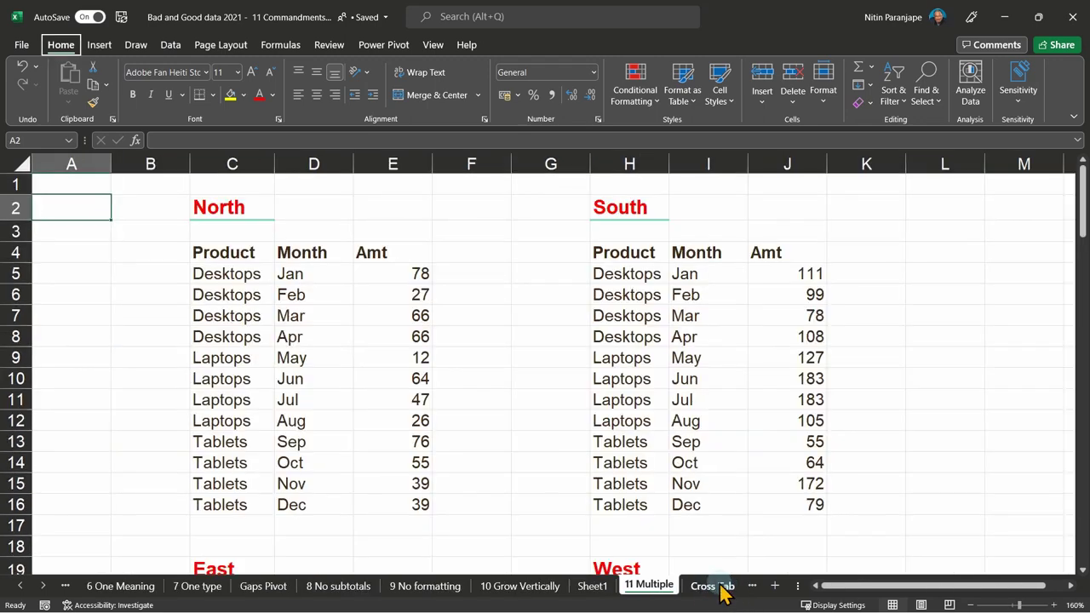
{"action": "left_click", "coordinate": [719, 587]}
{"action": "left_click", "coordinate": [720, 588]}
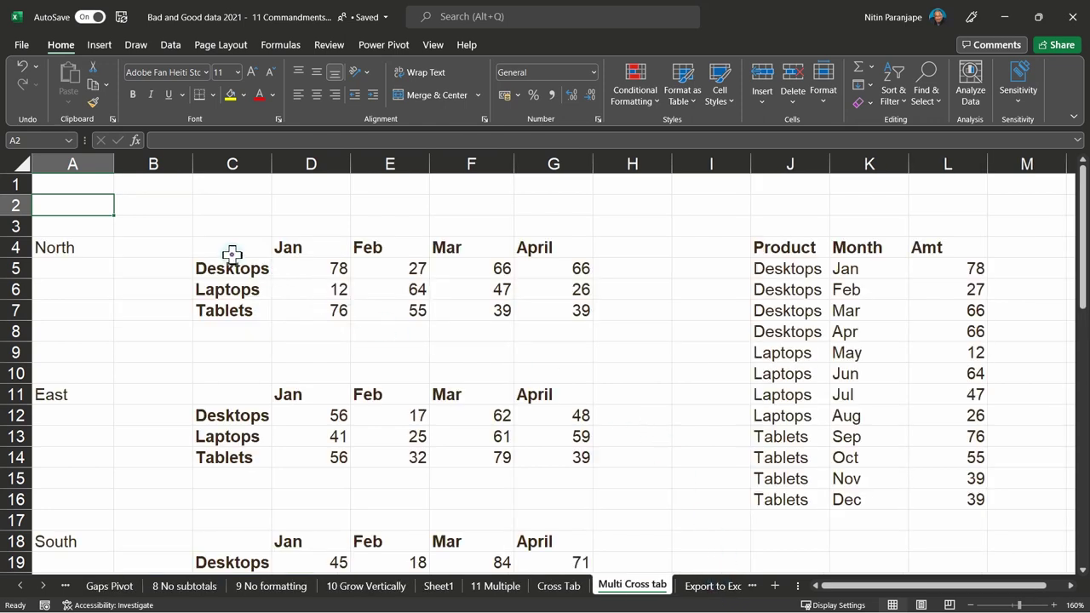
{"action": "left_click_drag", "start_coordinate": [230, 250], "coordinate": [545, 313]}
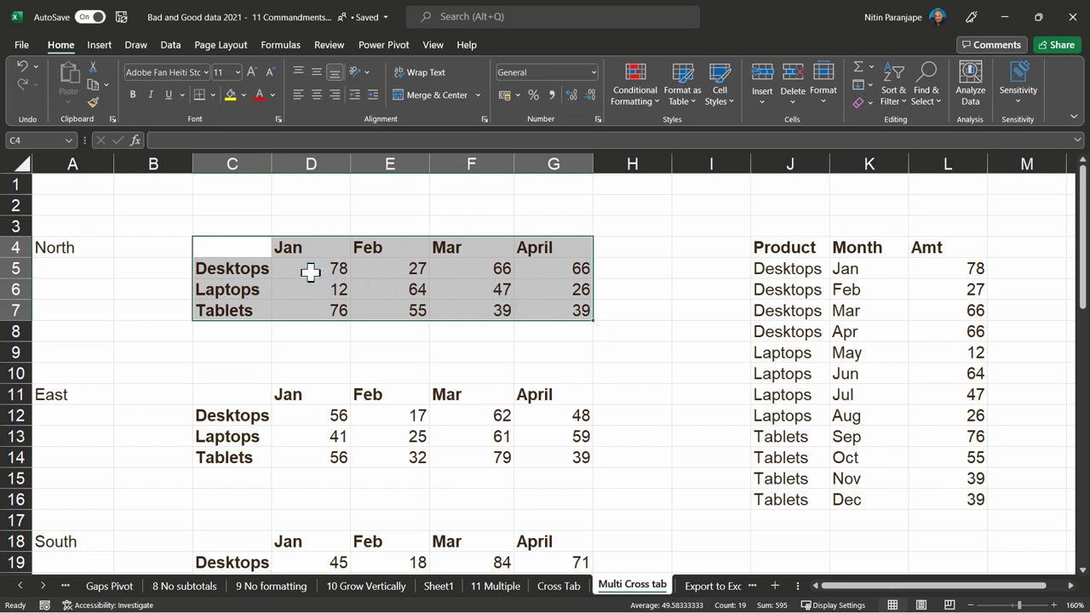
Enter the heading 'Product' in the North crosstab's empty corner cell C4
{"action": "left_click", "coordinate": [238, 253]}
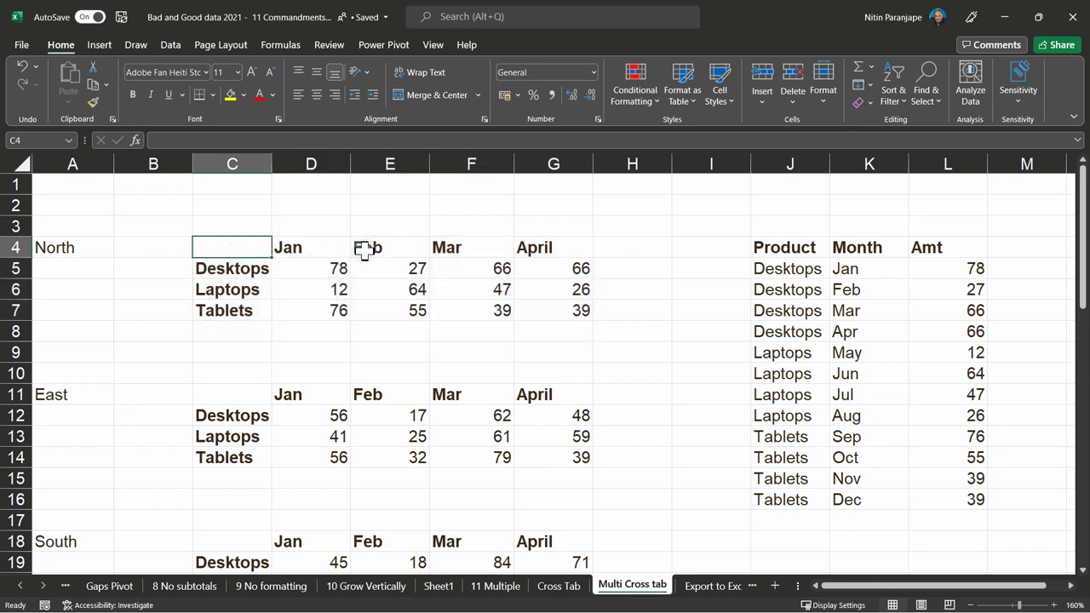
{"action": "type", "text": "Product"}
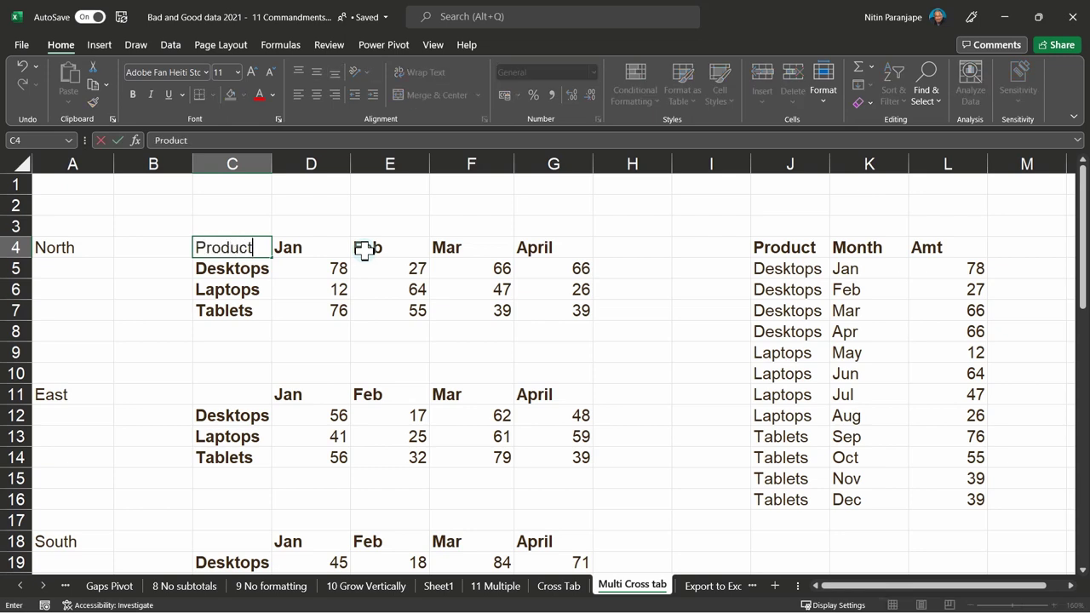
{"action": "key", "text": "Return"}
Copy the North crosstab C4:G7 and create a new blank workbook
{"action": "left_click_drag", "start_coordinate": [257, 250], "coordinate": [572, 327]}
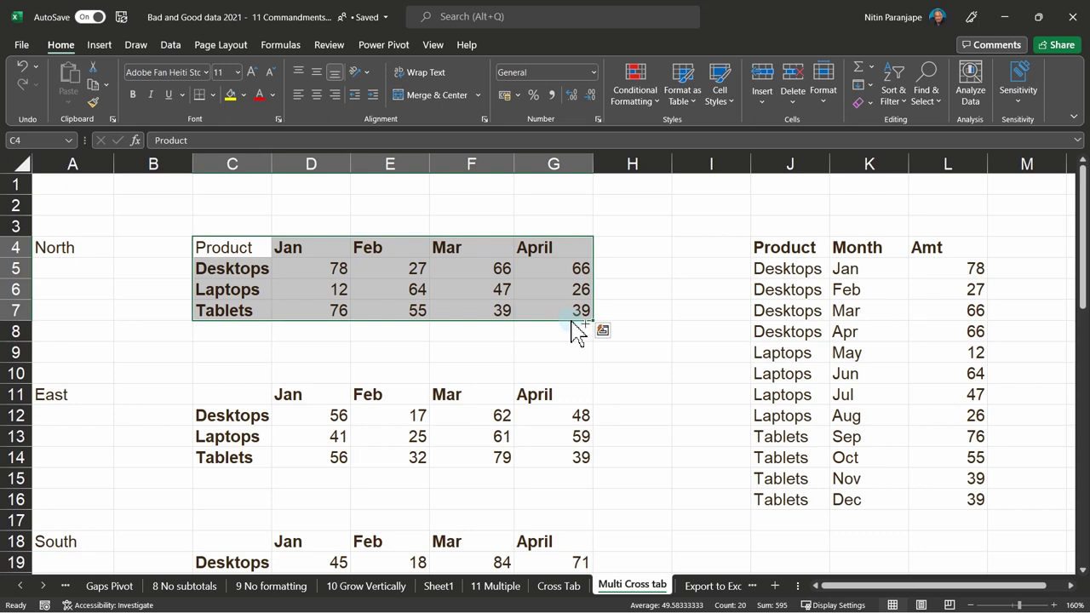
{"action": "key", "text": "ctrl+c"}
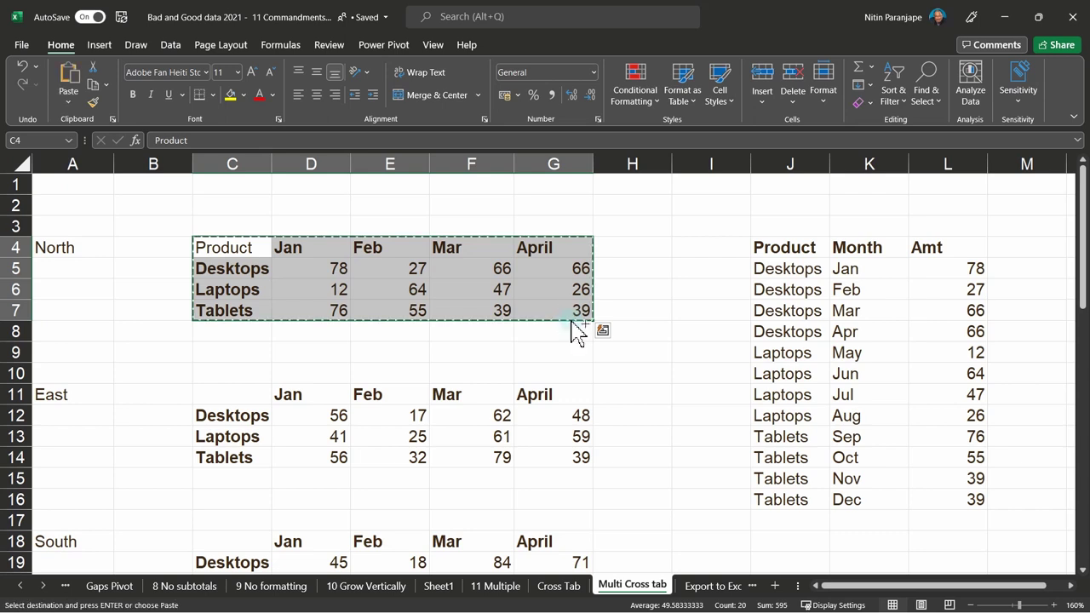
{"action": "key", "text": "ctrl+n"}
Paste the North crosstab at G6 of Book1 and zoom in to 175%
{"action": "left_click", "coordinate": [312, 241]}
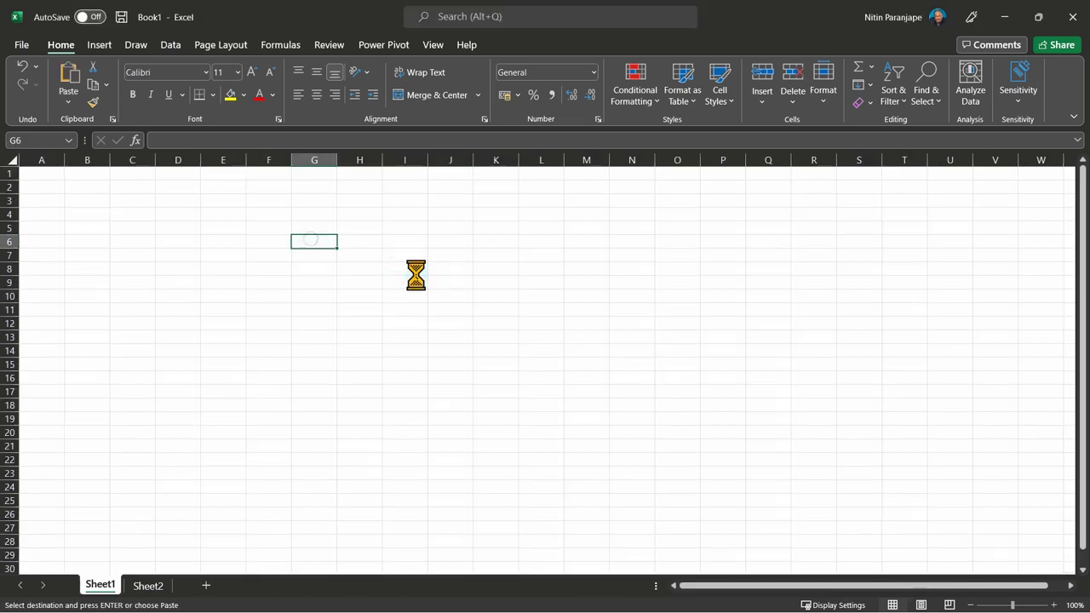
{"action": "key", "text": "ctrl+v"}
{"action": "left_click", "coordinate": [448, 322]}
{"action": "scroll", "coordinate": [502, 321], "scroll_direction": "up", "scroll_amount": 5, "text": "ctrl"}
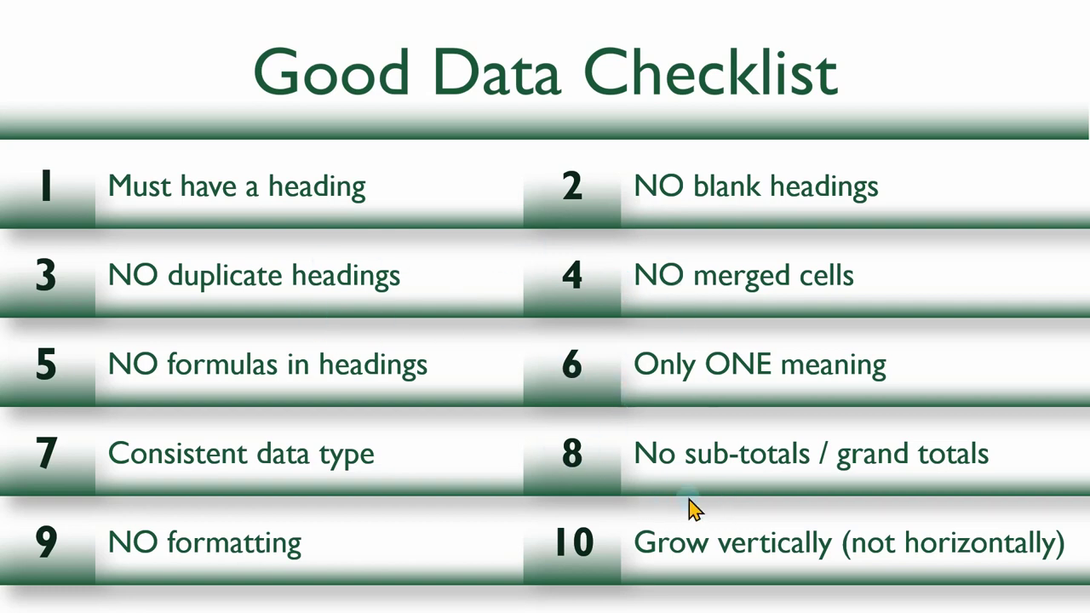
{"action": "key", "text": "alt+Tab"}
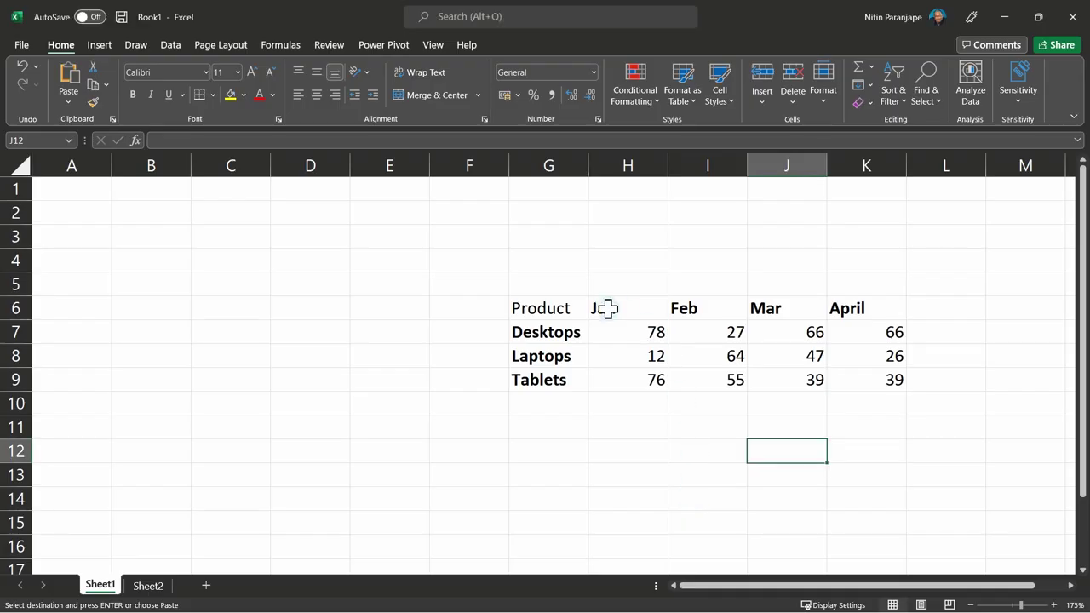
Remove bold from the Jan–April month headings in H6:K6
{"action": "left_click_drag", "start_coordinate": [608, 309], "coordinate": [885, 302]}
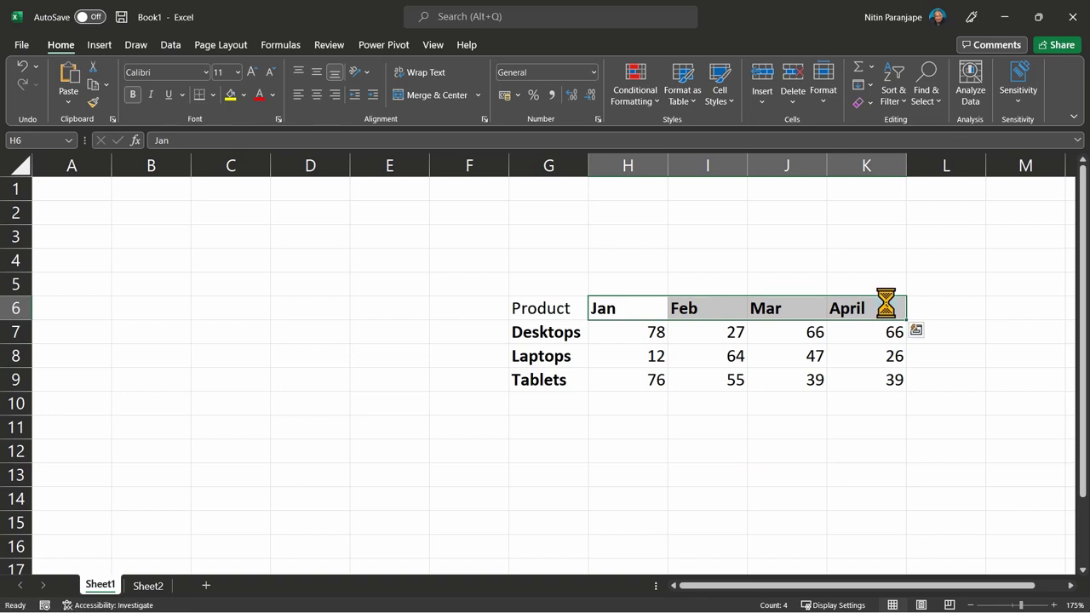
{"action": "left_click_drag", "start_coordinate": [539, 466], "coordinate": [567, 464]}
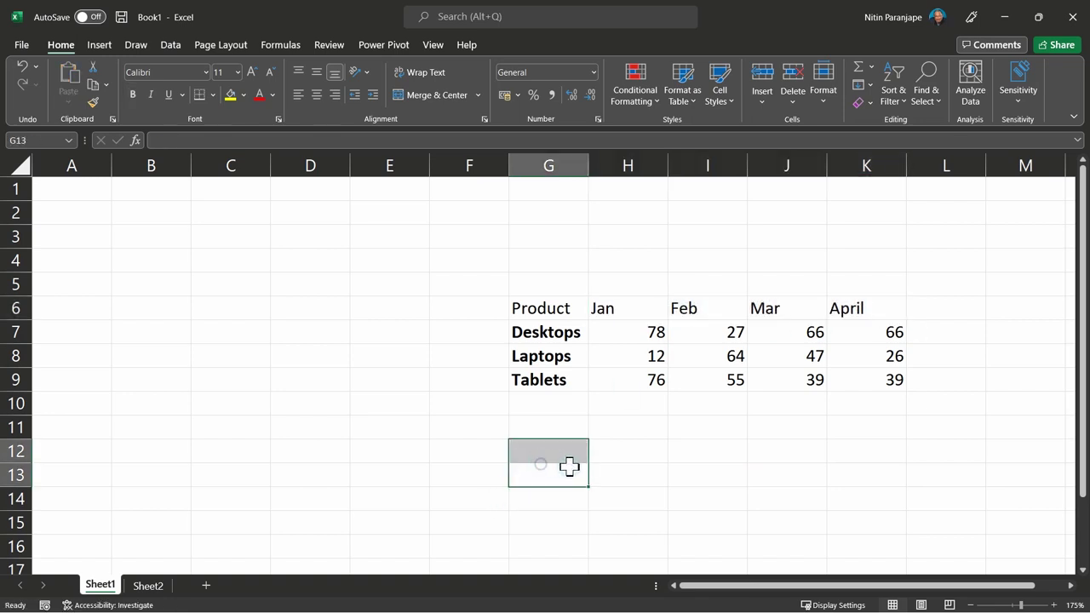
{"action": "key", "text": "Up"}
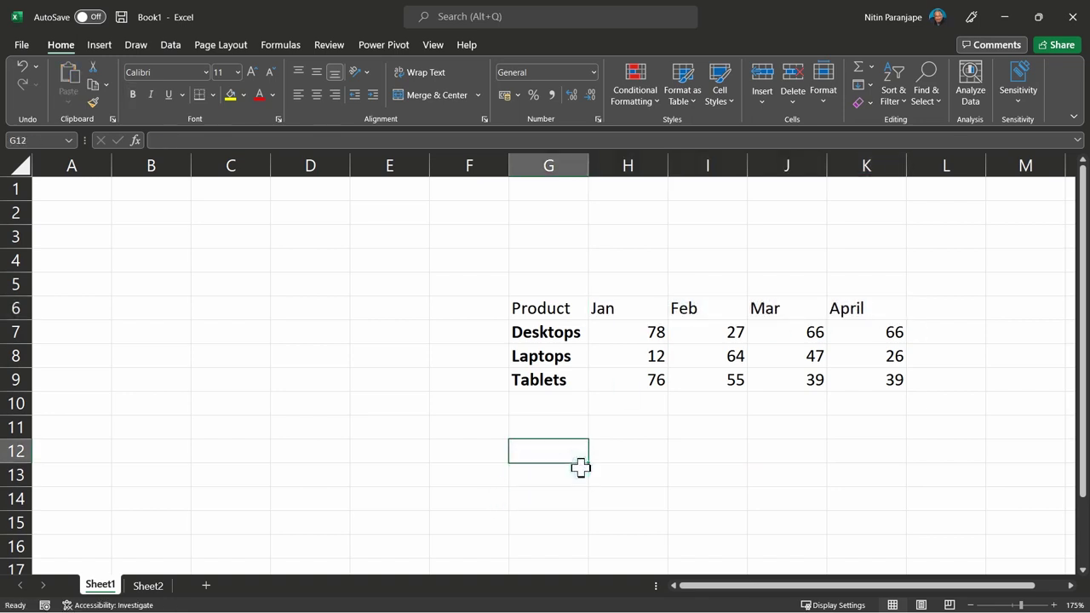
{"action": "key", "text": "Down"}
{"action": "key", "text": "Up"}
Select and deselect the pasted G6:K9 table a few times to review it
{"action": "left_click_drag", "start_coordinate": [553, 312], "coordinate": [852, 380]}
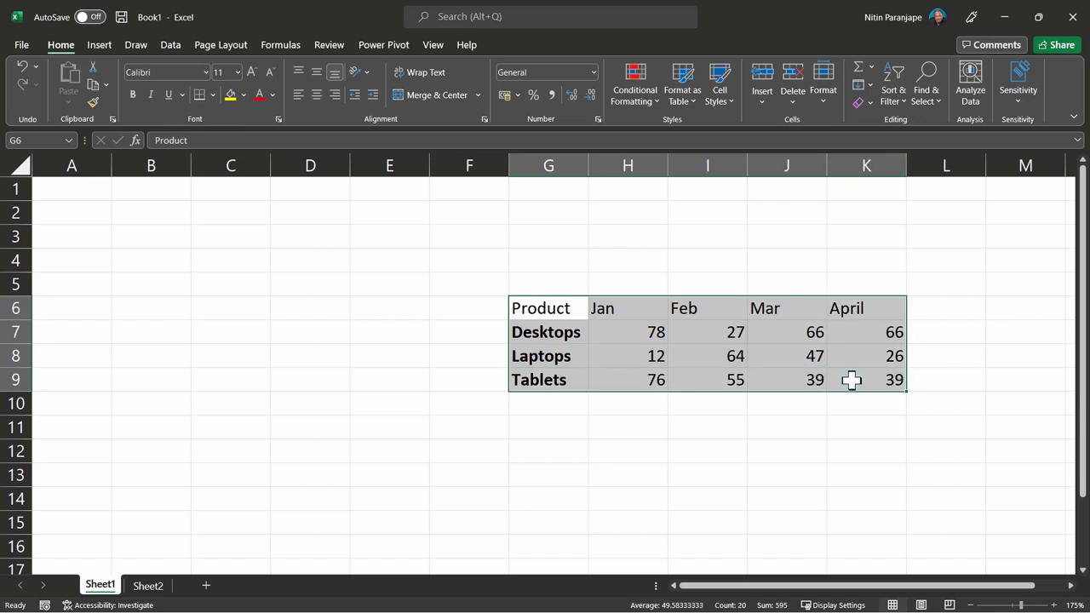
{"action": "left_click", "coordinate": [863, 479]}
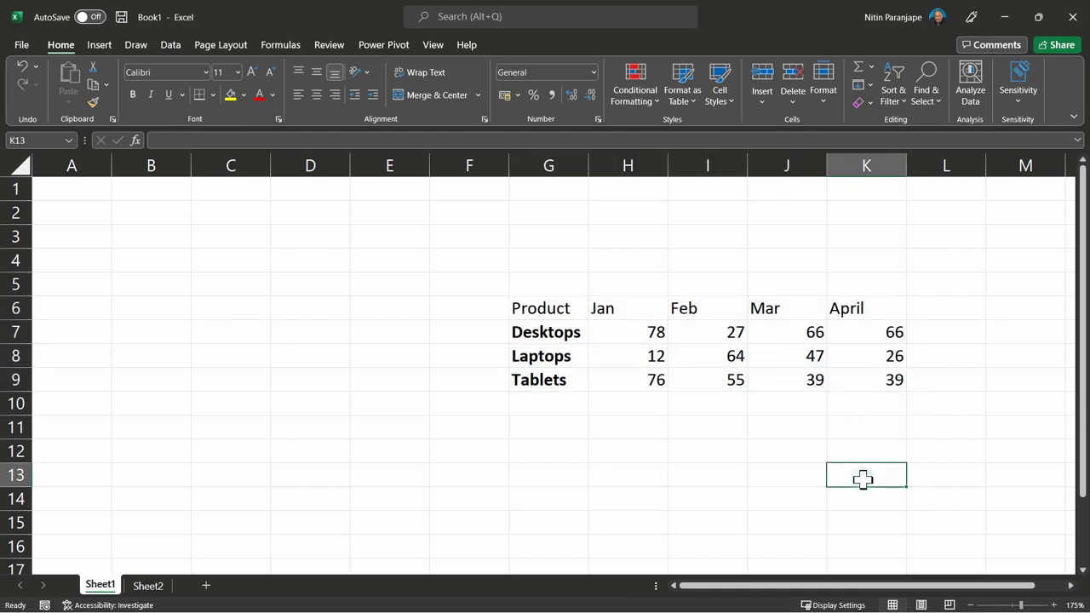
{"action": "left_click_drag", "start_coordinate": [569, 310], "coordinate": [861, 382]}
{"action": "left_click", "coordinate": [841, 434]}
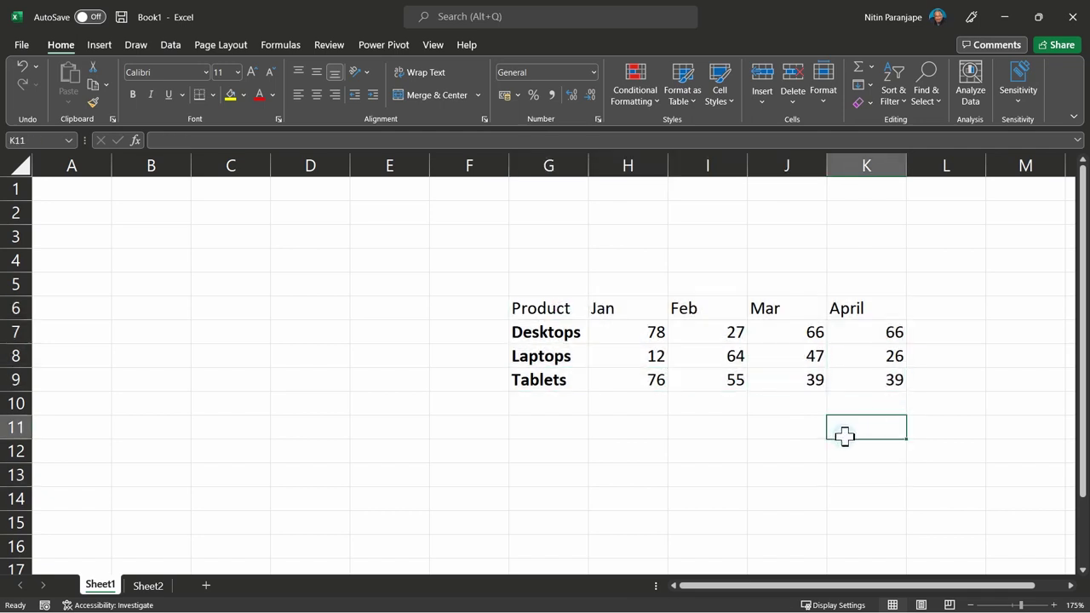
{"action": "left_click", "coordinate": [885, 409]}
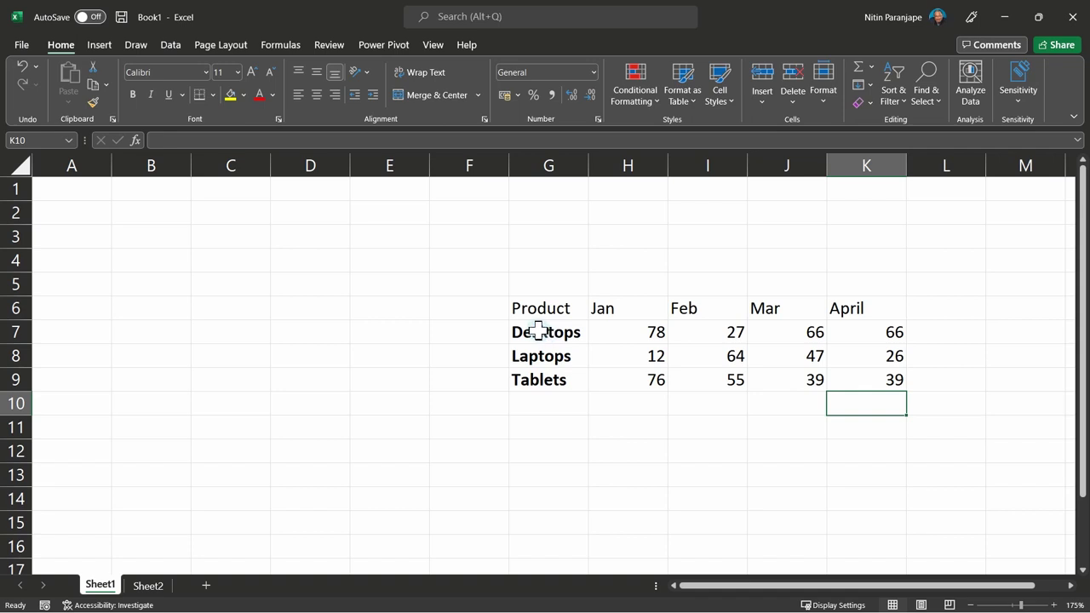
{"action": "left_click_drag", "start_coordinate": [554, 316], "coordinate": [852, 384]}
{"action": "left_click", "coordinate": [548, 471]}
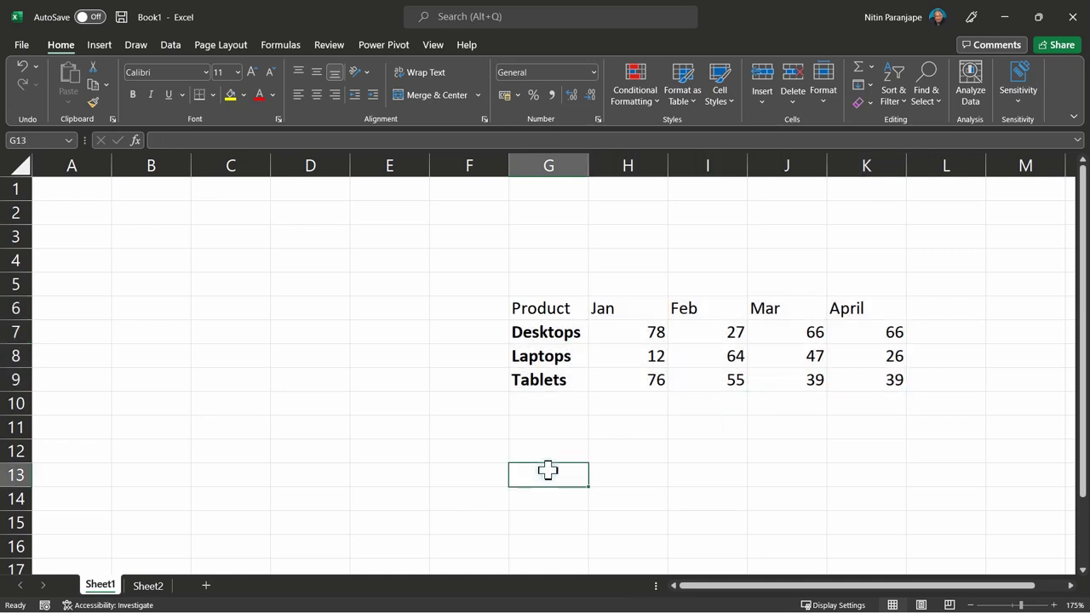
{"action": "left_click", "coordinate": [173, 47]}
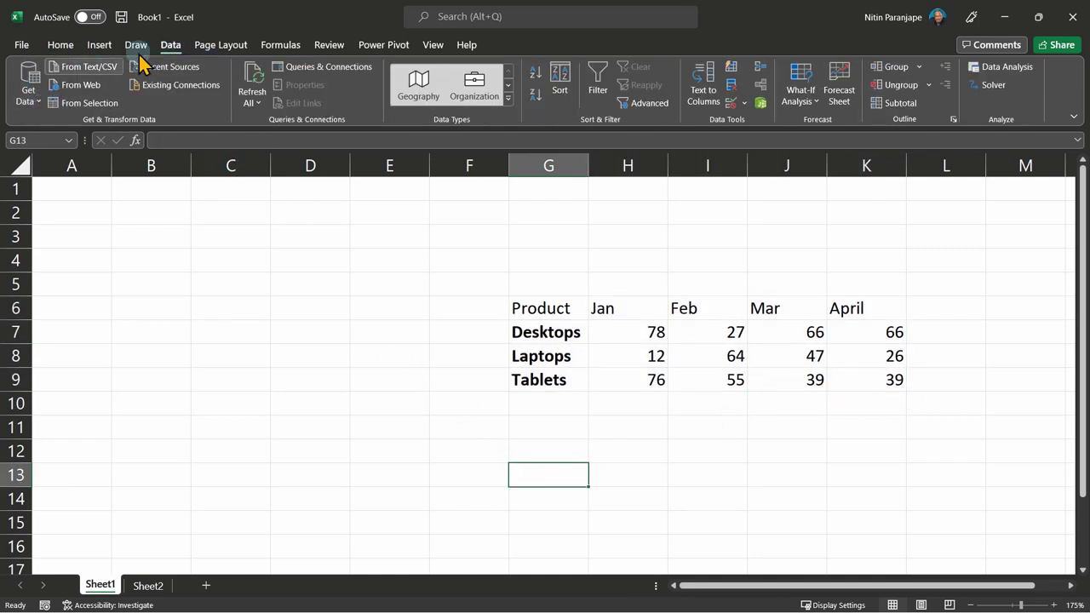
{"action": "left_click", "coordinate": [130, 213]}
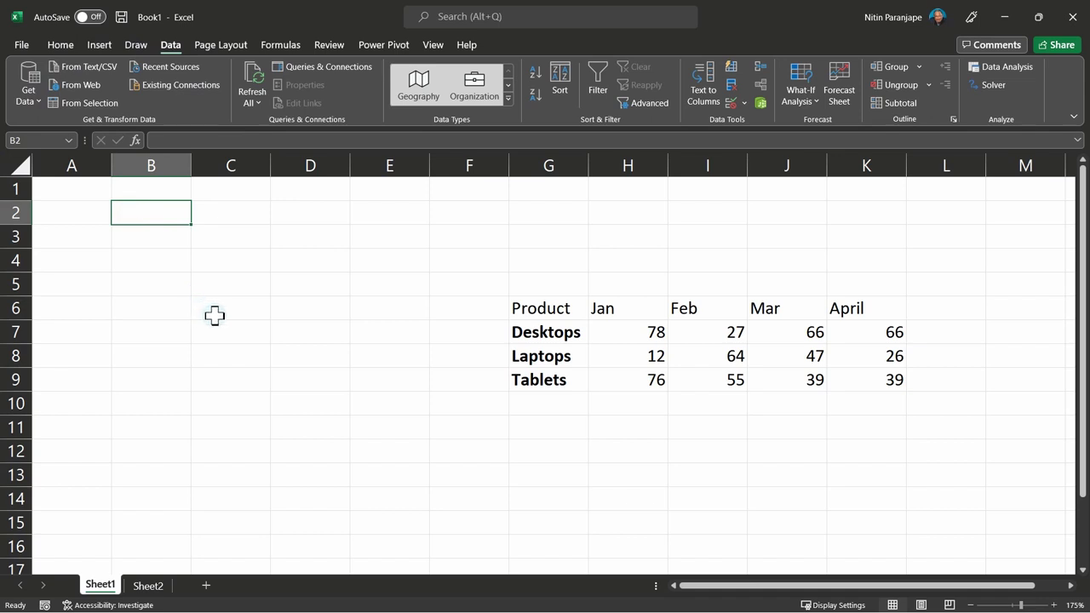
{"action": "left_click_drag", "start_coordinate": [562, 311], "coordinate": [892, 378]}
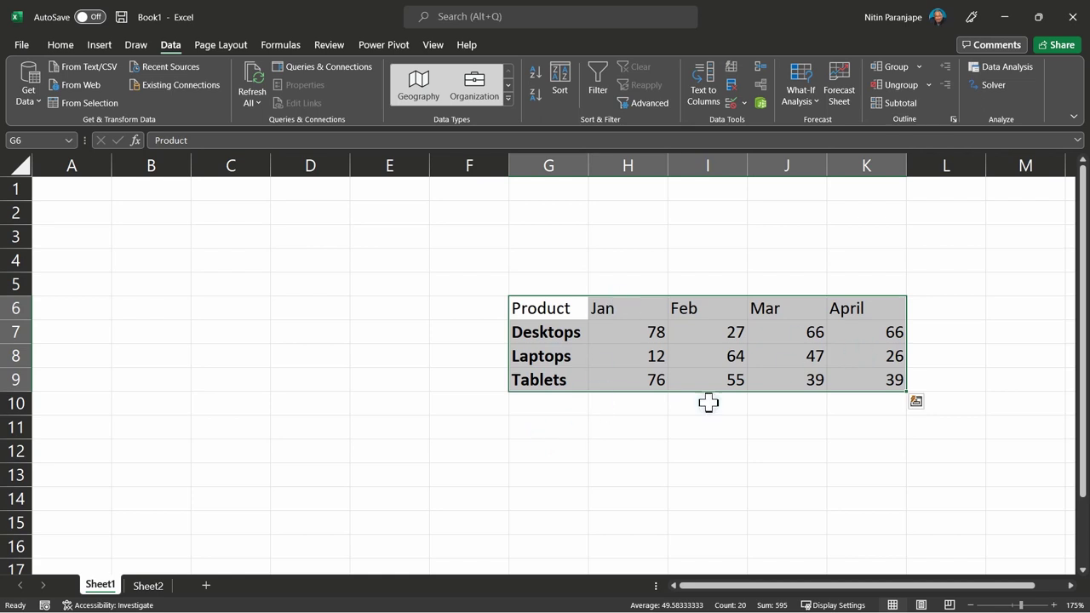
{"action": "left_click", "coordinate": [563, 471]}
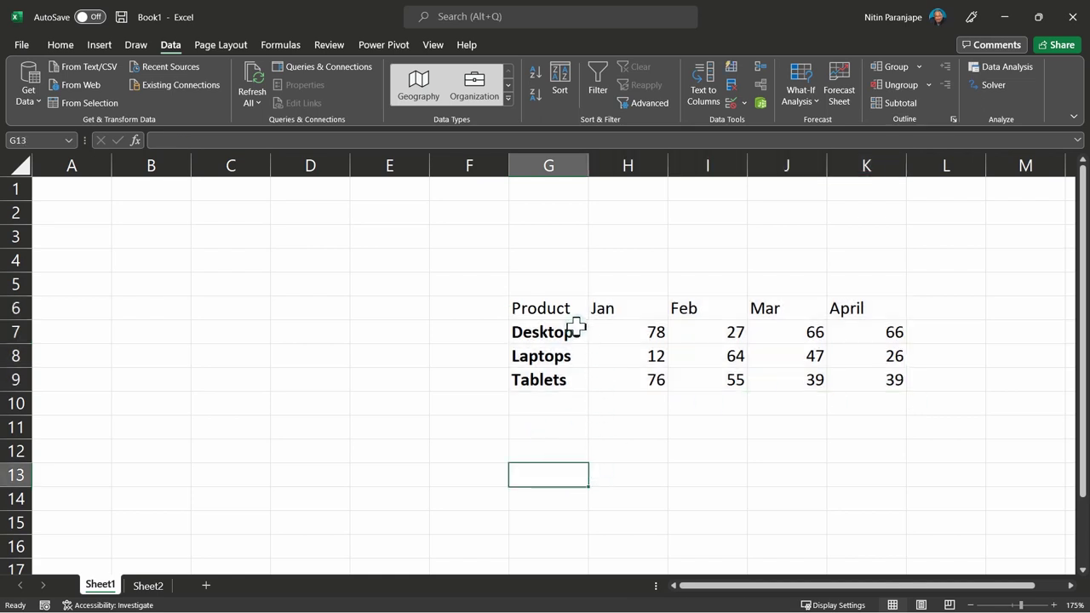
{"action": "left_click_drag", "start_coordinate": [548, 309], "coordinate": [553, 380]}
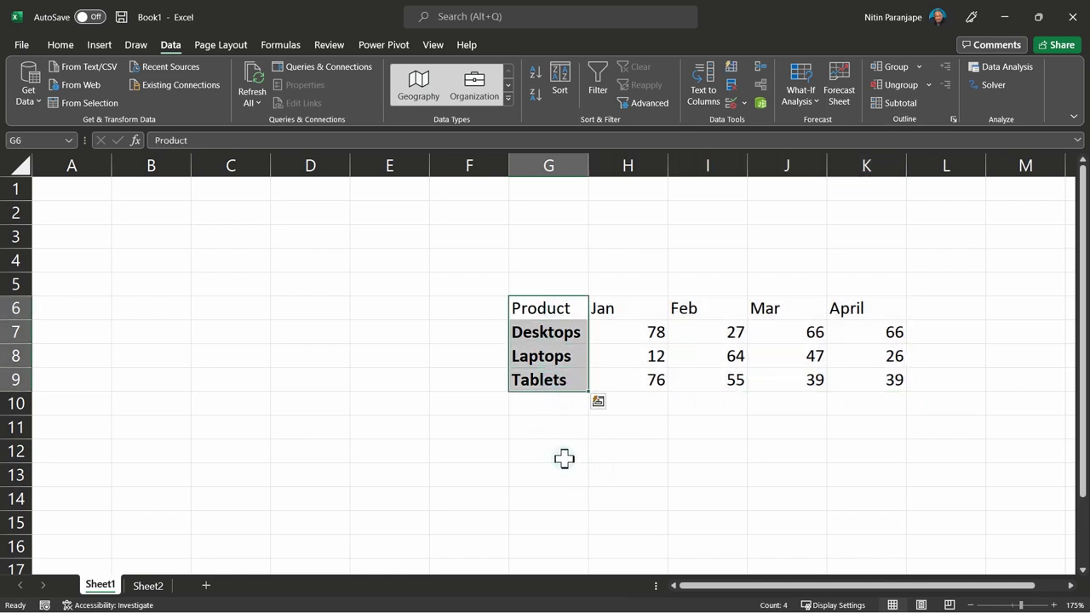
{"action": "key", "text": "ctrl+q"}
{"action": "left_click", "coordinate": [550, 328]}
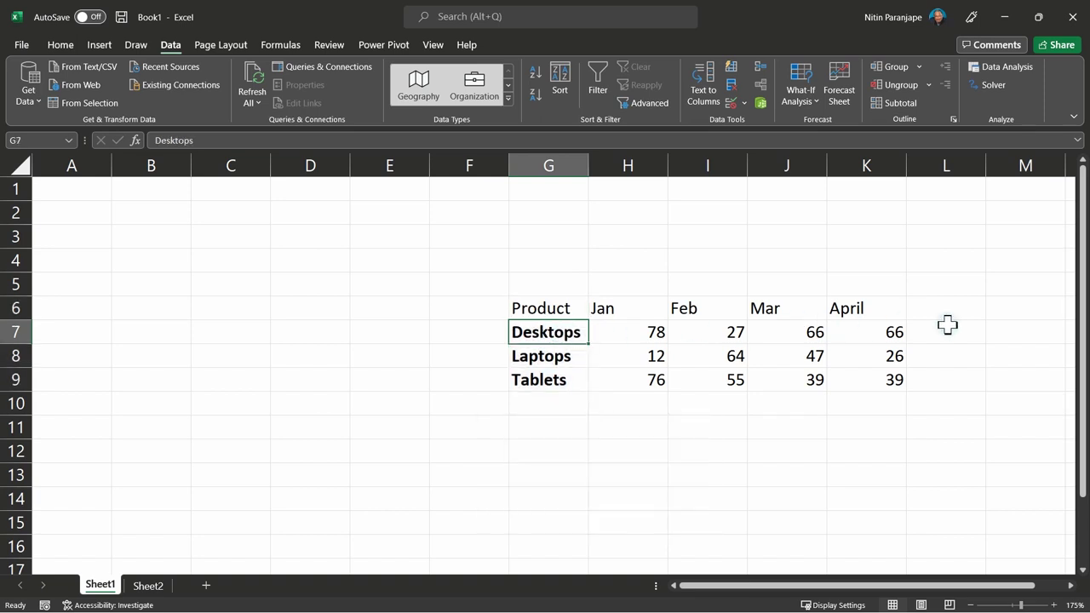
{"action": "left_click", "coordinate": [536, 467]}
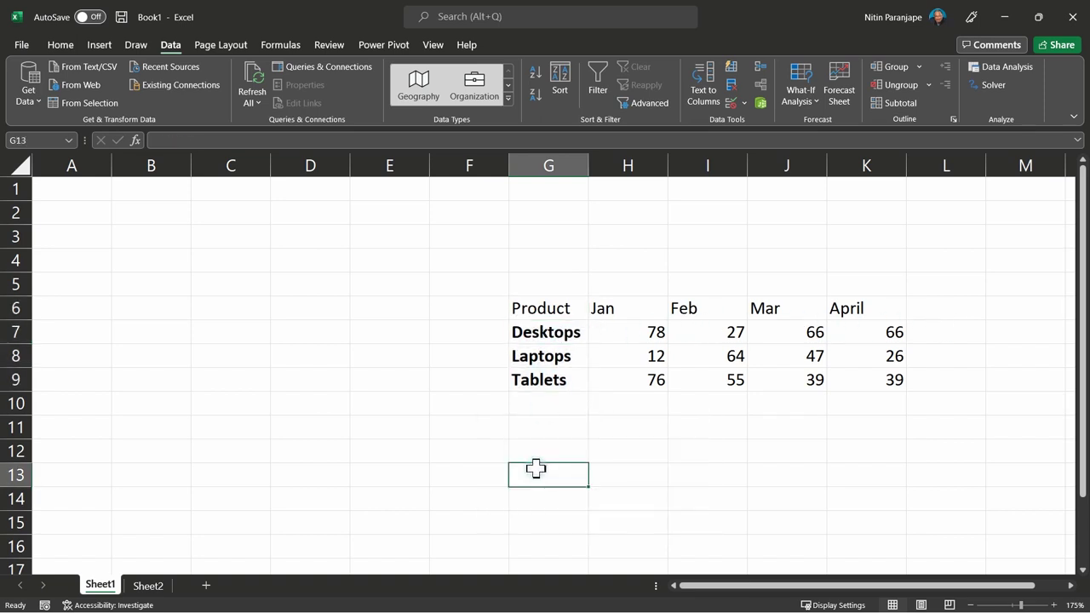
{"action": "type", "text": "Prod"}
{"action": "key", "text": "Tab"}
{"action": "type", "text": "M"}
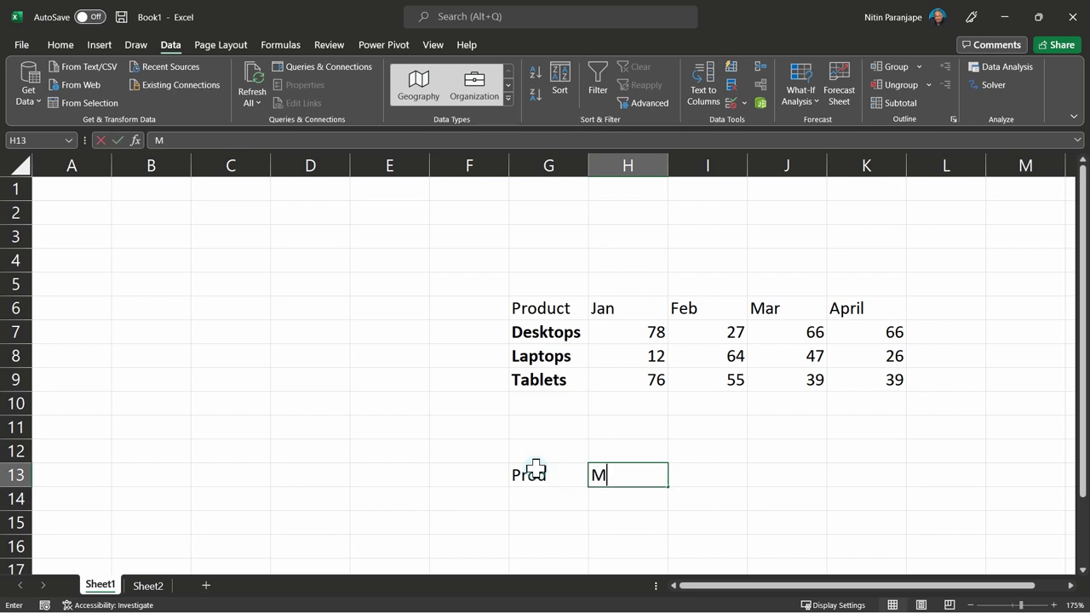
{"action": "key", "text": "Tab"}
{"action": "type", "text": "Am"}
{"action": "key", "text": "Return"}
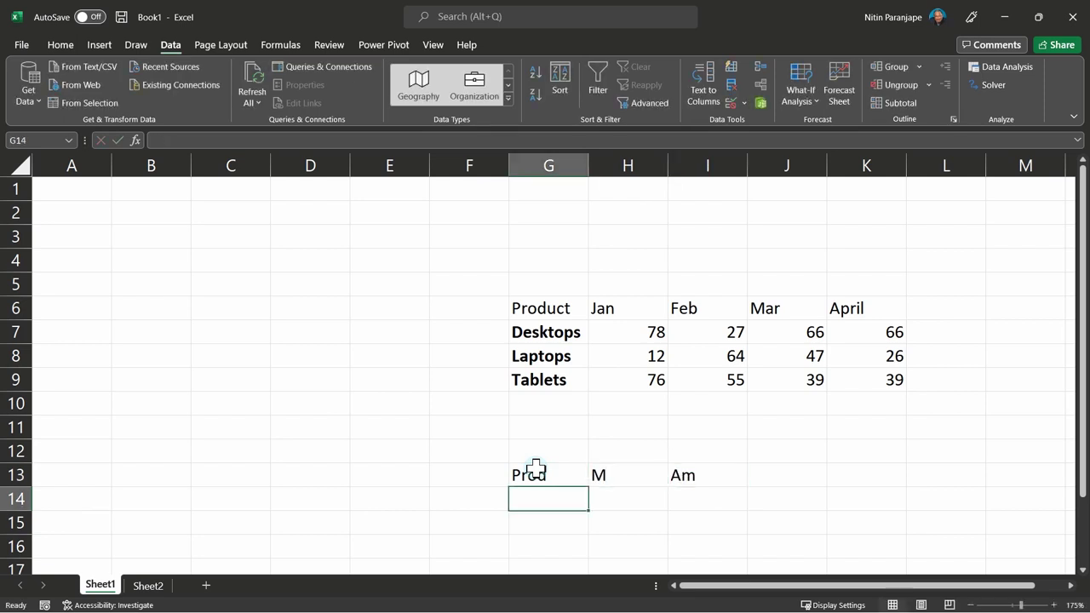
{"action": "key", "text": "Up"}
{"action": "key", "text": "Up"}
{"action": "key", "text": "Up"}
{"action": "key", "text": "Up"}
{"action": "key", "text": "Up"}
{"action": "key", "text": "Up"}
{"action": "key", "text": "Up"}
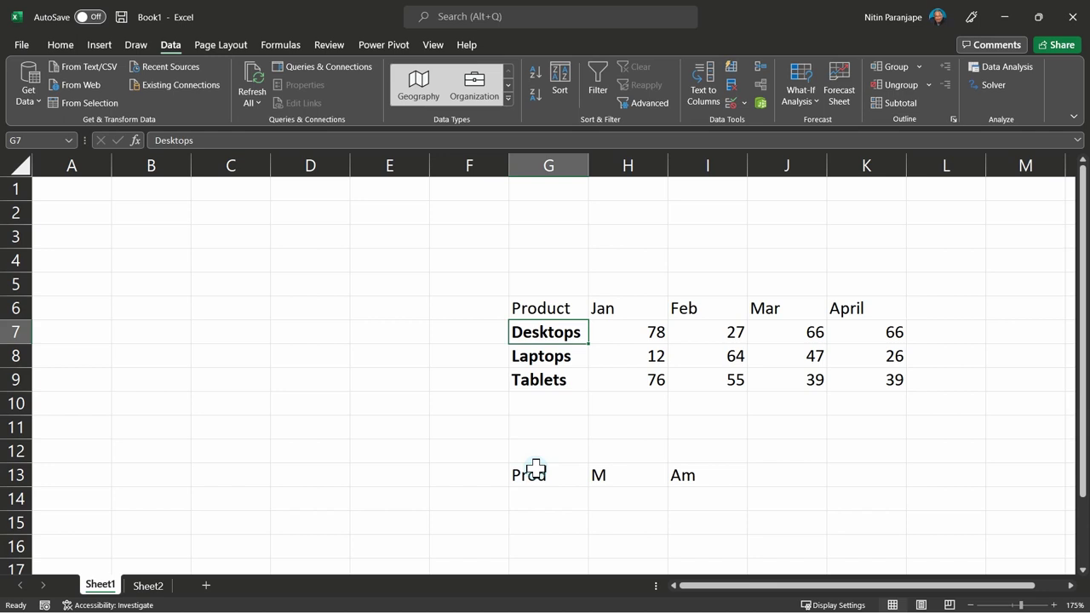
{"action": "mouse_move", "coordinate": [535, 483]}
{"action": "left_mouse_down"}
{"action": "mouse_move", "coordinate": [754, 460]}
{"action": "mouse_move", "coordinate": [741, 460]}
{"action": "left_mouse_up"}
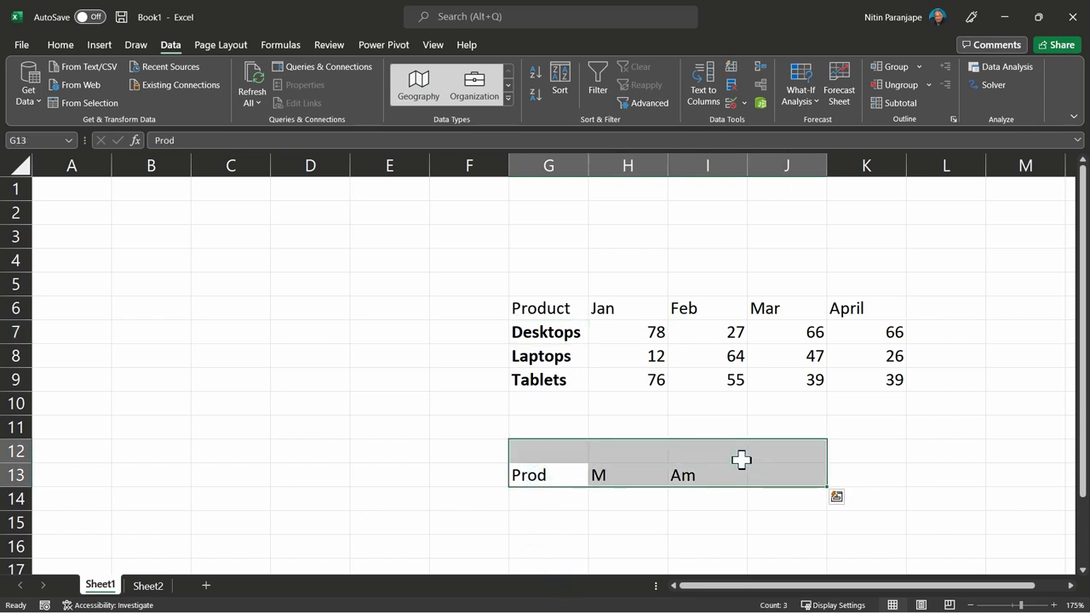
{"action": "key", "text": "Delete"}
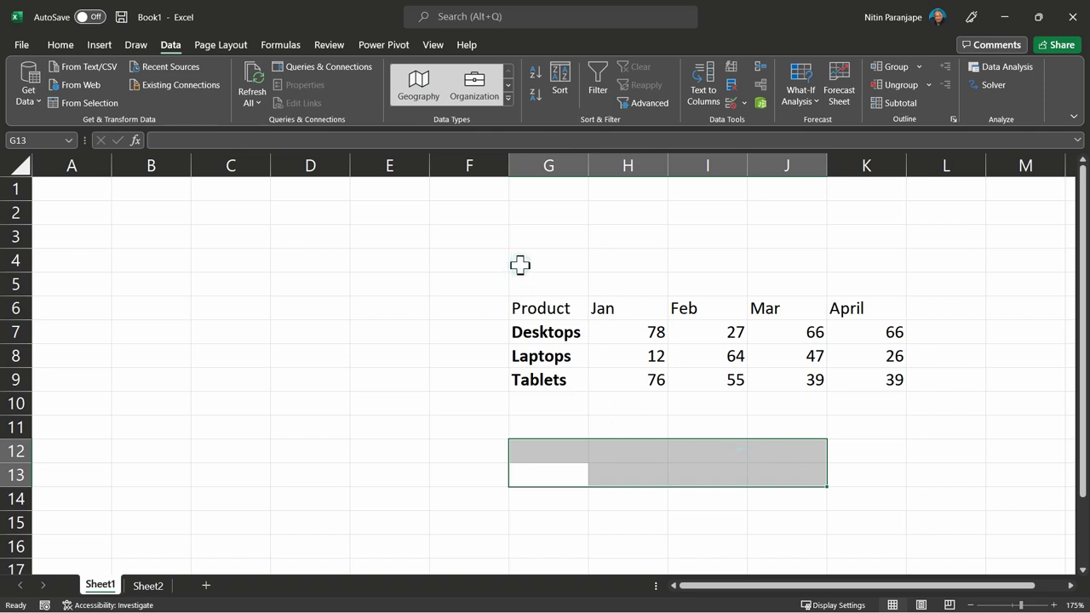
{"action": "left_click_drag", "start_coordinate": [533, 307], "coordinate": [872, 381]}
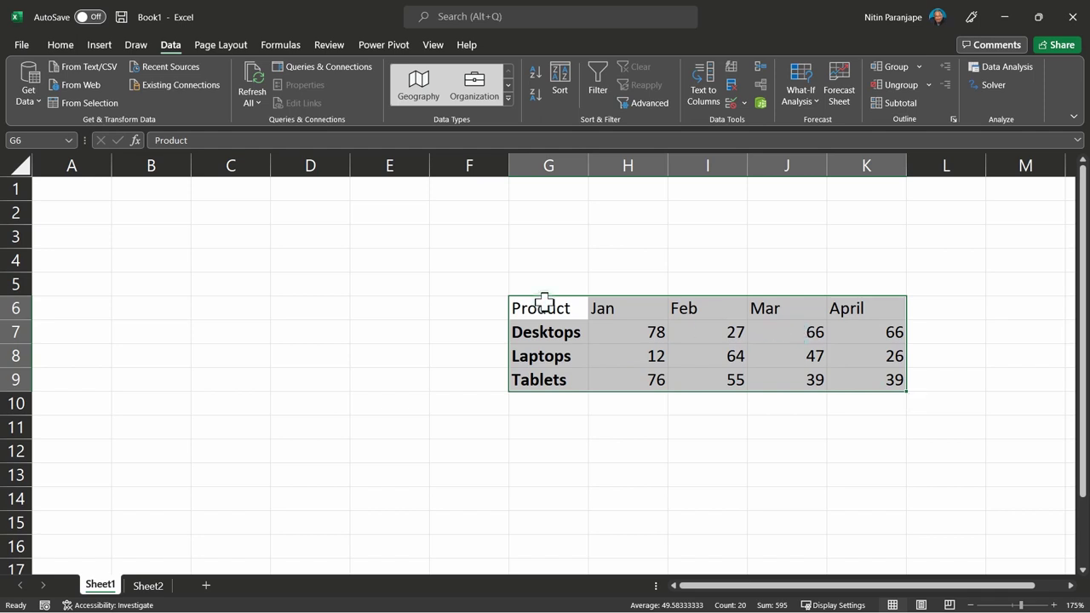
Save the workbook with Save As into C:\TEMP as crosstab.xlsx
{"action": "left_click", "coordinate": [425, 409]}
{"action": "key", "text": "alt+f"}
{"action": "key", "text": "a"}
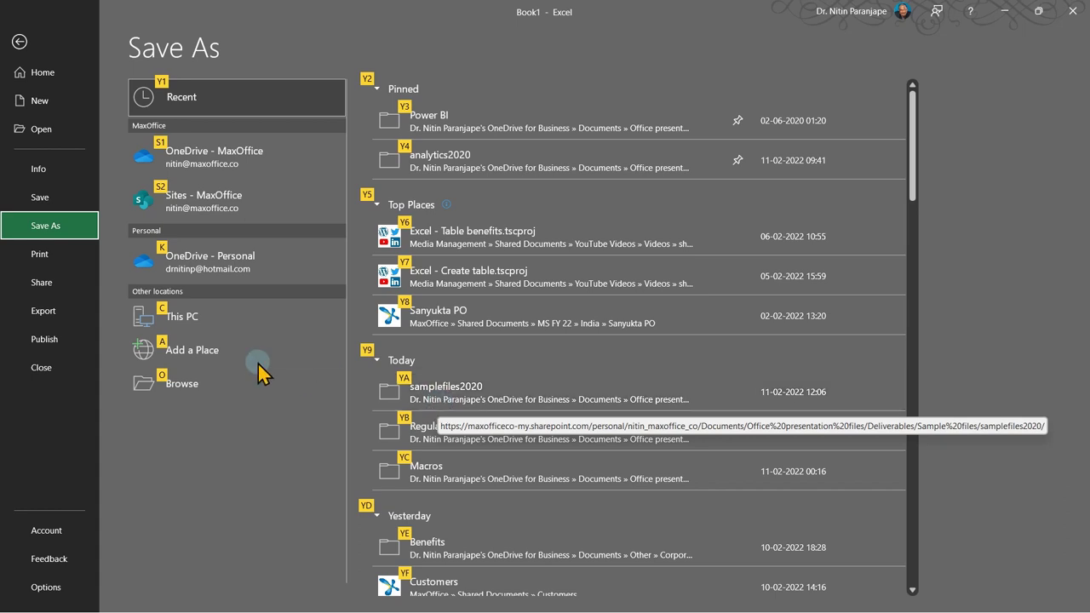
{"action": "left_click", "coordinate": [239, 384]}
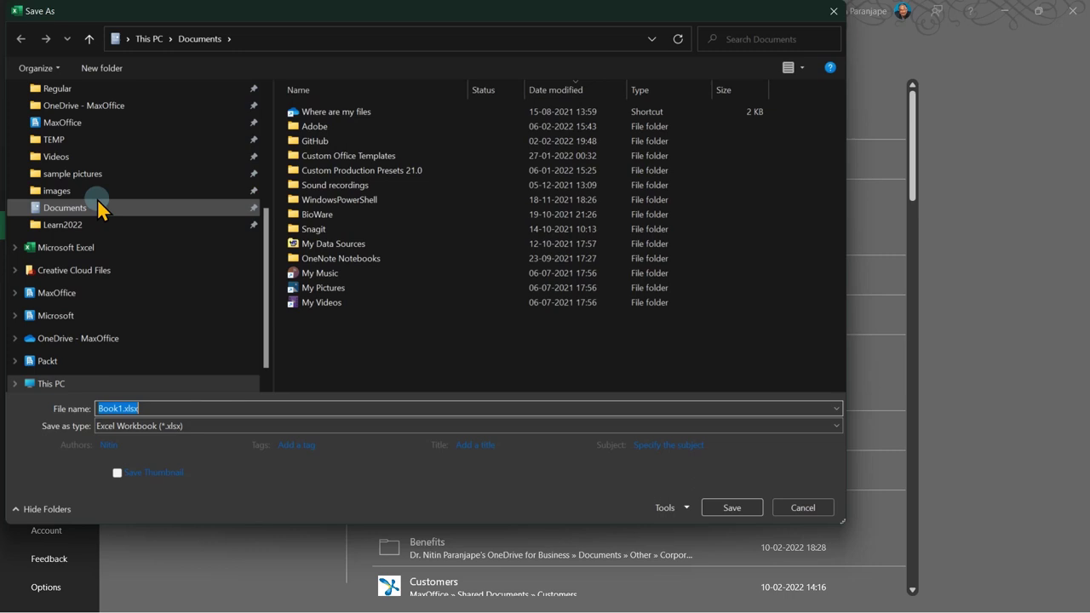
{"action": "left_click", "coordinate": [75, 140]}
{"action": "key", "text": "BackSpace"}
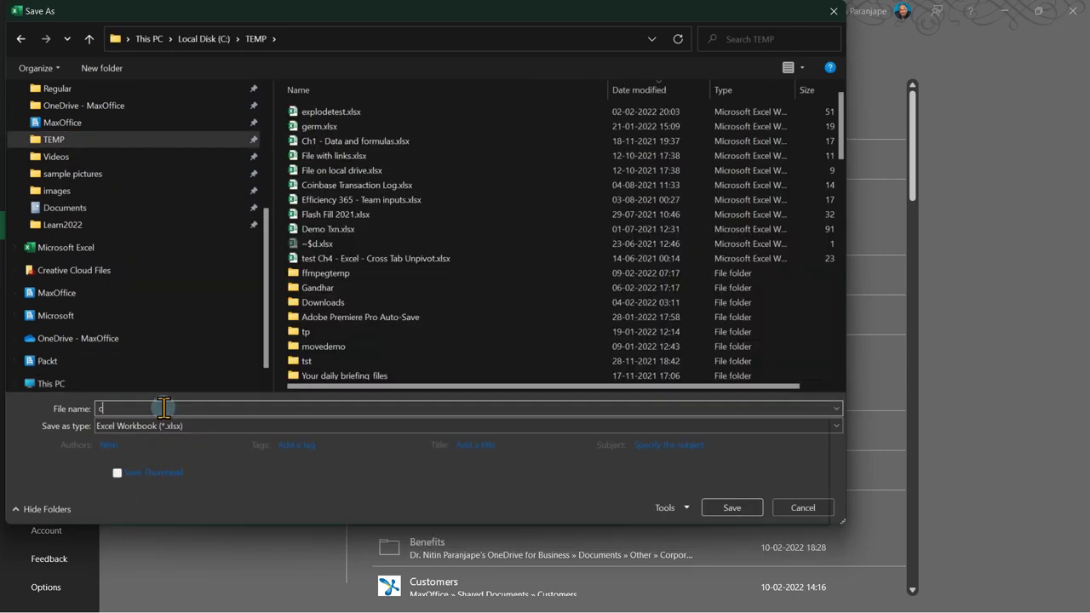
{"action": "type", "text": "Sample"}
{"action": "key", "text": "Escape"}
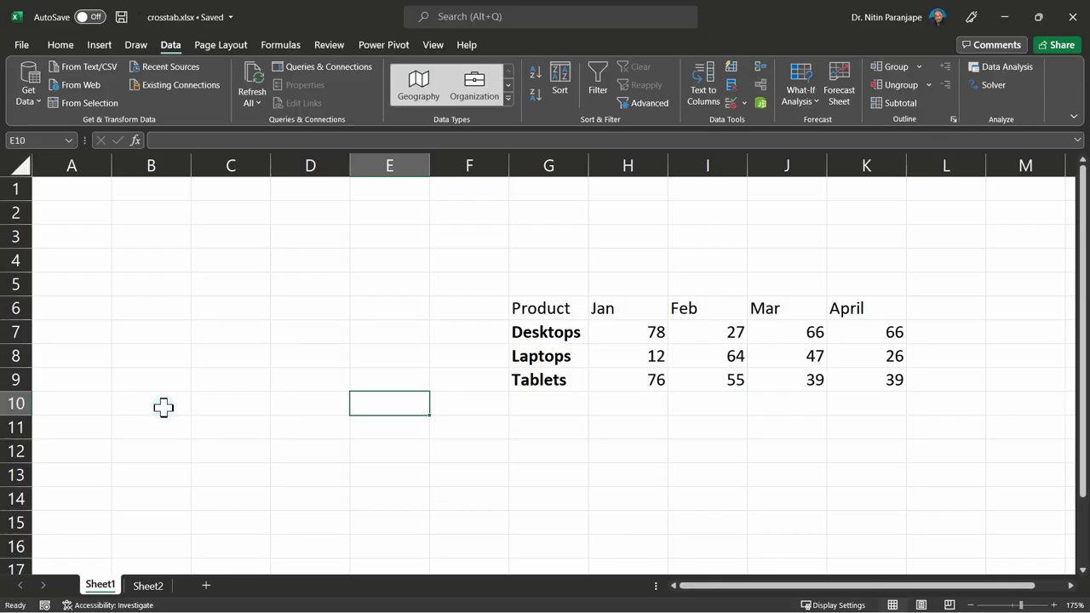
{"action": "left_click", "coordinate": [397, 257]}
{"action": "left_click", "coordinate": [618, 313]}
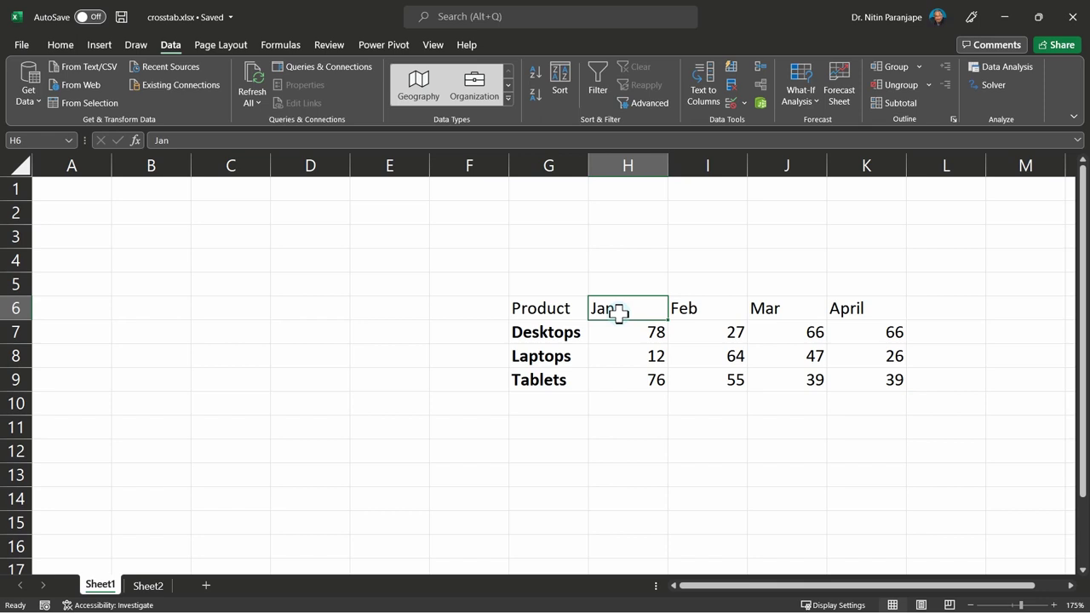
{"action": "left_click", "coordinate": [569, 306]}
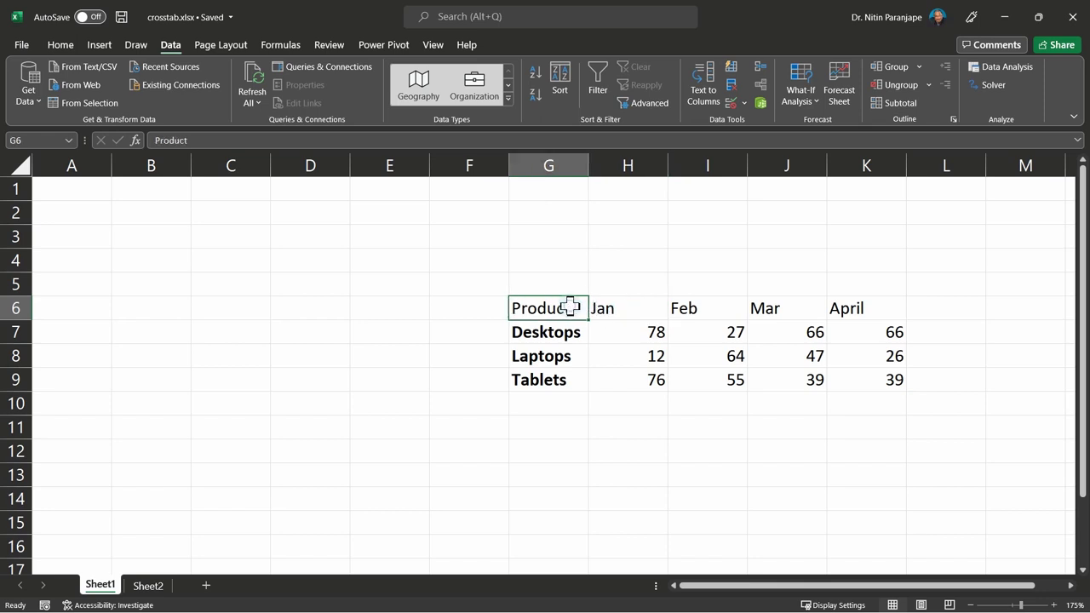
{"action": "key", "text": "alt+f"}
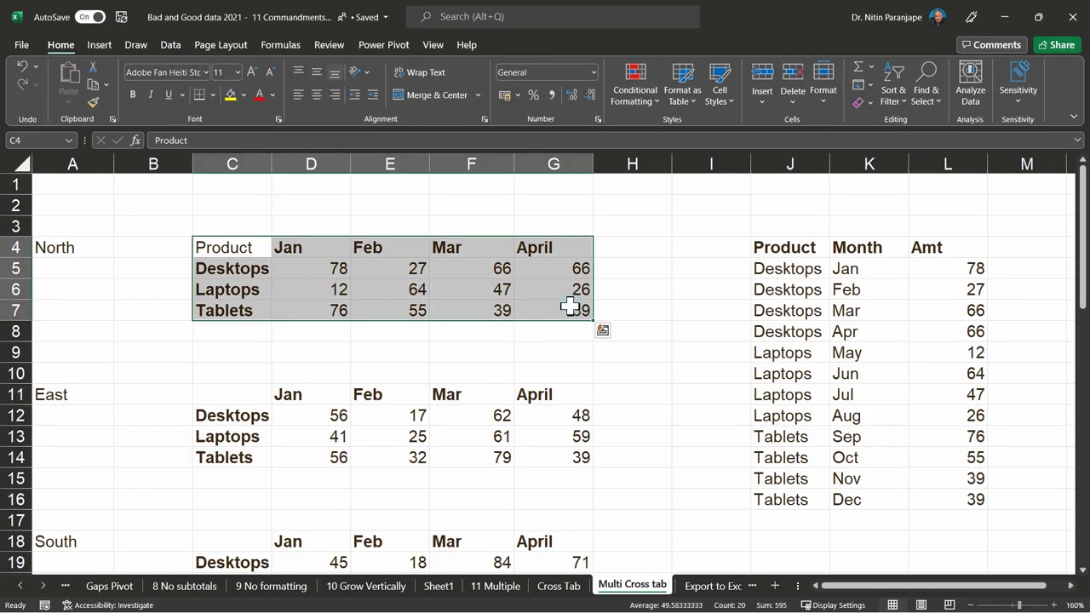
{"action": "key", "text": "alt+f"}
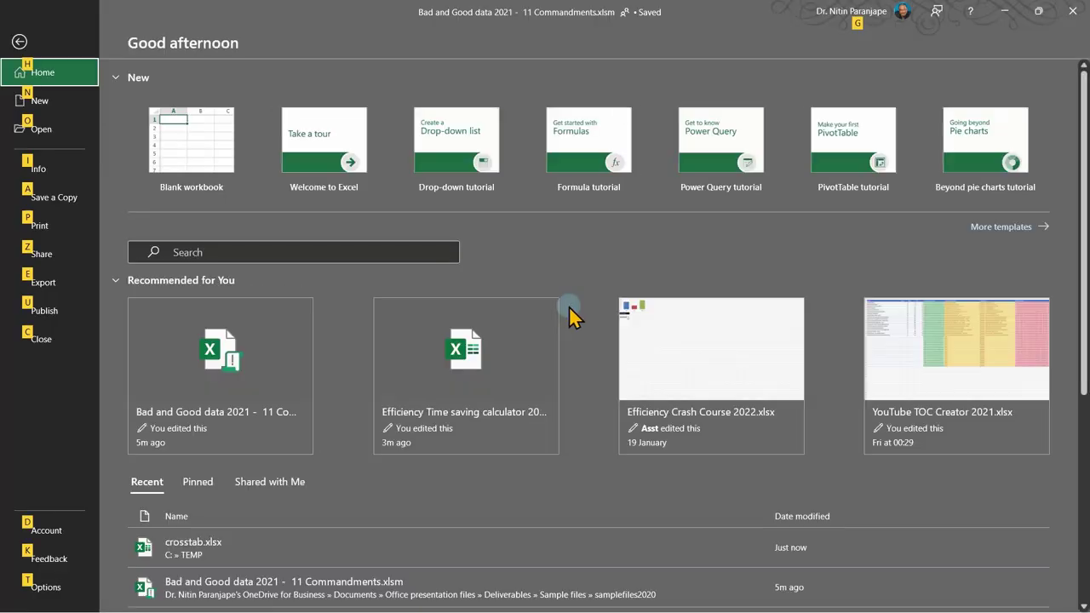
{"action": "left_click", "coordinate": [242, 386]}
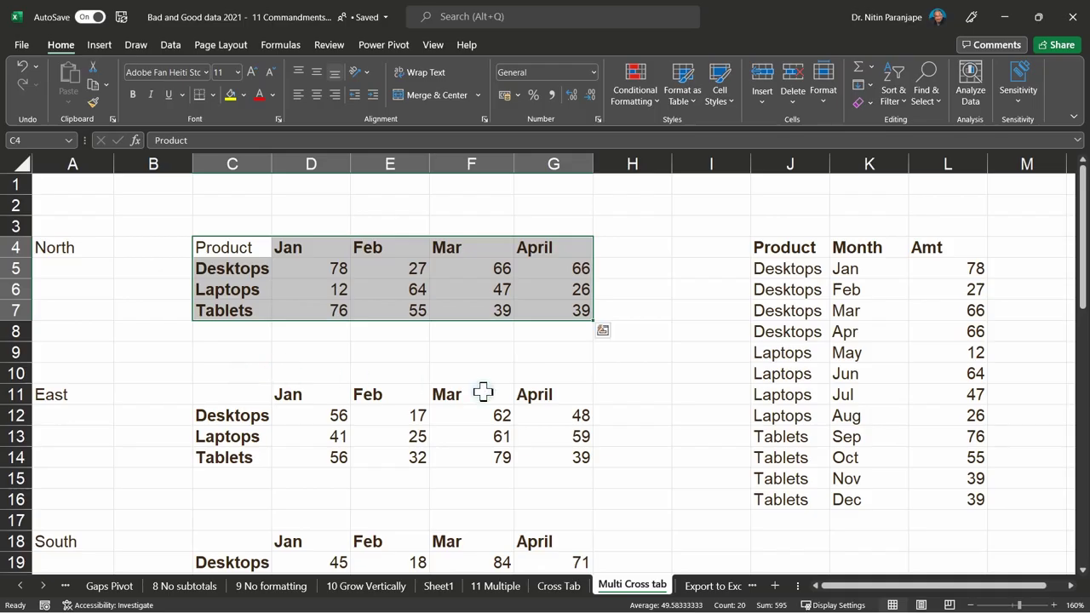
{"action": "key", "text": "alt+f"}
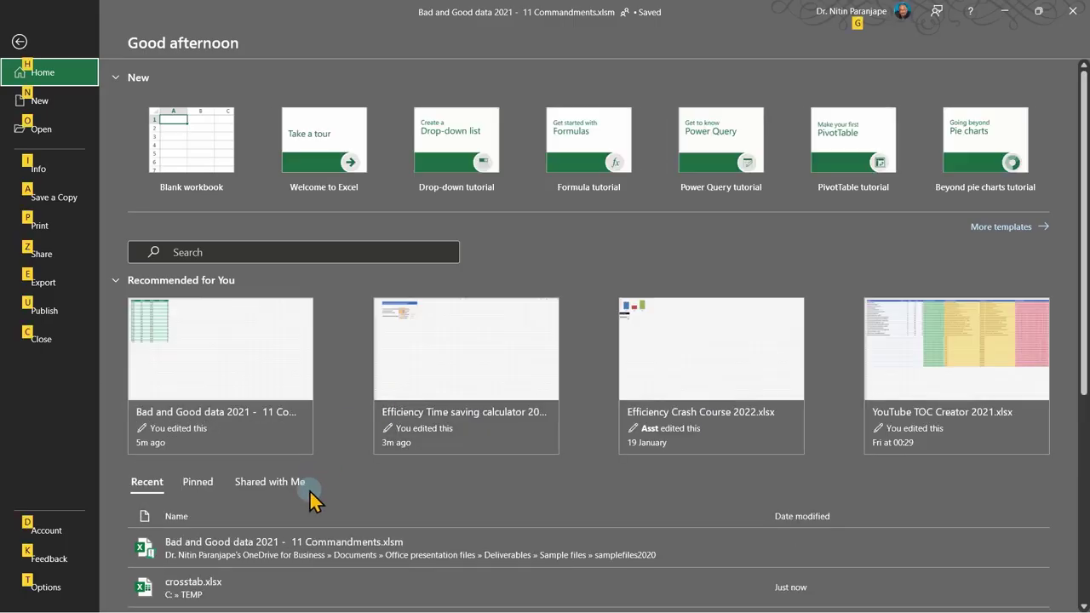
{"action": "left_click", "coordinate": [261, 592]}
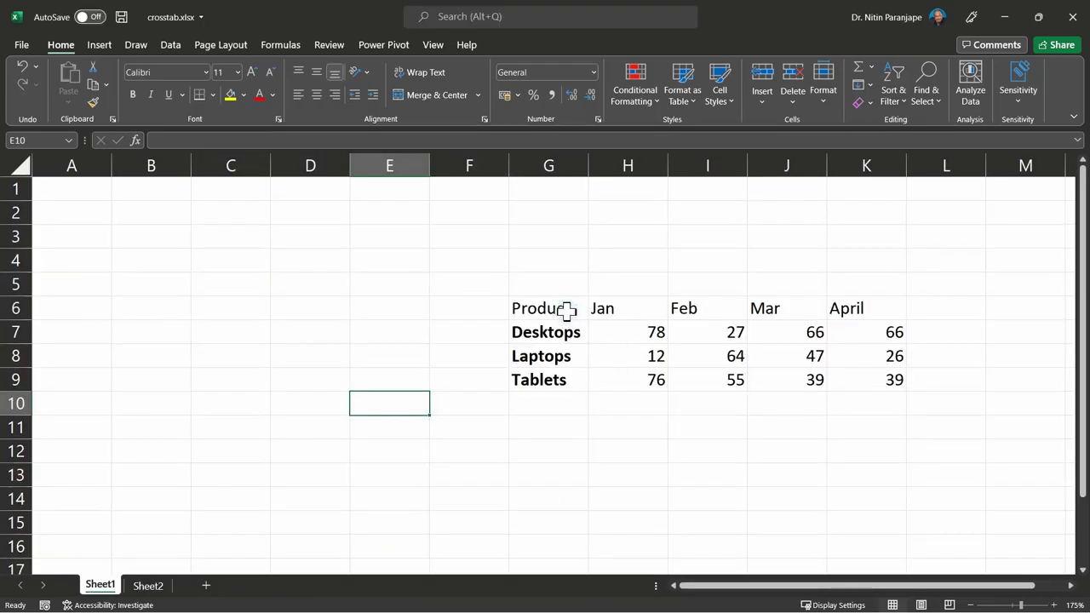
Convert the G6:K9 cross-tab into Table1 with 'My table has headers' kept checked
{"action": "left_click", "coordinate": [564, 307]}
{"action": "left_click_drag", "start_coordinate": [564, 307], "coordinate": [864, 380]}
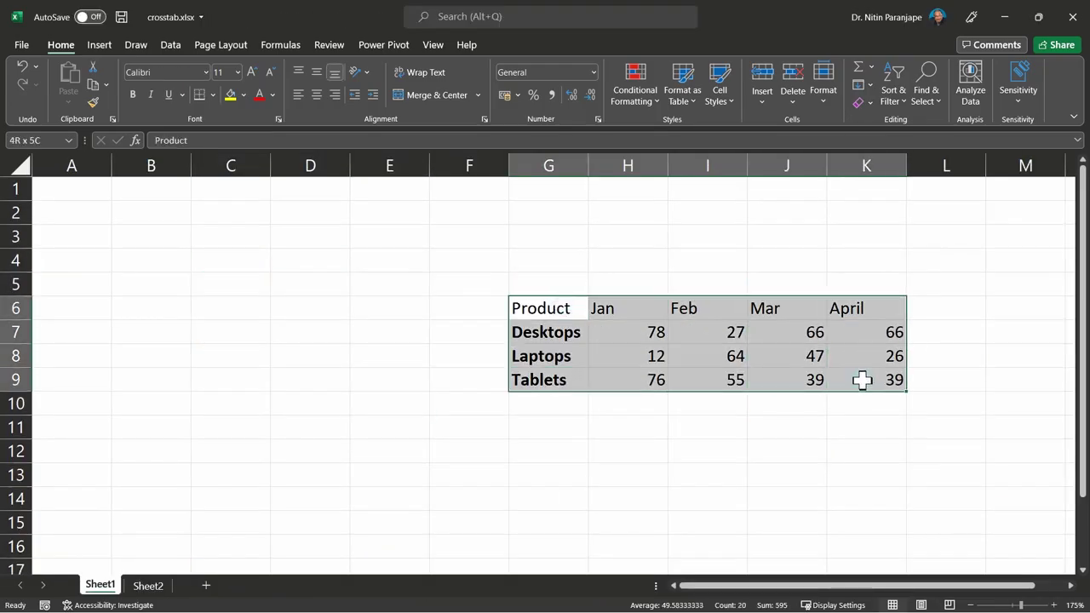
{"action": "left_click", "coordinate": [101, 49]}
{"action": "left_click", "coordinate": [132, 81]}
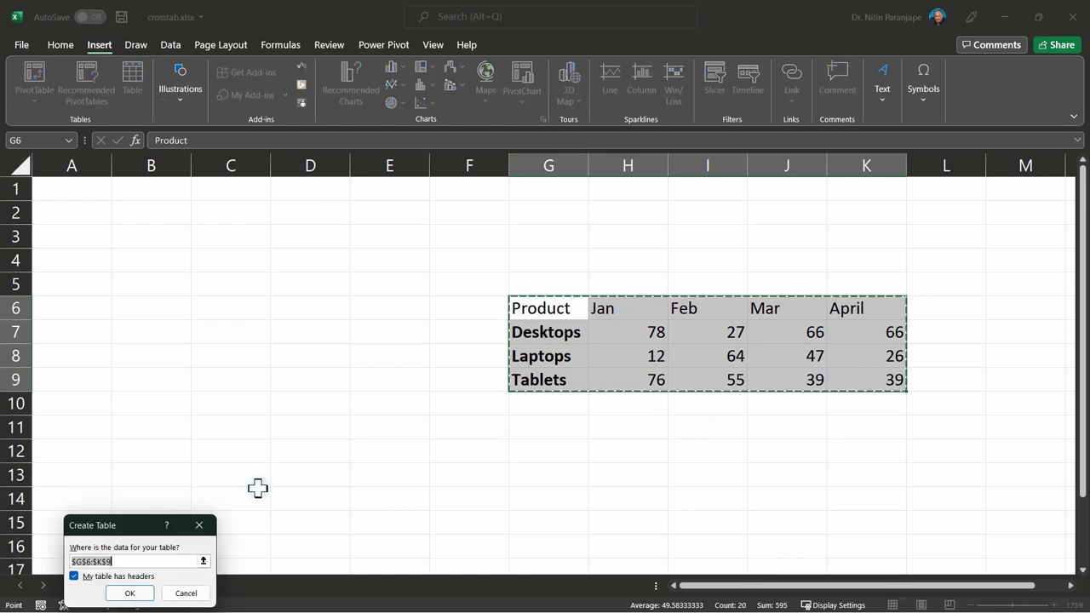
{"action": "left_click", "coordinate": [132, 592]}
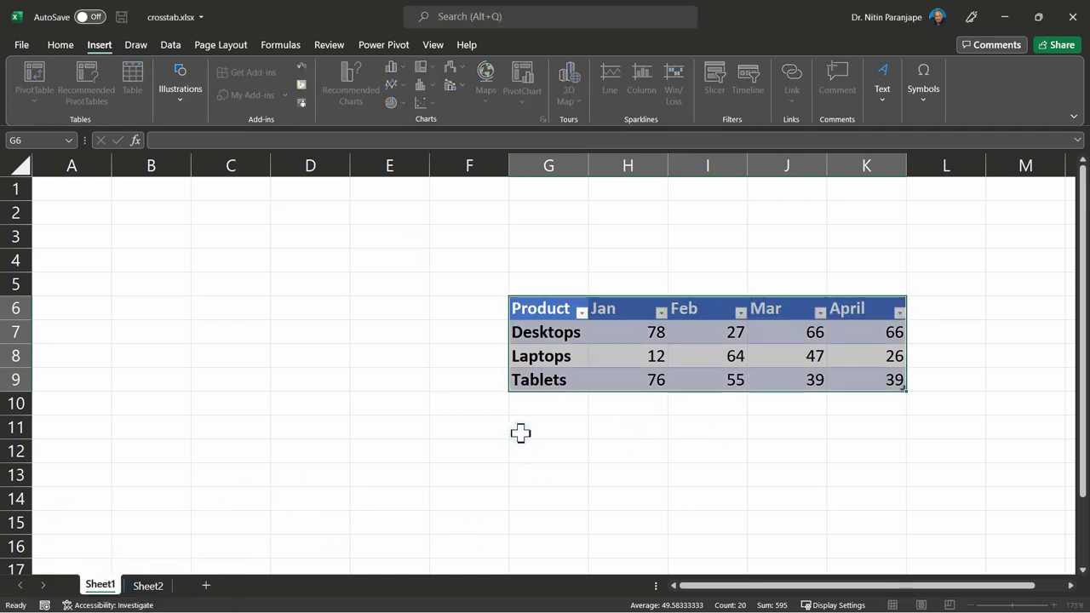
{"action": "left_click", "coordinate": [815, 337]}
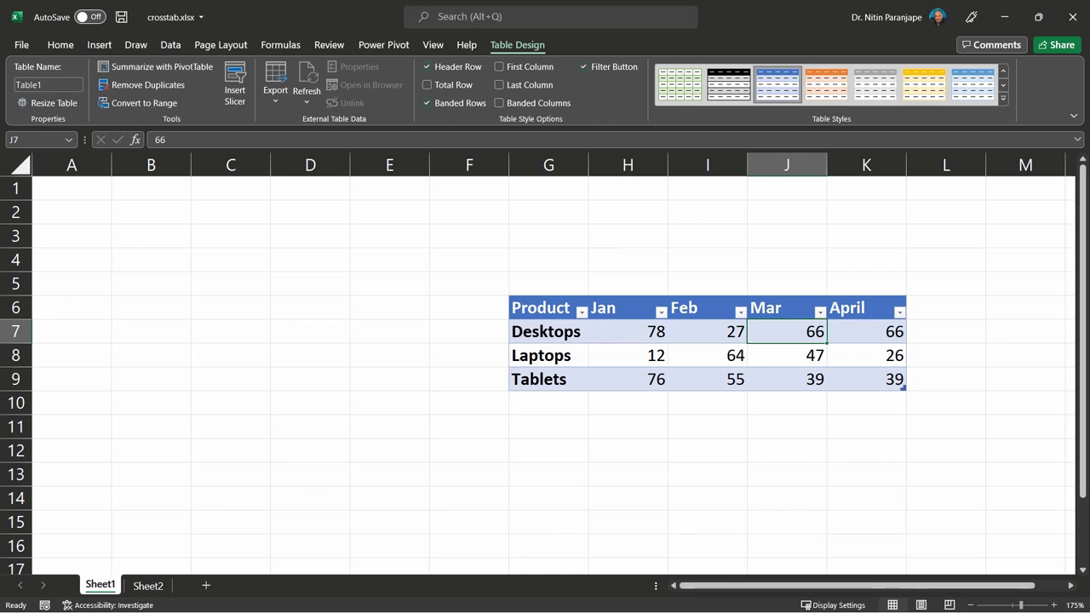
Rename the table from Table1 to mydata
{"action": "left_click", "coordinate": [700, 306]}
{"action": "left_click", "coordinate": [784, 311]}
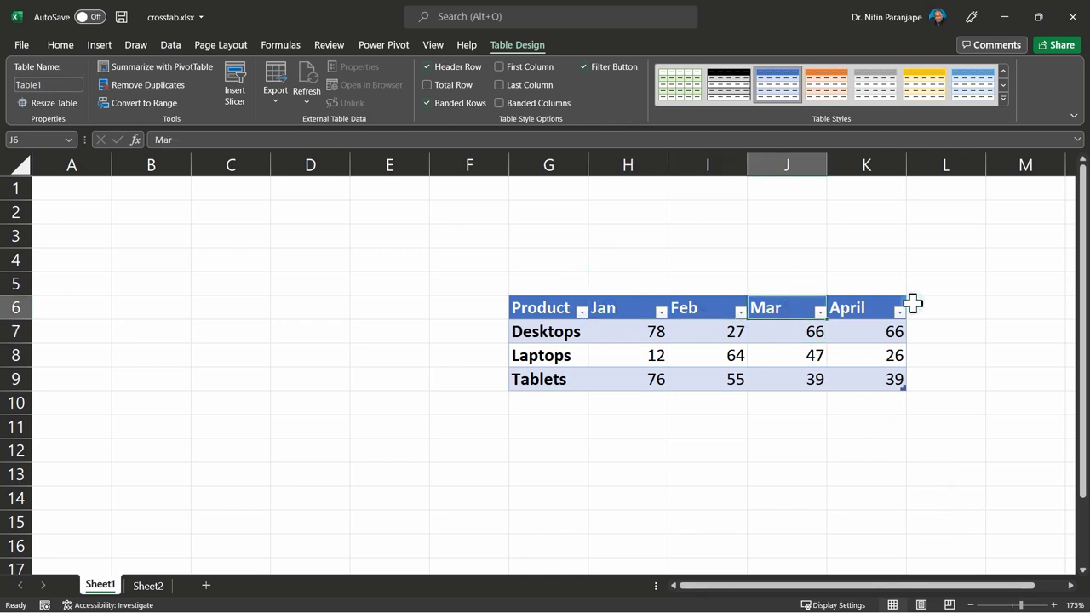
{"action": "left_click", "coordinate": [845, 358]}
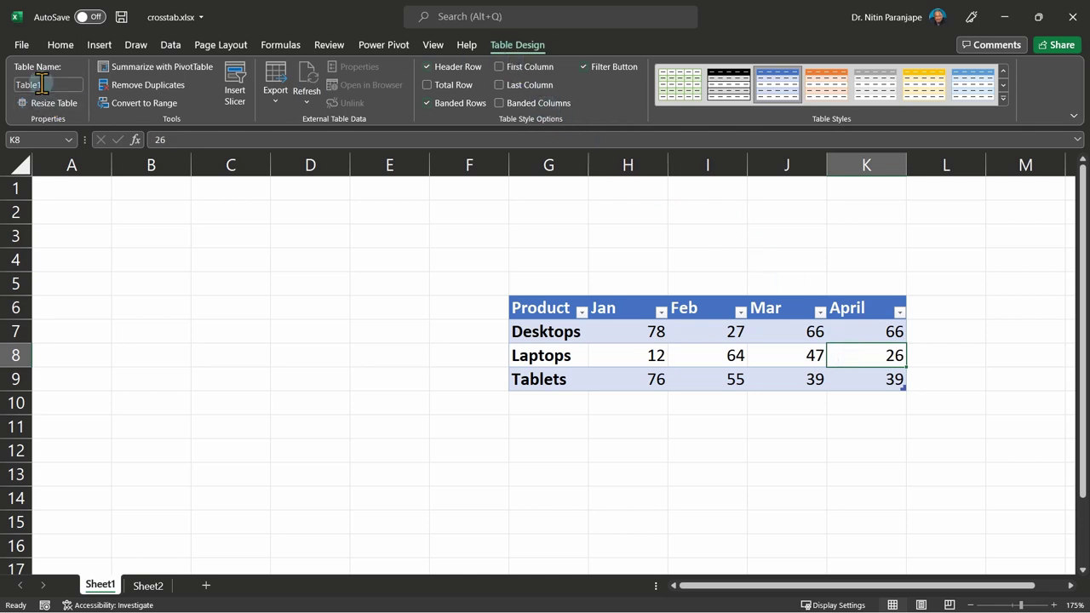
{"action": "left_click_drag", "start_coordinate": [34, 85], "coordinate": [91, 111]}
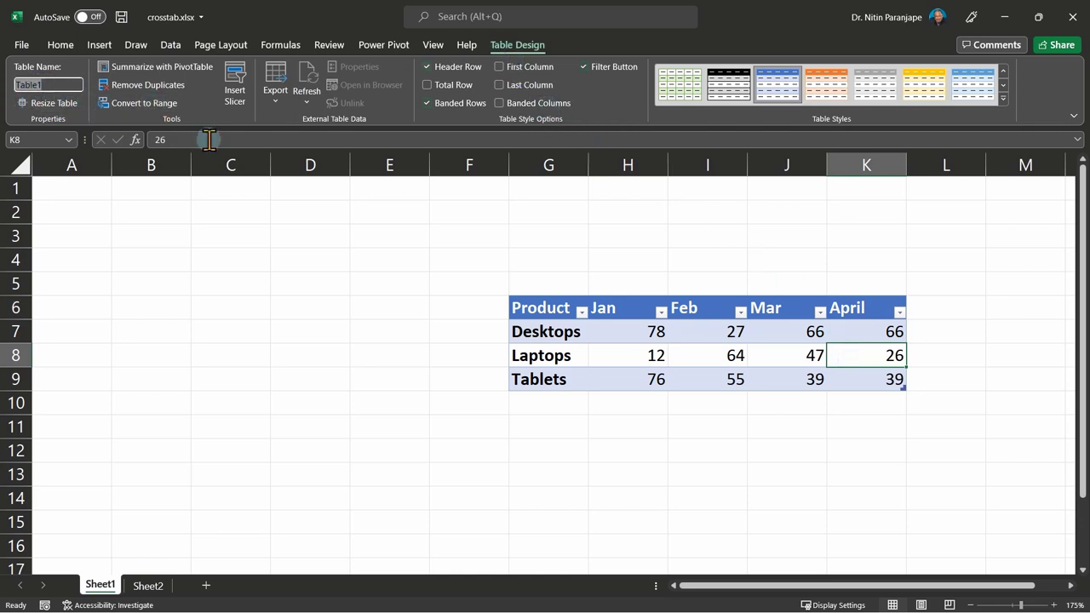
{"action": "type", "text": "data"}
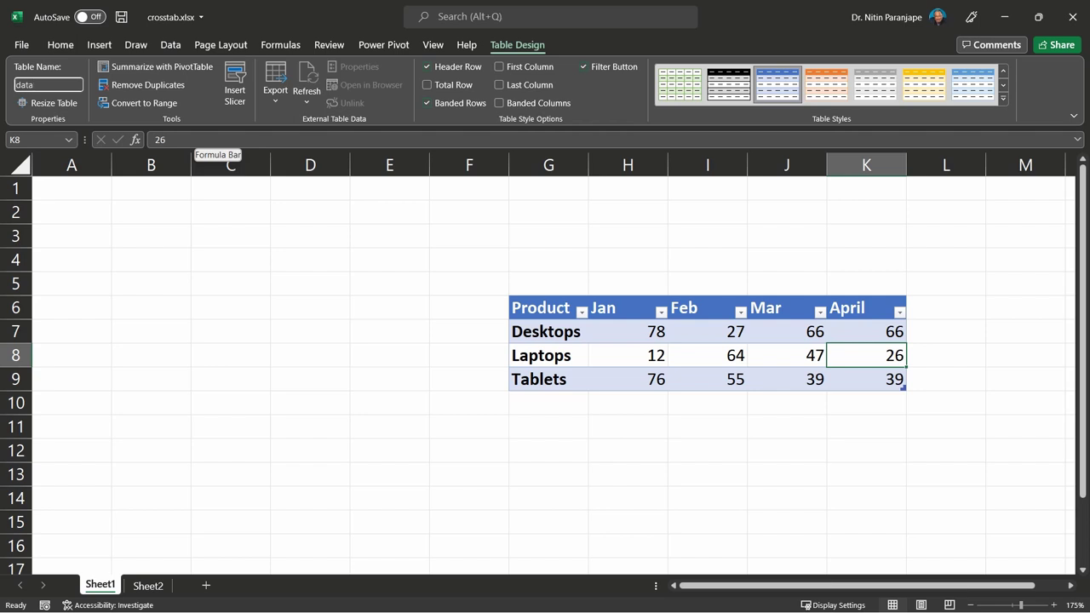
{"action": "key", "text": "Return"}
Save crosstab.xlsx and switch to the Bad and Good data 2021 workbook
{"action": "key", "text": "ctrl+s"}
{"action": "left_click", "coordinate": [247, 327]}
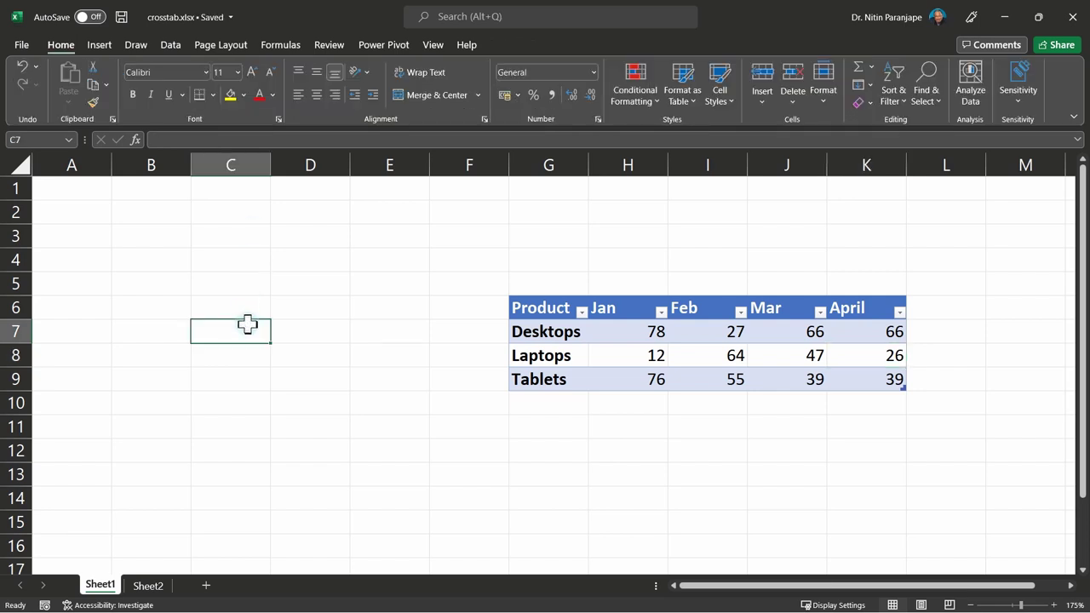
{"action": "key", "text": "alt+f"}
{"action": "left_click", "coordinate": [253, 333]}
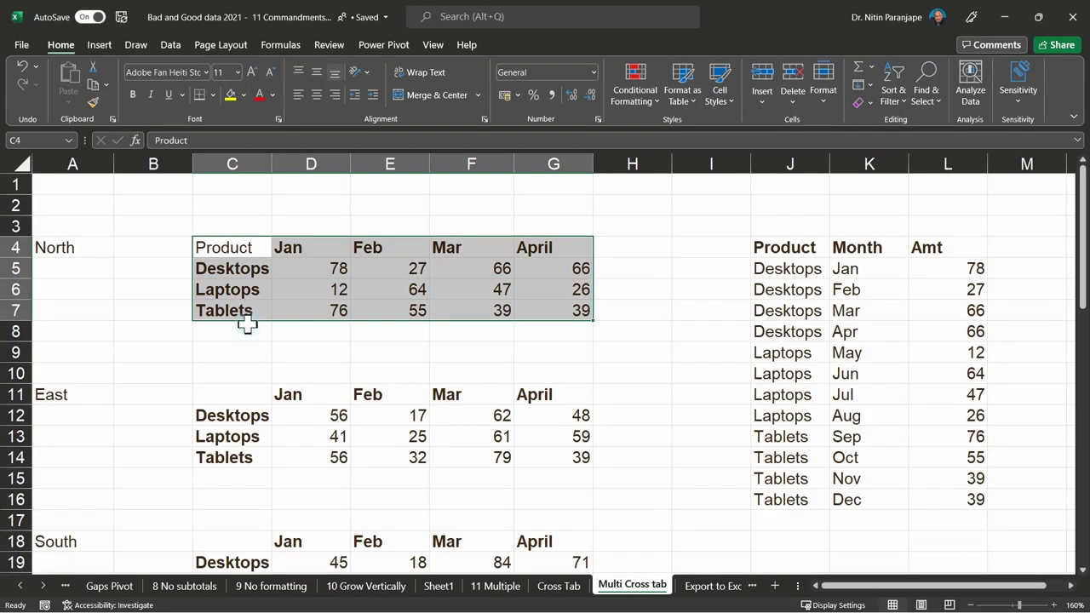
Open a new blank workbook and delete its Sheet2
{"action": "left_click", "coordinate": [418, 330]}
{"action": "key", "text": "ctrl+Tab"}
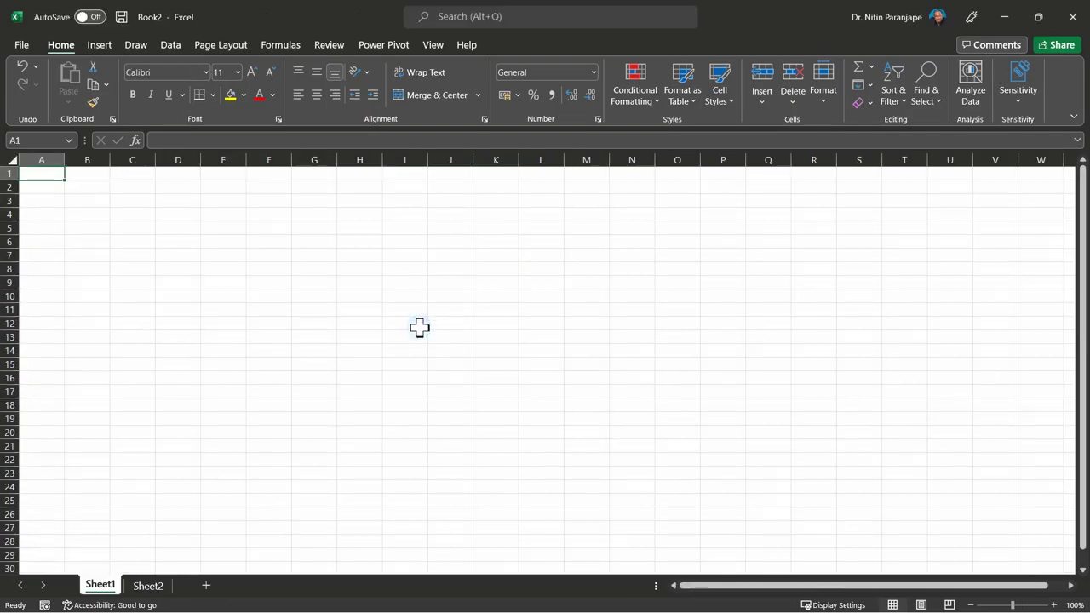
{"action": "left_click", "coordinate": [367, 276]}
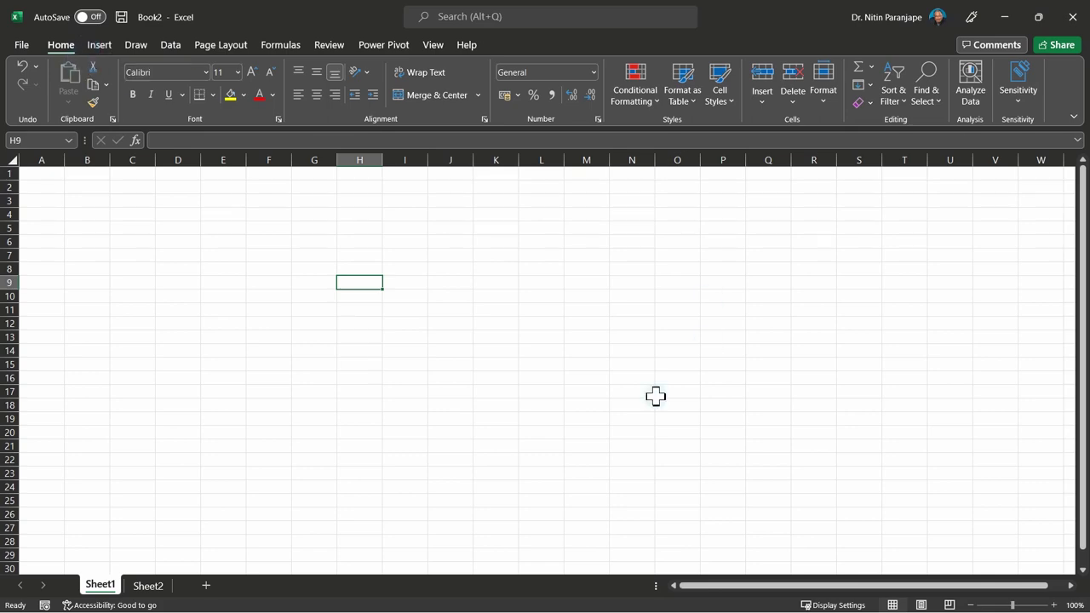
{"action": "left_click", "coordinate": [160, 589]}
{"action": "key", "text": "alt+h"}
{"action": "key", "text": "d"}
{"action": "key", "text": "s"}
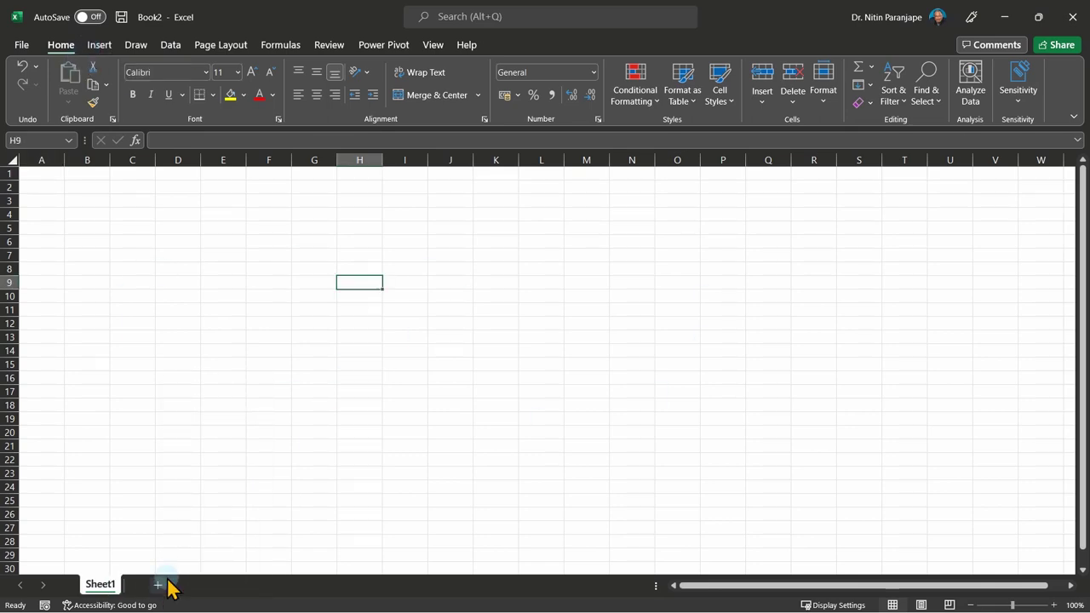
Preview crosstab.xlsx's Sheet1 and Sheet2 via Get Data > From Workbook, then cancel without importing
{"action": "left_click", "coordinate": [170, 45]}
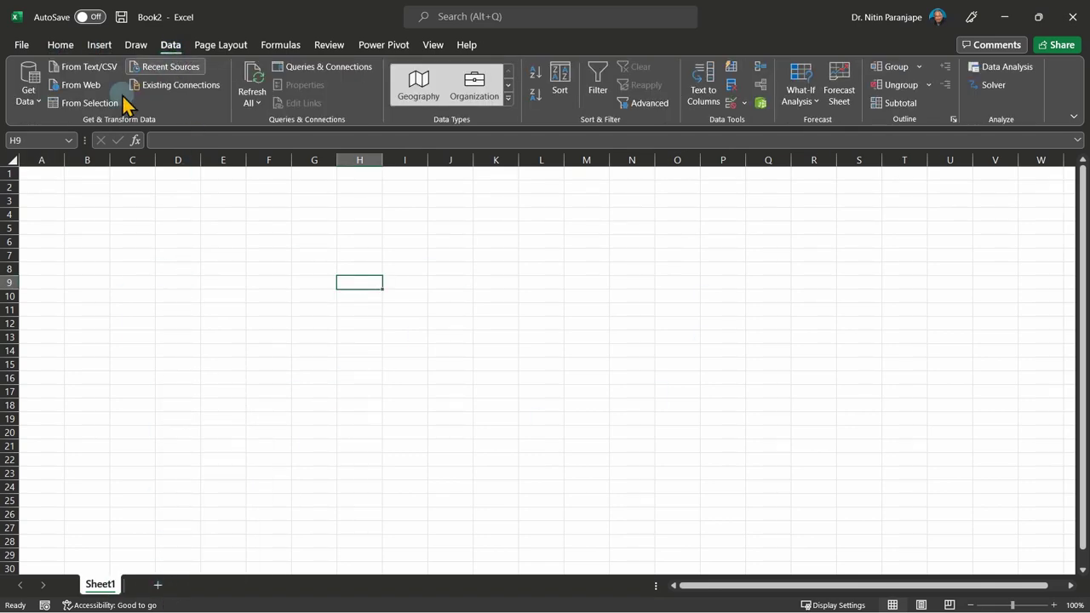
{"action": "left_click", "coordinate": [30, 98]}
{"action": "mouse_move", "coordinate": [136, 126]}
{"action": "left_click", "coordinate": [215, 126]}
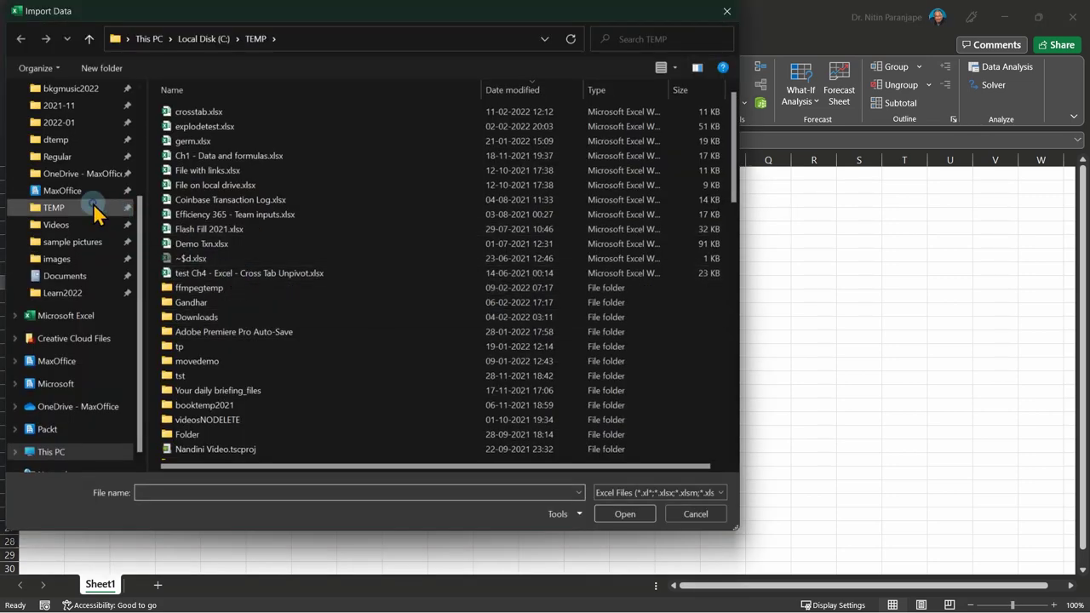
{"action": "double_click", "coordinate": [195, 126]}
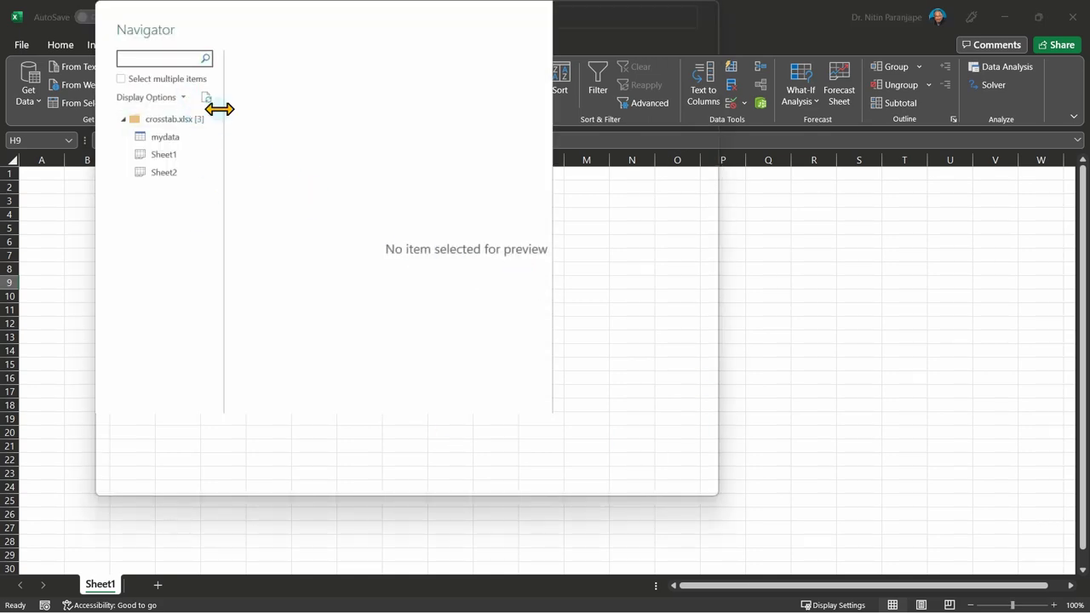
{"action": "left_click_drag", "start_coordinate": [304, 24], "coordinate": [643, 137]}
{"action": "left_click", "coordinate": [509, 277]}
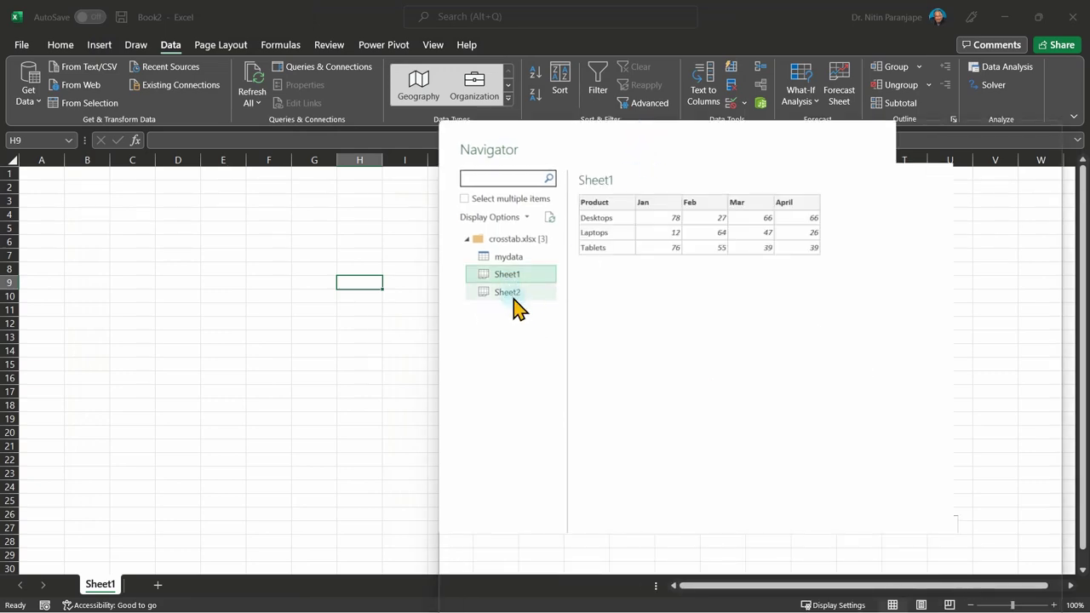
{"action": "left_click", "coordinate": [513, 297]}
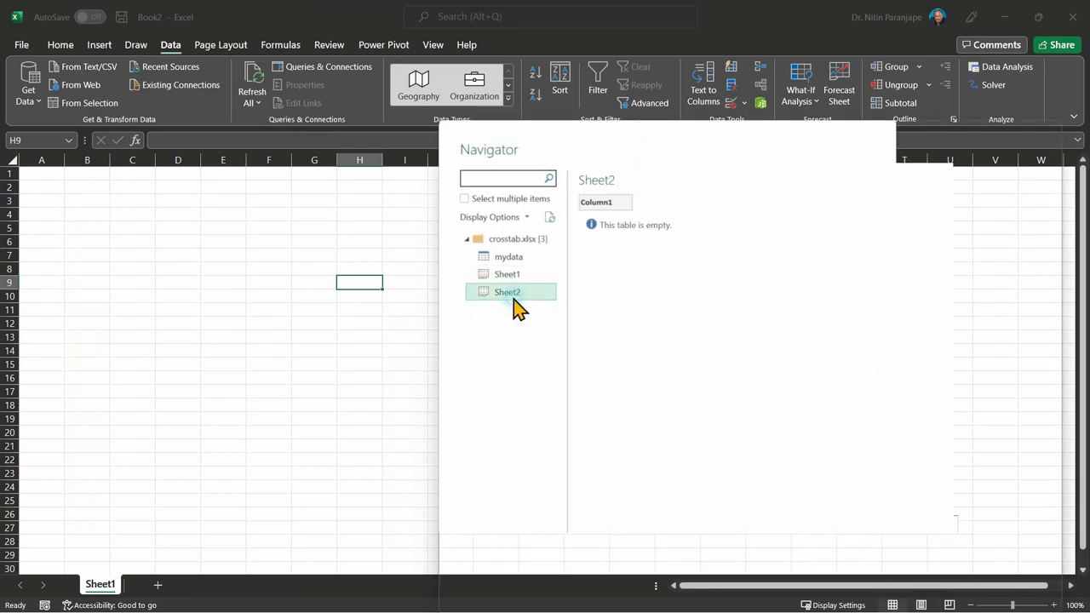
{"action": "key", "text": "Escape"}
{"action": "left_click", "coordinate": [349, 311]}
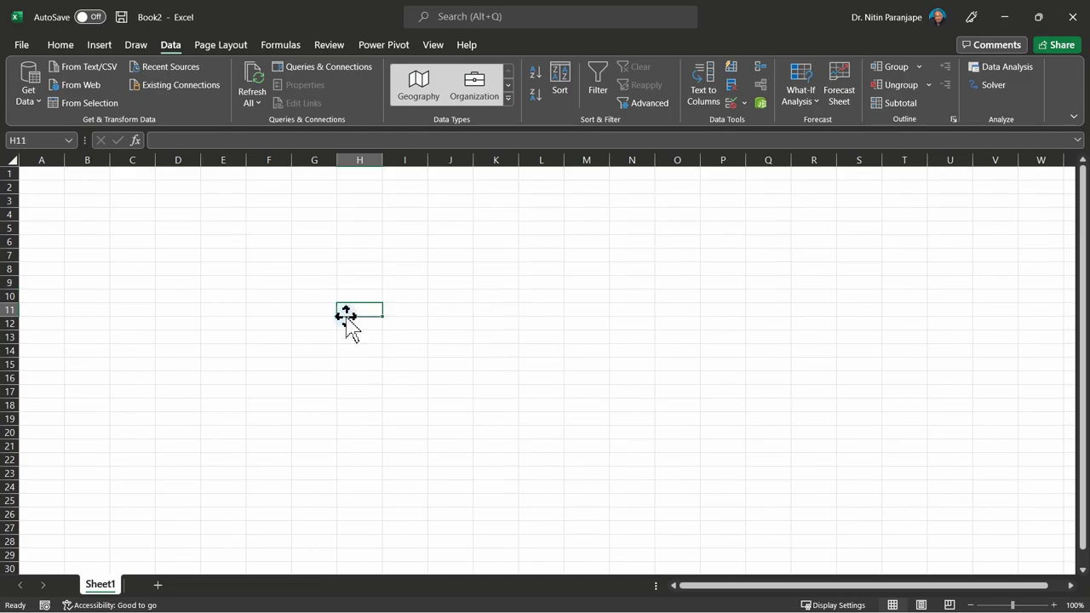
{"action": "key", "text": "alt+f"}
Open crosstab.xlsx and type 'Title' in D3 plus filler text down column D
{"action": "left_click", "coordinate": [258, 552]}
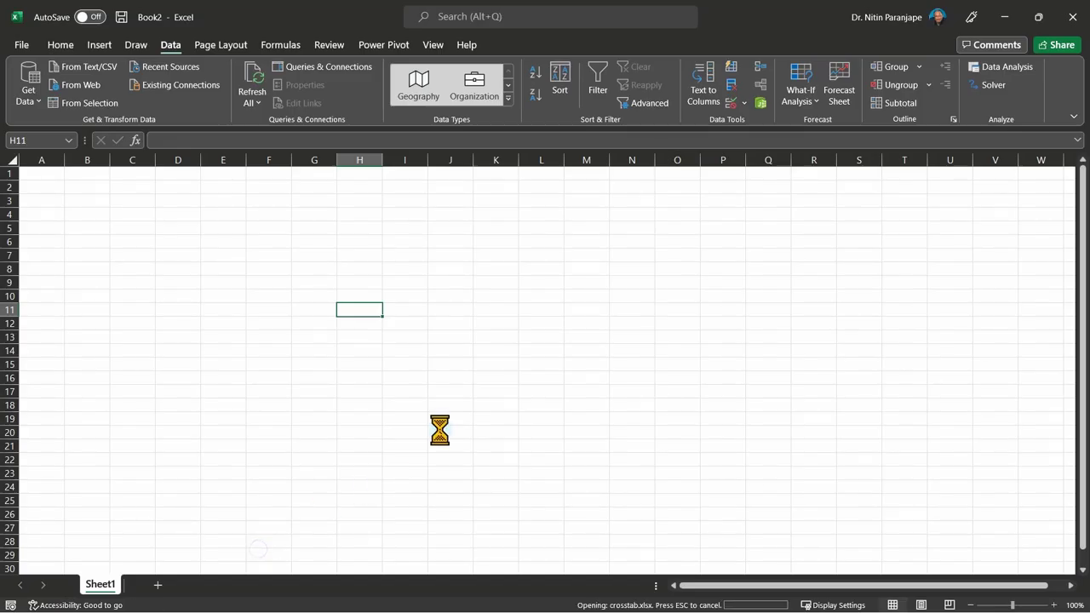
{"action": "left_click", "coordinate": [334, 238]}
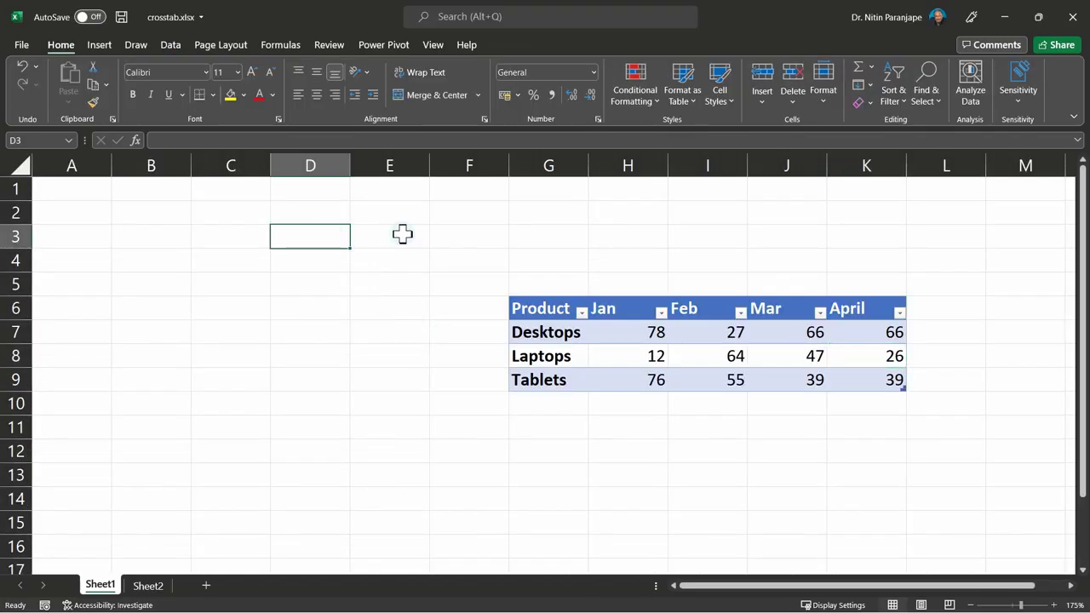
{"action": "type", "text": "Title"}
{"action": "key", "text": "Return"}
{"action": "key", "text": "Down"}
{"action": "key", "text": "Down"}
{"action": "key", "text": "Down"}
{"action": "key", "text": "Down"}
{"action": "key", "text": "Down"}
{"action": "key", "text": "Down"}
{"action": "key", "text": "Down"}
{"action": "key", "text": "Down"}
{"action": "key", "text": "Down"}
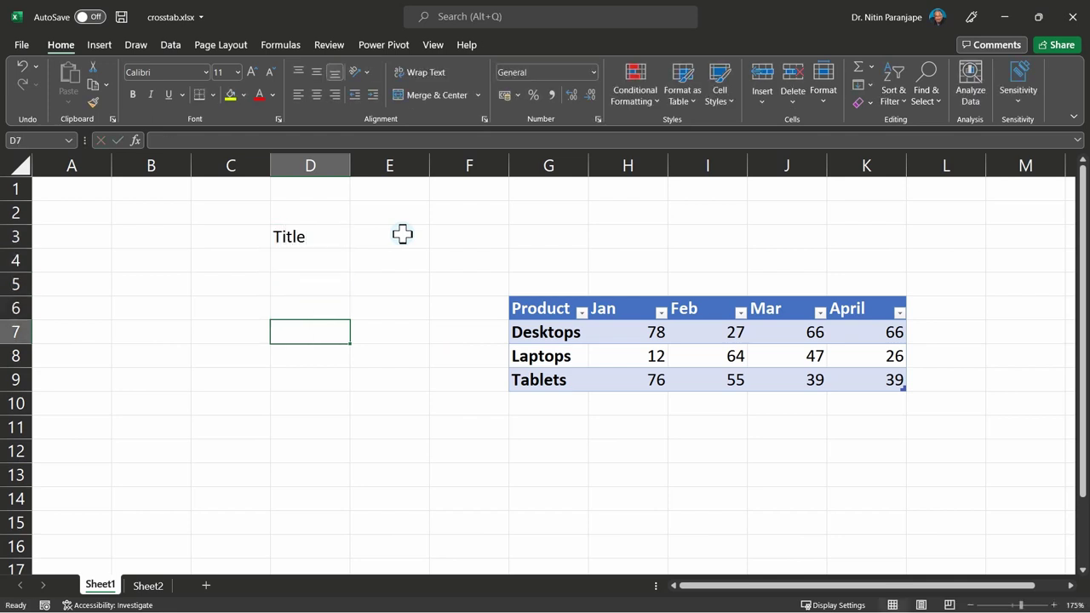
{"action": "key", "text": "Down"}
{"action": "type", "text": "f"}
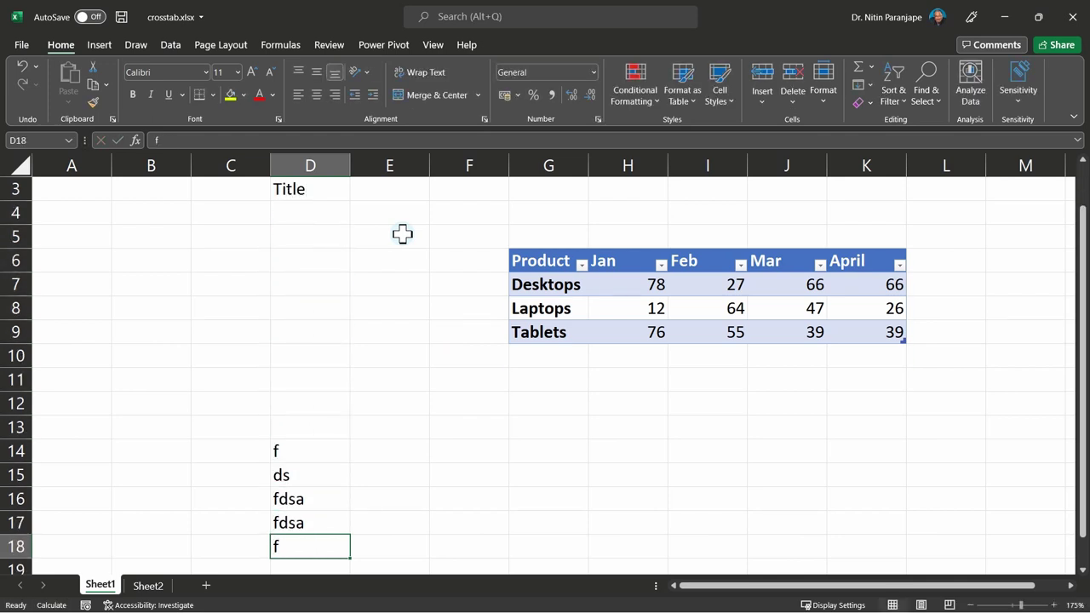
{"action": "type", "text": " ds fdsa fdsa f dsaf dsfsda"}
Clear the stray text from J22 and save crosstab.xlsx
{"action": "key", "text": "Right"}
{"action": "key", "text": "Right"}
{"action": "key", "text": "Right"}
{"action": "key", "text": "Right"}
{"action": "key", "text": "Right"}
{"action": "key", "text": "Right"}
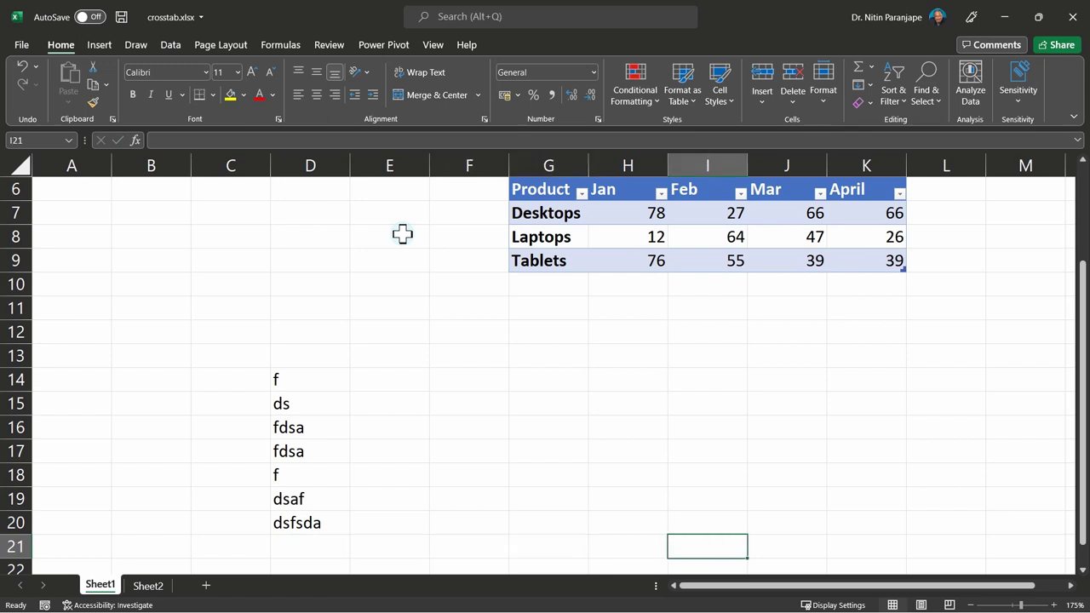
{"action": "key", "text": "Down"}
{"action": "type", "text": "fdsafdsafds"}
{"action": "key", "text": "Return"}
{"action": "key", "text": "Up"}
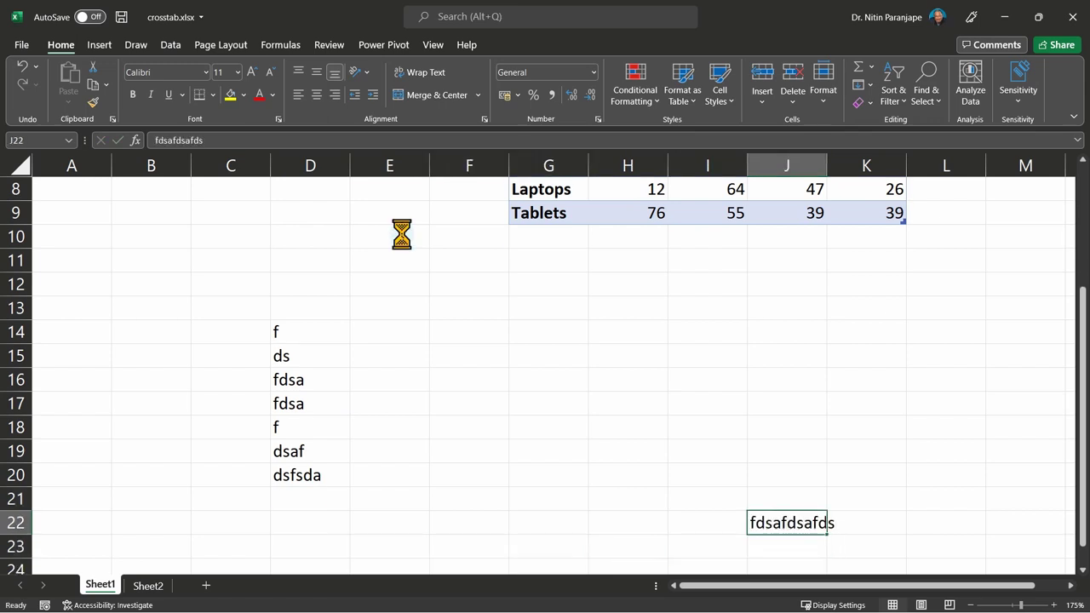
{"action": "key", "text": "Delete"}
{"action": "key", "text": "ctrl+s"}
{"action": "key", "text": "ctrl+Home"}
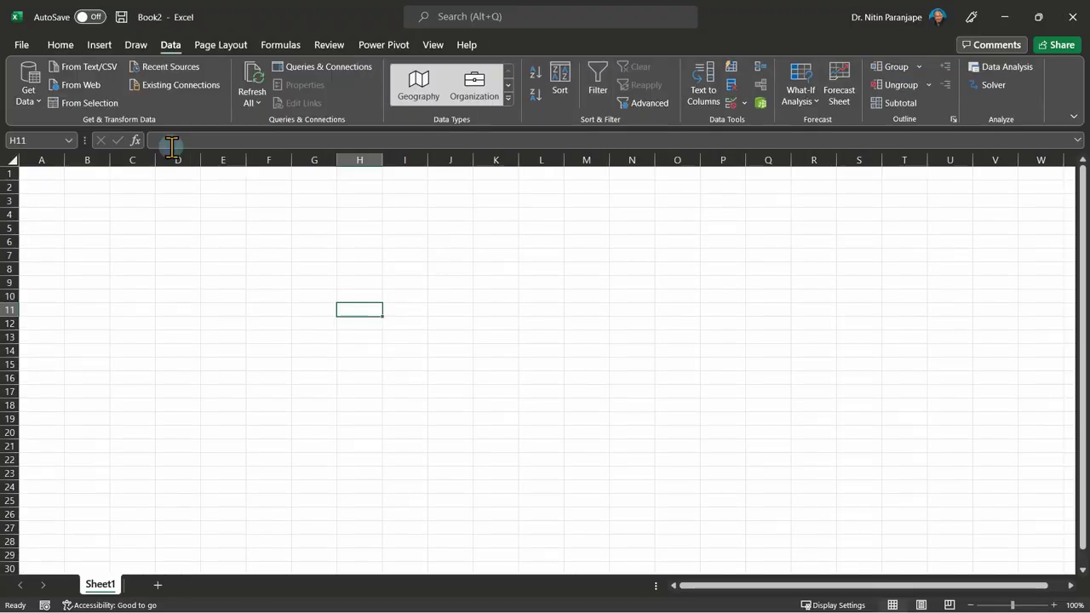
Start a From Workbook import and pick crosstab.xlsx as the source file
{"action": "left_click", "coordinate": [40, 101]}
{"action": "mouse_move", "coordinate": [78, 129]}
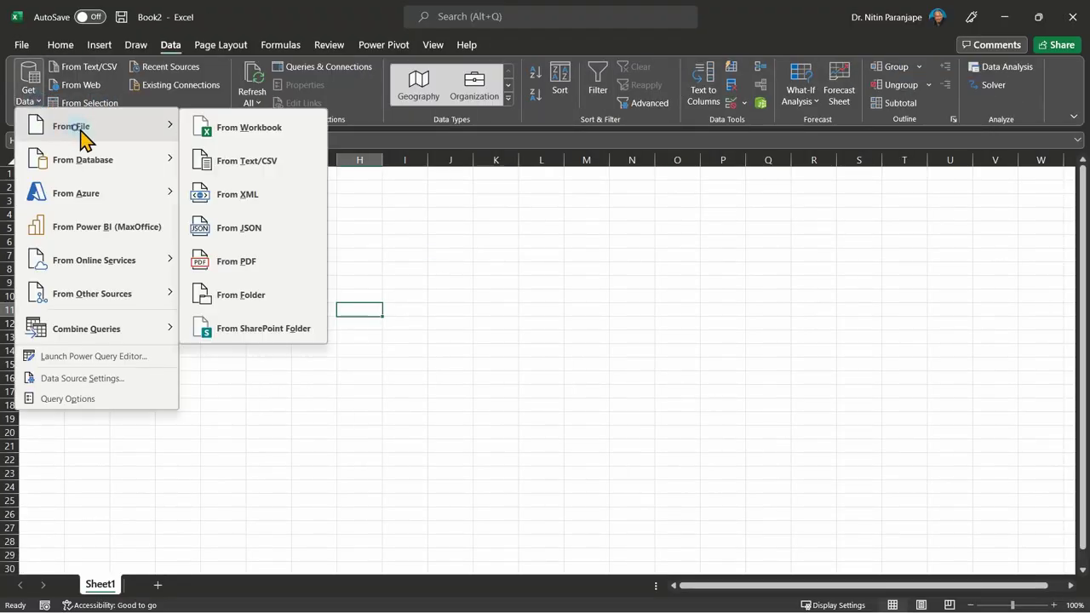
{"action": "left_click", "coordinate": [269, 134]}
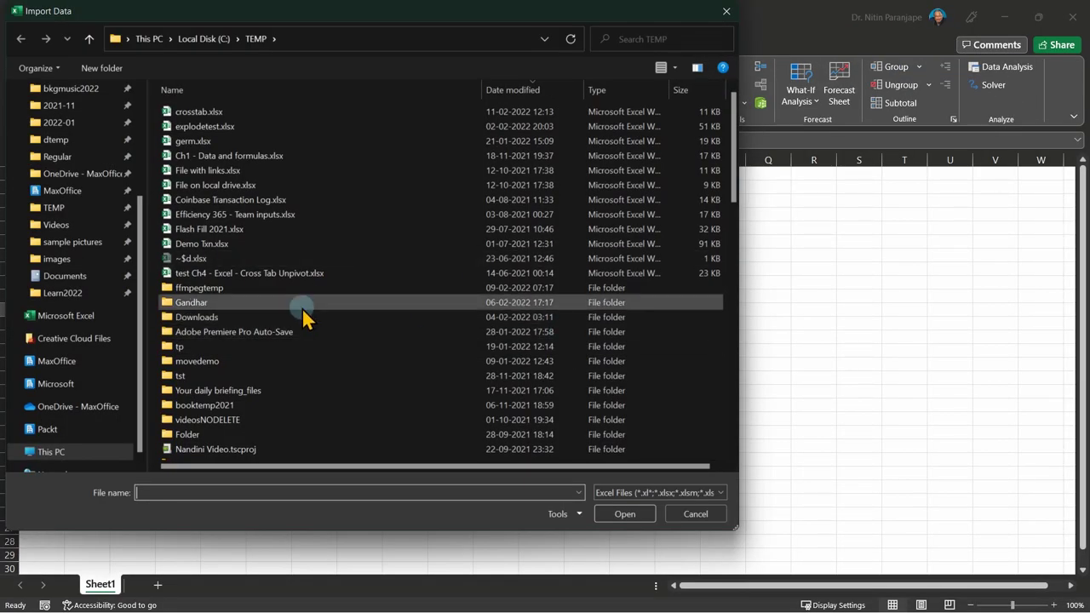
{"action": "double_click", "coordinate": [244, 113]}
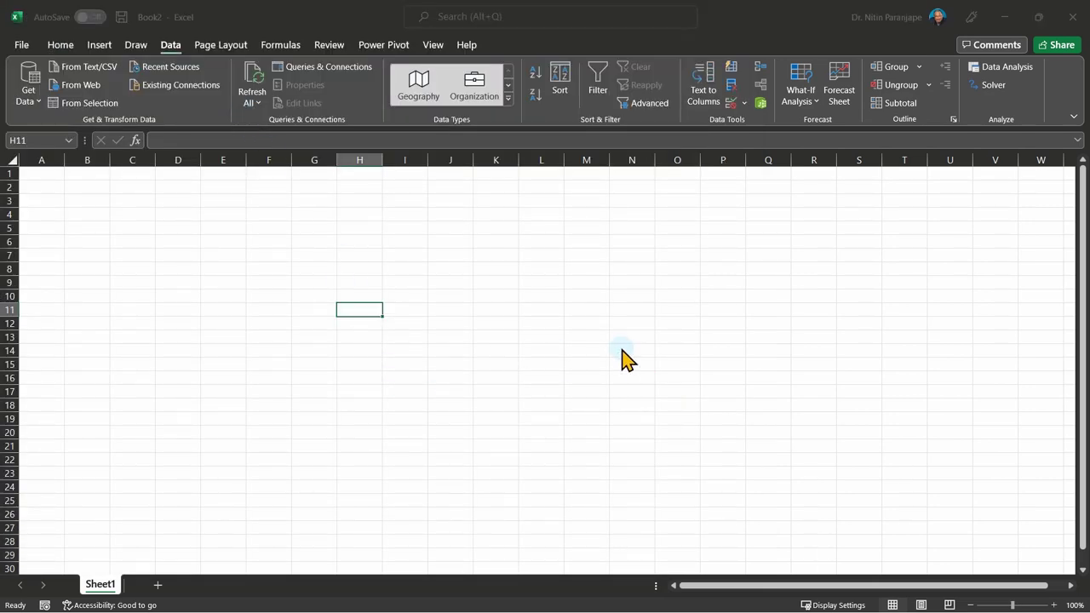
Preview Sheet1 and then the mydata table in the Navigator
{"action": "left_click", "coordinate": [153, 156]}
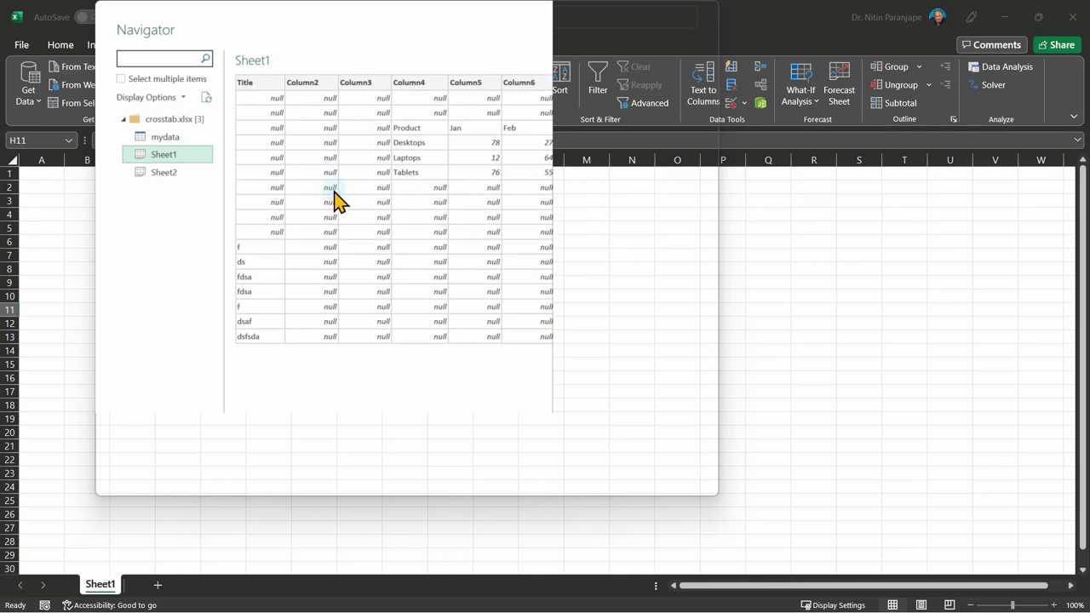
{"action": "left_click", "coordinate": [175, 138]}
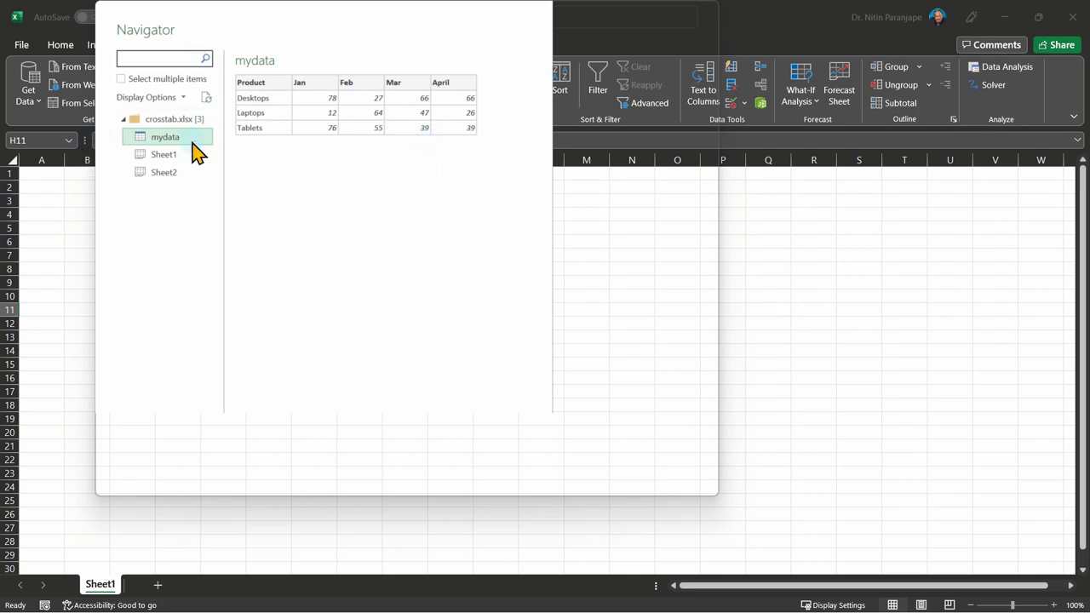
{"action": "key", "text": "Escape"}
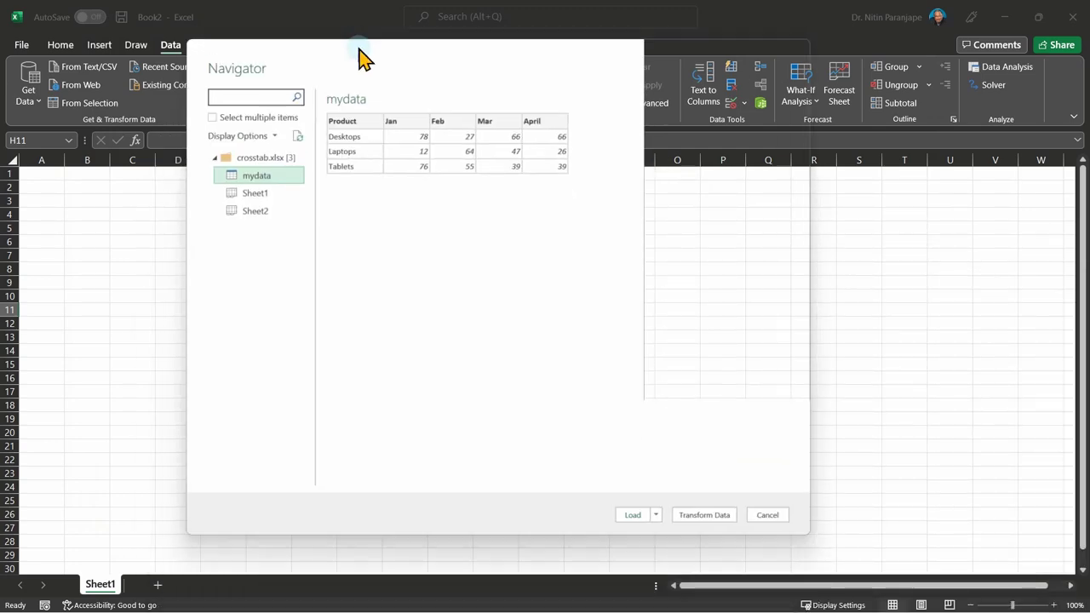
{"action": "left_click", "coordinate": [632, 517]}
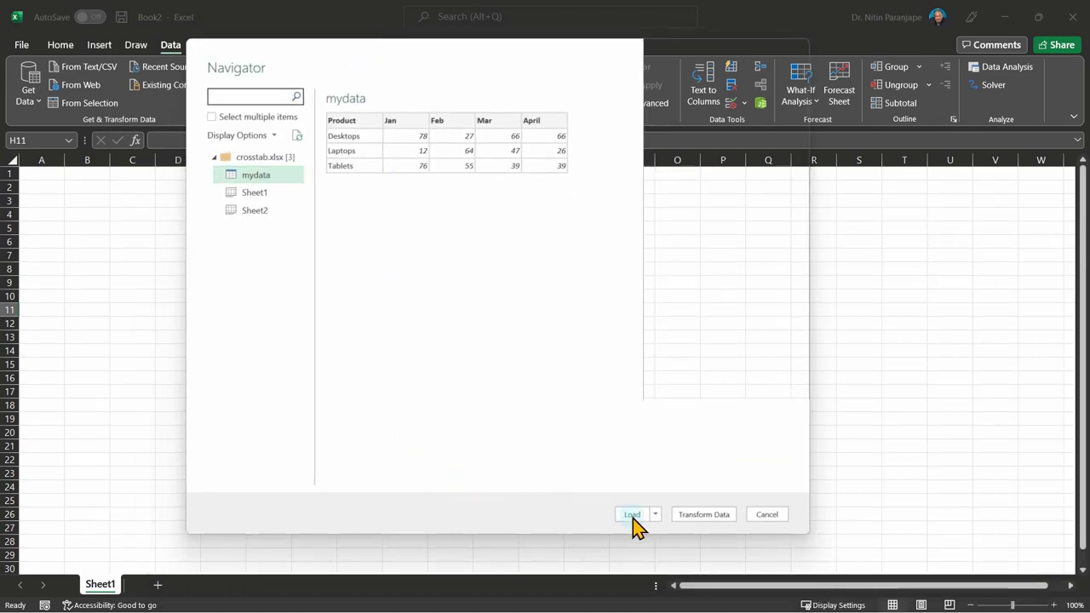
{"action": "left_click", "coordinate": [710, 519]}
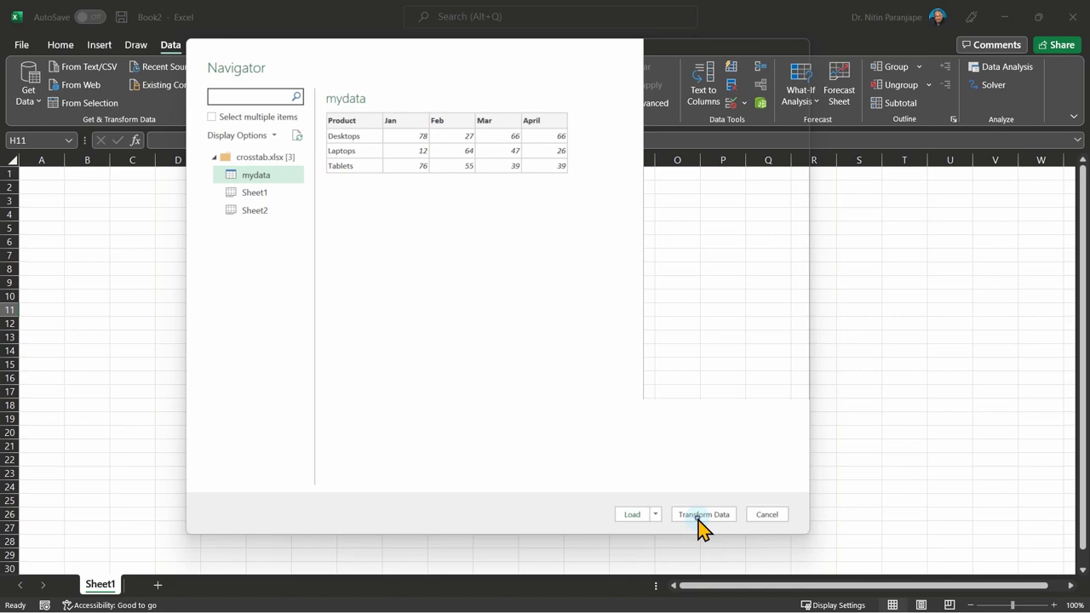
Send mydata to Power Query Editor and maximize the editor window
{"action": "left_click", "coordinate": [677, 477]}
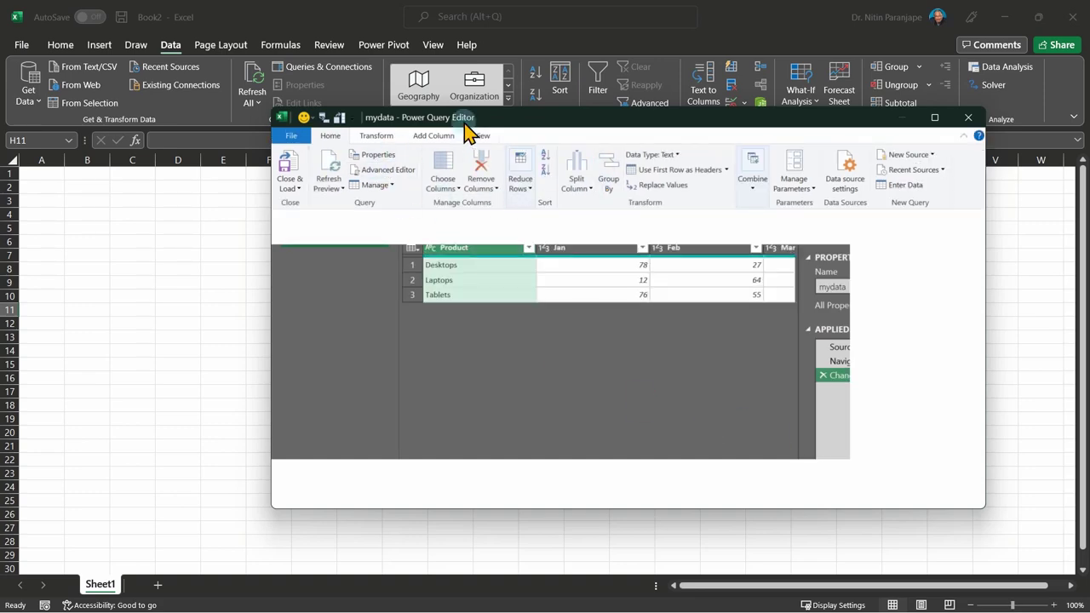
{"action": "left_click", "coordinate": [935, 117]}
{"action": "left_click", "coordinate": [712, 259]}
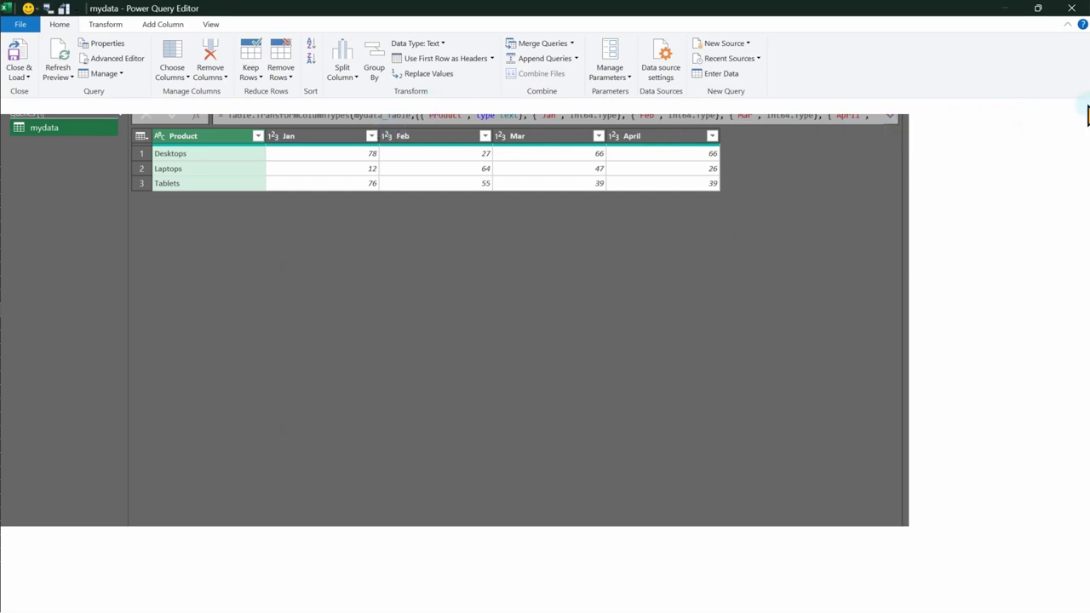
{"action": "left_click", "coordinate": [333, 207]}
Restore the editor to a floating window, then maximize it to full screen again
{"action": "double_click", "coordinate": [484, 10]}
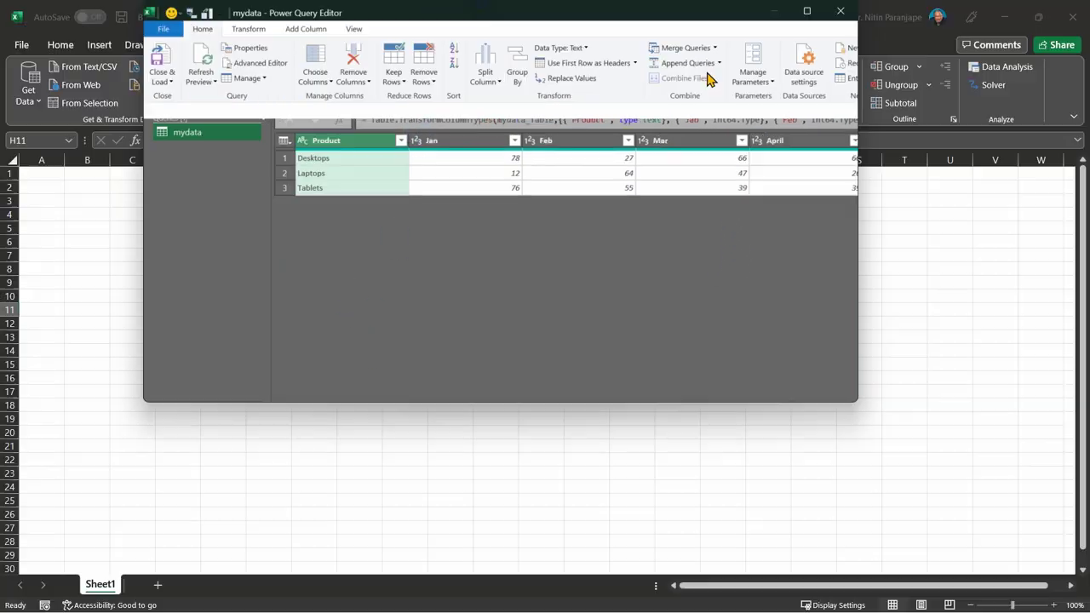
{"action": "key", "text": "alt+Tab"}
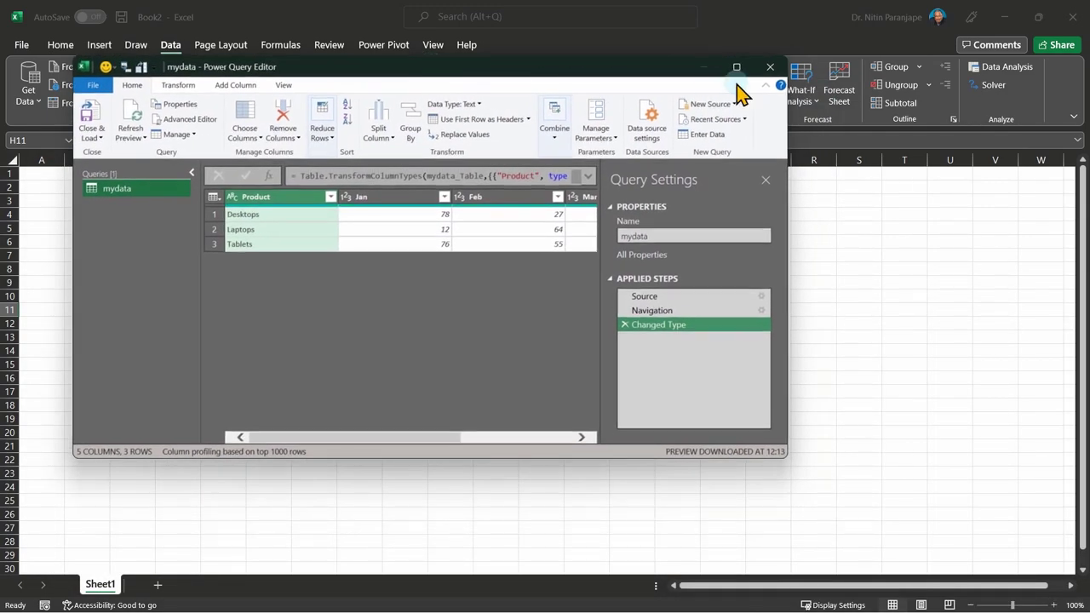
{"action": "left_click", "coordinate": [737, 67]}
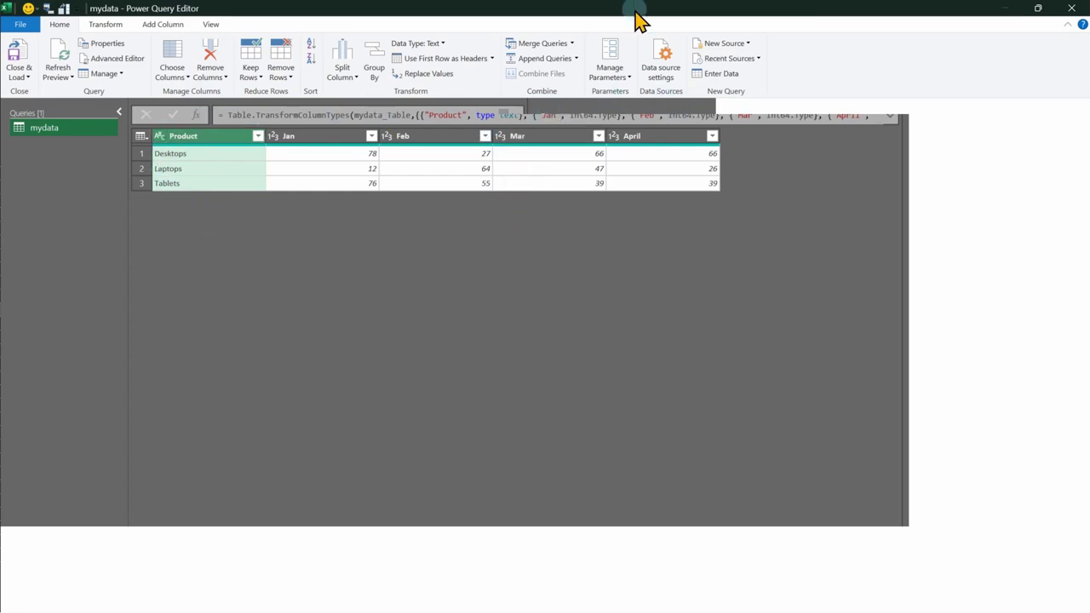
{"action": "left_click_drag", "start_coordinate": [638, 19], "coordinate": [555, 29]}
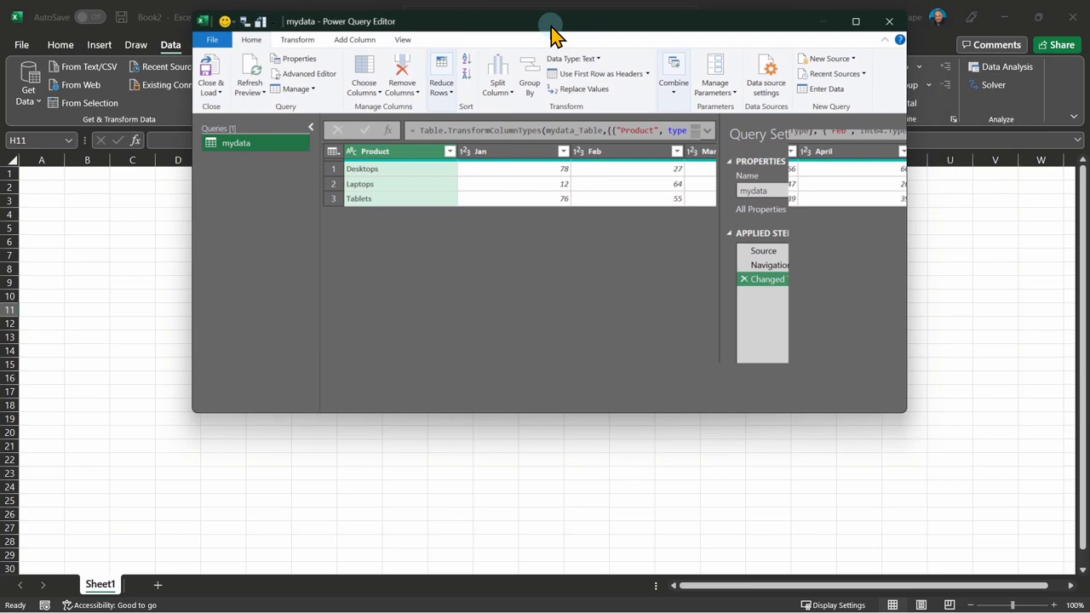
{"action": "left_click", "coordinate": [855, 22]}
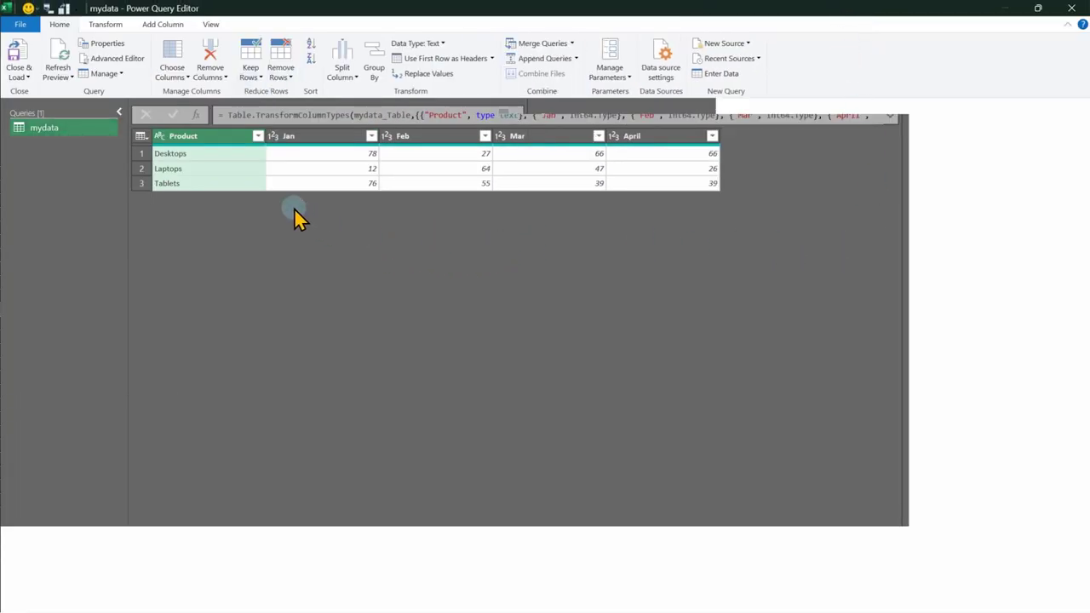
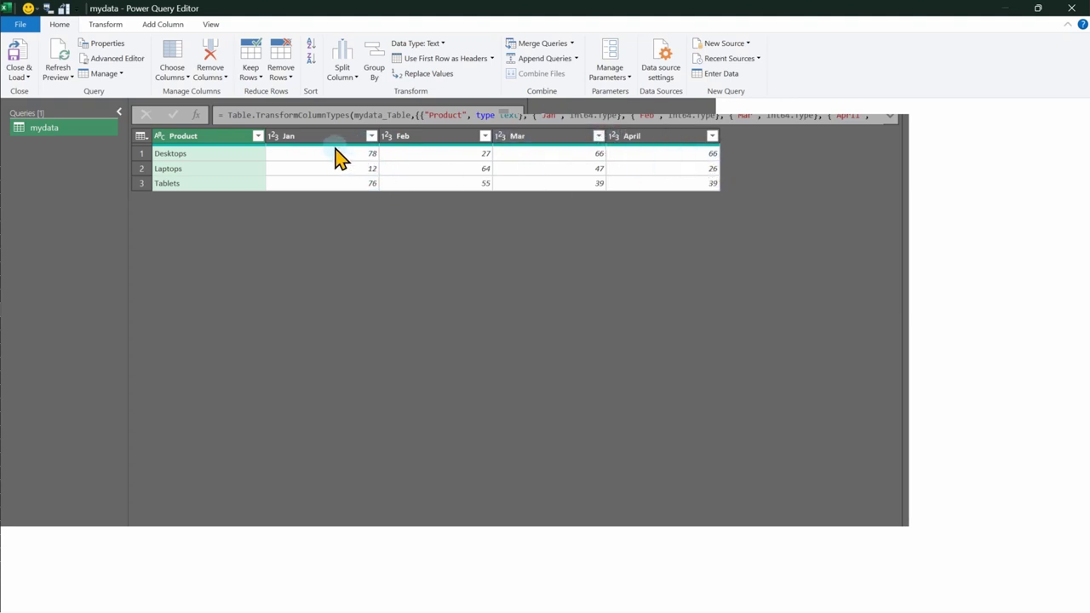
Unpivot every column except Product, turning the Jan–April columns into Attribute and Value rows
{"action": "left_click", "coordinate": [353, 137]}
{"action": "left_click", "coordinate": [674, 139], "text": "shift"}
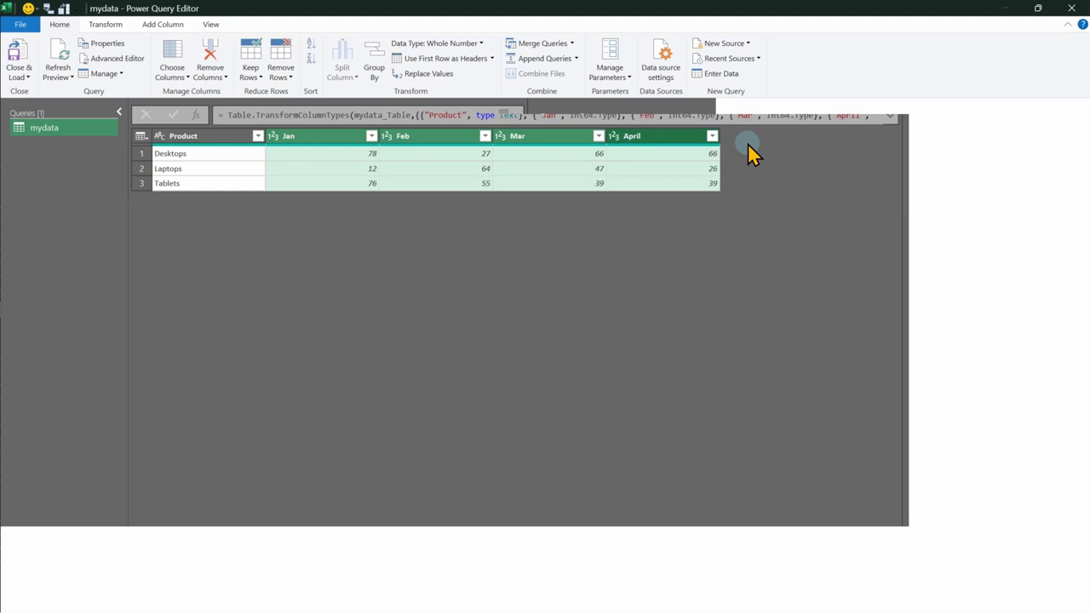
{"action": "left_click", "coordinate": [213, 138]}
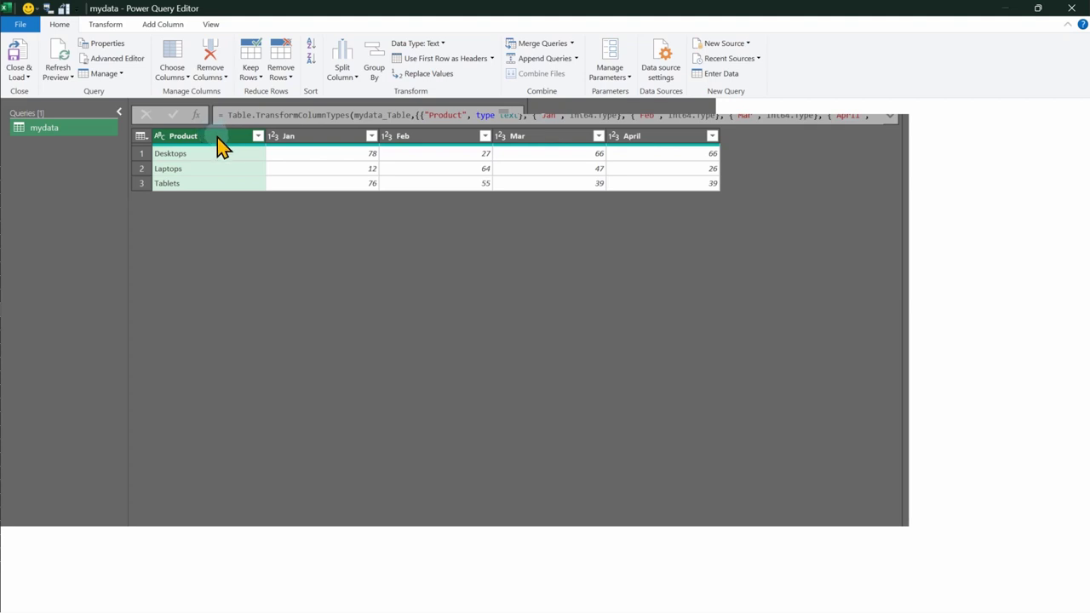
{"action": "right_click", "coordinate": [220, 146]}
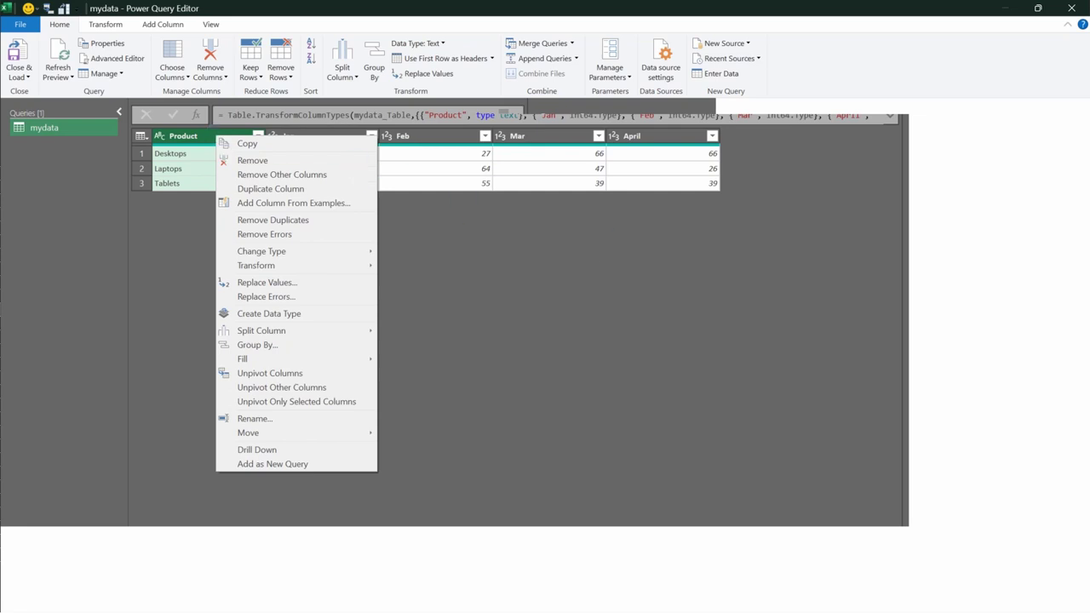
{"action": "key", "text": "Escape"}
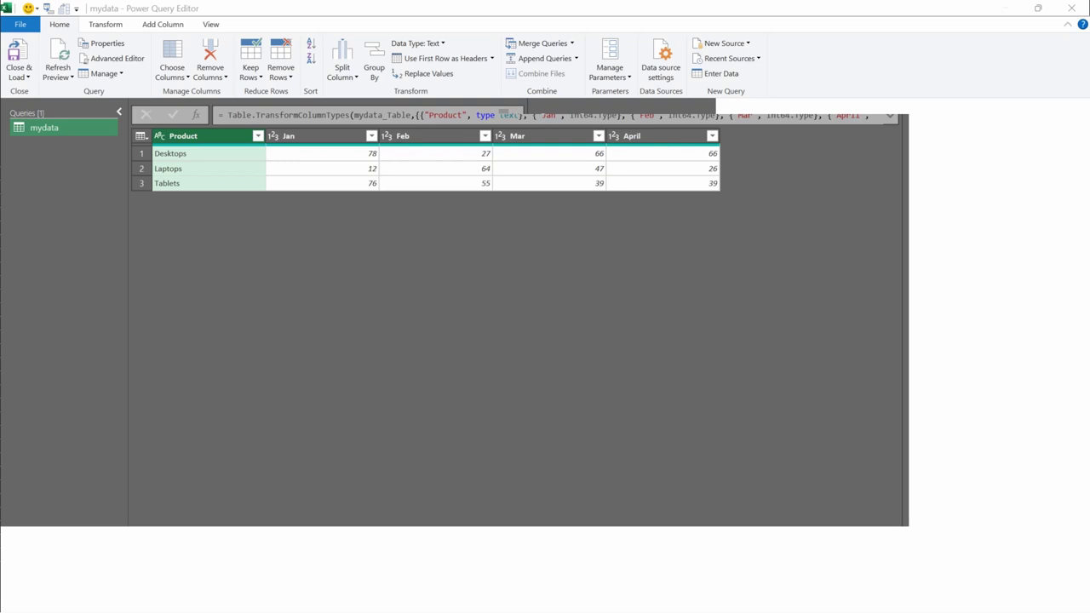
{"action": "right_click", "coordinate": [194, 141]}
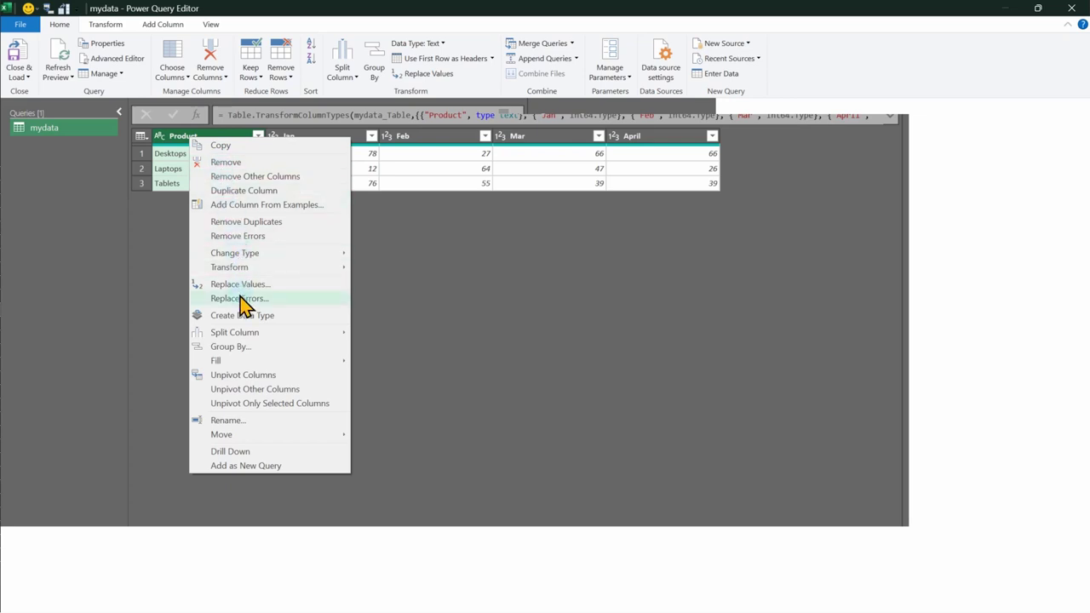
{"action": "left_click", "coordinate": [264, 392]}
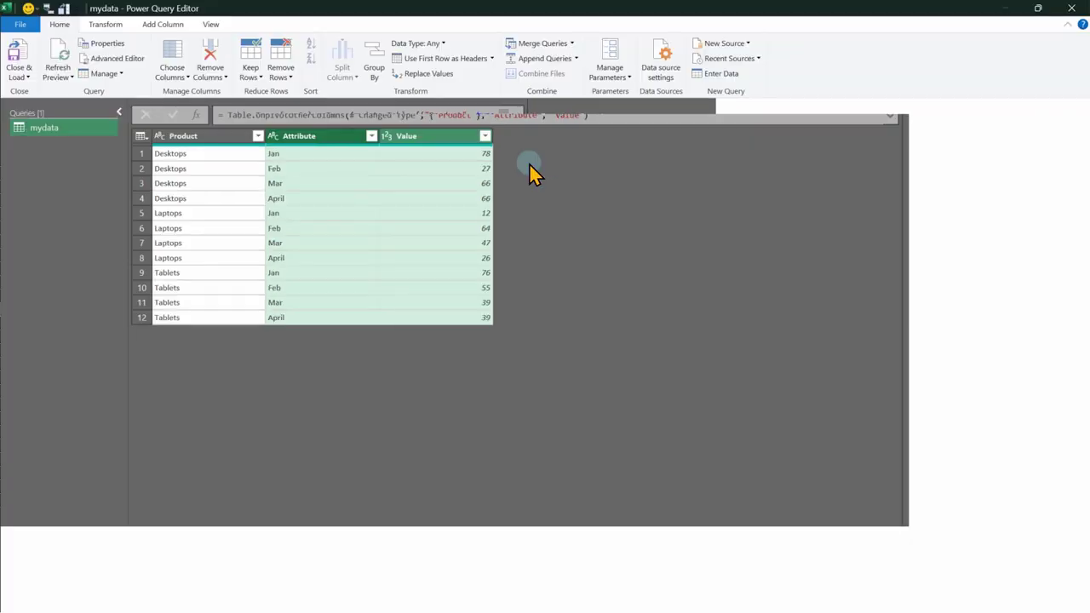
Leave the Value column's data type unchanged and bring up the Close & Load choices
{"action": "left_click", "coordinate": [386, 136]}
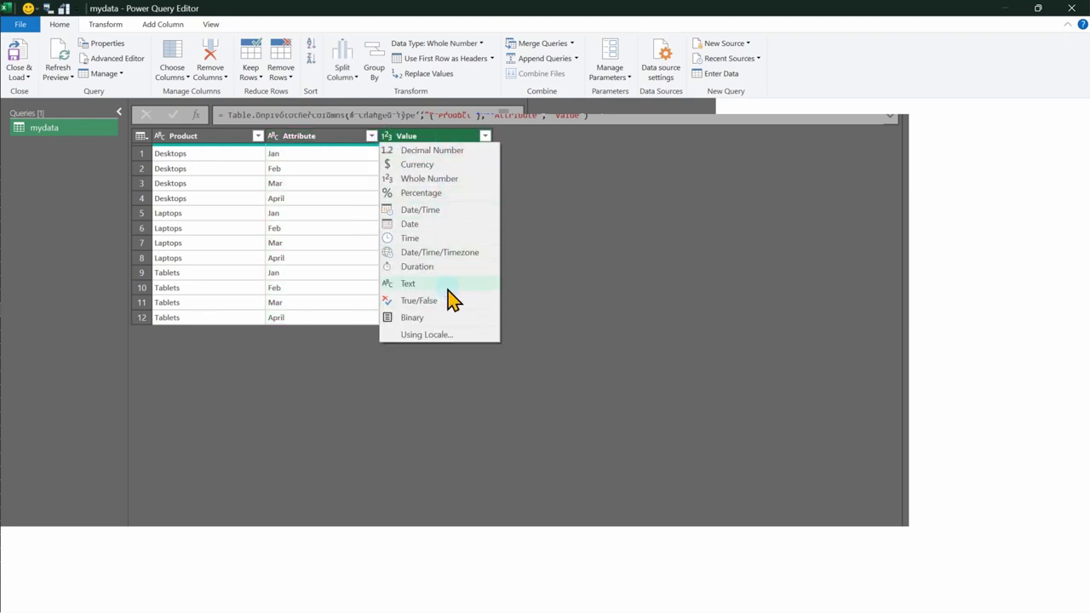
{"action": "left_click", "coordinate": [544, 237]}
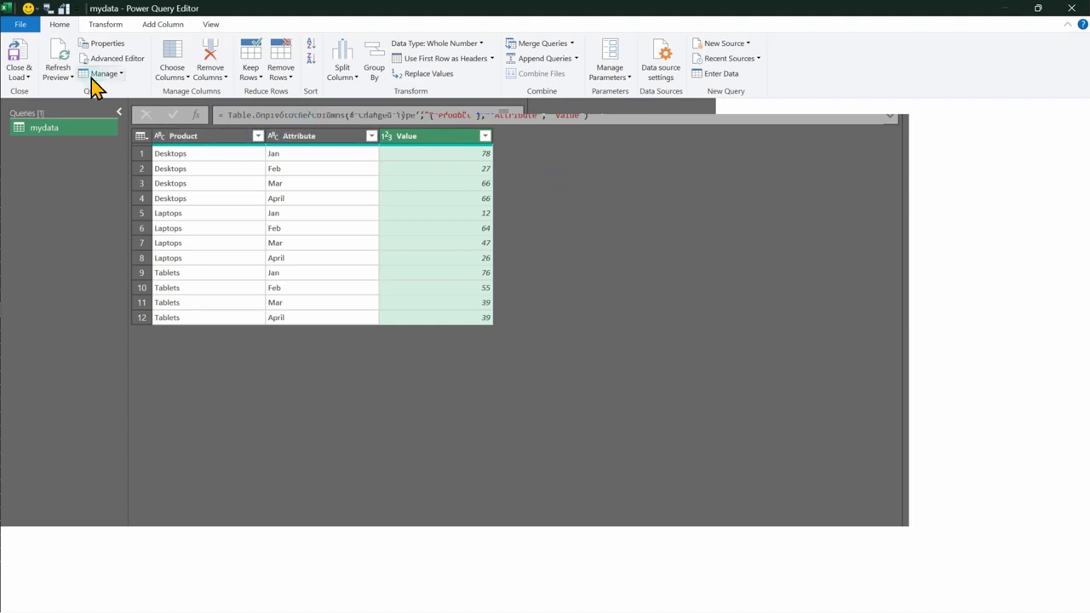
{"action": "left_click", "coordinate": [29, 77]}
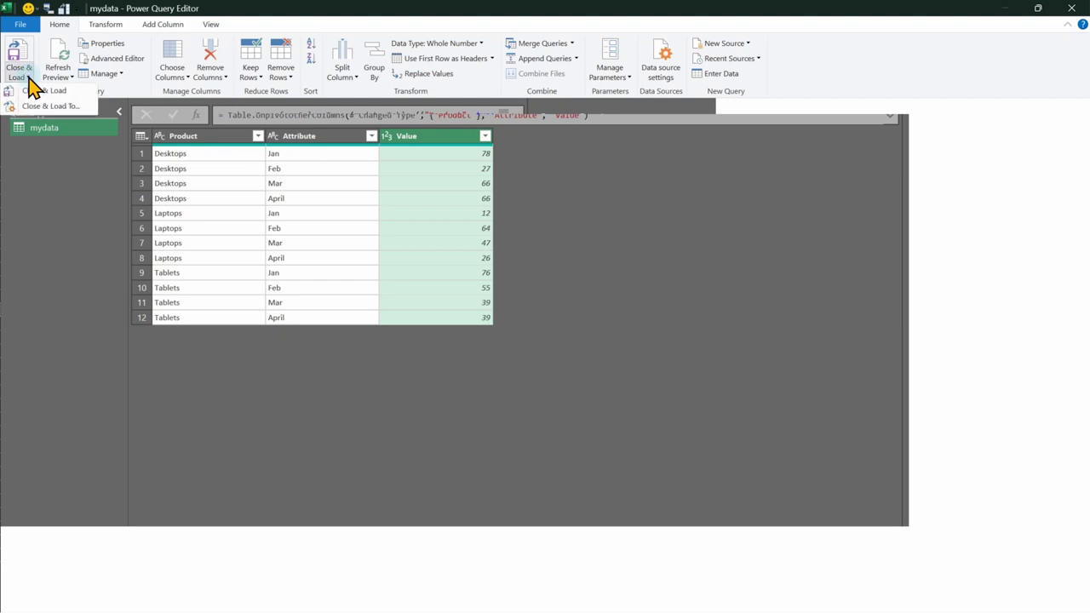
Load mydata via Close & Load To as Only Create Connection, added to the Data Model
{"action": "left_click", "coordinate": [41, 104]}
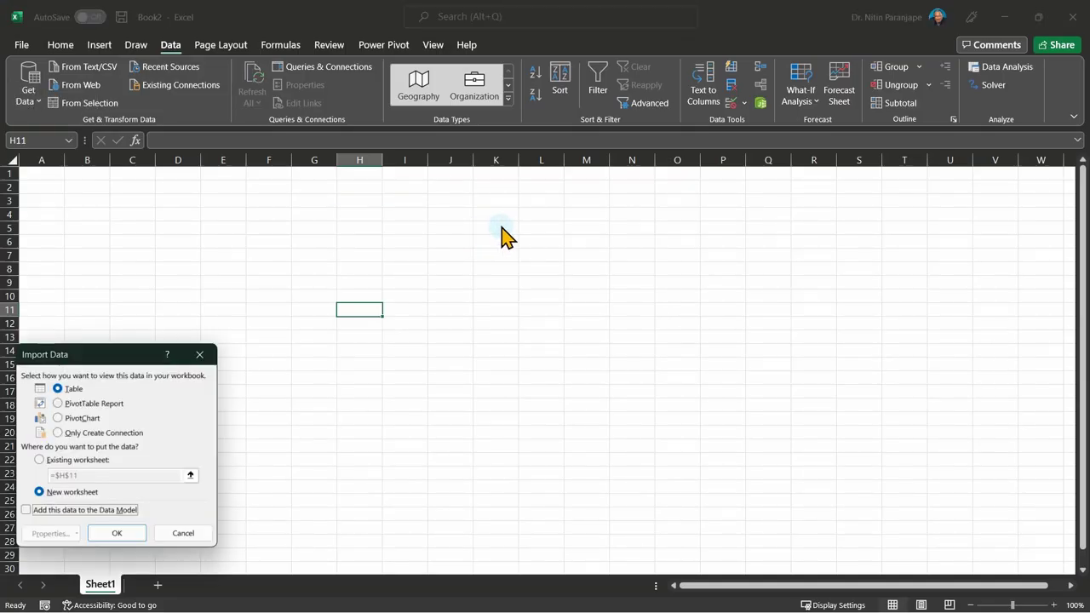
{"action": "left_click_drag", "start_coordinate": [127, 352], "coordinate": [601, 200]}
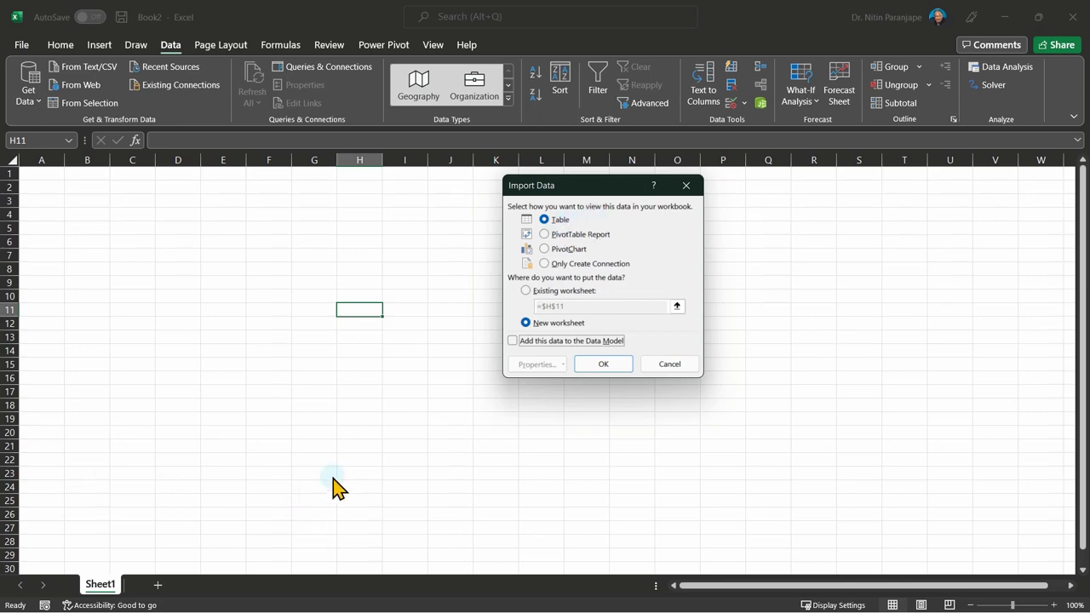
{"action": "left_click", "coordinate": [572, 343]}
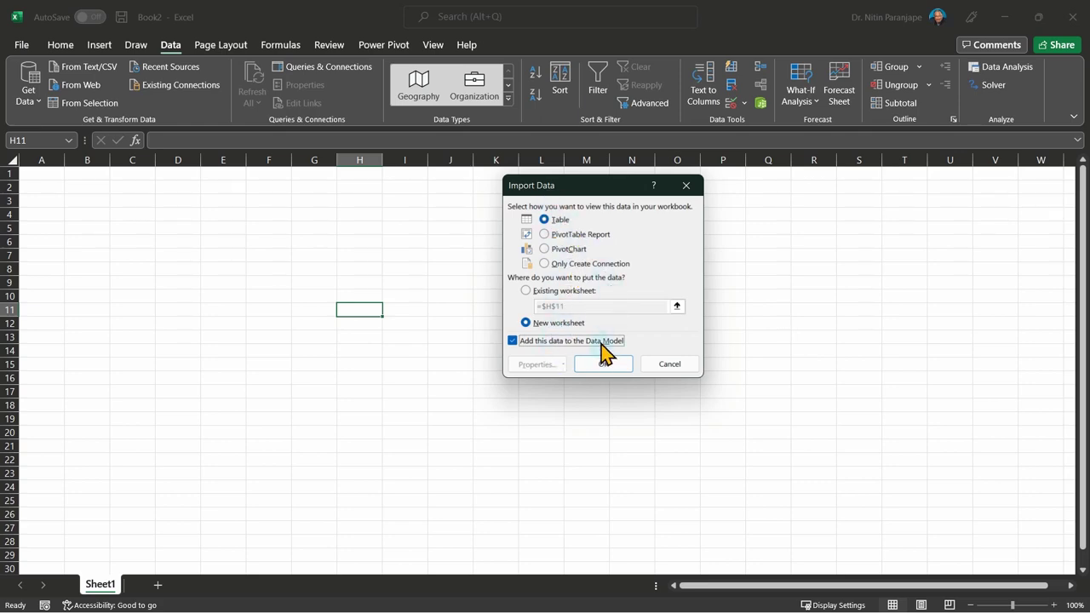
{"action": "left_click", "coordinate": [590, 266]}
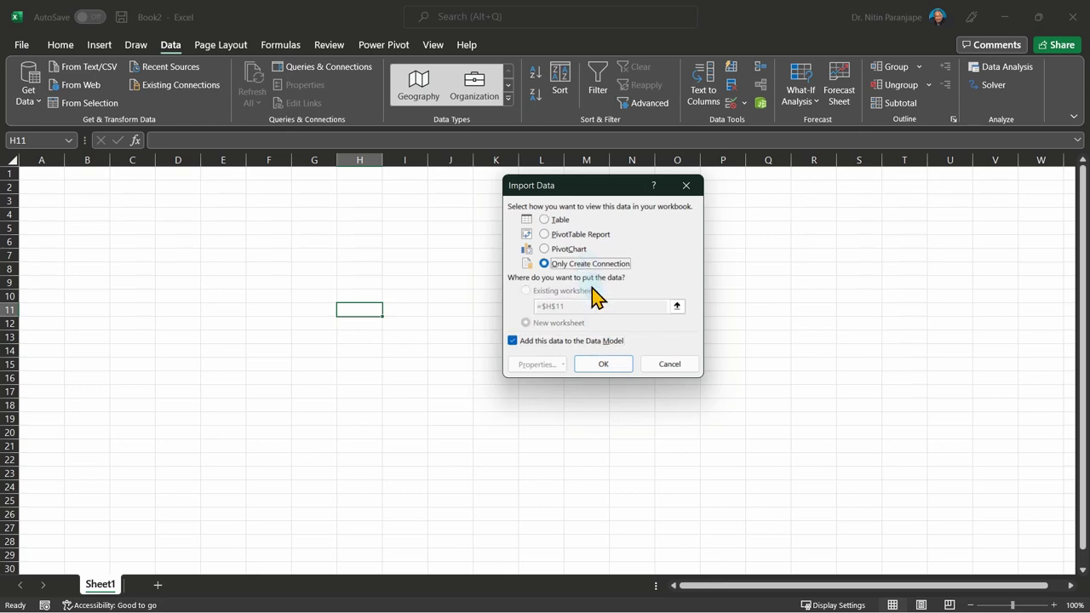
{"action": "left_click", "coordinate": [610, 368]}
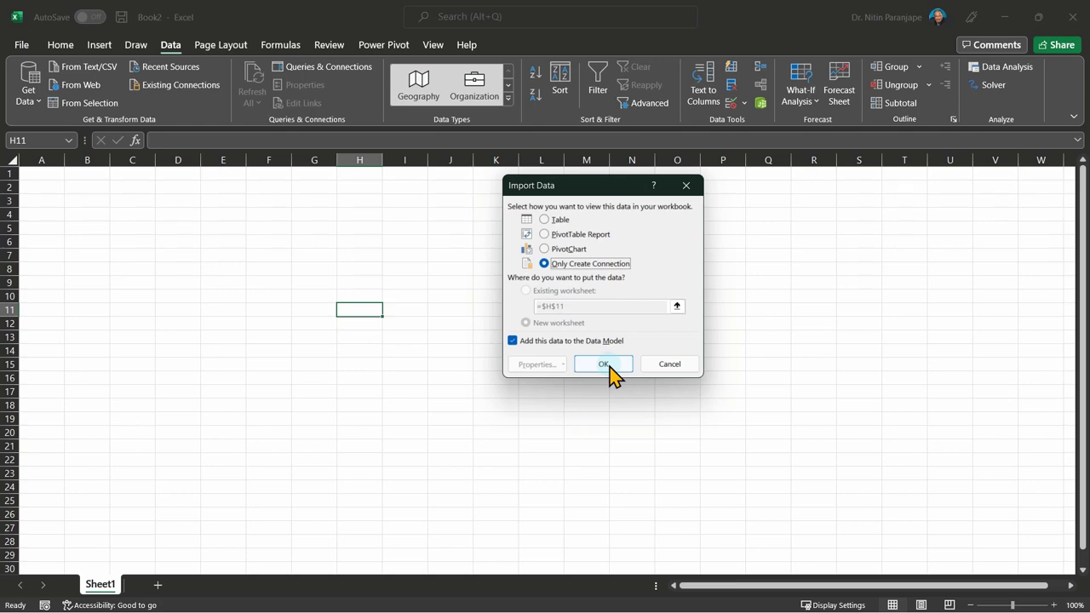
{"action": "left_click", "coordinate": [608, 365]}
{"action": "left_click", "coordinate": [606, 367]}
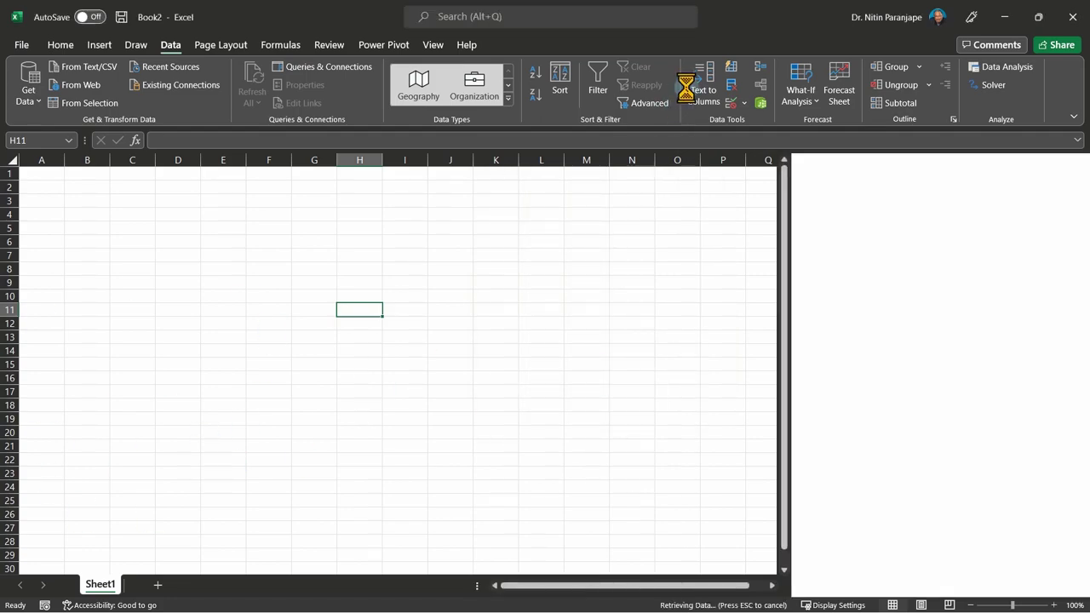
Open Power Pivot's Manage window to view the 12-row mydata table in the Data Model
{"action": "double_click", "coordinate": [810, 17]}
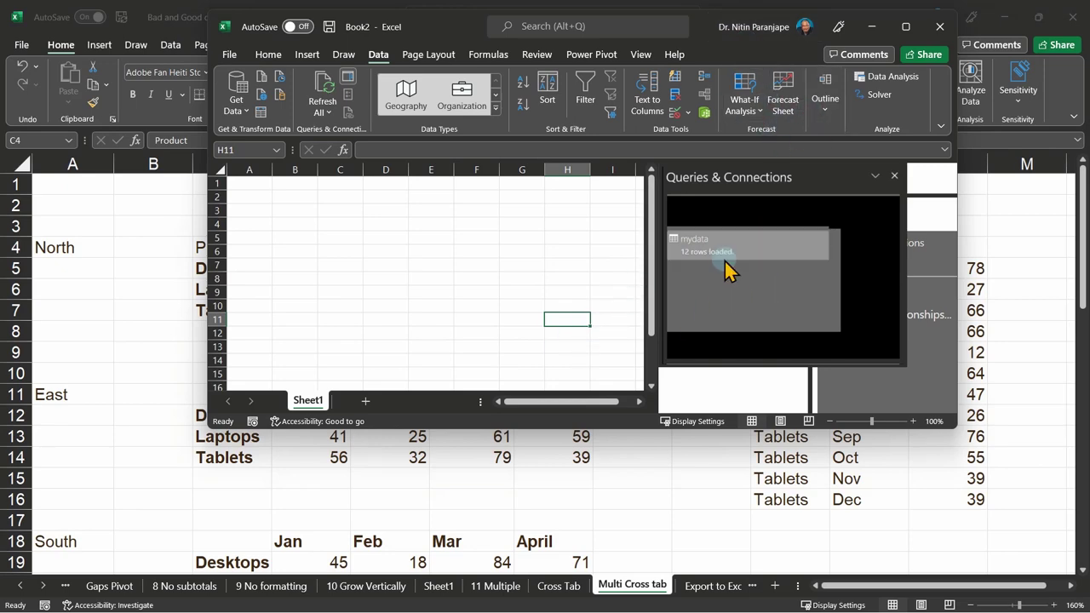
{"action": "left_click", "coordinate": [905, 26]}
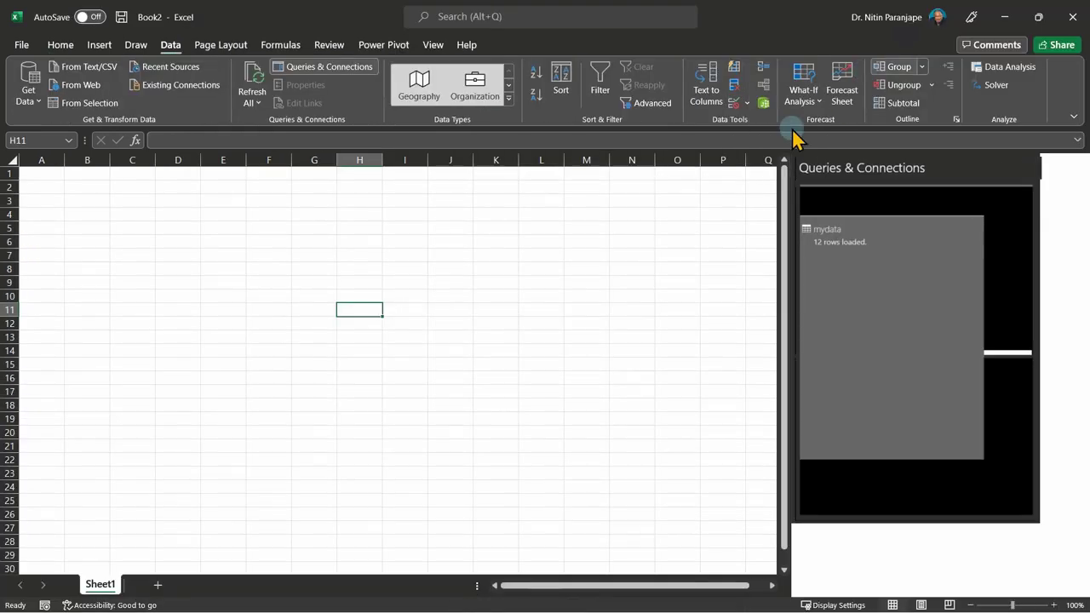
{"action": "left_click", "coordinate": [380, 46]}
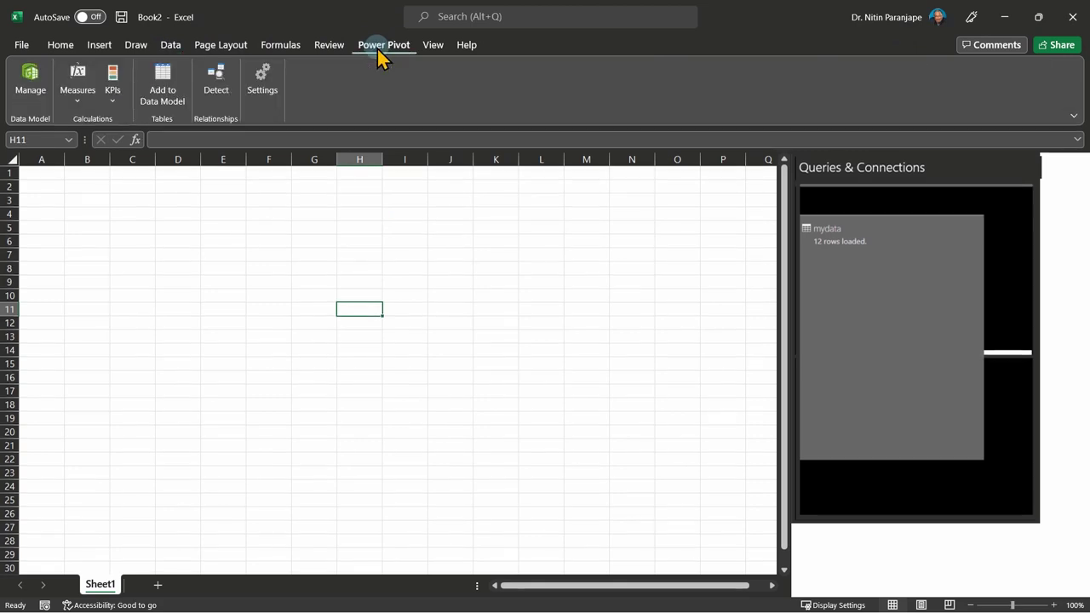
{"action": "left_click", "coordinate": [28, 95]}
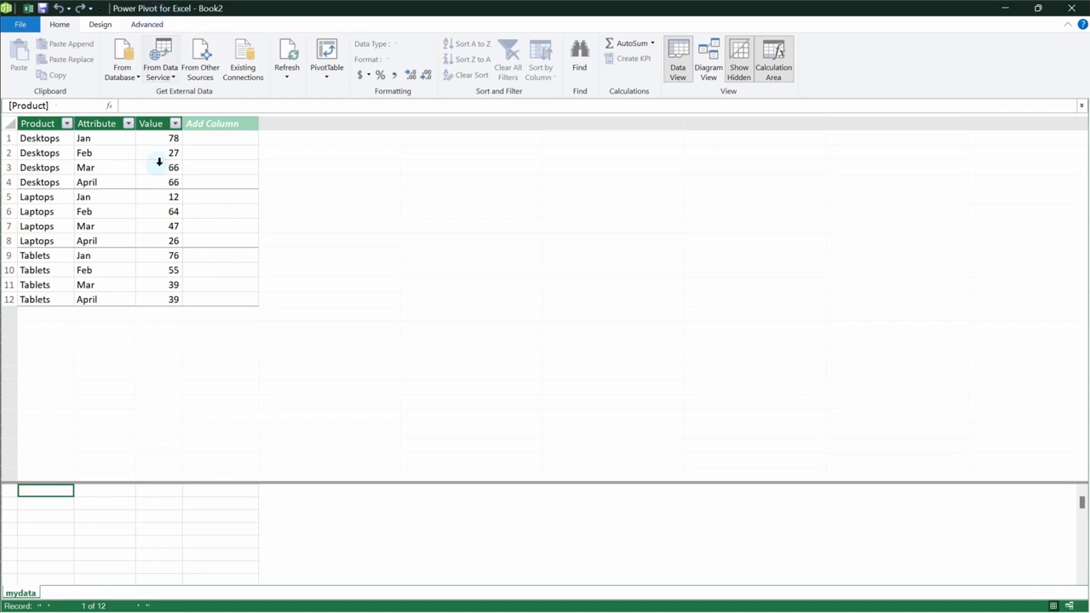
Close the Power Pivot for Excel window
{"action": "left_click", "coordinate": [1072, 7]}
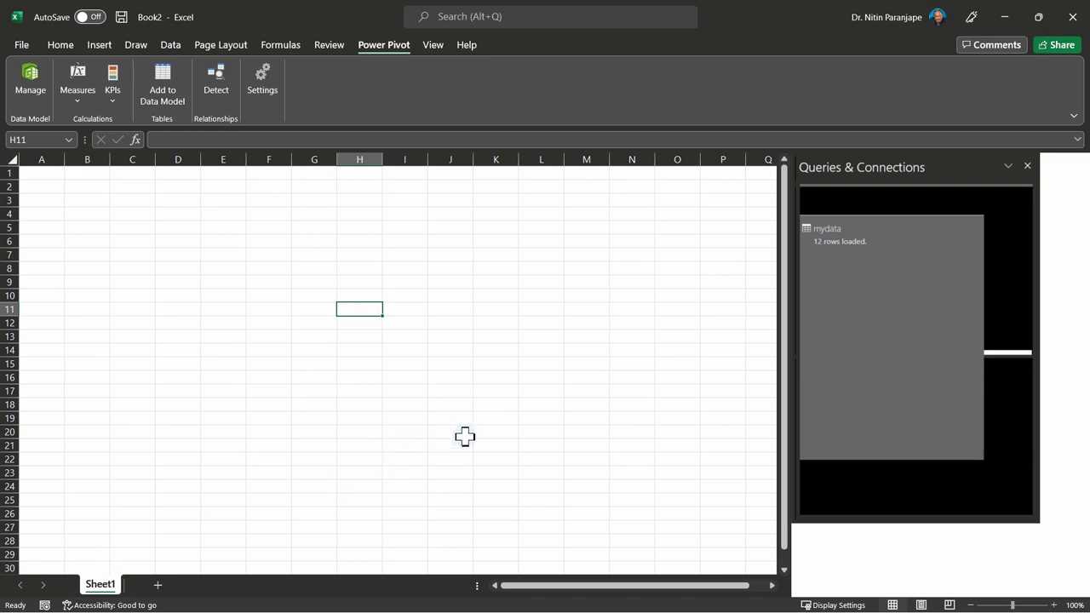
Reload mydata as a table at $H$11 on Sheet1, removing it from the Data Model
{"action": "left_click", "coordinate": [844, 239]}
{"action": "right_click", "coordinate": [846, 247]}
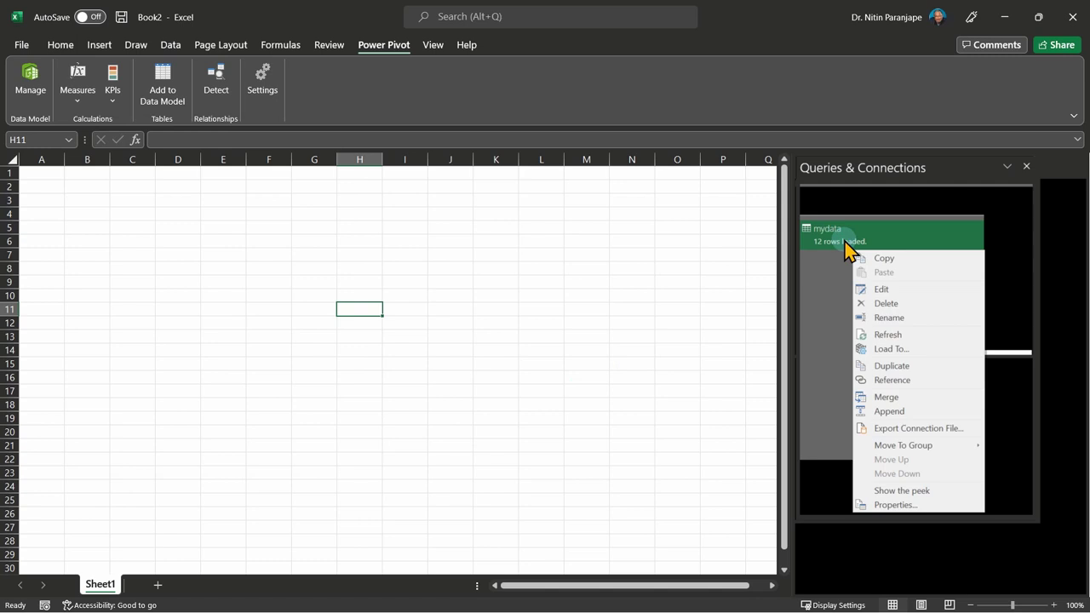
{"action": "left_click", "coordinate": [902, 349]}
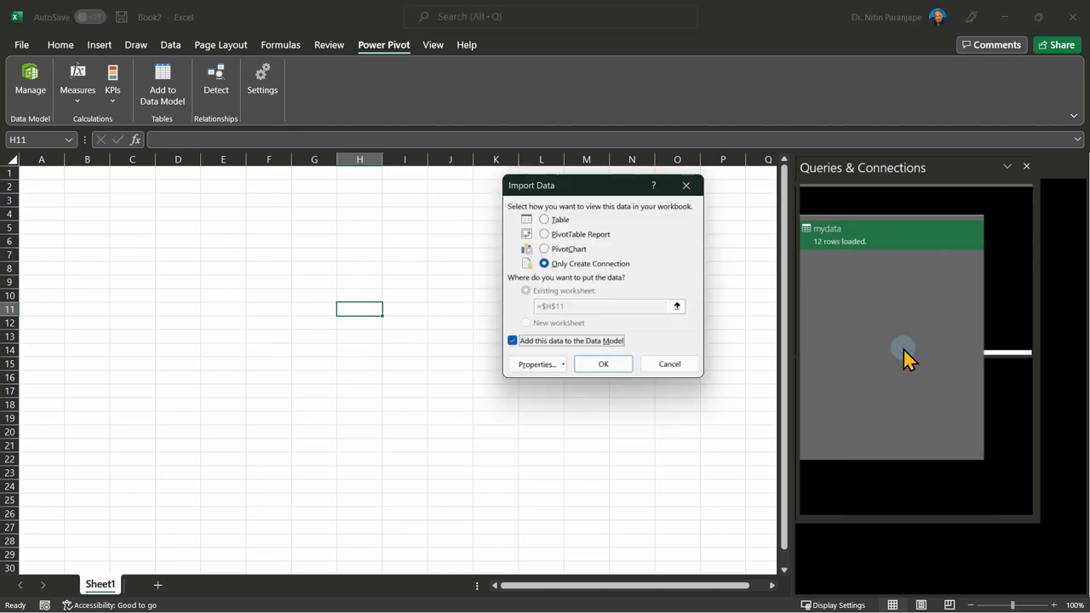
{"action": "left_click", "coordinate": [562, 345]}
{"action": "left_click", "coordinate": [564, 221]}
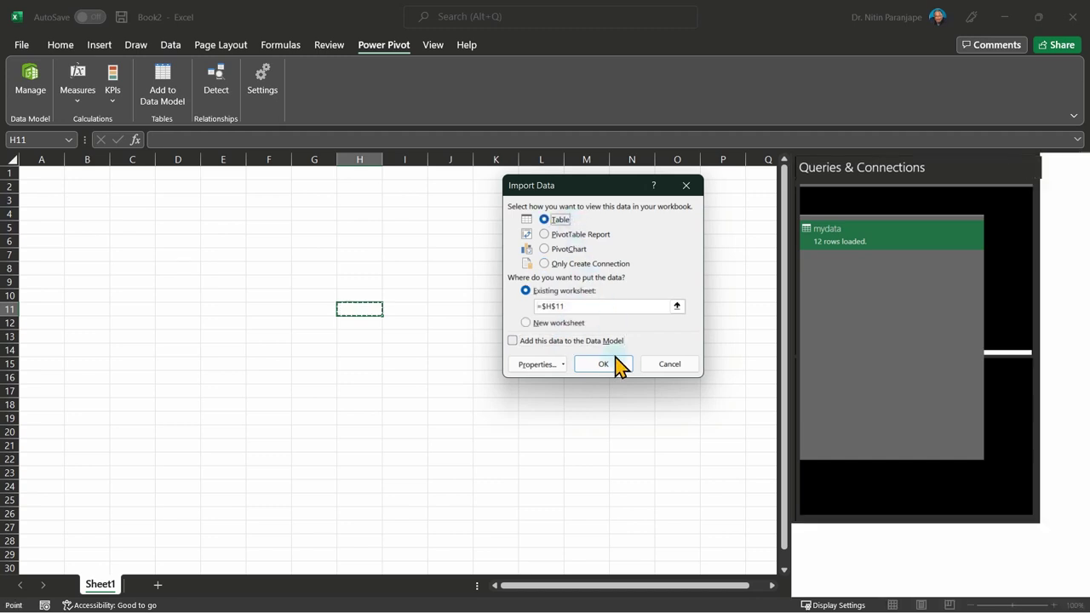
{"action": "left_click", "coordinate": [615, 358]}
{"action": "left_click", "coordinate": [523, 361]}
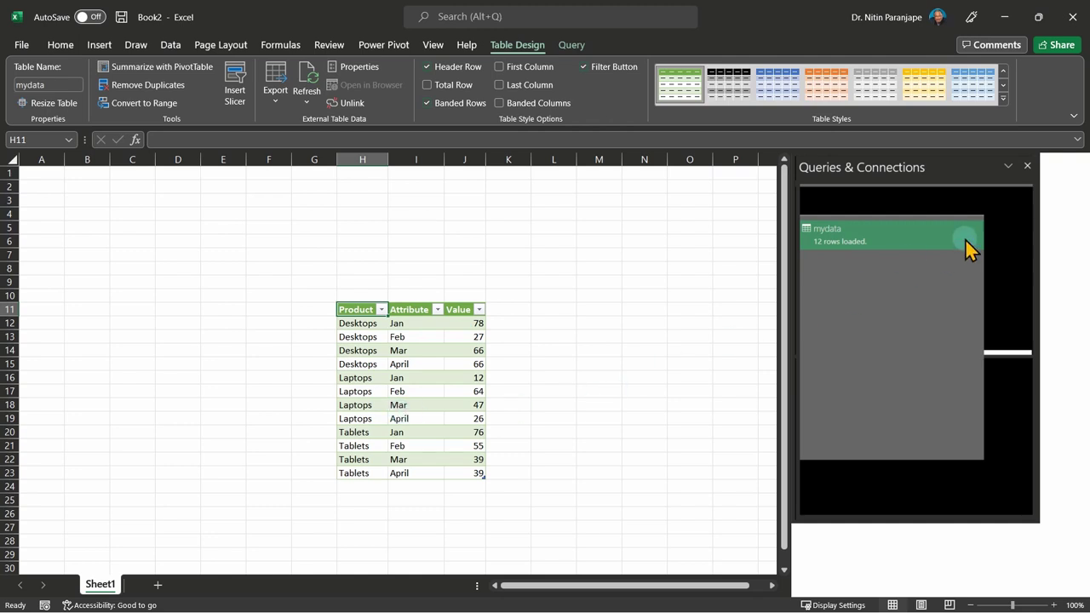
{"action": "left_click", "coordinate": [1027, 165]}
Open the crosstab.xlsx workbook from the File menu
{"action": "left_click", "coordinate": [568, 355]}
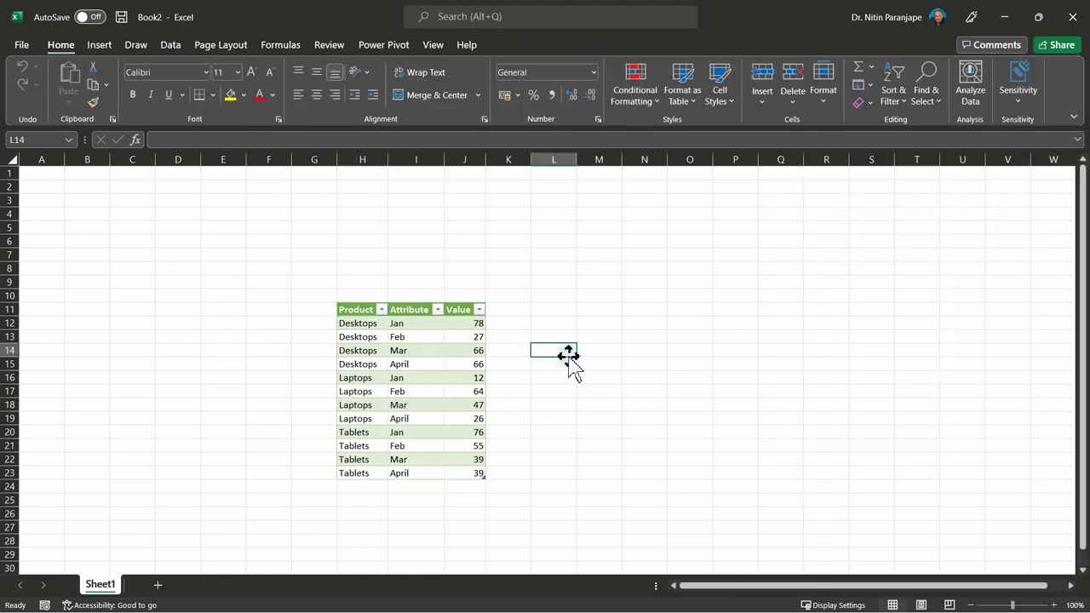
{"action": "key", "text": "alt+f"}
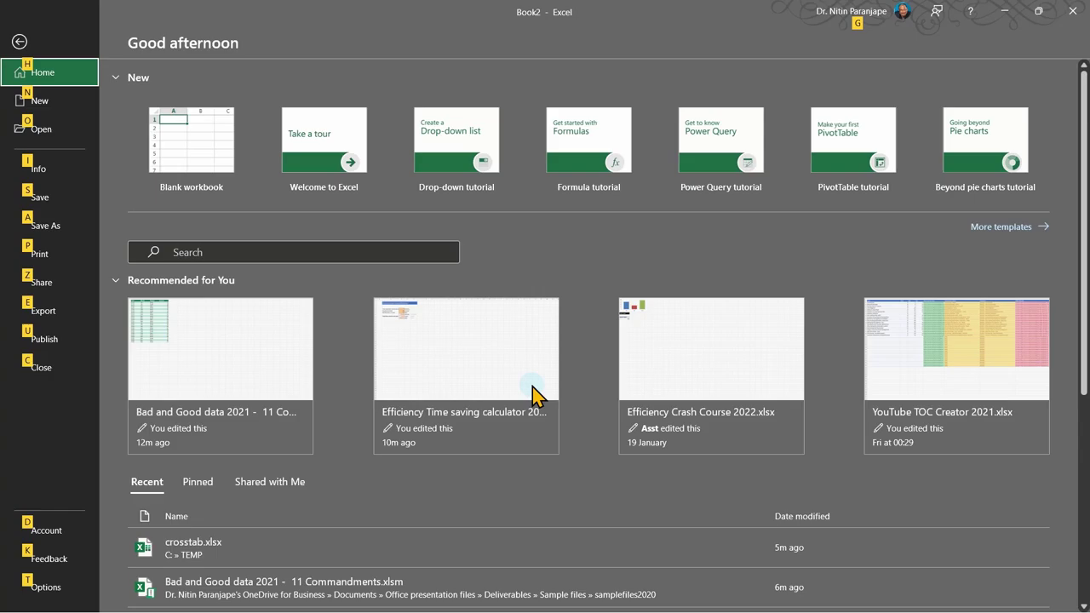
{"action": "left_click", "coordinate": [239, 555]}
{"action": "scroll", "coordinate": [689, 384], "scroll_direction": "up", "scroll_amount": 3}
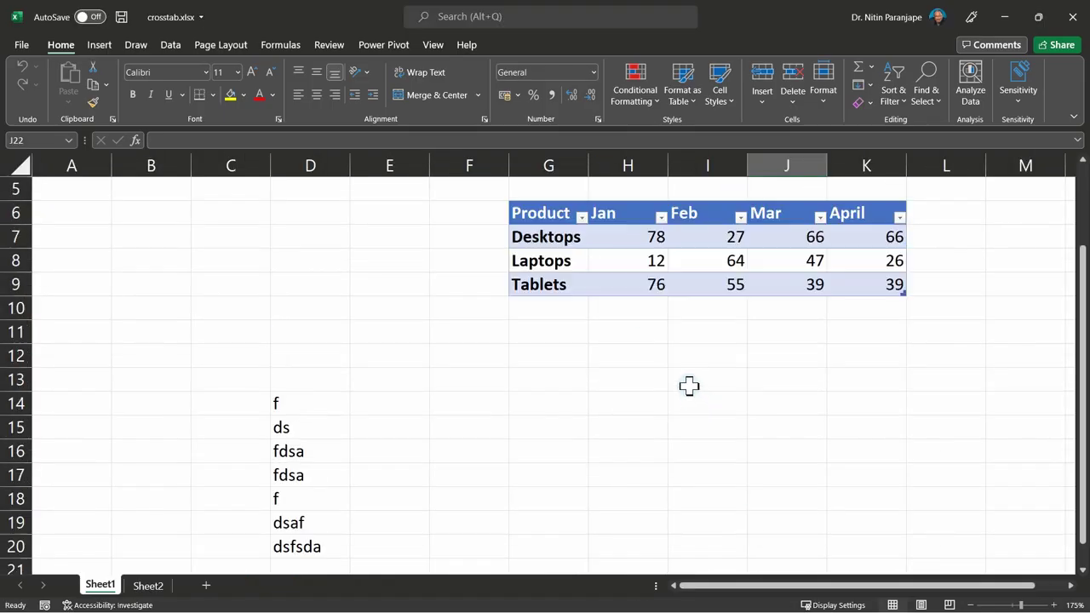
Add a Car row under Tablets with 999 in Jan through April
{"action": "left_click", "coordinate": [545, 402]}
{"action": "type", "text": "Car"}
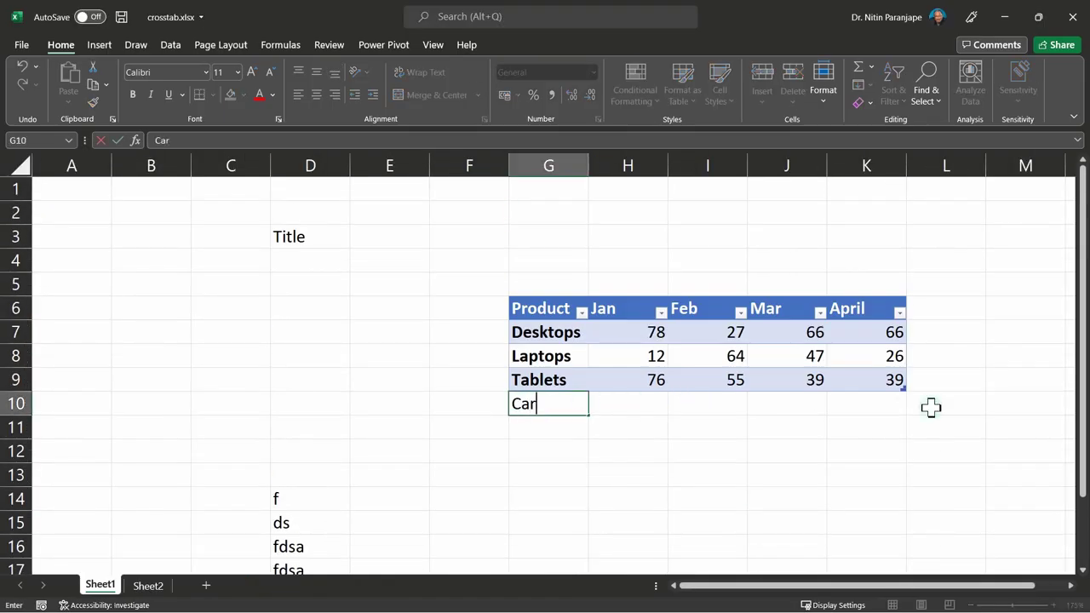
{"action": "key", "text": "Tab"}
{"action": "key", "text": "shift+Right"}
{"action": "key", "text": "shift+Right"}
{"action": "key", "text": "shift+Right"}
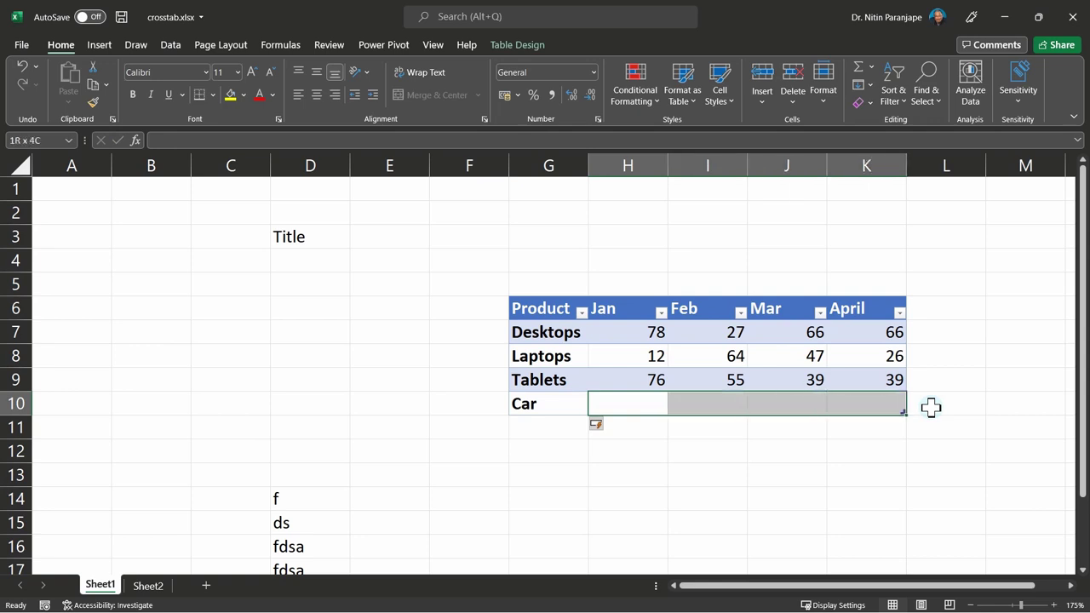
{"action": "type", "text": "999"}
{"action": "key", "text": "ctrl+Return"}
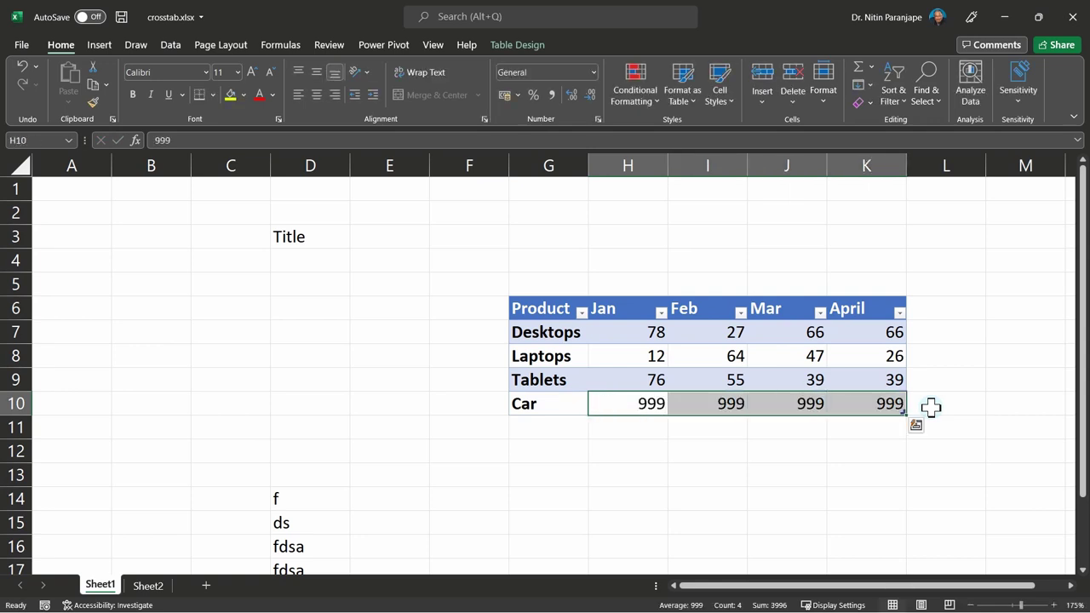
Save and close crosstab.xlsx, returning to Book2's unpivoted mydata table
{"action": "key", "text": "alt+f"}
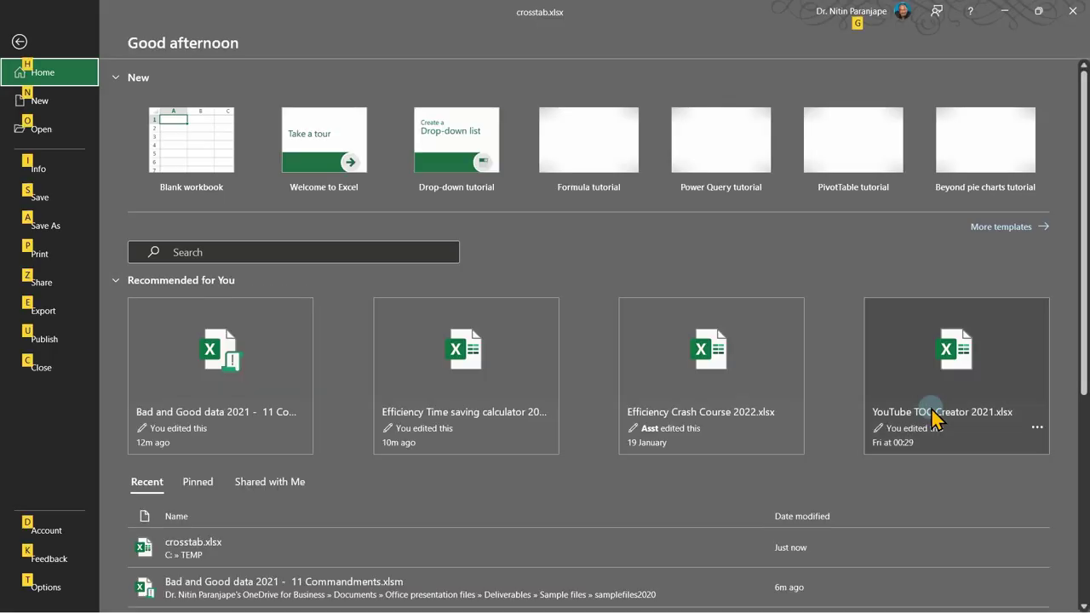
{"action": "key", "text": "s"}
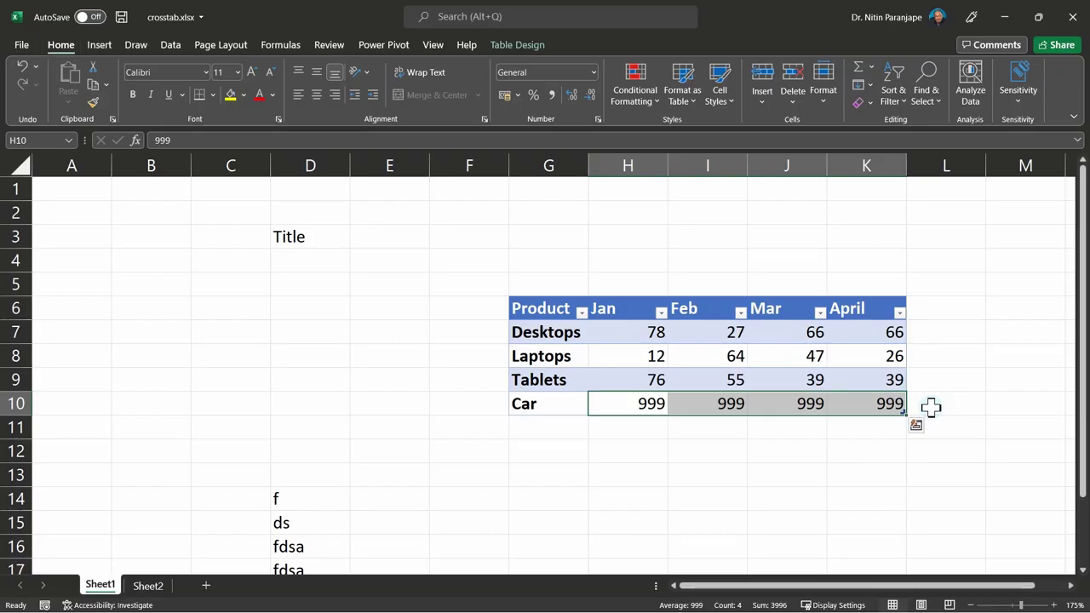
{"action": "key", "text": "alt+f"}
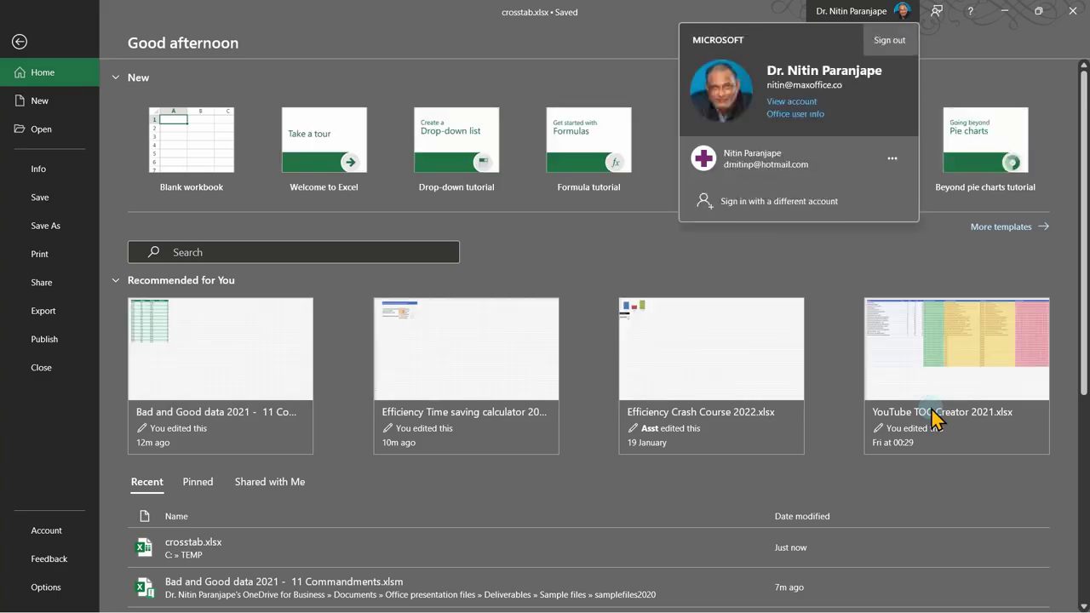
{"action": "key", "text": "Escape"}
{"action": "left_click", "coordinate": [628, 498]}
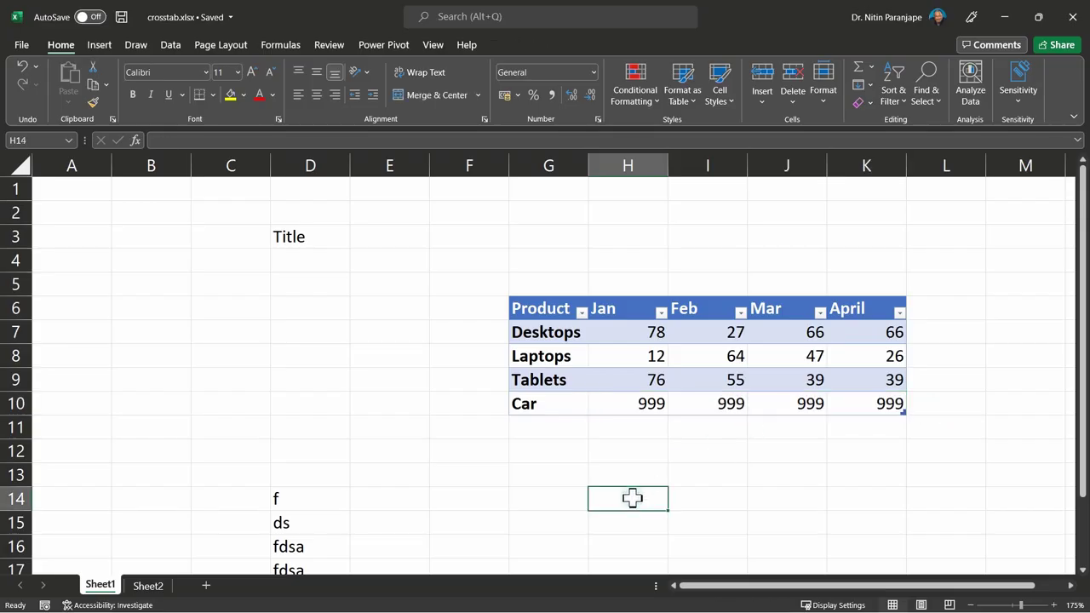
{"action": "key", "text": "alt+f"}
{"action": "key", "text": "c"}
{"action": "left_click", "coordinate": [443, 405]}
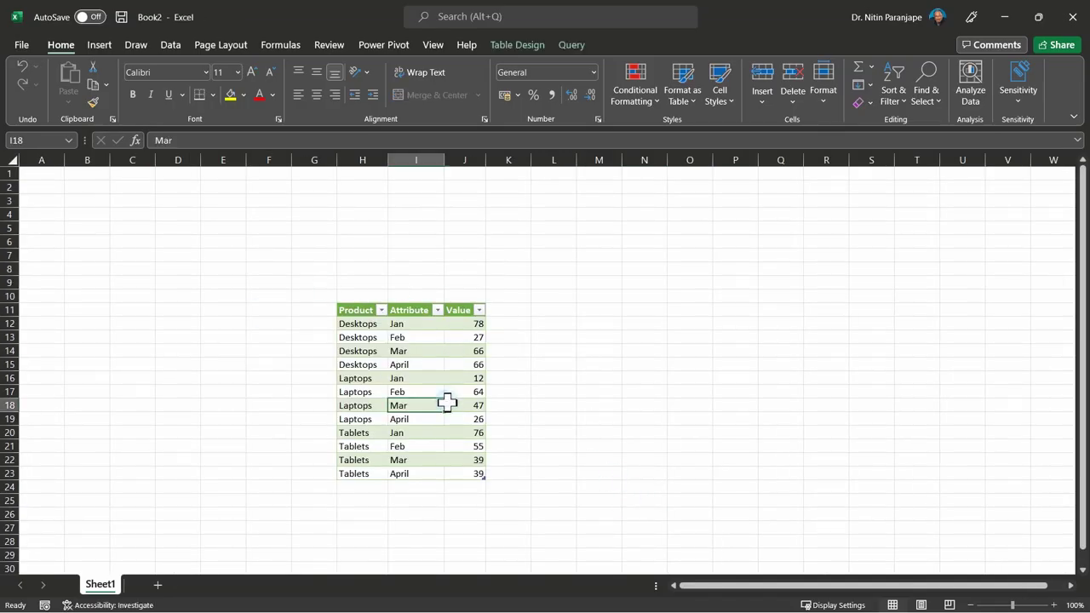
{"action": "scroll", "coordinate": [455, 406], "scroll_direction": "up", "scroll_amount": 3}
{"action": "scroll", "coordinate": [597, 412], "scroll_direction": "down", "scroll_amount": 1}
{"action": "scroll", "coordinate": [626, 411], "scroll_direction": "down", "scroll_amount": 1}
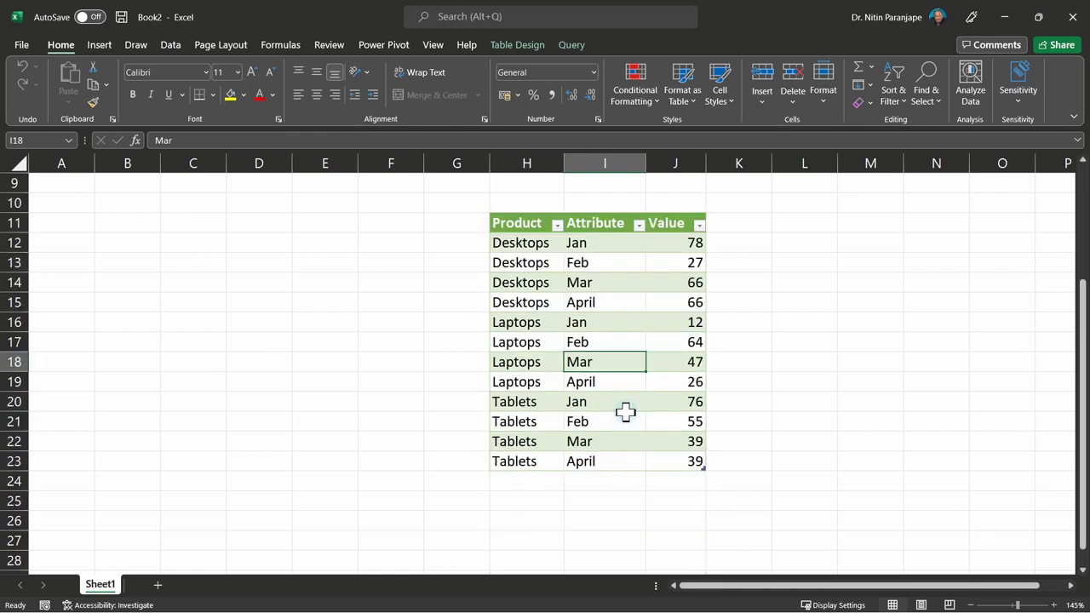
Refresh the mydata table so it lists 16 rows, including four Car rows of 999
{"action": "right_click", "coordinate": [602, 321]}
{"action": "left_click", "coordinate": [669, 304]}
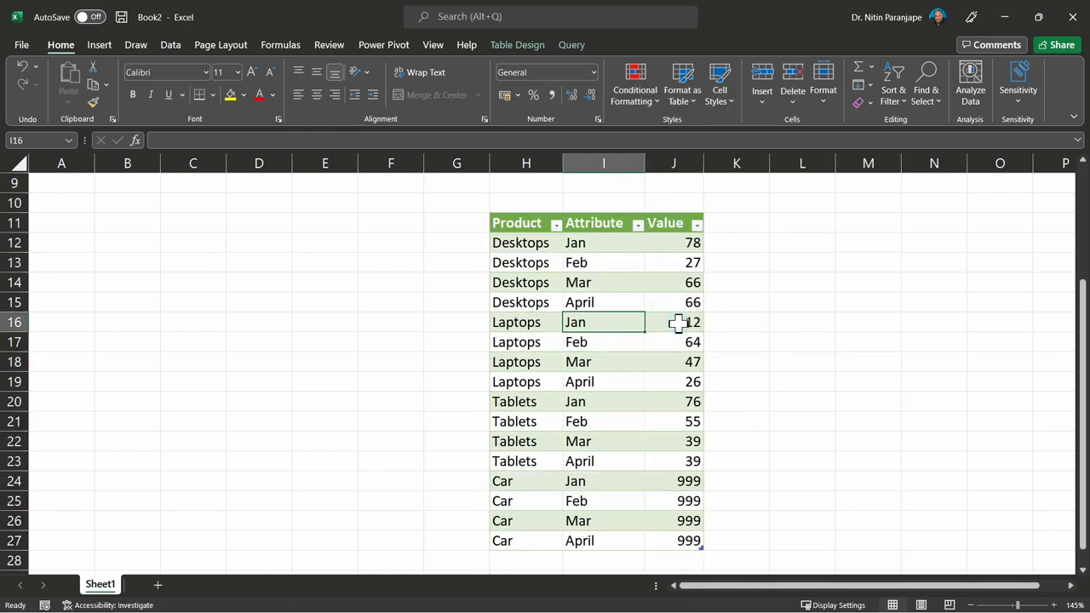
{"action": "right_click", "coordinate": [619, 330]}
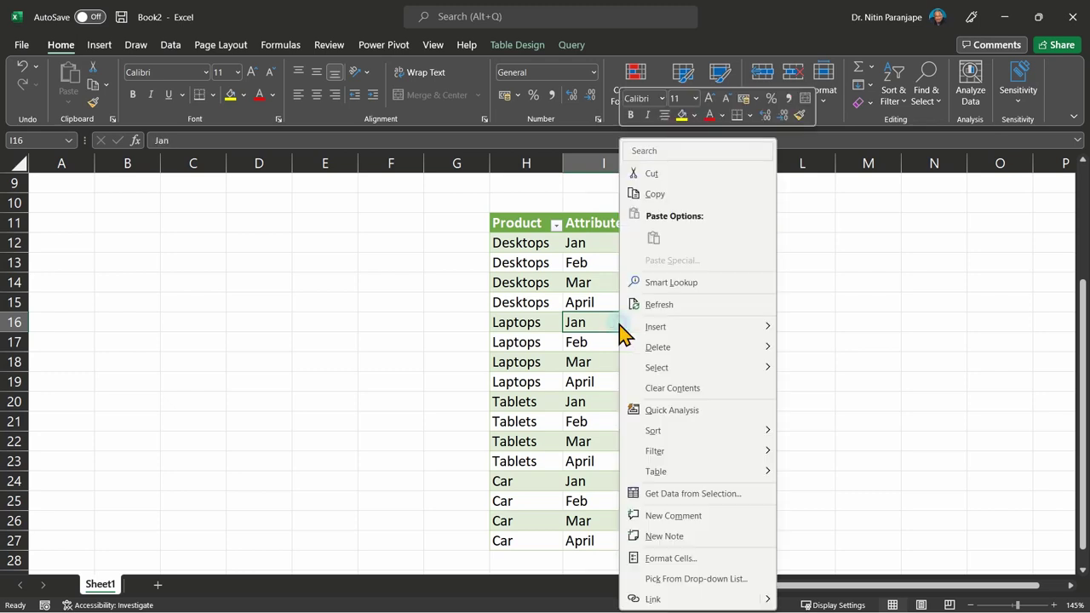
{"action": "left_click", "coordinate": [605, 328]}
{"action": "left_click", "coordinate": [614, 359]}
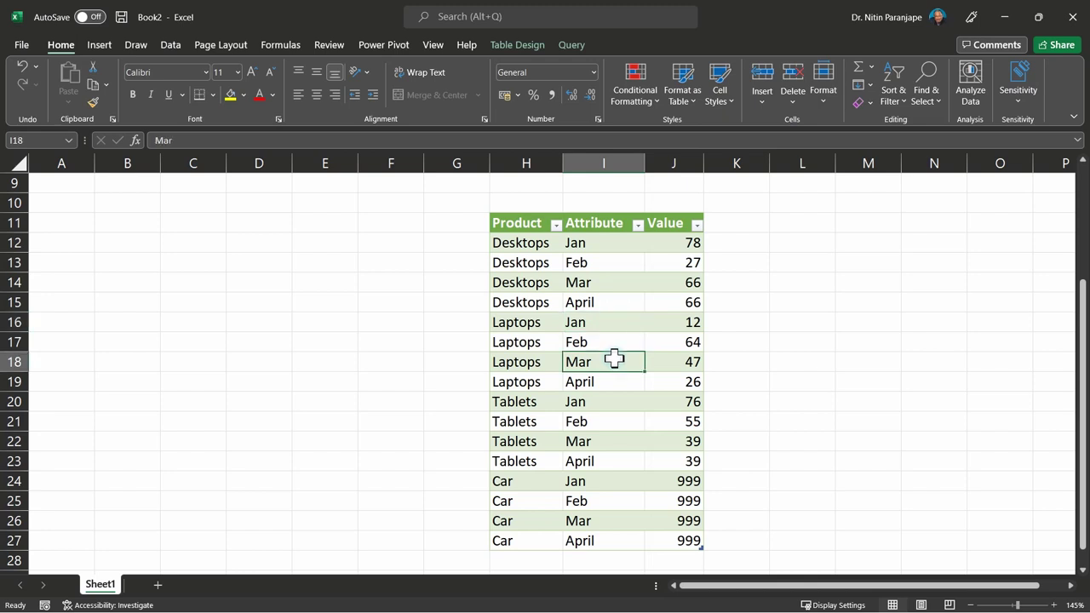
{"action": "left_click", "coordinate": [573, 47]}
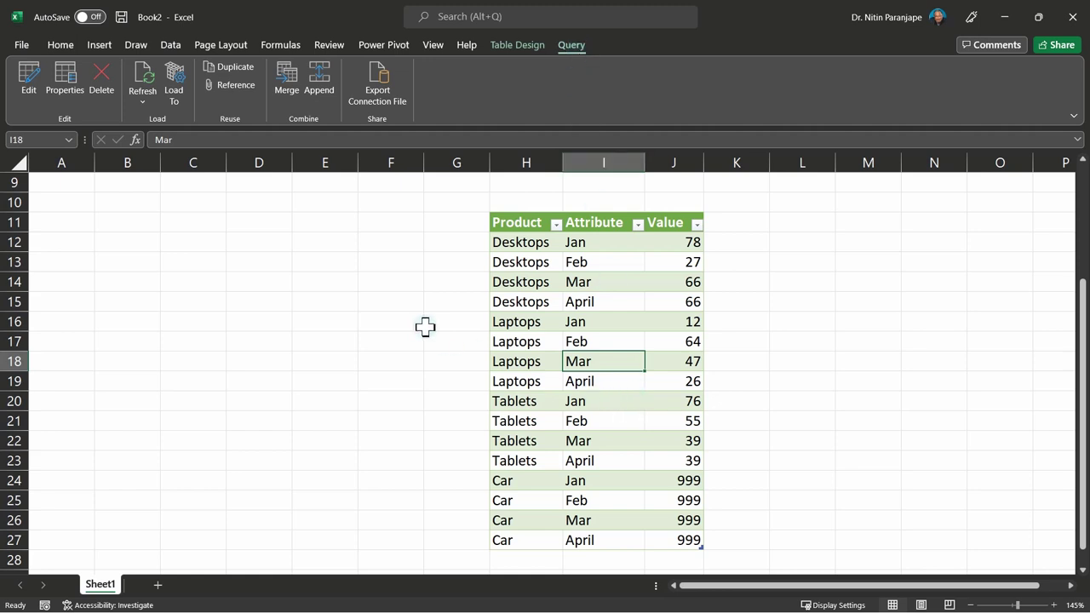
In mydata's Query Properties, enable refresh on file open and refresh every 1 minute
{"action": "left_click", "coordinate": [601, 325]}
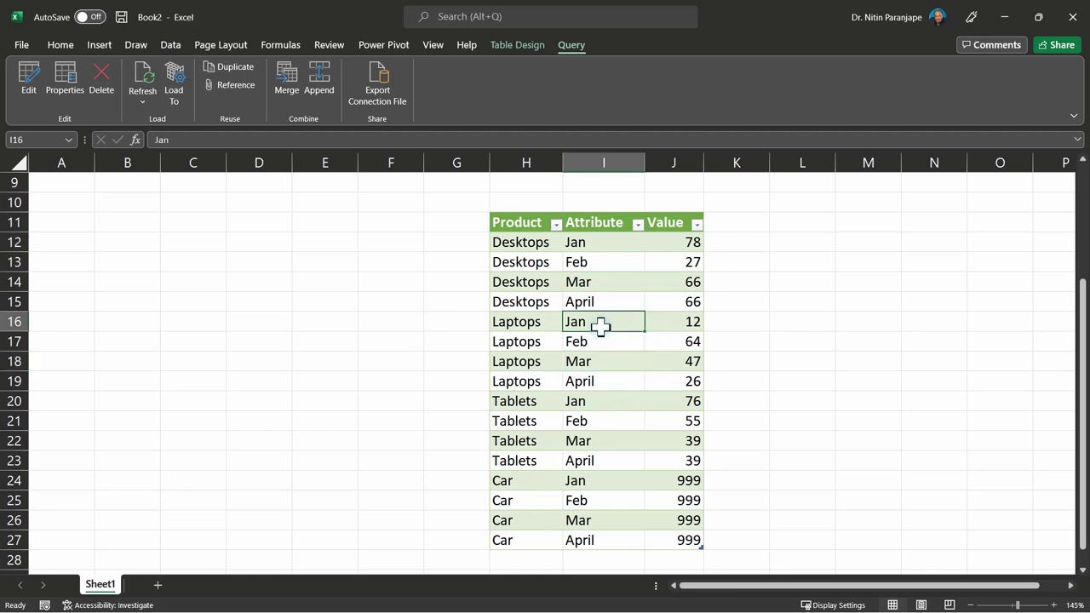
{"action": "left_click", "coordinate": [73, 85]}
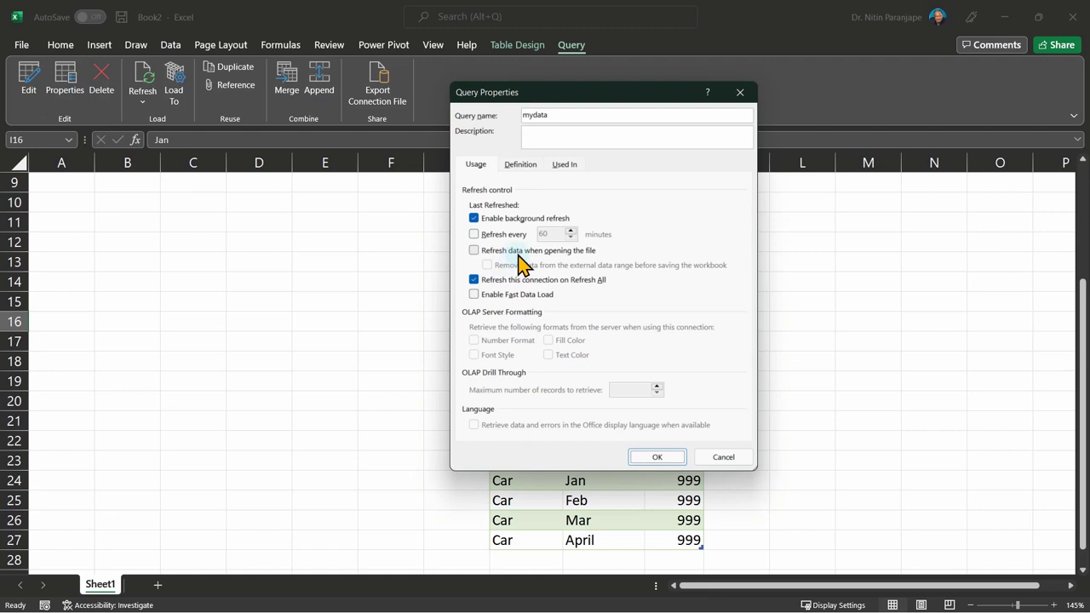
{"action": "left_click", "coordinate": [521, 252]}
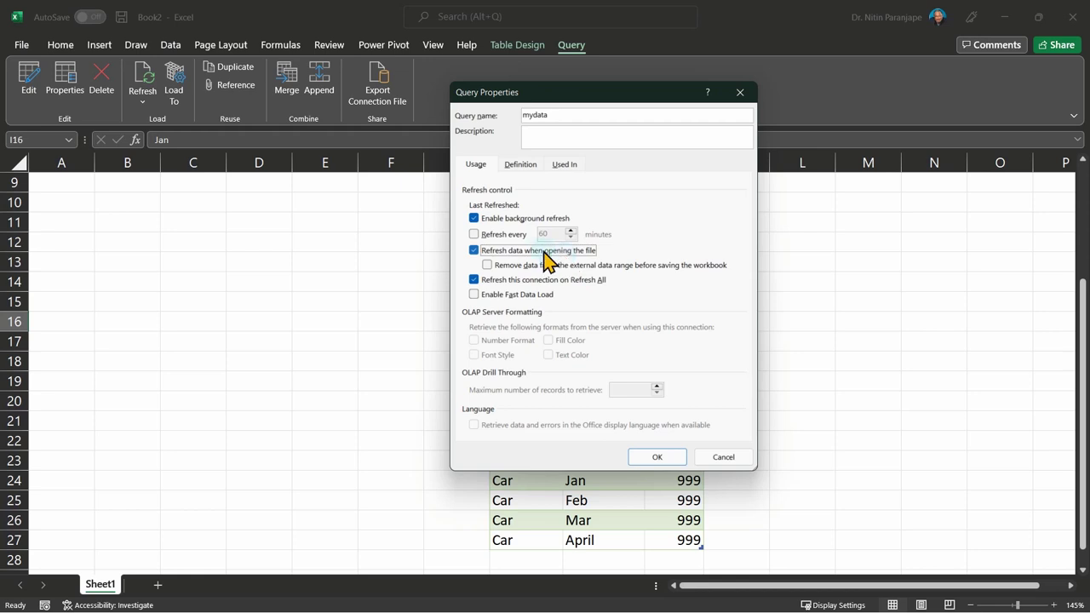
{"action": "left_click", "coordinate": [511, 236]}
{"action": "type", "text": "1"}
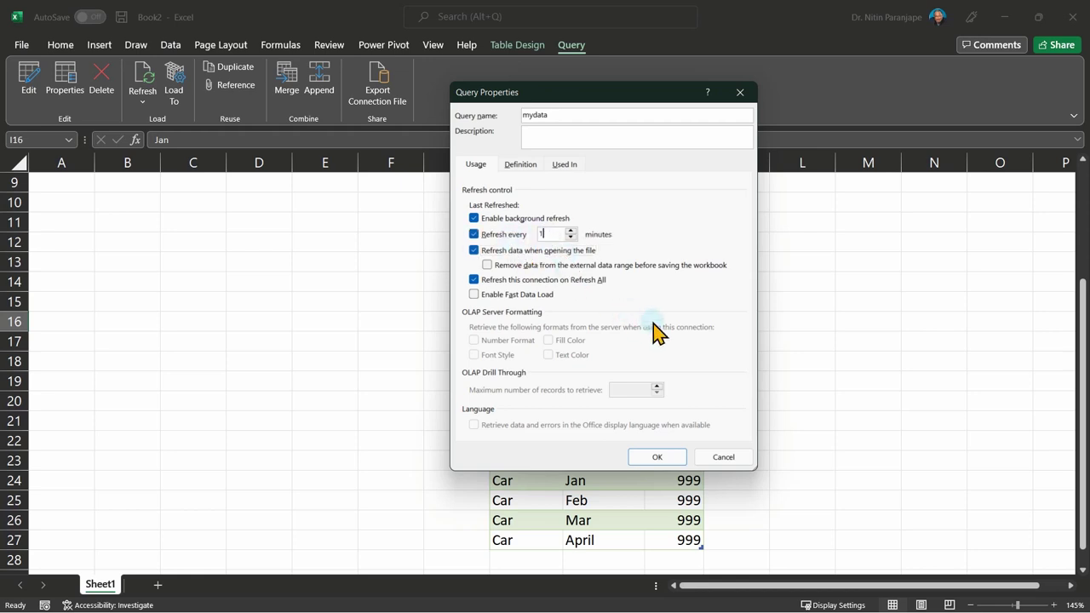
{"action": "key", "text": "Tab"}
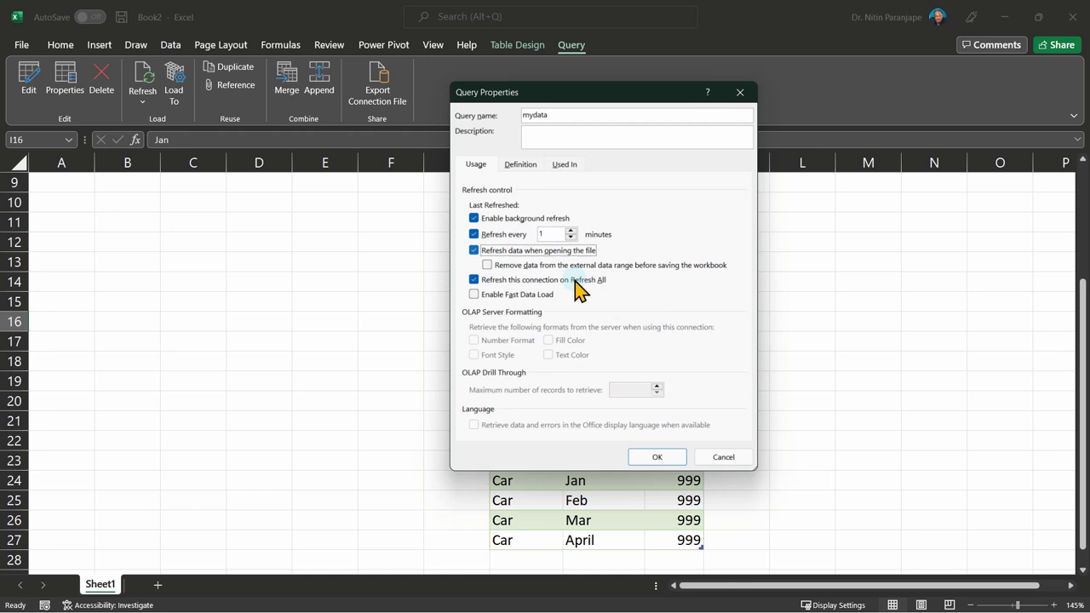
Apply the refresh settings, cancel closing the workbook, and add a blank Sheet3
{"action": "left_click", "coordinate": [660, 458]}
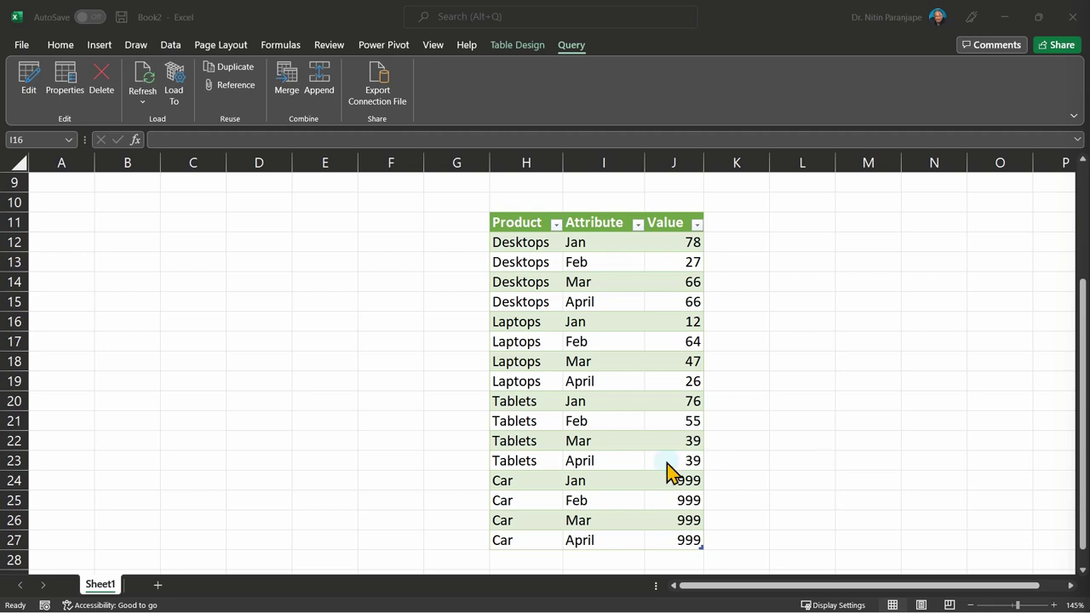
{"action": "left_click", "coordinate": [805, 288]}
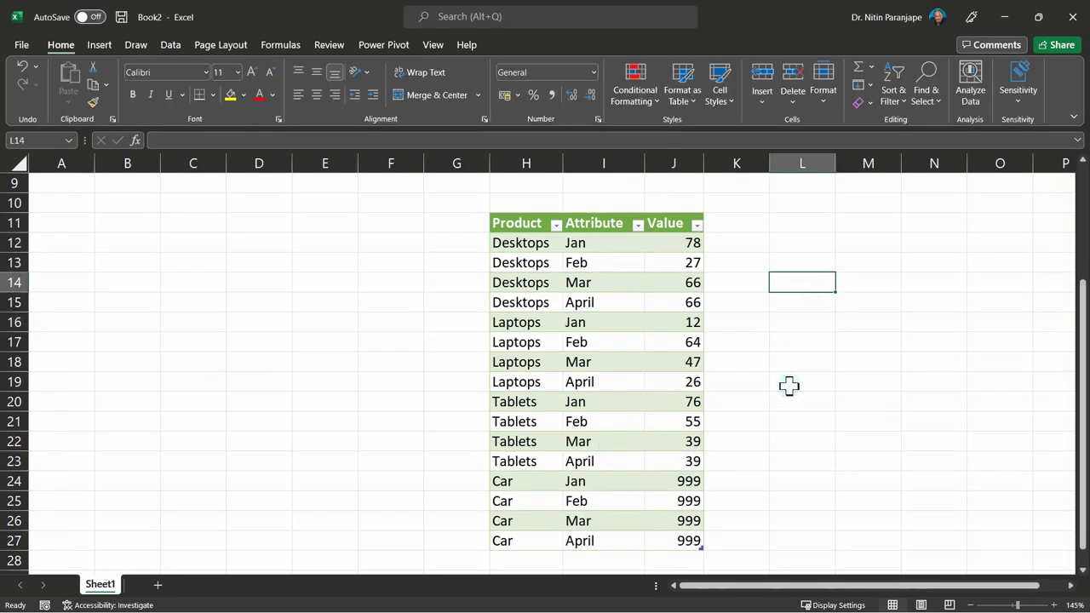
{"action": "key", "text": "alt+f"}
{"action": "key", "text": "c"}
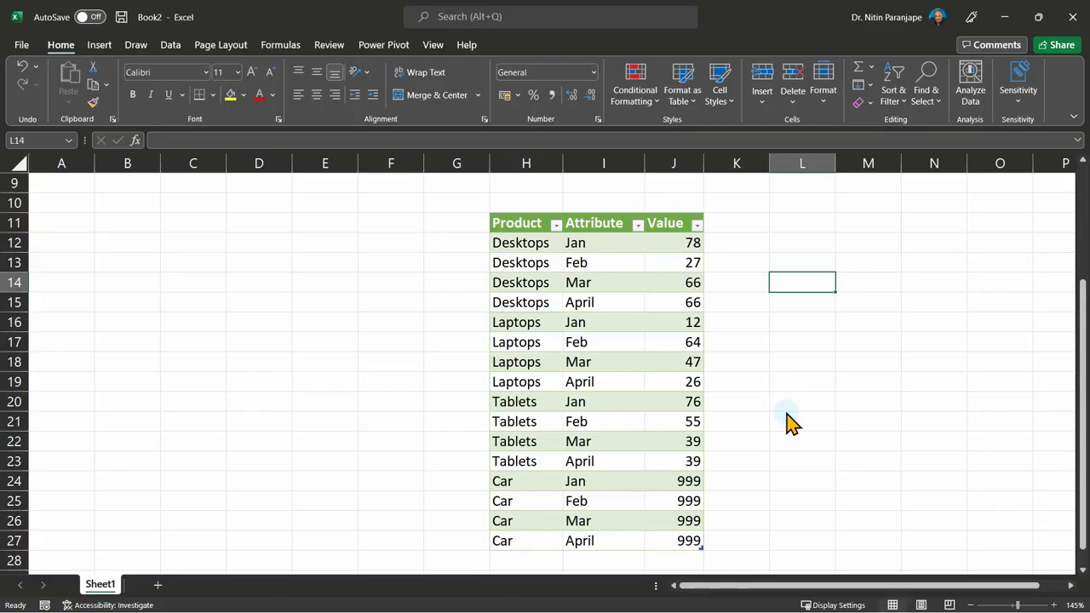
{"action": "left_click", "coordinate": [654, 392]}
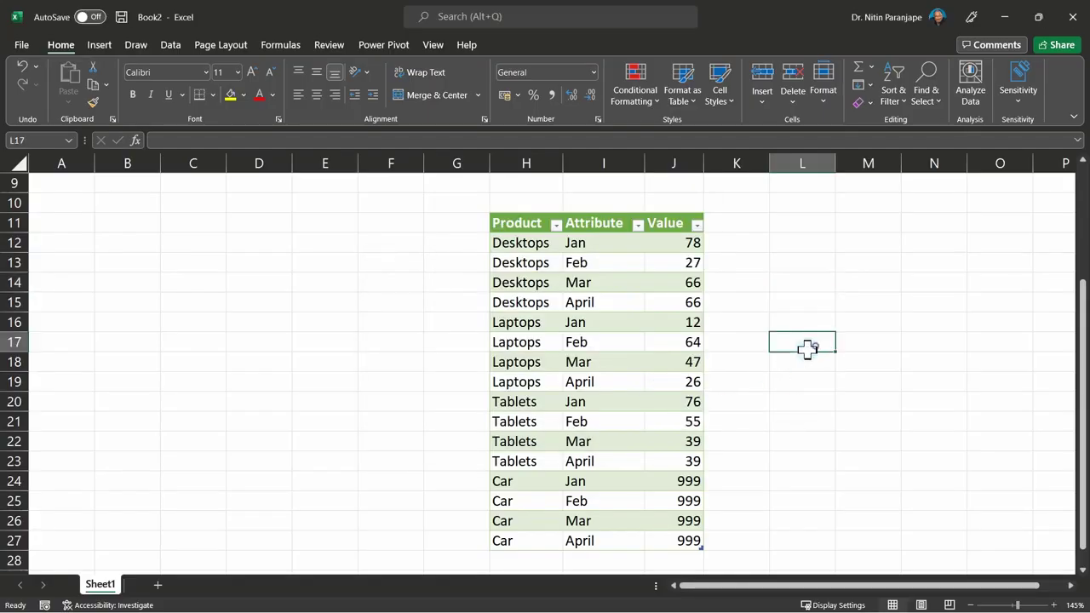
{"action": "left_click", "coordinate": [157, 585]}
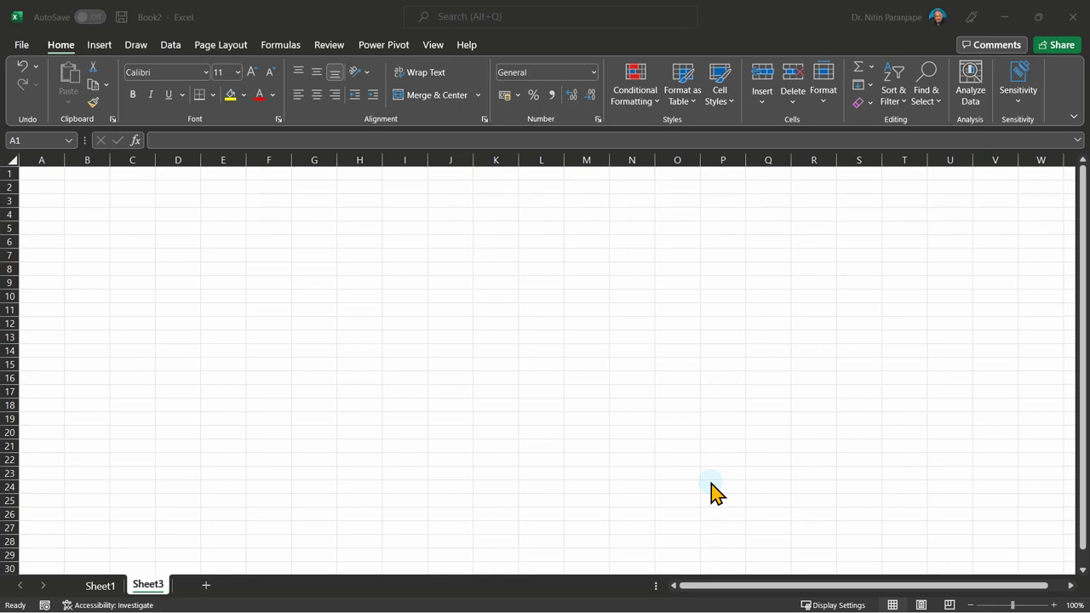
Go to the '7 One type' sheet in the Bad and Good data workbook
{"action": "key", "text": "alt+Tab"}
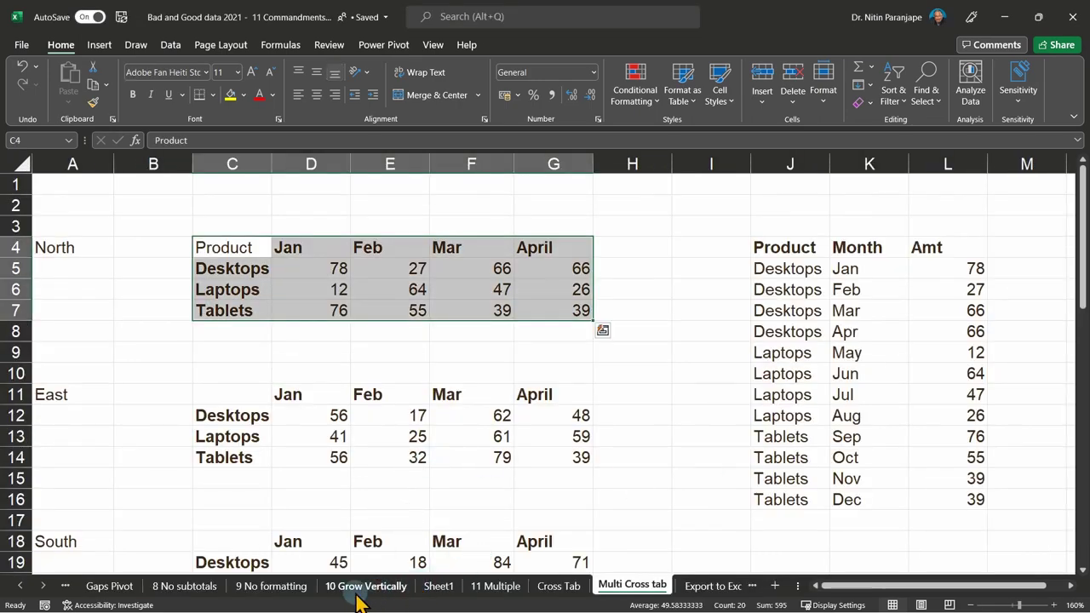
{"action": "right_click", "coordinate": [103, 587]}
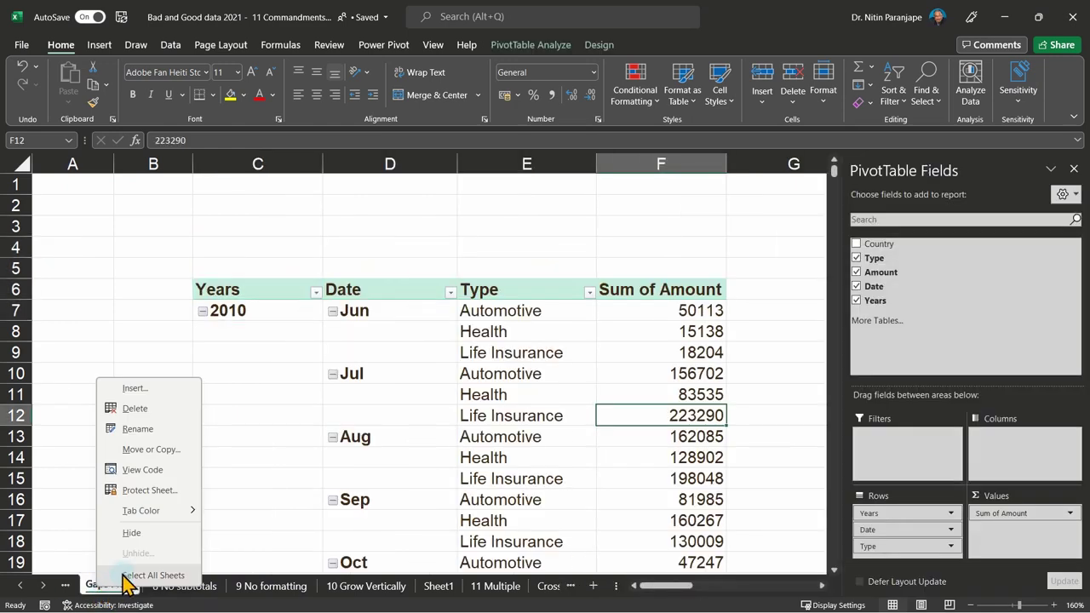
{"action": "right_click", "coordinate": [49, 589]}
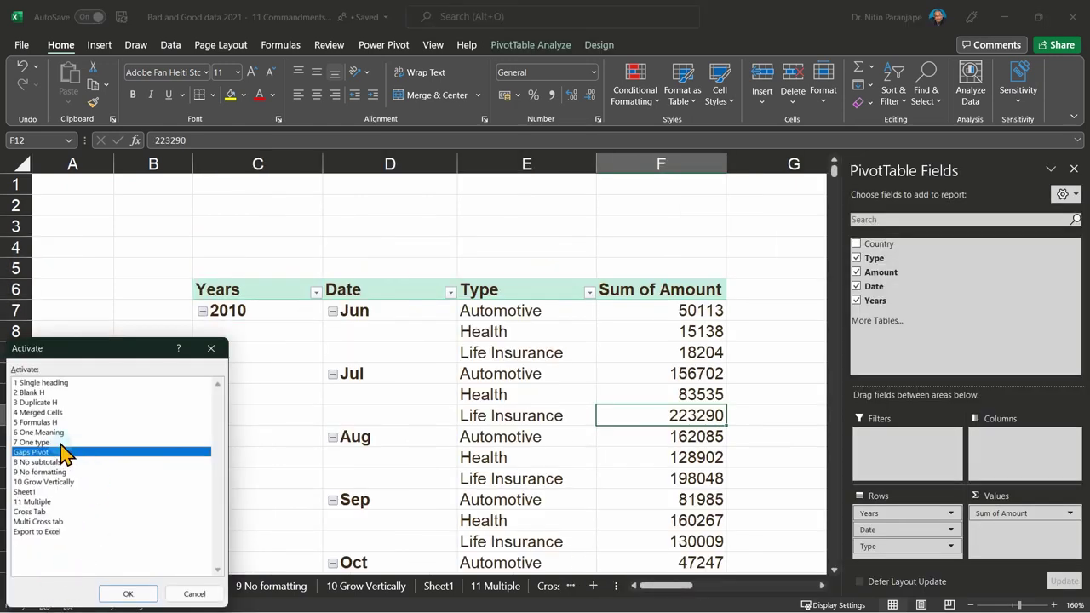
{"action": "left_click", "coordinate": [61, 443]}
{"action": "double_click", "coordinate": [62, 443]}
Copy the Year/Month/Amount range B4:D18 and return to Book2's Sheet3
{"action": "left_click_drag", "start_coordinate": [146, 247], "coordinate": [297, 538]}
{"action": "key", "text": "ctrl+c"}
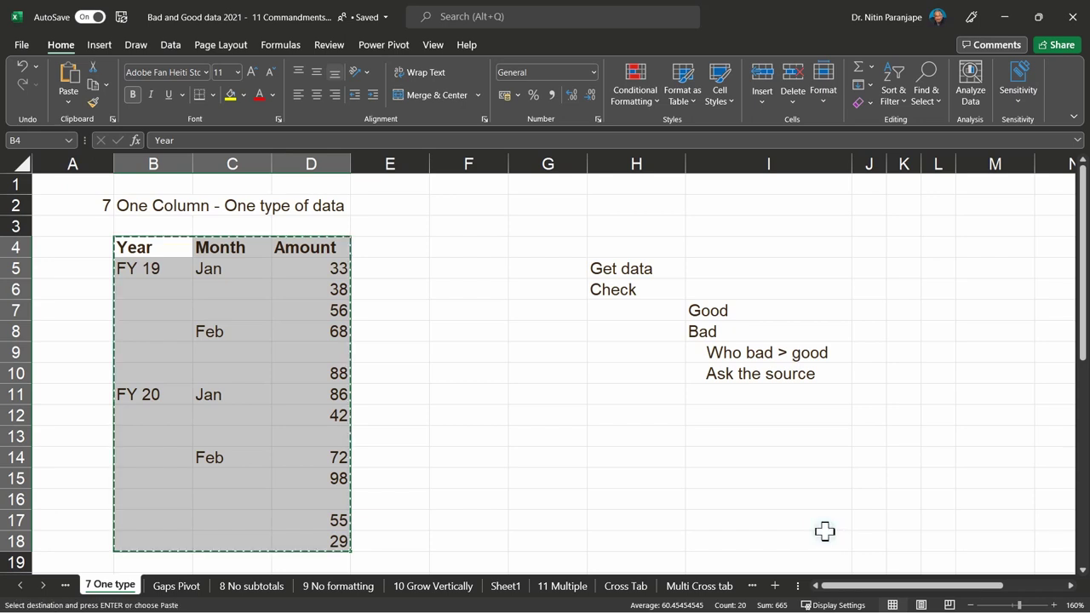
{"action": "key", "text": "alt+Tab"}
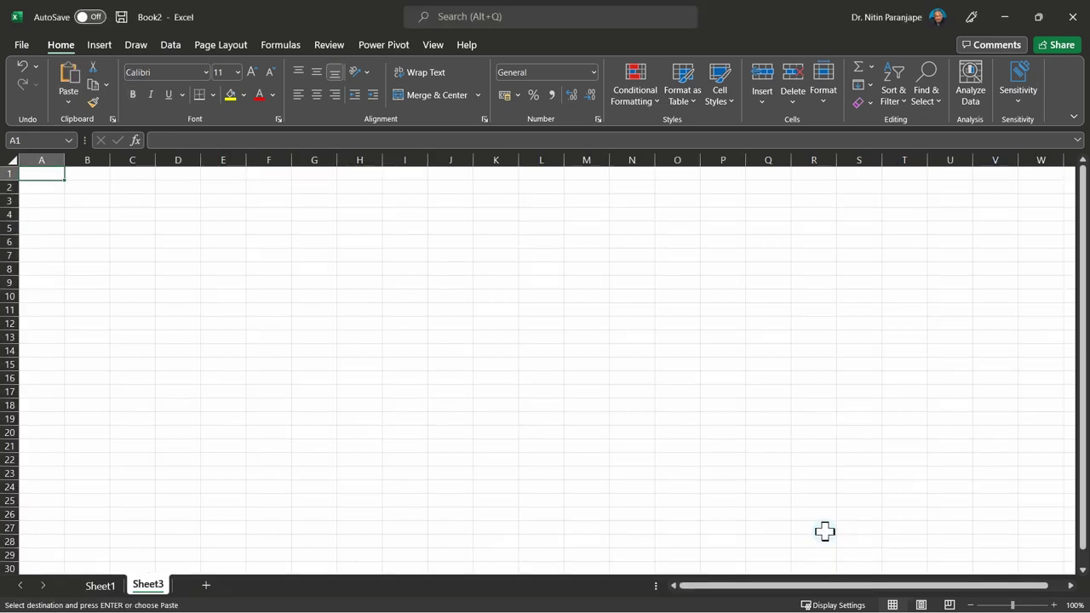
Paste the copied Year/Month/Amount table at cell G9 of Sheet3
{"action": "left_click", "coordinate": [295, 283]}
{"action": "key", "text": "ctrl+v"}
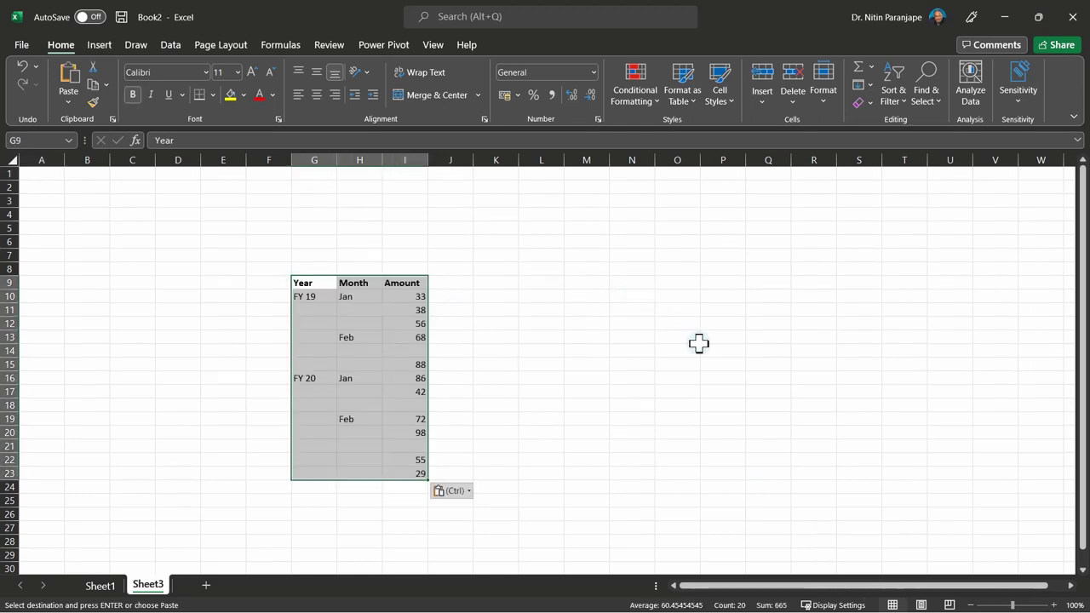
{"action": "scroll", "coordinate": [616, 335], "scroll_direction": "up", "scroll_amount": 3}
{"action": "scroll", "coordinate": [651, 350], "scroll_direction": "down", "scroll_amount": 2}
{"action": "scroll", "coordinate": [717, 364], "scroll_direction": "up", "scroll_amount": 1}
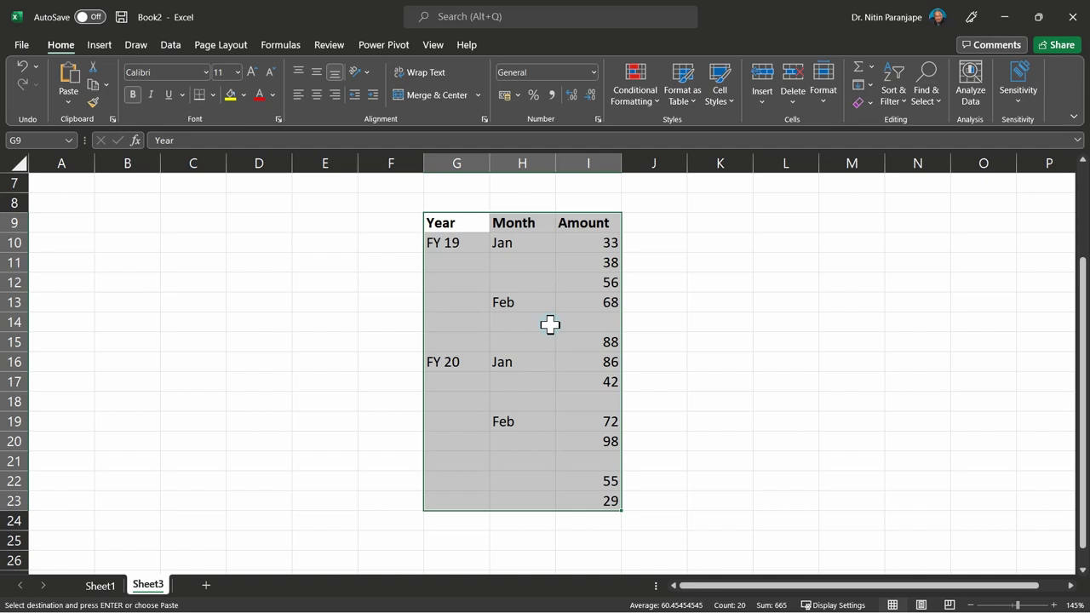
Create a From Table/Range query from G9:I23 with headers
{"action": "left_click", "coordinate": [171, 49]}
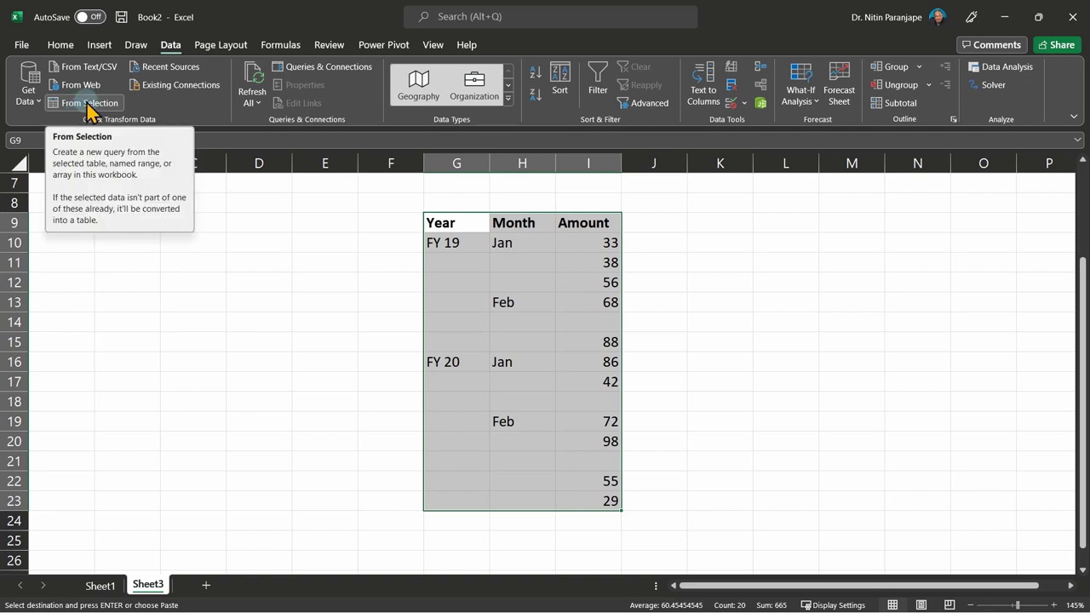
{"action": "left_click", "coordinate": [28, 90]}
{"action": "mouse_move", "coordinate": [73, 126]}
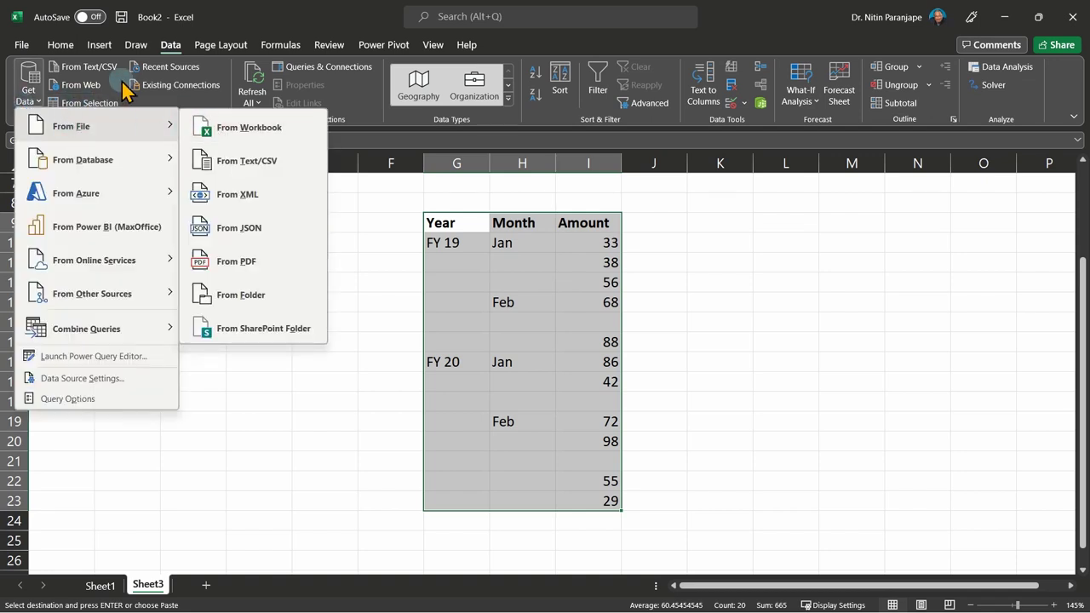
{"action": "left_click", "coordinate": [101, 103]}
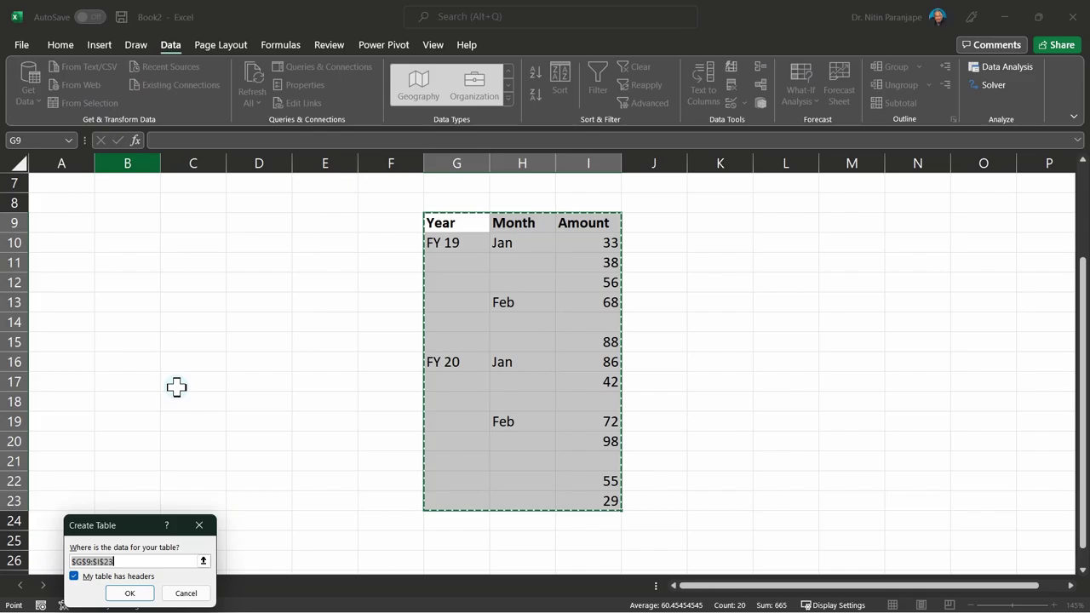
{"action": "left_click", "coordinate": [139, 592]}
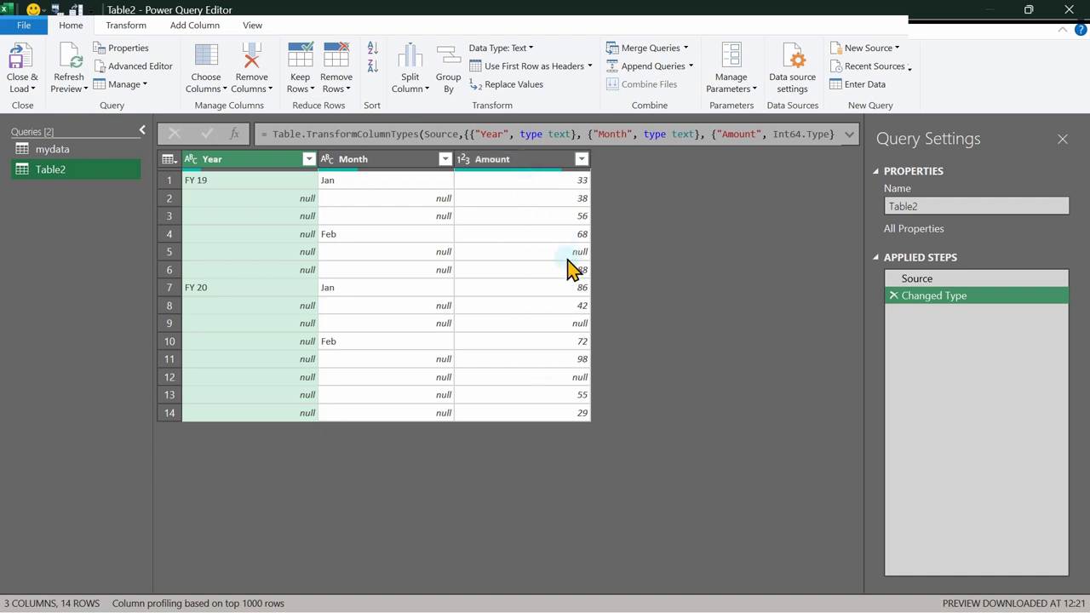
Fill the Year and Month columns down in Table2, then close the editor, discarding changes
{"action": "left_click", "coordinate": [359, 162]}
{"action": "left_click", "coordinate": [265, 164]}
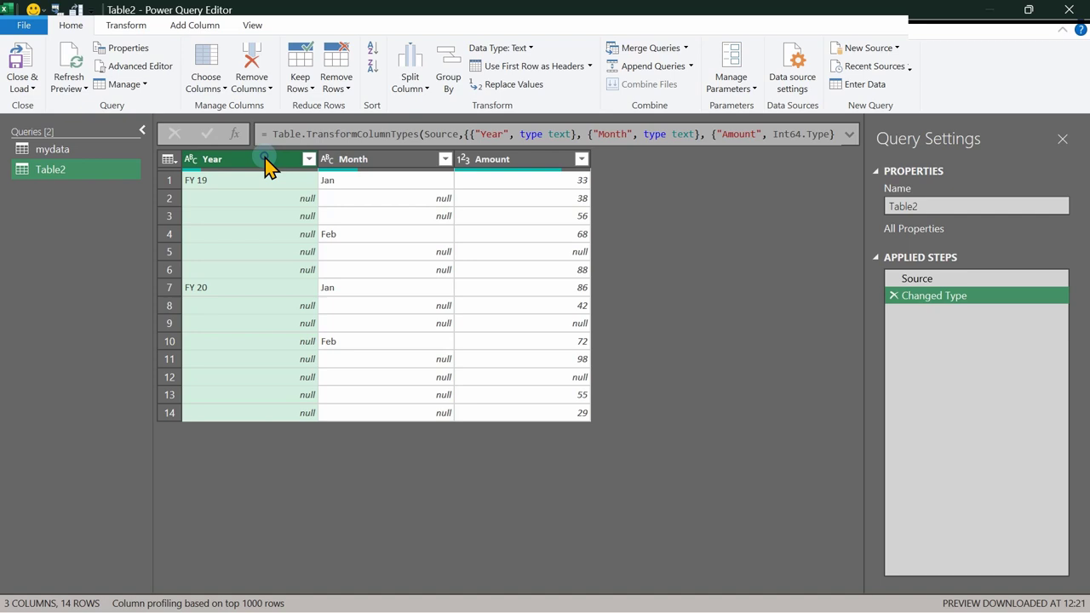
{"action": "left_click", "coordinate": [364, 167], "text": "ctrl"}
{"action": "right_click", "coordinate": [364, 169]}
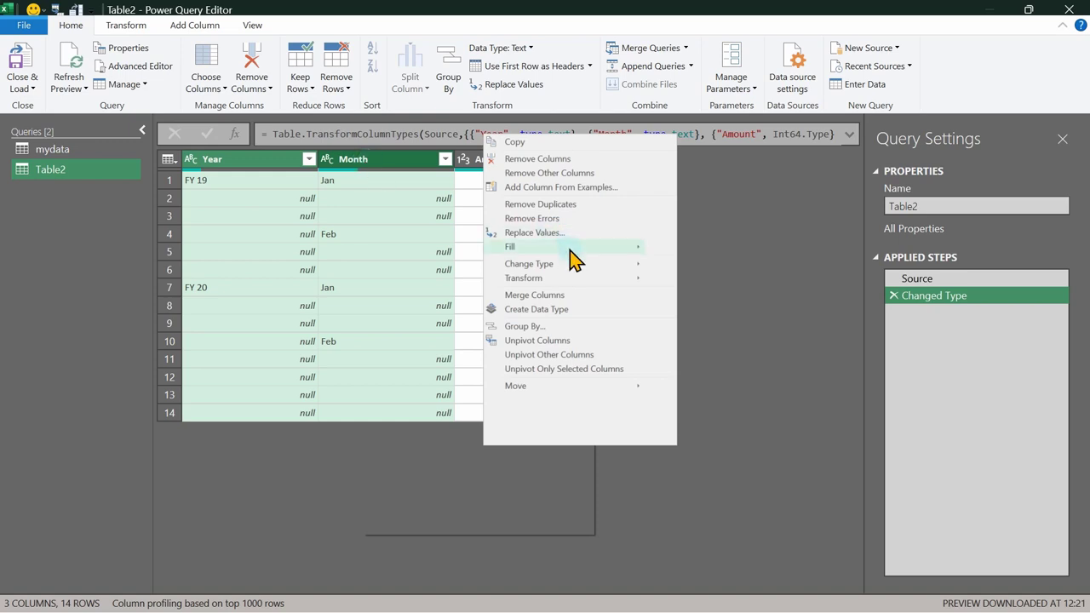
{"action": "left_click", "coordinate": [679, 255]}
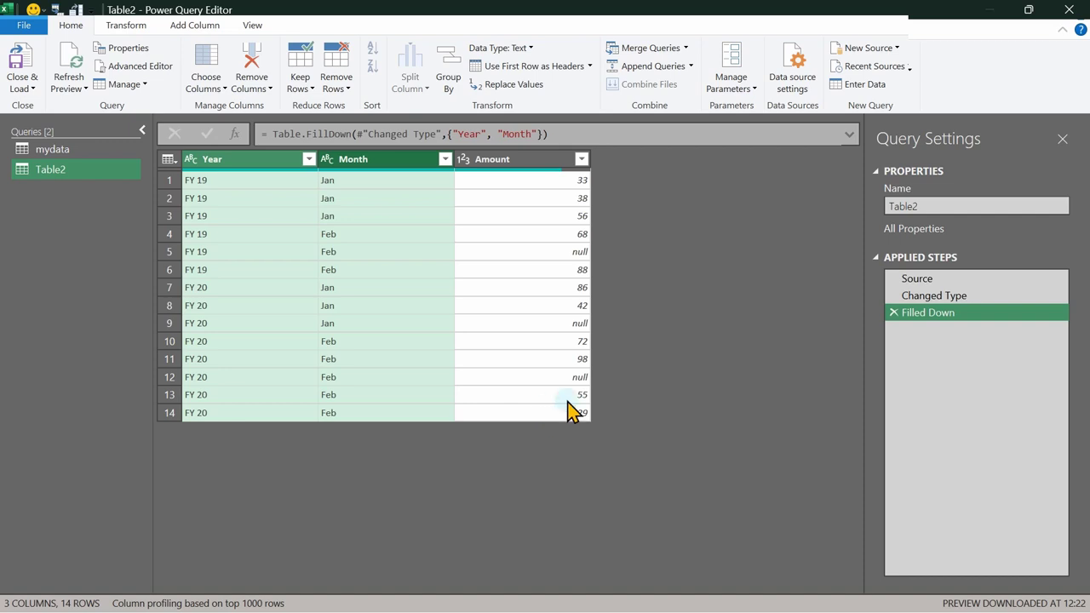
{"action": "left_click", "coordinate": [1072, 15]}
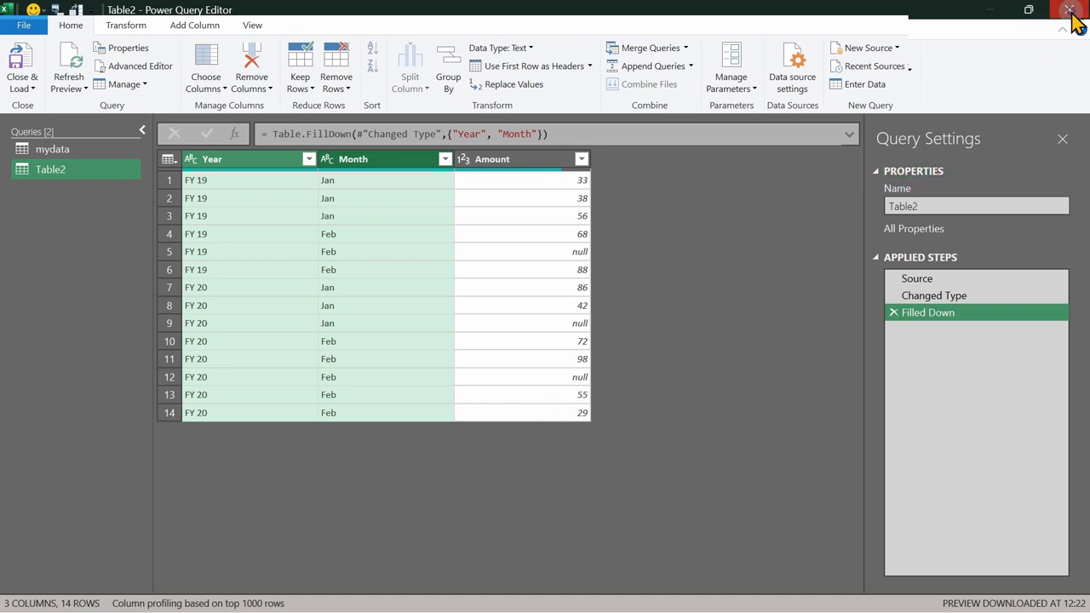
{"action": "left_click", "coordinate": [588, 325]}
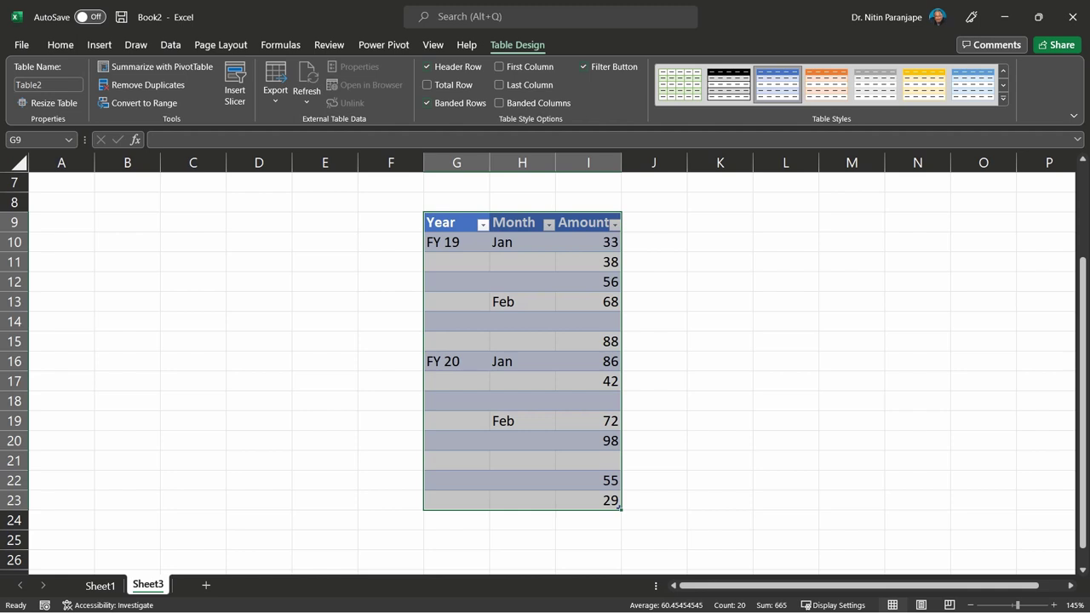
Preview the Feb, Jan and Mar data.csv files in the csvfiles2022 folder
{"action": "key", "text": "alt+Tab"}
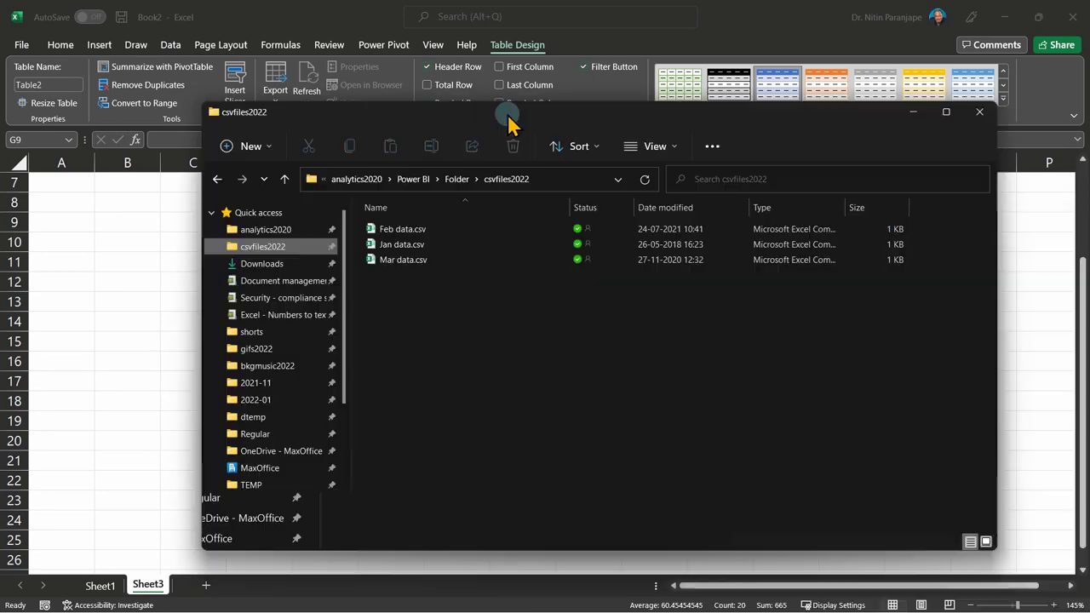
{"action": "left_click", "coordinate": [423, 229]}
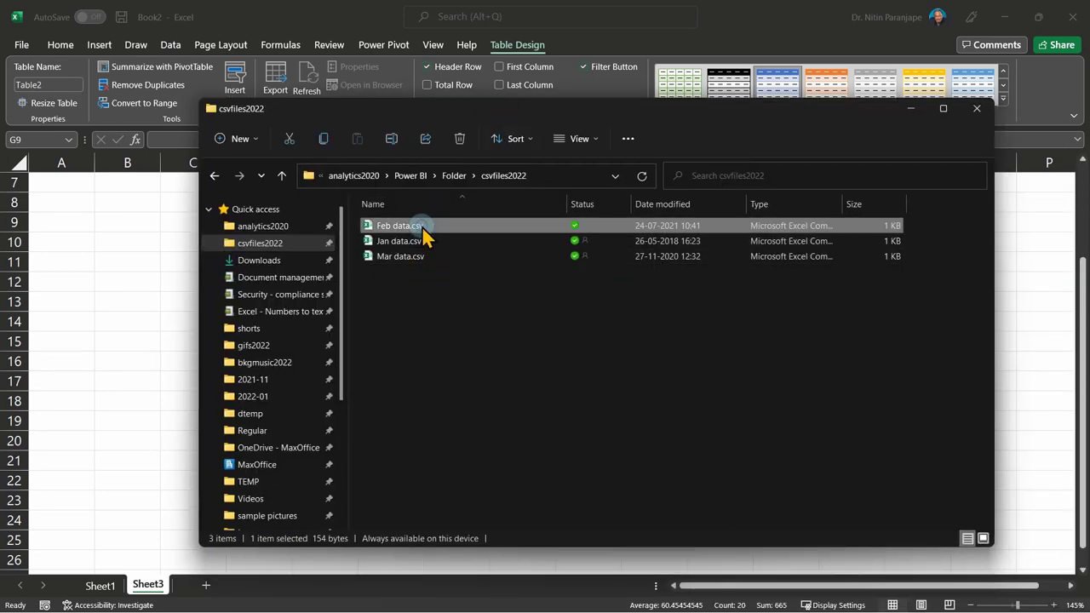
{"action": "key", "text": "alt+p"}
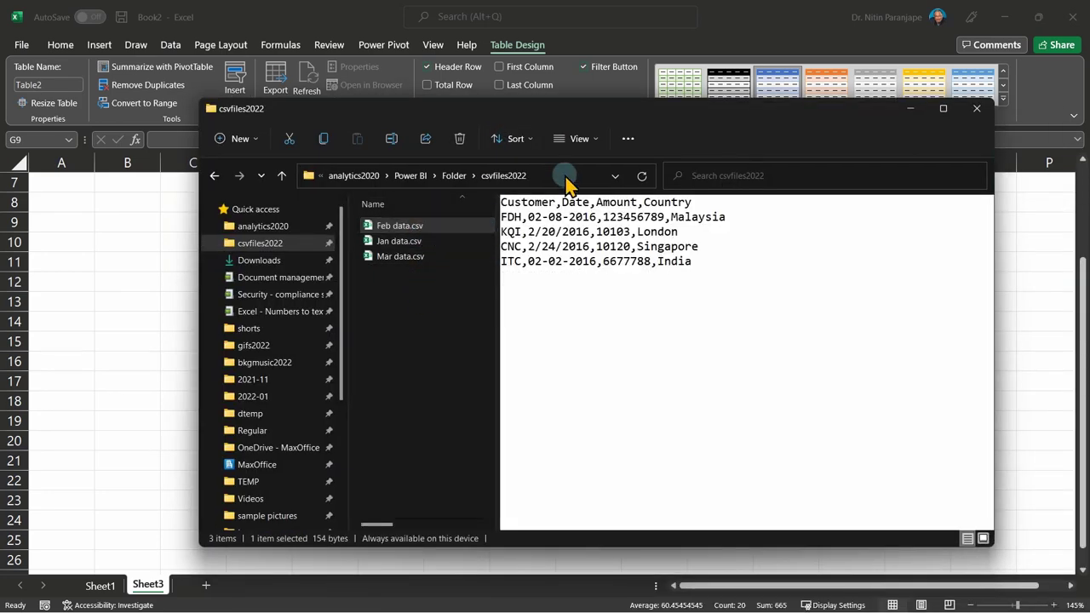
{"action": "left_click", "coordinate": [437, 242]}
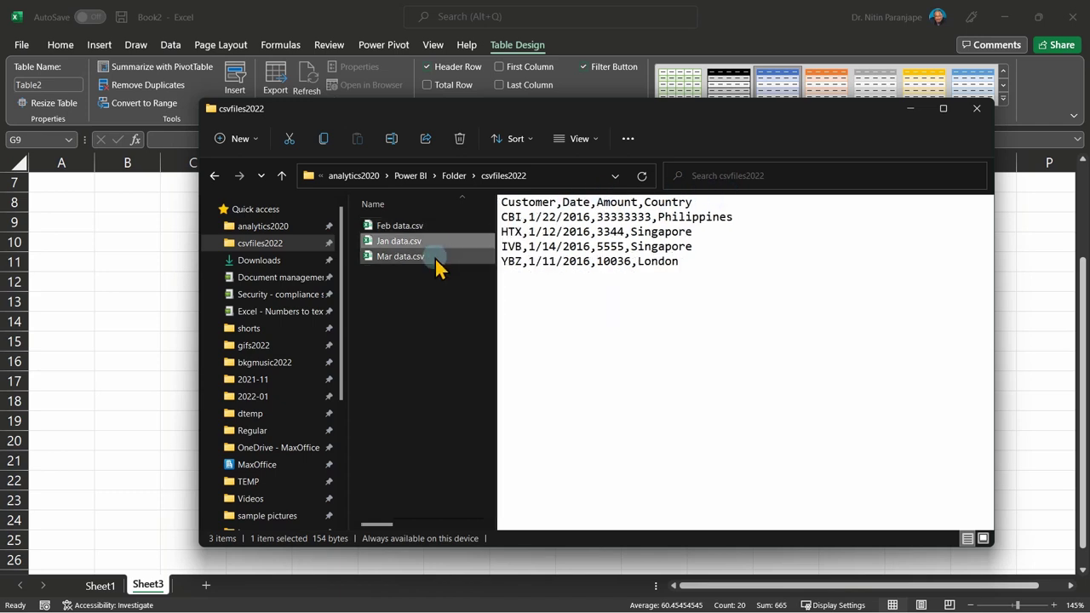
{"action": "left_click", "coordinate": [430, 257]}
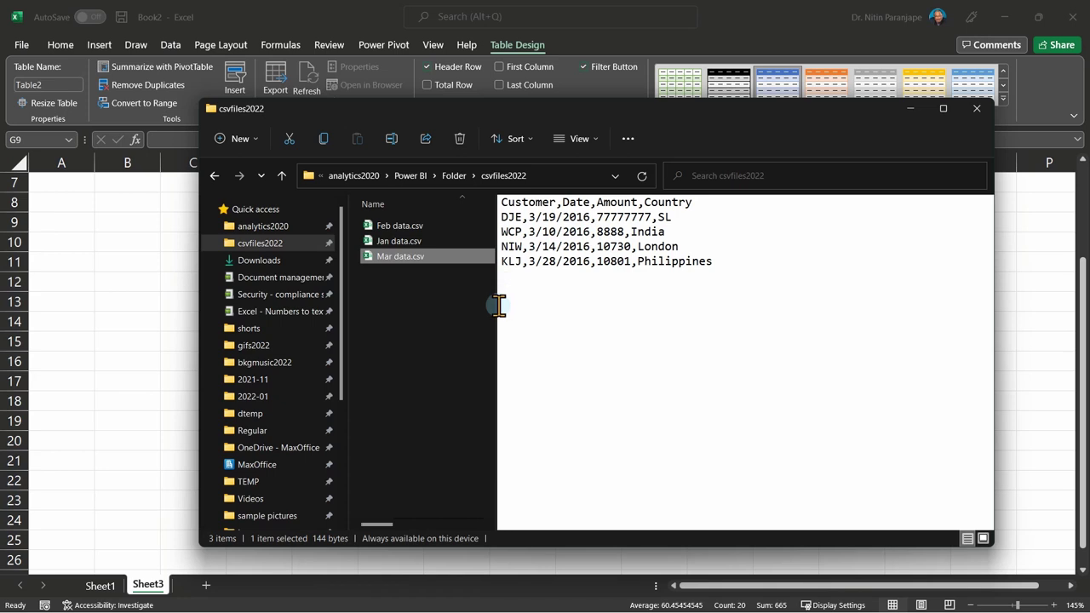
Hide the preview and add a blank Sheet4 to Book2
{"action": "key", "text": "alt+p"}
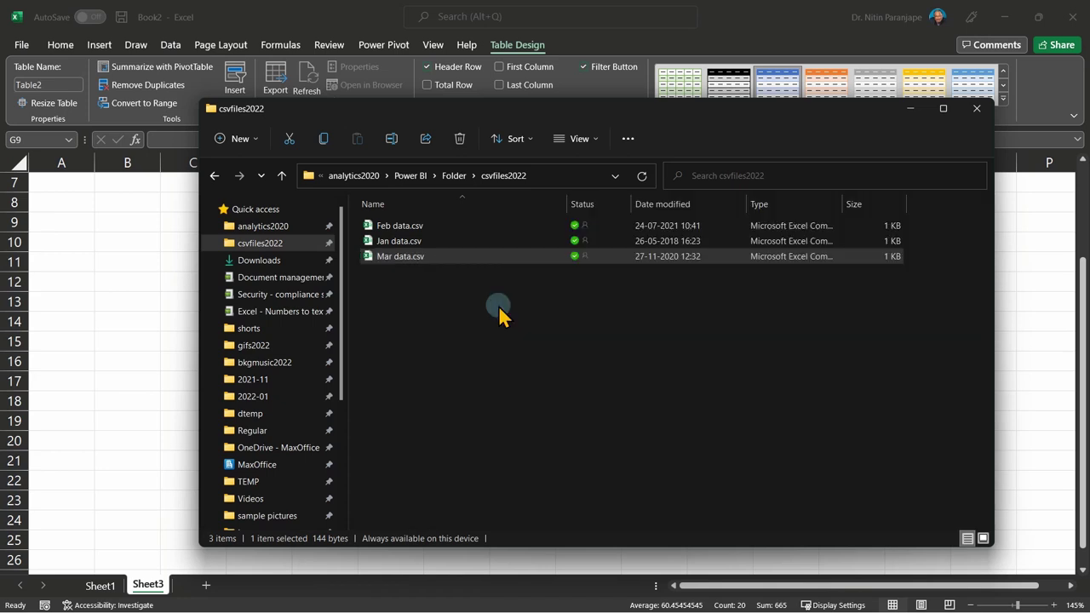
{"action": "left_click", "coordinate": [499, 314]}
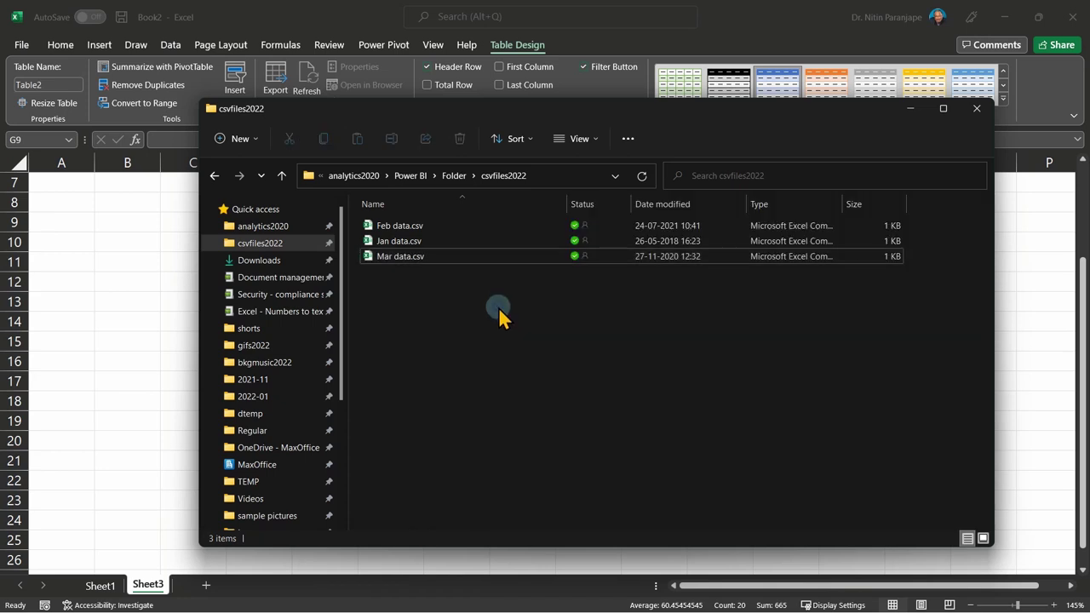
{"action": "left_click", "coordinate": [1024, 302]}
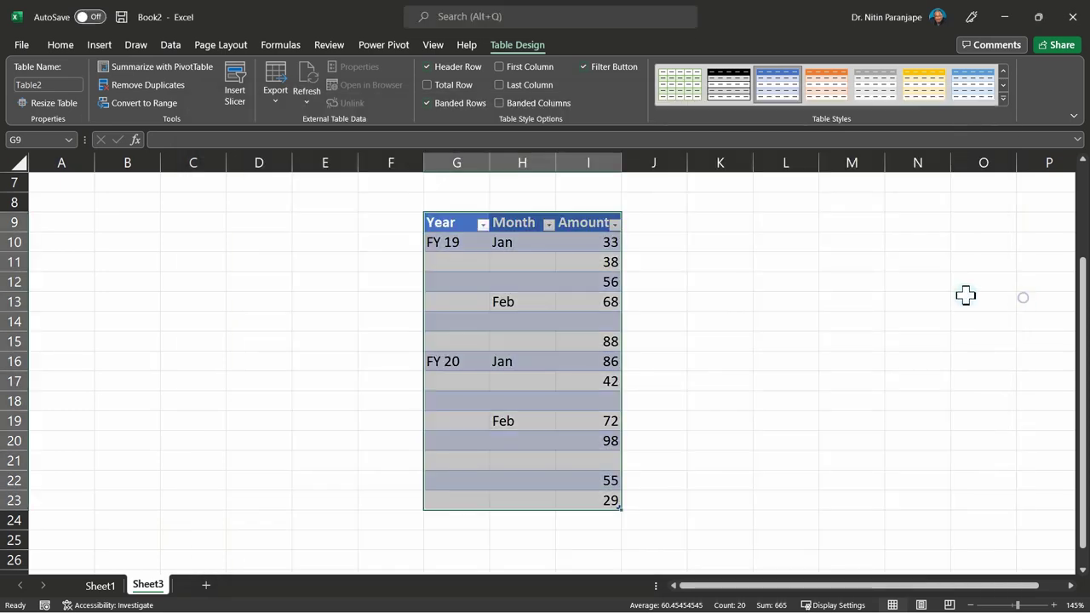
{"action": "left_click", "coordinate": [205, 585]}
From cell C2 on Sheet4, start a Get Data > From File > From Folder import
{"action": "left_click", "coordinate": [139, 185]}
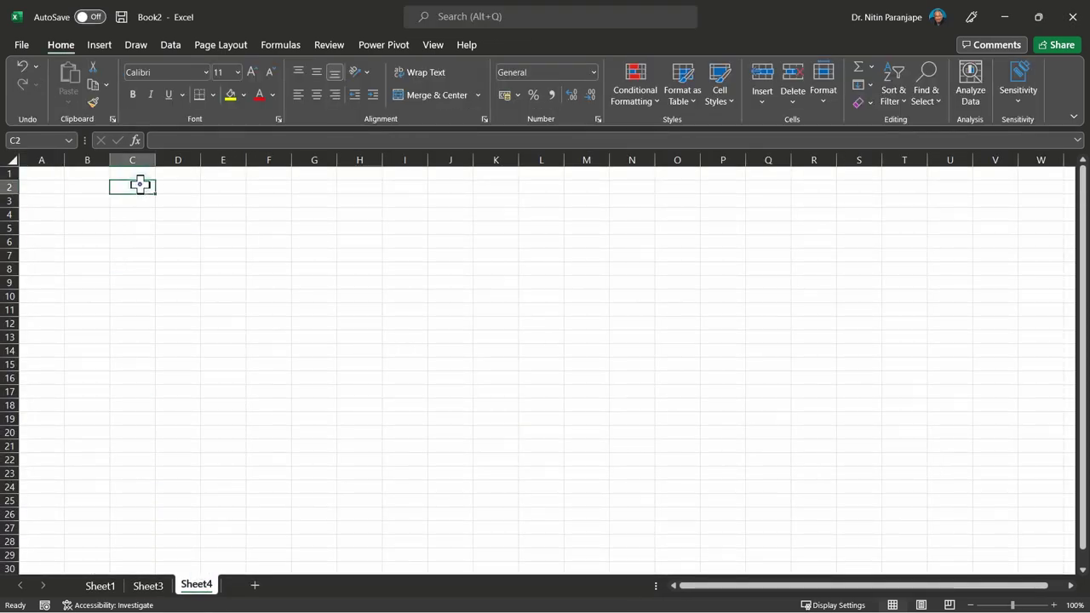
{"action": "left_click", "coordinate": [168, 47]}
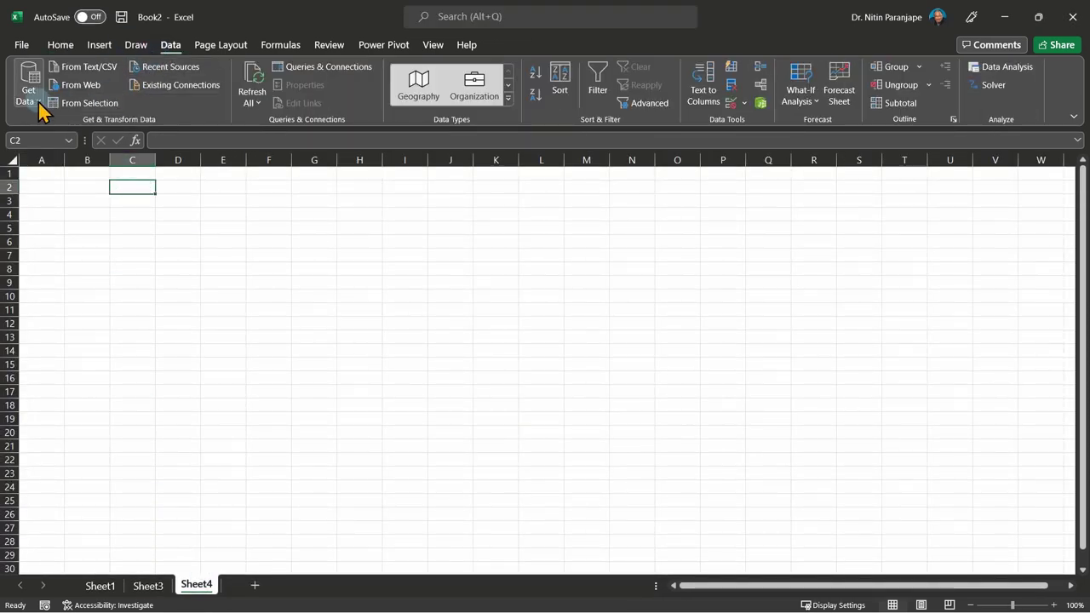
{"action": "left_click", "coordinate": [39, 100]}
{"action": "mouse_move", "coordinate": [68, 134]}
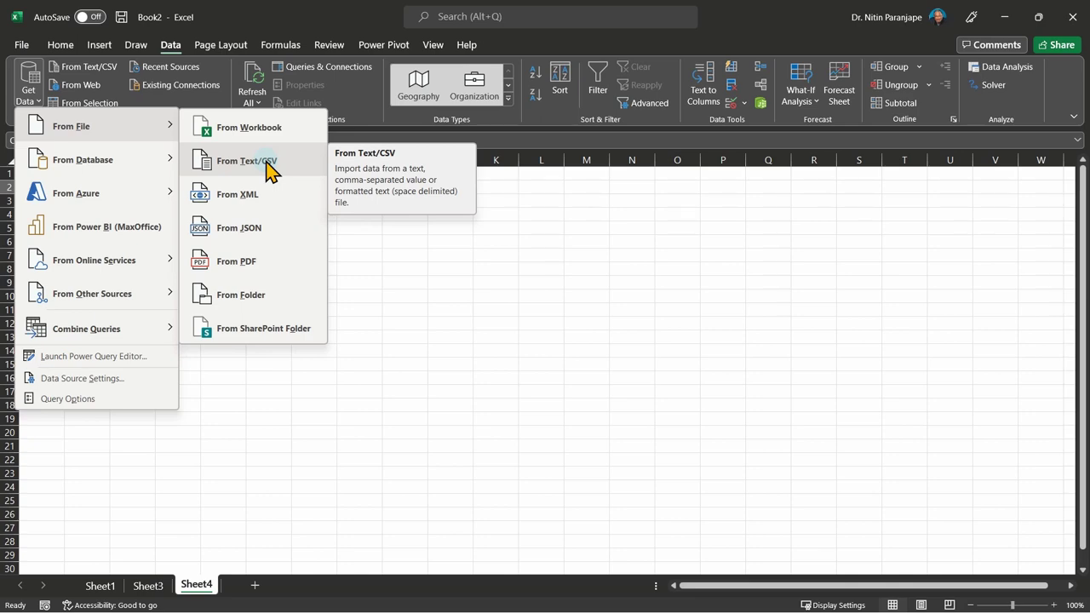
{"action": "left_click", "coordinate": [243, 296]}
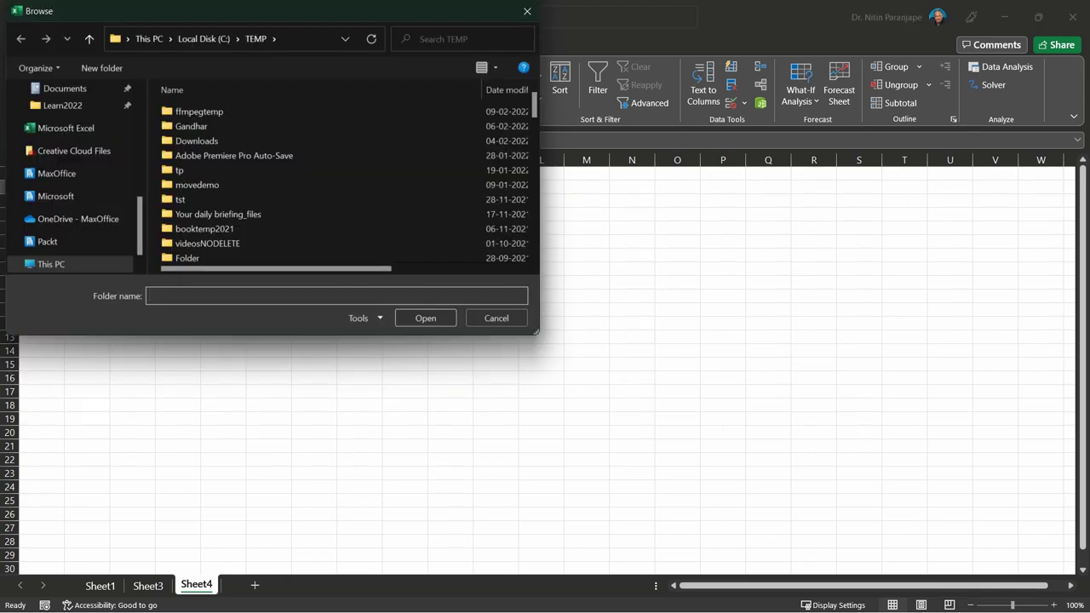
Set the csvfiles2022 folder path as the import source
{"action": "key", "text": "alt+Tab"}
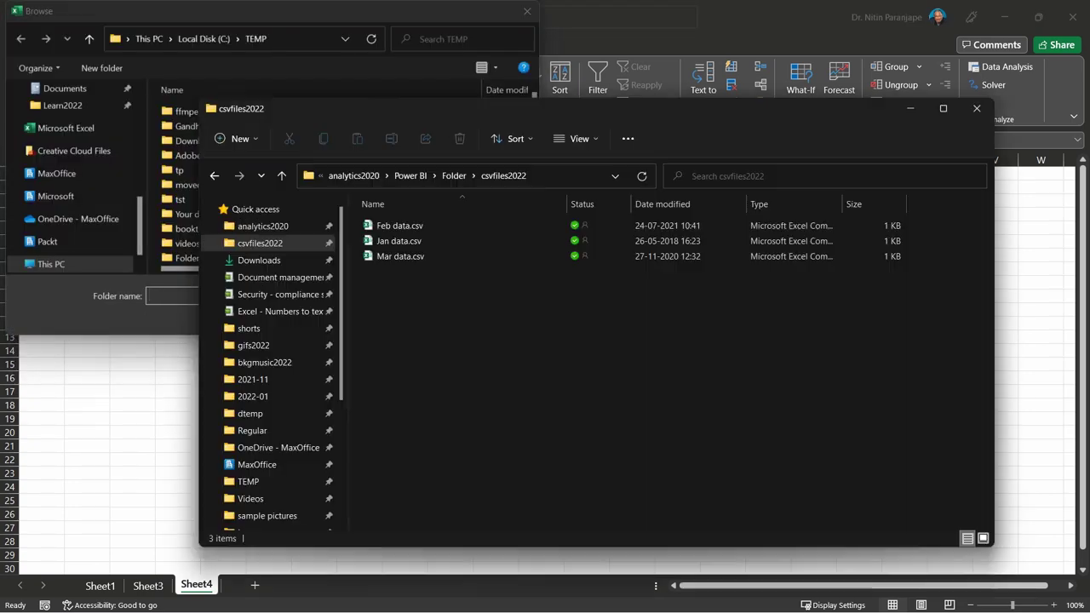
{"action": "left_click", "coordinate": [557, 174]}
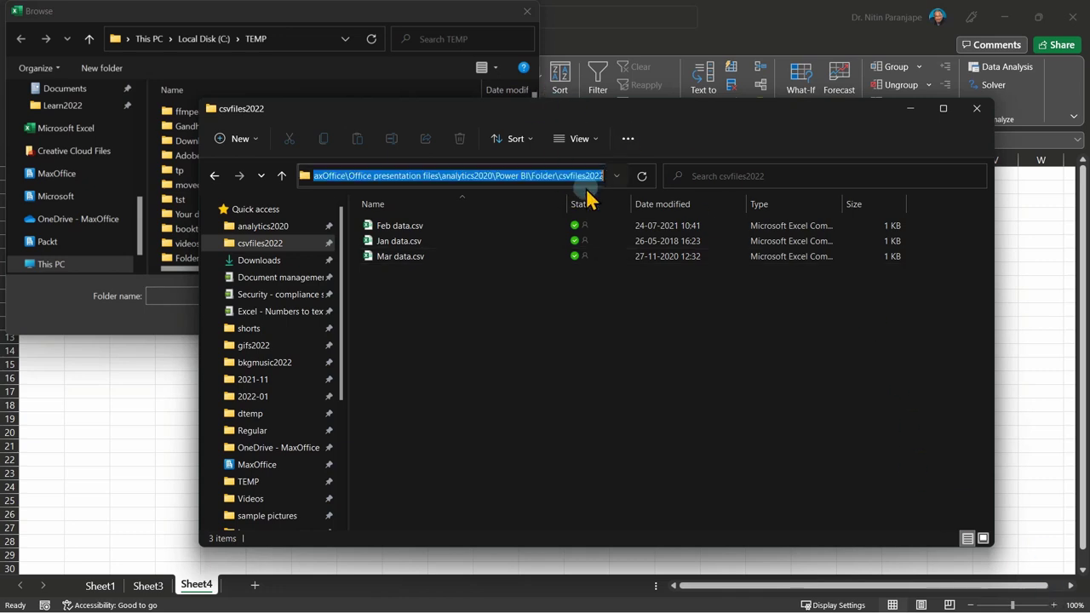
{"action": "key", "text": "ctrl+c"}
{"action": "left_click", "coordinate": [724, 307]}
{"action": "left_click", "coordinate": [291, 256]}
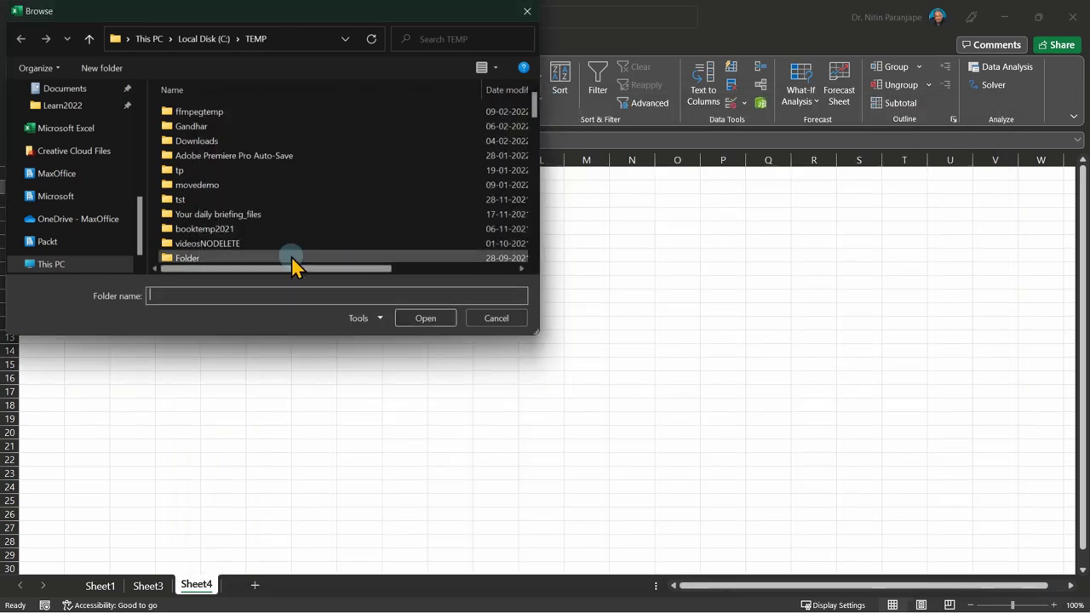
{"action": "left_click", "coordinate": [268, 295]}
{"action": "key", "text": "ctrl+v"}
{"action": "left_click", "coordinate": [424, 318]}
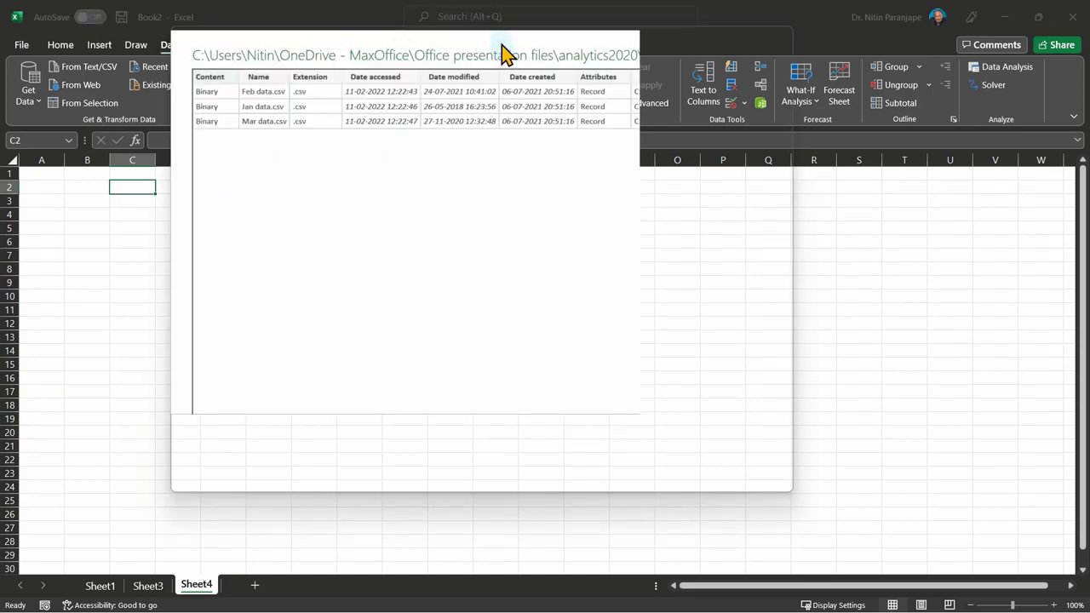
Choose Combine & Load for the folder's three monthly csv files
{"action": "left_click_drag", "start_coordinate": [503, 53], "coordinate": [604, 107]}
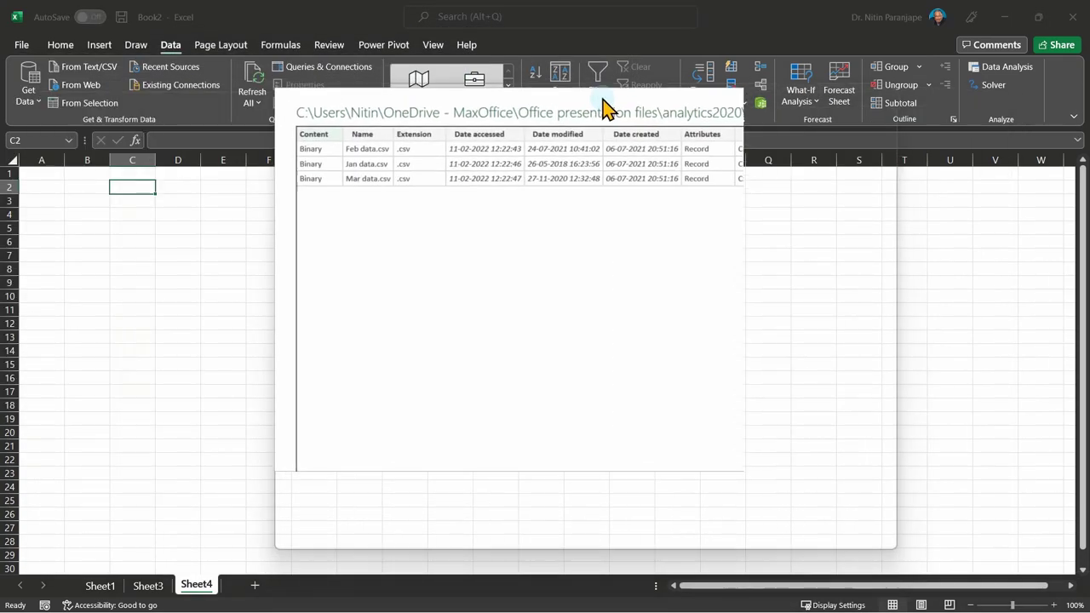
{"action": "mouse_move", "coordinate": [497, 110]}
{"action": "left_mouse_down"}
{"action": "mouse_move", "coordinate": [496, 0]}
{"action": "mouse_move", "coordinate": [606, 190]}
{"action": "mouse_move", "coordinate": [518, 90]}
{"action": "mouse_move", "coordinate": [509, 110]}
{"action": "left_mouse_up"}
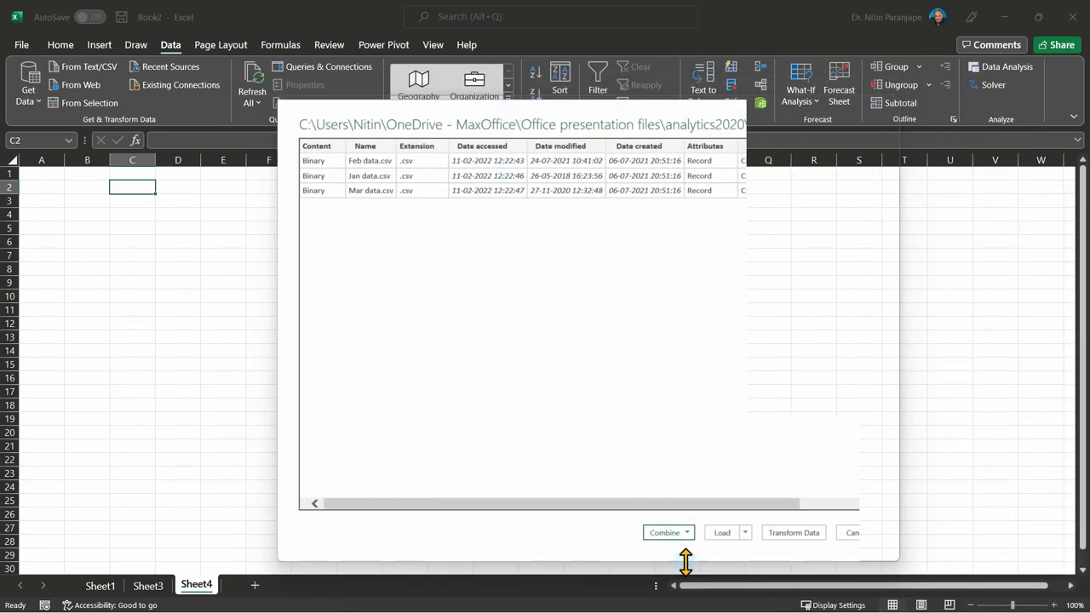
{"action": "left_click", "coordinate": [689, 533]}
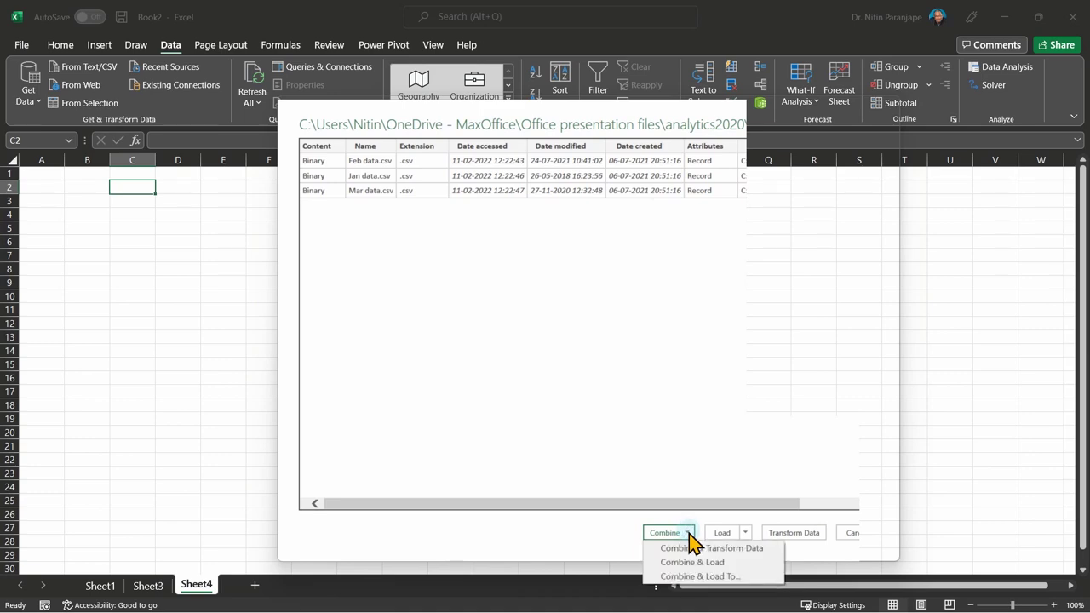
{"action": "left_click", "coordinate": [723, 562]}
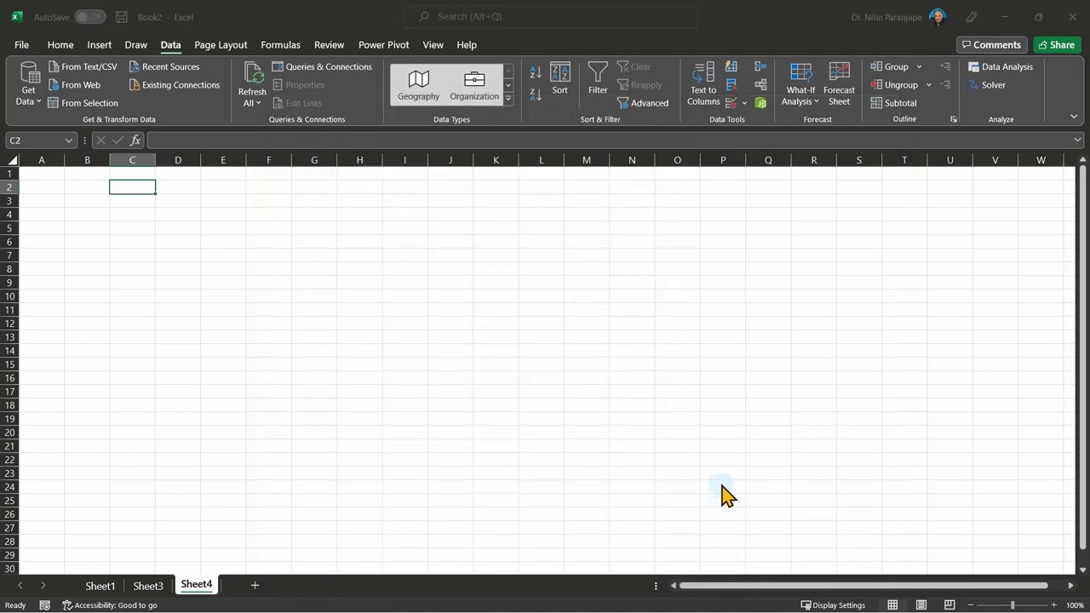
Keep First file and Comma delimiter and load the combined data
{"action": "left_click_drag", "start_coordinate": [486, 48], "coordinate": [645, 90]}
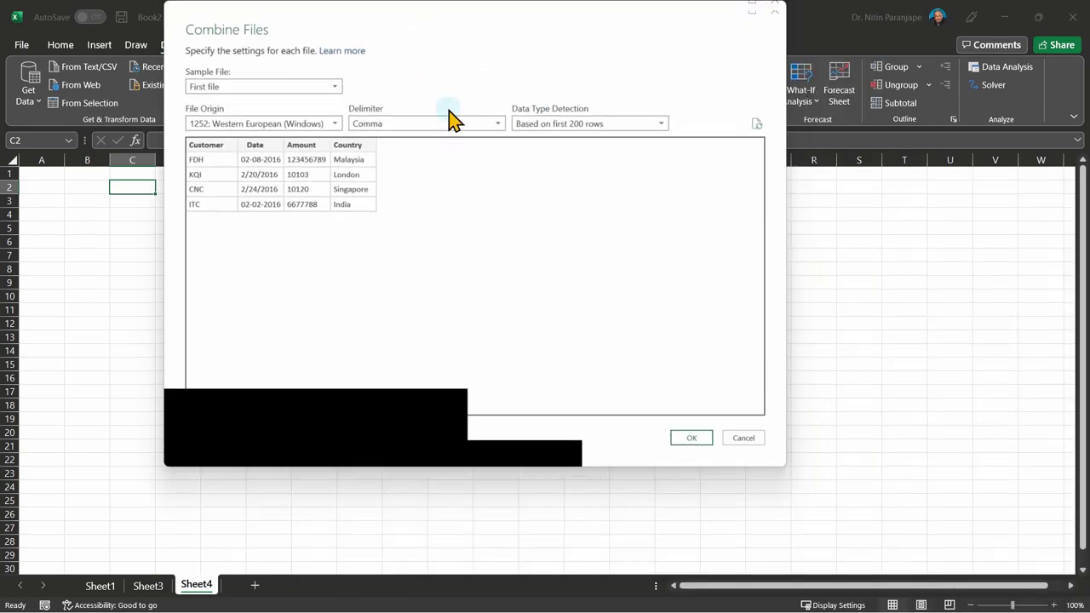
{"action": "left_click", "coordinate": [692, 438]}
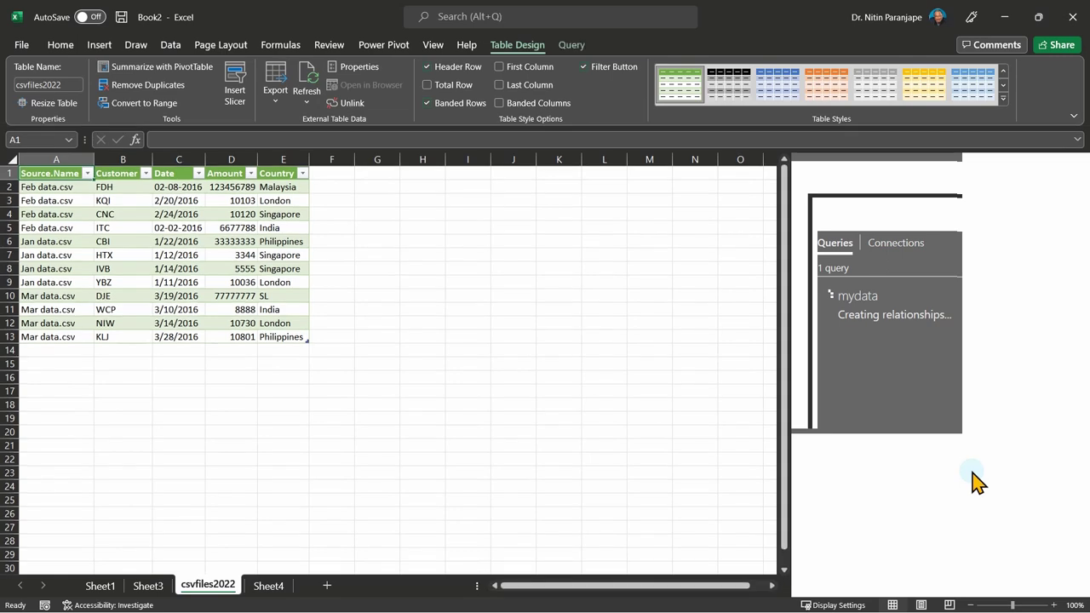
Copy apr data.csv from the parent Folder directory into csvfiles2022
{"action": "left_click", "coordinate": [101, 339]}
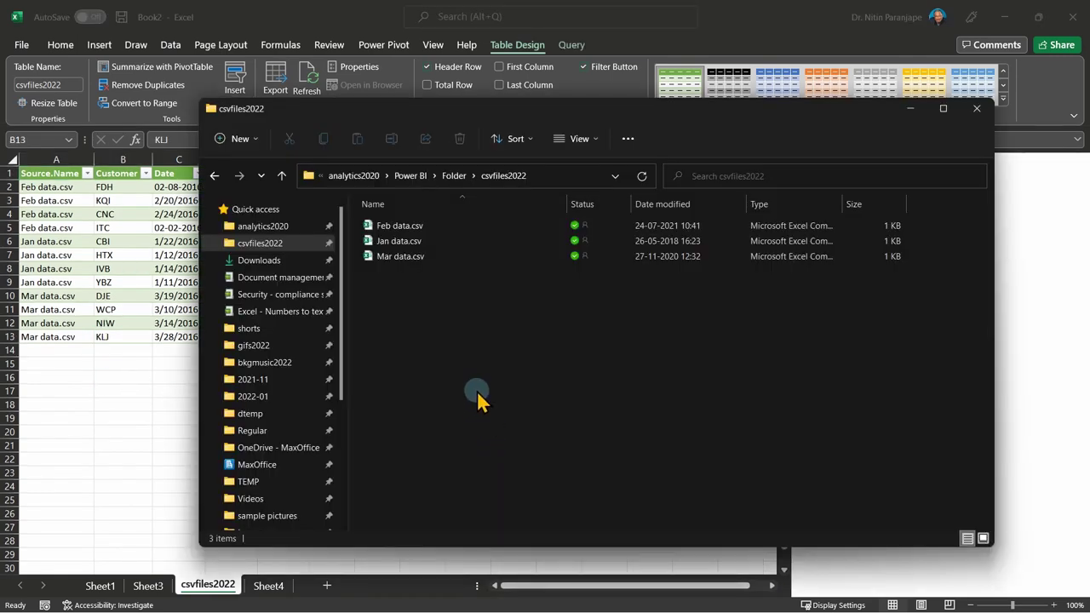
{"action": "left_click", "coordinate": [453, 177]}
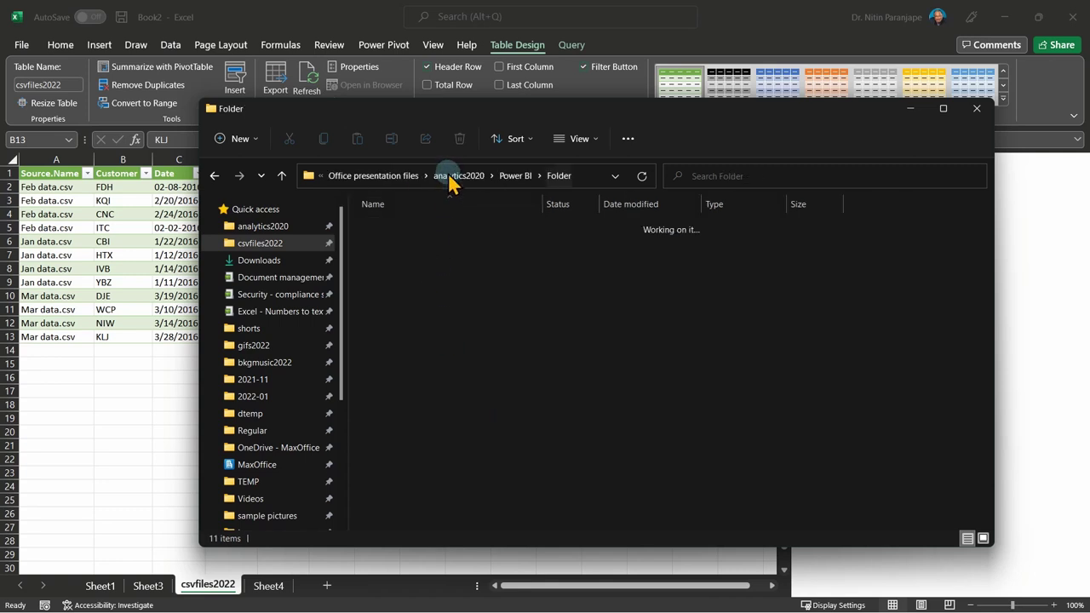
{"action": "left_click", "coordinate": [426, 287]}
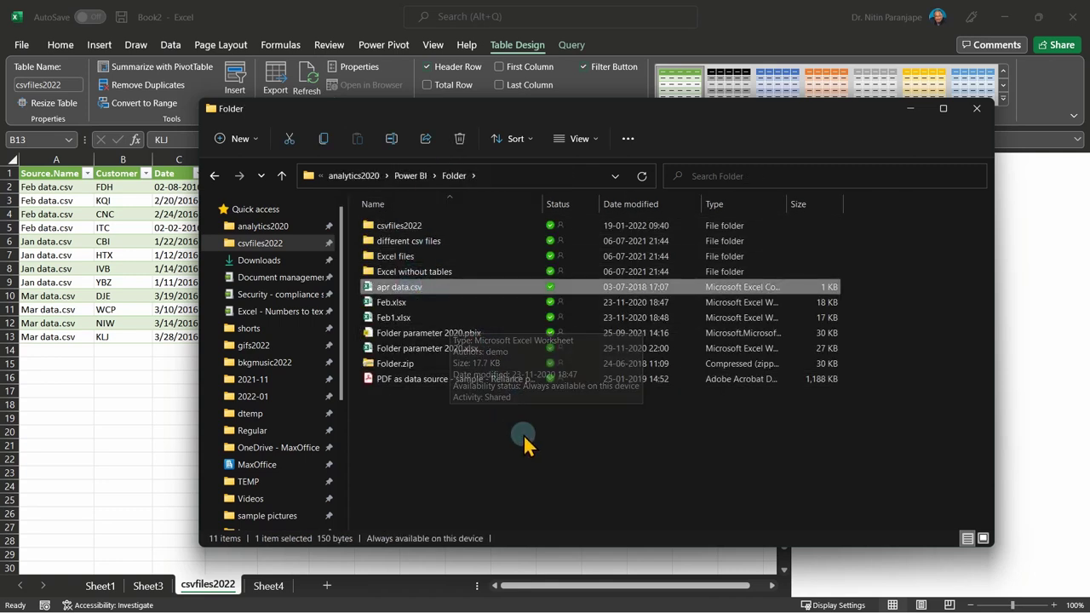
{"action": "left_click", "coordinate": [415, 225]}
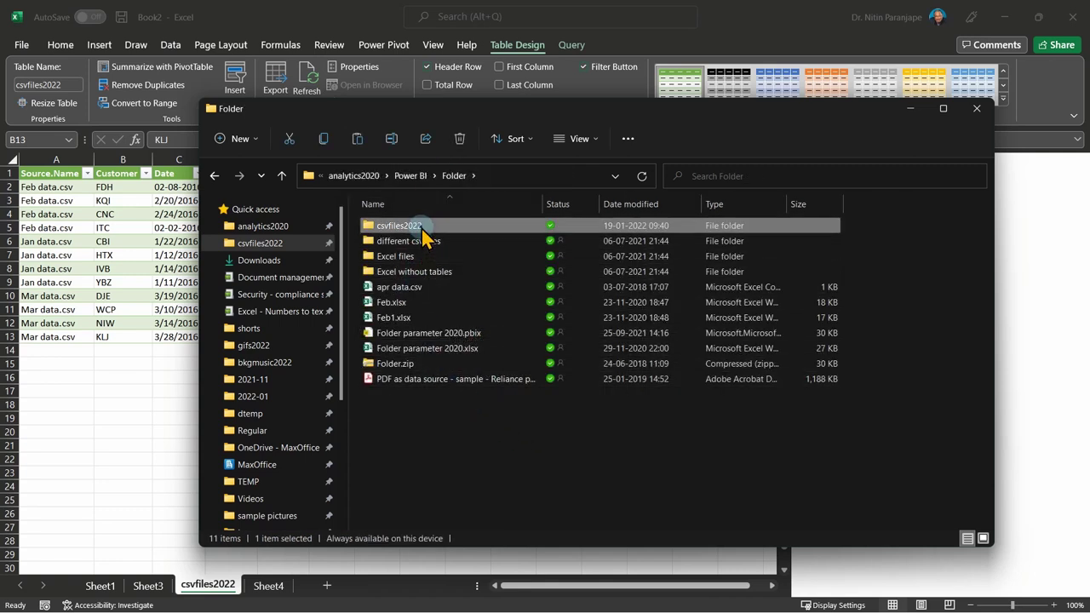
{"action": "key", "text": "Return"}
{"action": "key", "text": "ctrl+v"}
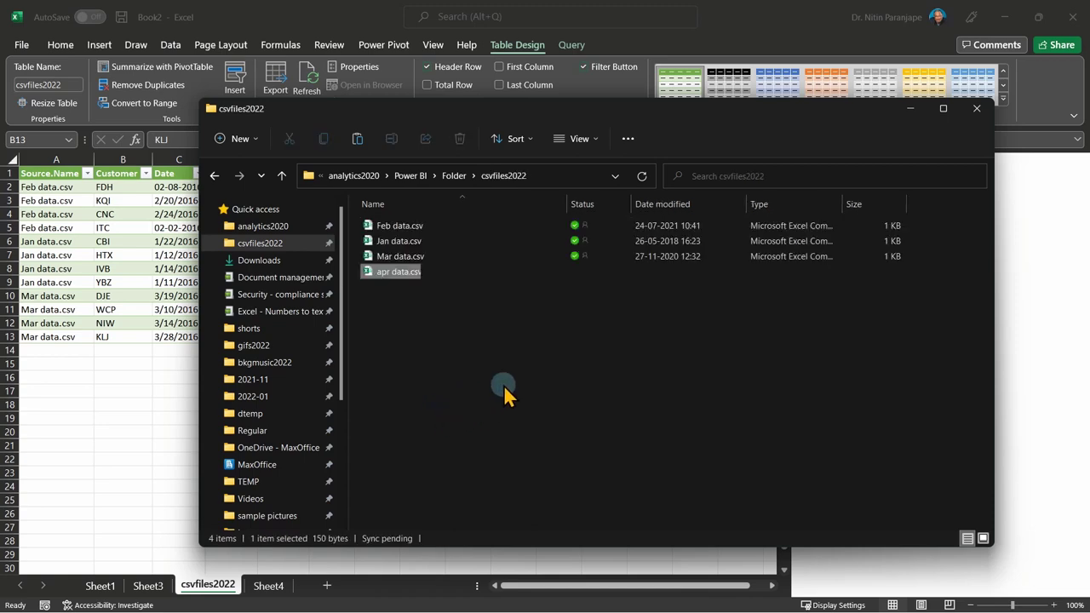
{"action": "left_click", "coordinate": [109, 365]}
Refresh the combined table to pull in the apr data.csv rows
{"action": "right_click", "coordinate": [166, 258]}
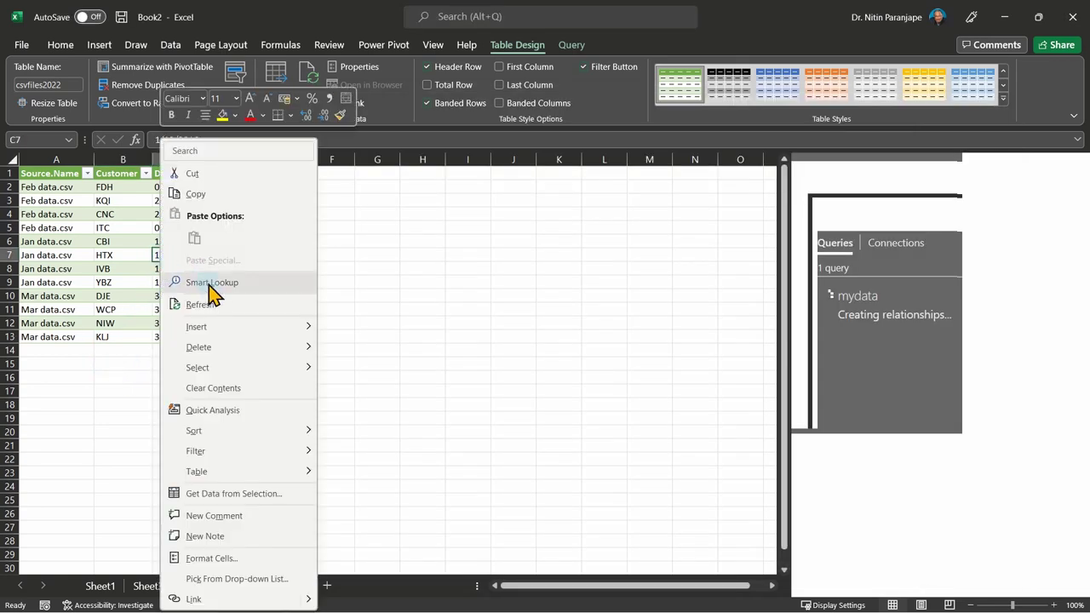
{"action": "left_click", "coordinate": [213, 285]}
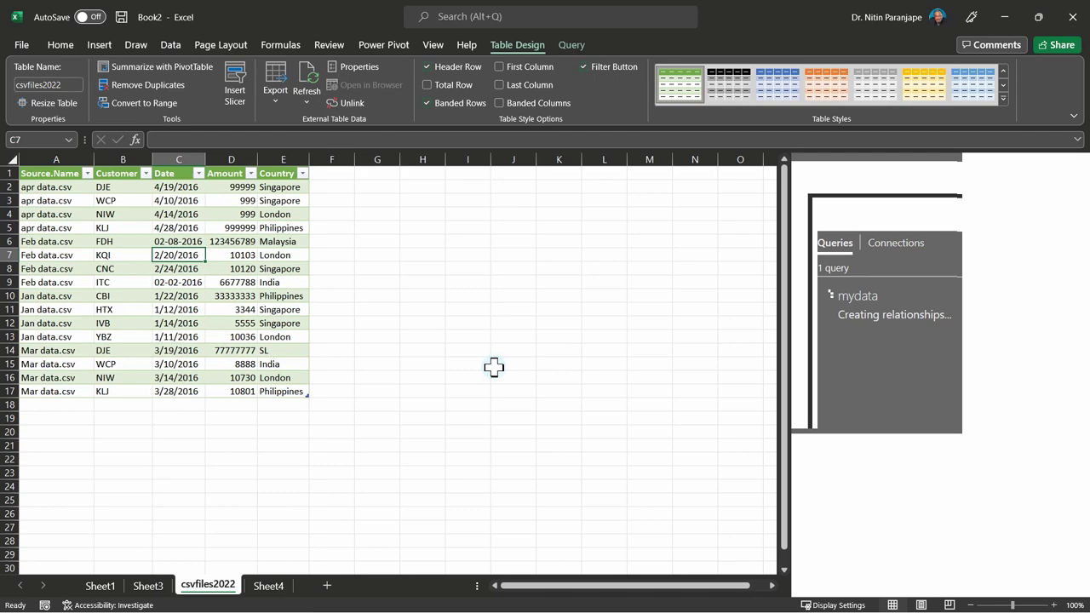
{"action": "left_click_drag", "start_coordinate": [438, 375], "coordinate": [438, 365]}
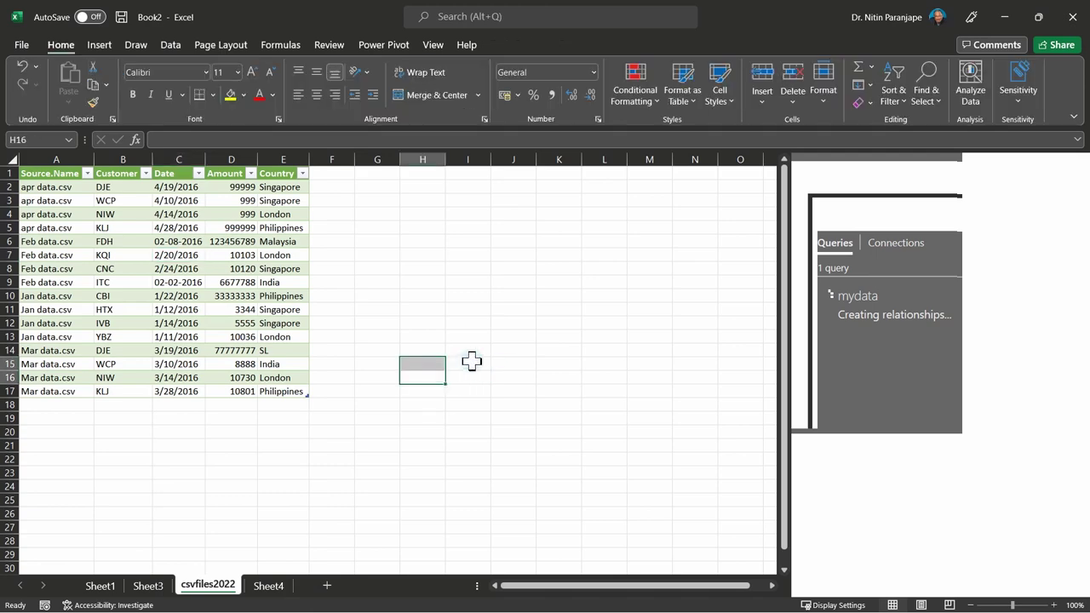
Point out the London and Philippines entries in the Country column, ending on E7
{"action": "left_click", "coordinate": [263, 337]}
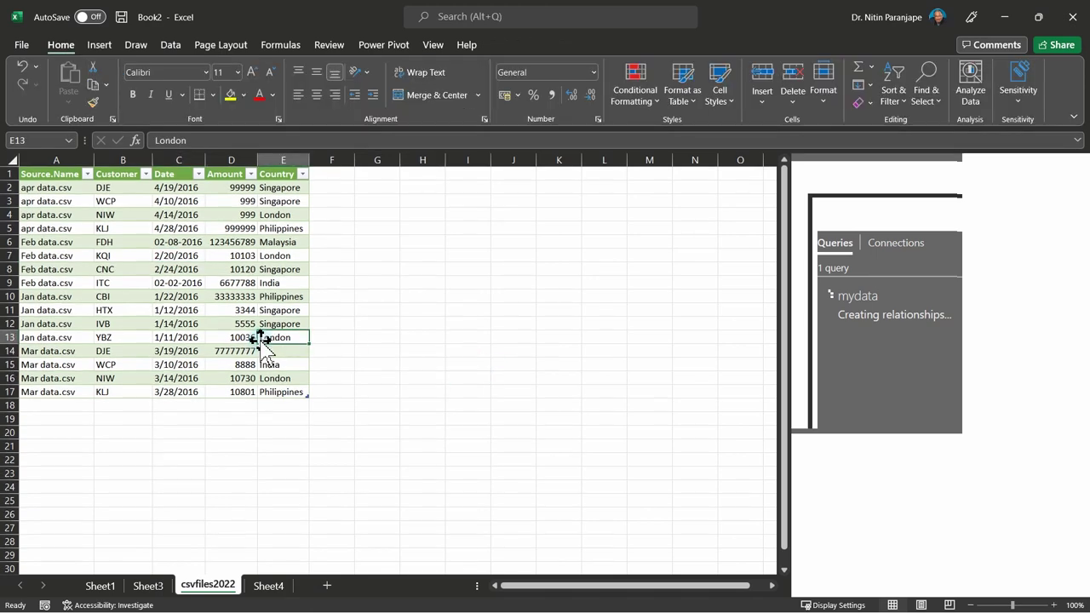
{"action": "left_click", "coordinate": [274, 298]}
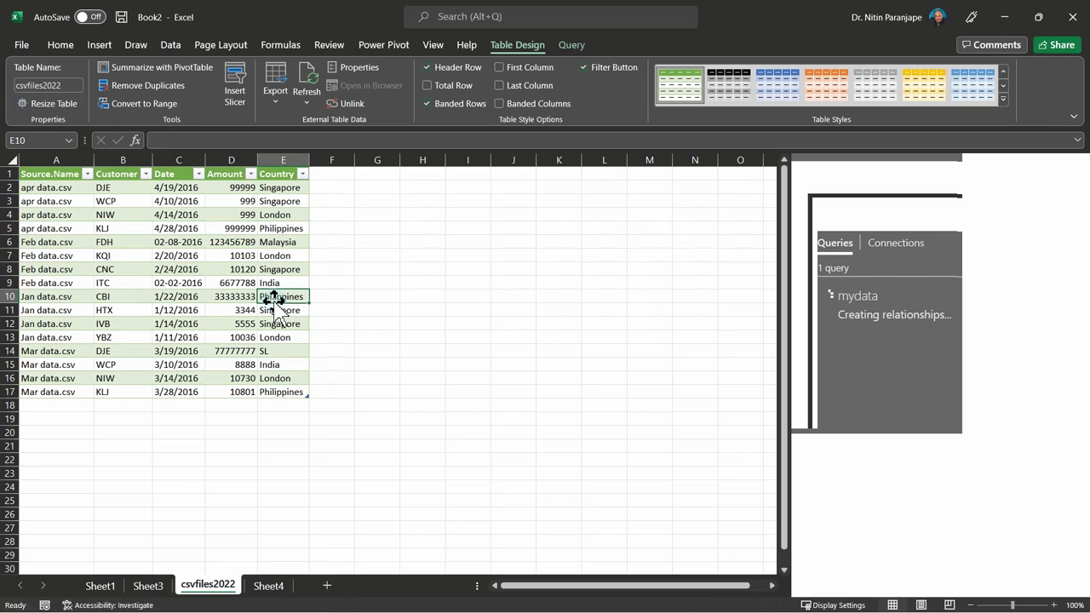
{"action": "left_click", "coordinate": [274, 255]}
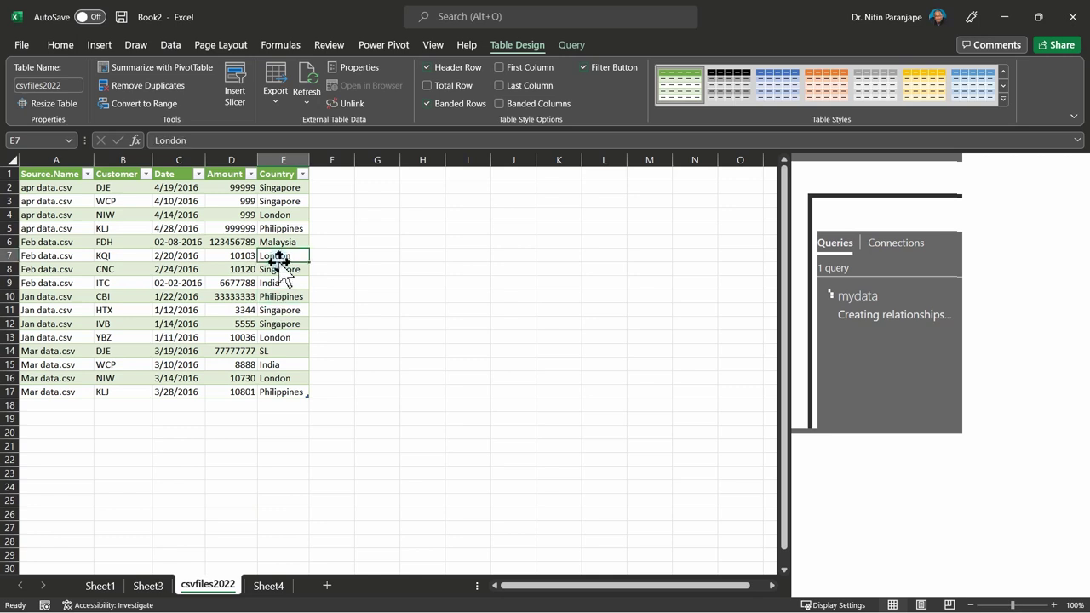
{"action": "left_click", "coordinate": [1075, 19]}
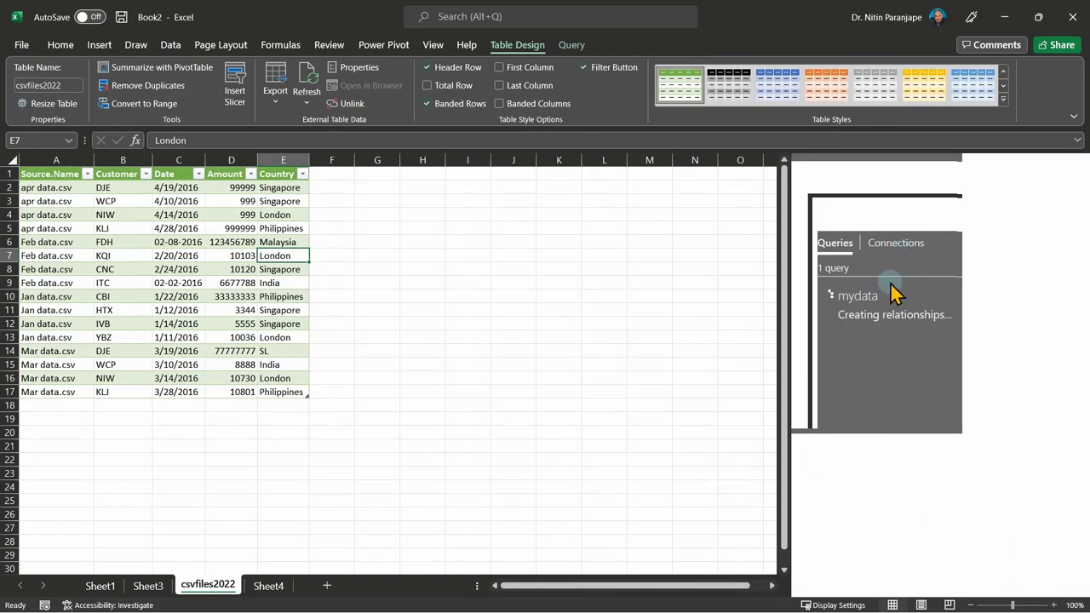
{"action": "left_click", "coordinate": [497, 361]}
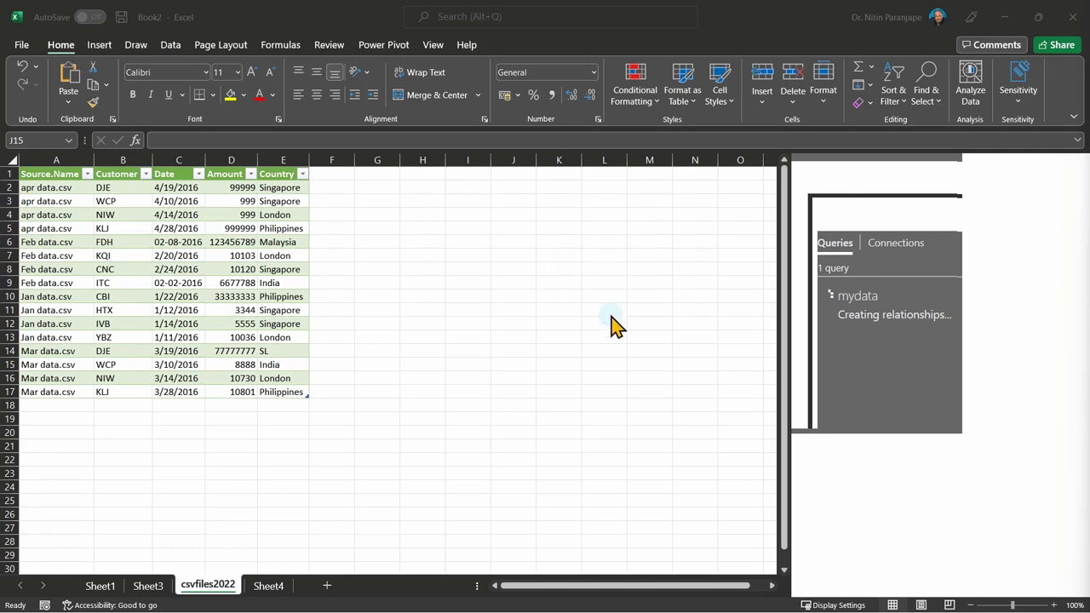
Open the Dash page of the Credit Card Transactions - India - 2021 report in Power BI
{"action": "key", "text": "alt+Tab"}
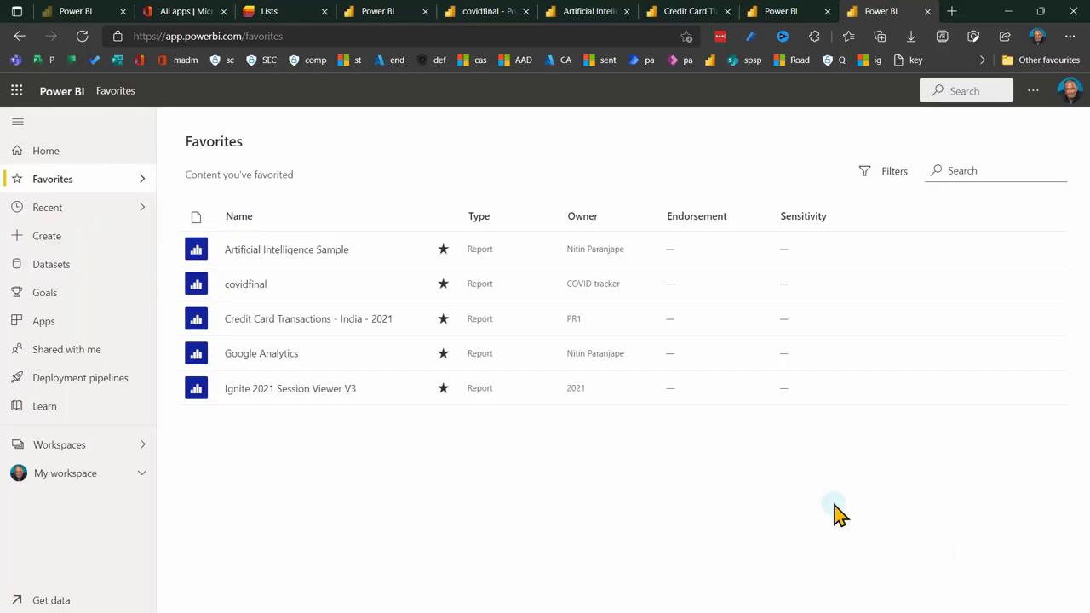
{"action": "left_click", "coordinate": [694, 12]}
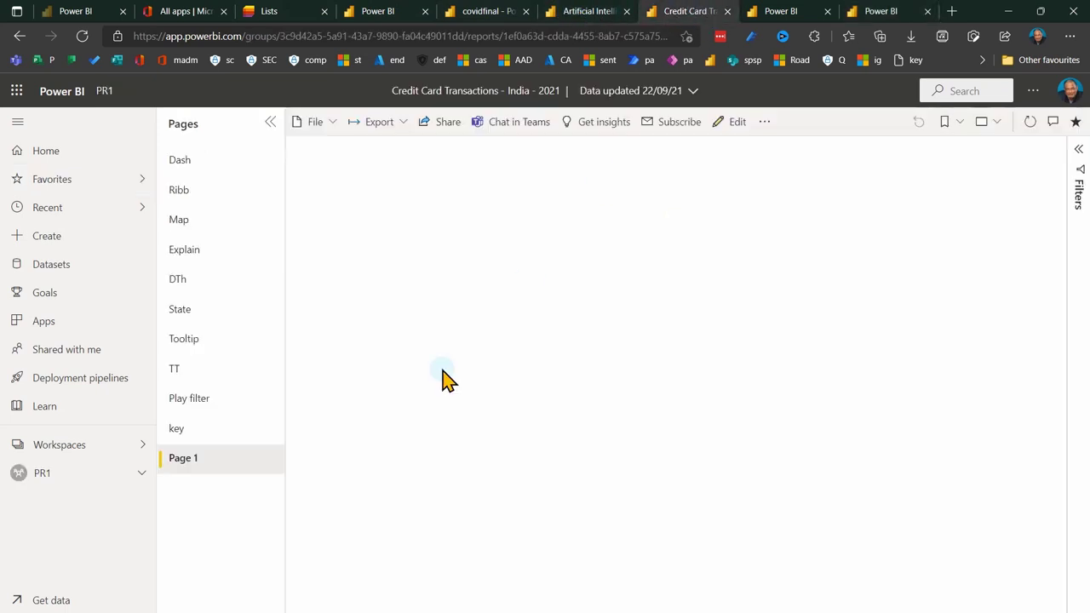
{"action": "left_click", "coordinate": [205, 162]}
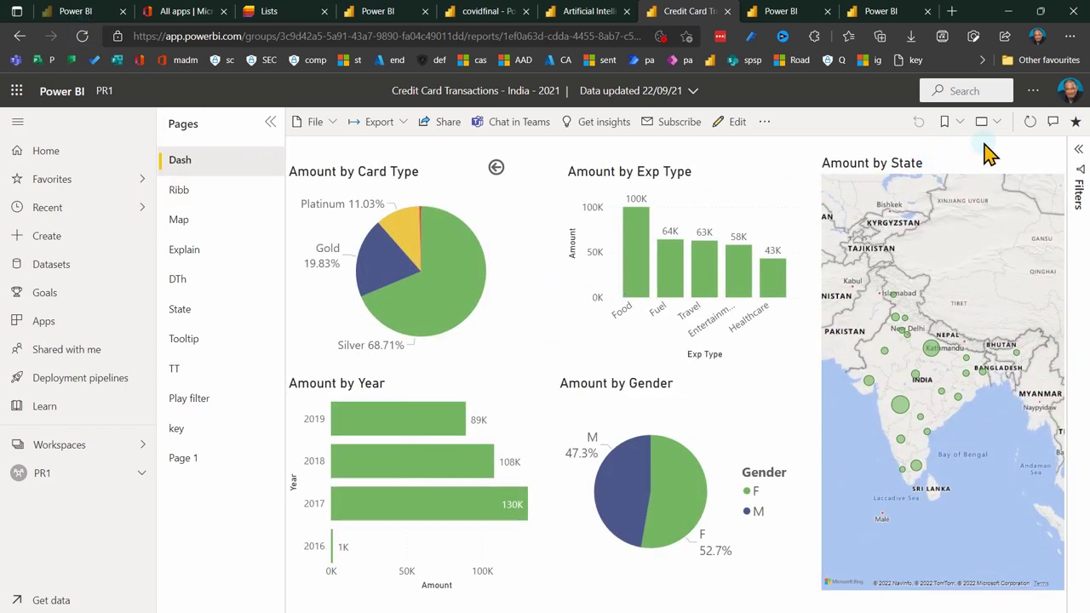
Restrict the report's share link to specific people, then close the Send link dialog
{"action": "left_click", "coordinate": [444, 121]}
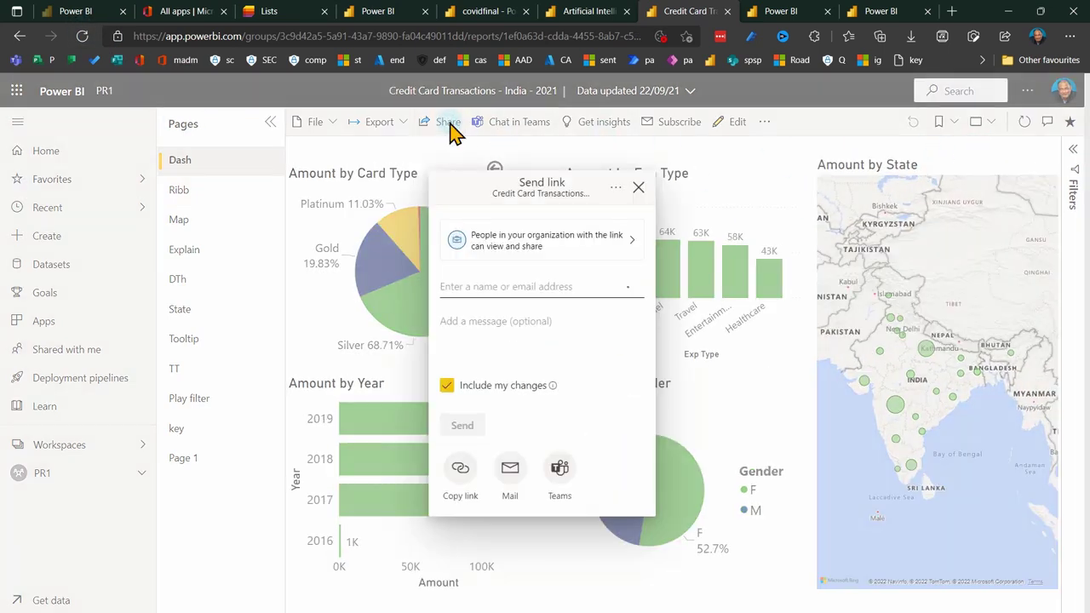
{"action": "left_click", "coordinate": [521, 241]}
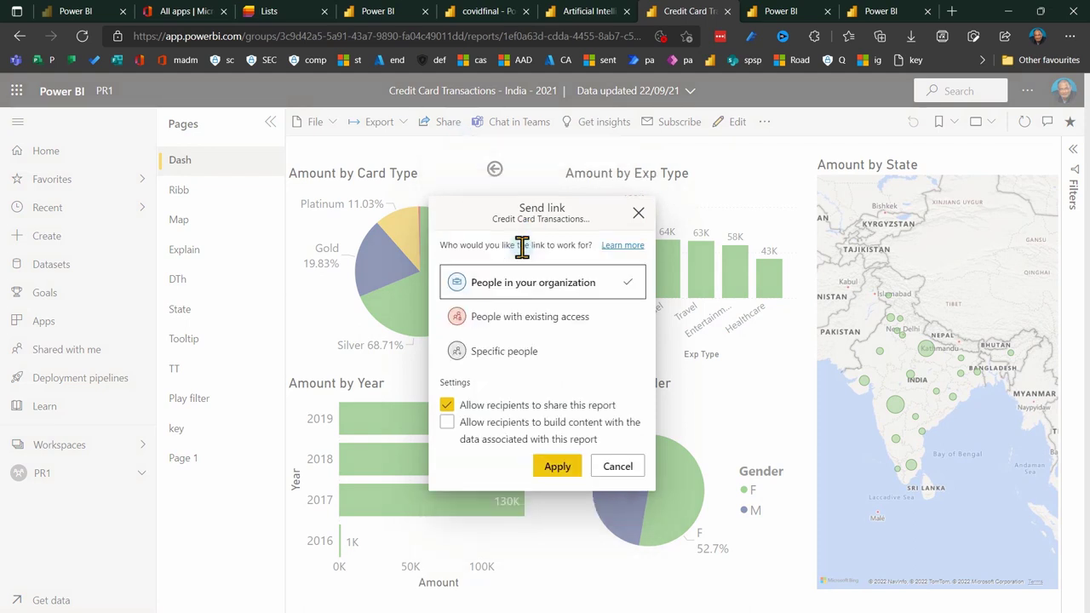
{"action": "left_click", "coordinate": [506, 350]}
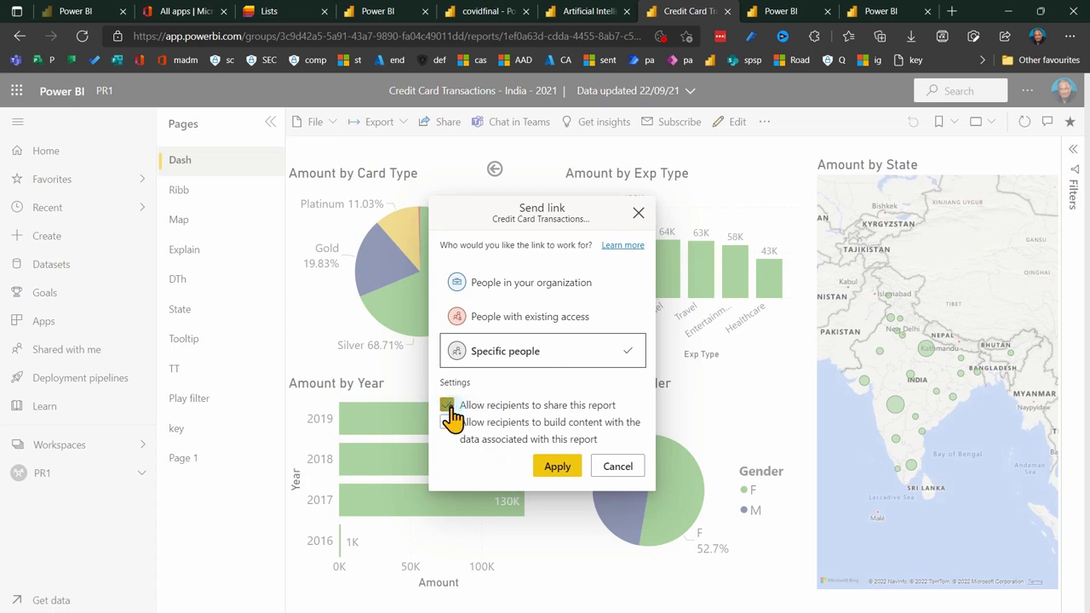
{"action": "left_click", "coordinate": [558, 471]}
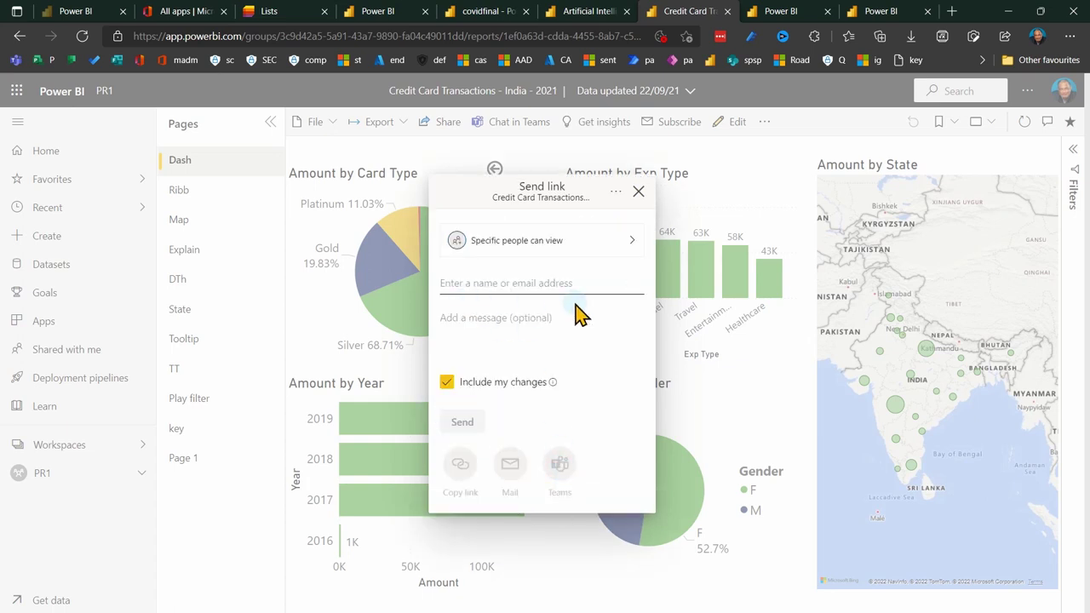
{"action": "left_click", "coordinate": [638, 191]}
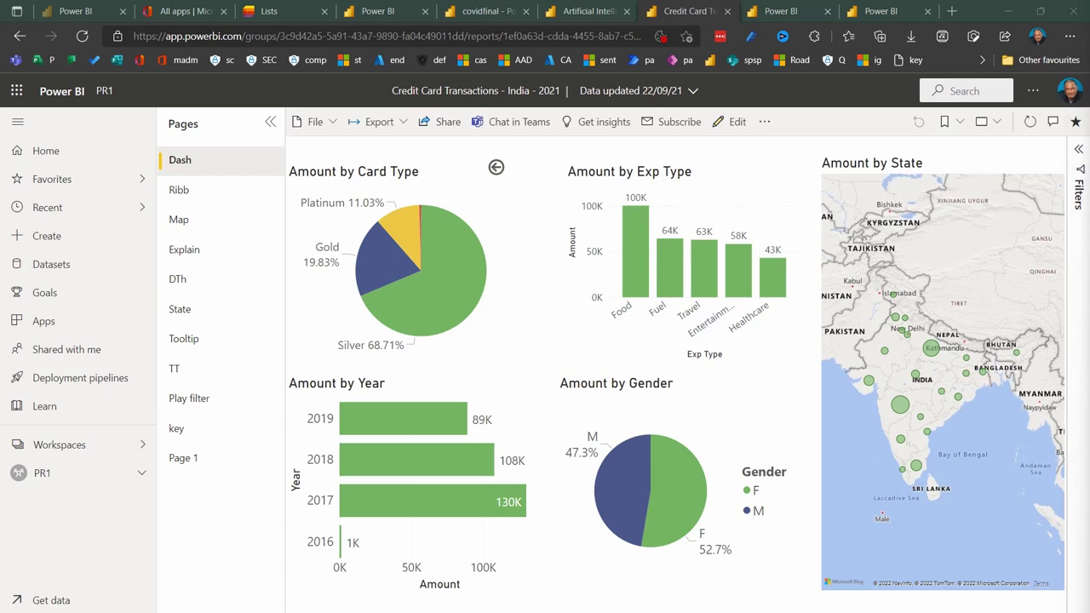
Switch to the vlookup - powerpivot 2022 workbook and browse the Data, Product master and Country Master sheets
{"action": "key", "text": "alt+Tab"}
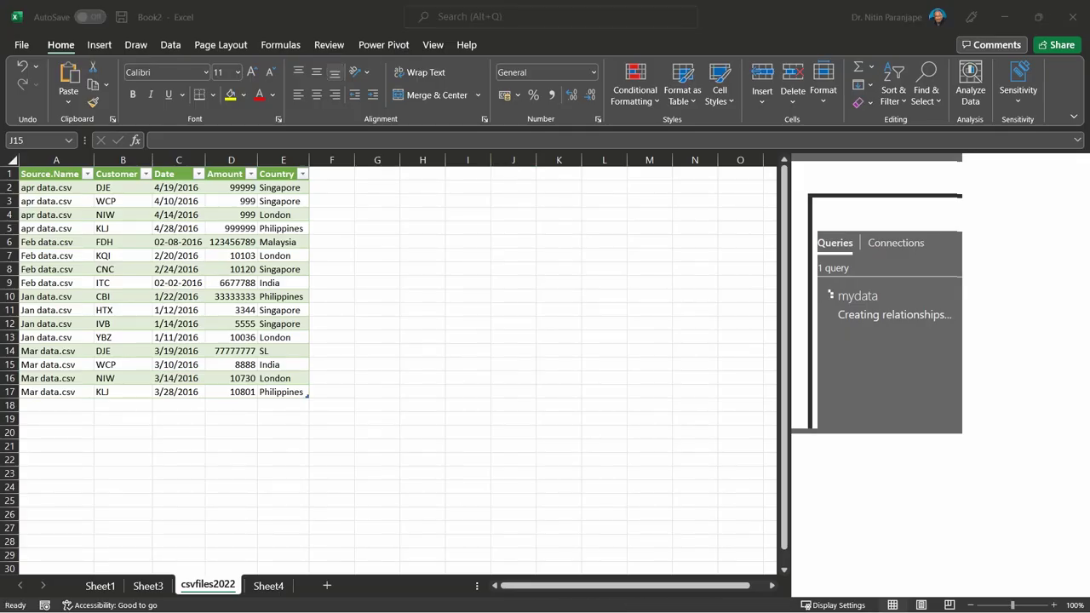
{"action": "key", "text": "alt+Tab"}
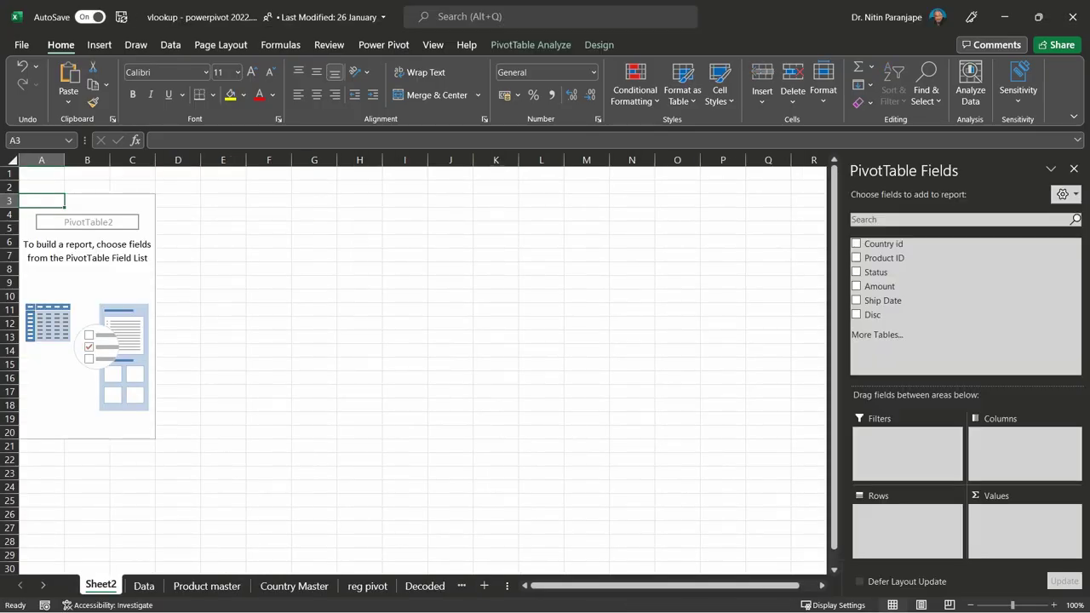
{"action": "left_click", "coordinate": [144, 585]}
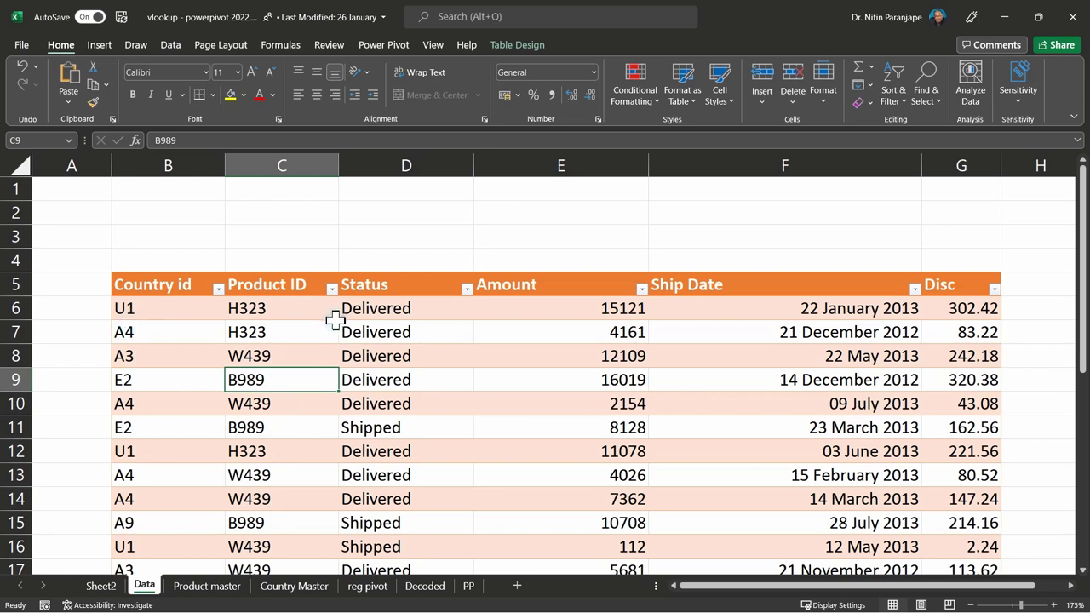
{"action": "left_click", "coordinate": [213, 586]}
{"action": "left_click", "coordinate": [300, 586]}
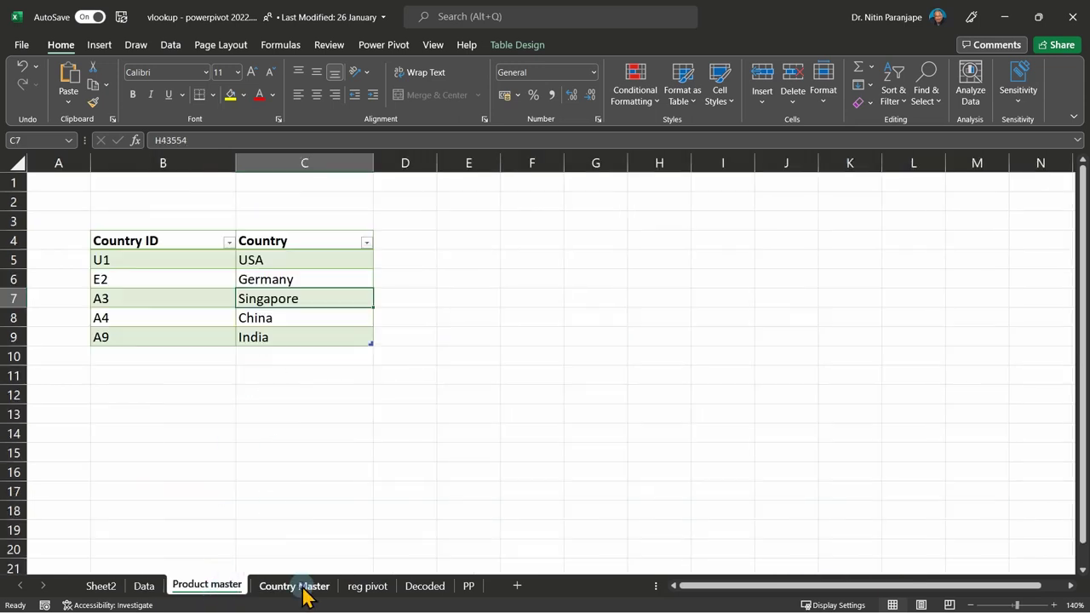
{"action": "left_click", "coordinate": [147, 586]}
{"action": "left_click", "coordinate": [323, 332]}
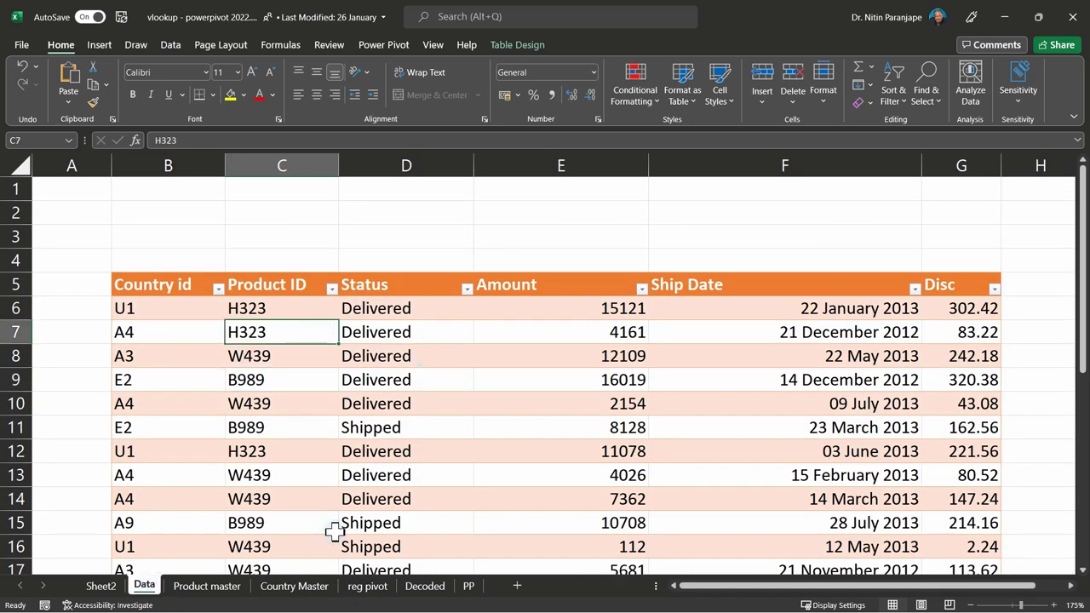
Check the VLOOKUP formula in E14 on the Decoded sheet, then revisit sheets ending on Country Master
{"action": "left_click", "coordinate": [425, 587]}
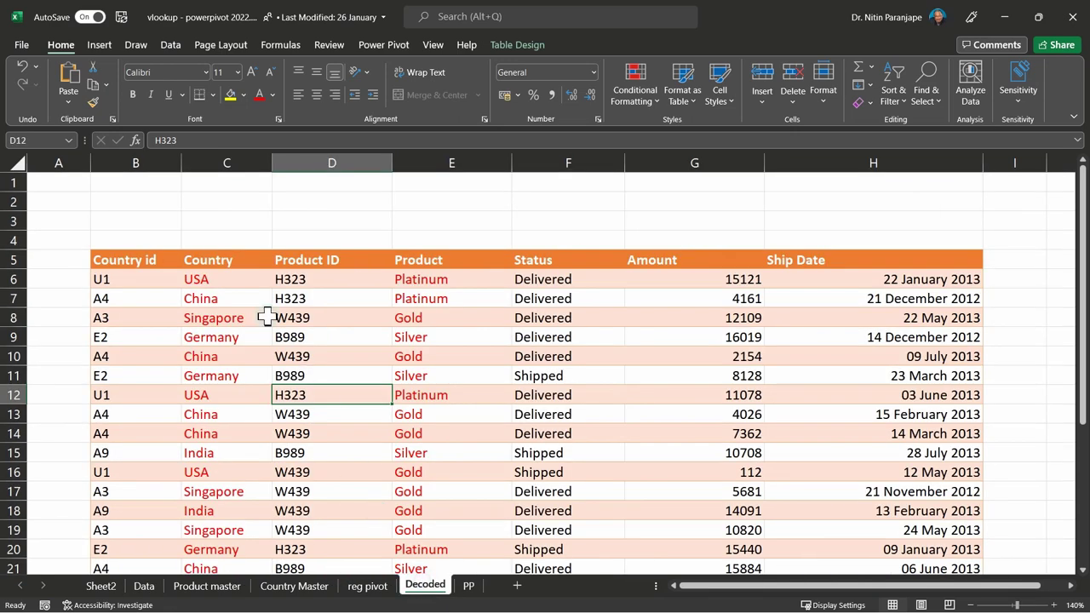
{"action": "left_click", "coordinate": [460, 440]}
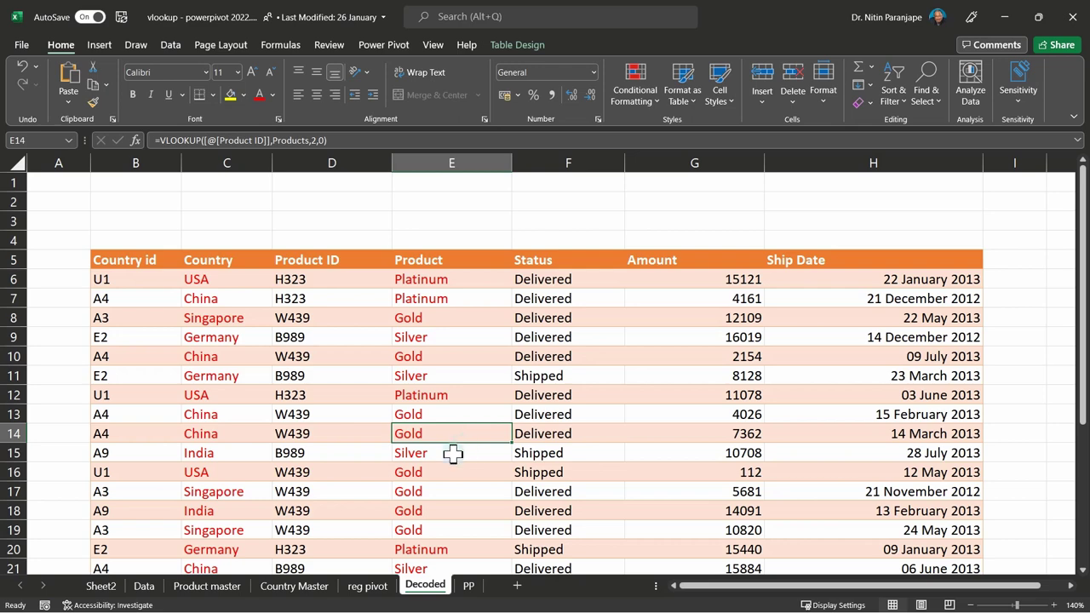
{"action": "left_click", "coordinate": [144, 585]}
{"action": "left_click", "coordinate": [194, 589]}
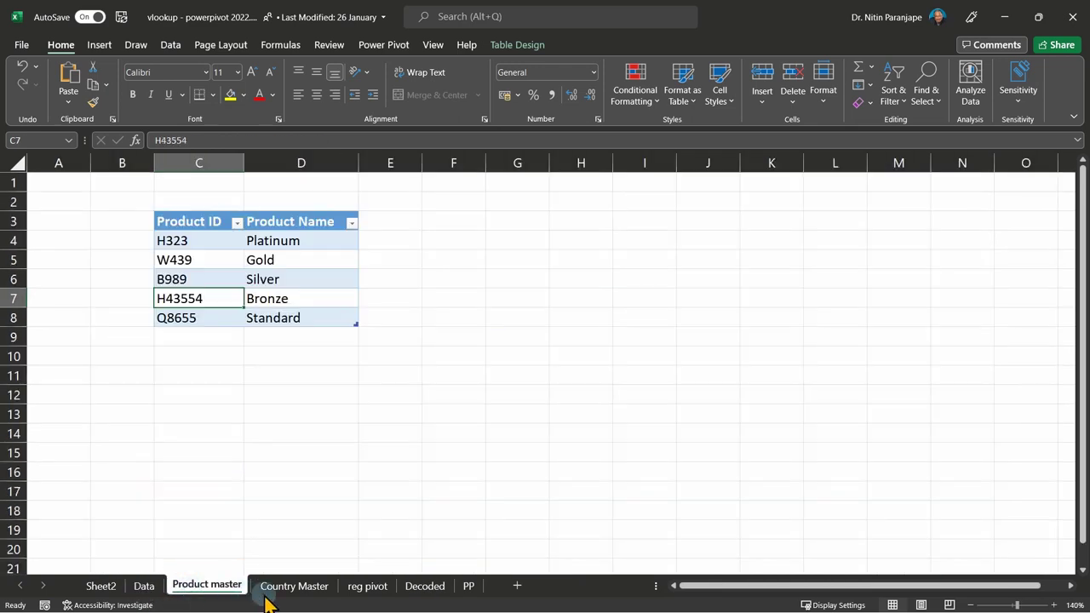
{"action": "left_click", "coordinate": [298, 589]}
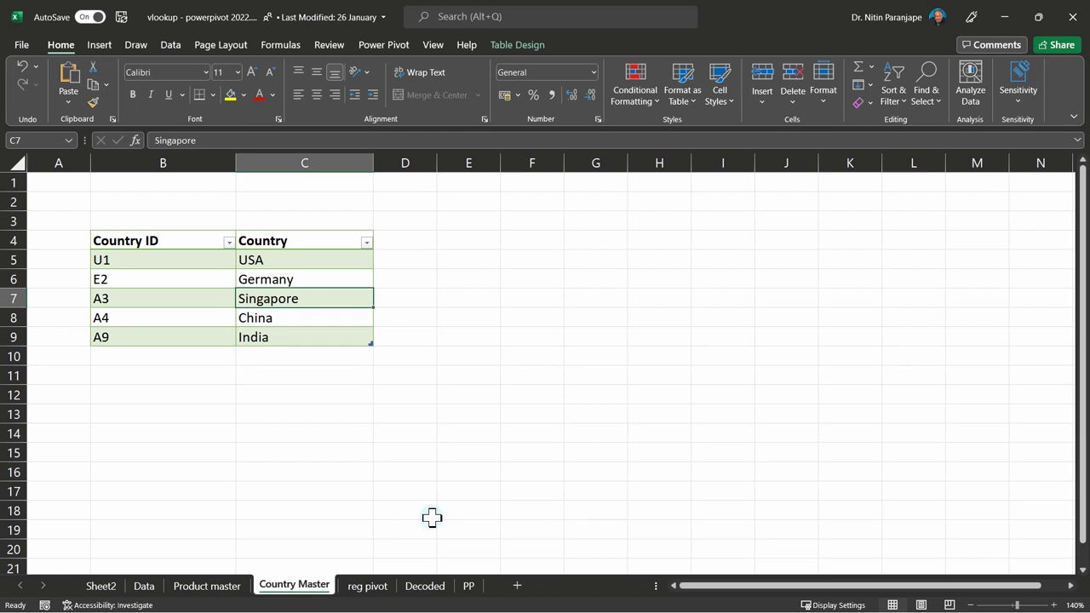
{"action": "left_click", "coordinate": [383, 45]}
Open the Power Pivot data model and widen the Countries table's Country and Country ID columns
{"action": "left_click", "coordinate": [30, 85]}
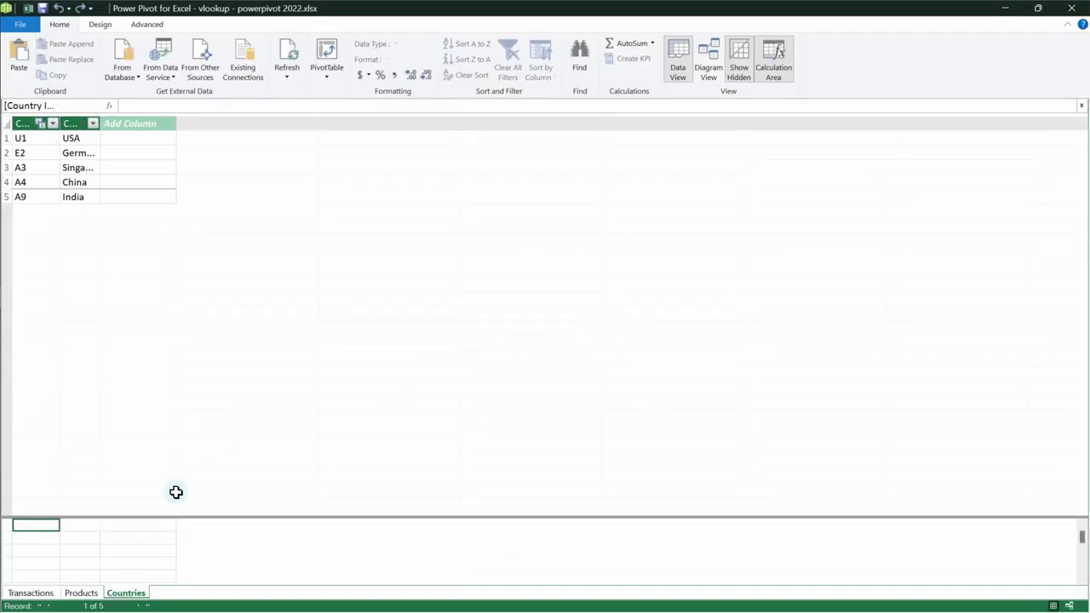
{"action": "left_click", "coordinate": [31, 593]}
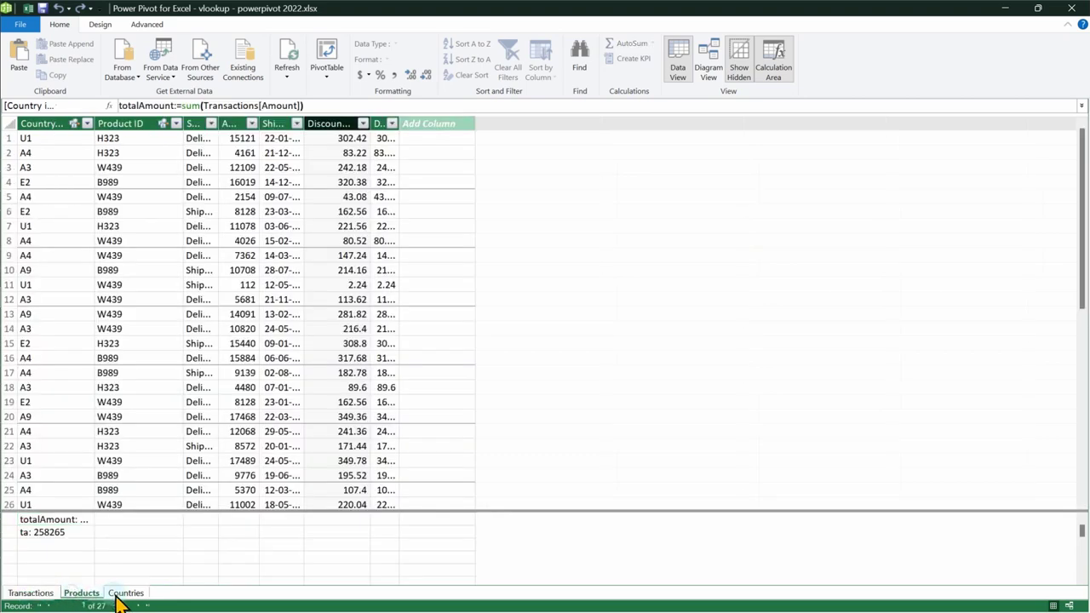
{"action": "left_click", "coordinate": [119, 596]}
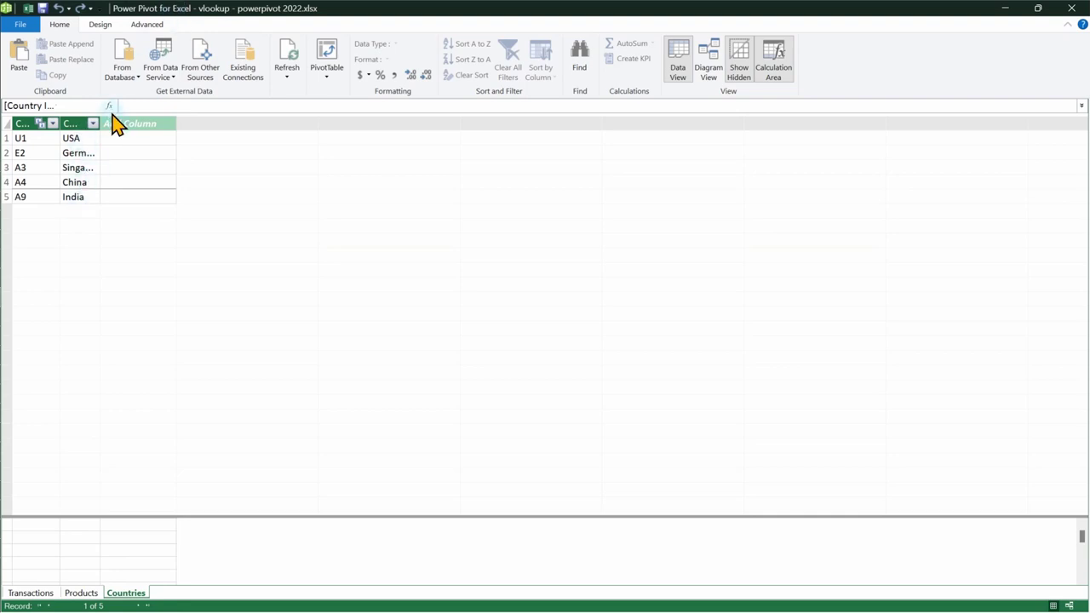
{"action": "left_click_drag", "start_coordinate": [100, 123], "coordinate": [163, 125]}
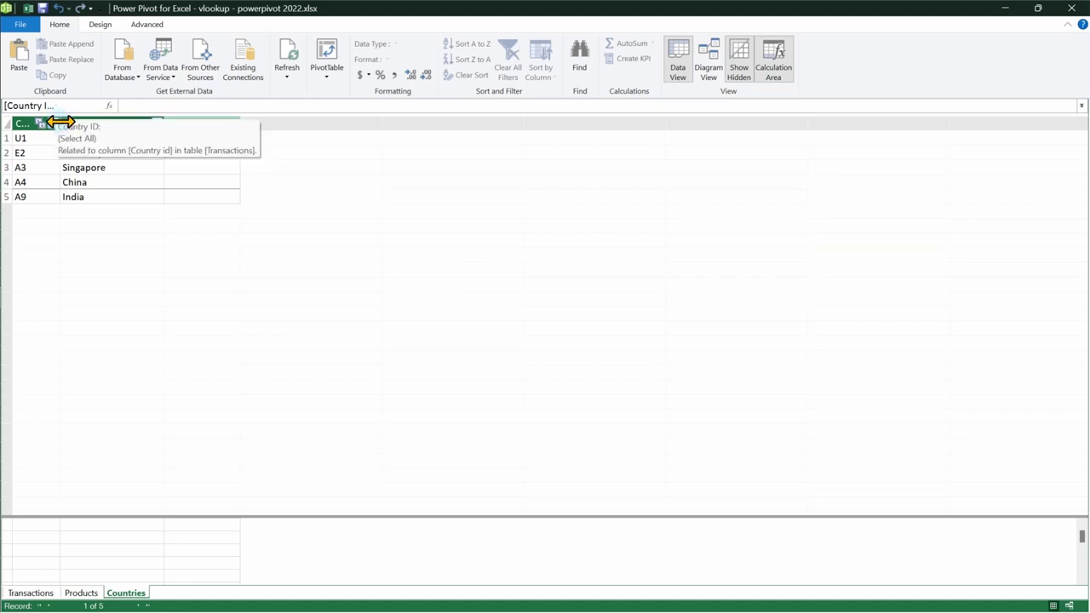
{"action": "left_click_drag", "start_coordinate": [59, 124], "coordinate": [101, 123]}
{"action": "left_click", "coordinate": [139, 268]}
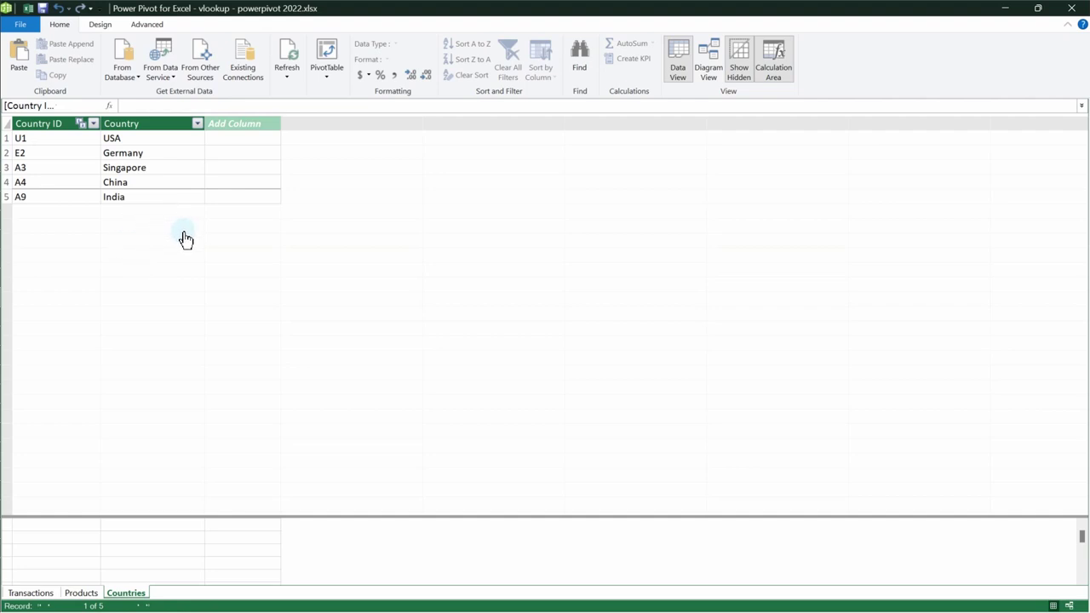
Minimize Power Pivot and delete the empty Sheet1 from the workbook
{"action": "left_click", "coordinate": [1005, 10]}
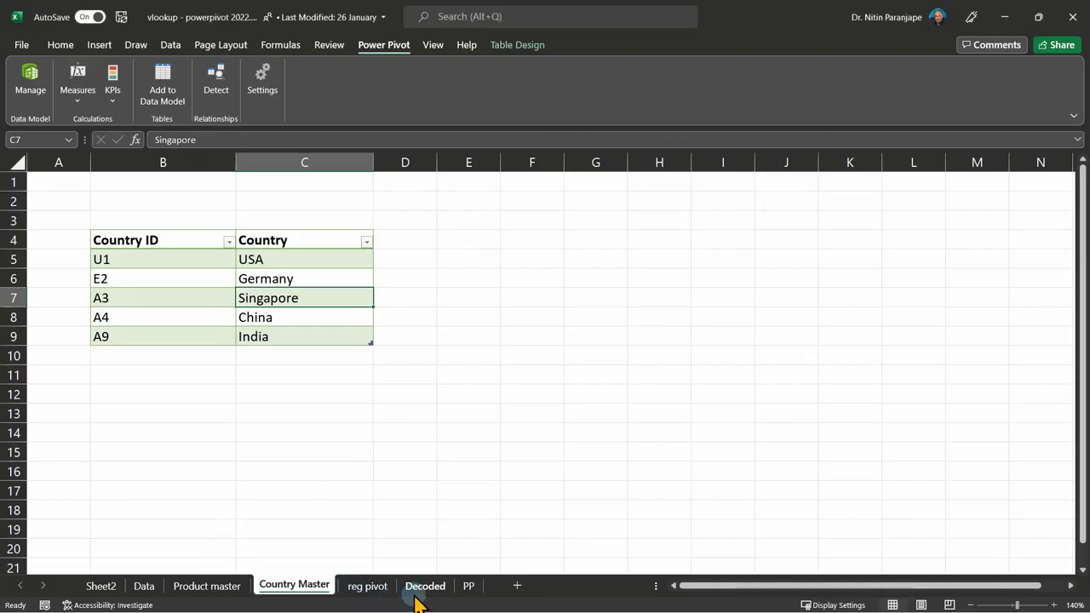
{"action": "left_click", "coordinate": [144, 586]}
{"action": "left_click", "coordinate": [404, 407]}
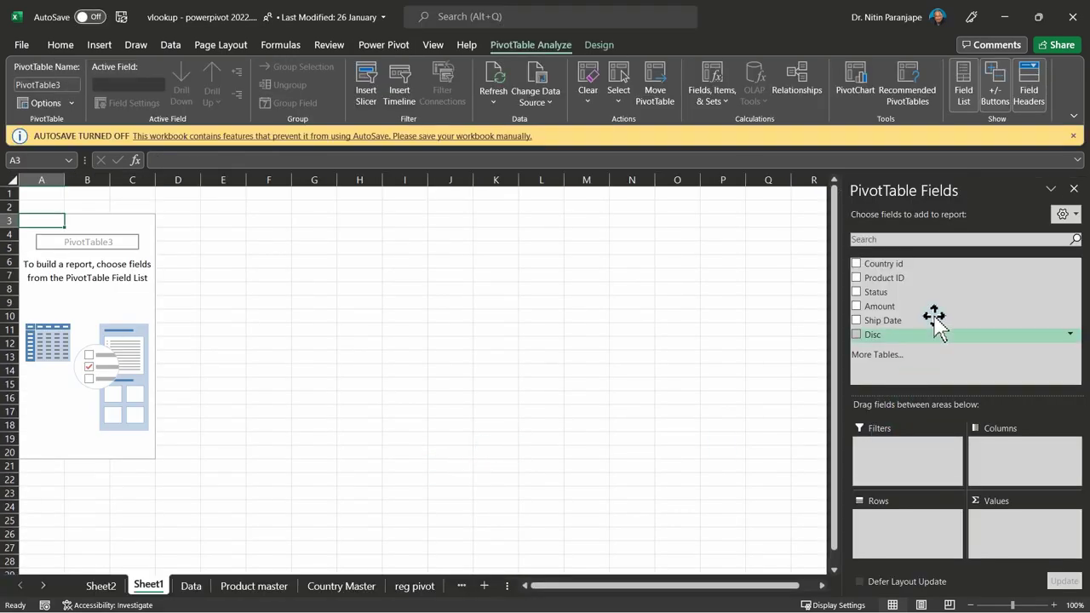
{"action": "right_click", "coordinate": [161, 596]}
{"action": "key", "text": "d"}
{"action": "left_click", "coordinate": [523, 353]}
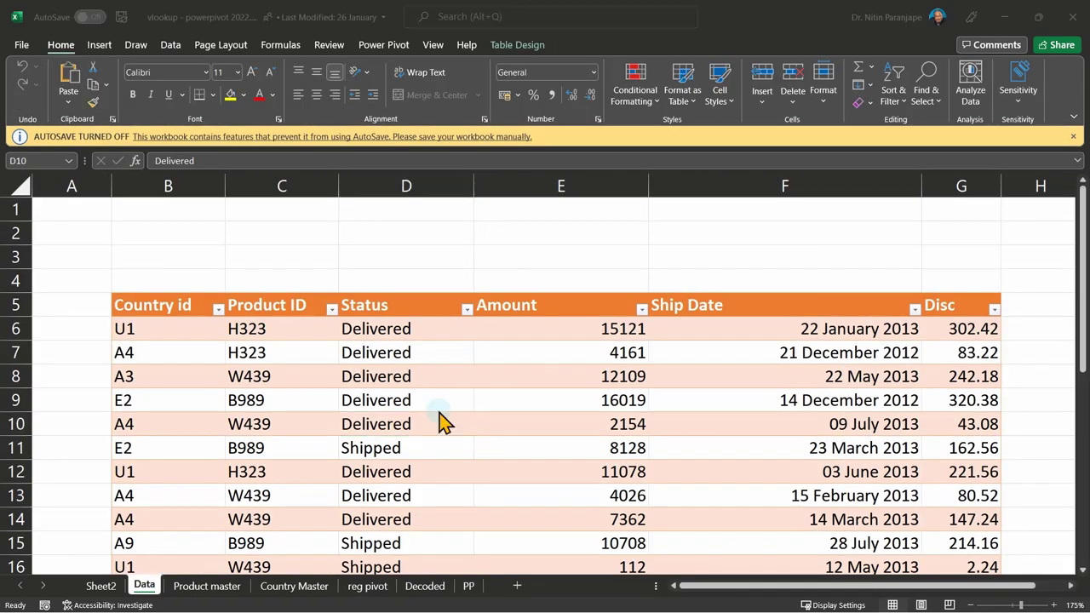
Return to the data model and review the Products, Transactions and Countries tables
{"action": "key", "text": "alt+Tab"}
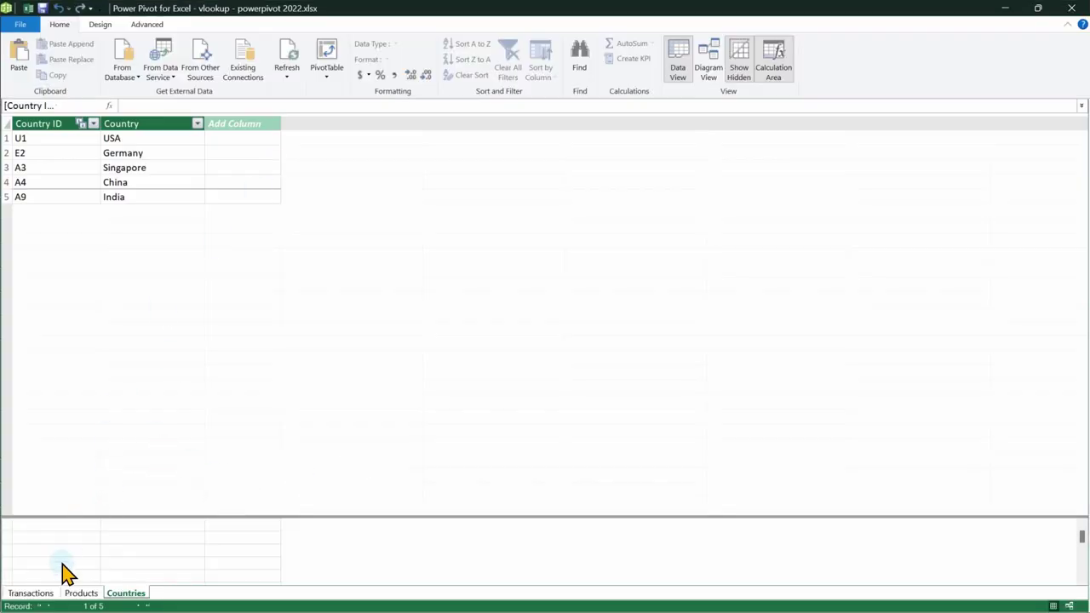
{"action": "left_click", "coordinate": [78, 594]}
{"action": "left_click", "coordinate": [38, 594]}
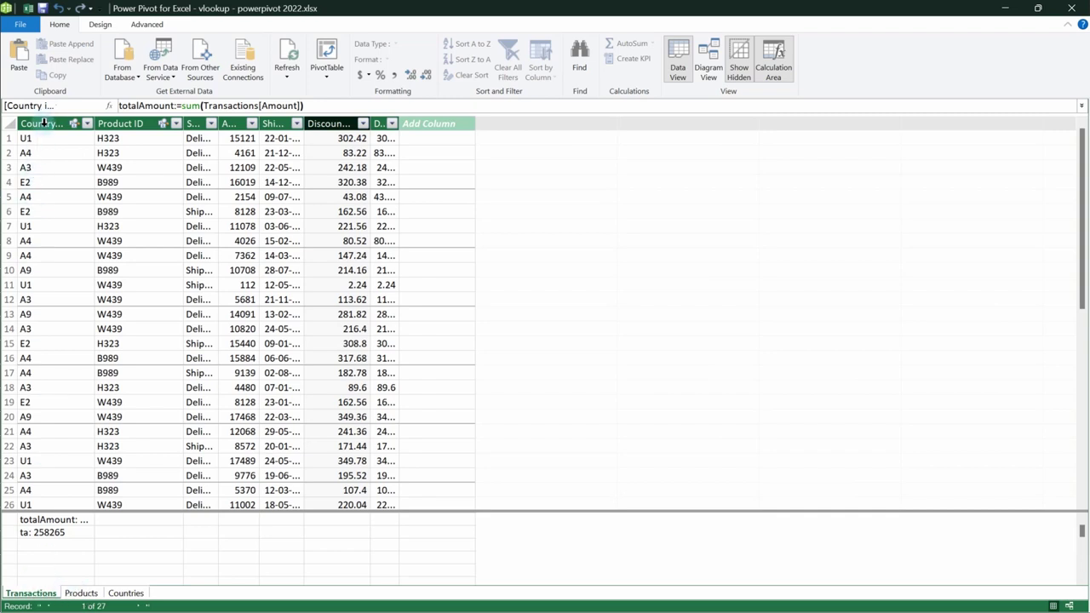
{"action": "left_click", "coordinate": [126, 594]}
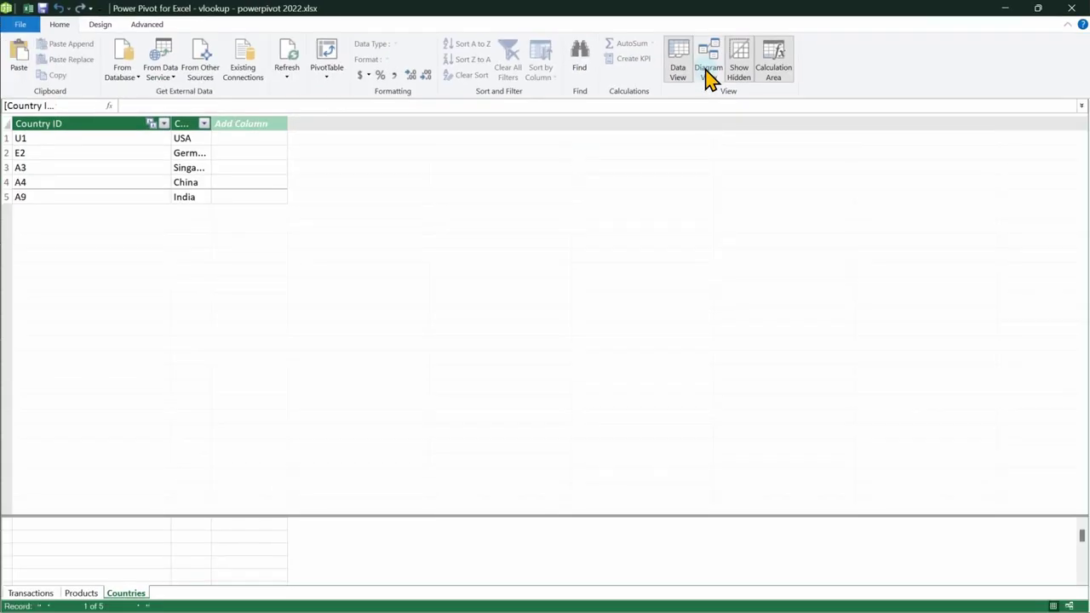
In Diagram View, delete the Countries–Transactions relationship and redraw it from Country ID to Country id
{"action": "left_click", "coordinate": [709, 71]}
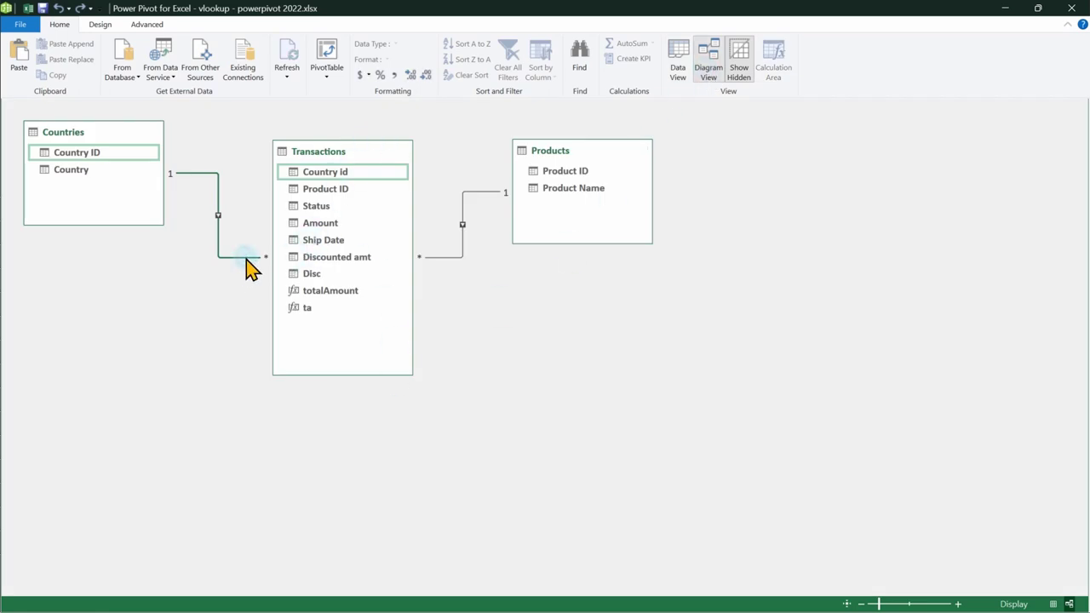
{"action": "key", "text": "Delete"}
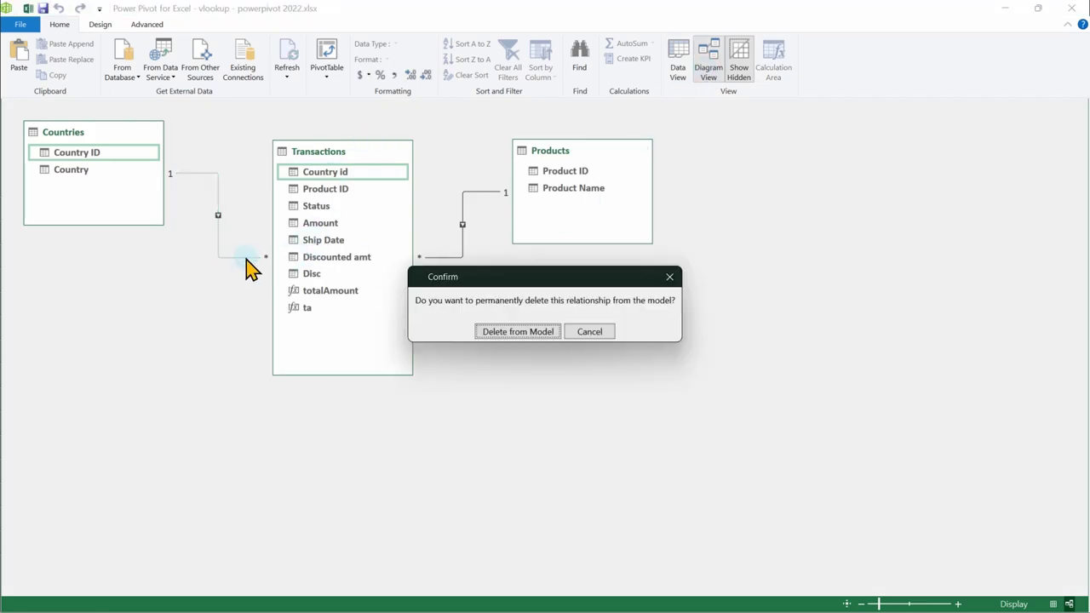
{"action": "left_click", "coordinate": [498, 331]}
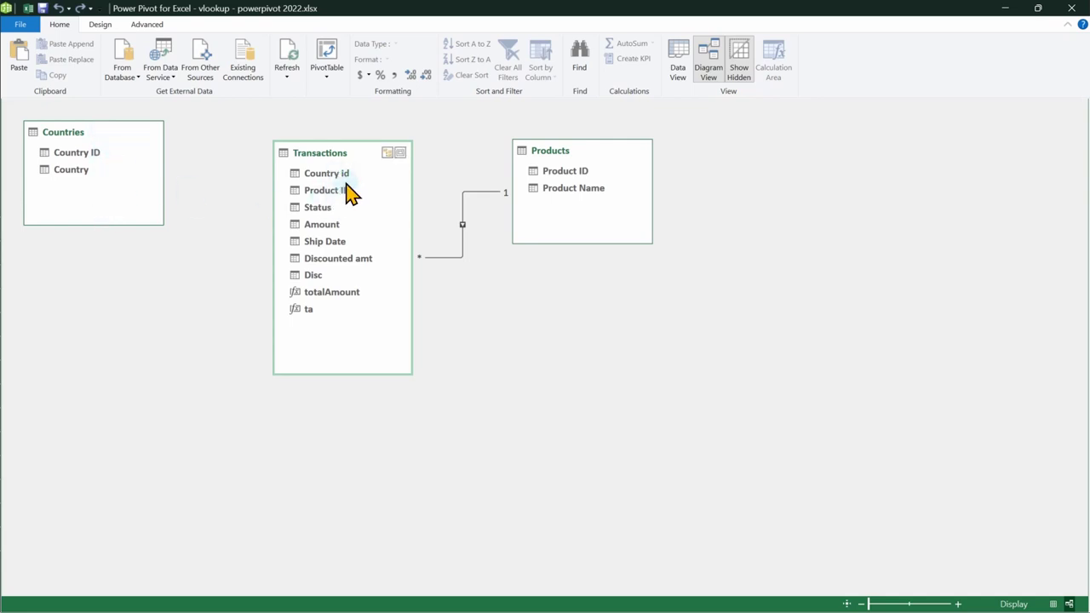
{"action": "left_click", "coordinate": [75, 155]}
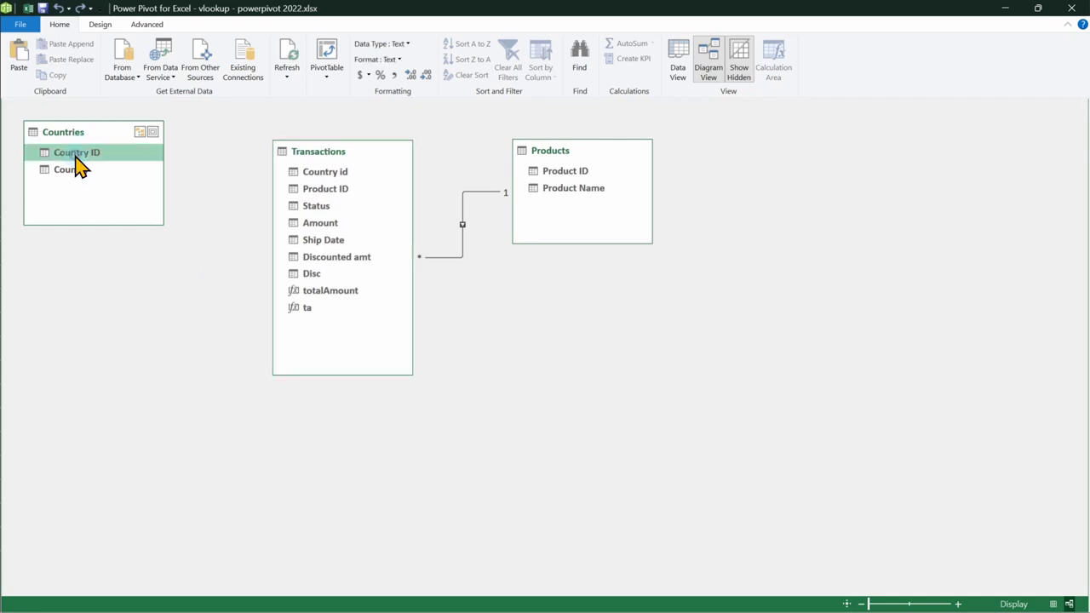
{"action": "left_click_drag", "start_coordinate": [75, 156], "coordinate": [305, 175]}
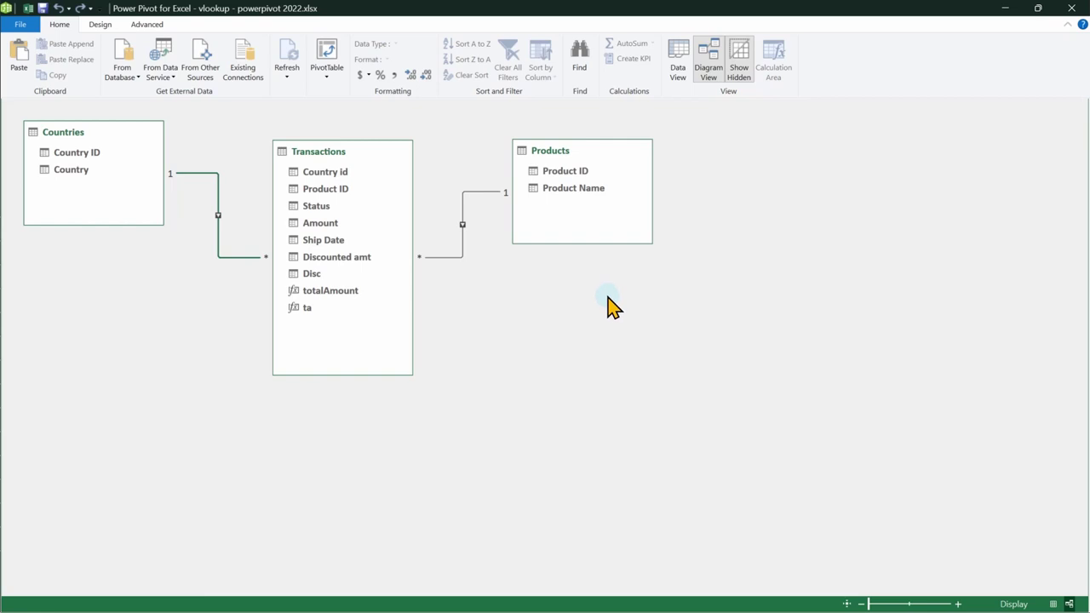
Hide Product ID and Country ID fields in the Products, Transactions and Countries tables from client tools
{"action": "right_click", "coordinate": [568, 176]}
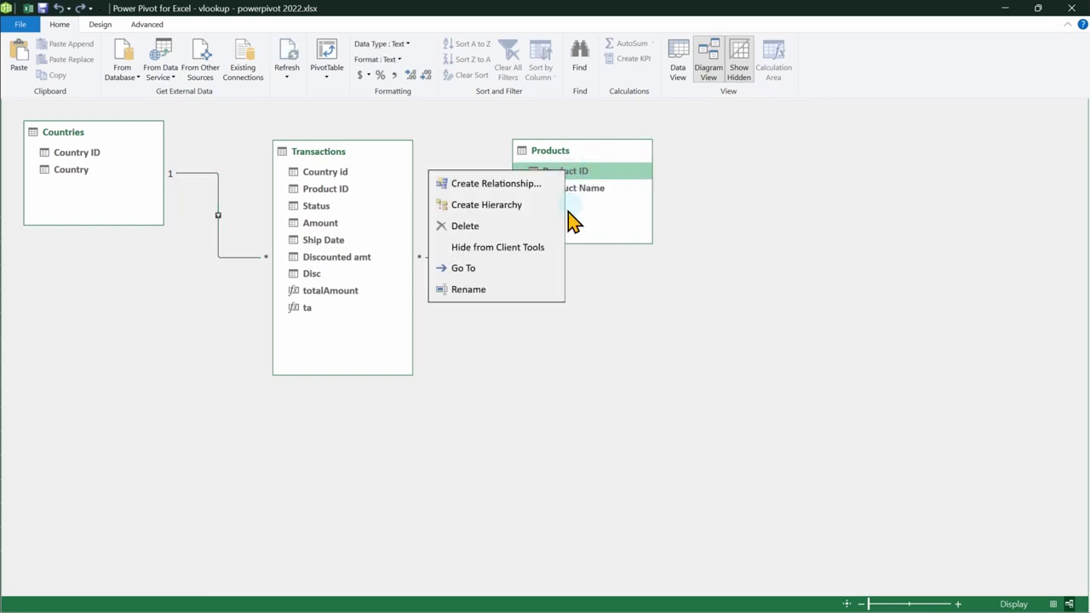
{"action": "left_click", "coordinate": [528, 247]}
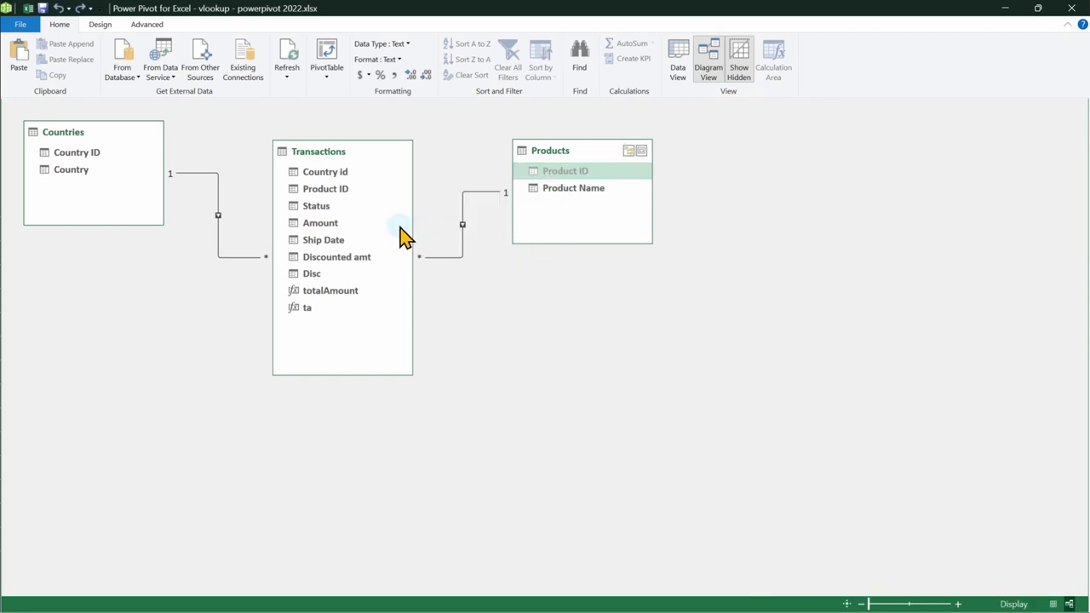
{"action": "right_click", "coordinate": [349, 174]}
{"action": "left_click", "coordinate": [298, 247]}
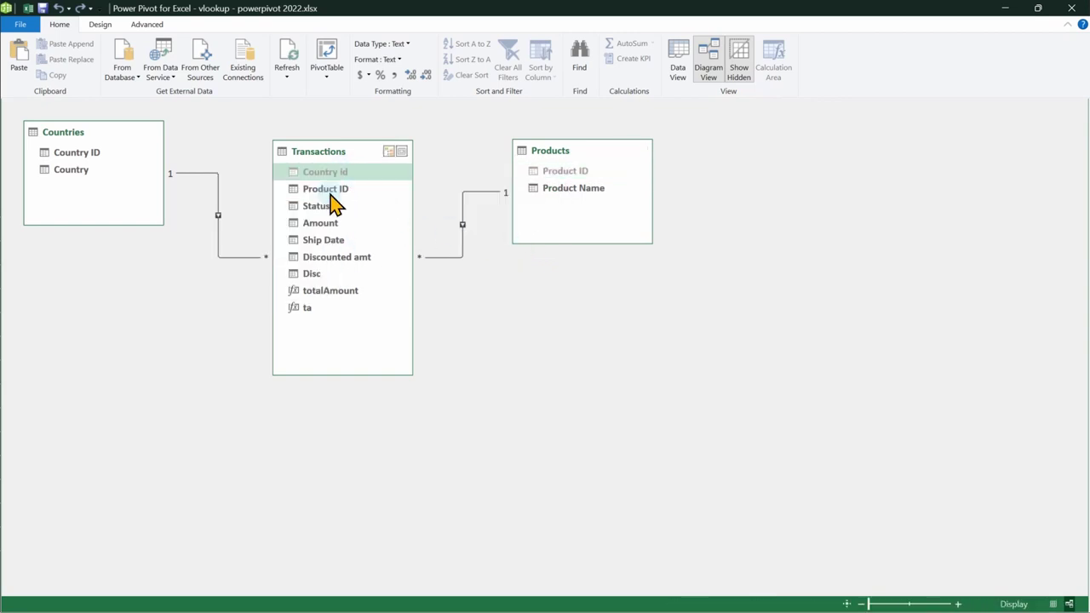
{"action": "right_click", "coordinate": [332, 193]}
{"action": "left_click", "coordinate": [286, 269]}
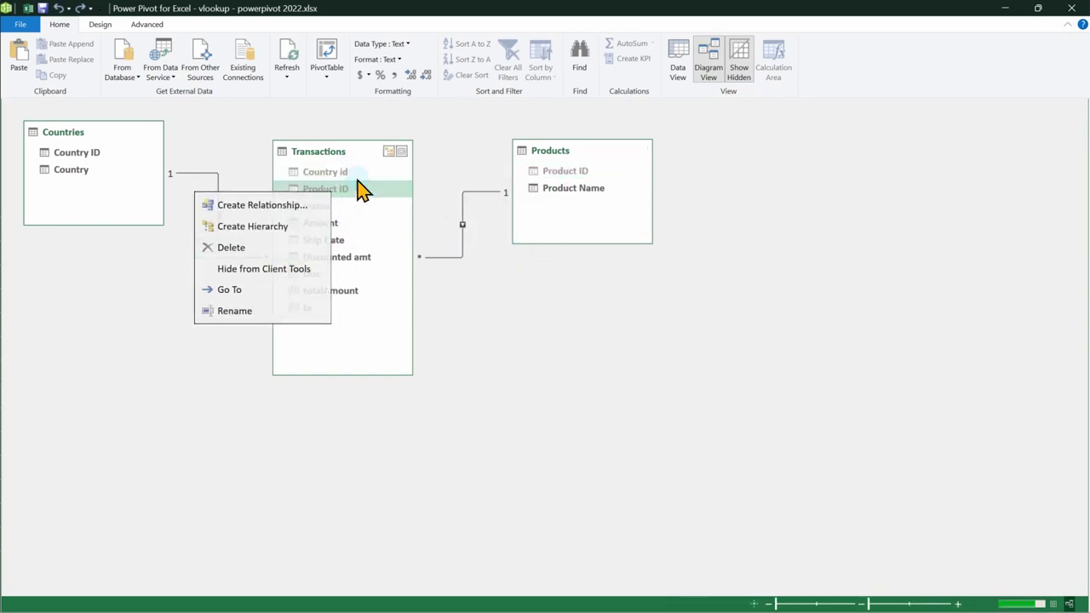
{"action": "left_click", "coordinate": [95, 156]}
{"action": "right_click", "coordinate": [99, 164]}
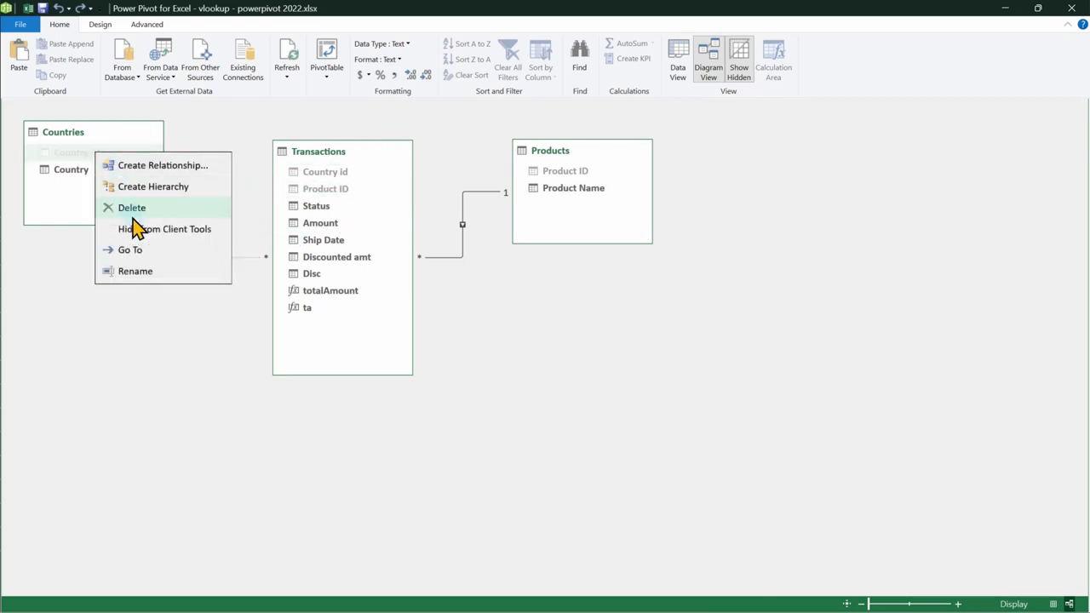
{"action": "left_click", "coordinate": [136, 229]}
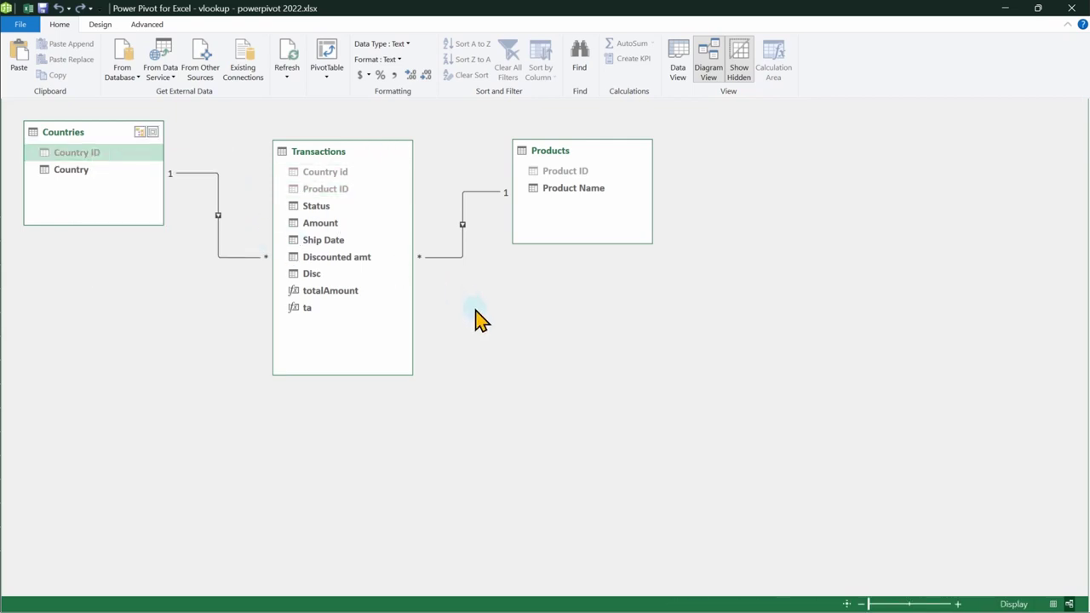
Close Power Pivot, add a blank Sheet3, and return to the Data sheet
{"action": "left_click", "coordinate": [1070, 8]}
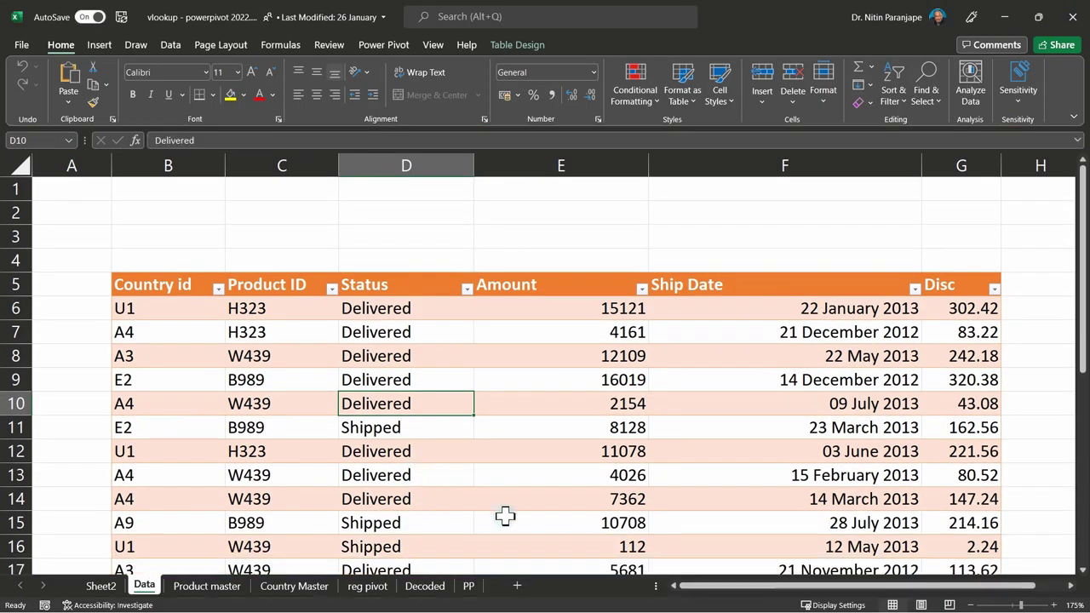
{"action": "left_click", "coordinate": [517, 585]}
{"action": "left_click", "coordinate": [206, 214]}
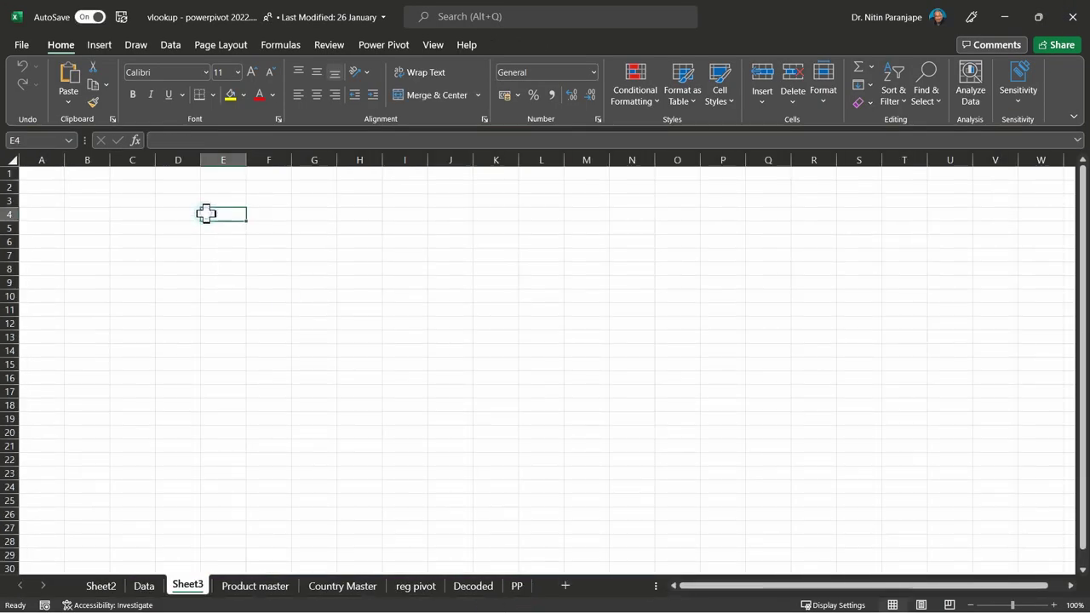
{"action": "left_click", "coordinate": [144, 586]}
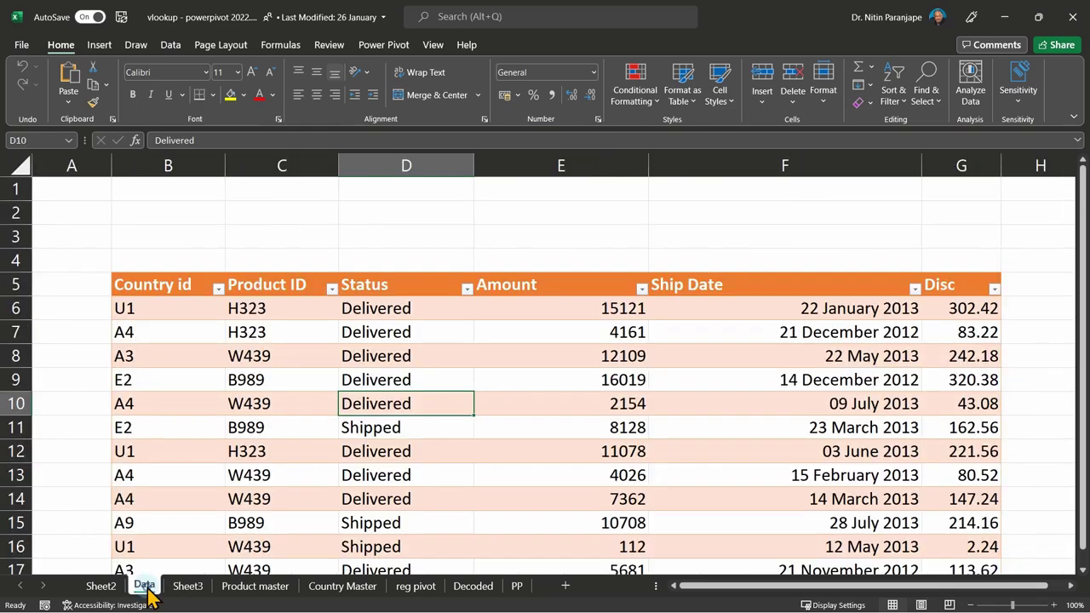
{"action": "left_click", "coordinate": [293, 393]}
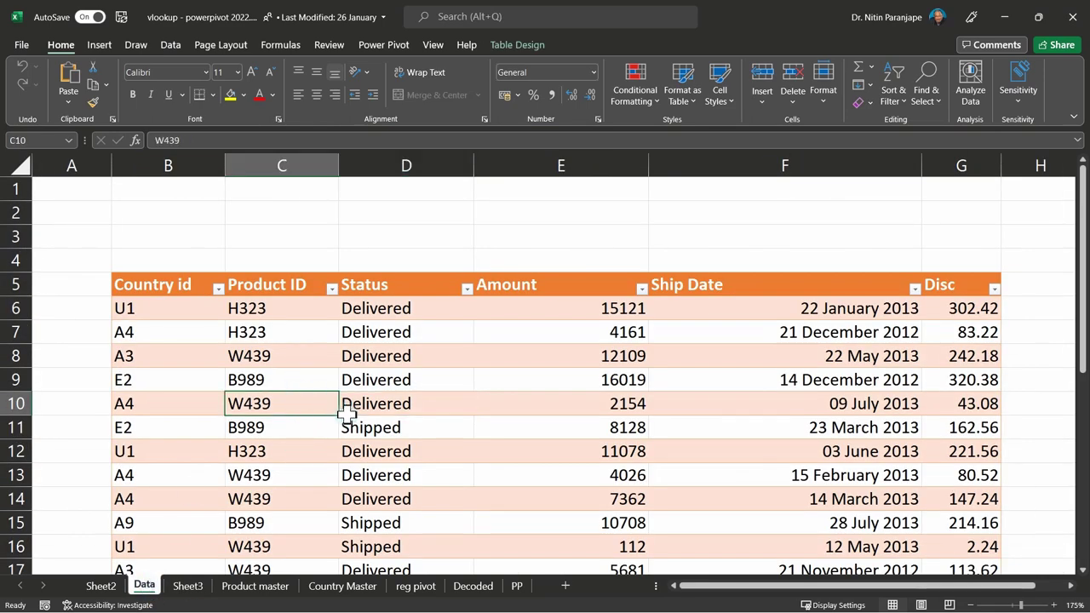
Add Sheet4 and insert an empty PivotTable from the Data Model at D5
{"action": "left_click", "coordinate": [99, 44]}
{"action": "left_click", "coordinate": [36, 103]}
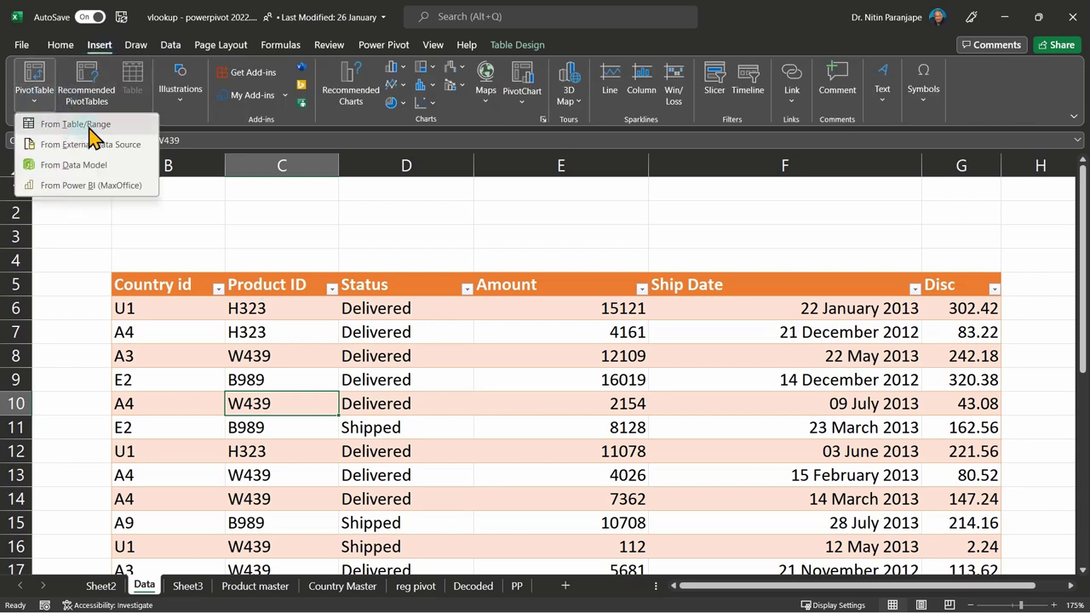
{"action": "left_click", "coordinate": [89, 124]}
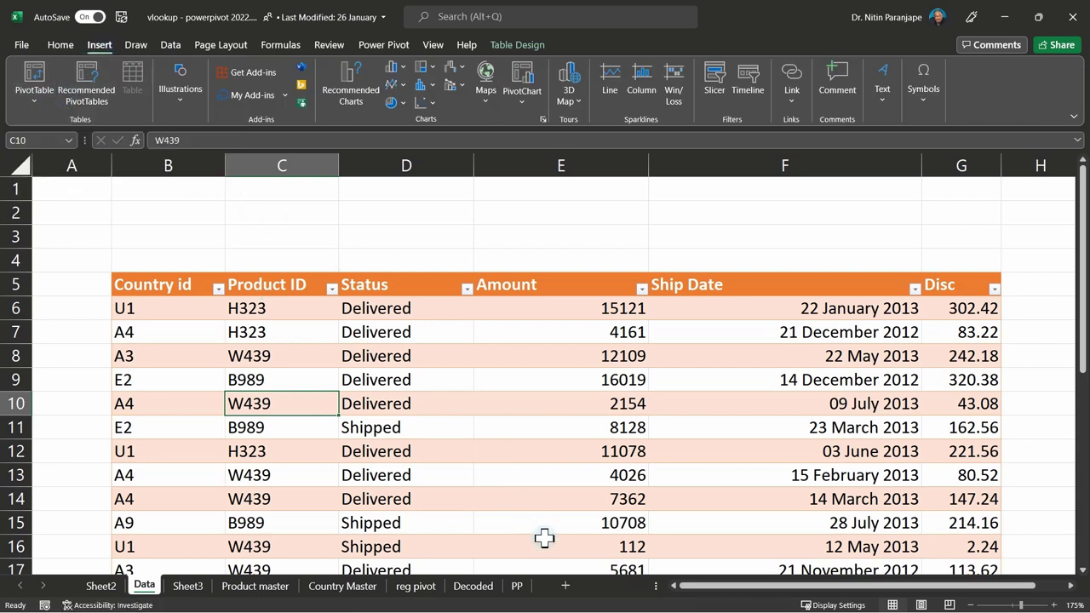
{"action": "left_click", "coordinate": [565, 586]}
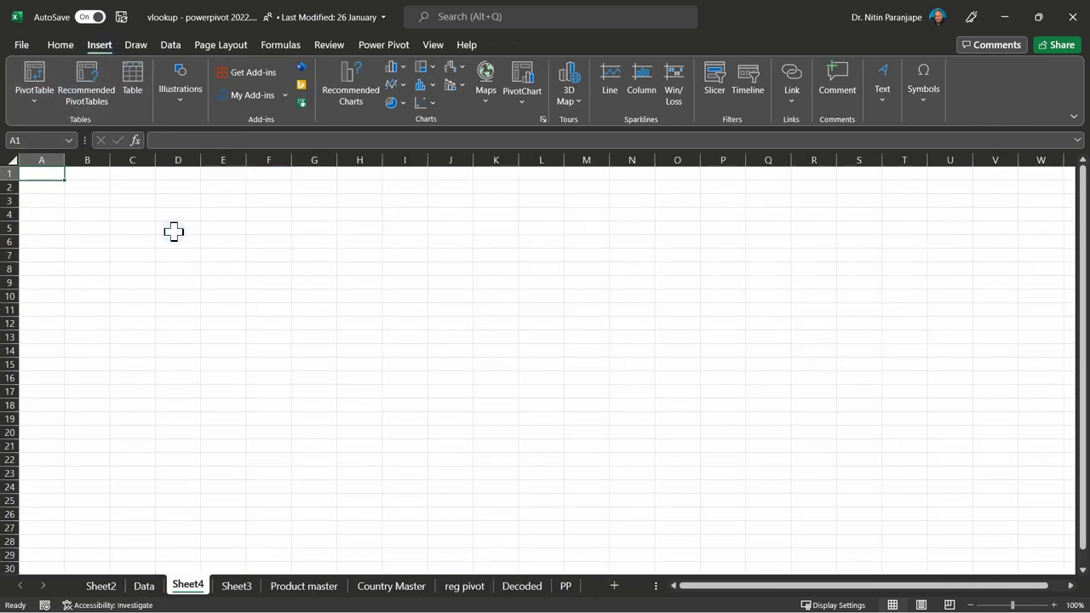
{"action": "left_click", "coordinate": [34, 101]}
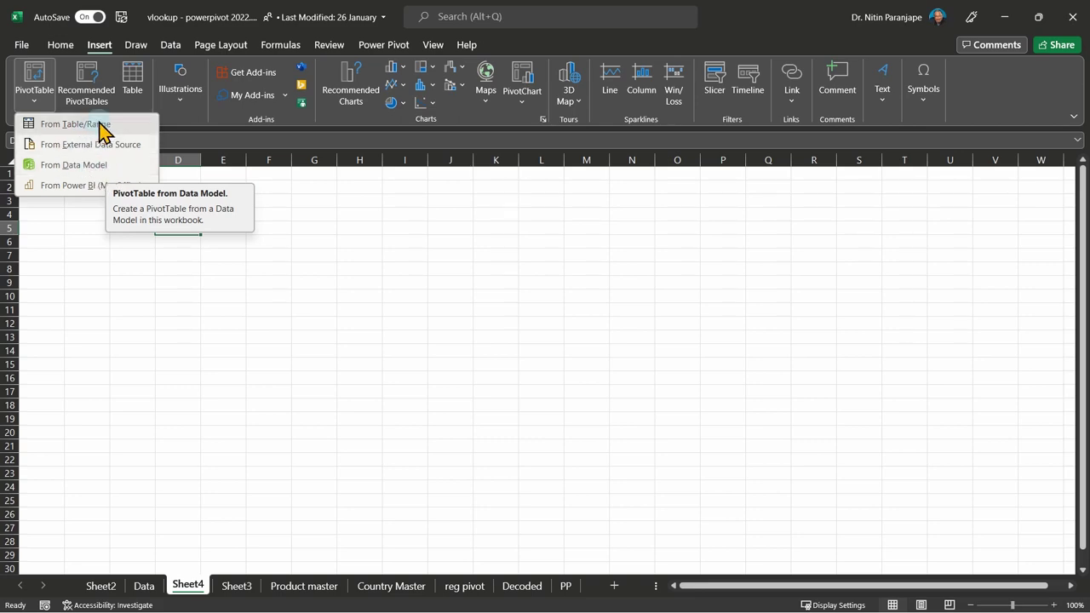
{"action": "left_click", "coordinate": [109, 166]}
{"action": "left_click", "coordinate": [245, 593]}
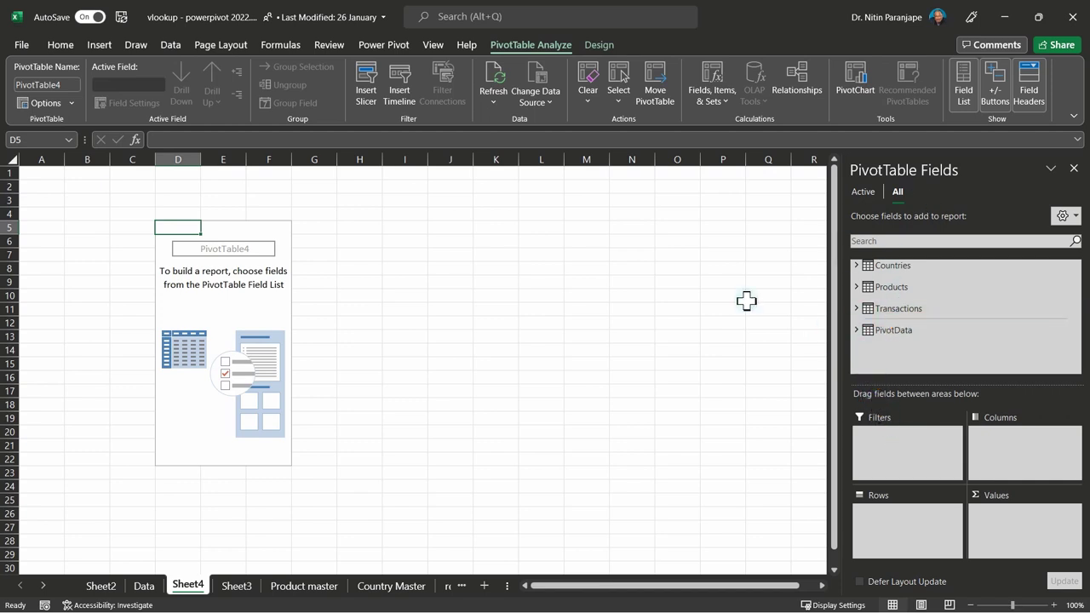
Lay out PivotTable4 with Country rows, Product Name columns and Sum of Amount values
{"action": "left_click", "coordinate": [857, 265]}
{"action": "left_click_drag", "start_coordinate": [901, 277], "coordinate": [910, 511]}
{"action": "left_click", "coordinate": [857, 301]}
{"action": "left_click_drag", "start_coordinate": [913, 313], "coordinate": [1013, 451]}
{"action": "left_click", "coordinate": [857, 337]}
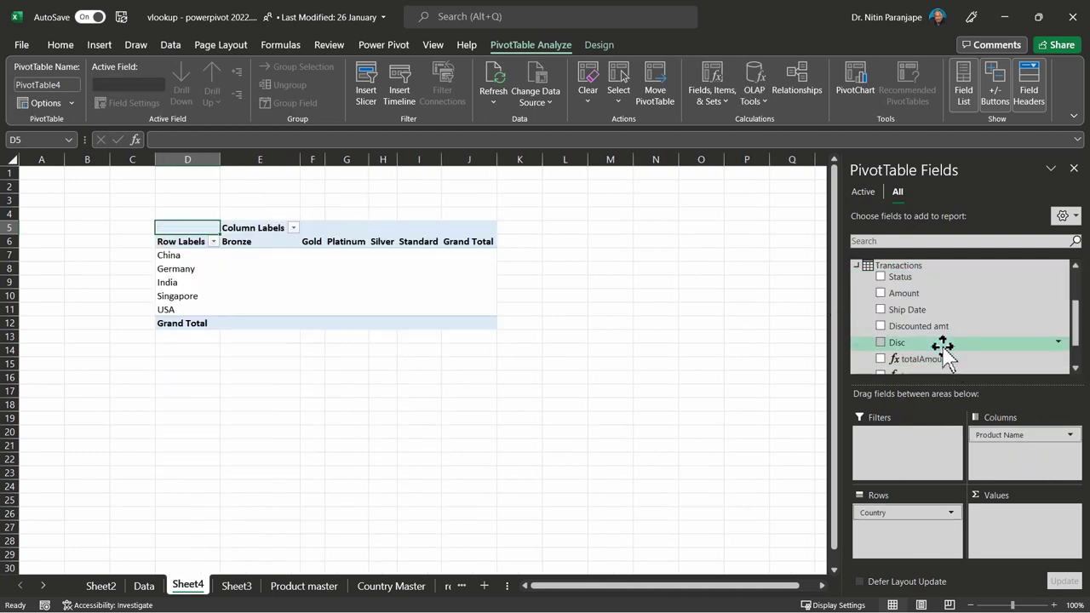
{"action": "left_click_drag", "start_coordinate": [916, 293], "coordinate": [1028, 515]}
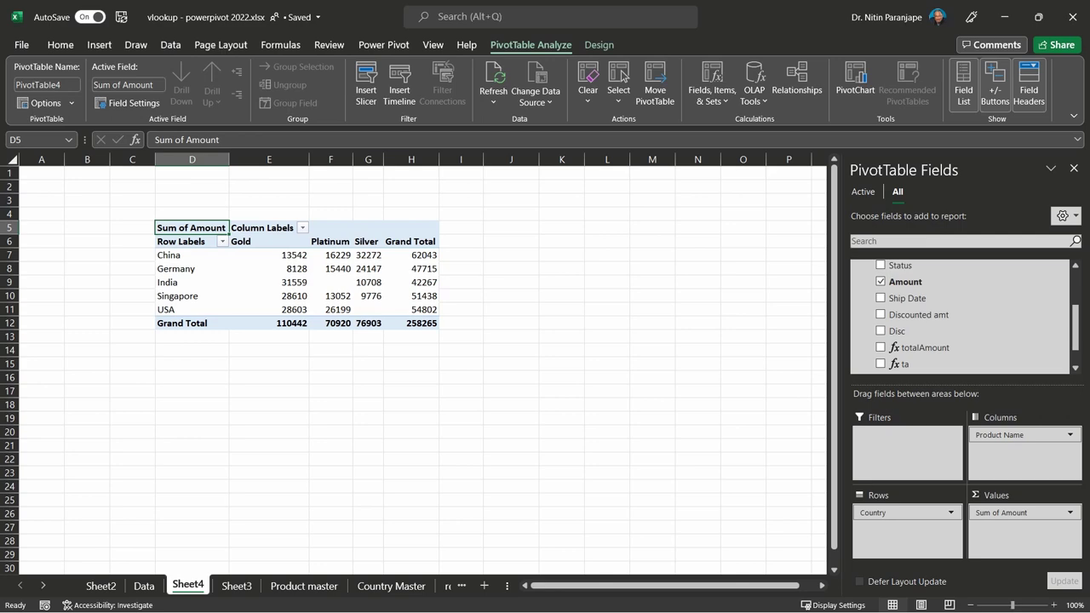
Switch from the csvfiles2022 File Explorer window to the Credit Card Transactions report in Power BI Desktop
{"action": "key", "text": "alt+Tab"}
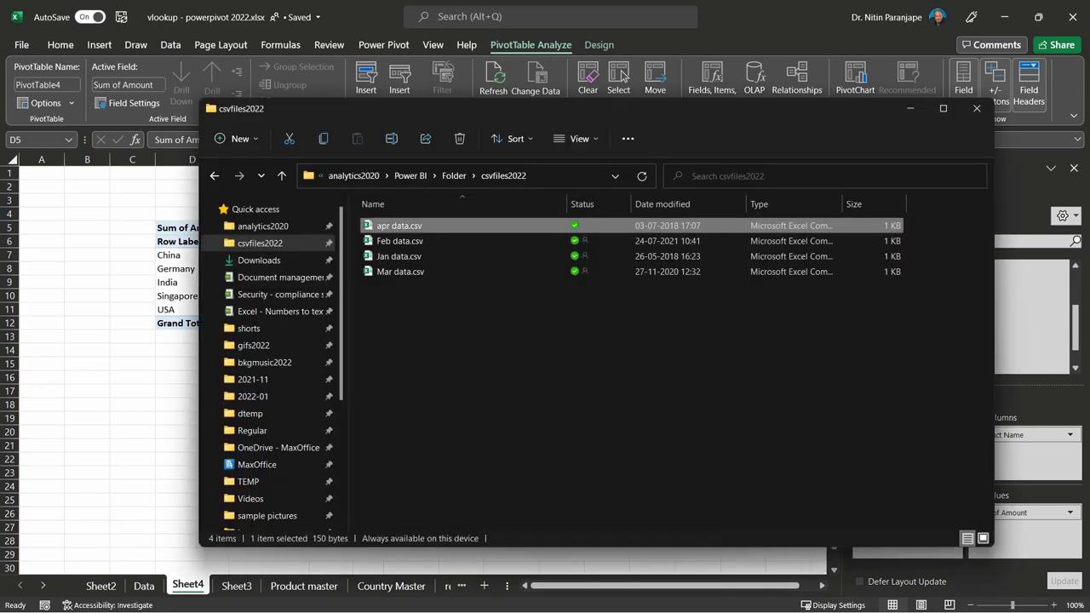
{"action": "key", "text": "alt+Tab"}
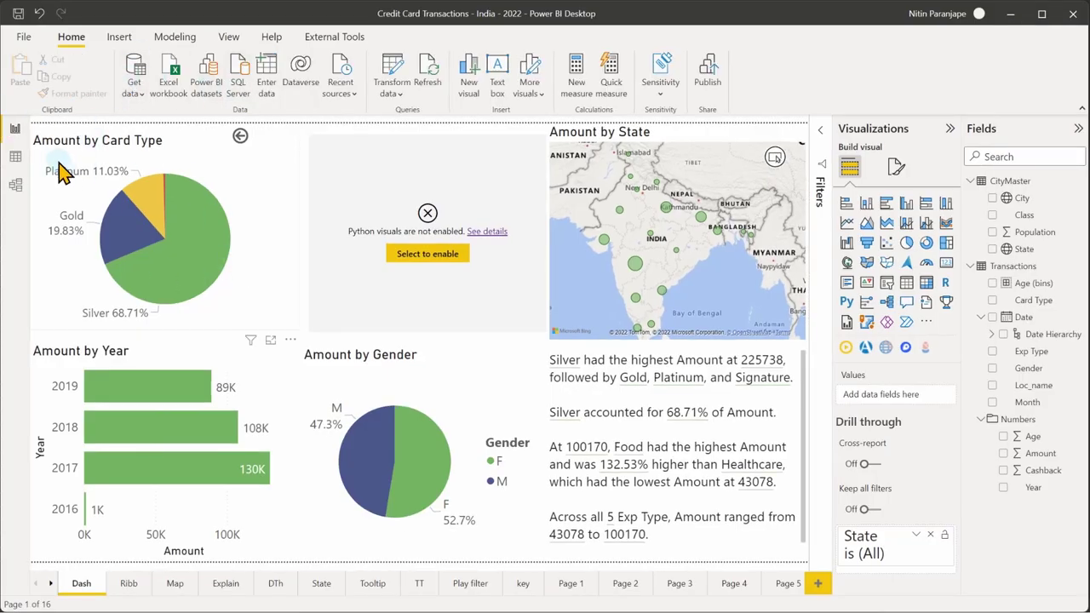
Check the Transactions rows in Data view, then switch to Model view showing CityMaster linked to Transactions
{"action": "left_click", "coordinate": [17, 158]}
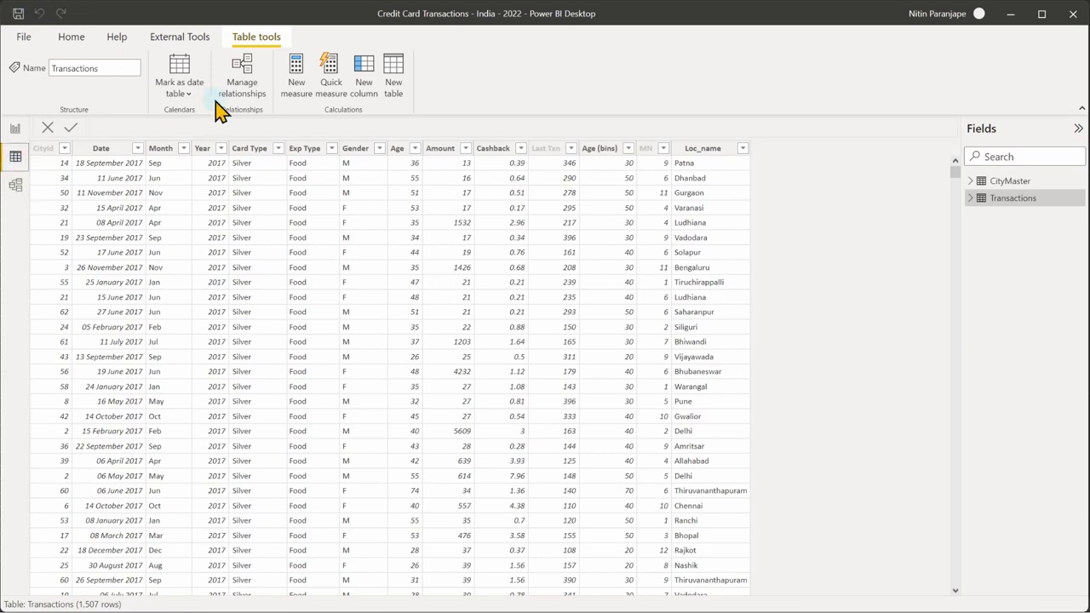
{"action": "left_click", "coordinate": [53, 41]}
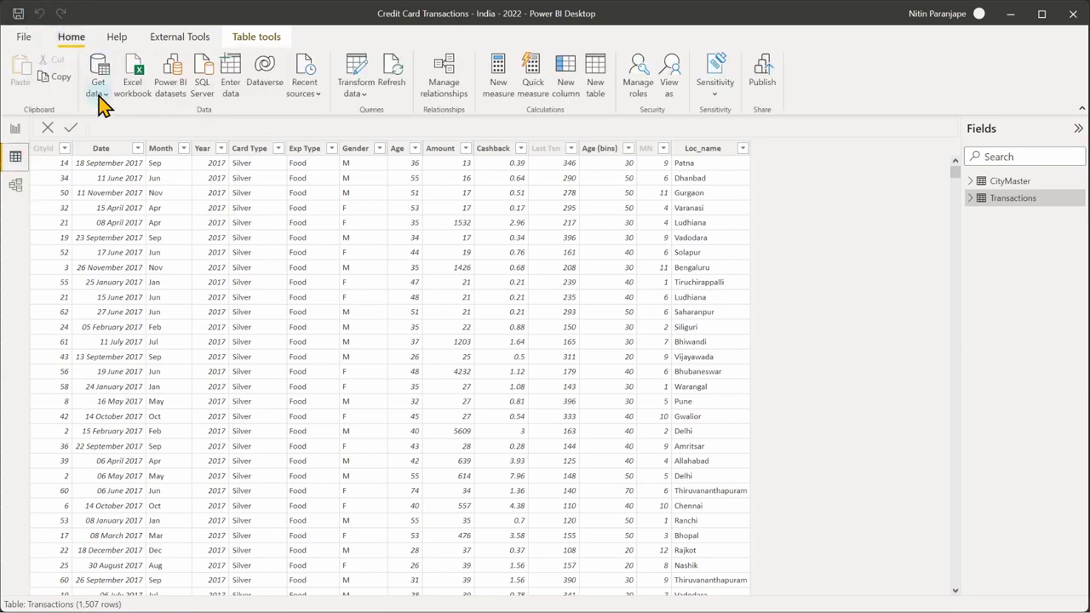
{"action": "left_click", "coordinate": [99, 94]}
{"action": "left_click", "coordinate": [100, 98]}
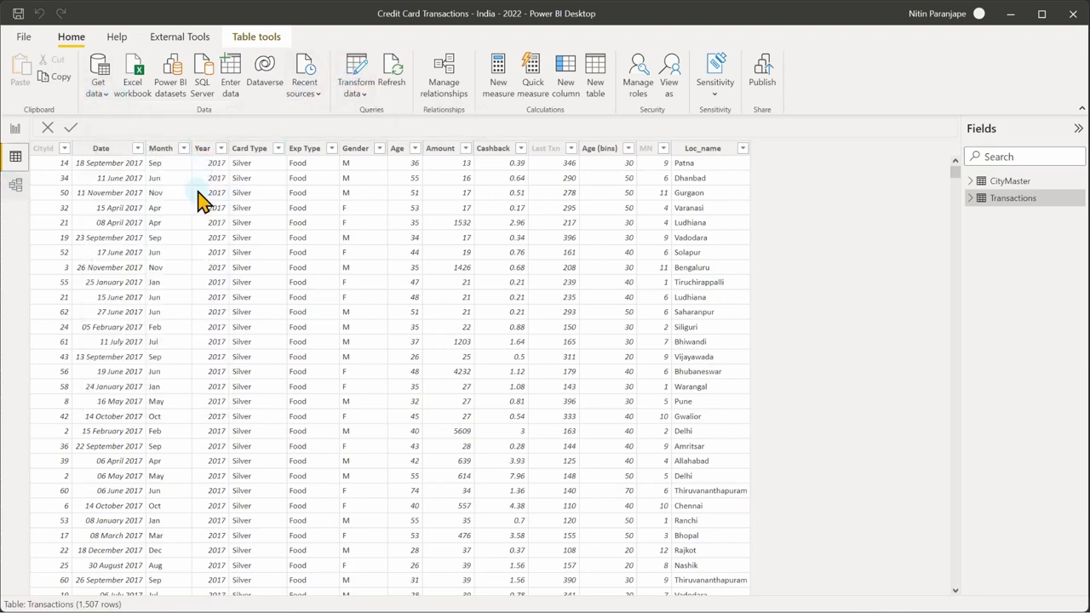
{"action": "left_click", "coordinate": [14, 189]}
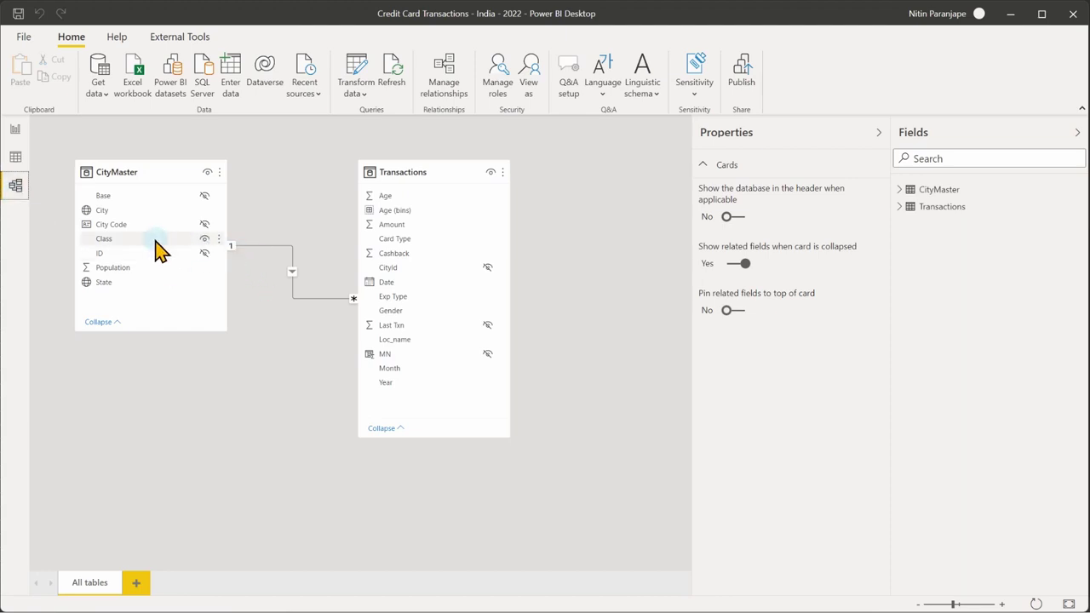
Select the ID–CityId relationship, zoom in, collapse the Properties and Fields panes, and select Amount
{"action": "left_click", "coordinate": [250, 247]}
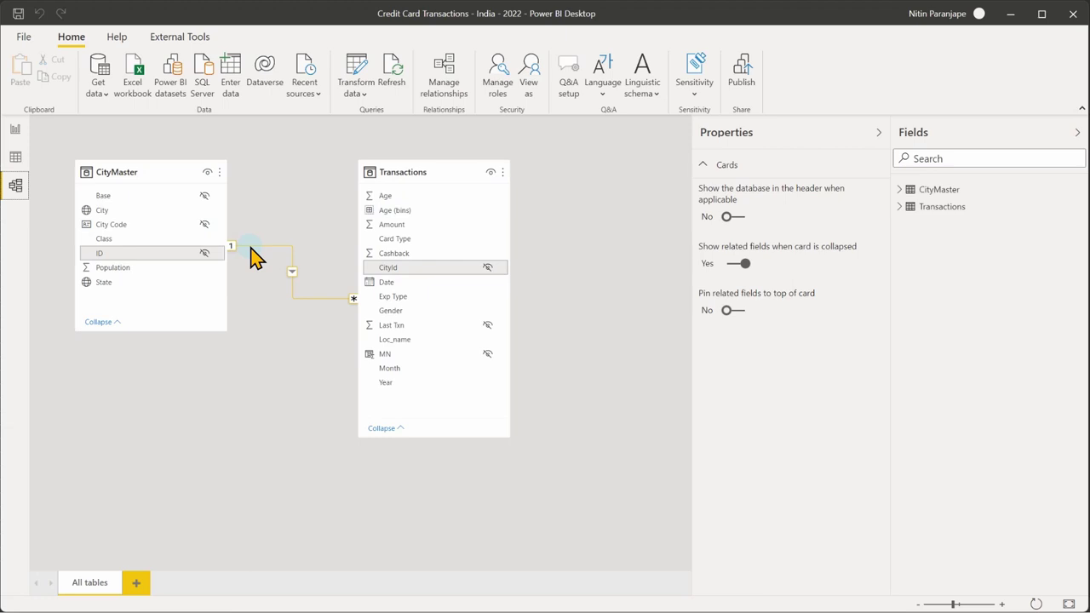
{"action": "scroll", "coordinate": [254, 255], "scroll_direction": "up", "scroll_amount": 3}
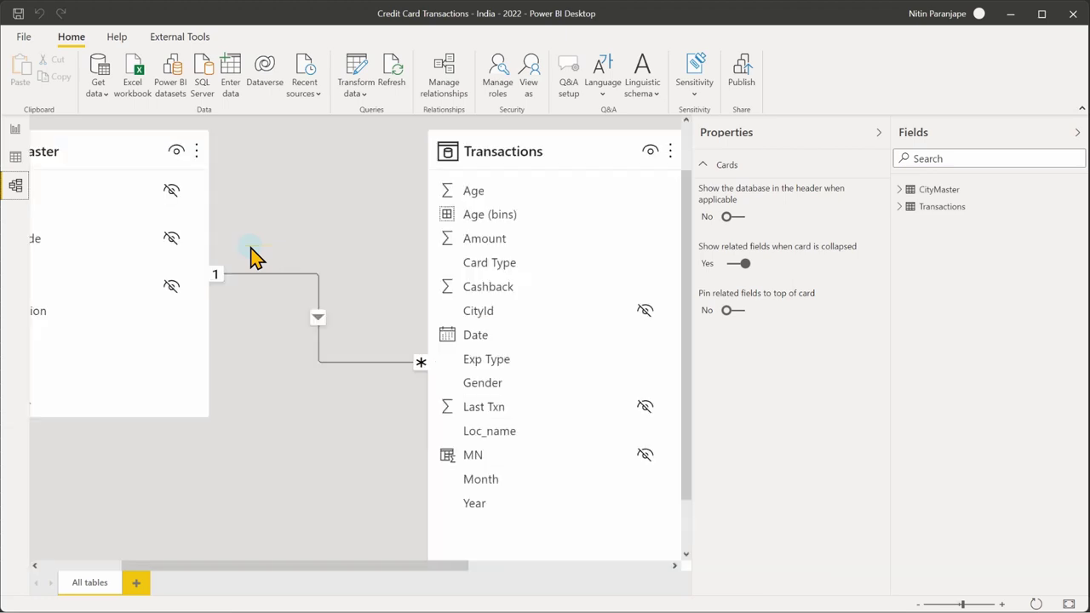
{"action": "left_click", "coordinate": [881, 133]}
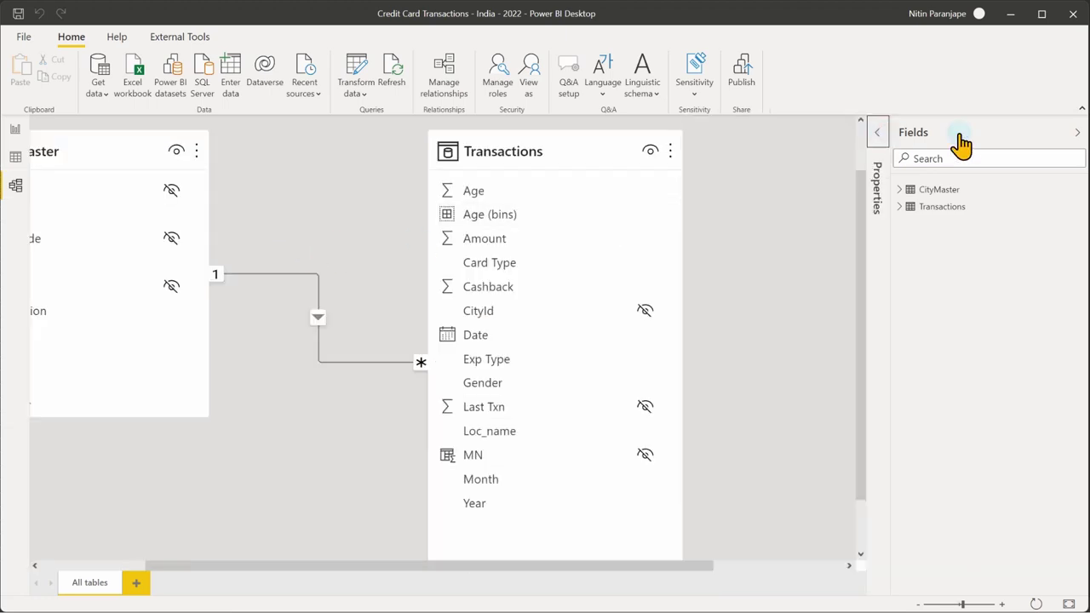
{"action": "left_click", "coordinate": [1077, 134]}
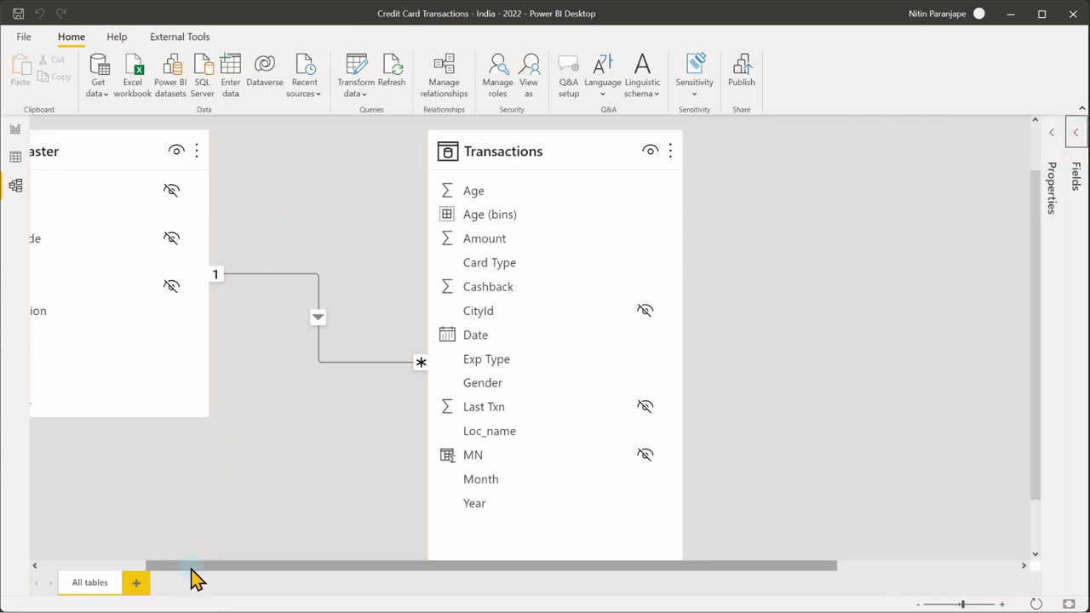
{"action": "left_click_drag", "start_coordinate": [193, 566], "coordinate": [100, 567]}
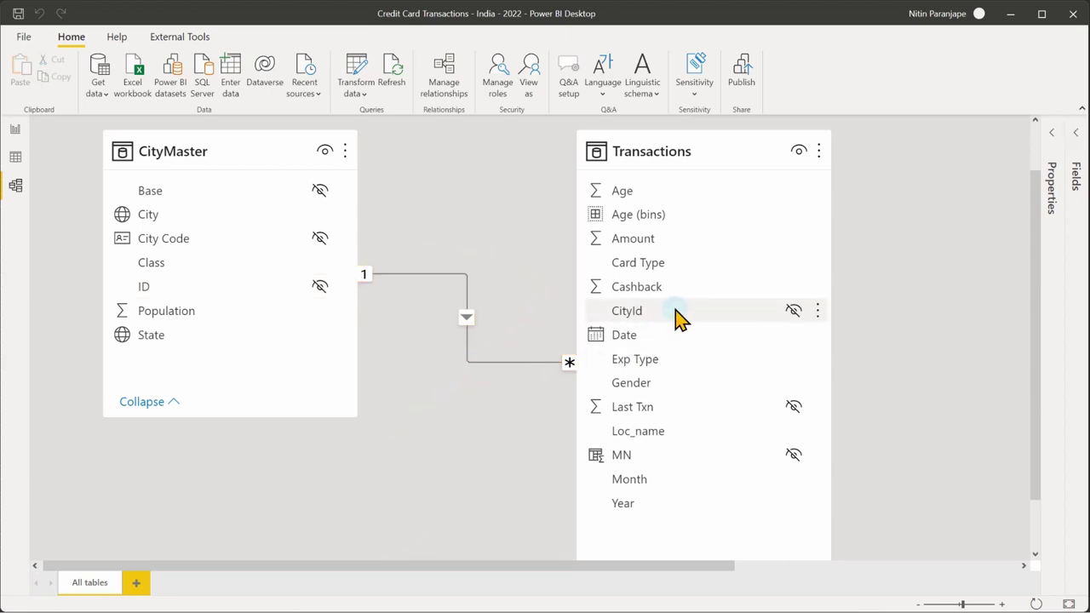
{"action": "left_click", "coordinate": [676, 242]}
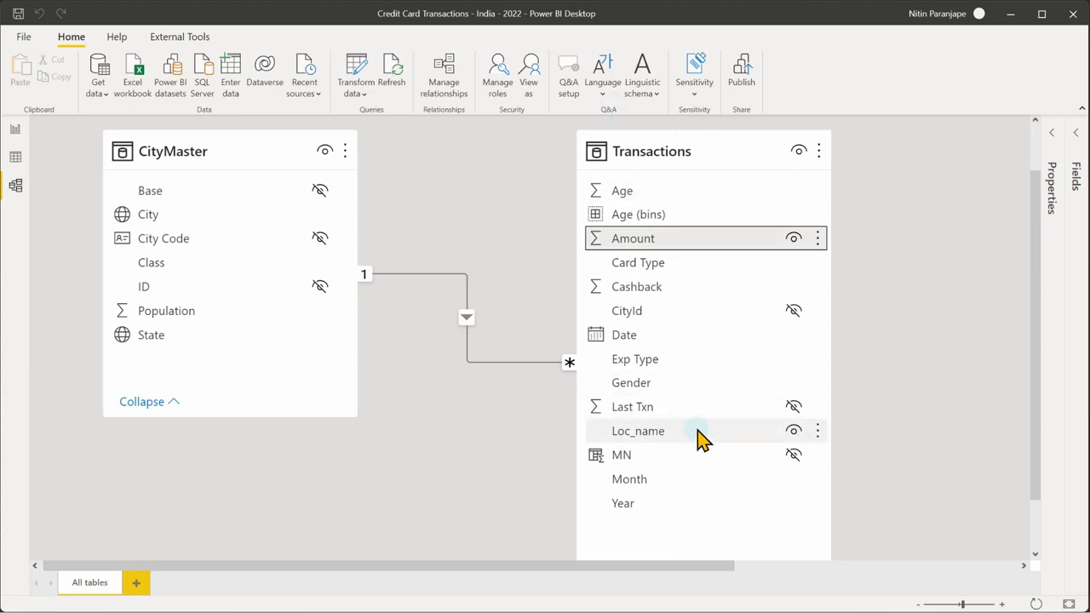
Check the Amount field's synonyms in the Properties pane, then minimize Power BI Desktop back to Excel
{"action": "left_click", "coordinate": [1053, 136]}
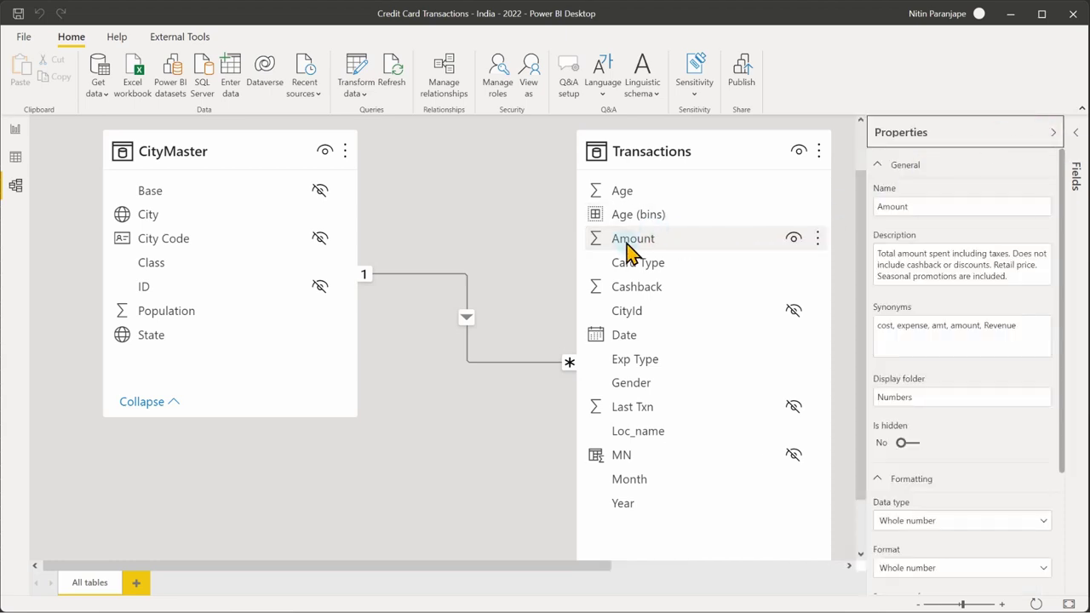
{"action": "left_click", "coordinate": [1030, 330]}
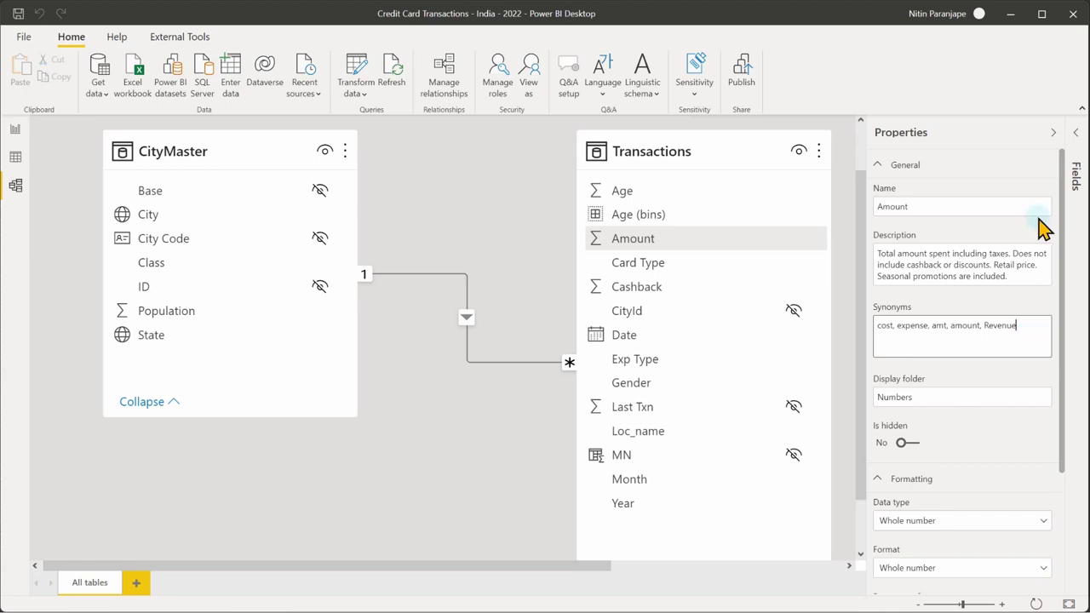
{"action": "left_click", "coordinate": [486, 445]}
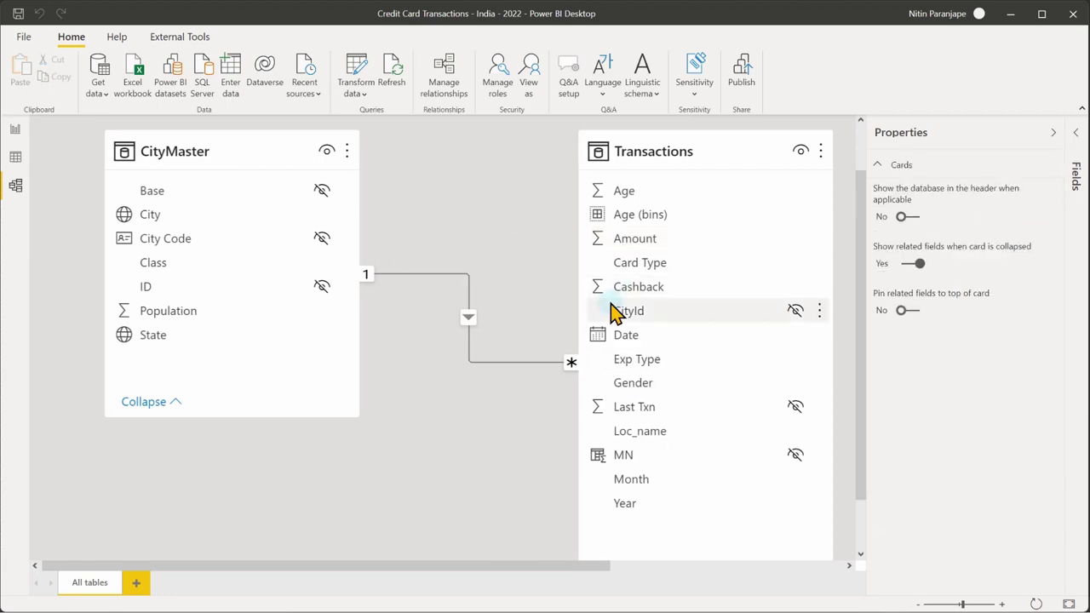
{"action": "left_click", "coordinate": [1009, 15]}
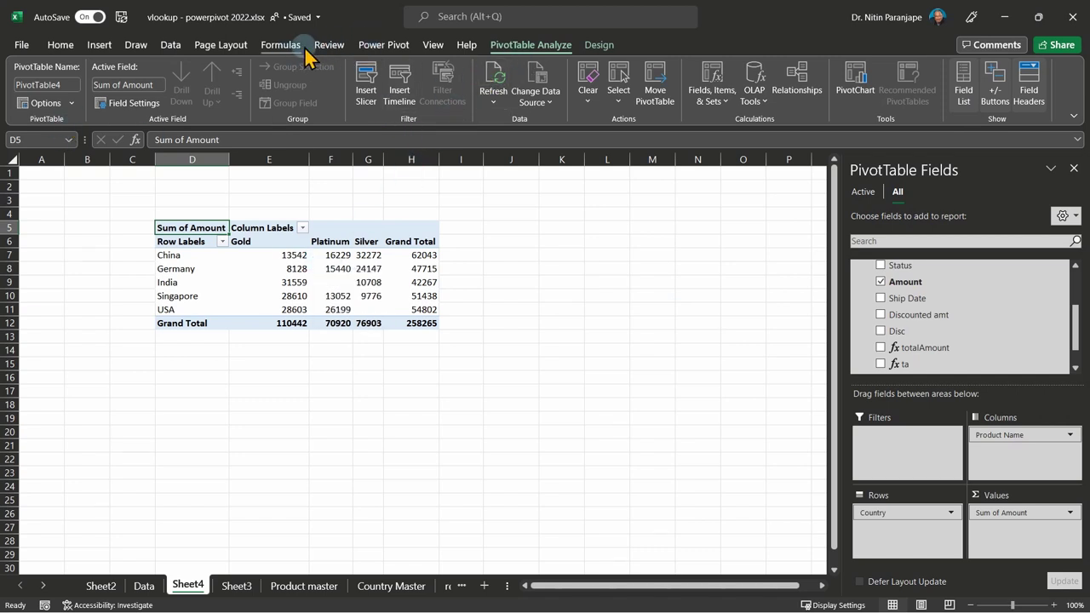
Open the Power Pivot data model, view the Transactions, Products and Countries tables, then close it
{"action": "left_click", "coordinate": [403, 50]}
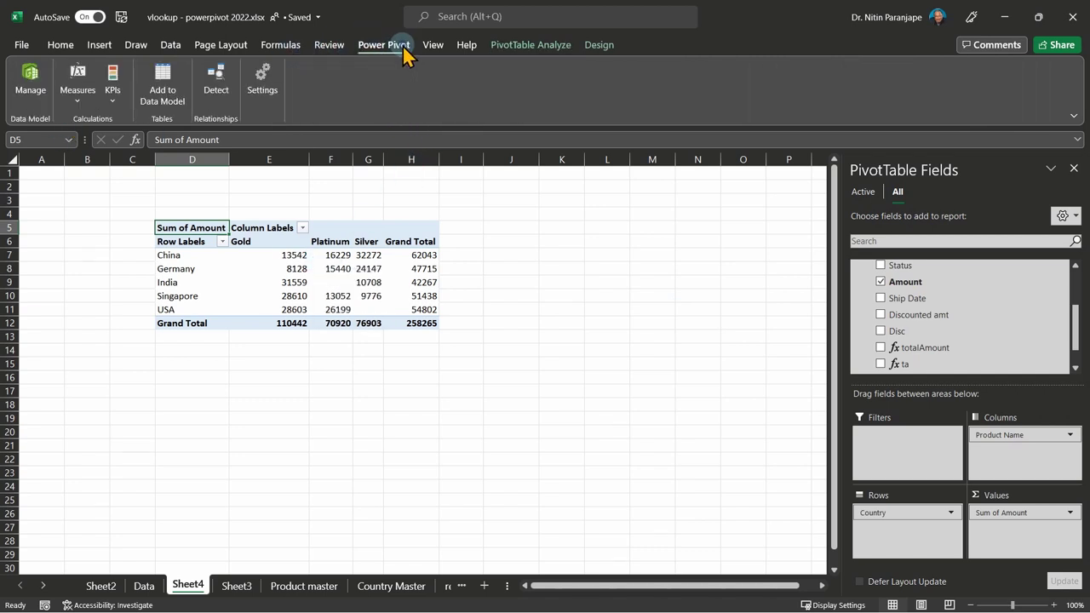
{"action": "left_click", "coordinate": [30, 83]}
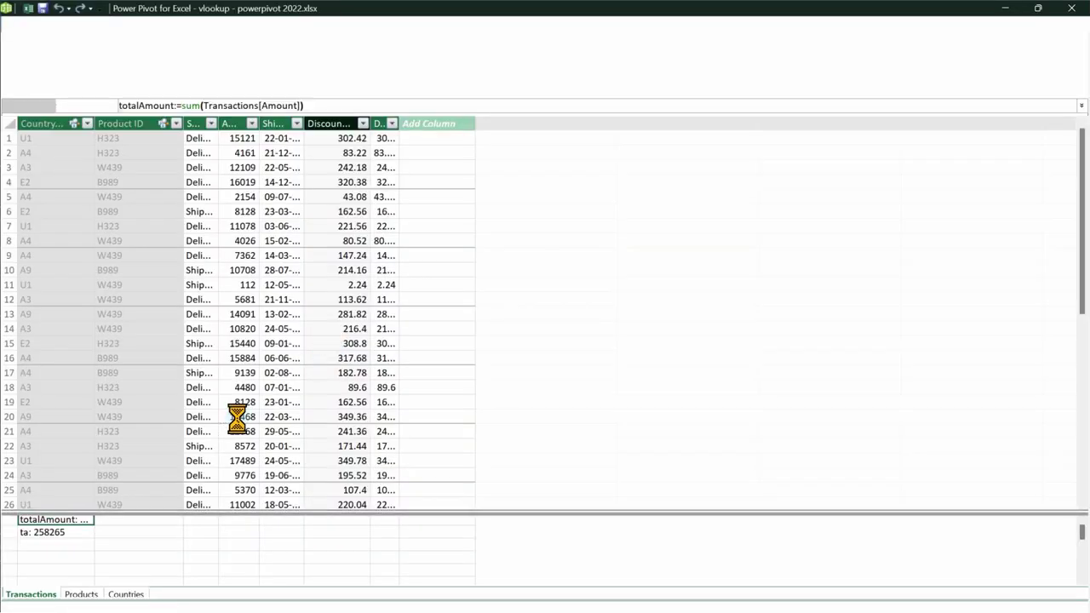
{"action": "left_click", "coordinate": [32, 593]}
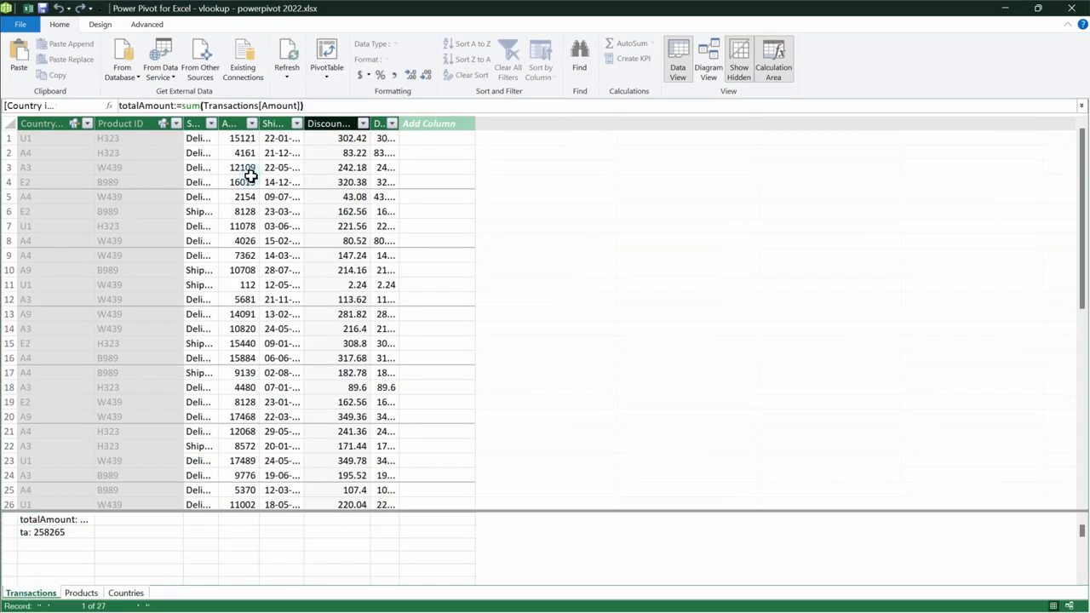
{"action": "left_click", "coordinate": [81, 593]}
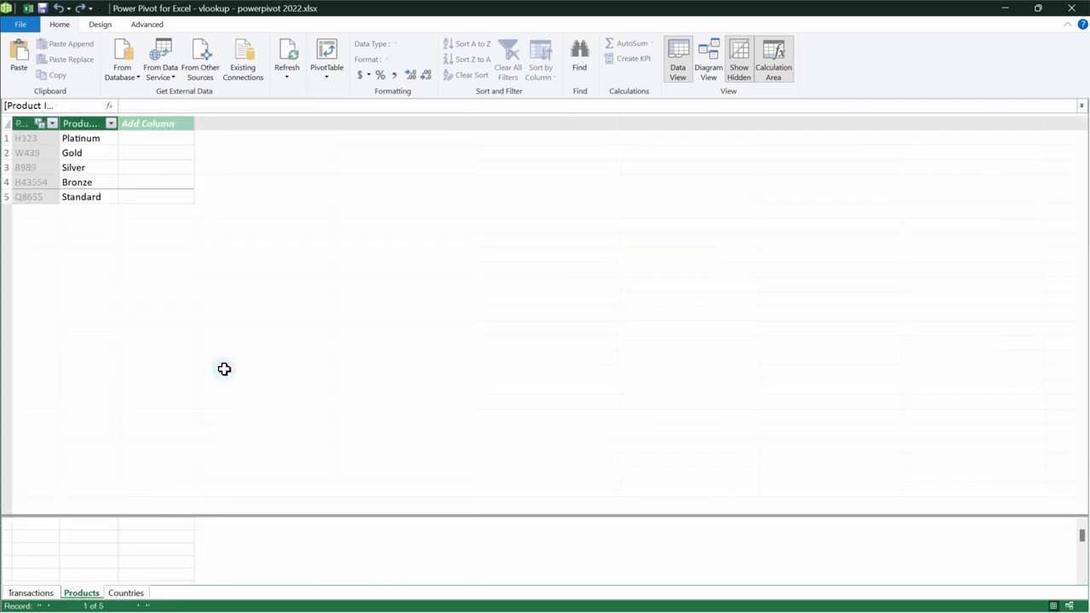
{"action": "left_click", "coordinate": [138, 596]}
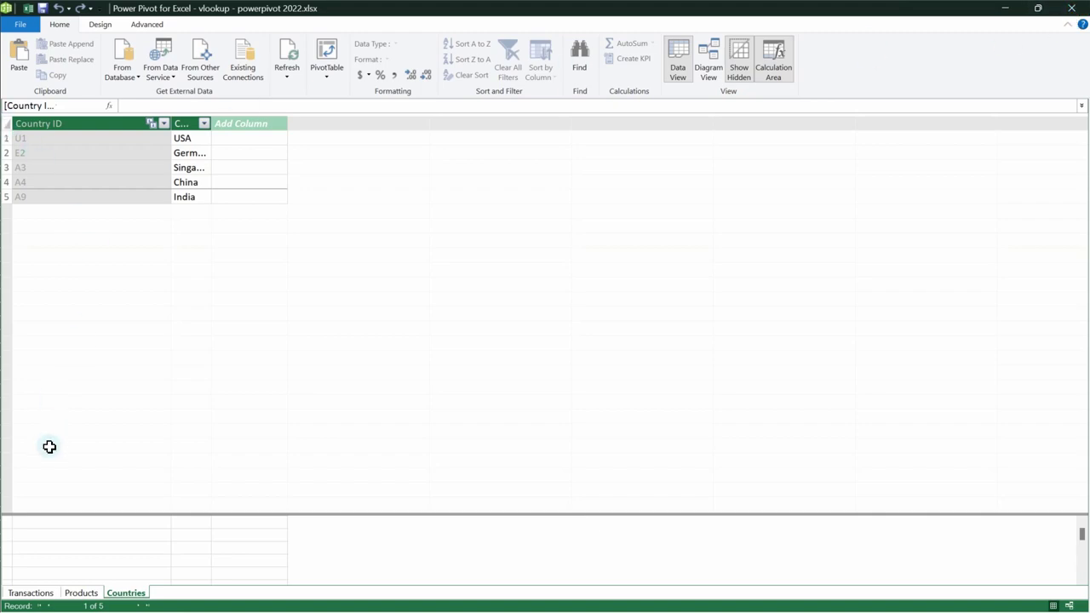
{"action": "left_click", "coordinate": [1081, 11]}
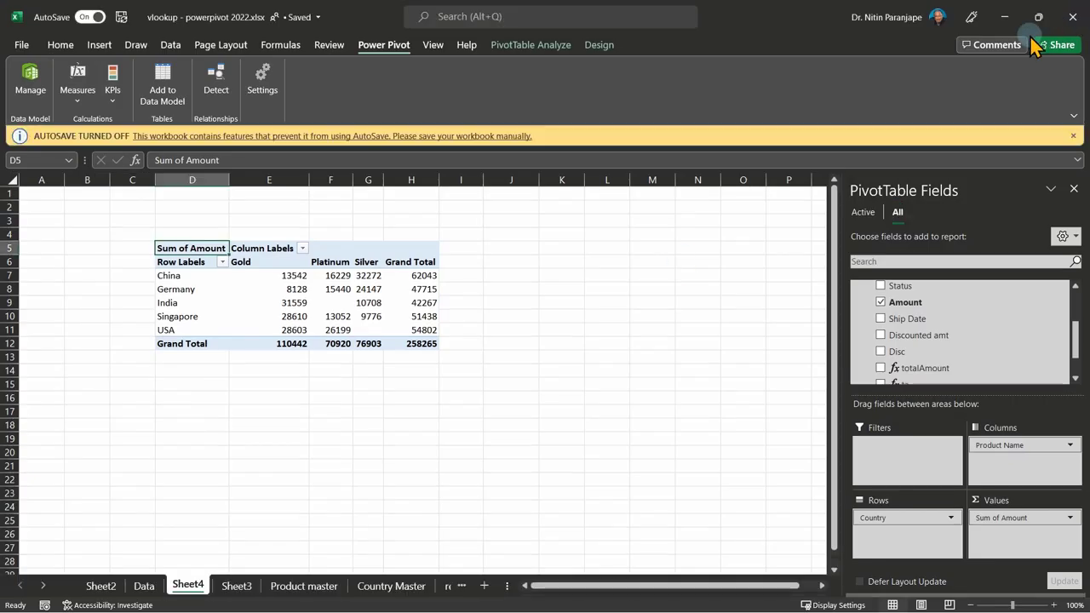
Dismiss the AutoSave warning and narrow column E of the PivotTable
{"action": "left_click", "coordinate": [469, 401]}
{"action": "left_click", "coordinate": [298, 277]}
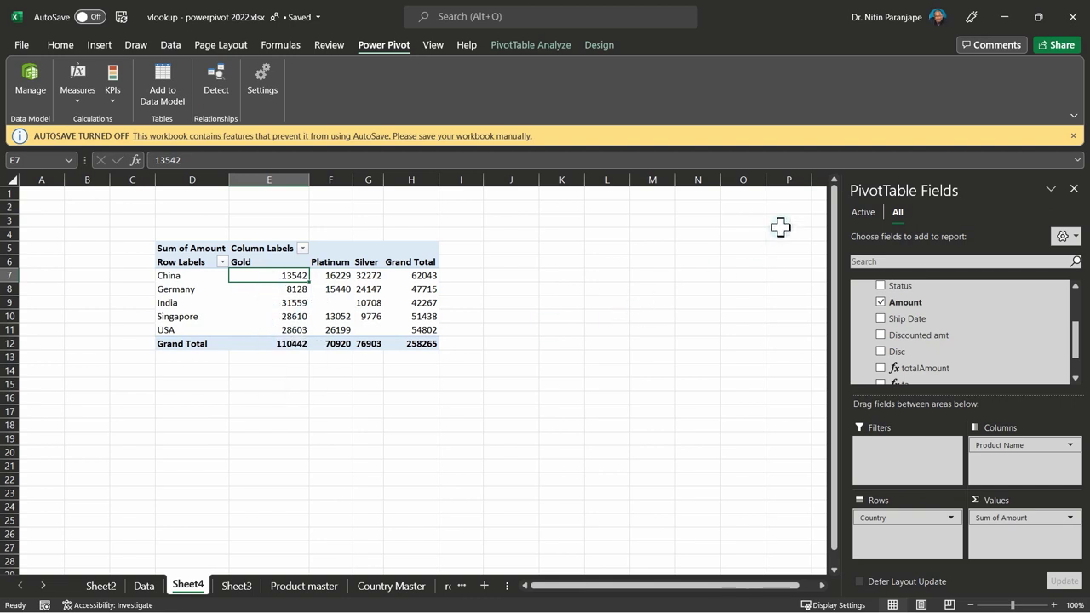
{"action": "left_click", "coordinate": [1072, 135]}
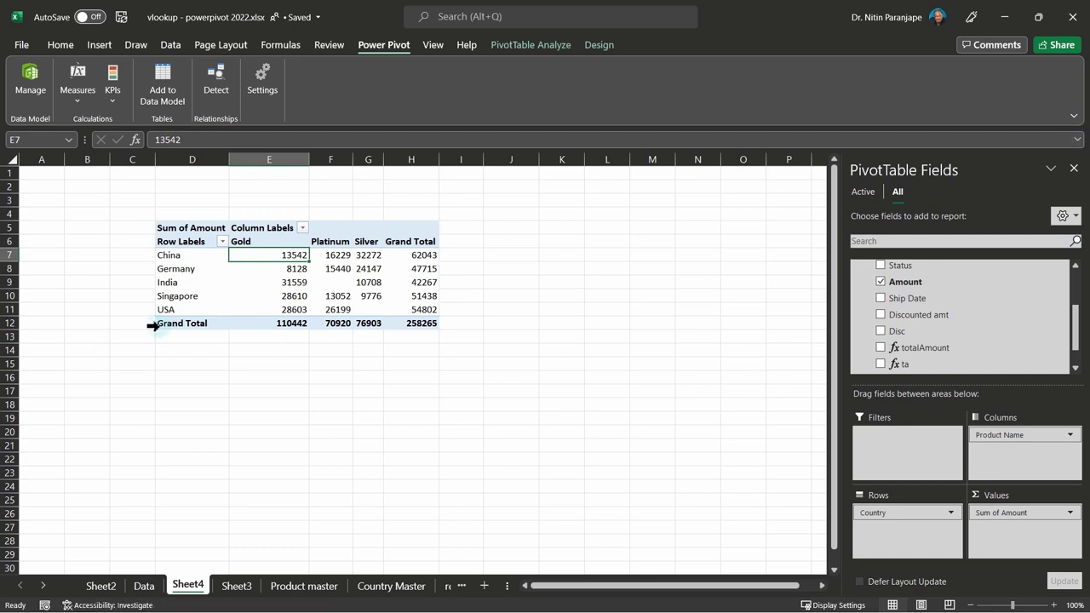
{"action": "left_click", "coordinate": [318, 281]}
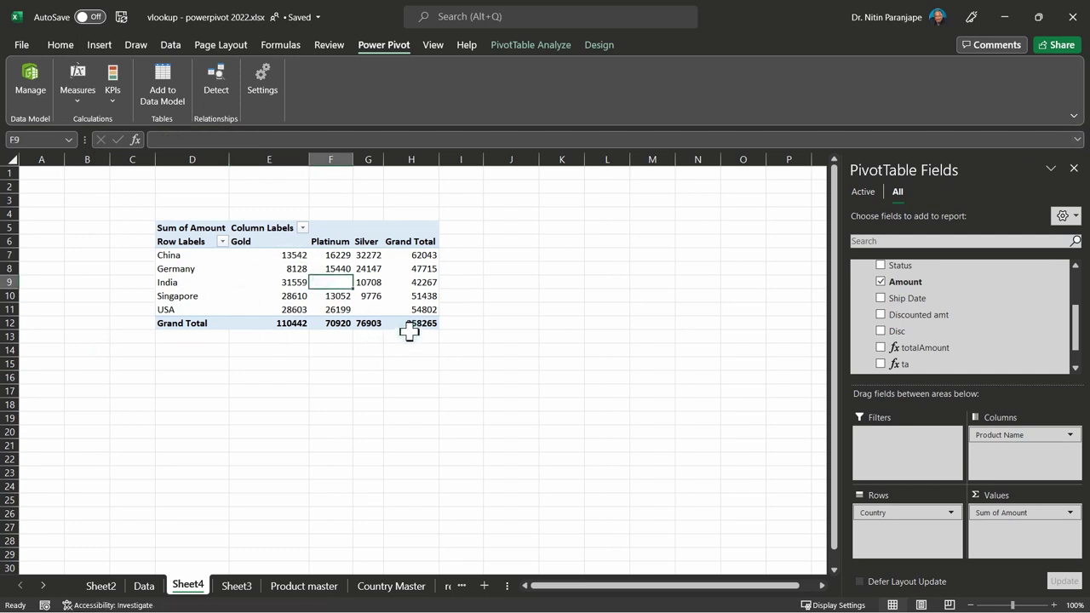
{"action": "left_click_drag", "start_coordinate": [309, 162], "coordinate": [284, 163]}
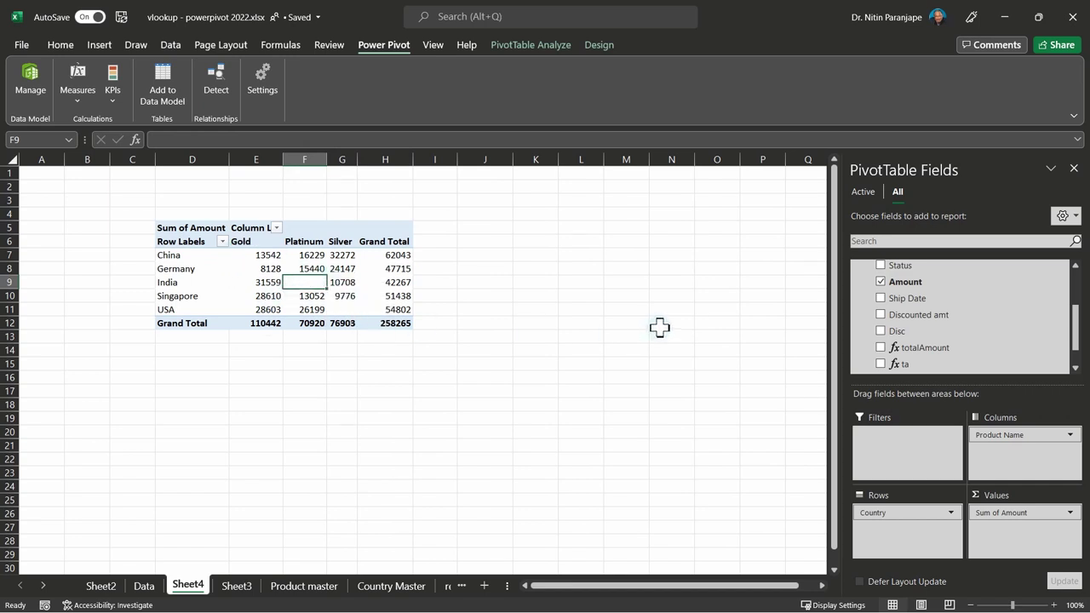
Try dragging India's Silver value in G9 out of the PivotTable and acknowledge the error
{"action": "left_click", "coordinate": [394, 282]}
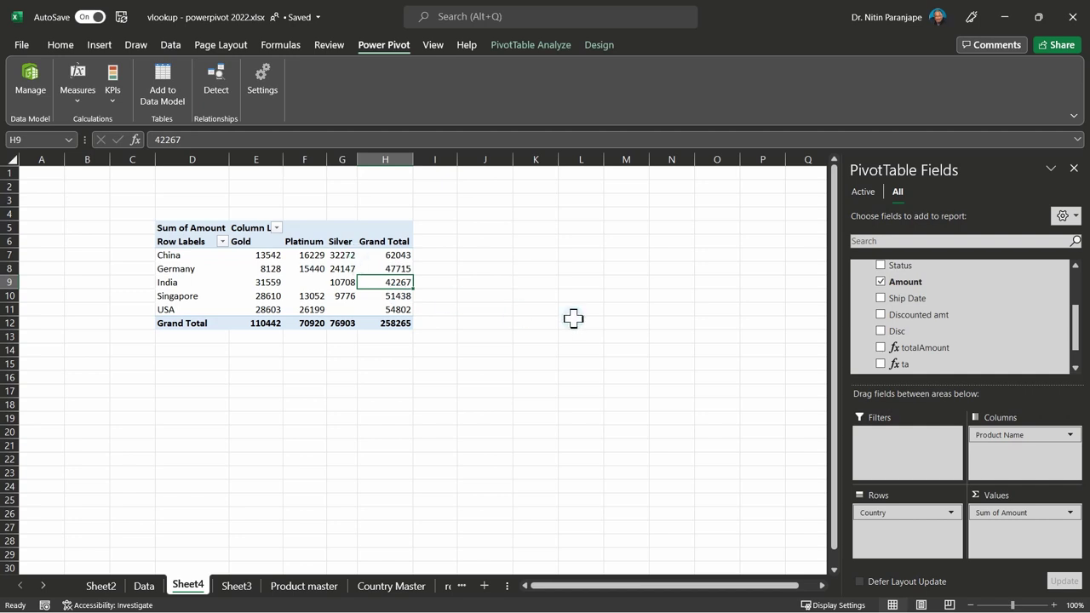
{"action": "left_click", "coordinate": [341, 284]}
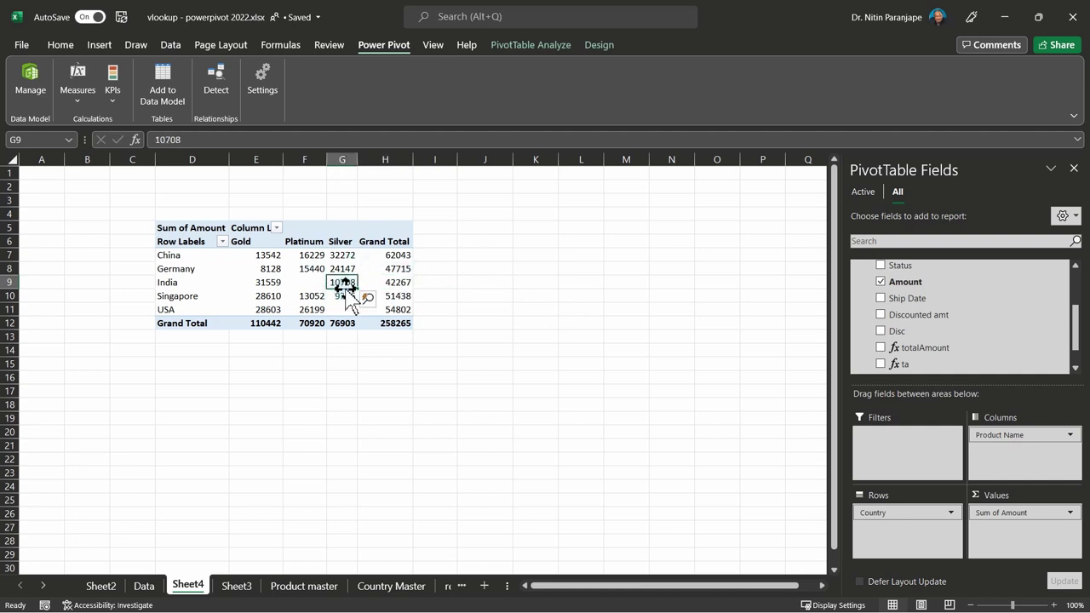
{"action": "left_click_drag", "start_coordinate": [346, 291], "coordinate": [643, 313]}
{"action": "left_click", "coordinate": [549, 355]}
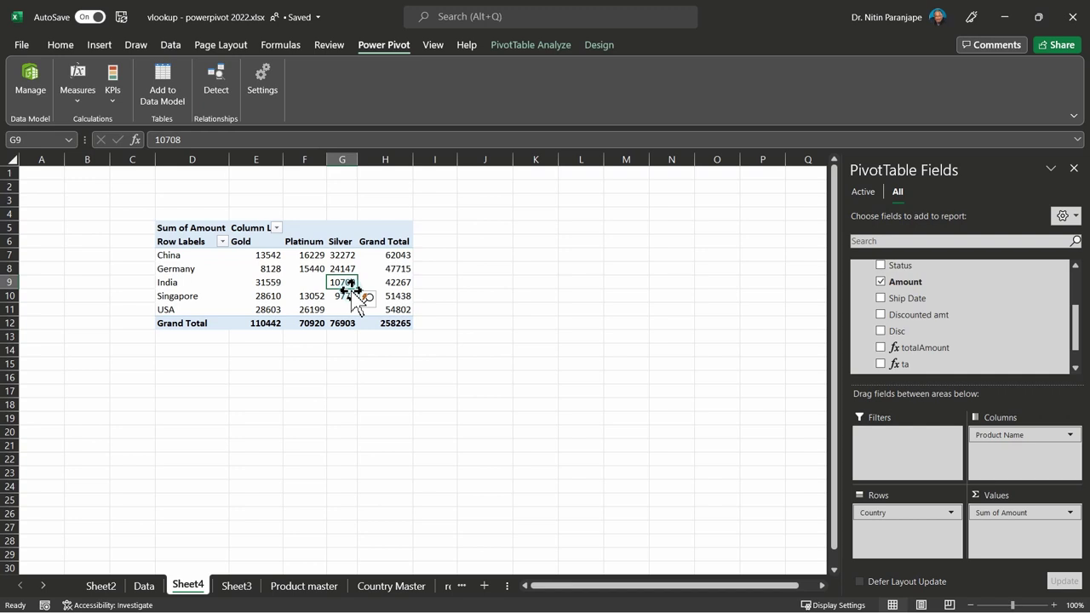
{"action": "left_click", "coordinate": [313, 268]}
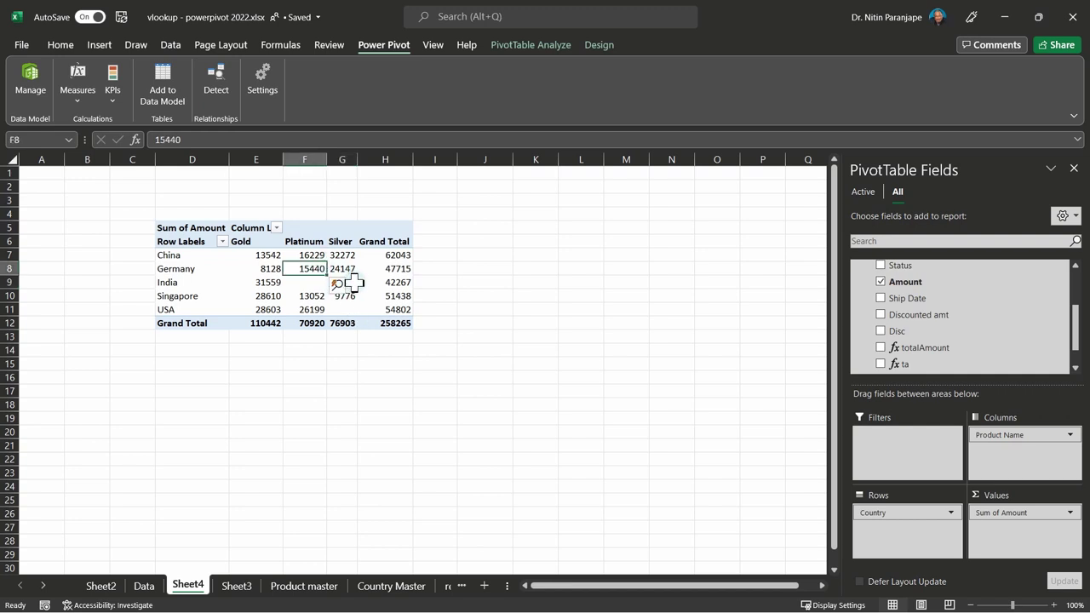
Copy the whole PivotTable and paste the duplicate at cell D19
{"action": "key", "text": "ctrl+a"}
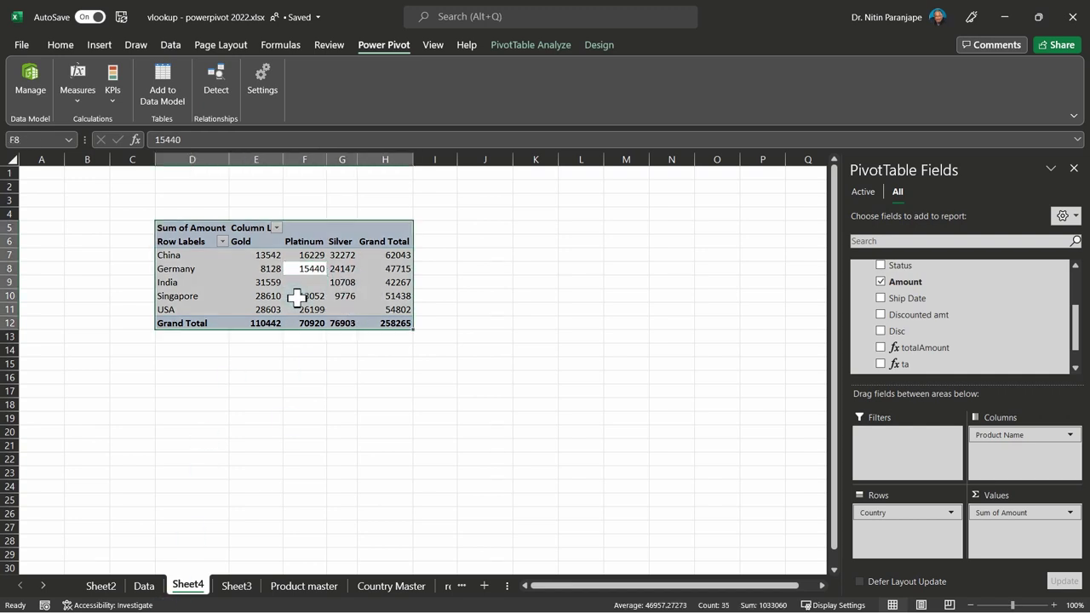
{"action": "key", "text": "ctrl+c"}
{"action": "left_click", "coordinate": [199, 418]}
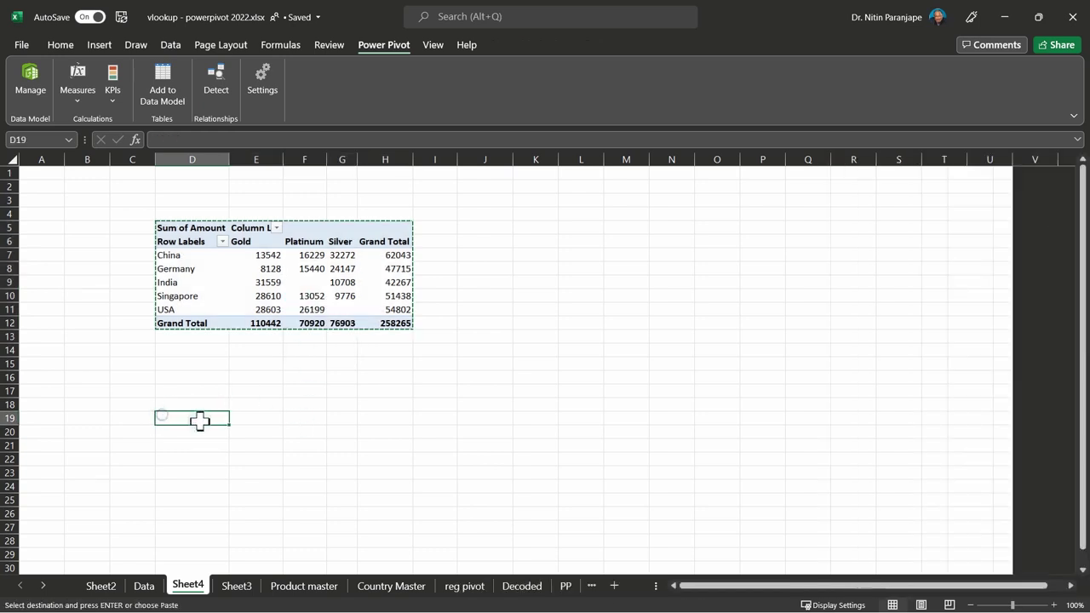
{"action": "key", "text": "Return"}
Compare Germany's Silver value in the original PivotTable with the copy's G22
{"action": "left_click", "coordinate": [315, 448]}
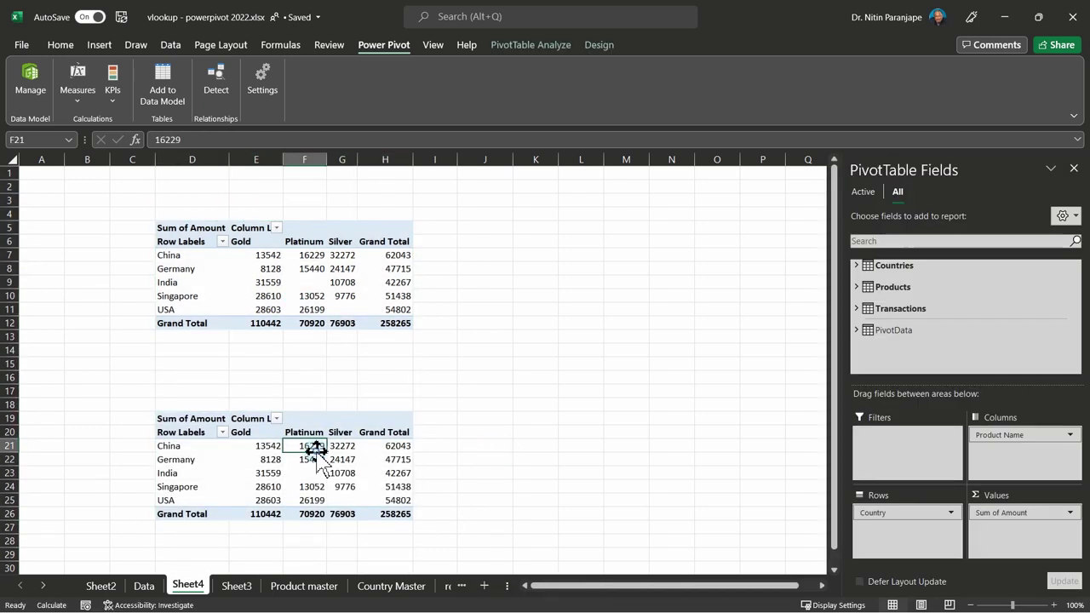
{"action": "scroll", "coordinate": [462, 454], "scroll_direction": "down", "scroll_amount": 2}
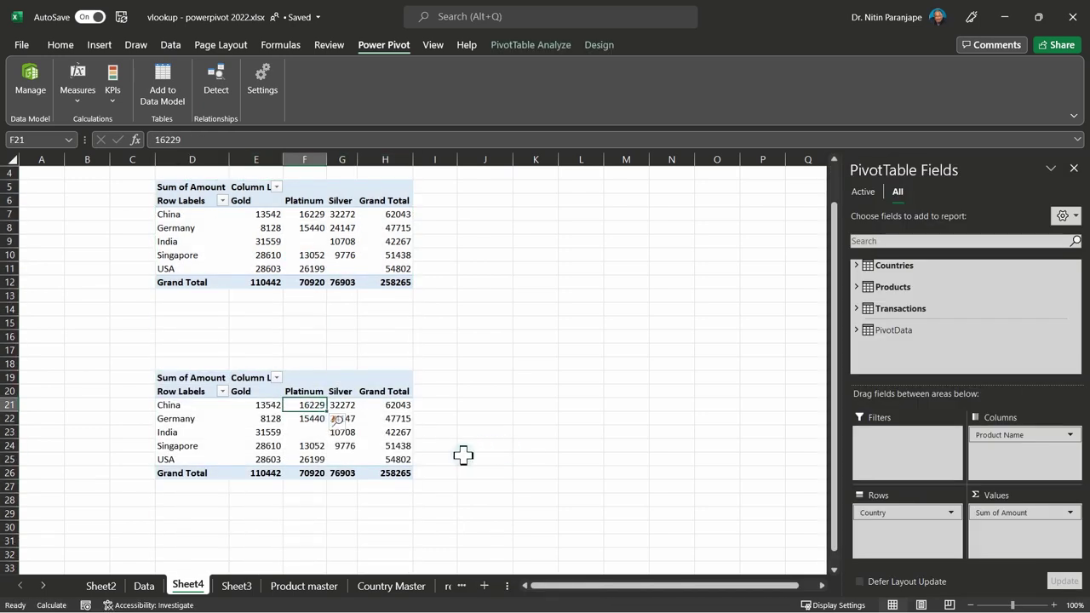
{"action": "left_click", "coordinate": [334, 187]}
{"action": "left_click", "coordinate": [330, 379]}
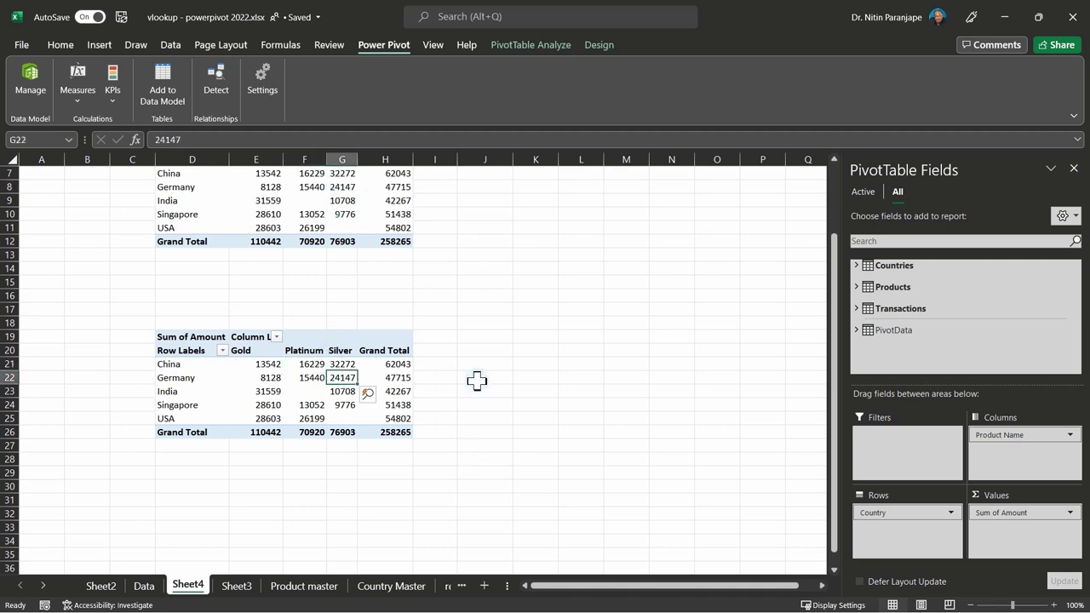
{"action": "left_click", "coordinate": [530, 46]}
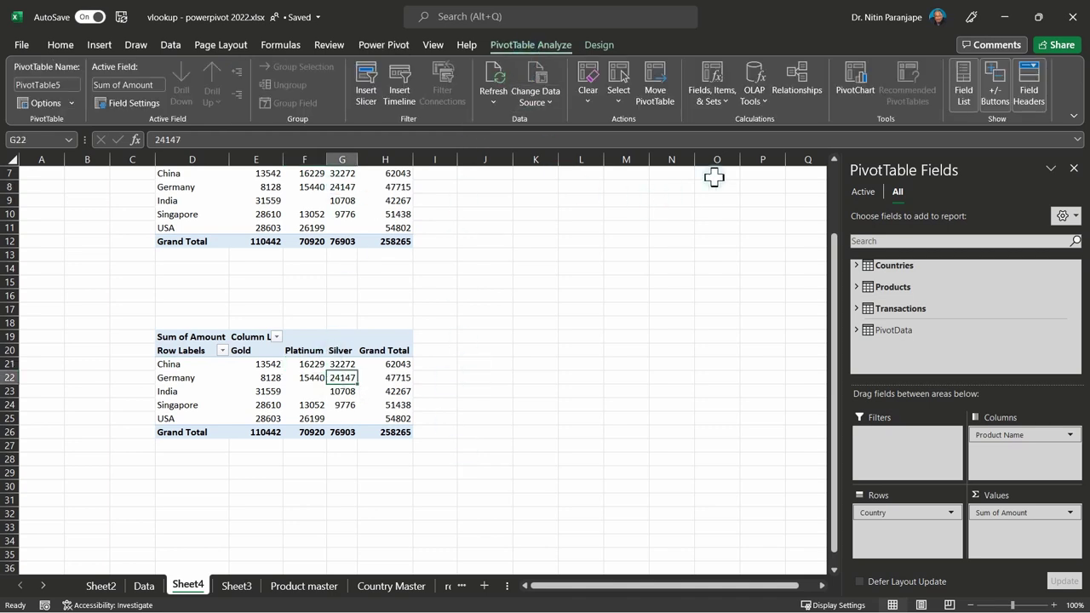
Convert the copy to CUBEVALUE formulas and move China, India and USA totals to N19, O28, N20
{"action": "left_click", "coordinate": [754, 109]}
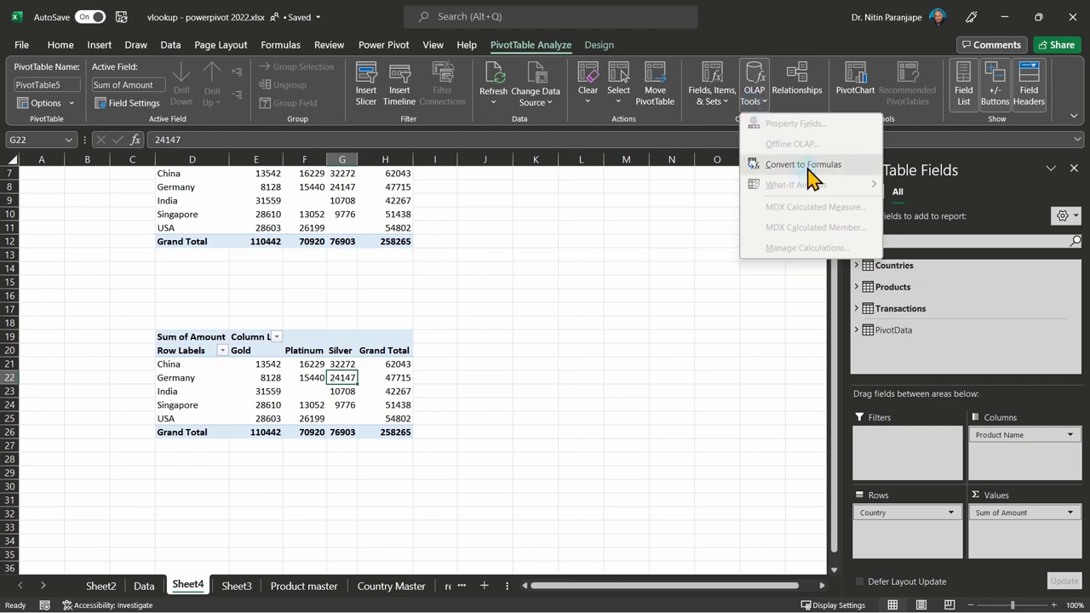
{"action": "left_click", "coordinate": [805, 165]}
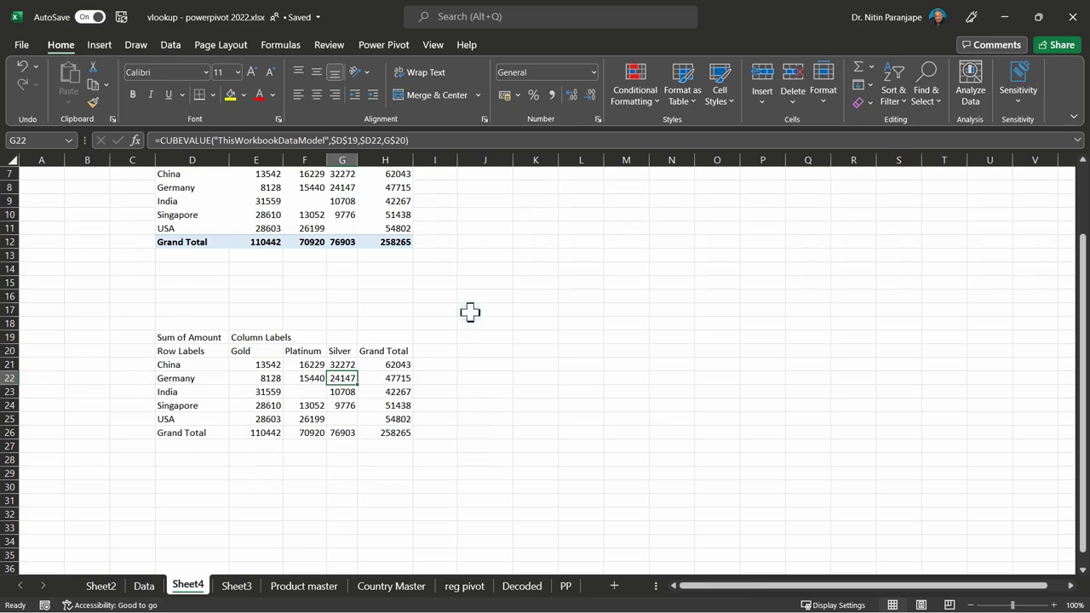
{"action": "left_click", "coordinate": [399, 364]}
{"action": "left_click_drag", "start_coordinate": [409, 369], "coordinate": [667, 354]}
{"action": "left_click", "coordinate": [401, 393]}
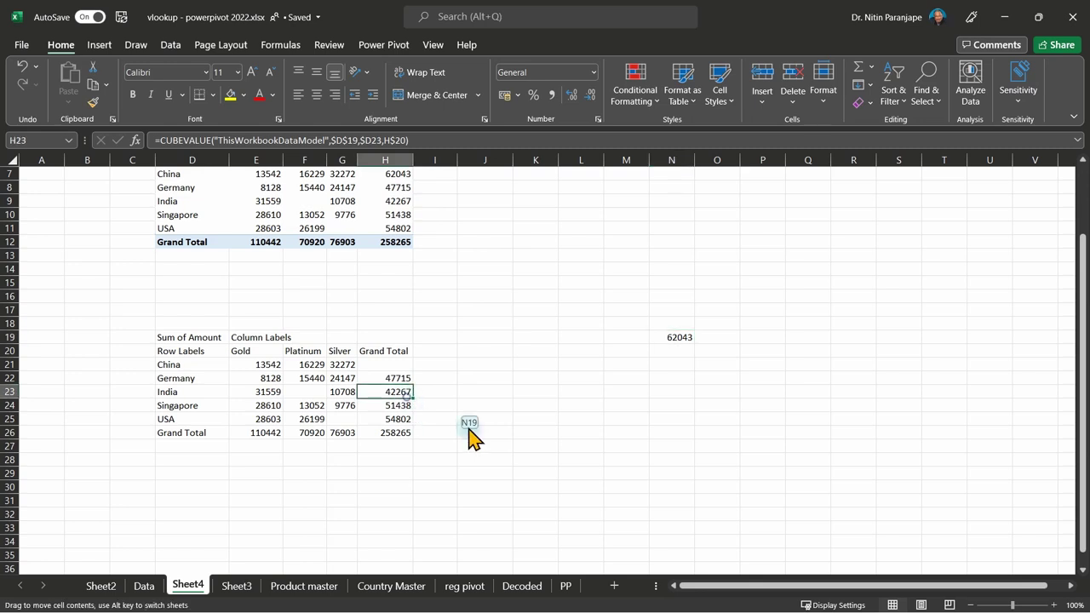
{"action": "left_click_drag", "start_coordinate": [473, 436], "coordinate": [724, 457]}
{"action": "left_click", "coordinate": [400, 418]}
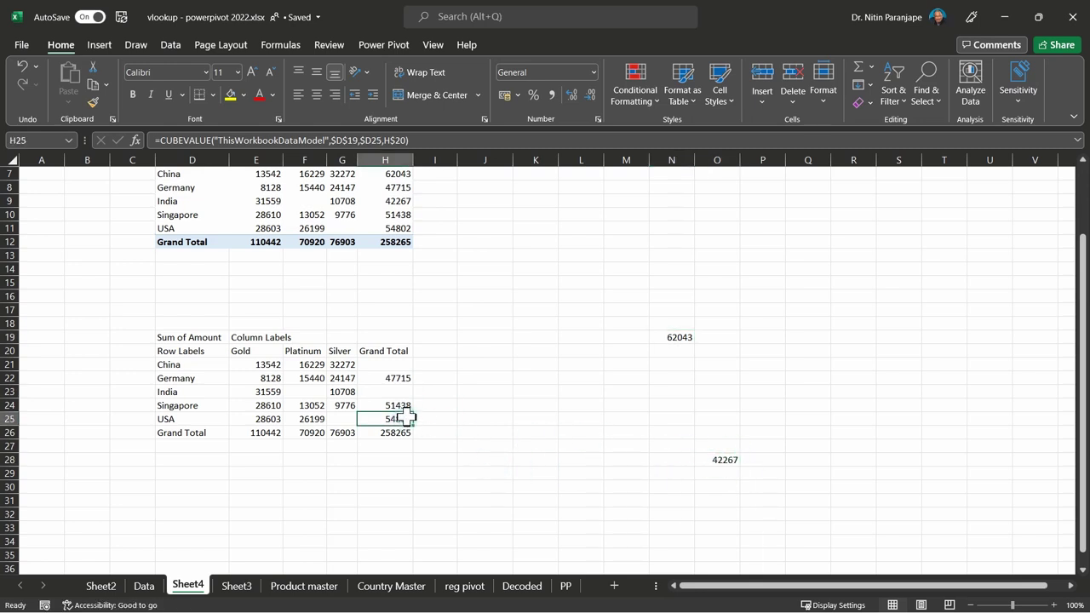
{"action": "left_click_drag", "start_coordinate": [405, 415], "coordinate": [660, 349]}
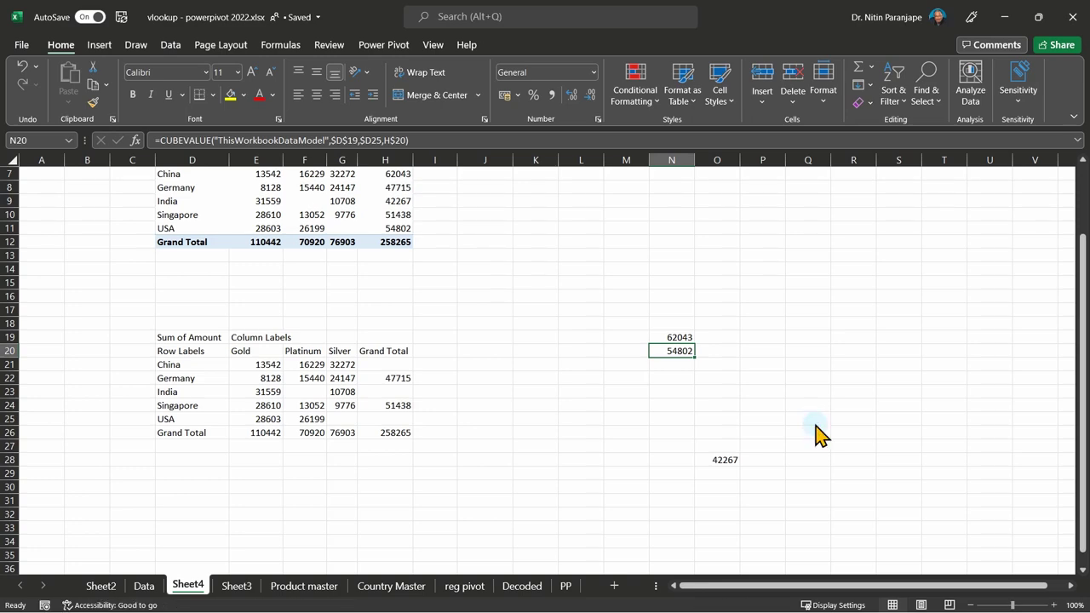
Compare original PivotTable values with the copy's formulas, then select the value block E7:G11
{"action": "scroll", "coordinate": [321, 270], "scroll_direction": "up", "scroll_amount": 2}
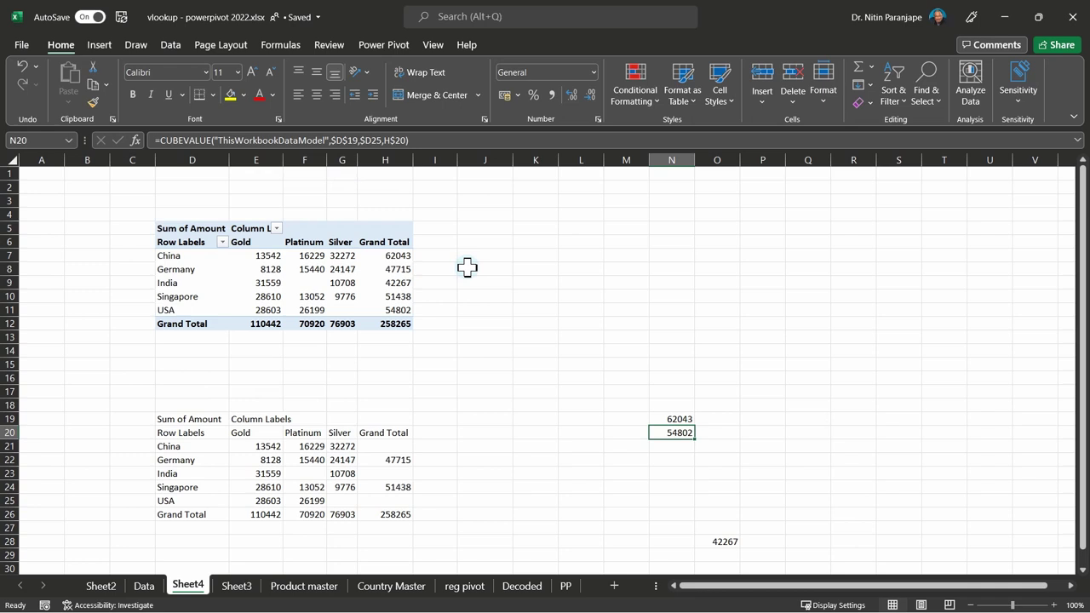
{"action": "left_click", "coordinate": [303, 256]}
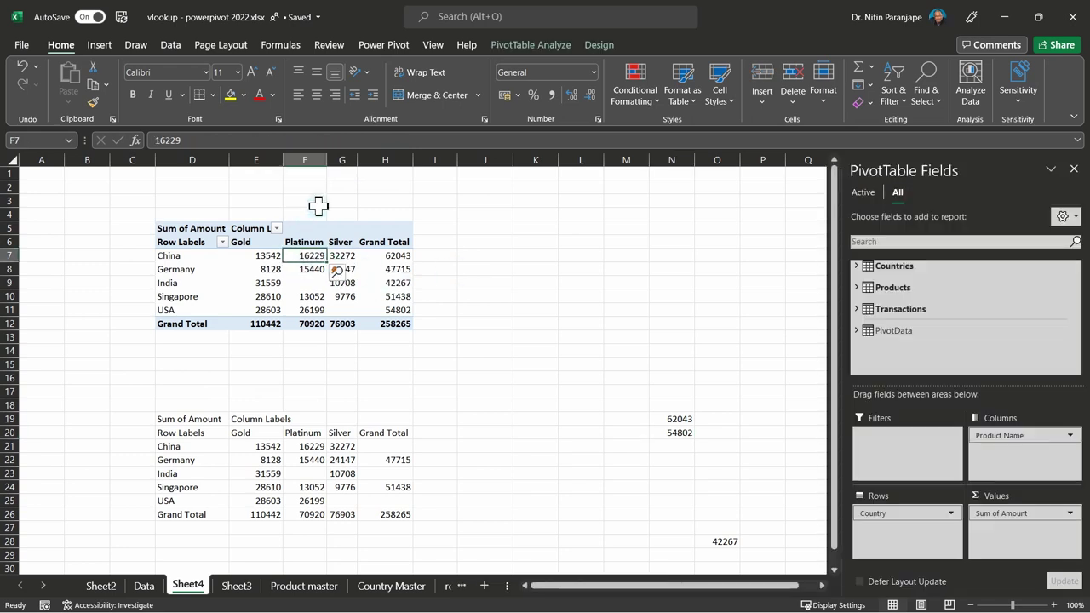
{"action": "left_click", "coordinate": [349, 283]}
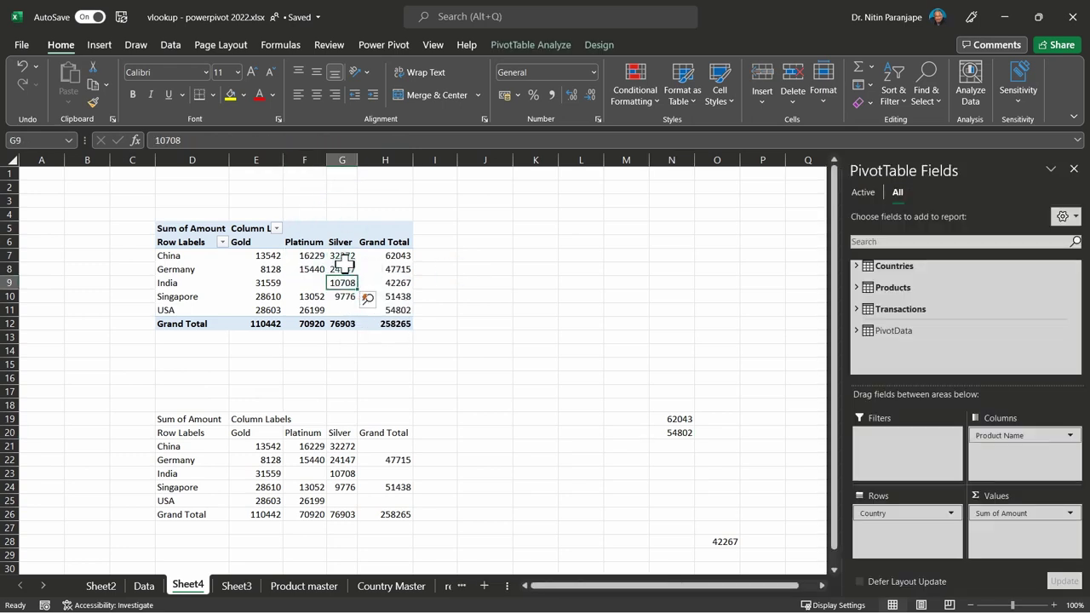
{"action": "left_click", "coordinate": [326, 467]}
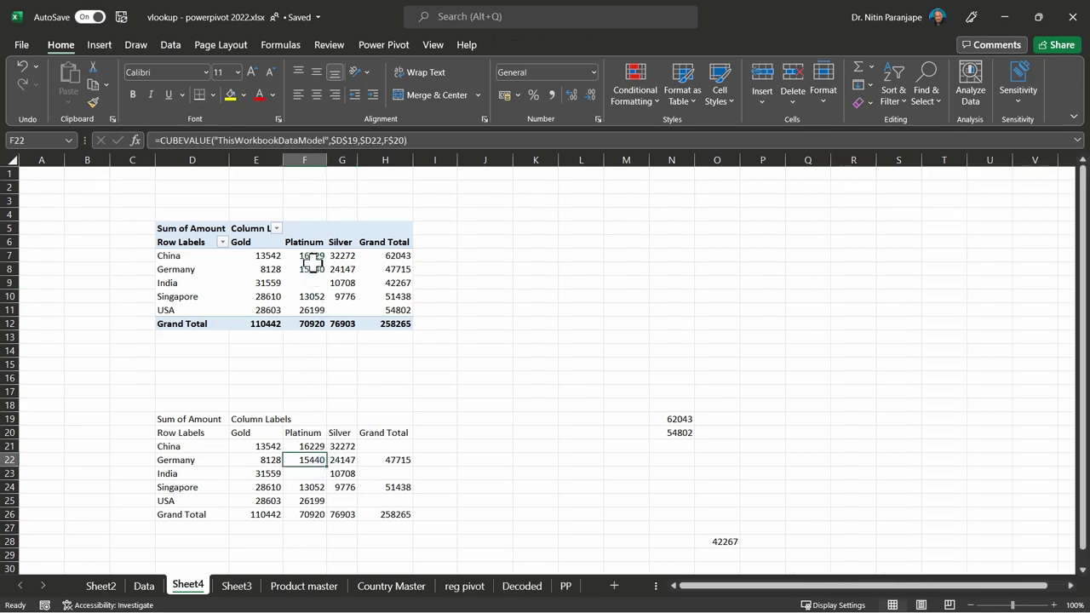
{"action": "left_click", "coordinate": [264, 257]}
{"action": "left_click_drag", "start_coordinate": [267, 257], "coordinate": [341, 312]}
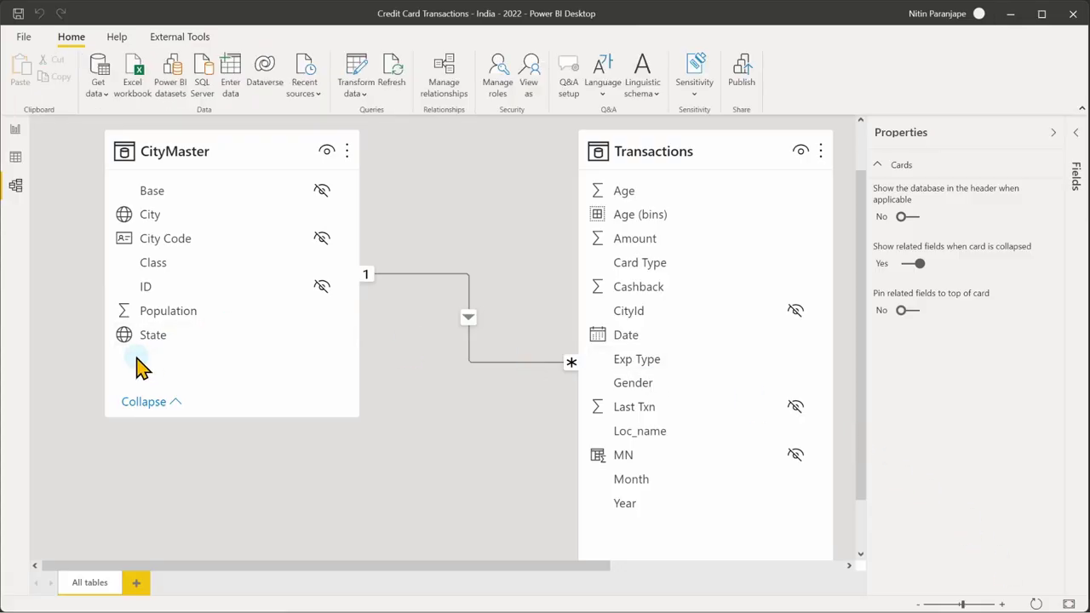
Go from Data view to Report view to show the report's Dash page of charts
{"action": "left_click", "coordinate": [14, 160]}
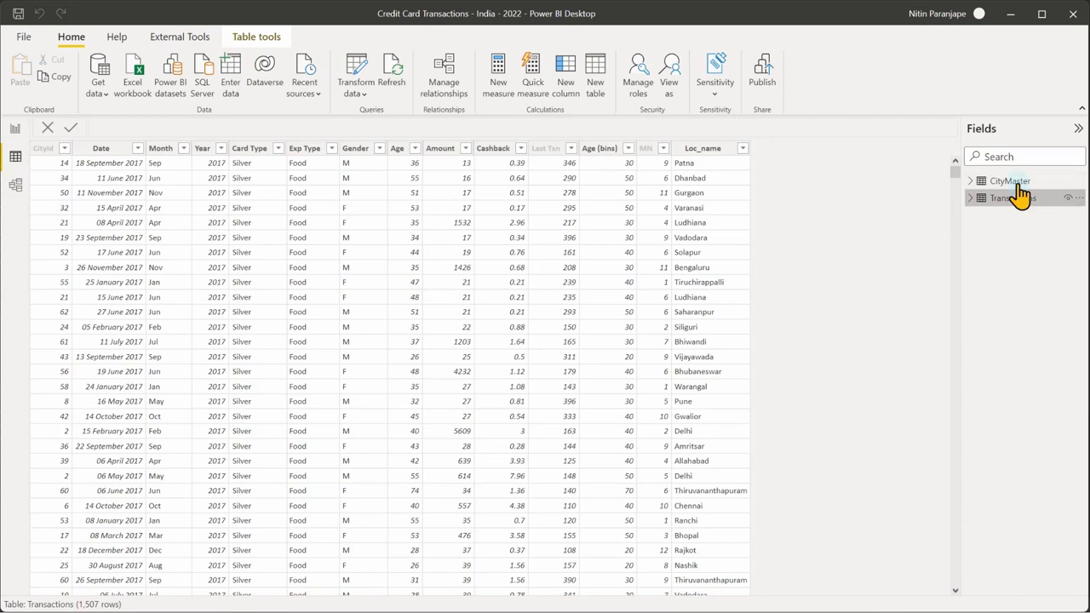
{"action": "left_click", "coordinate": [12, 132]}
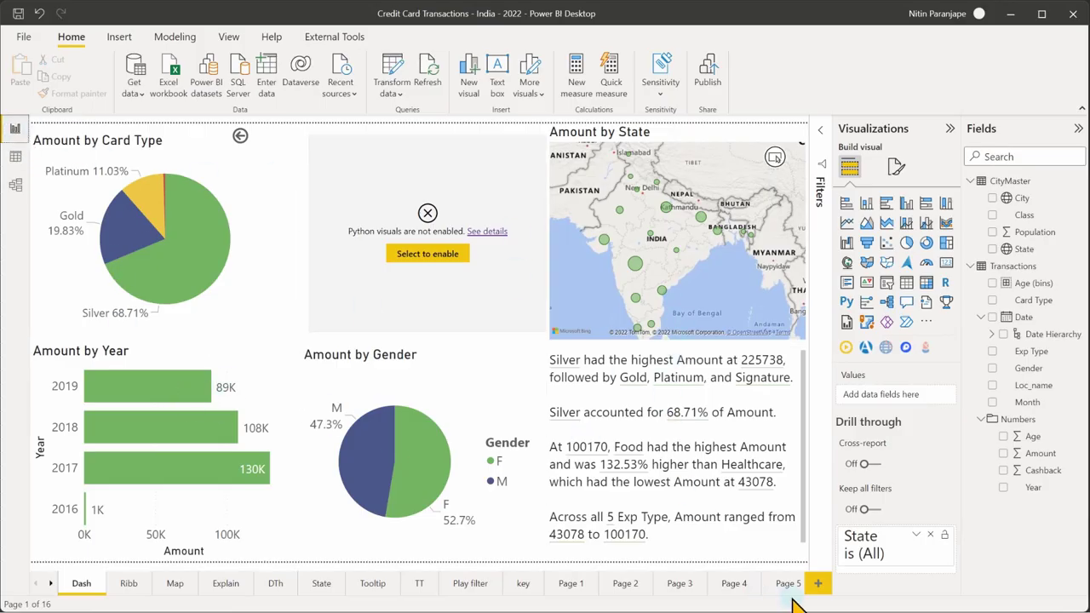
Add blank Page 7 and collapse every table in the Fields list
{"action": "left_click", "coordinate": [819, 584]}
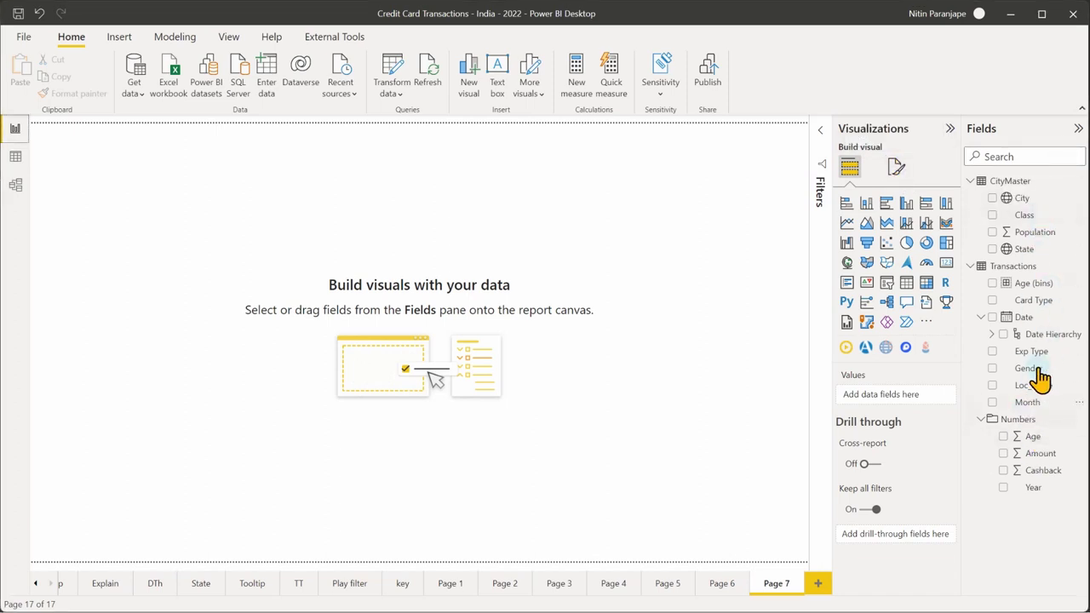
{"action": "left_click", "coordinate": [971, 180]}
{"action": "left_click", "coordinate": [970, 199]}
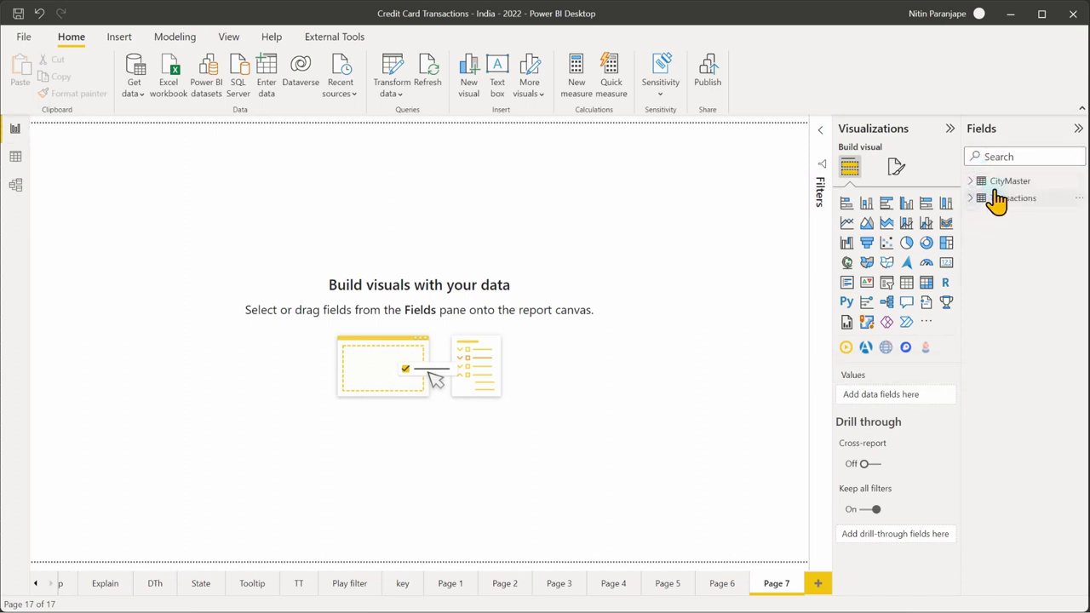
{"action": "right_click", "coordinate": [996, 184]}
{"action": "left_click", "coordinate": [950, 425]}
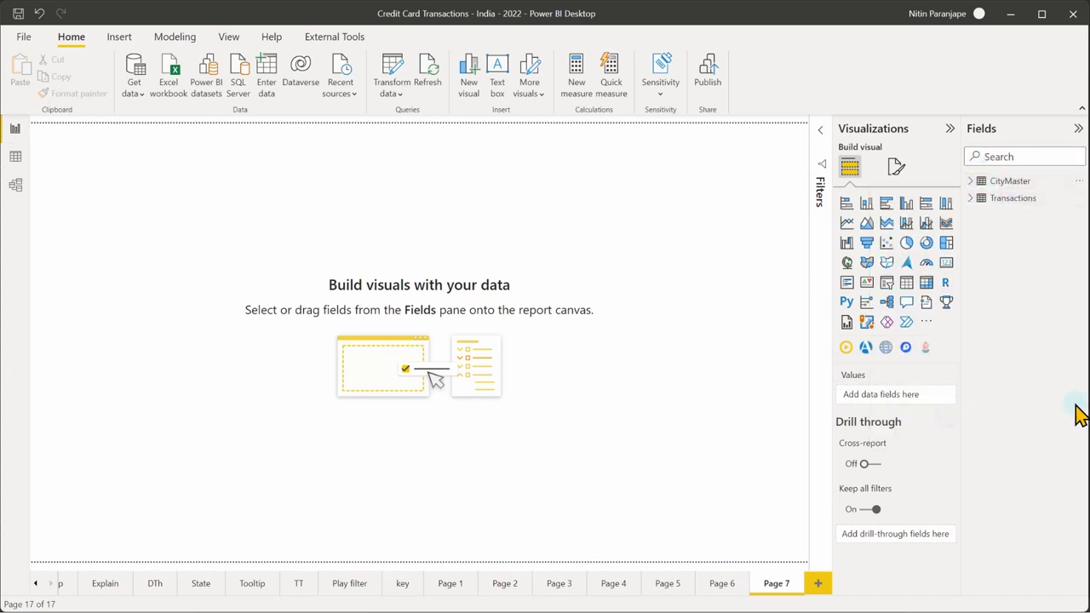
Expand every table in the Fields list, then search for 'ci' and clear the search
{"action": "right_click", "coordinate": [1011, 204]}
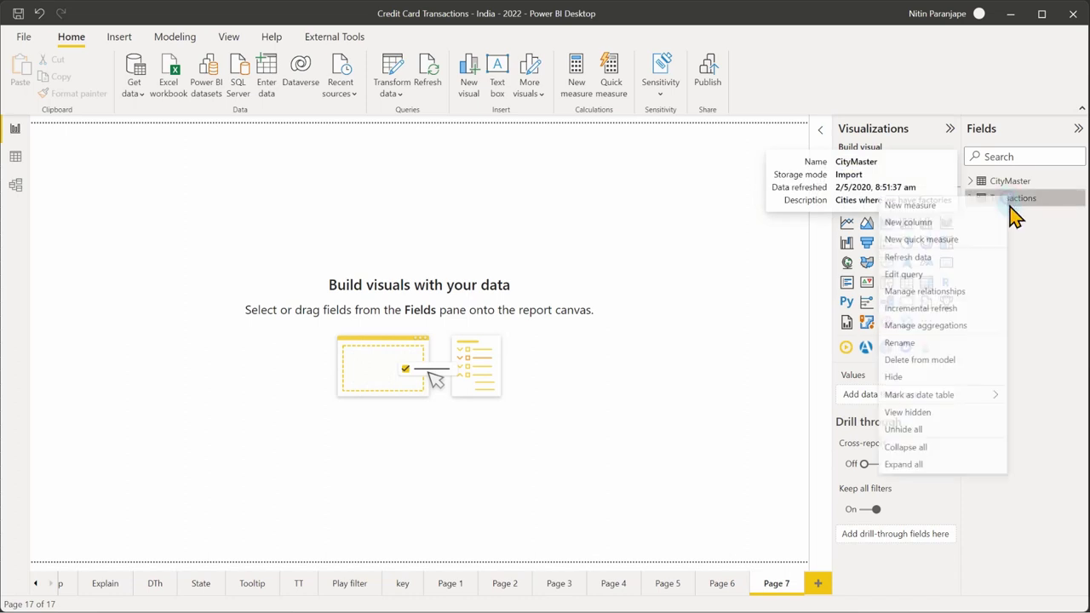
{"action": "left_click", "coordinate": [947, 464]}
{"action": "left_click", "coordinate": [1028, 156]}
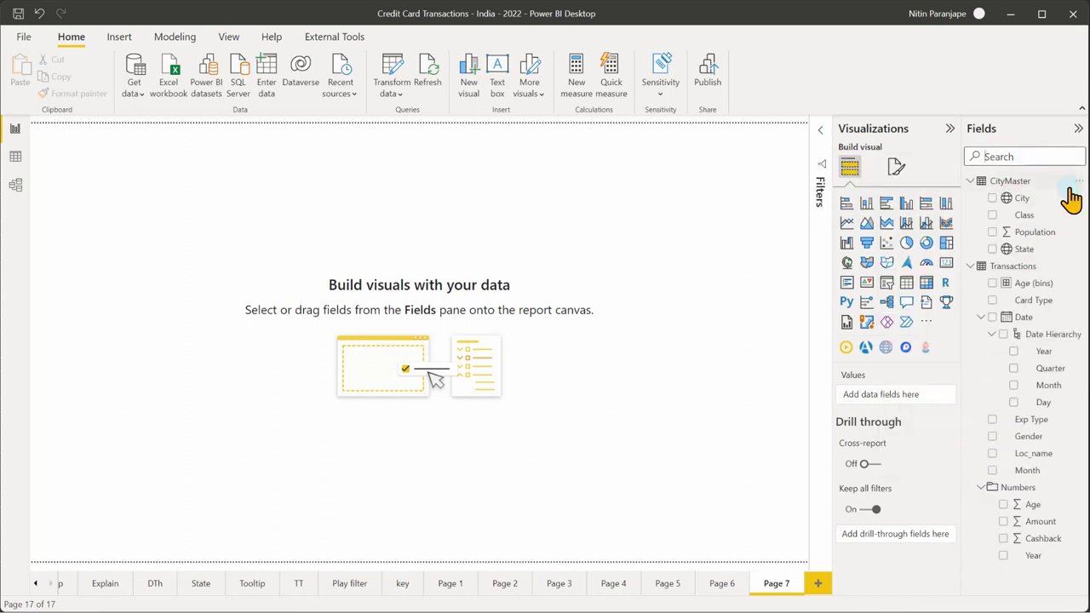
{"action": "type", "text": "c"}
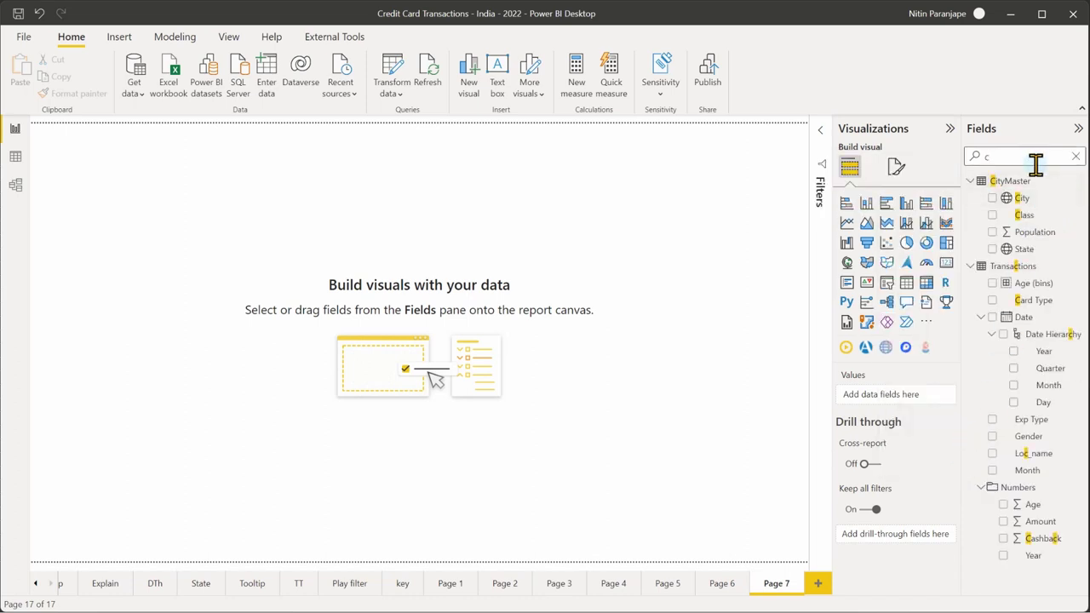
{"action": "type", "text": "i"}
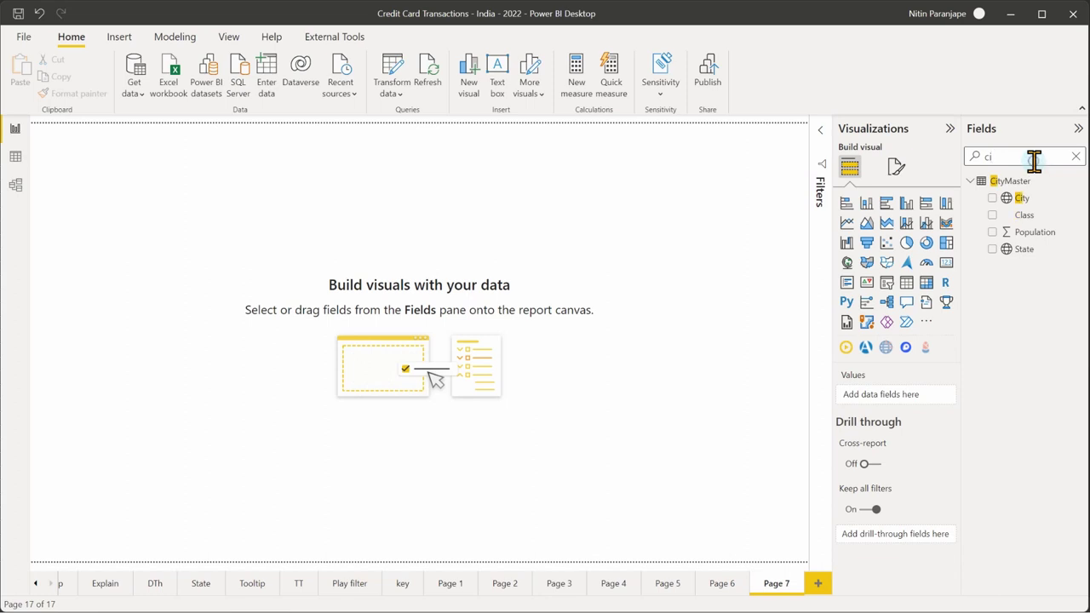
{"action": "key", "text": "BackSpace"}
{"action": "key", "text": "BackSpace"}
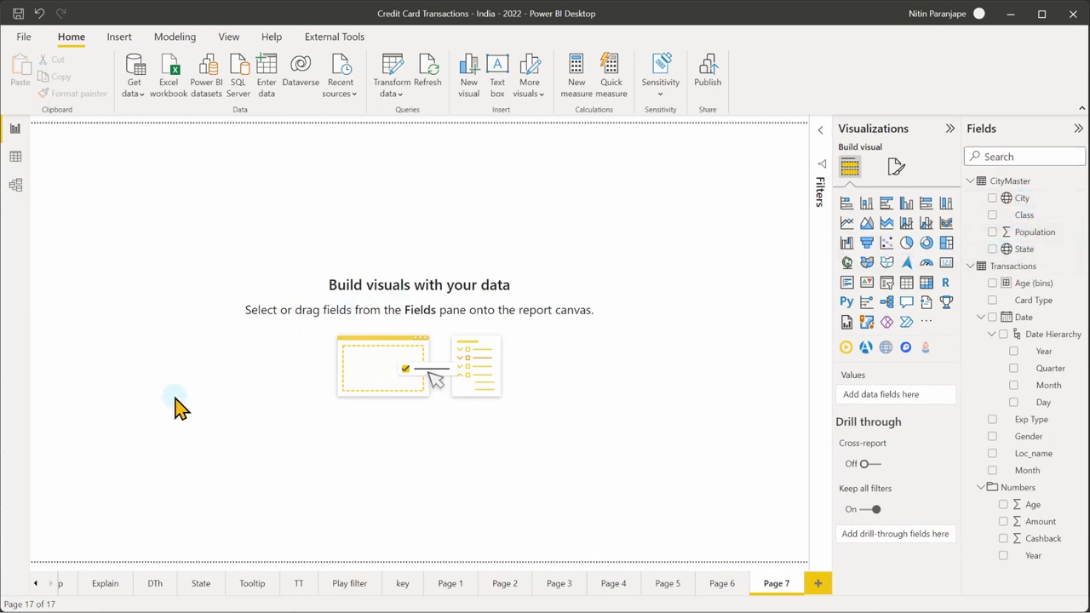
In Data view, check the Year column's summarization options without changing them
{"action": "left_click", "coordinate": [15, 157]}
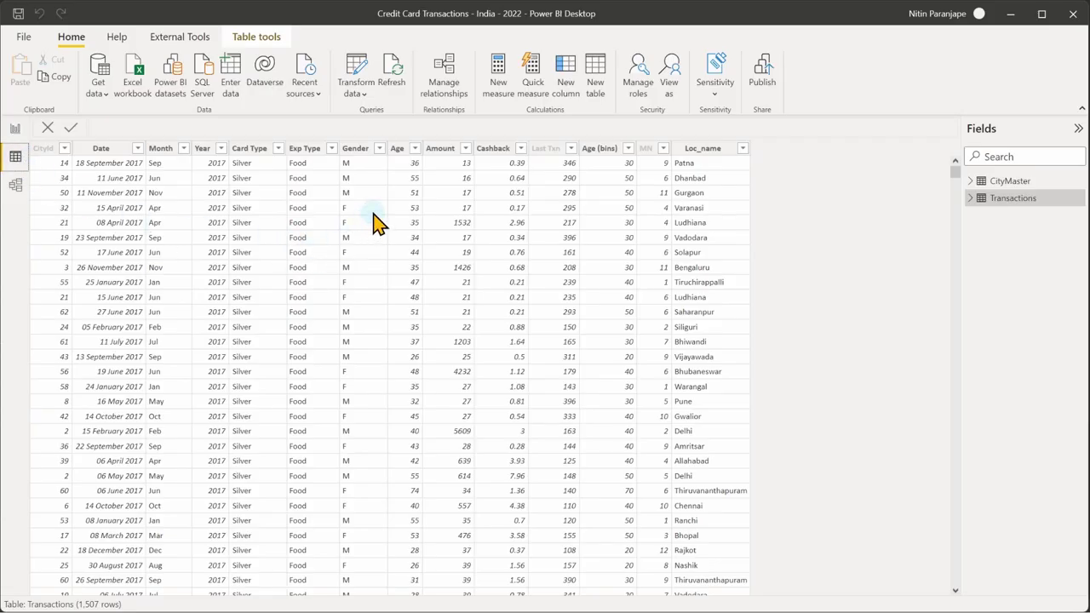
{"action": "left_click", "coordinate": [208, 153]}
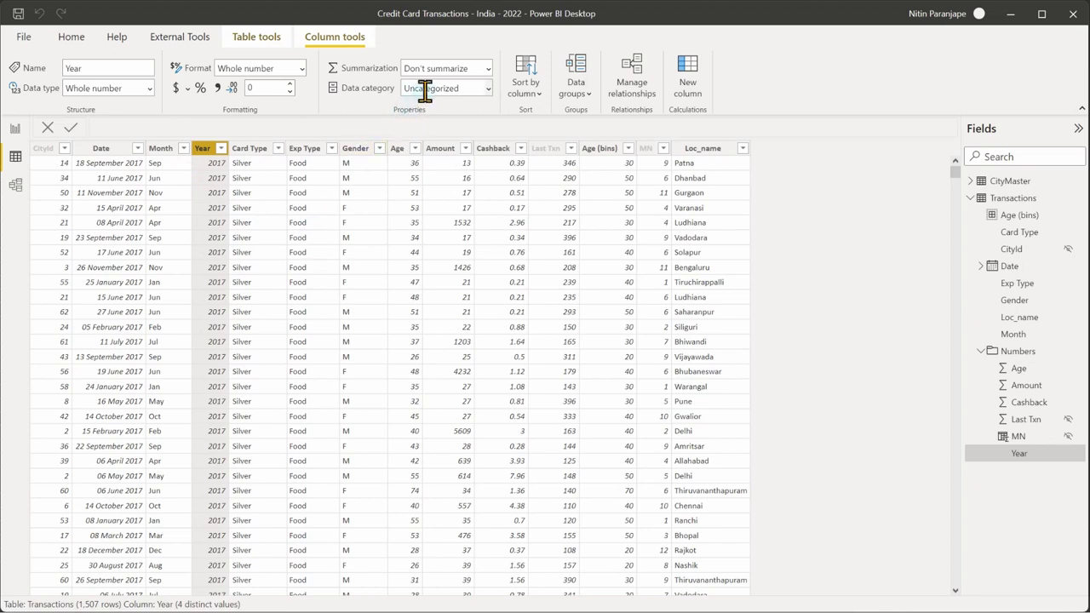
{"action": "left_click", "coordinate": [489, 71]}
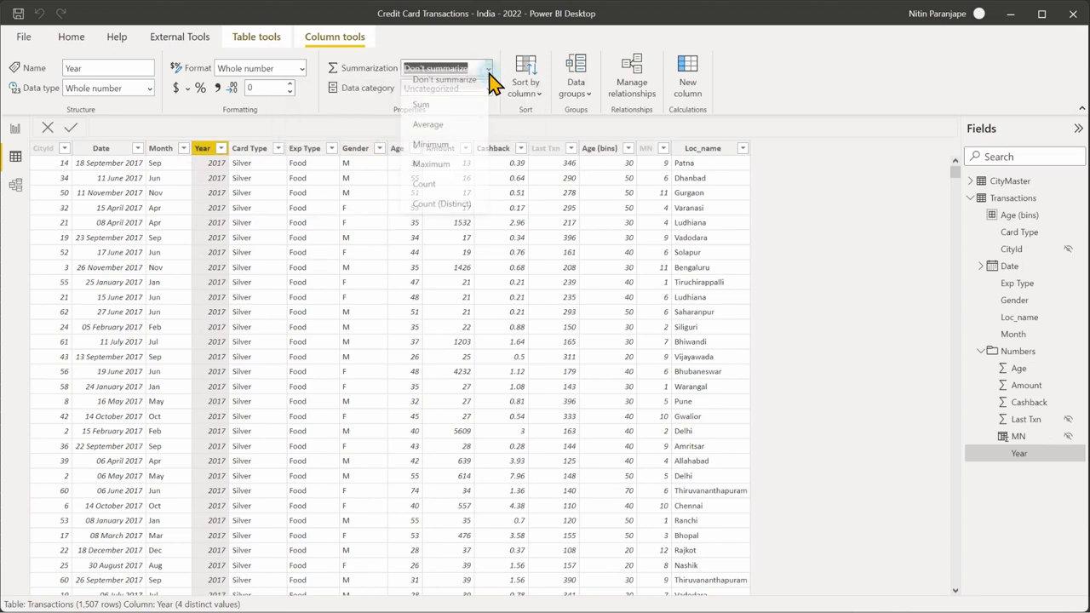
{"action": "left_click", "coordinate": [489, 71]}
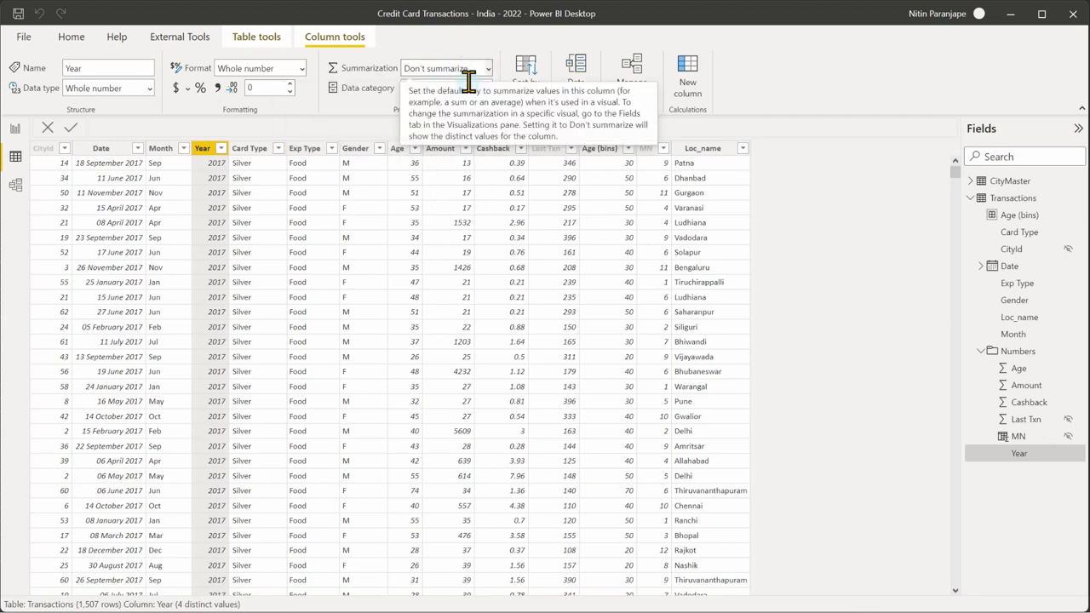
Show the CityMaster table's data and view the data category options for its City column
{"action": "left_click", "coordinate": [973, 181]}
{"action": "left_click", "coordinate": [1009, 198]}
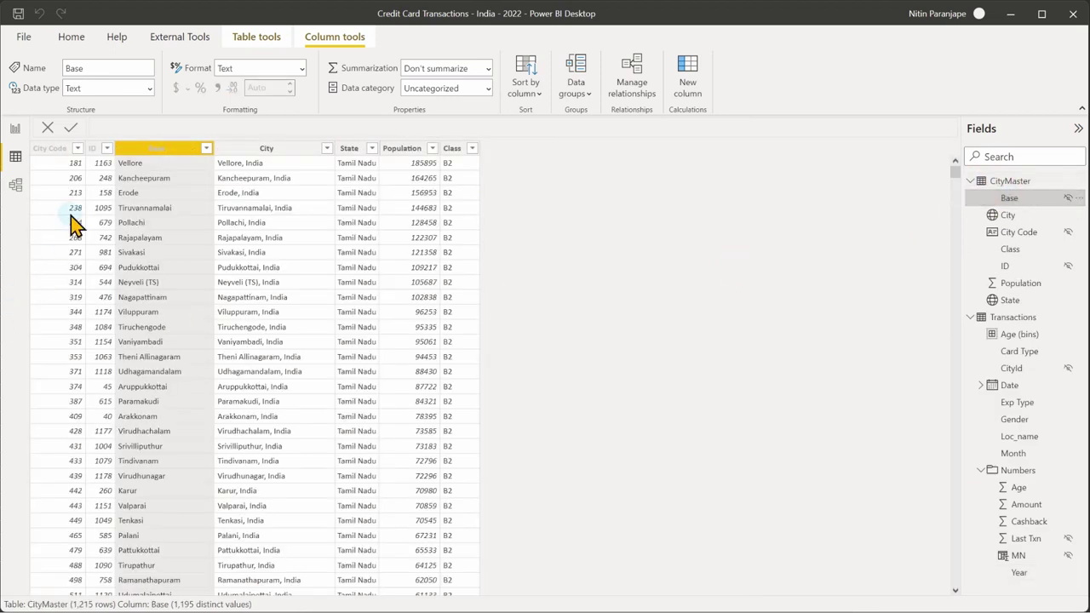
{"action": "left_click", "coordinate": [255, 158]}
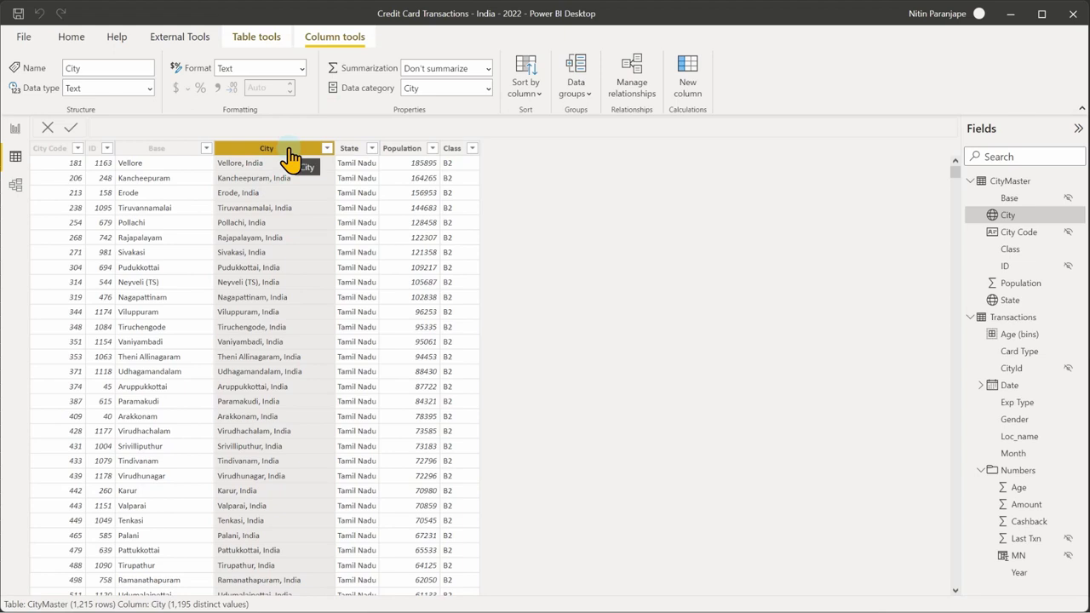
{"action": "left_click", "coordinate": [489, 89]}
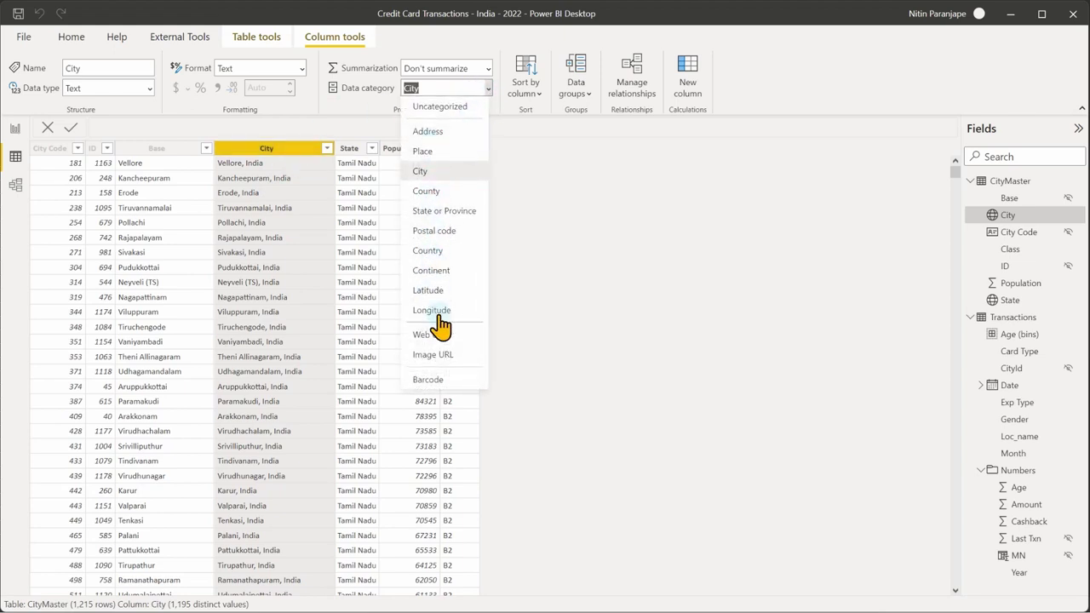
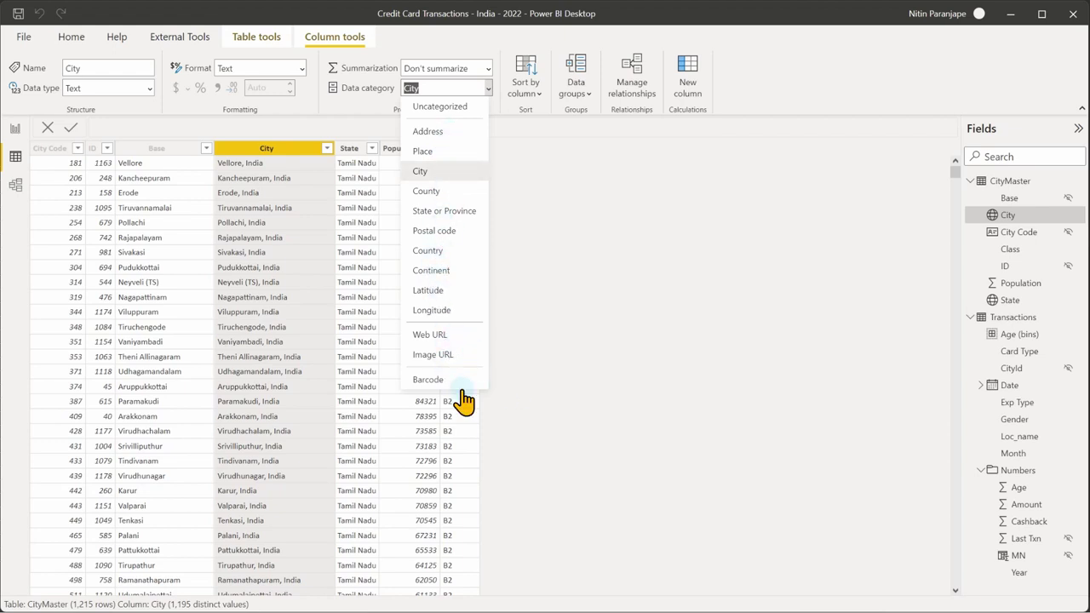
Leave the CityMaster City column categorized as City and go to report Page 7
{"action": "left_click", "coordinate": [596, 281]}
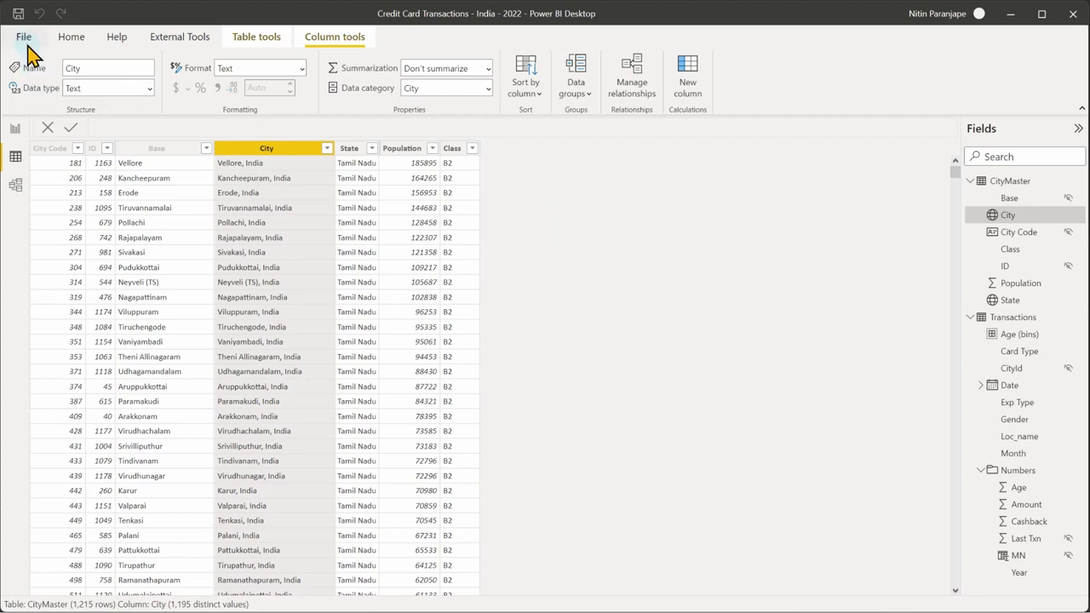
{"action": "left_click", "coordinate": [10, 128]}
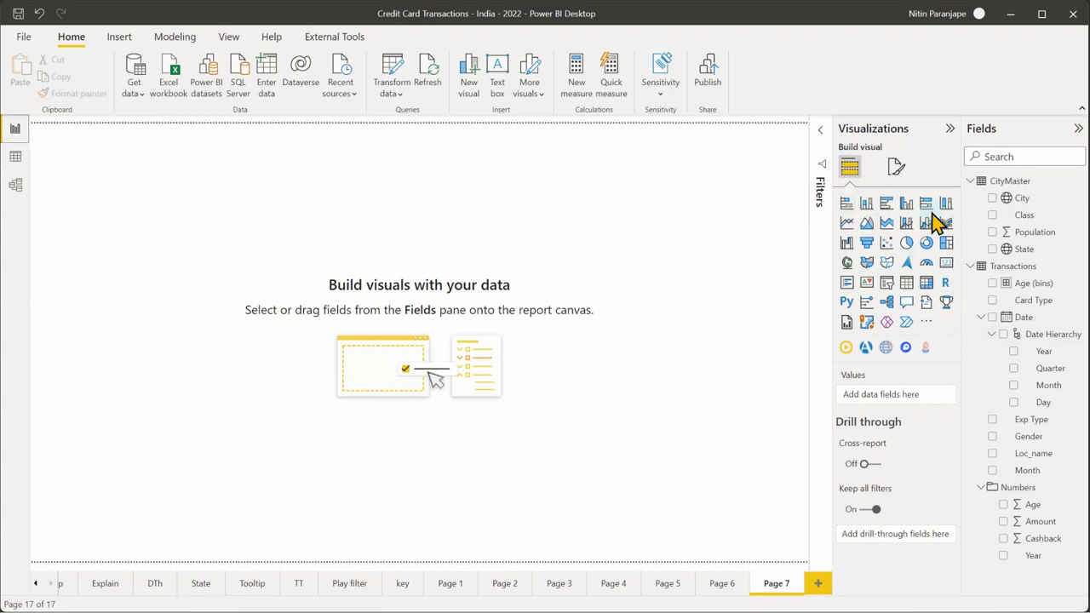
Add a pie chart to Page 7, dismissing the script visuals prompt without enabling it
{"action": "left_click", "coordinate": [564, 345]}
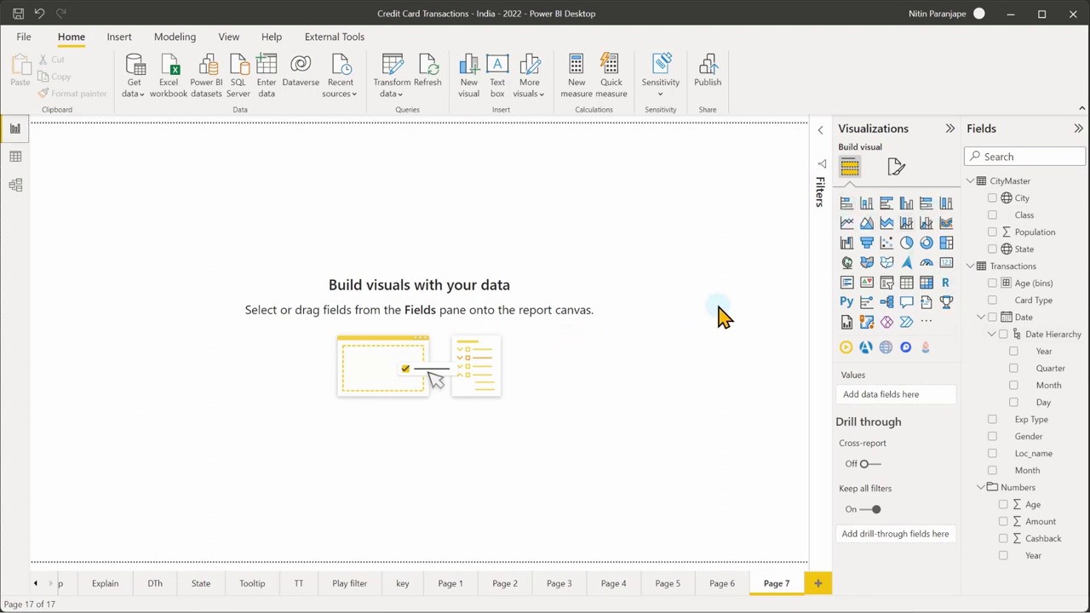
{"action": "left_click", "coordinate": [906, 247]}
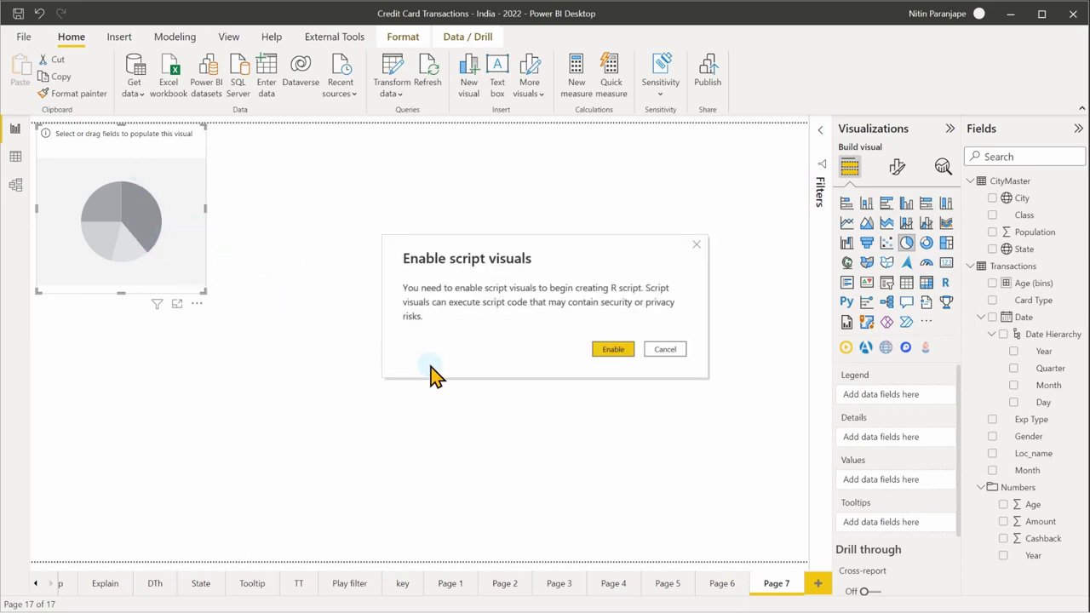
{"action": "left_click", "coordinate": [664, 351]}
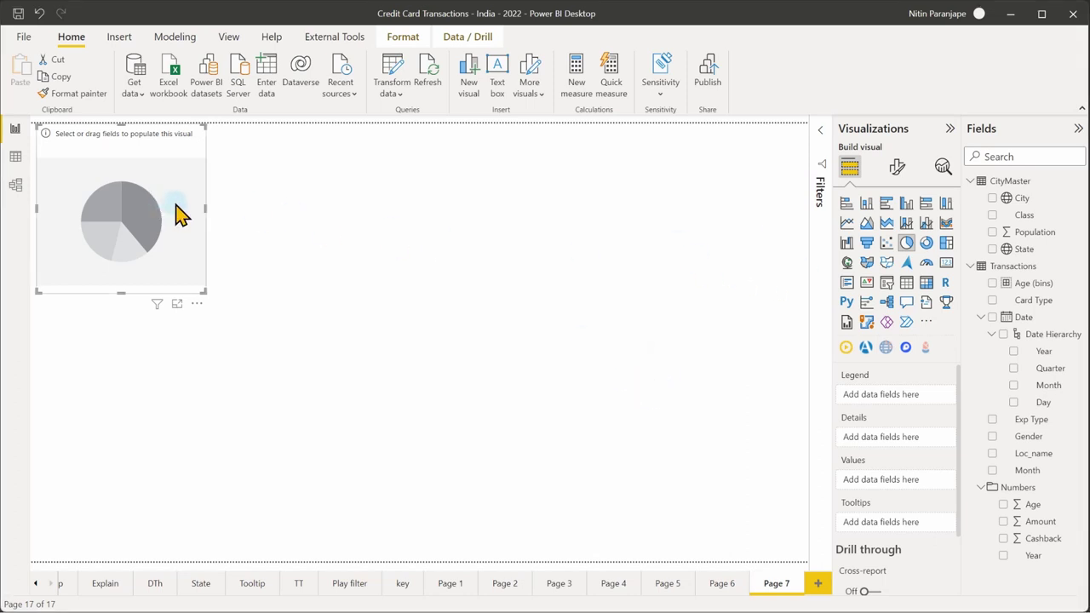
{"action": "left_click", "coordinate": [389, 244]}
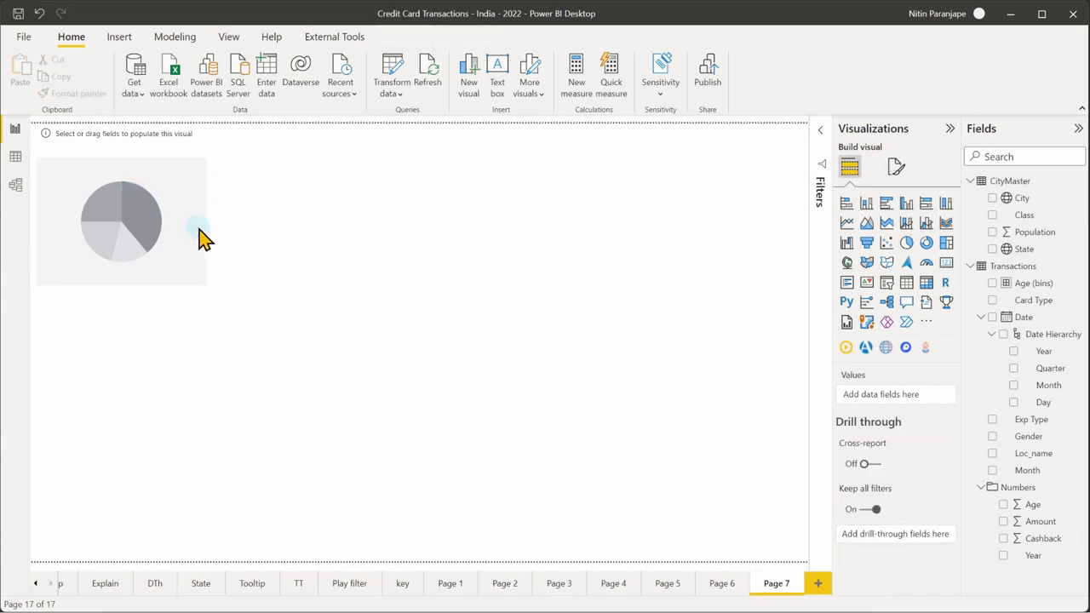
{"action": "left_click", "coordinate": [160, 235]}
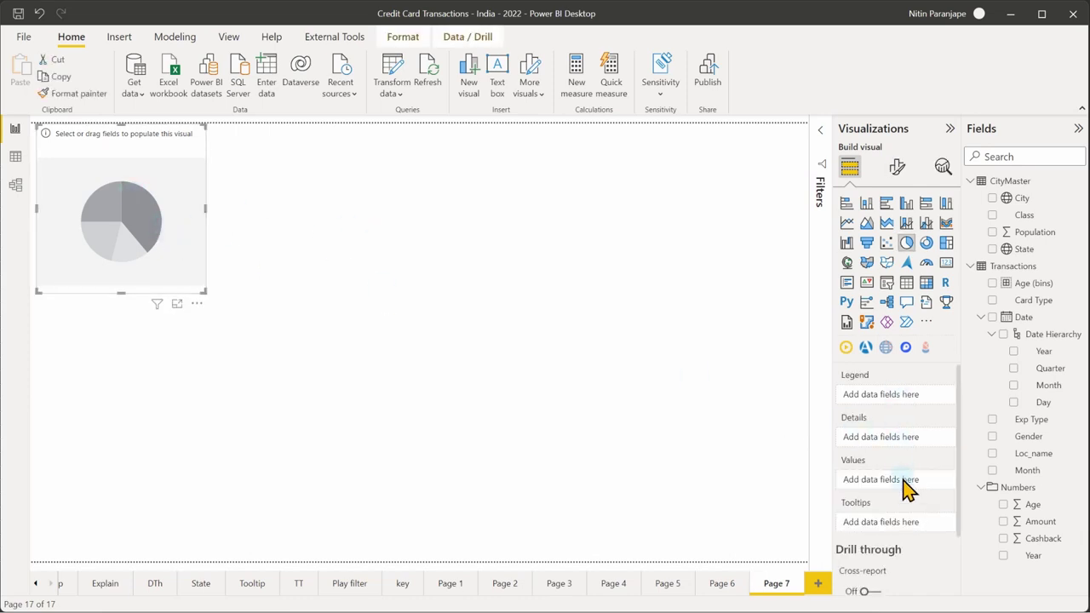
{"action": "scroll", "coordinate": [925, 476], "scroll_direction": "down", "scroll_amount": 2}
{"action": "scroll", "coordinate": [921, 384], "scroll_direction": "up", "scroll_amount": 2}
{"action": "left_click", "coordinate": [626, 326]}
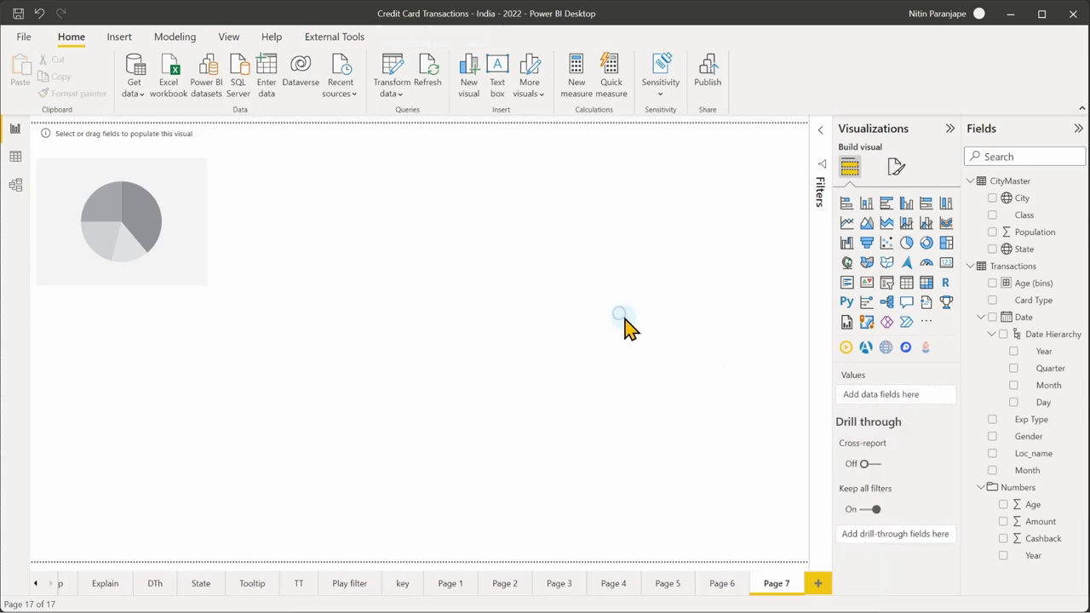
Add an empty stacked column chart and a matrix, moving the matrix to the top right
{"action": "left_click", "coordinate": [866, 205]}
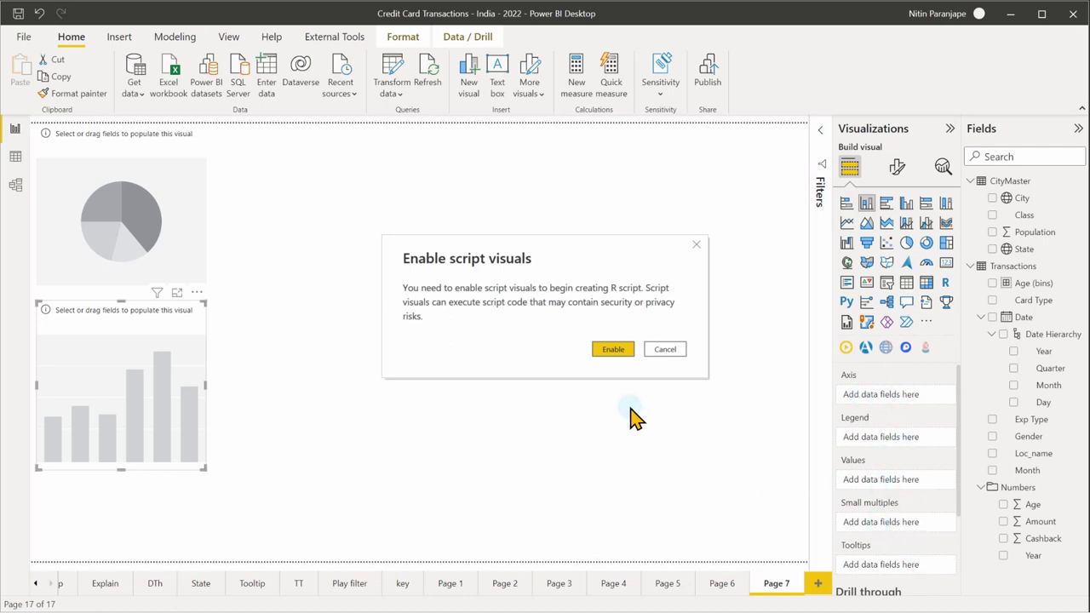
{"action": "left_click", "coordinate": [614, 350]}
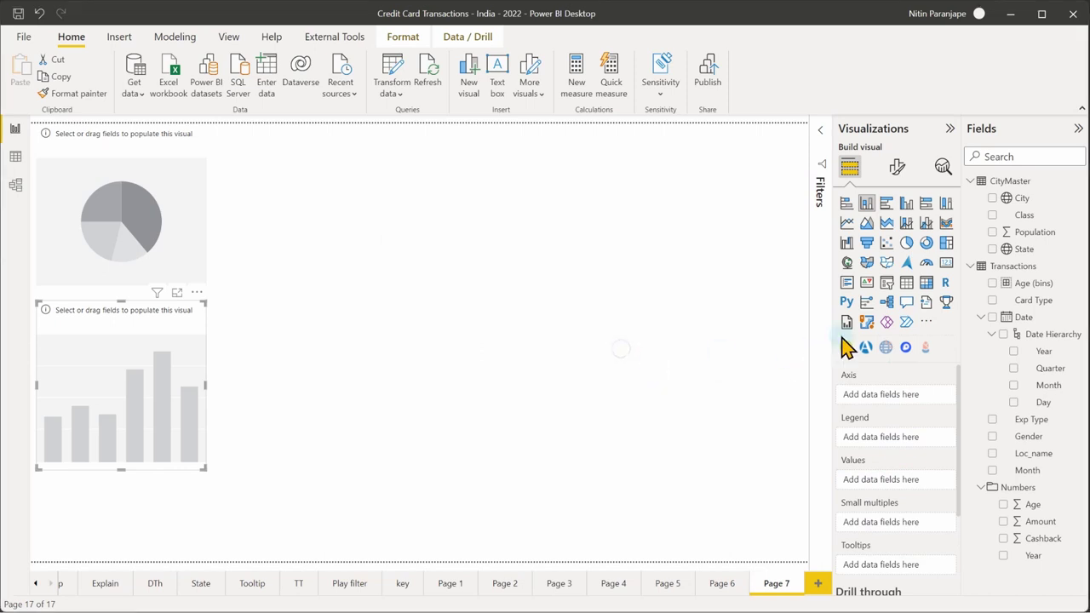
{"action": "left_click", "coordinate": [927, 286]}
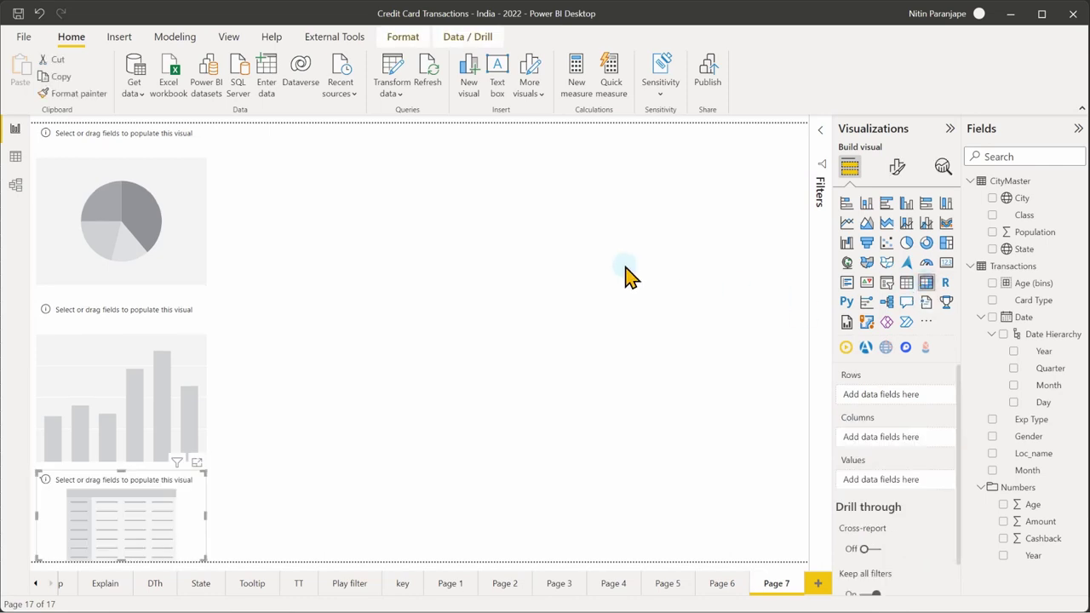
{"action": "left_click_drag", "start_coordinate": [170, 464], "coordinate": [662, 146]}
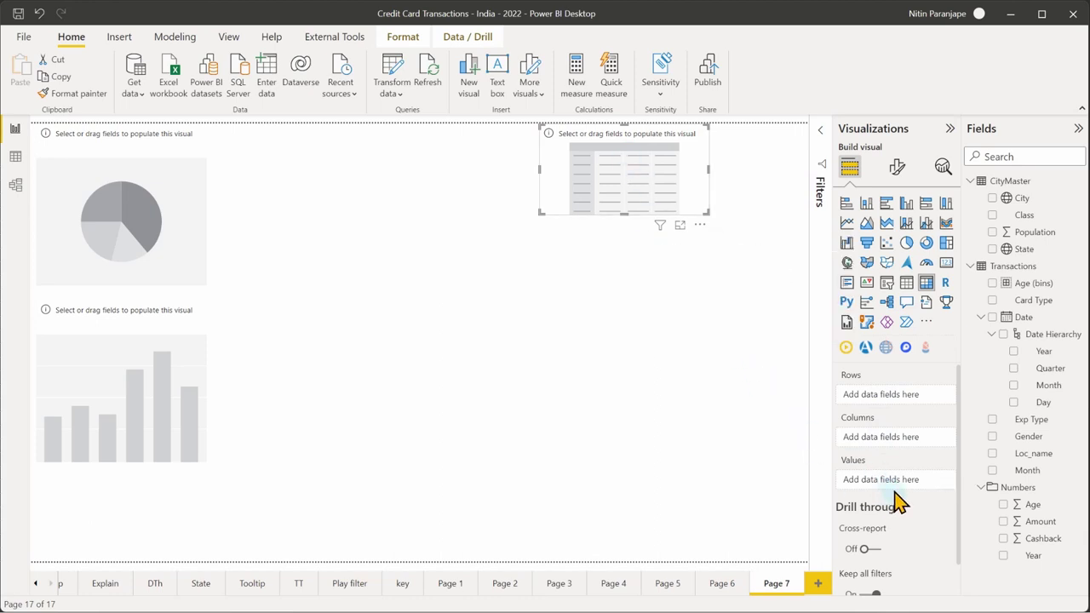
Toggle the Filters pane, then delete the empty matrix and column chart, keeping the pie
{"action": "left_click", "coordinate": [819, 132]}
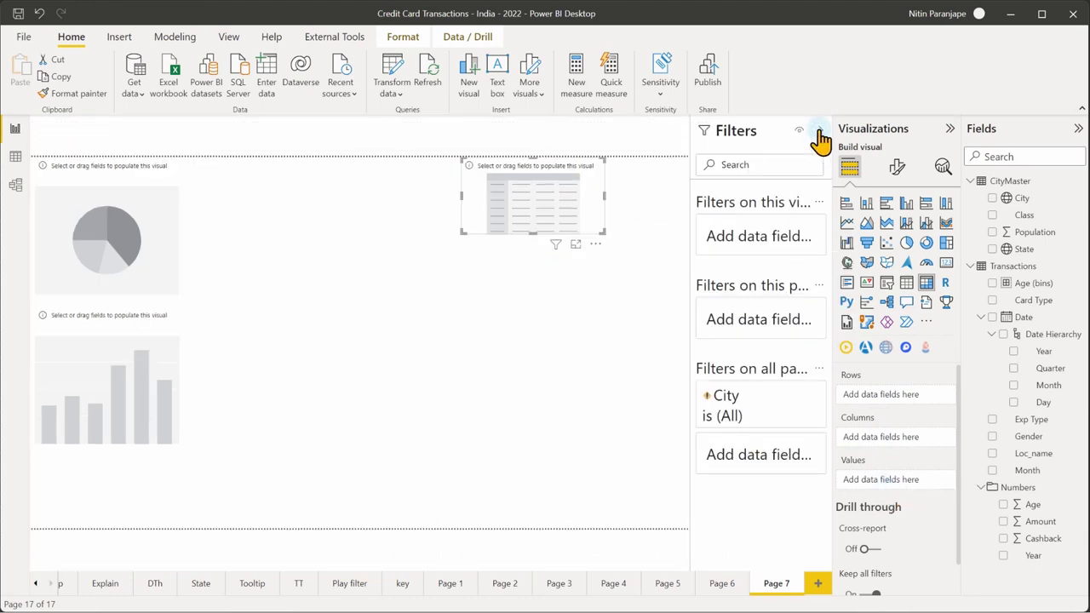
{"action": "left_click", "coordinate": [819, 134]}
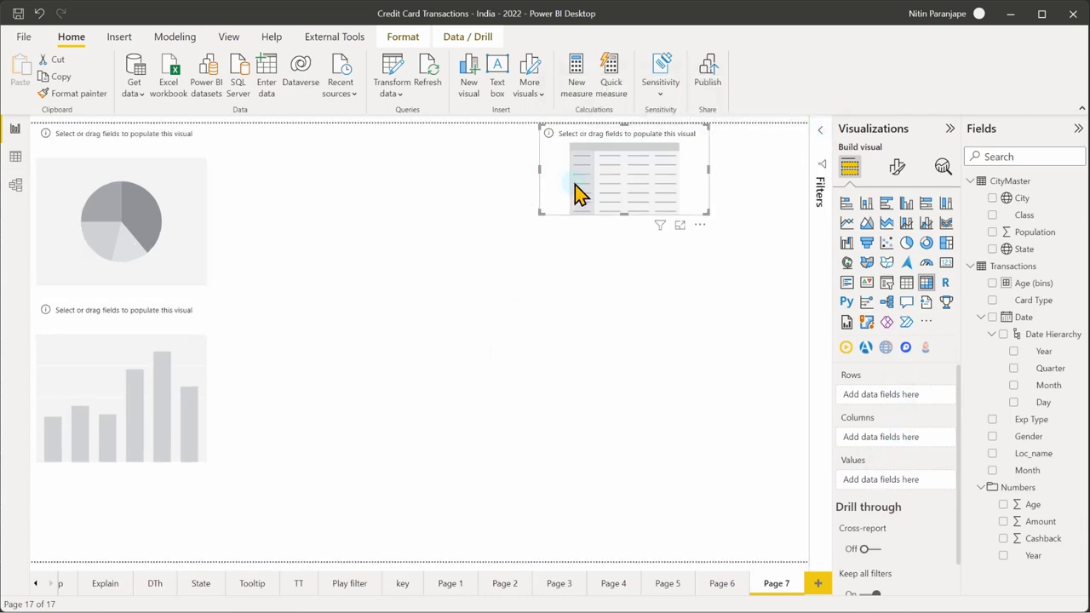
{"action": "key", "text": "Delete"}
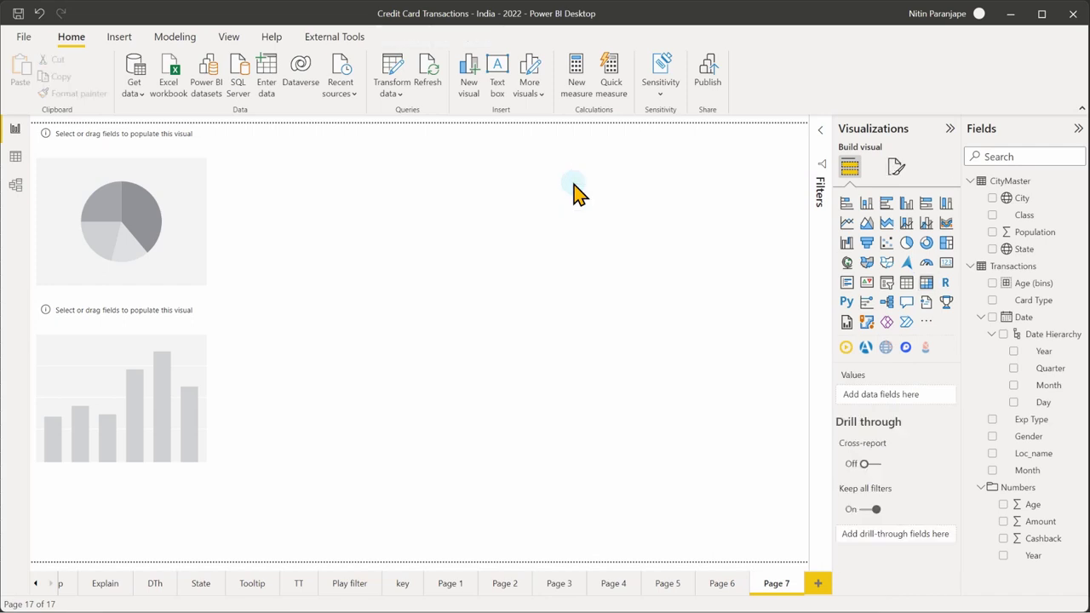
{"action": "left_click", "coordinate": [128, 322]}
{"action": "key", "text": "Delete"}
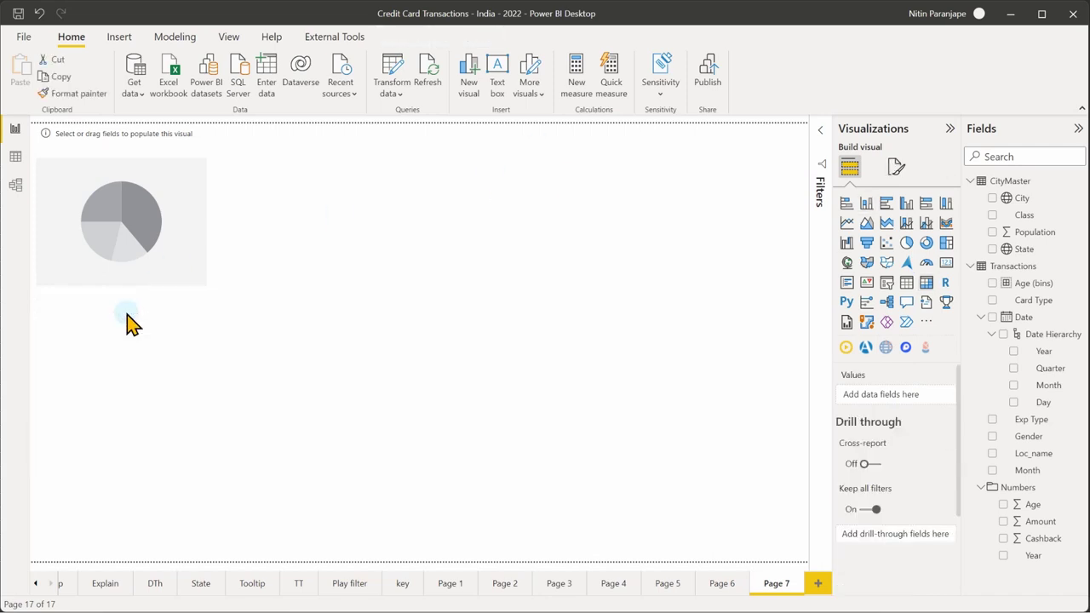
{"action": "left_click", "coordinate": [168, 247]}
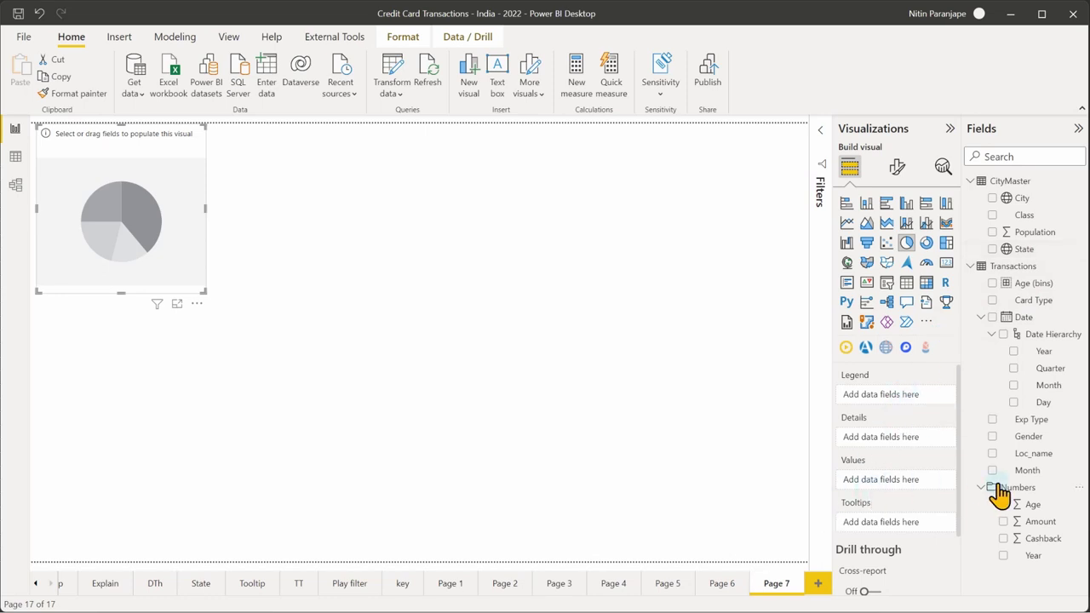
Put Amount in the pie's Values and Exp Type in its Legend, then enlarge the pie
{"action": "left_click_drag", "start_coordinate": [1041, 522], "coordinate": [928, 487]}
{"action": "left_click_drag", "start_coordinate": [911, 487], "coordinate": [909, 484]}
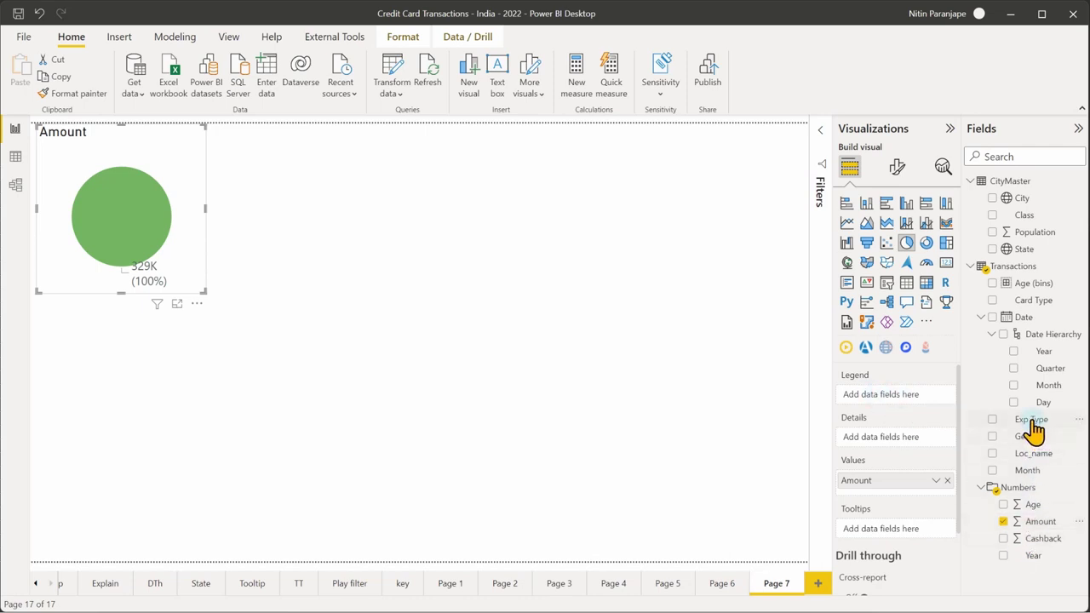
{"action": "left_click_drag", "start_coordinate": [1033, 431], "coordinate": [904, 396]}
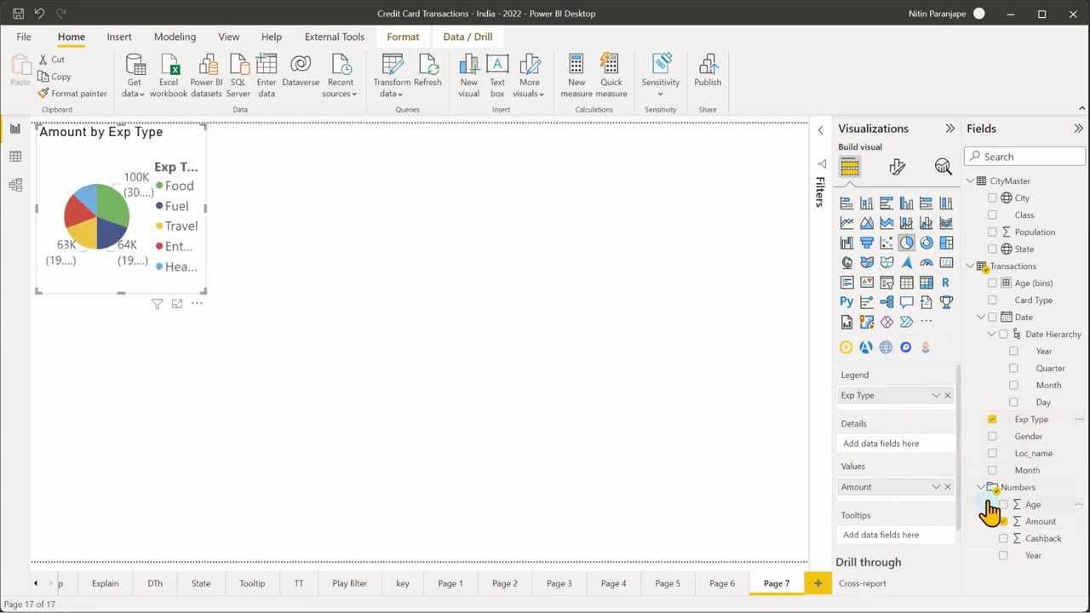
{"action": "left_click_drag", "start_coordinate": [204, 293], "coordinate": [344, 365]}
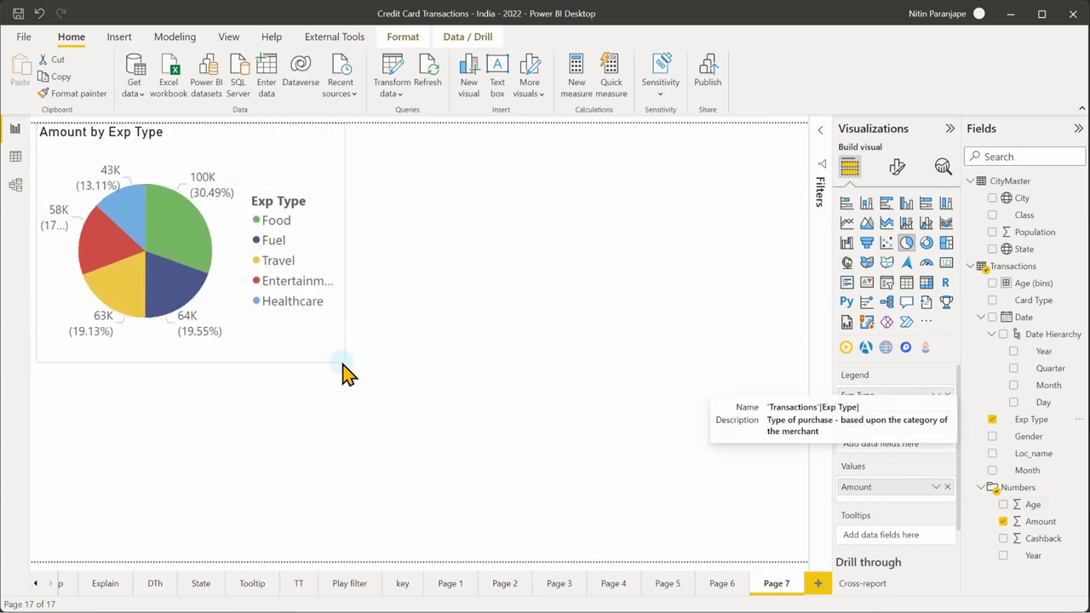
{"action": "left_click", "coordinate": [416, 267]}
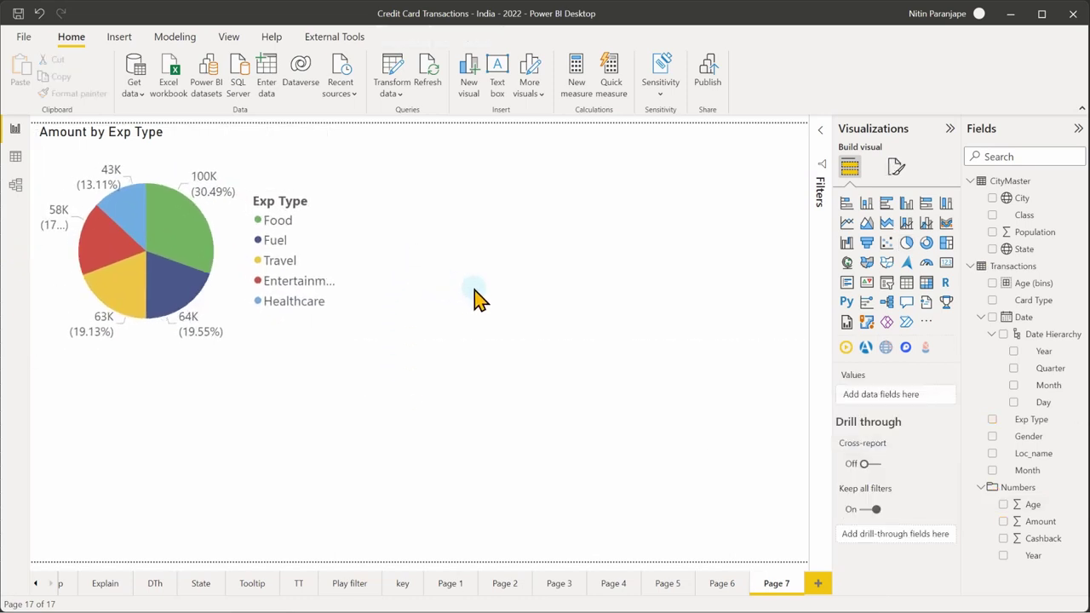
Place a stacked column chart beside the pie with Month axis, Amount values and Gender legend
{"action": "left_click", "coordinate": [866, 205]}
{"action": "left_click_drag", "start_coordinate": [300, 424], "coordinate": [807, 132]}
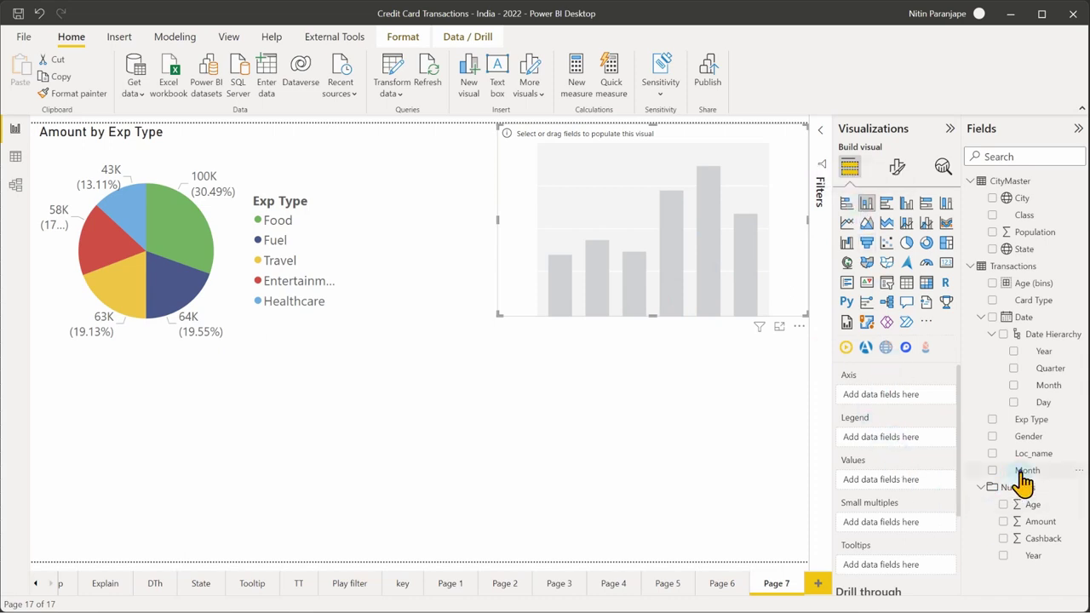
{"action": "left_click_drag", "start_coordinate": [1018, 472], "coordinate": [885, 396]}
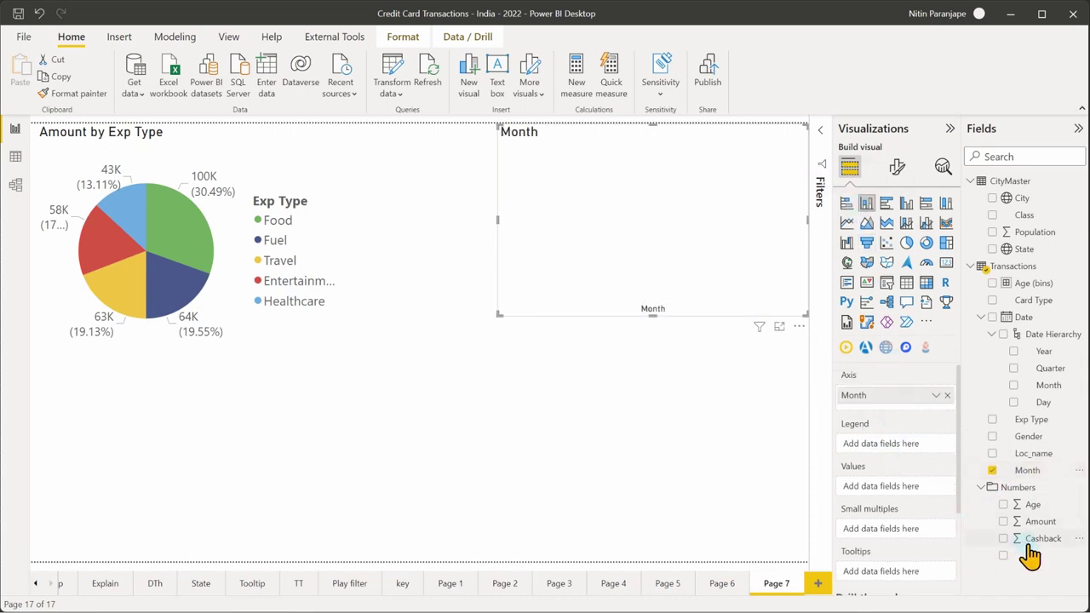
{"action": "left_click_drag", "start_coordinate": [1034, 523], "coordinate": [922, 507]}
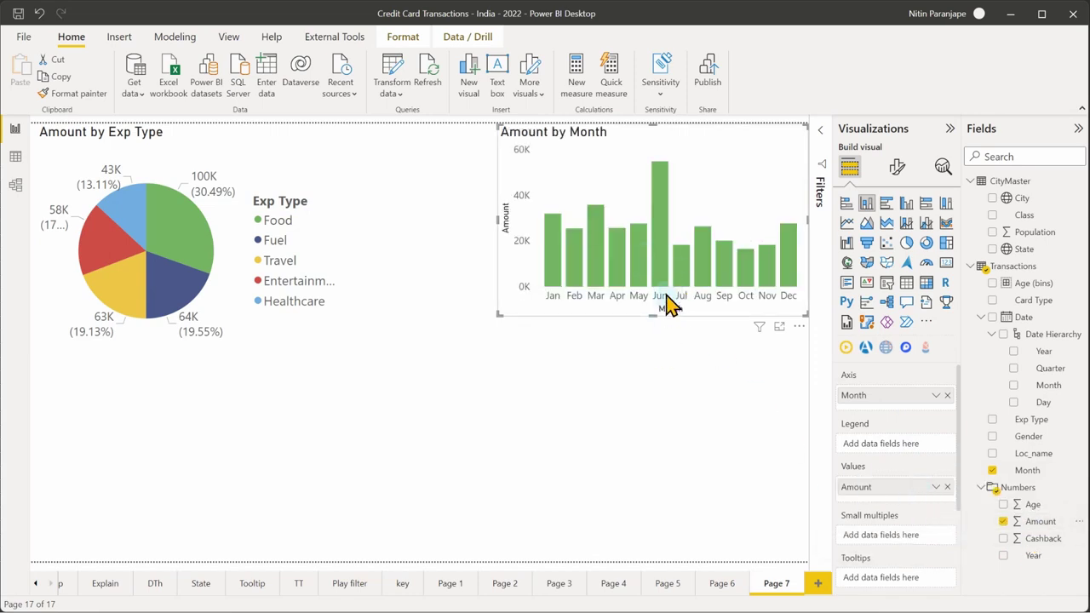
{"action": "left_click_drag", "start_coordinate": [1024, 439], "coordinate": [890, 454]}
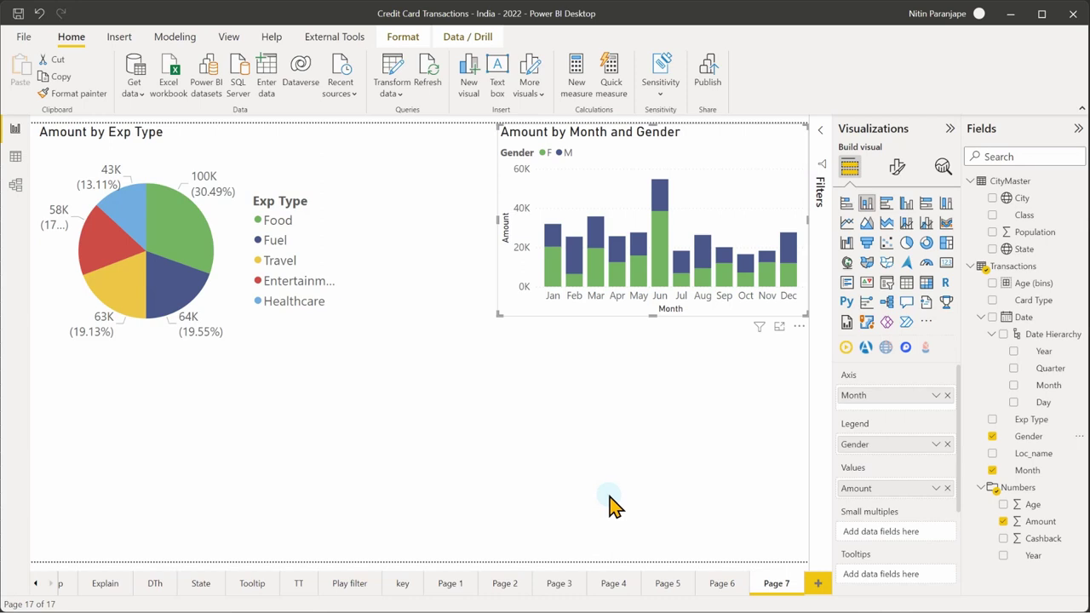
{"action": "left_click", "coordinate": [711, 469]}
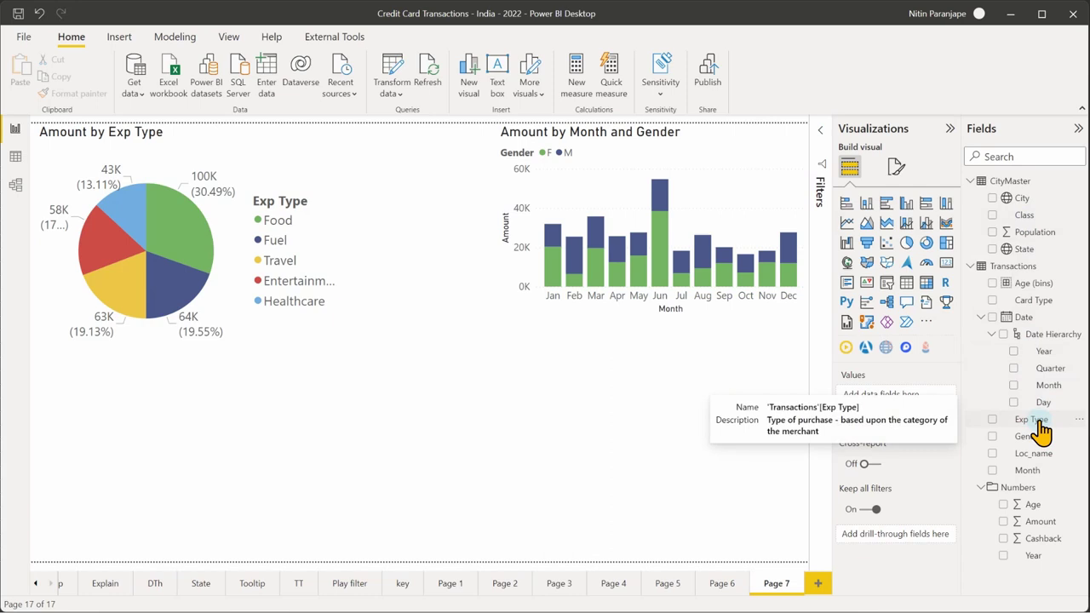
Create and delete an Exp Type table, then drop State below the column chart as a map
{"action": "left_click_drag", "start_coordinate": [1040, 430], "coordinate": [640, 482]}
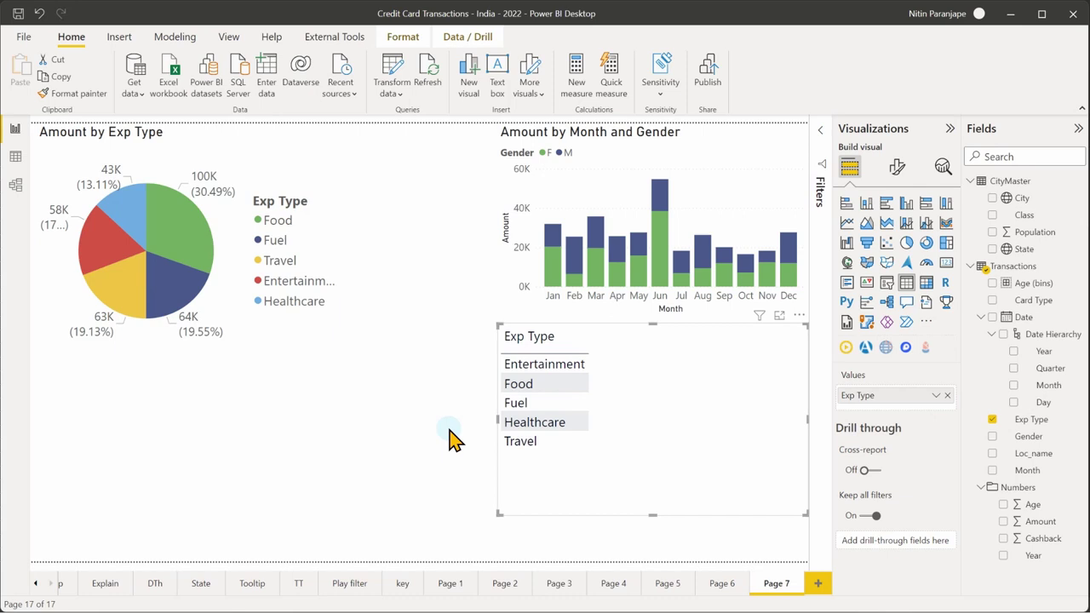
{"action": "key", "text": "Delete"}
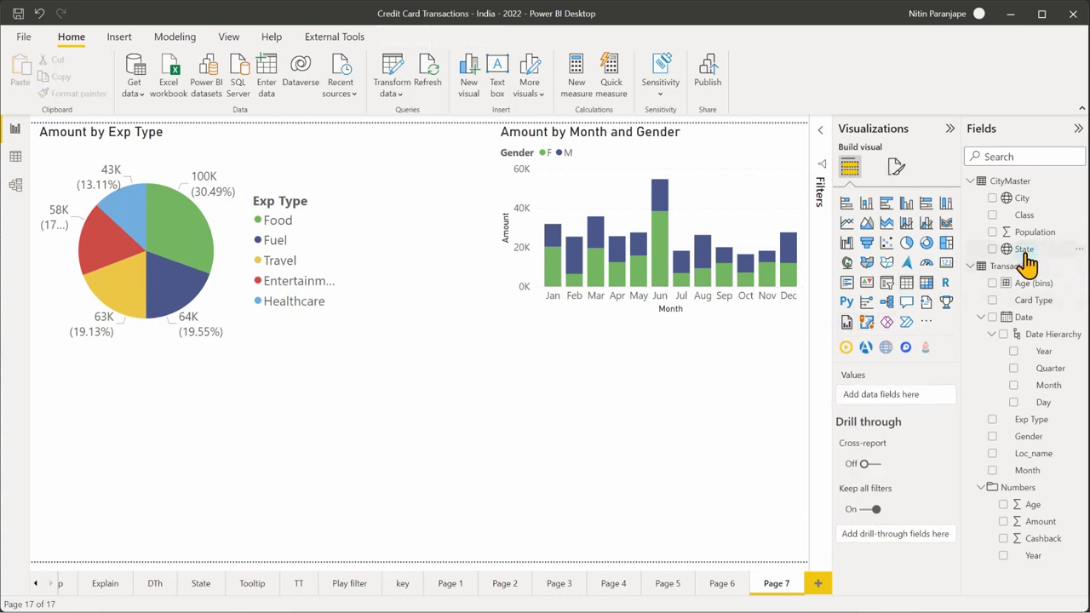
{"action": "left_click_drag", "start_coordinate": [1027, 256], "coordinate": [652, 410]}
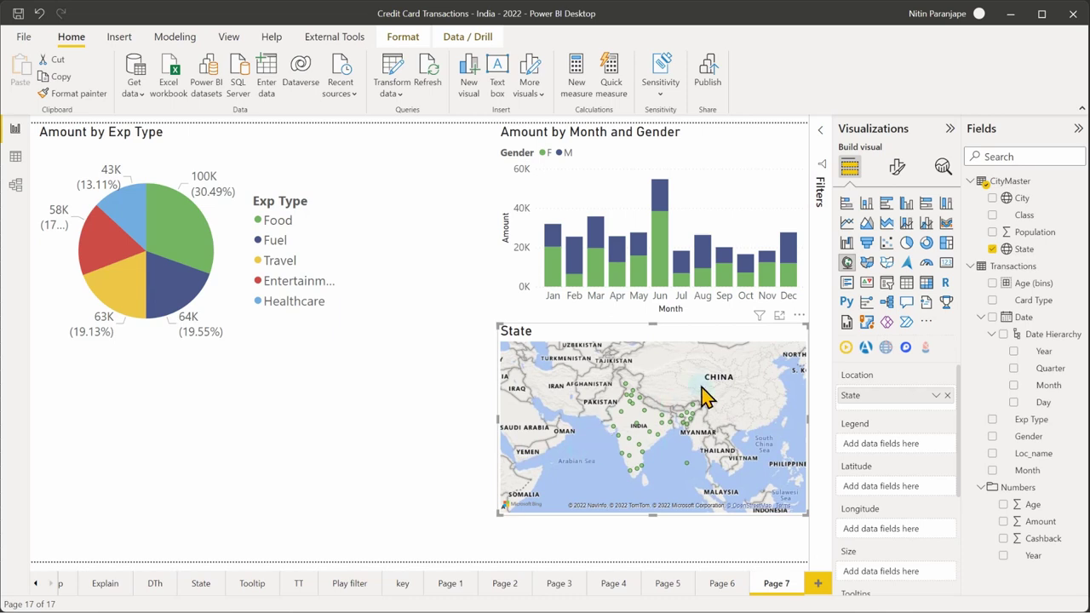
Size the state map's bubbles by Amount
{"action": "left_click", "coordinate": [779, 317]}
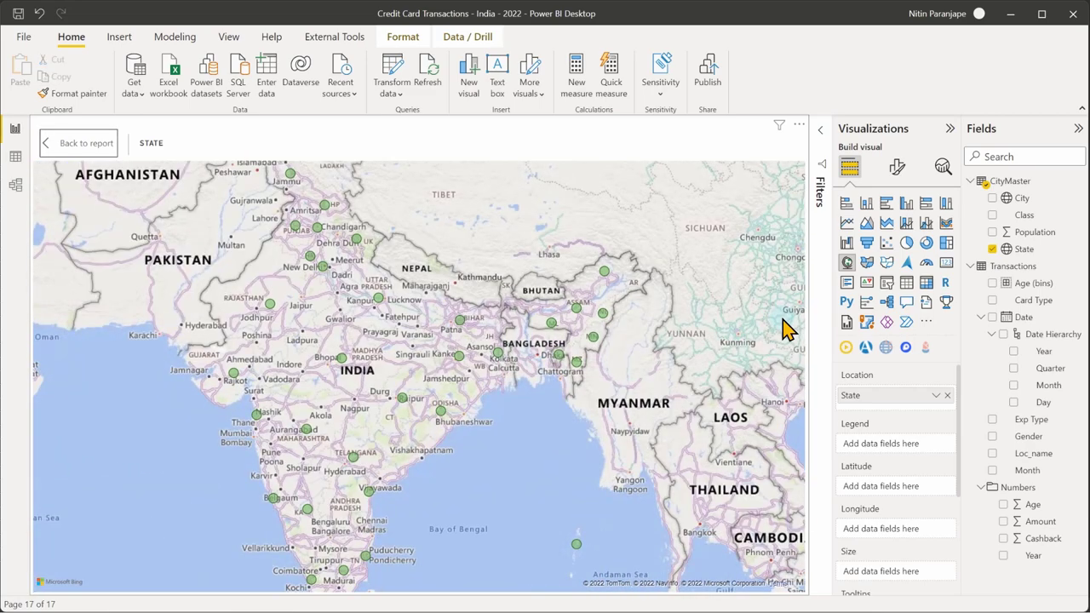
{"action": "left_click", "coordinate": [95, 154]}
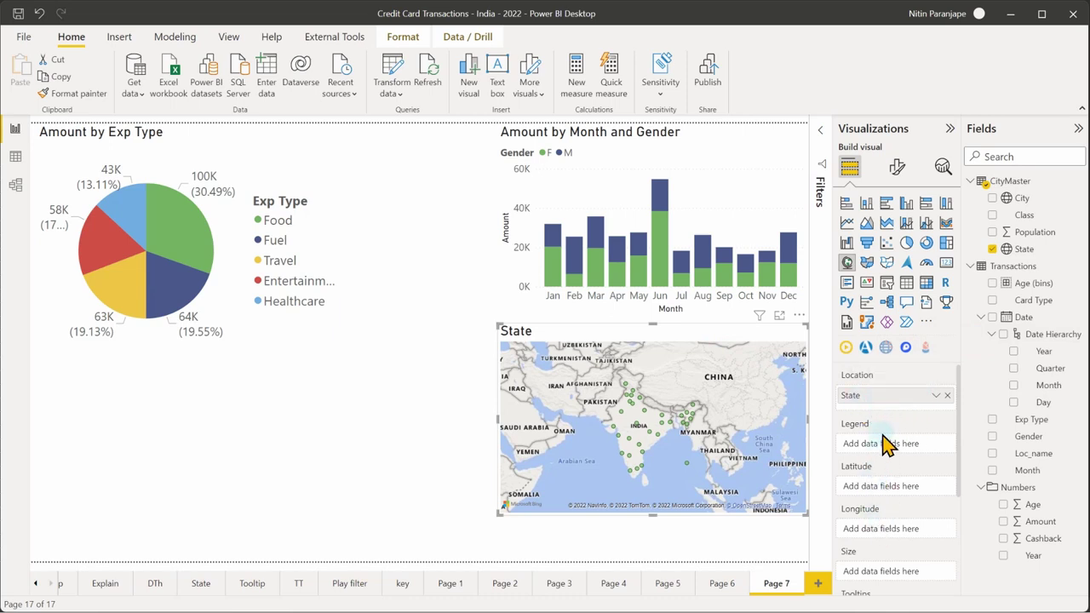
{"action": "scroll", "coordinate": [903, 498], "scroll_direction": "down", "scroll_amount": 2}
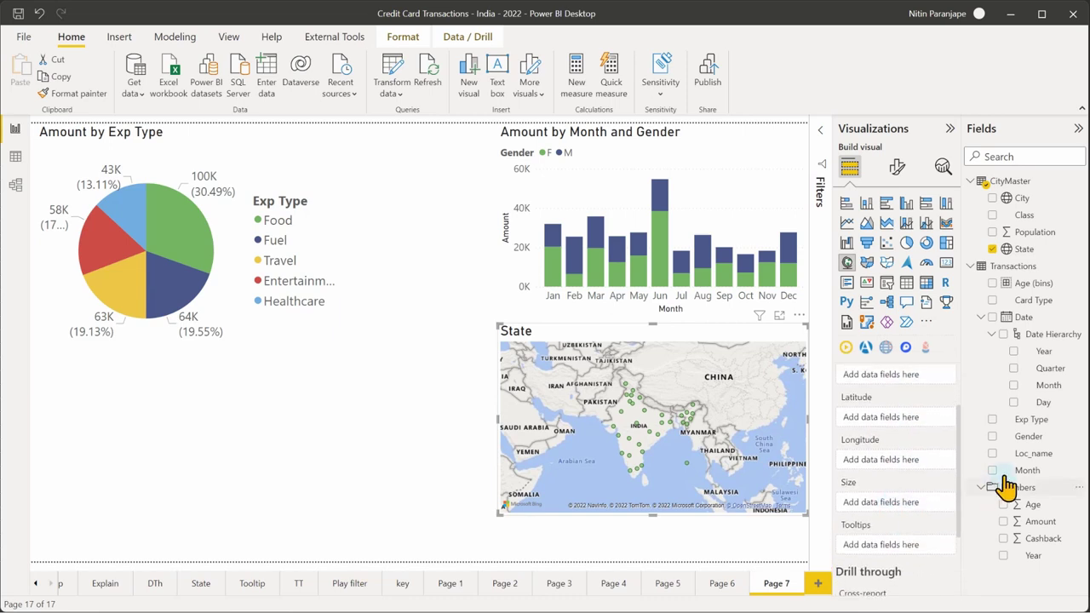
{"action": "left_click_drag", "start_coordinate": [1037, 532], "coordinate": [881, 502]}
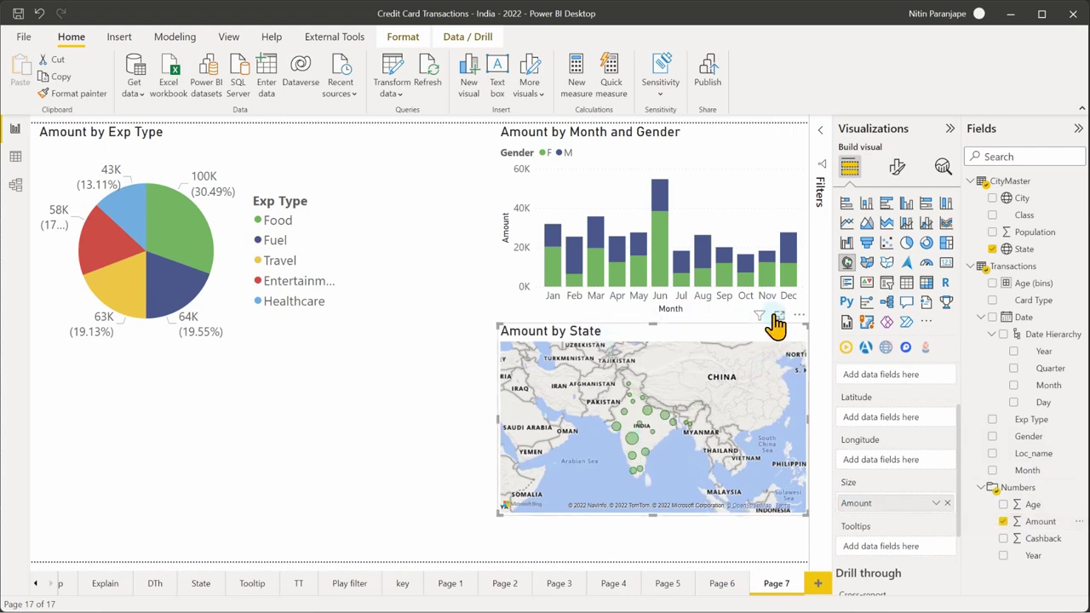
In focus mode, add Age to the map's tooltips as Average, then open Data view
{"action": "left_click", "coordinate": [779, 316]}
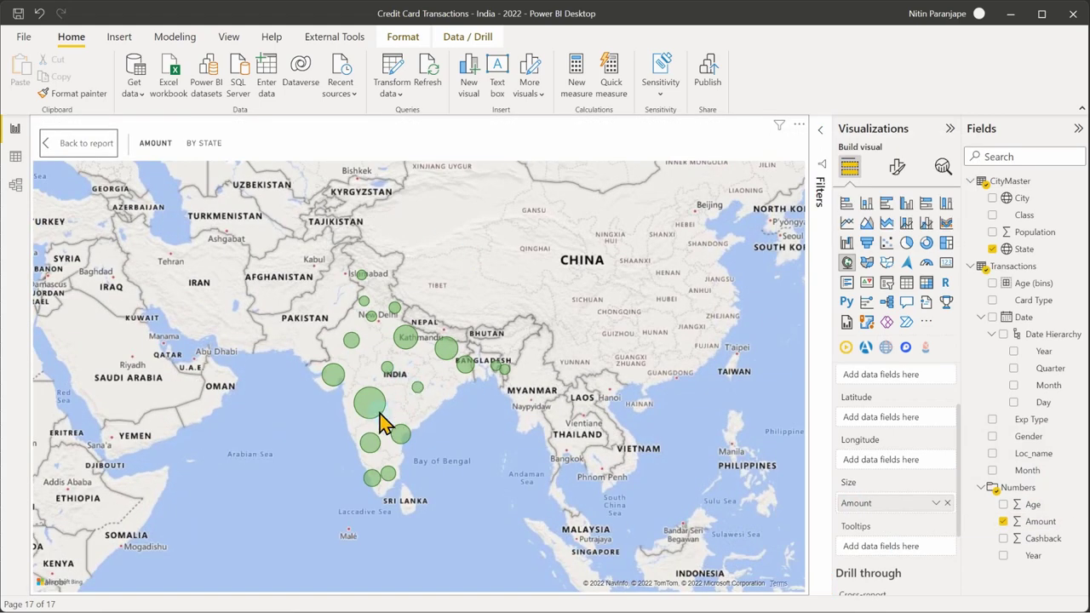
{"action": "mouse_move", "coordinate": [380, 417]}
{"action": "mouse_move", "coordinate": [406, 351]}
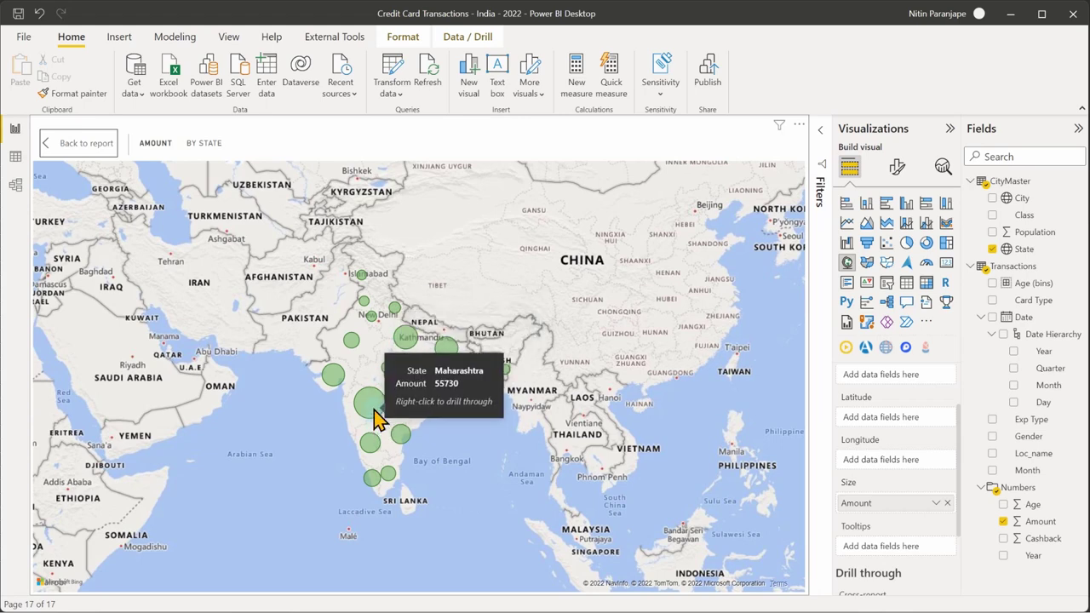
{"action": "scroll", "coordinate": [920, 527], "scroll_direction": "down", "scroll_amount": 2}
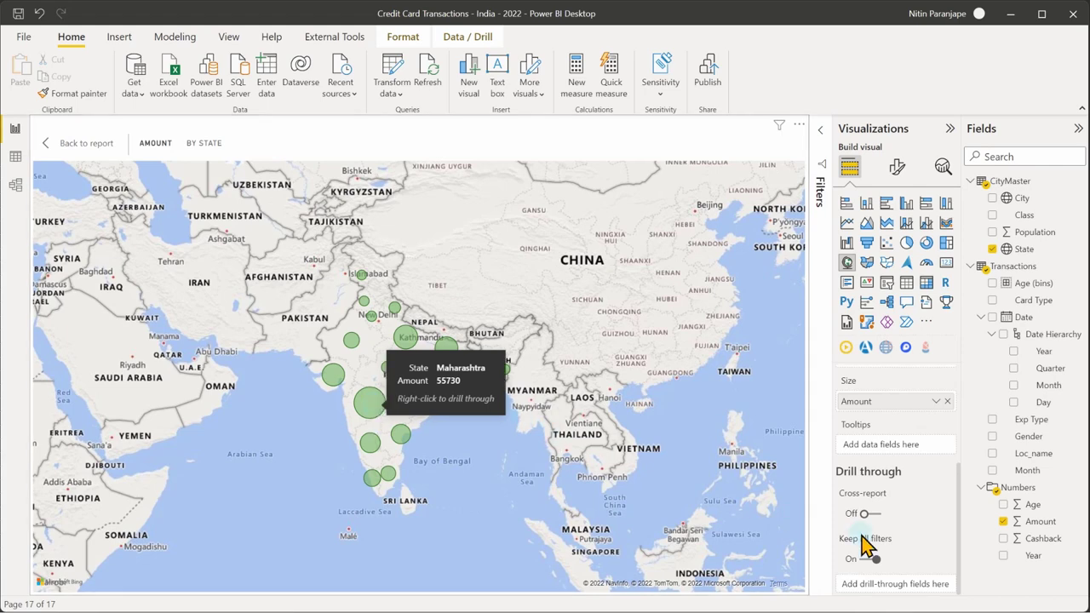
{"action": "left_click_drag", "start_coordinate": [1035, 507], "coordinate": [894, 445]}
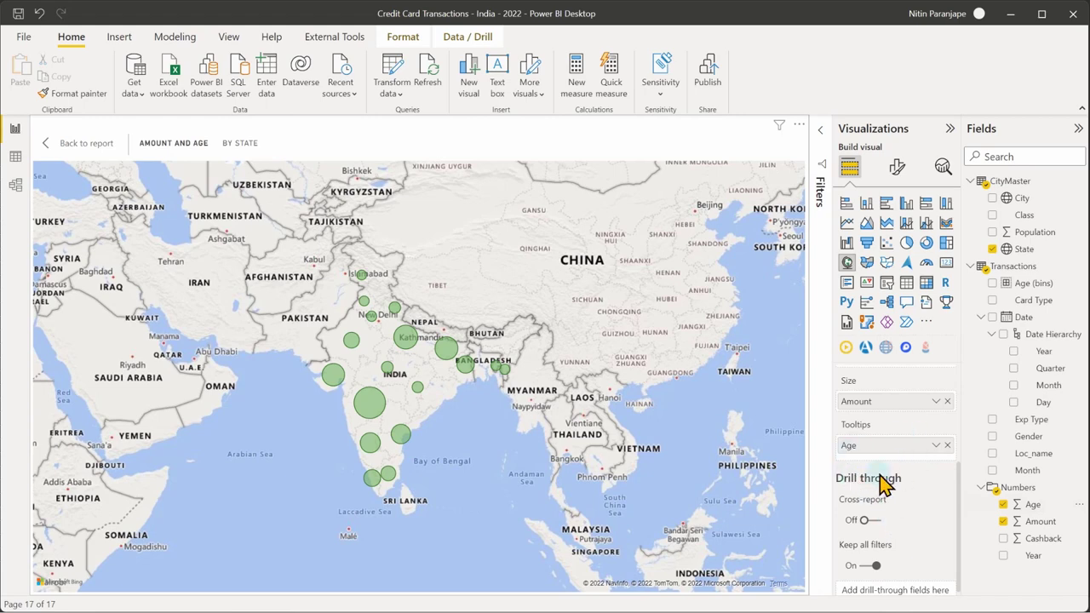
{"action": "left_click", "coordinate": [936, 447]}
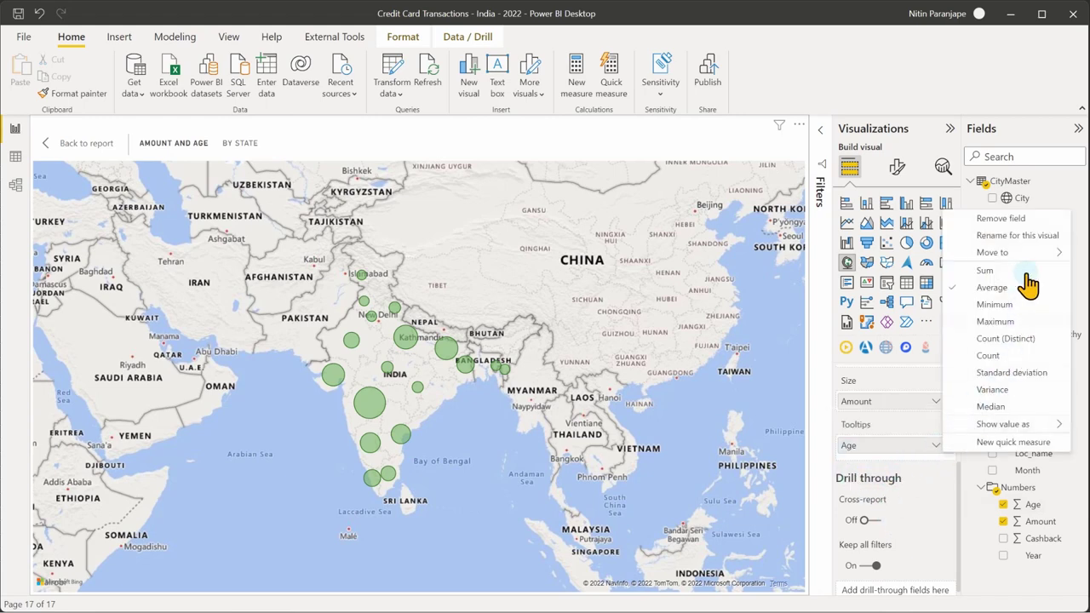
{"action": "left_click", "coordinate": [895, 452]}
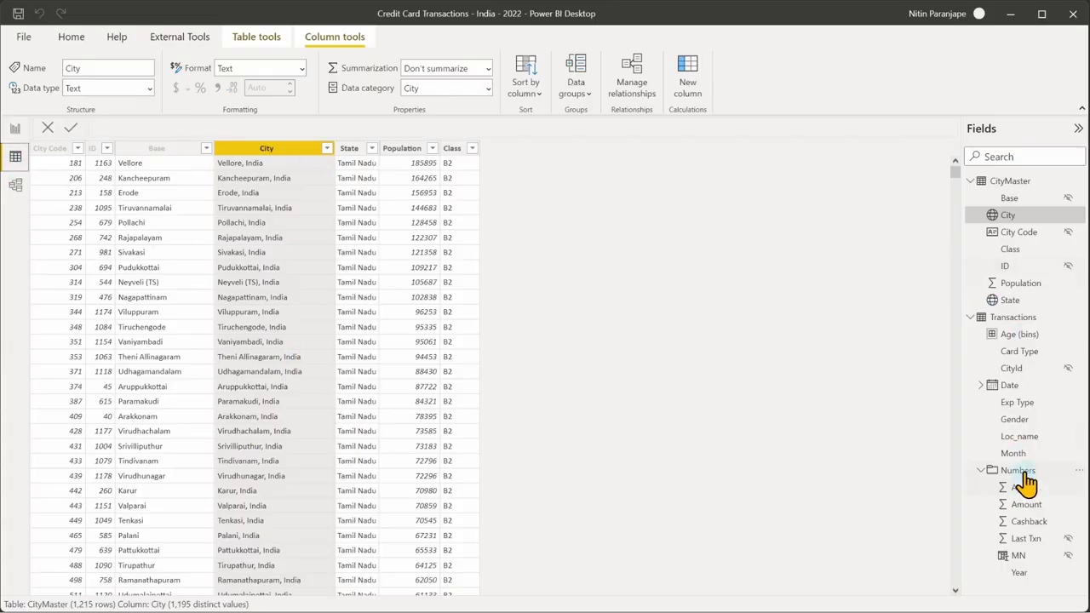
Confirm the Transactions table's Age column summarizes as Average, then return to Report view
{"action": "left_click", "coordinate": [1013, 352]}
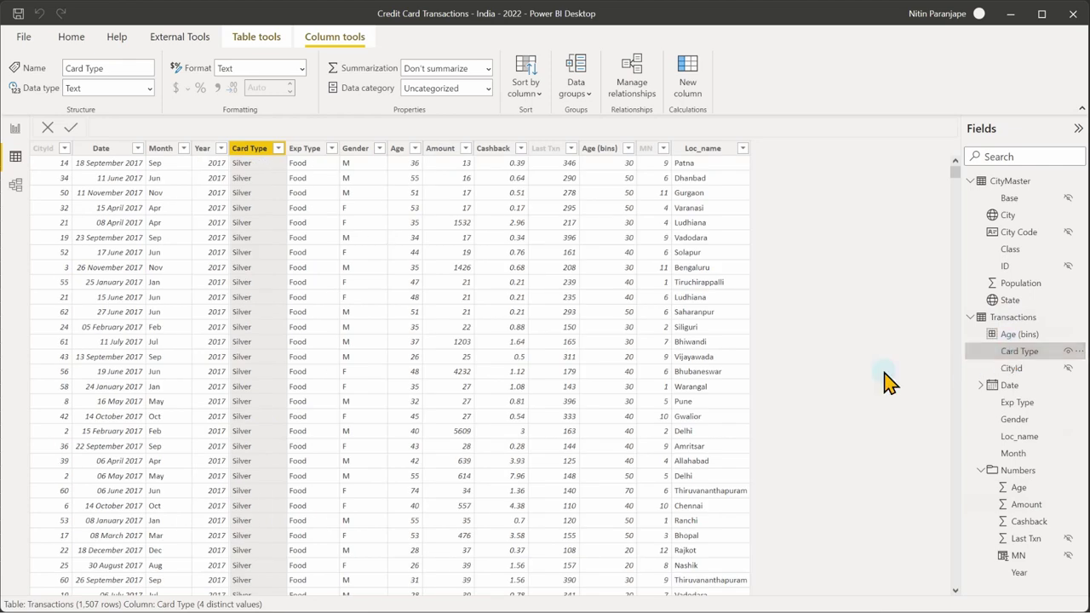
{"action": "left_click", "coordinate": [397, 151]}
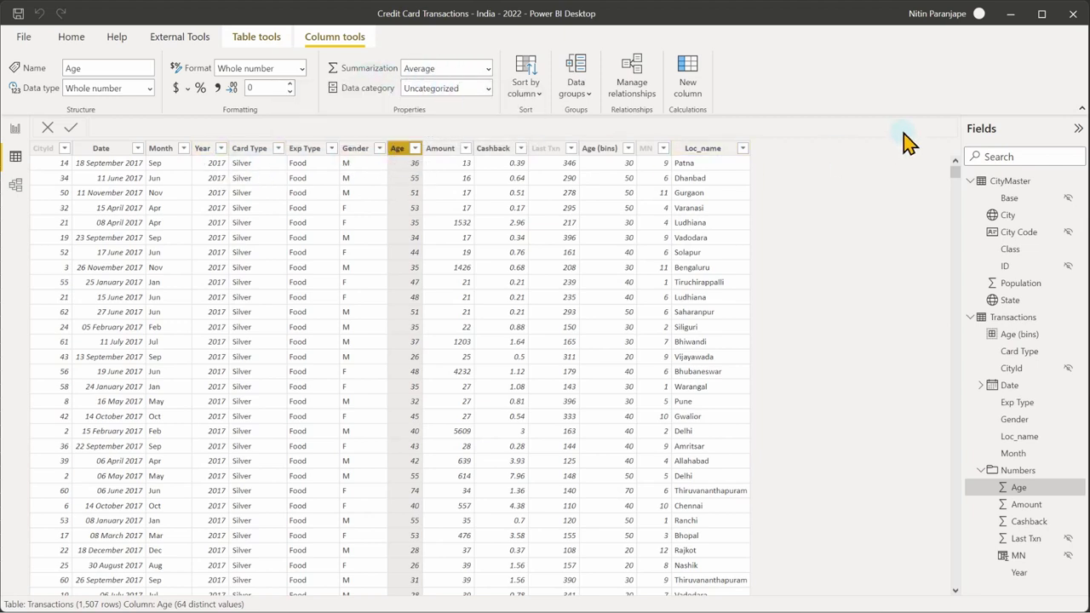
{"action": "left_click", "coordinate": [15, 129]}
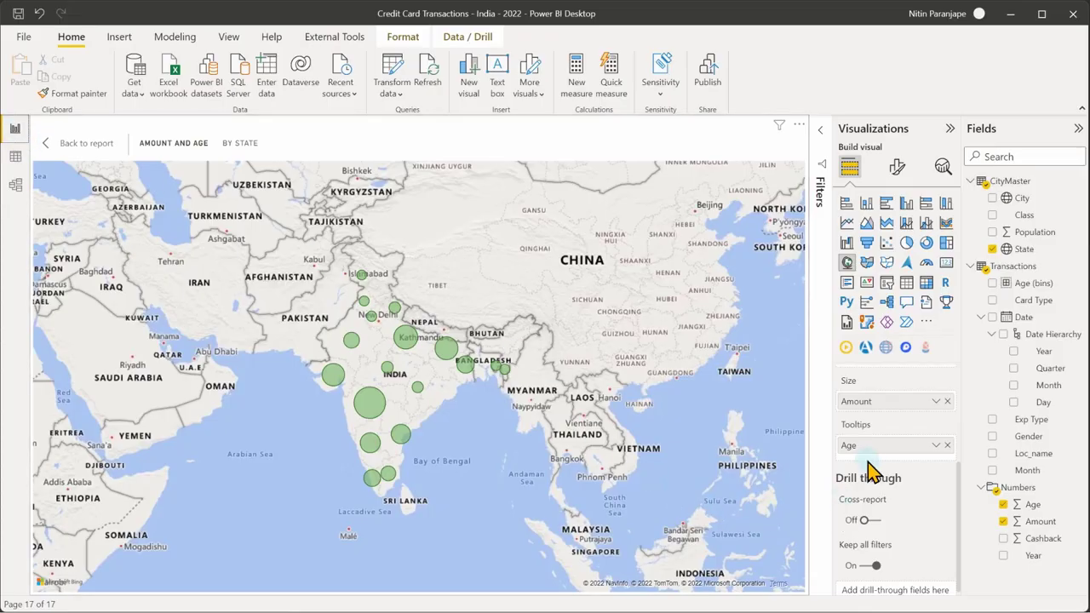
Exit focus mode, then convert the Amount and Age by State map to a matrix and undo it
{"action": "mouse_move", "coordinate": [369, 411]}
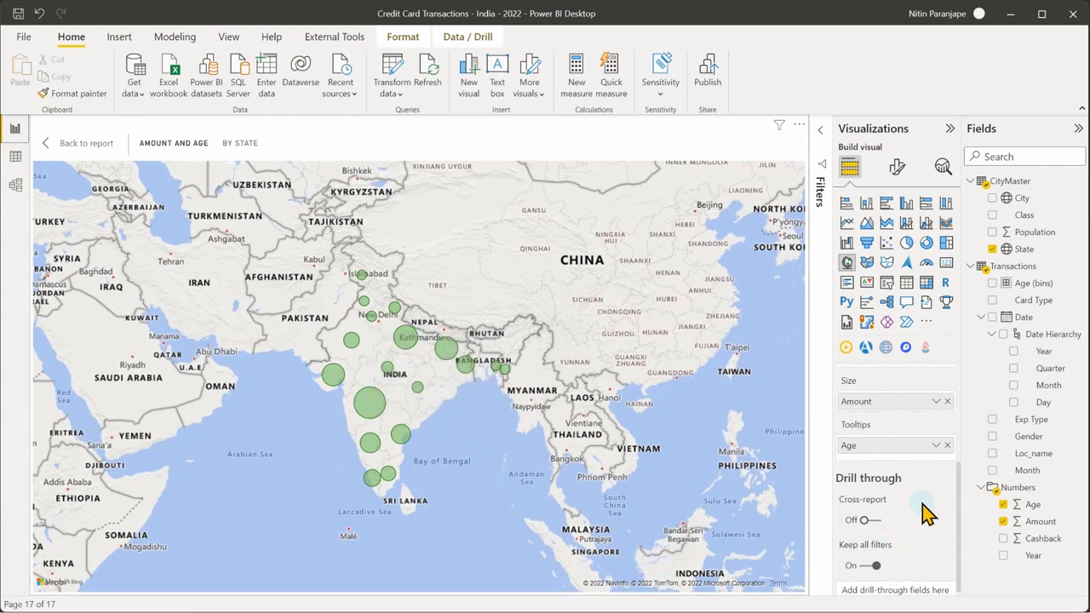
{"action": "left_click", "coordinate": [86, 143]}
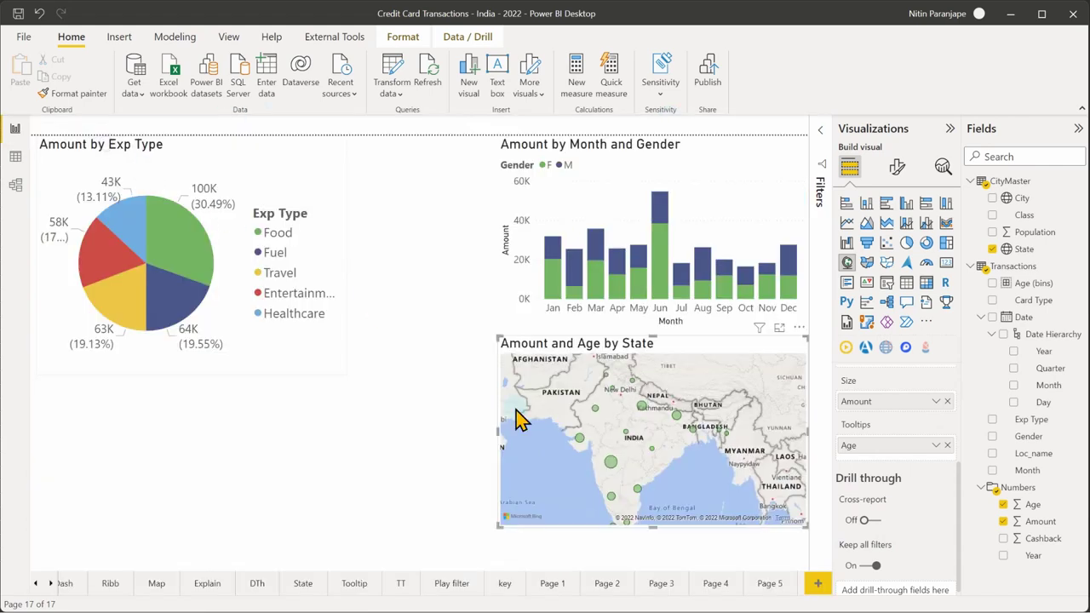
{"action": "left_click", "coordinate": [361, 418]}
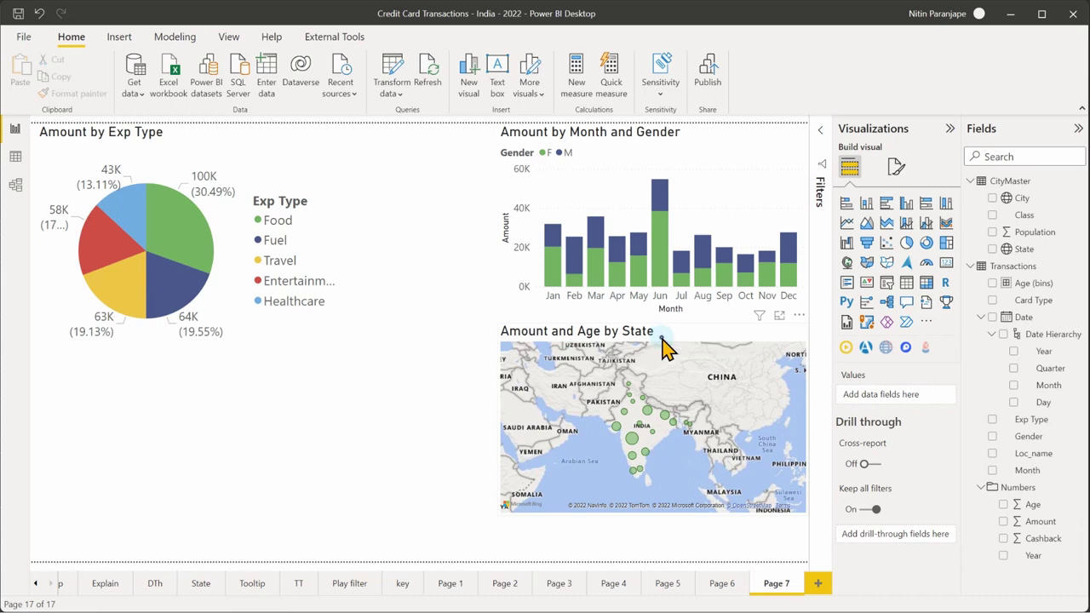
{"action": "left_click", "coordinate": [661, 342]}
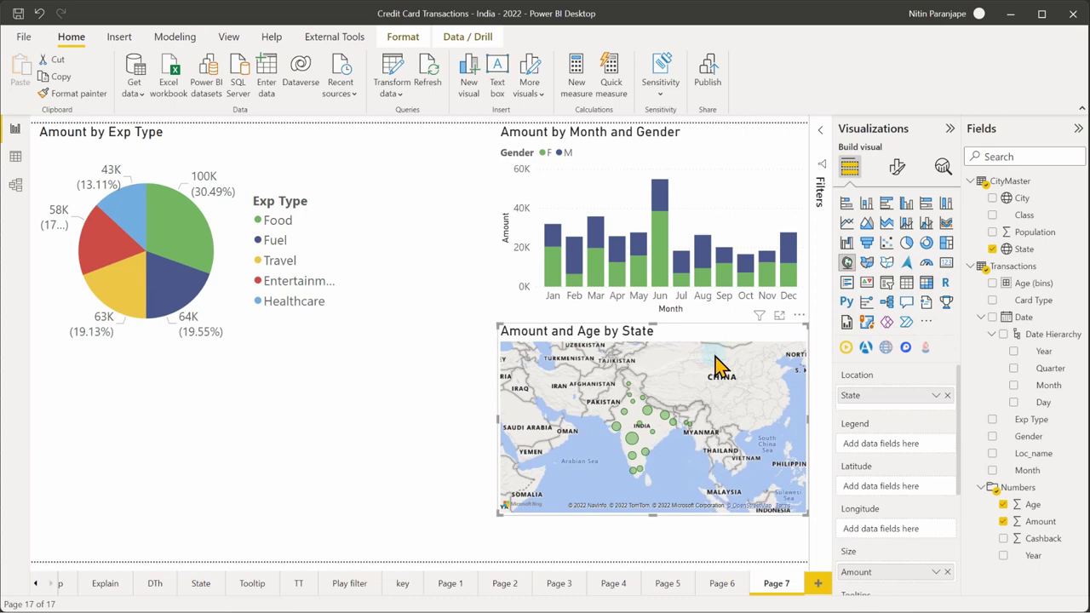
{"action": "left_click", "coordinate": [926, 282]}
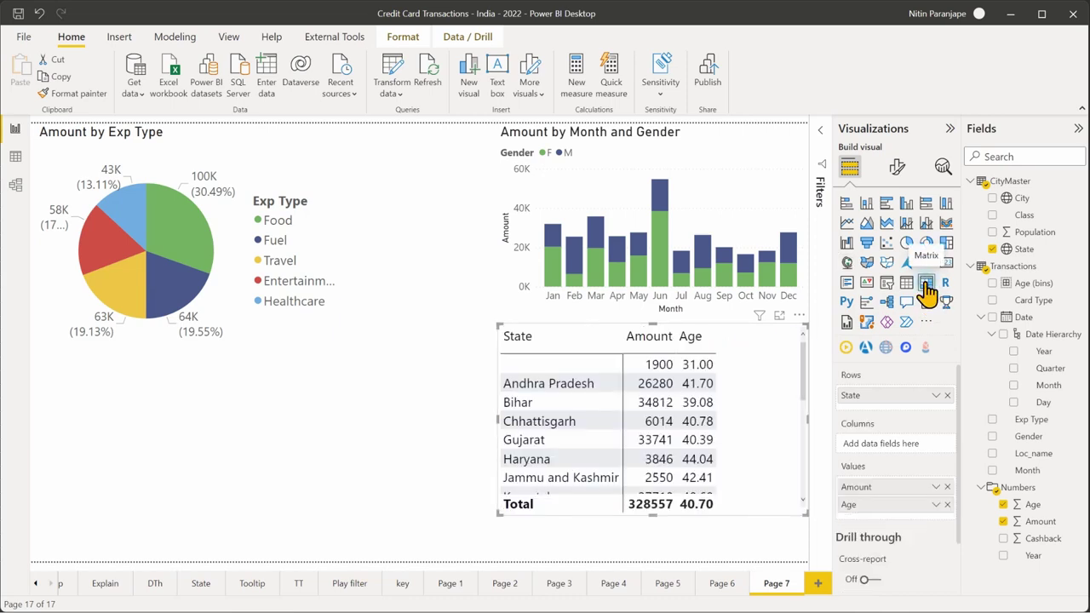
{"action": "key", "text": "ctrl+z"}
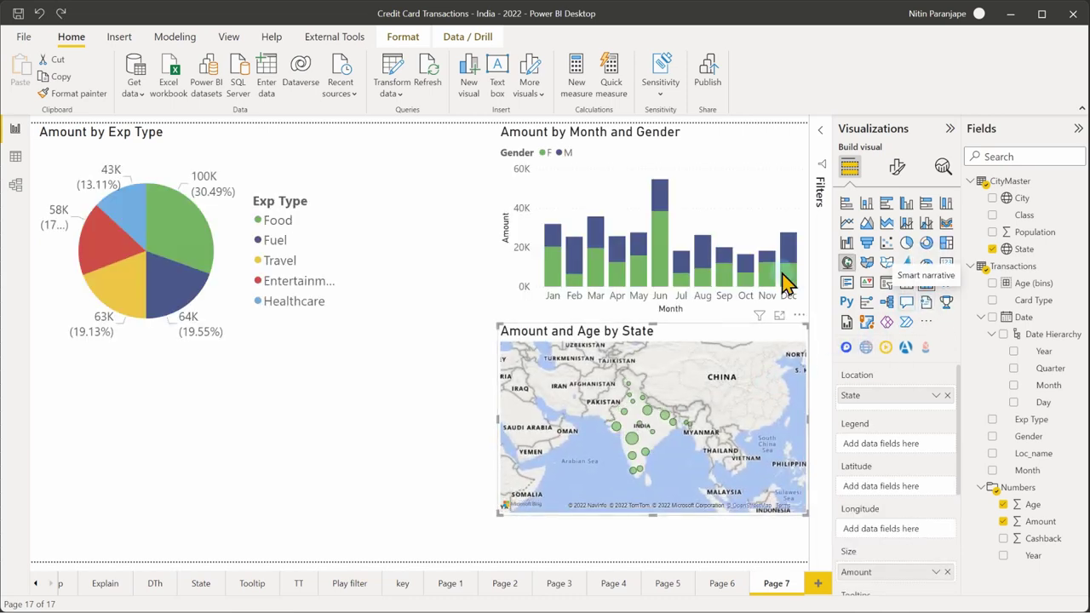
{"action": "left_click", "coordinate": [462, 205]}
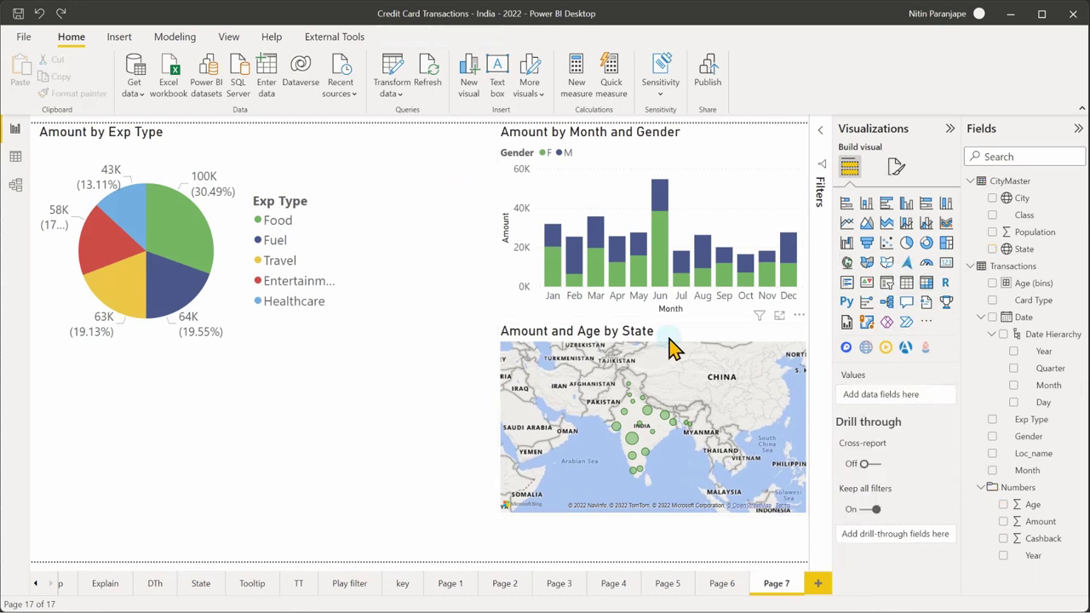
Add a wide matrix below the pie with Card Type rows, Population columns and Amount values
{"action": "left_click", "coordinate": [926, 283]}
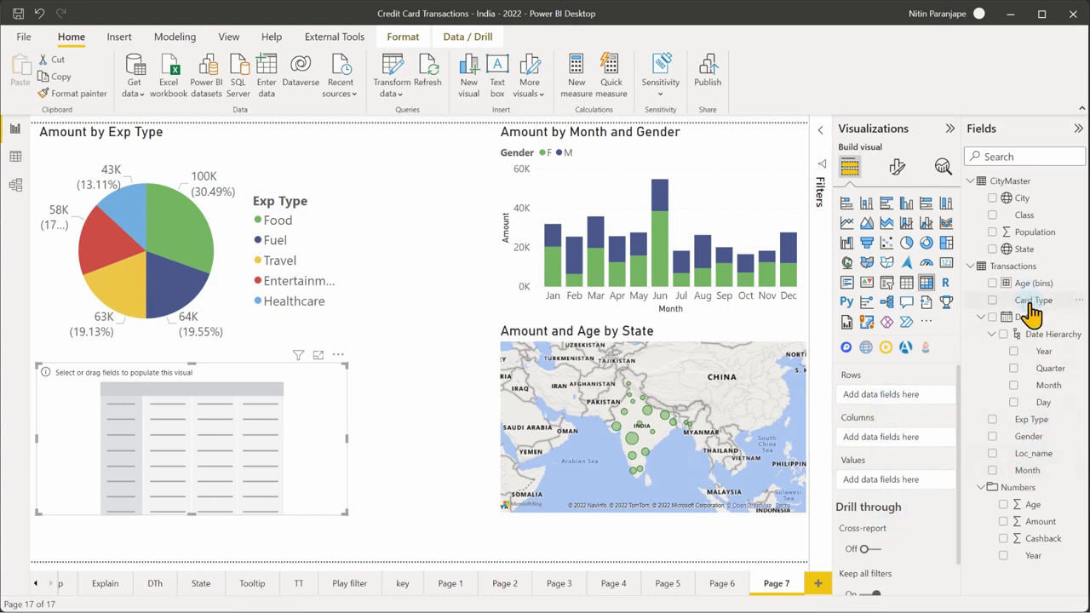
{"action": "left_click_drag", "start_coordinate": [1032, 303], "coordinate": [877, 395]}
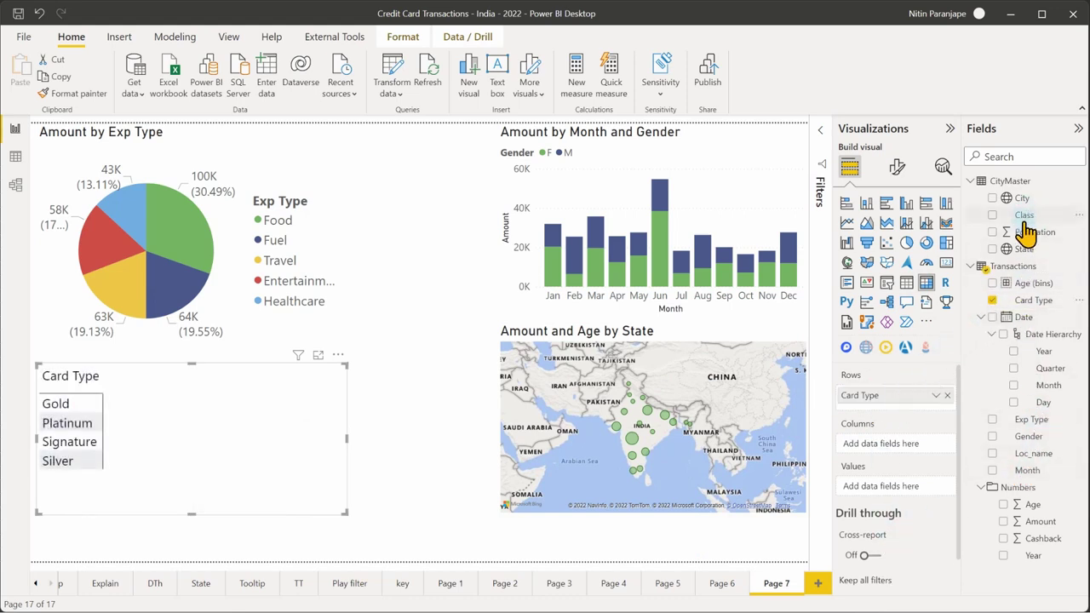
{"action": "left_click_drag", "start_coordinate": [1028, 232], "coordinate": [886, 446]}
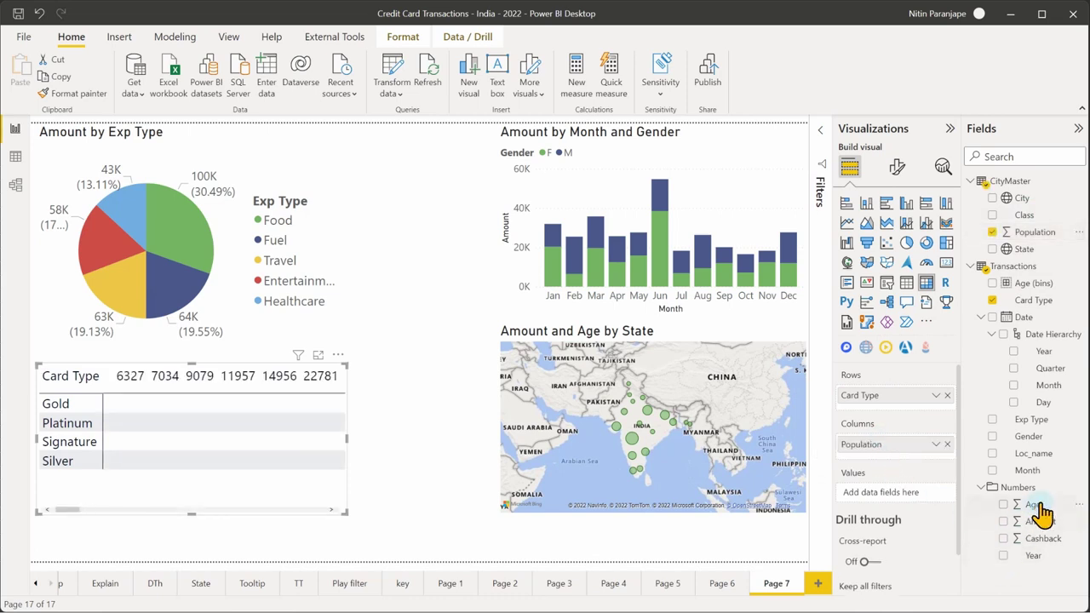
{"action": "left_click_drag", "start_coordinate": [1040, 518], "coordinate": [885, 494]}
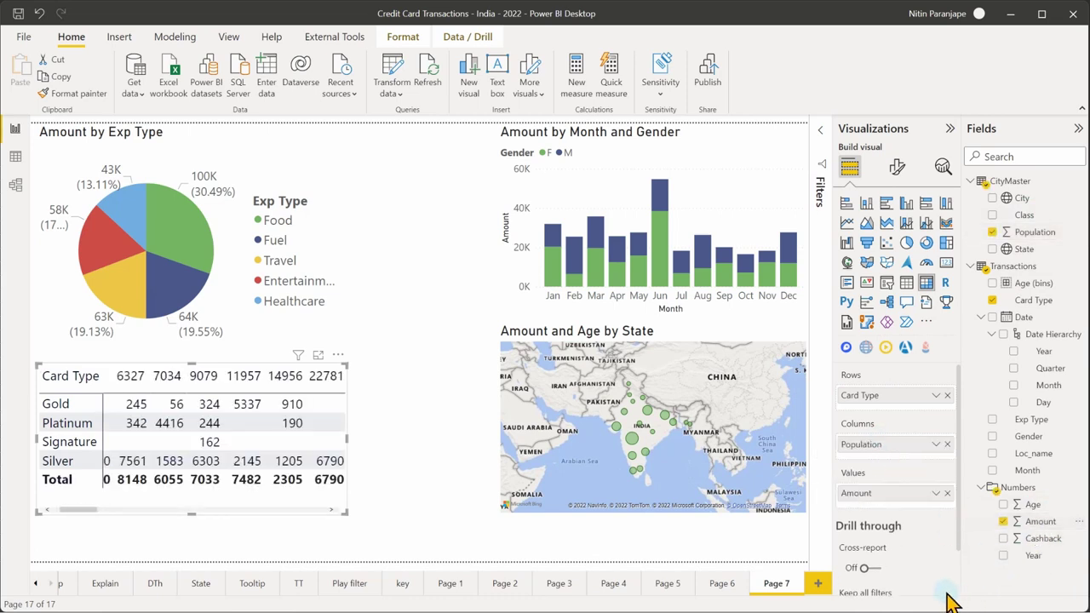
{"action": "left_click_drag", "start_coordinate": [346, 511], "coordinate": [475, 526]}
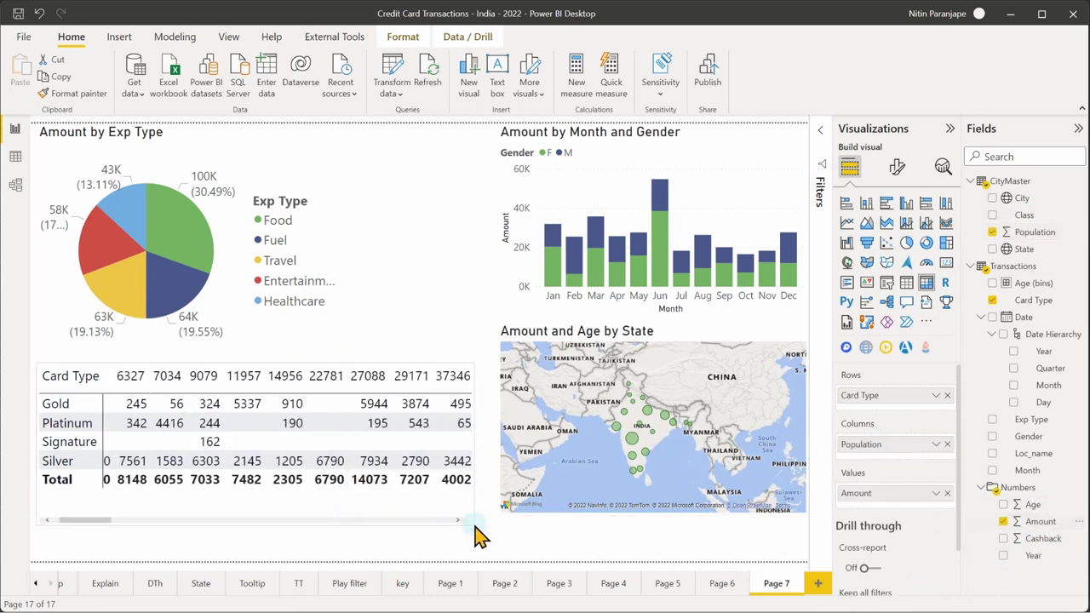
{"action": "left_click", "coordinate": [451, 305]}
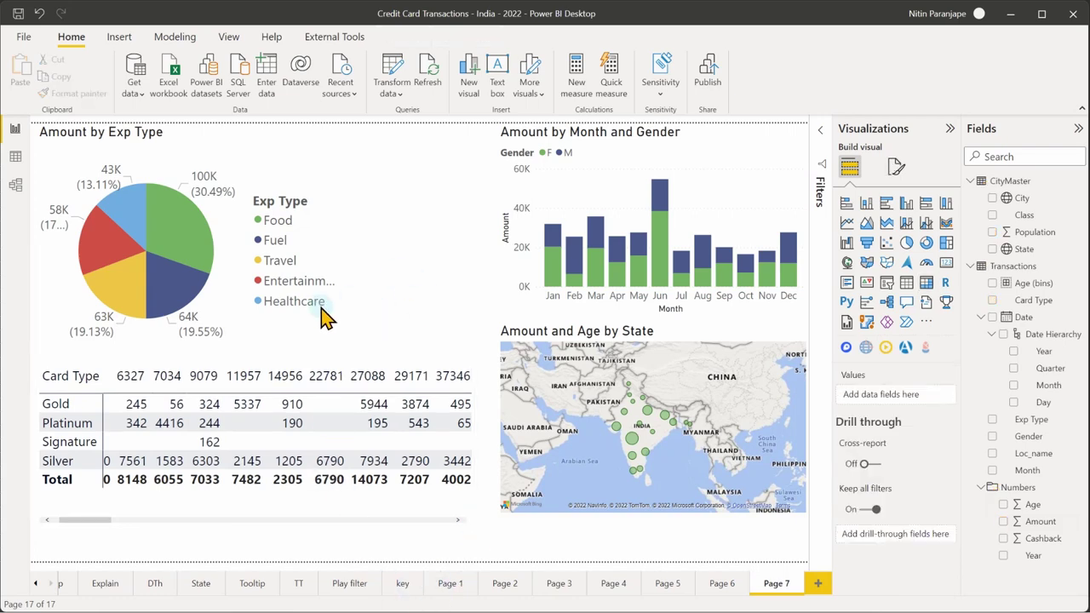
Drop Gender from the column chart's Legend and cross-highlight the pie's Fuel slice
{"action": "left_click", "coordinate": [190, 297]}
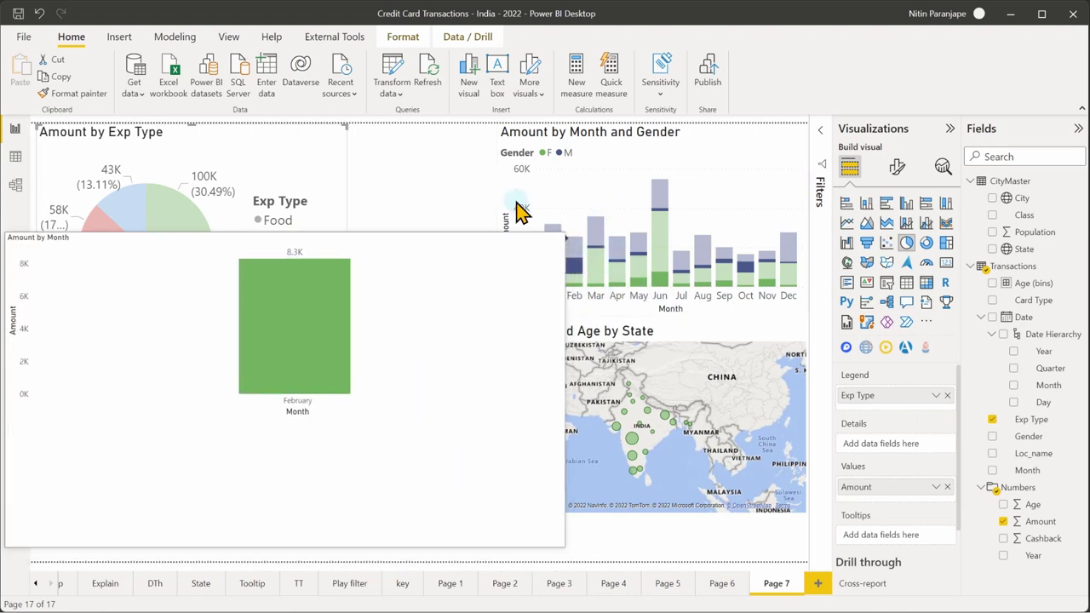
{"action": "left_click", "coordinate": [440, 182]}
{"action": "left_click", "coordinate": [789, 259]}
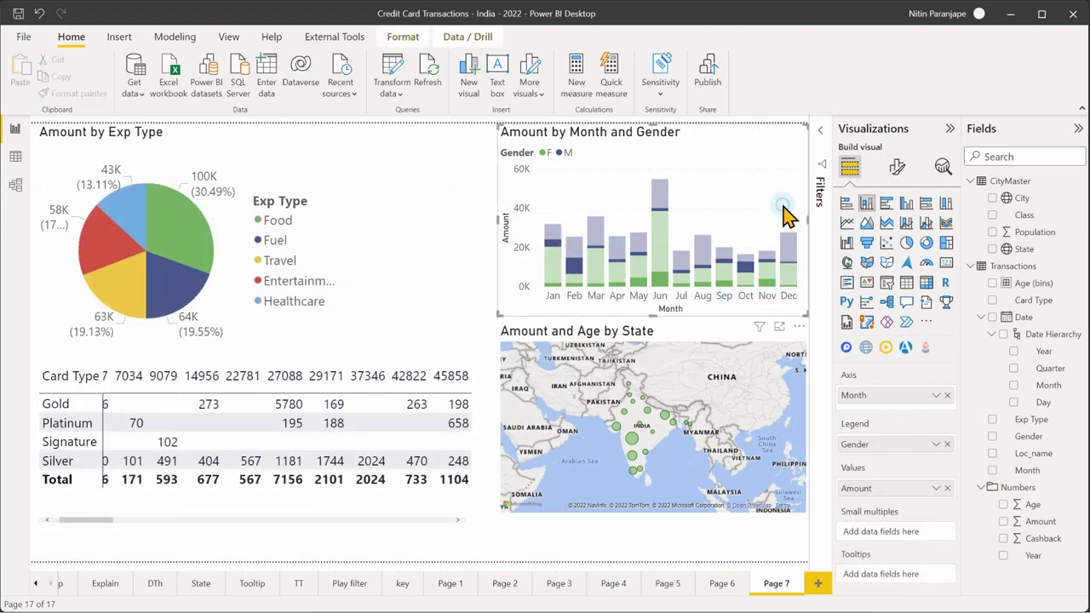
{"action": "left_click", "coordinate": [947, 445]}
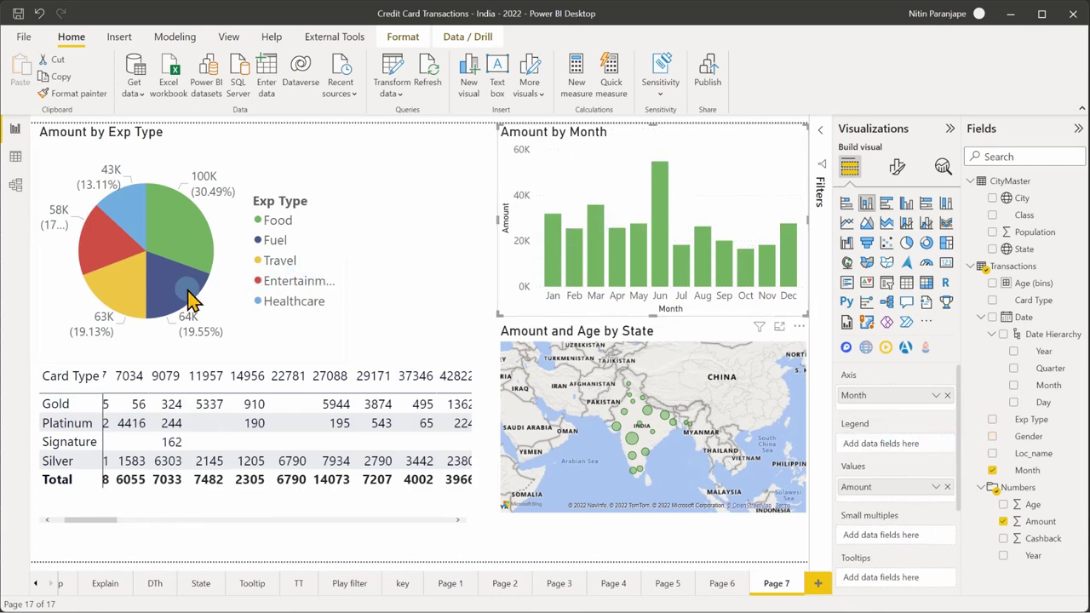
{"action": "mouse_move", "coordinate": [191, 300]}
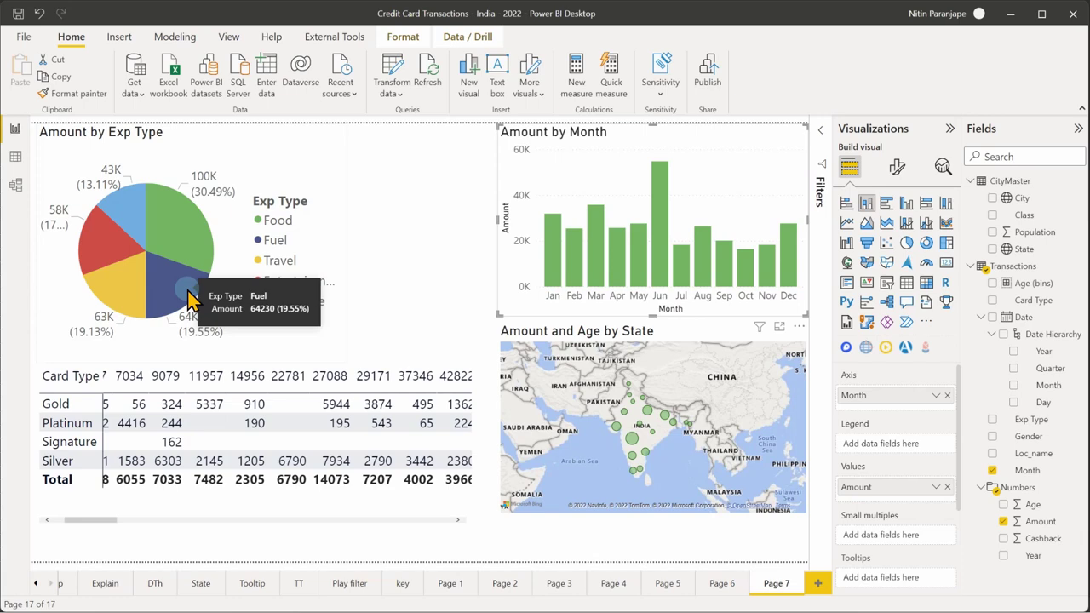
{"action": "left_click", "coordinate": [190, 299]}
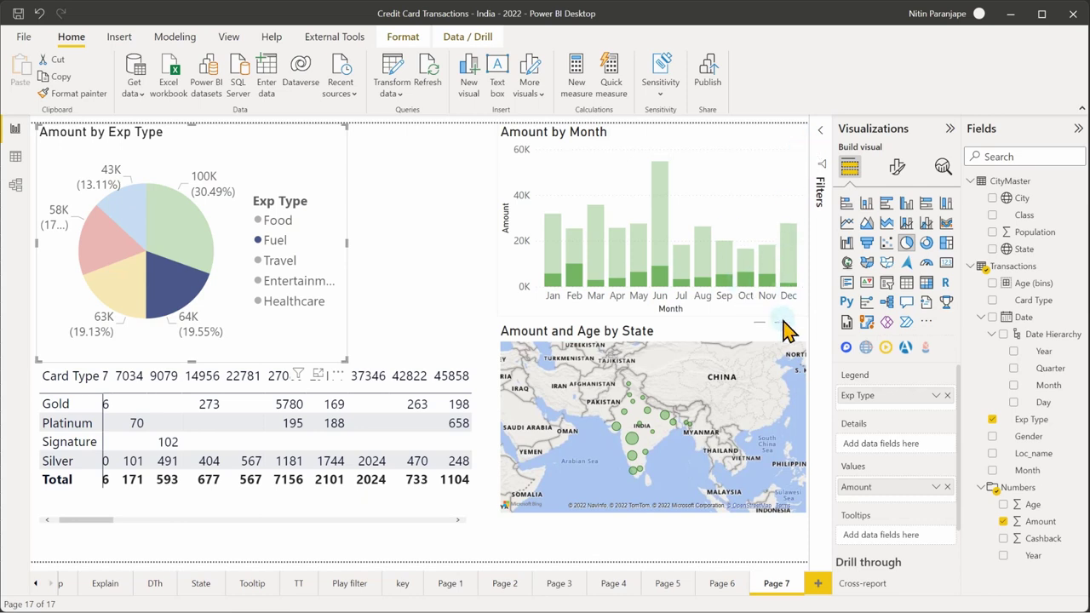
Deselect the pie chart and highlight Travel so the month columns and matrix show Travel's amounts
{"action": "mouse_move", "coordinate": [549, 288]}
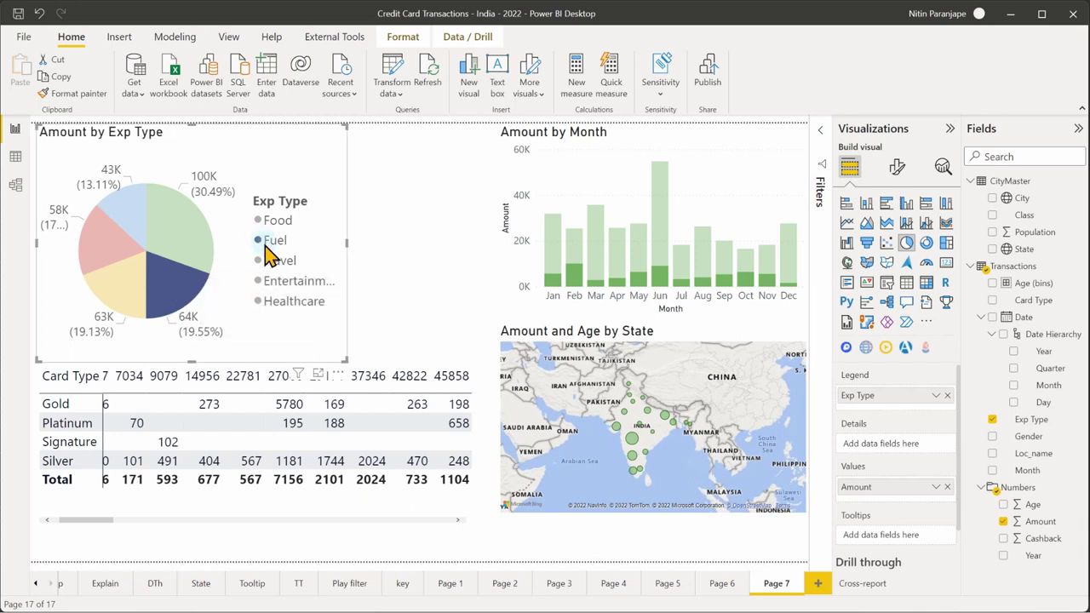
{"action": "left_click", "coordinate": [439, 295]}
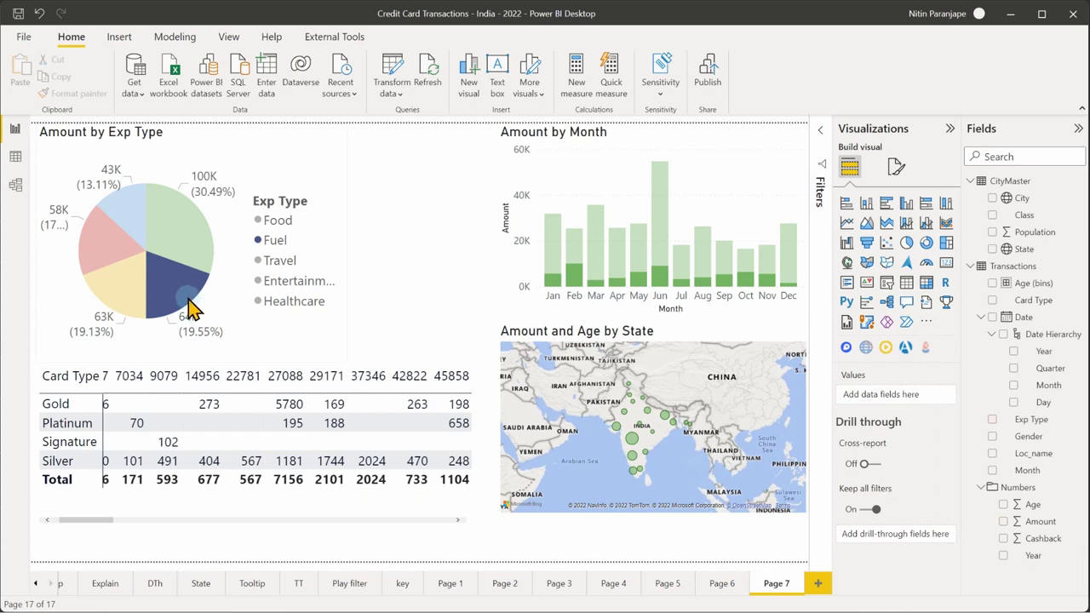
{"action": "mouse_move", "coordinate": [192, 309]}
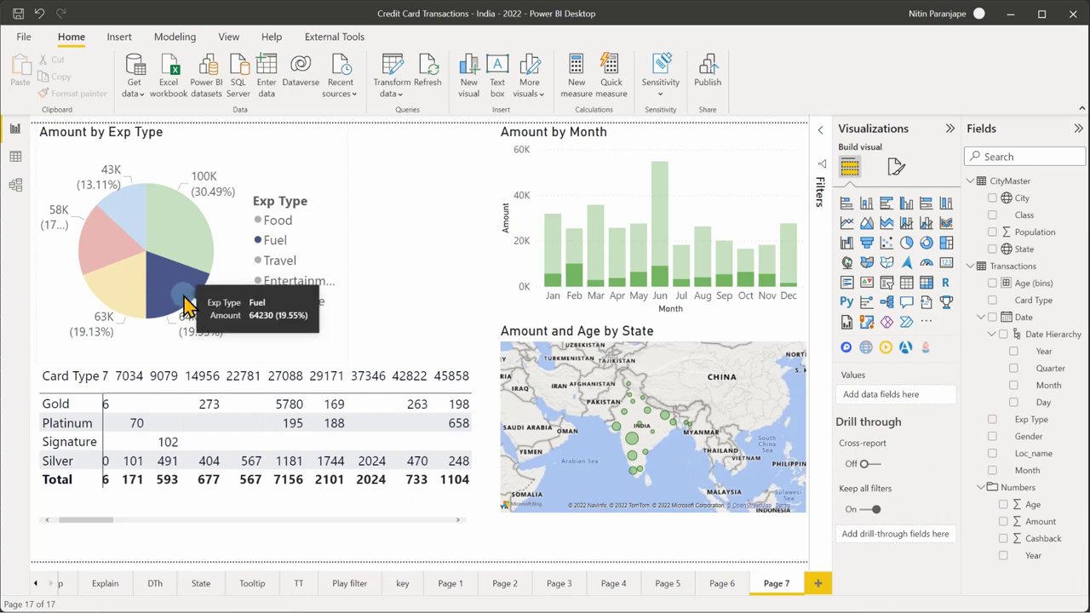
{"action": "left_click", "coordinate": [281, 264]}
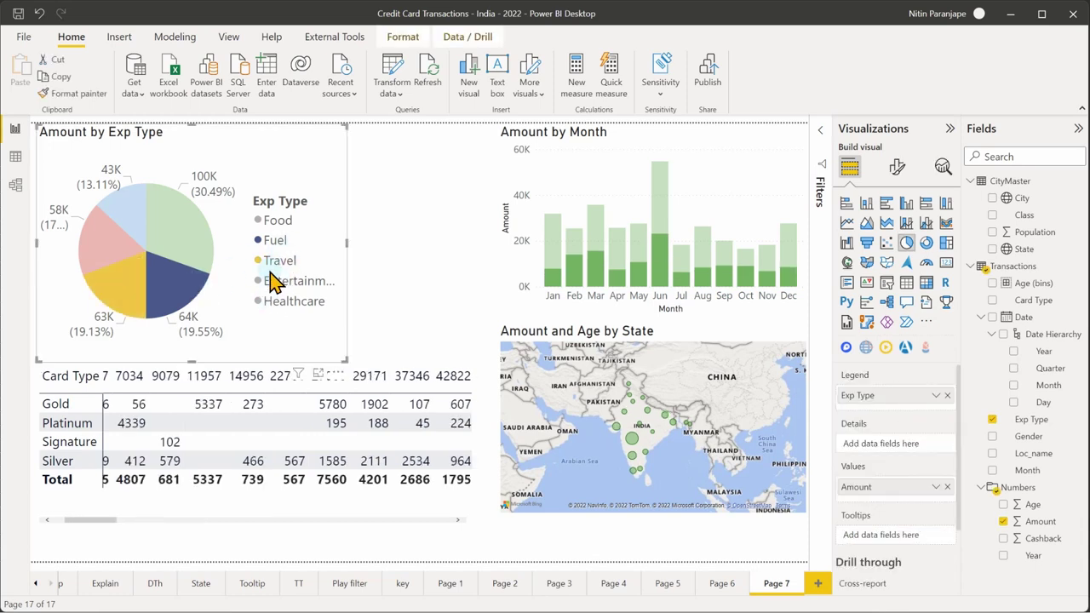
Replace Population with Class in the matrix columns, then test and clear a Platinum A1 cross-filter
{"action": "left_click", "coordinate": [220, 415]}
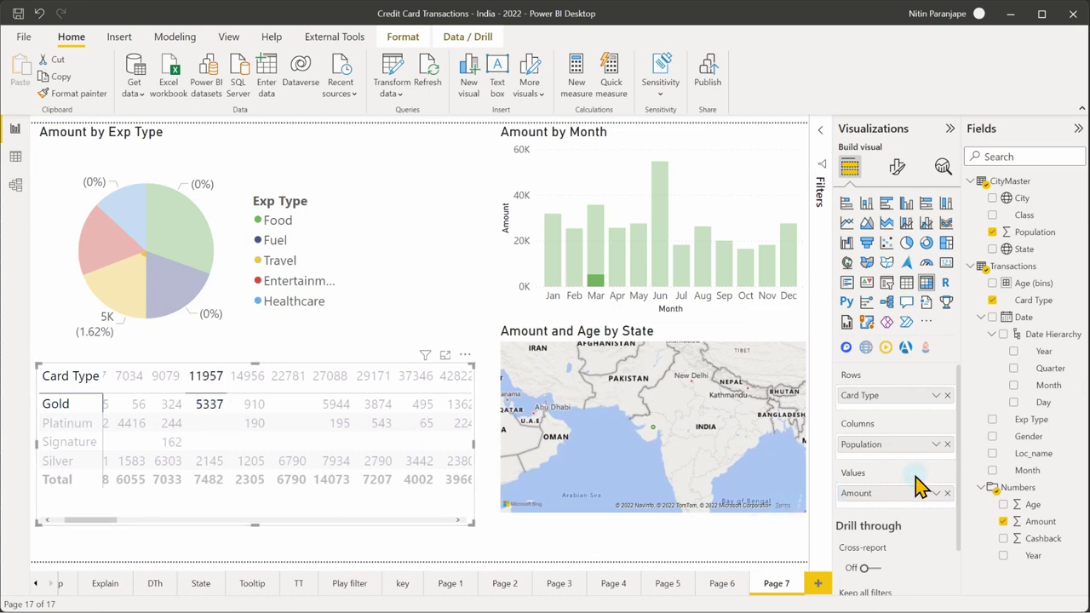
{"action": "left_click", "coordinate": [947, 445]}
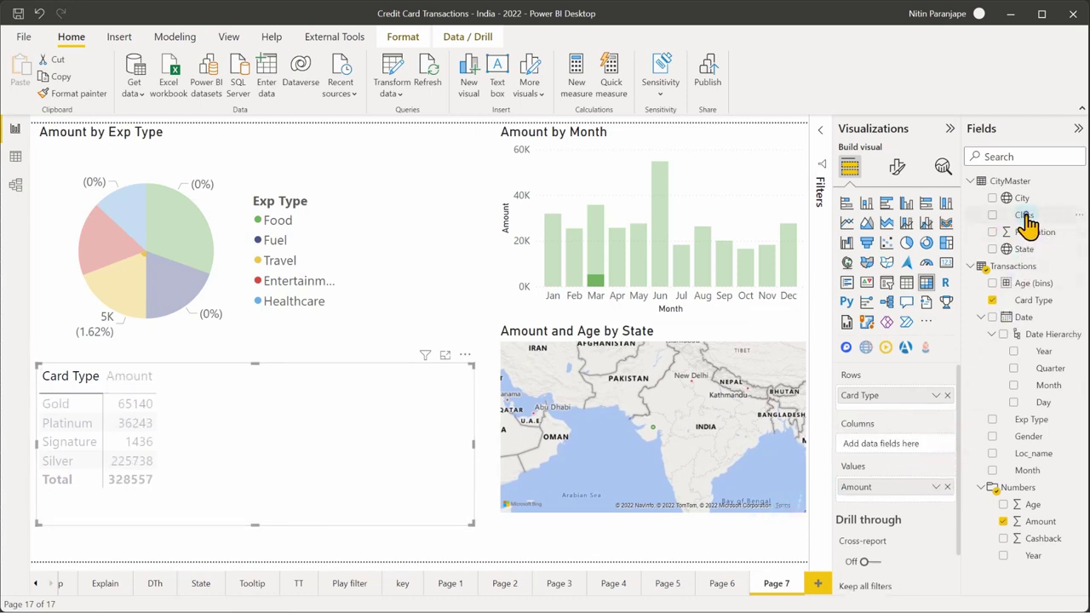
{"action": "left_click_drag", "start_coordinate": [1026, 215], "coordinate": [872, 446]}
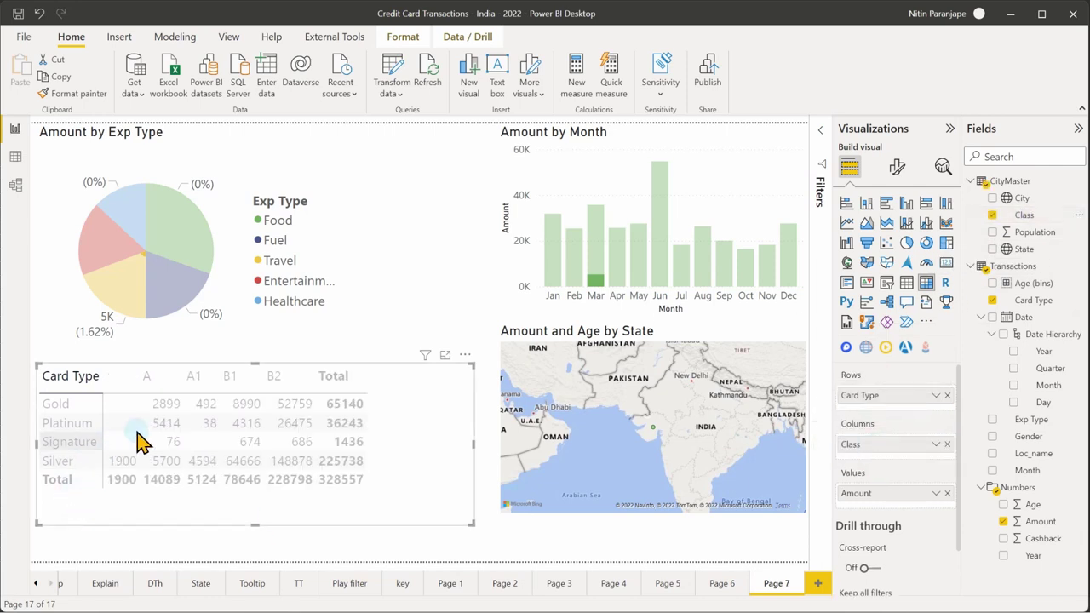
{"action": "left_click", "coordinate": [197, 423]}
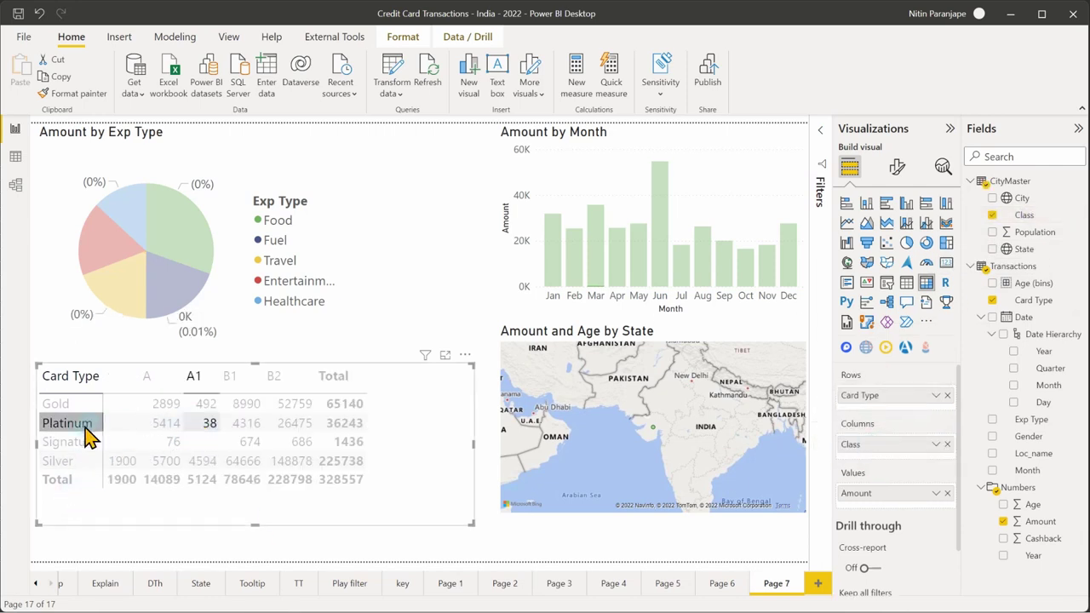
{"action": "left_click", "coordinate": [219, 431]}
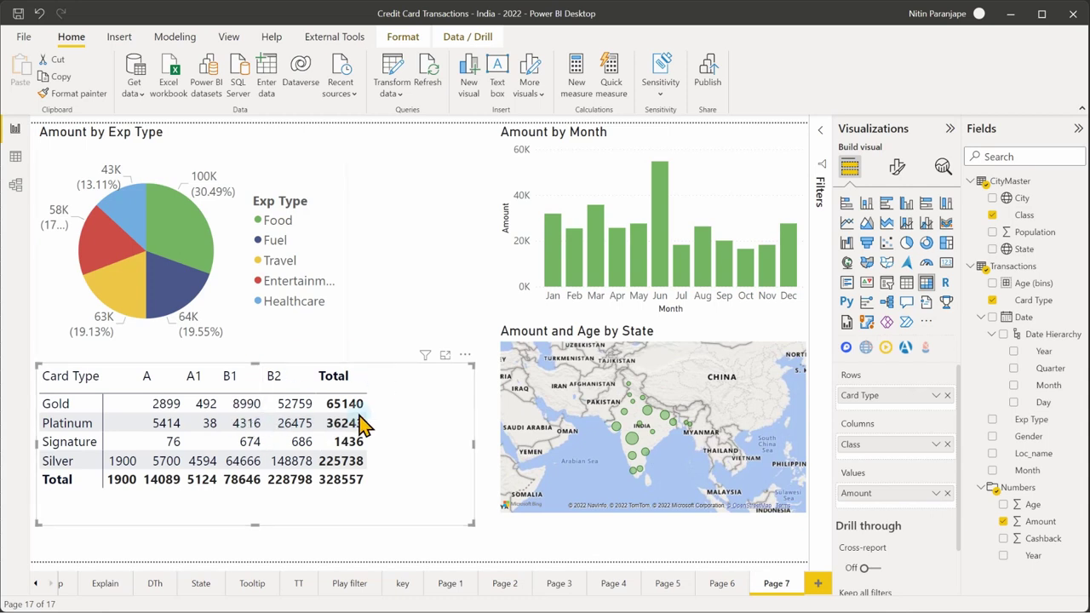
{"action": "left_click", "coordinate": [298, 426]}
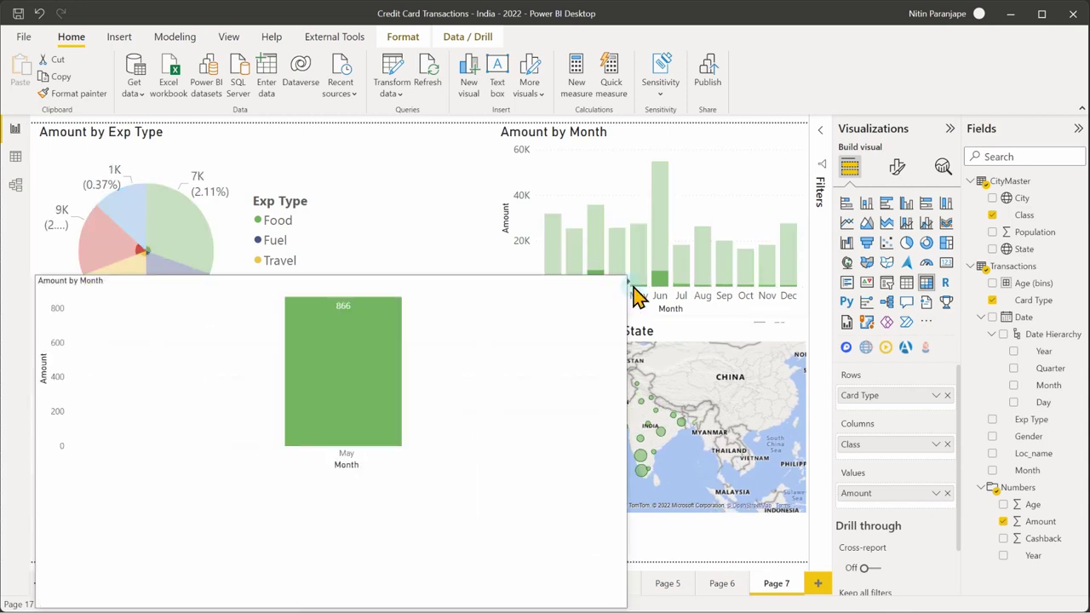
{"action": "left_click", "coordinate": [739, 548]}
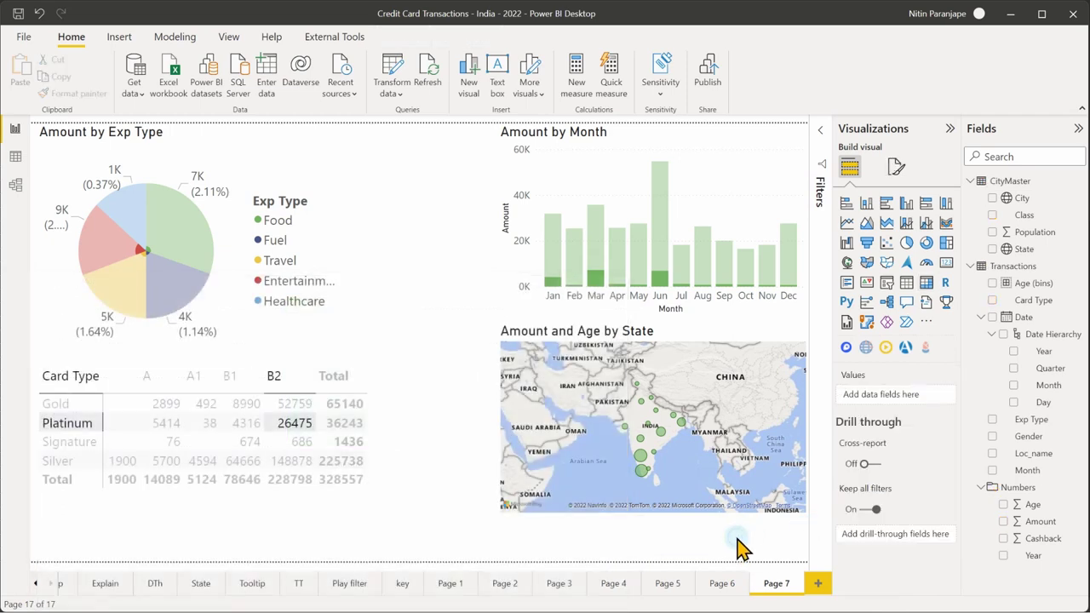
{"action": "left_click", "coordinate": [551, 139]}
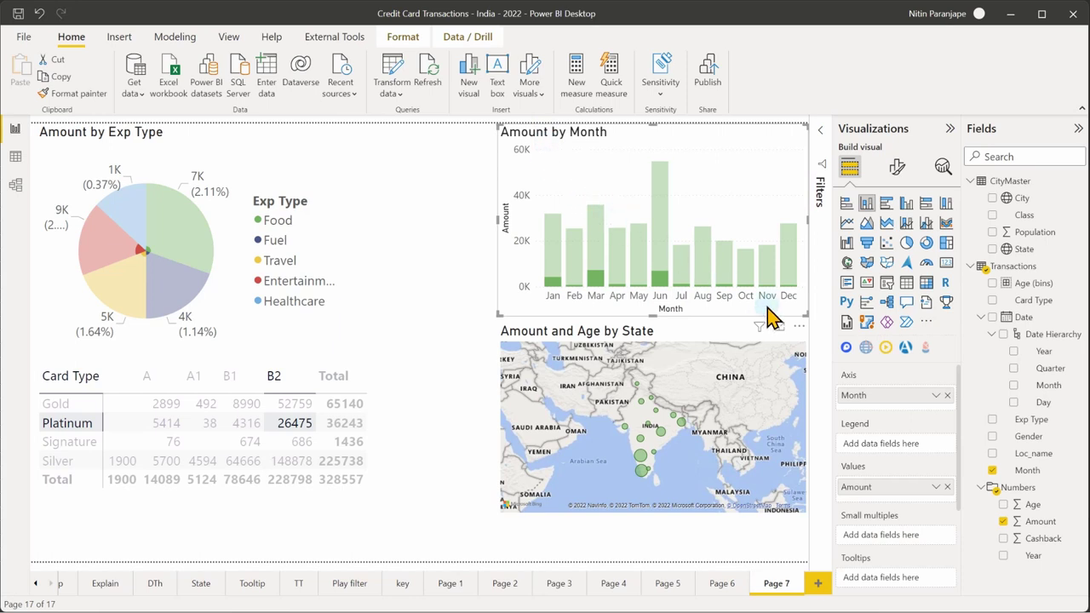
{"action": "mouse_move", "coordinate": [761, 337]}
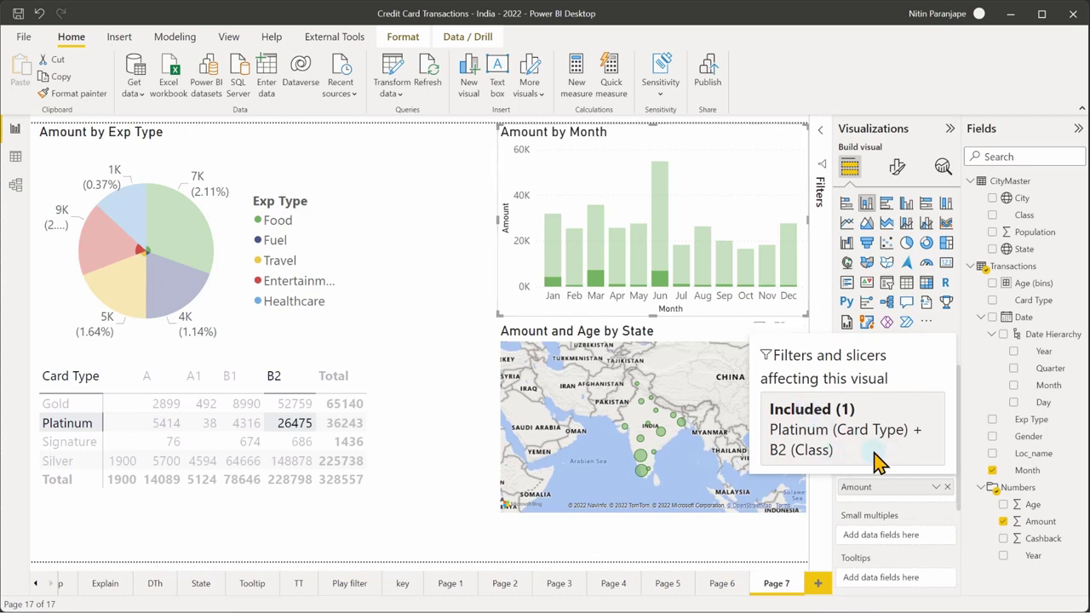
{"action": "left_click", "coordinate": [288, 428]}
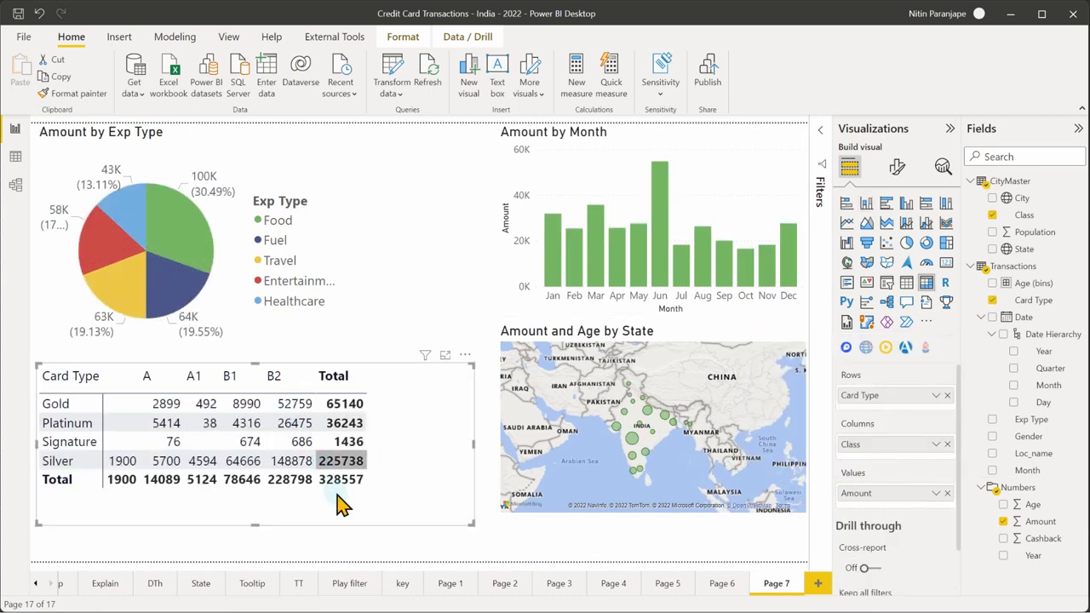
{"action": "left_click", "coordinate": [368, 545]}
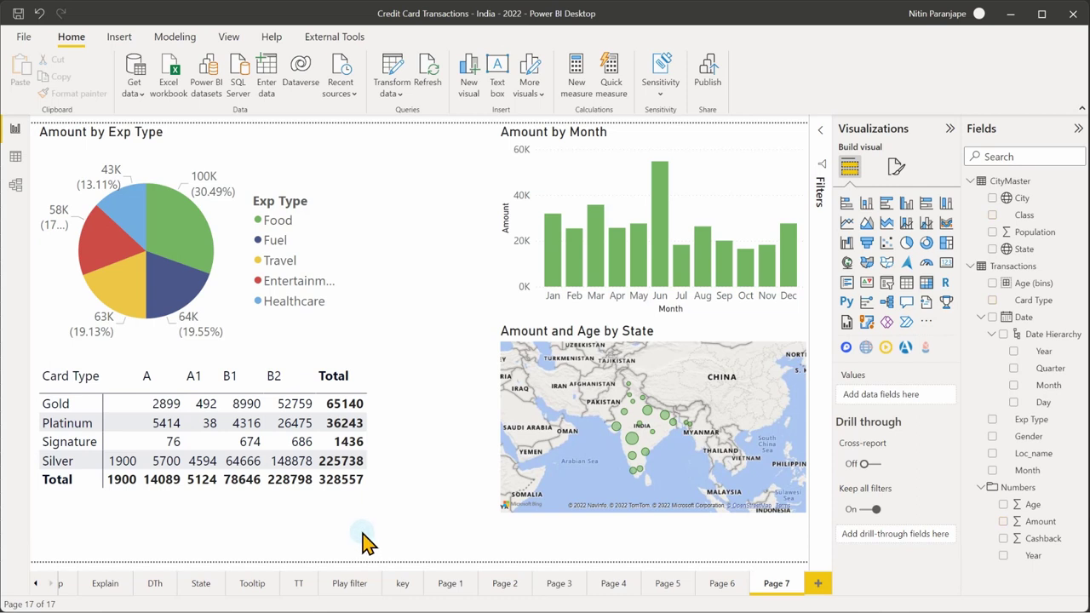
Combine June, Fuel and Maharashtra cross-filters, reapplying them once, for a 5663 matrix total
{"action": "left_click", "coordinate": [656, 242]}
{"action": "left_click", "coordinate": [198, 297]}
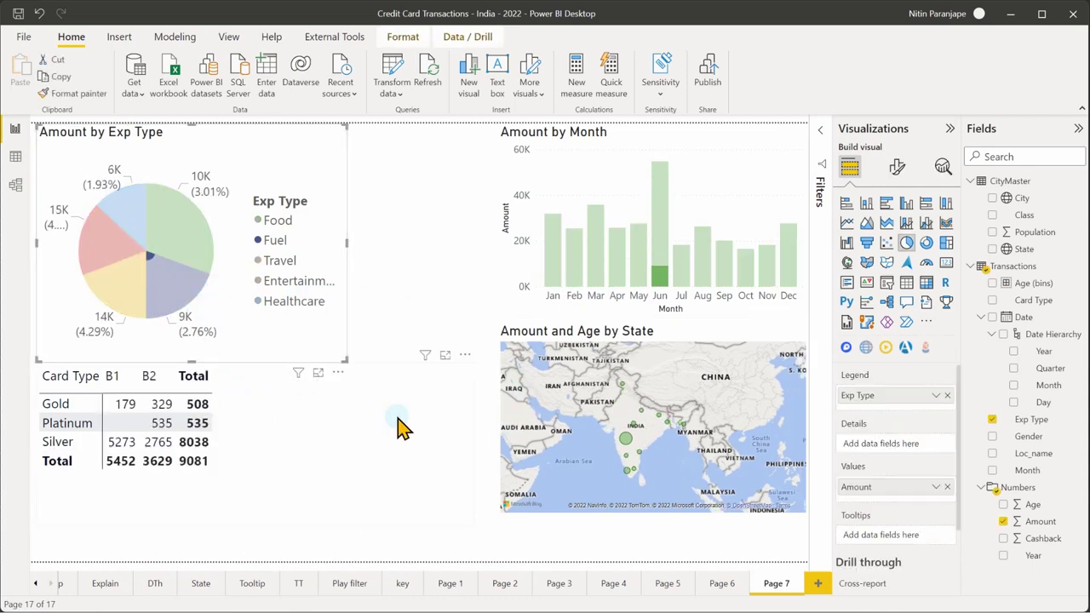
{"action": "left_click", "coordinate": [632, 449]}
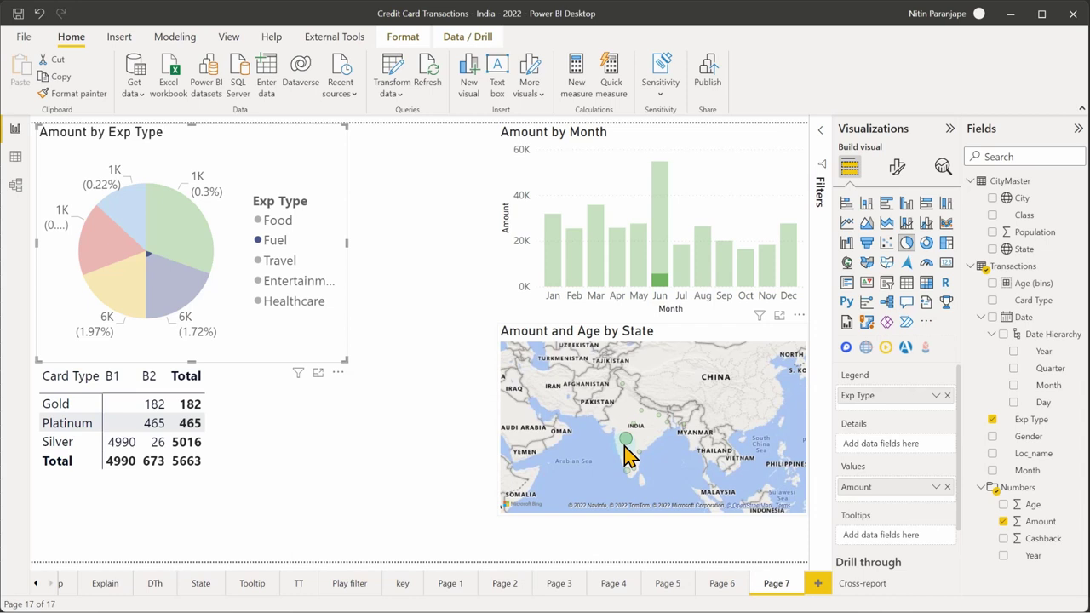
{"action": "left_click", "coordinate": [624, 451]}
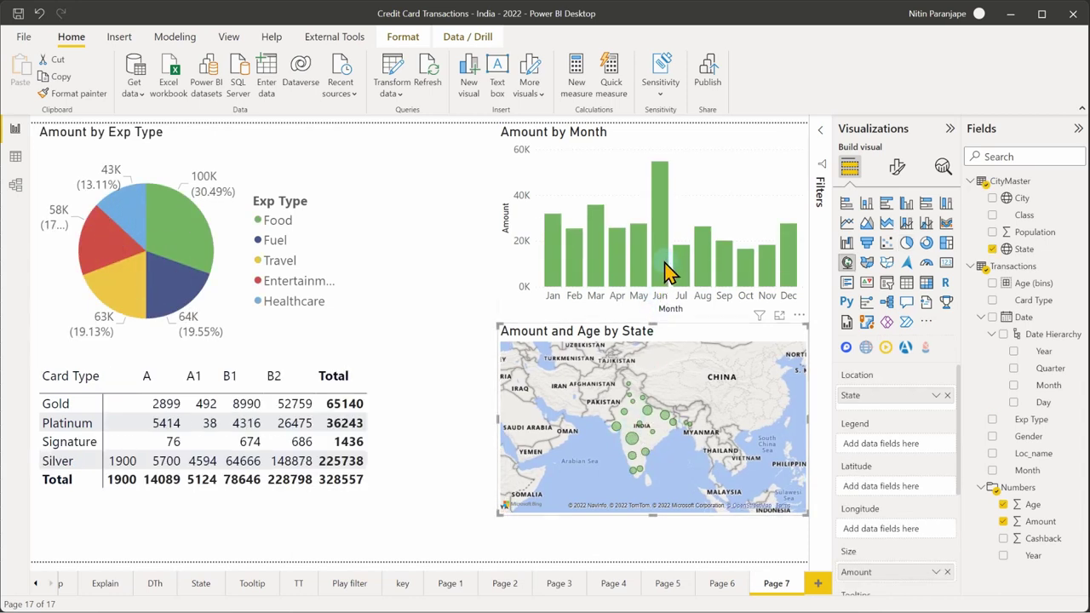
{"action": "mouse_move", "coordinate": [668, 271]}
{"action": "left_click", "coordinate": [665, 237]}
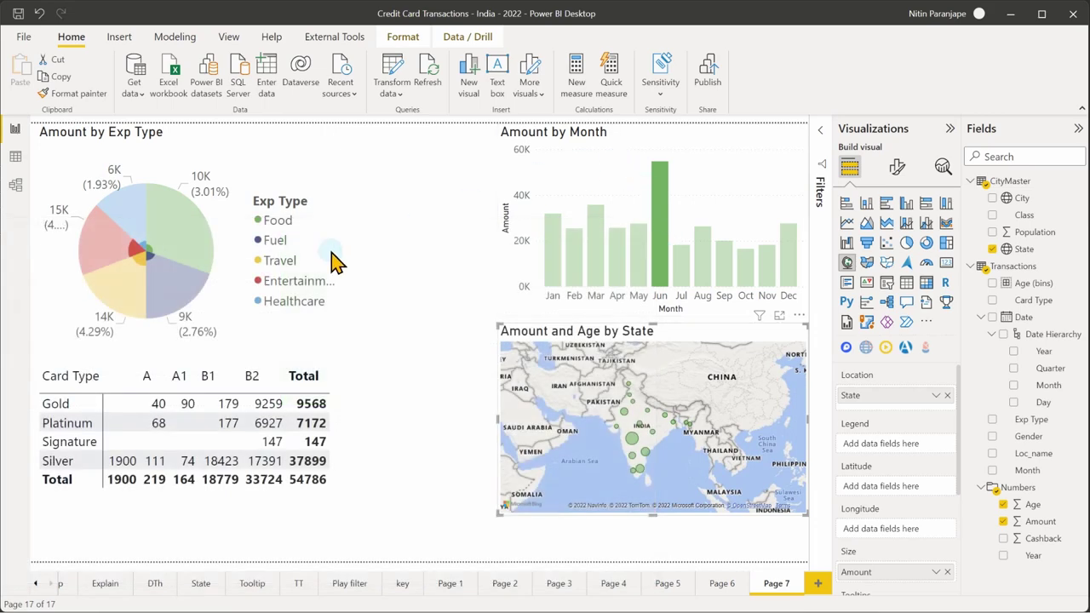
{"action": "left_click", "coordinate": [178, 286]}
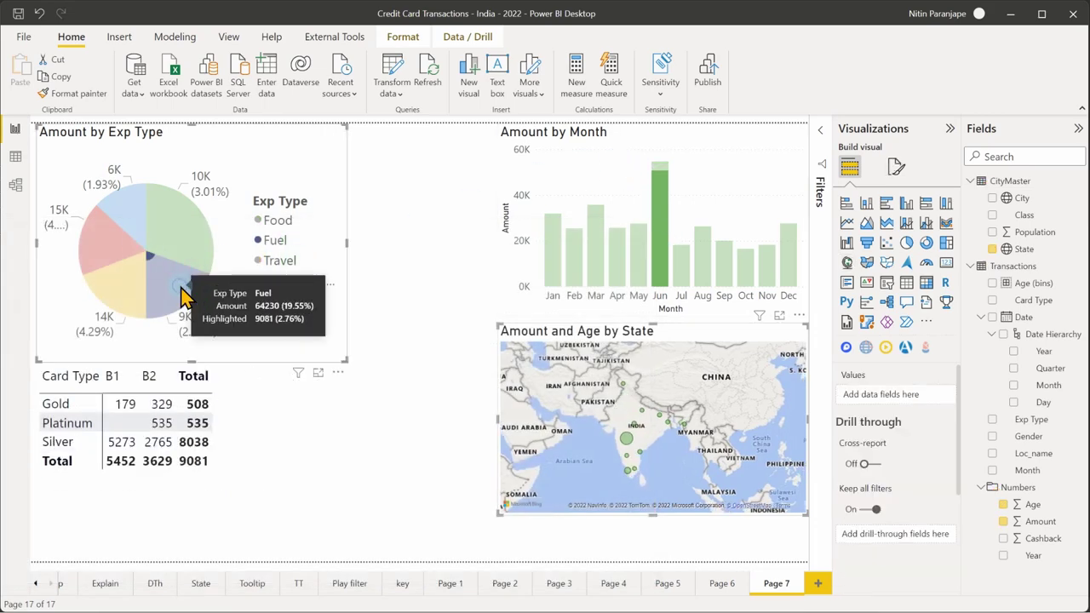
{"action": "left_click", "coordinate": [628, 445]}
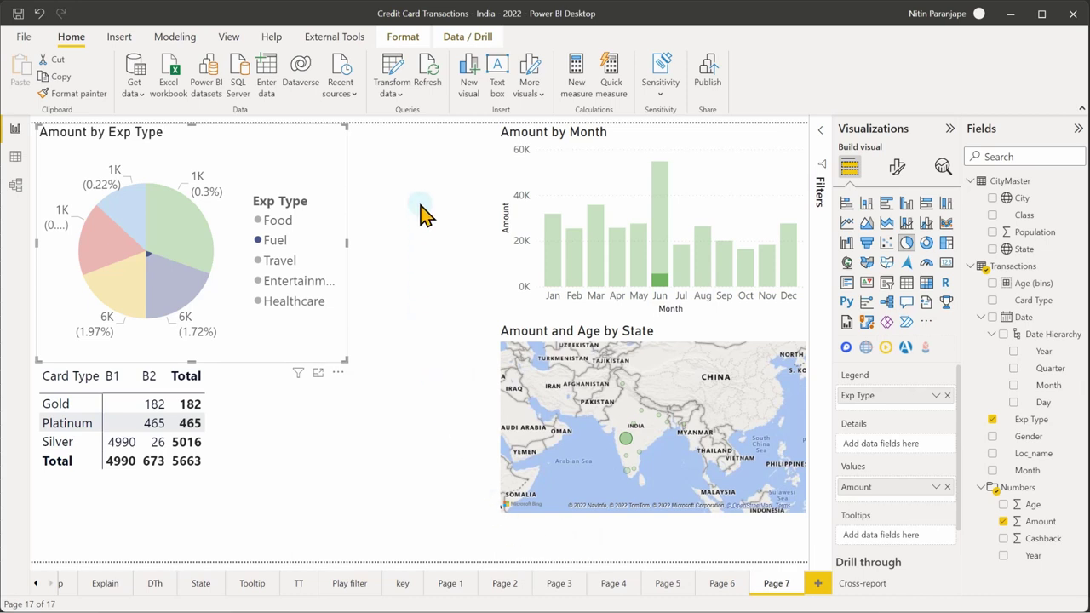
Delete the No filter, 2019, HF and CI bookmarks from the Bookmarks pane
{"action": "left_click", "coordinate": [228, 37]}
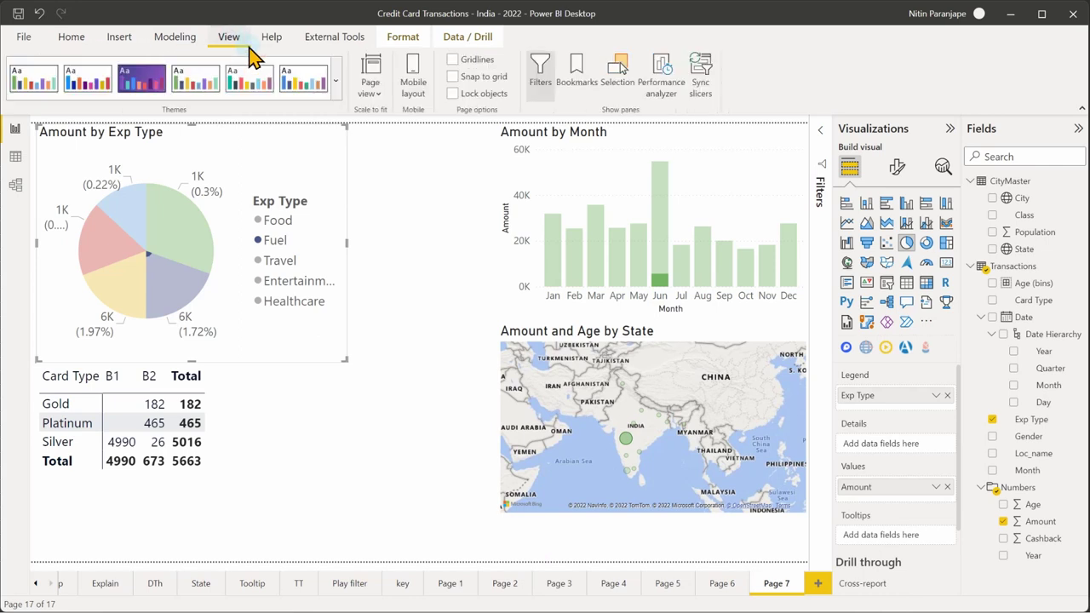
{"action": "left_click", "coordinate": [579, 77]}
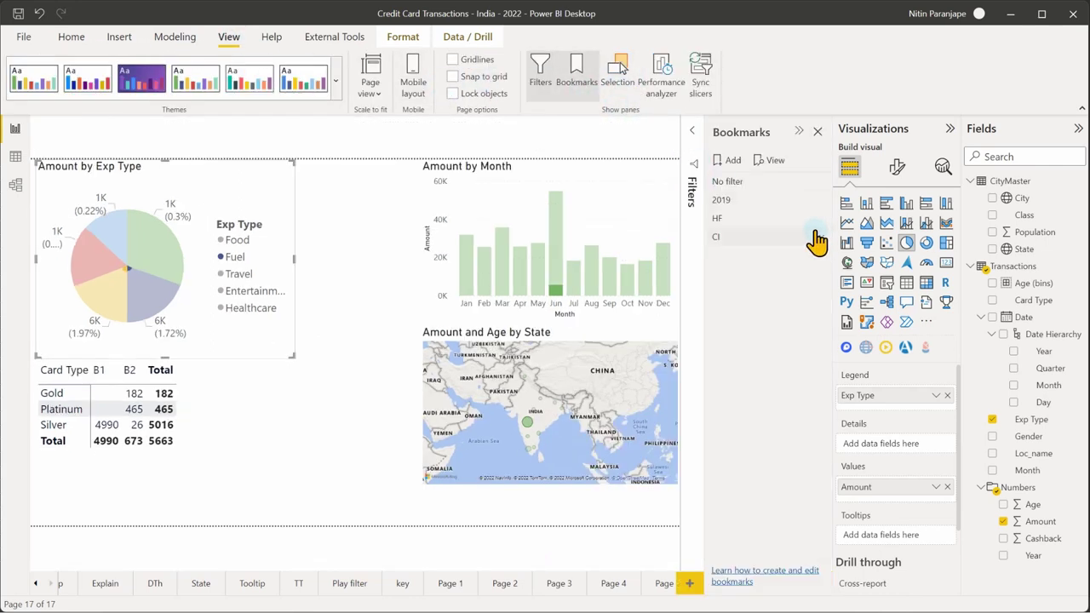
{"action": "left_click", "coordinate": [813, 189]}
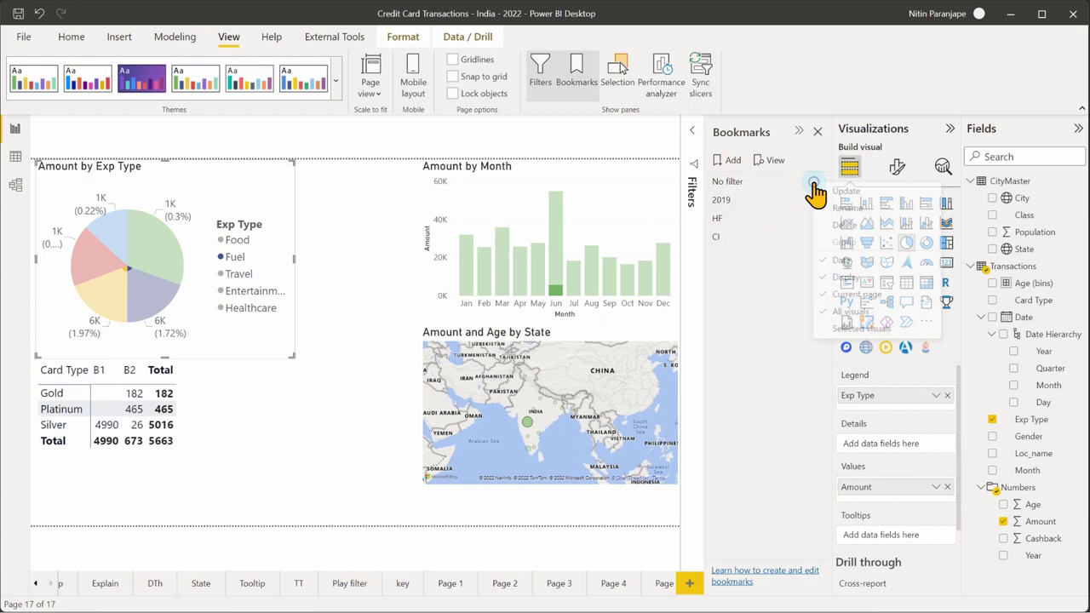
{"action": "left_click", "coordinate": [846, 226]}
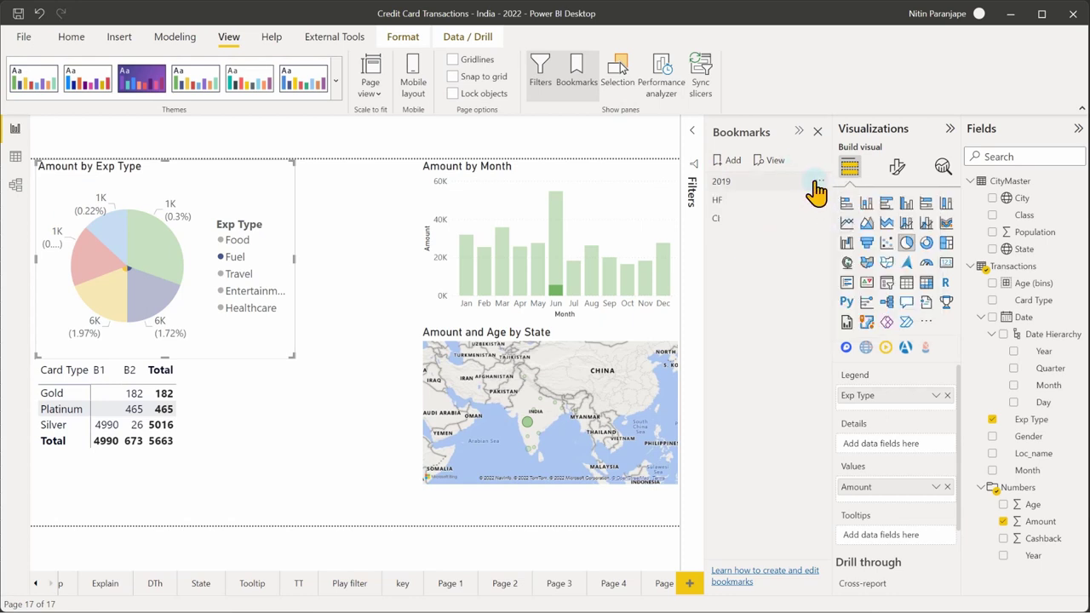
{"action": "left_click", "coordinate": [816, 189]}
{"action": "left_click", "coordinate": [846, 223]}
{"action": "left_click", "coordinate": [816, 182]}
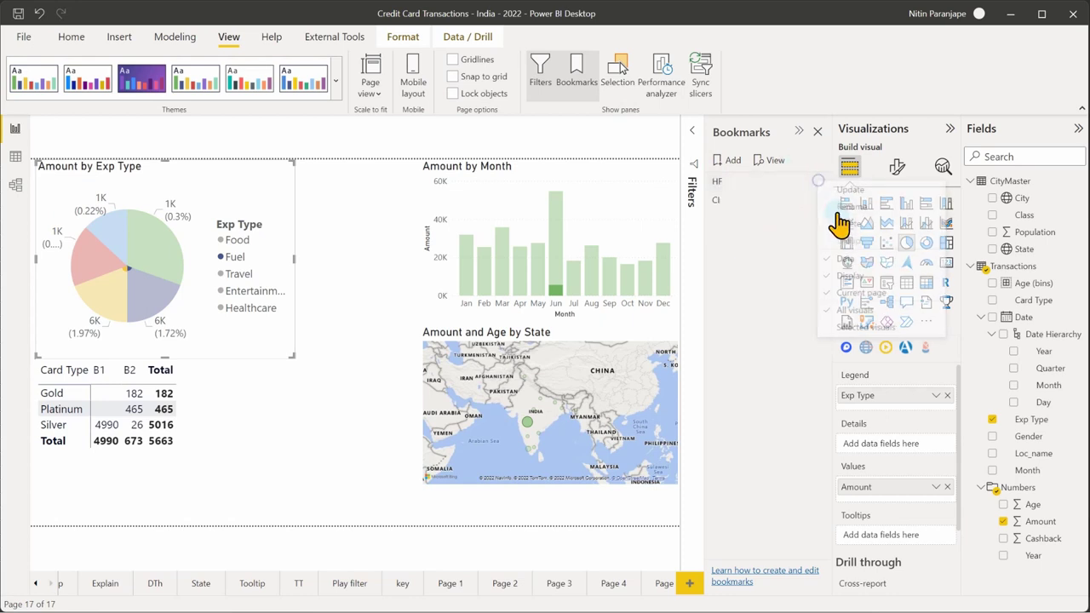
{"action": "left_click", "coordinate": [839, 223]}
{"action": "left_click", "coordinate": [817, 181]}
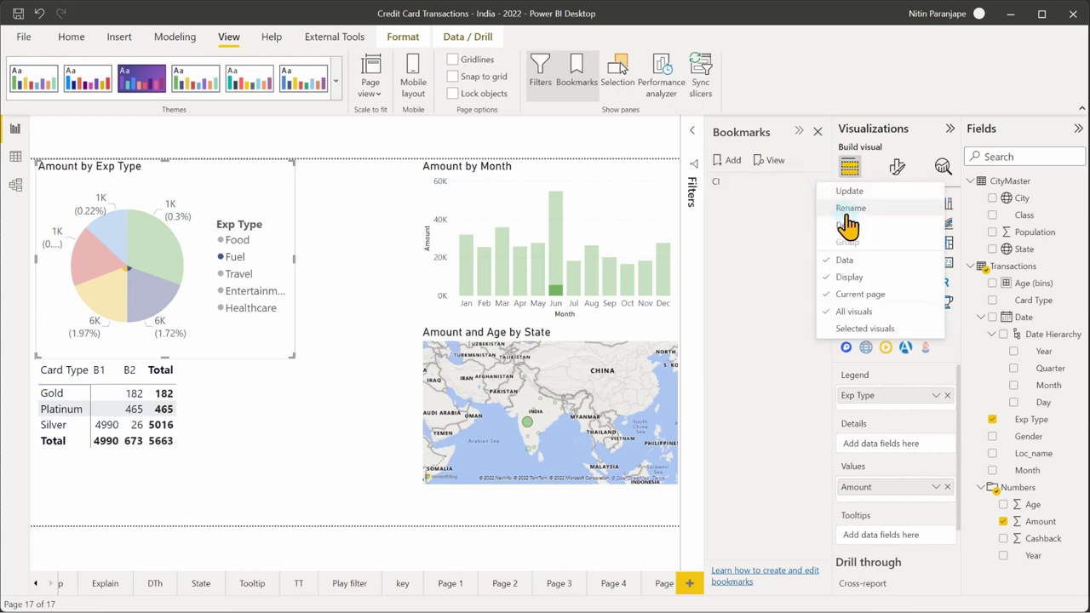
{"action": "left_click", "coordinate": [847, 225]}
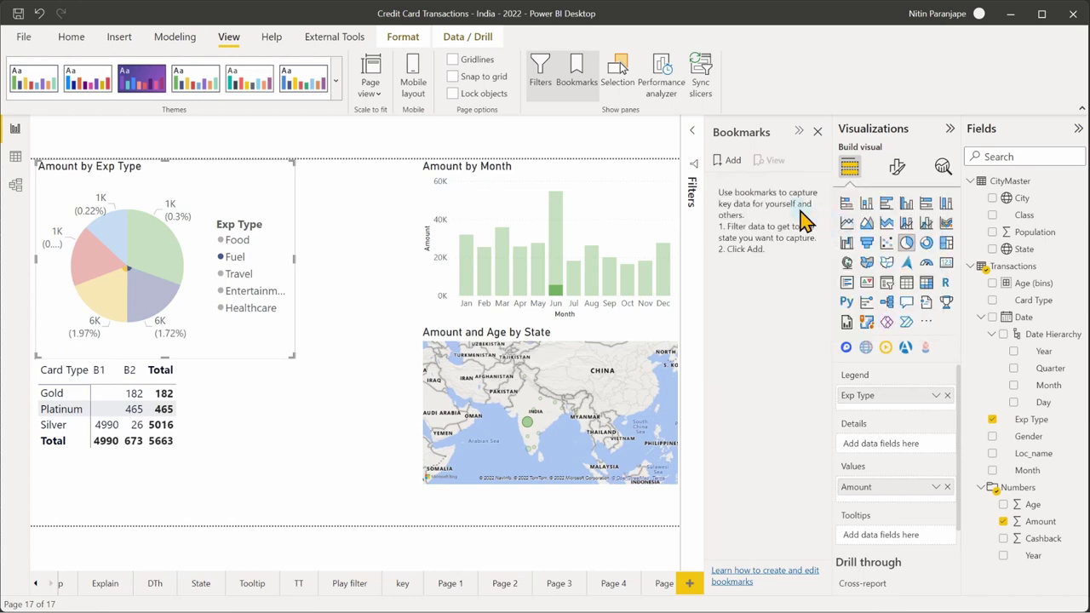
Save the current filtered view as a new bookmark named MFJ
{"action": "left_click", "coordinate": [729, 169]}
{"action": "double_click", "coordinate": [747, 181]}
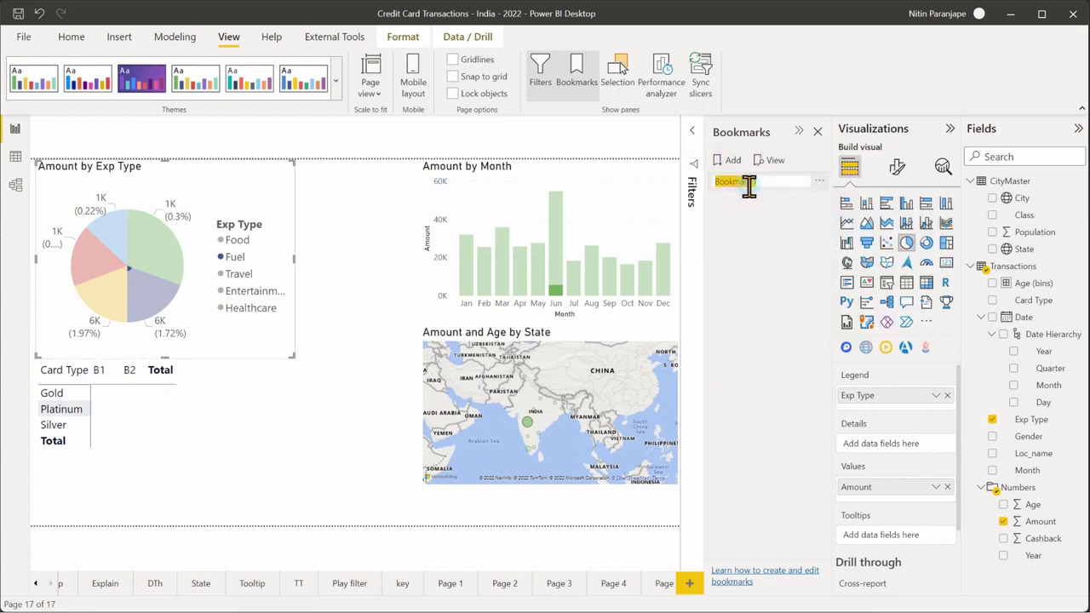
{"action": "type", "text": "M"}
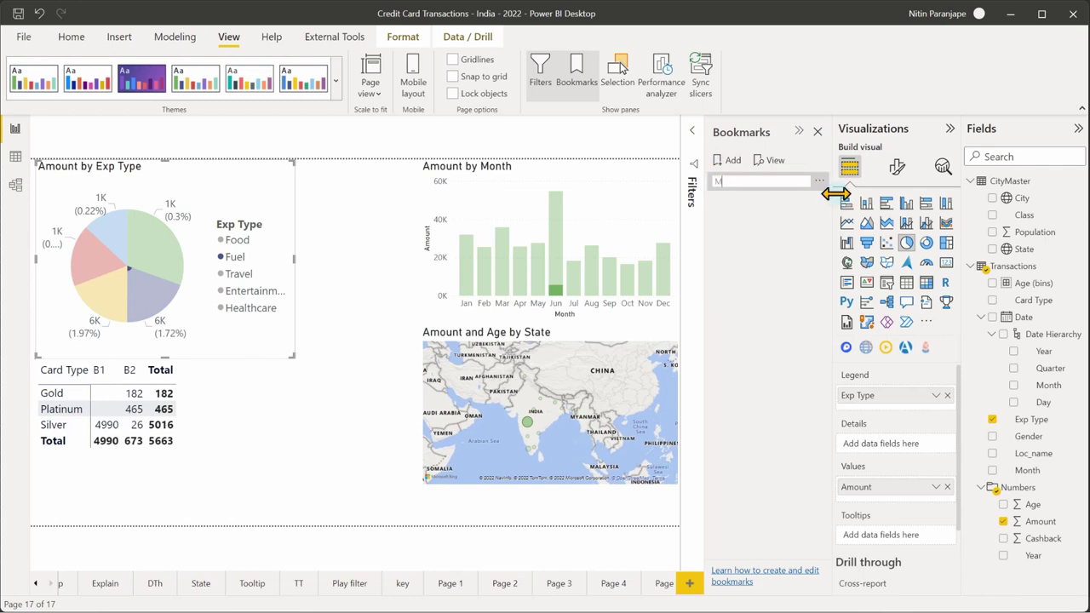
{"action": "type", "text": "FJ"}
{"action": "key", "text": "Return"}
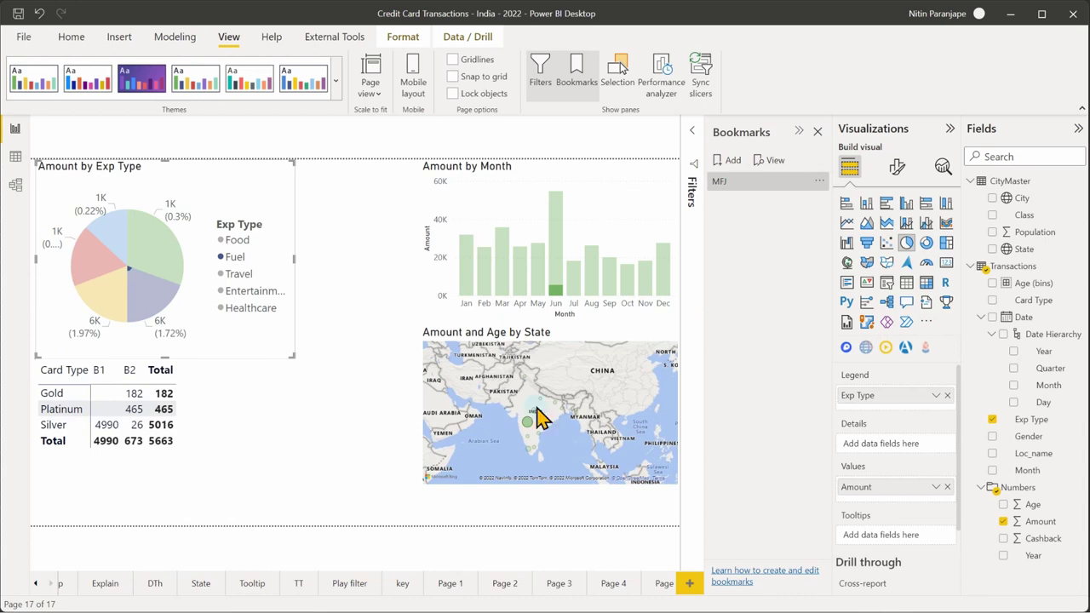
Clear the cross-filters and save the unfiltered report as a bookmark named All
{"action": "left_click", "coordinate": [337, 467]}
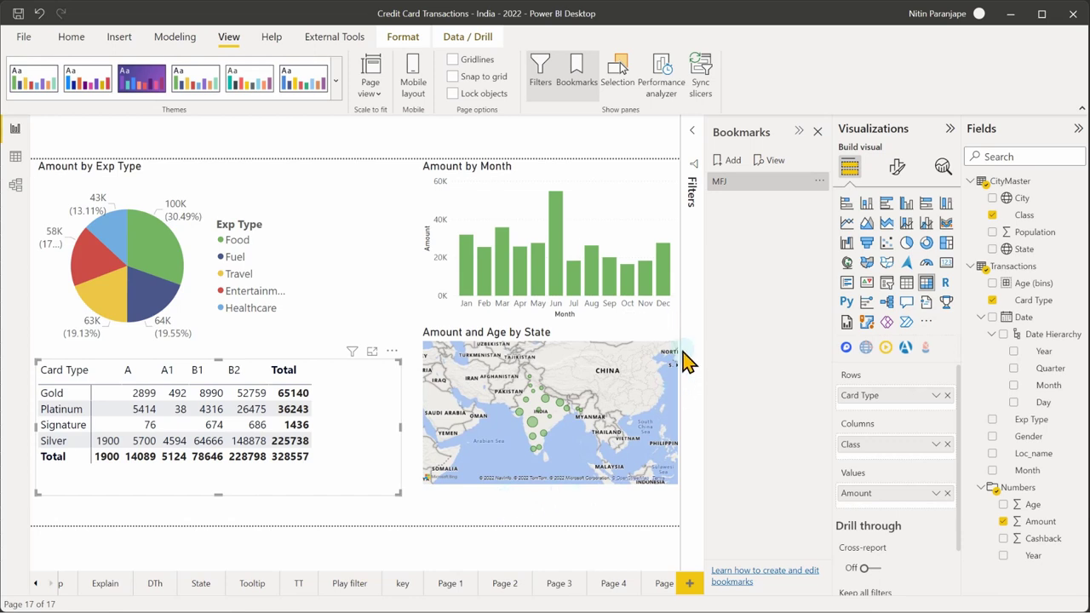
{"action": "left_click", "coordinate": [723, 161]}
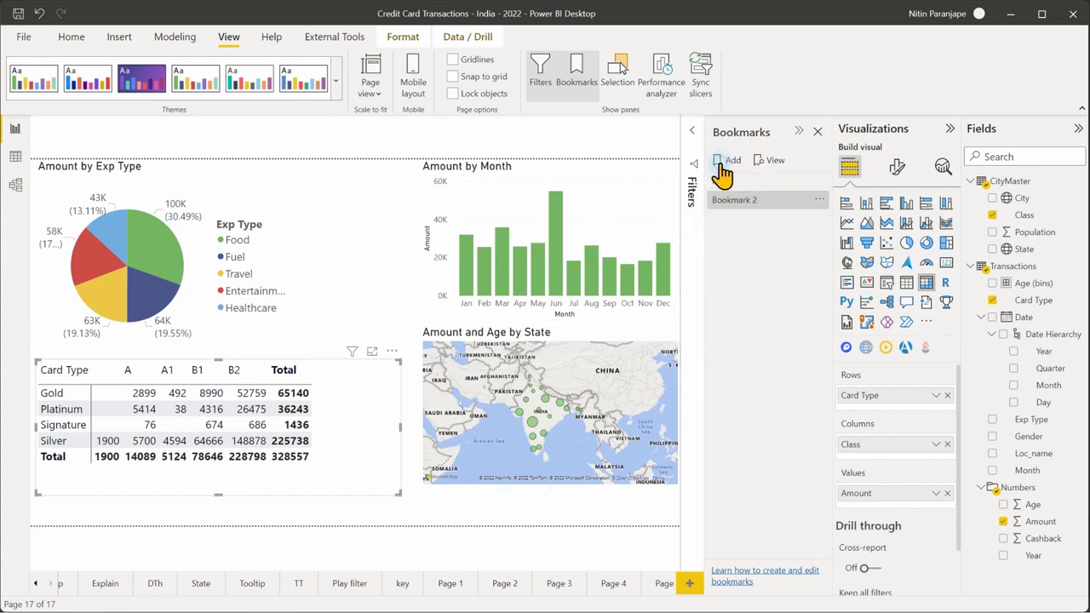
{"action": "double_click", "coordinate": [743, 205]}
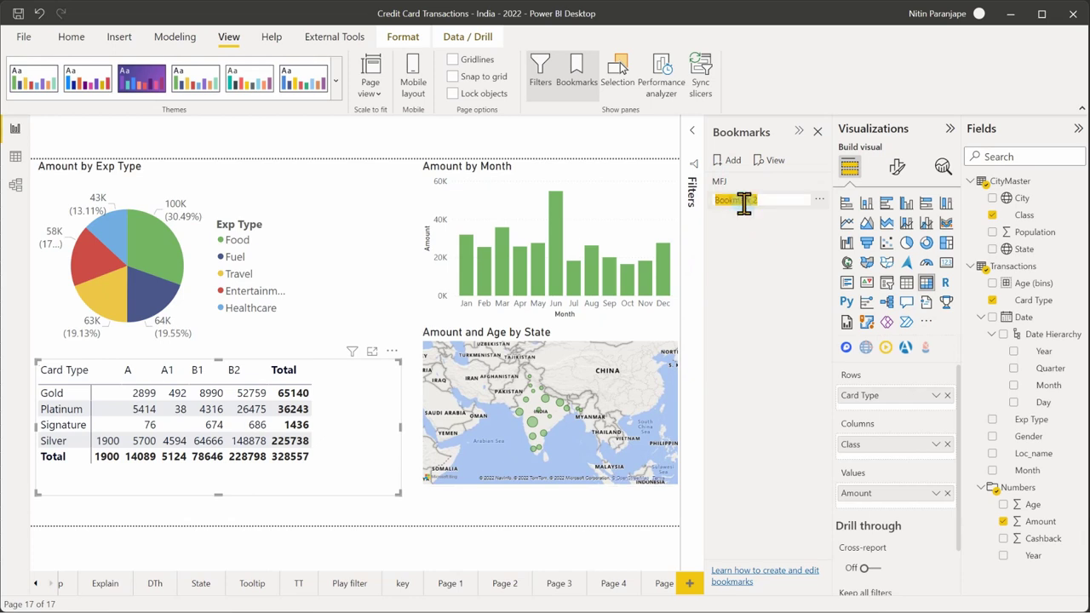
{"action": "type", "text": "All"}
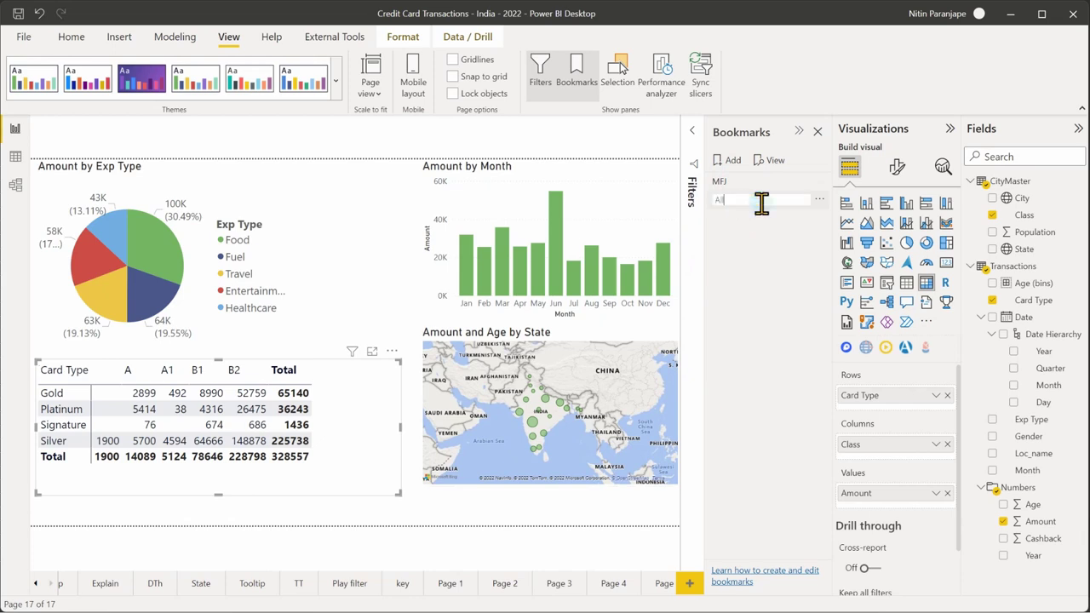
{"action": "key", "text": "Return"}
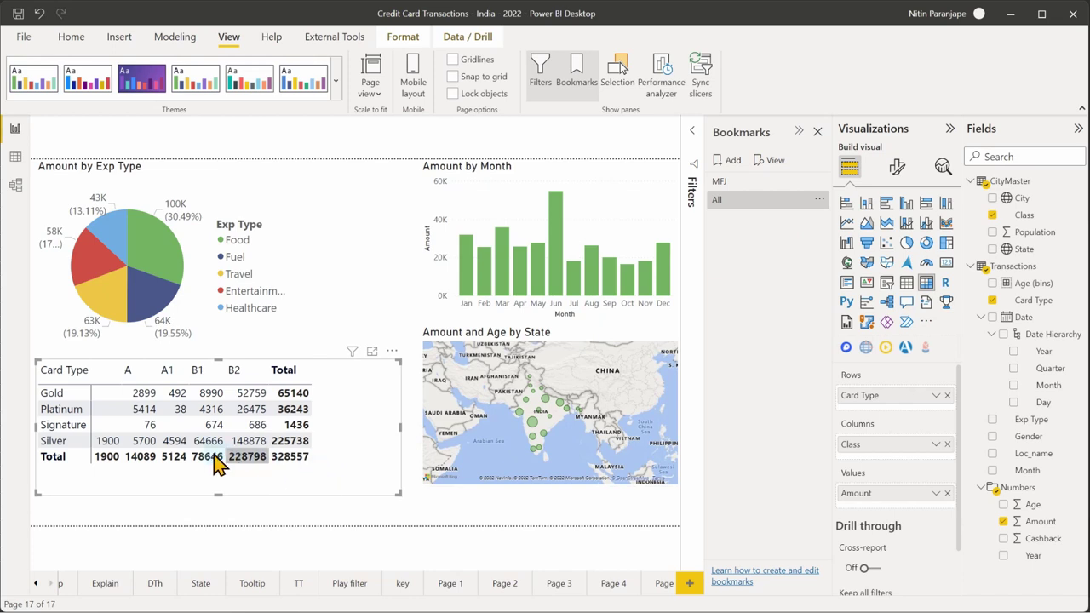
Filter the report to Silver cards and expand the Amount and Age by State map in focus mode
{"action": "left_click", "coordinate": [53, 441]}
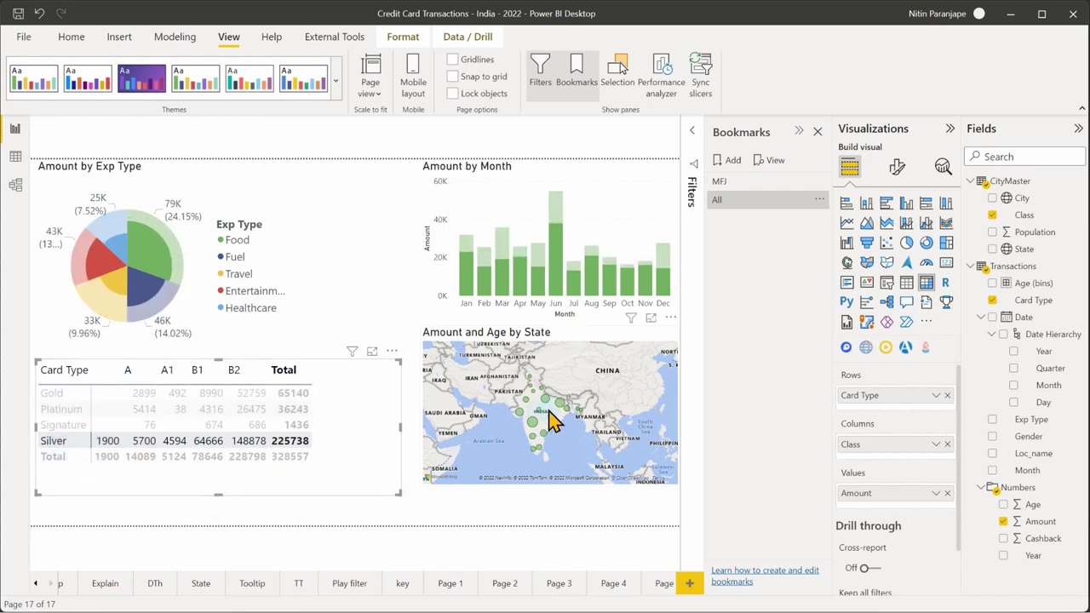
{"action": "left_click", "coordinate": [650, 319]}
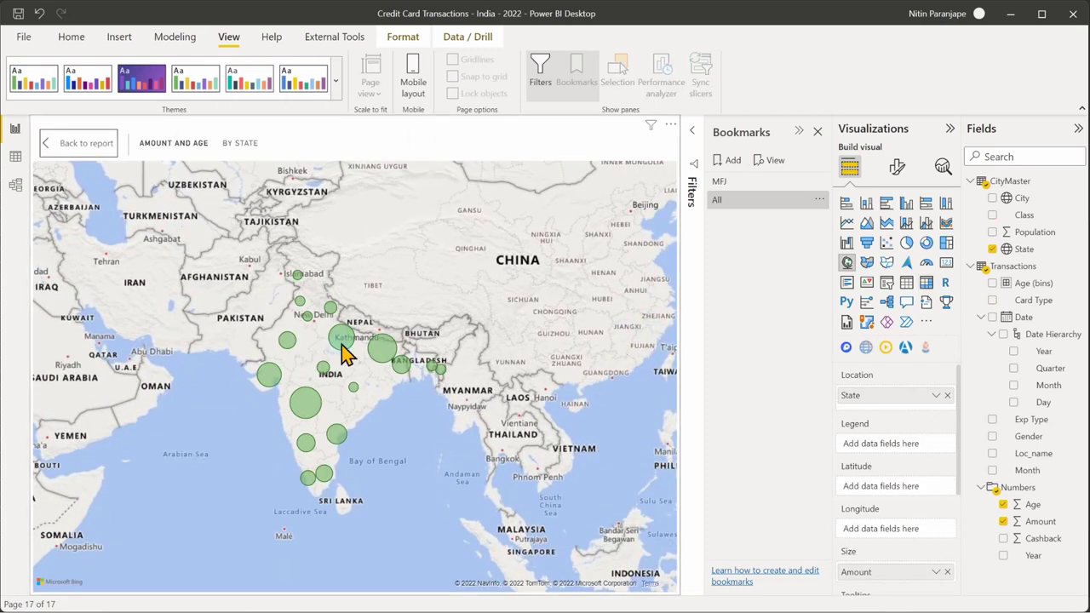
{"action": "mouse_move", "coordinate": [347, 352]}
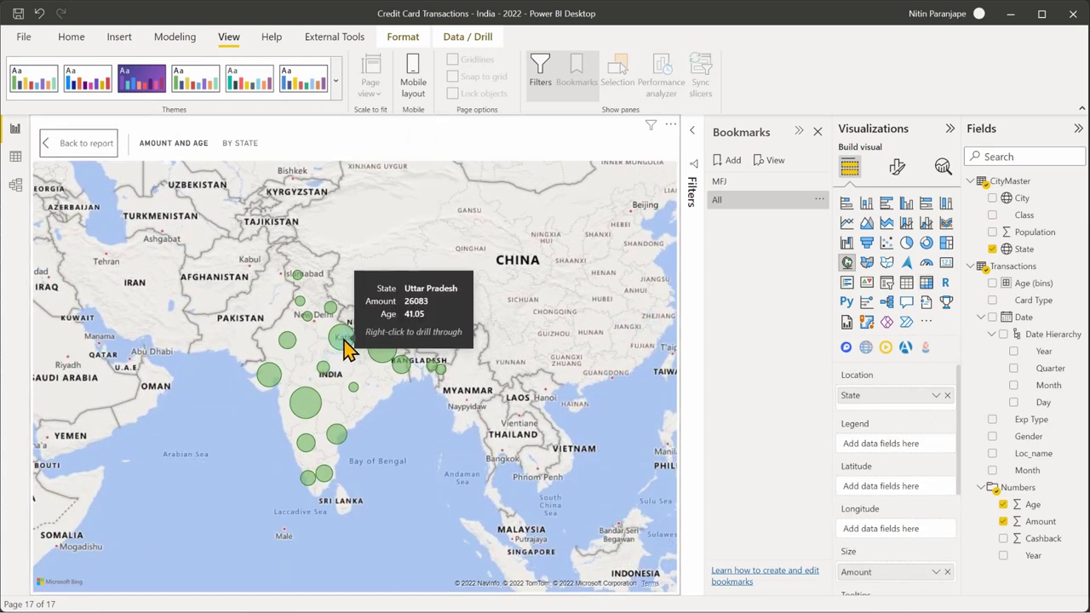
{"action": "mouse_move", "coordinate": [382, 368]}
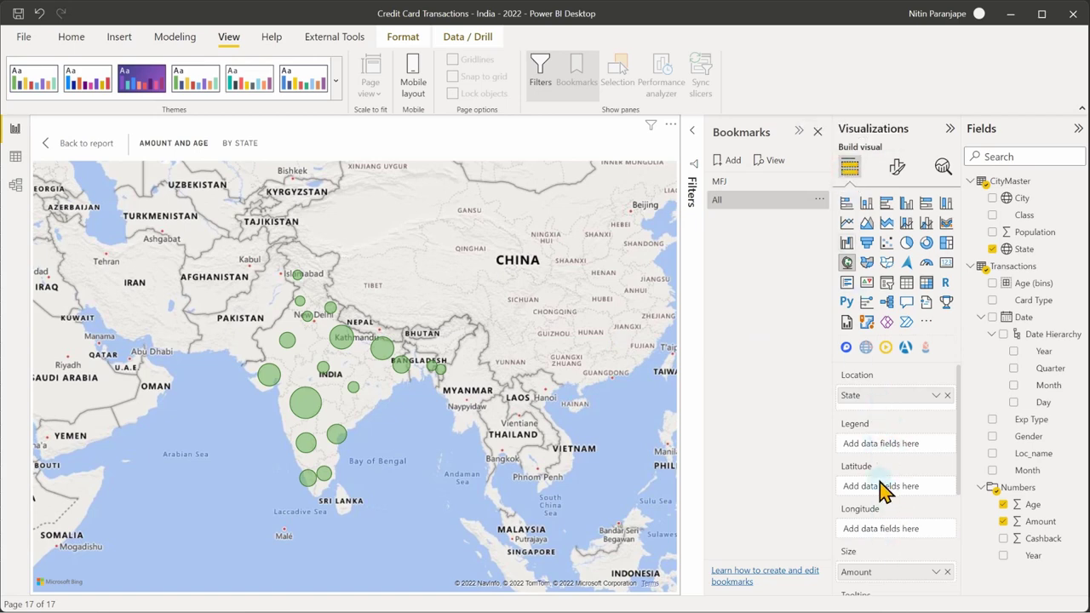
Browse the map's formatting sections: map settings, controls, bubbles, effects, size and position, advanced options
{"action": "left_click", "coordinate": [899, 170]}
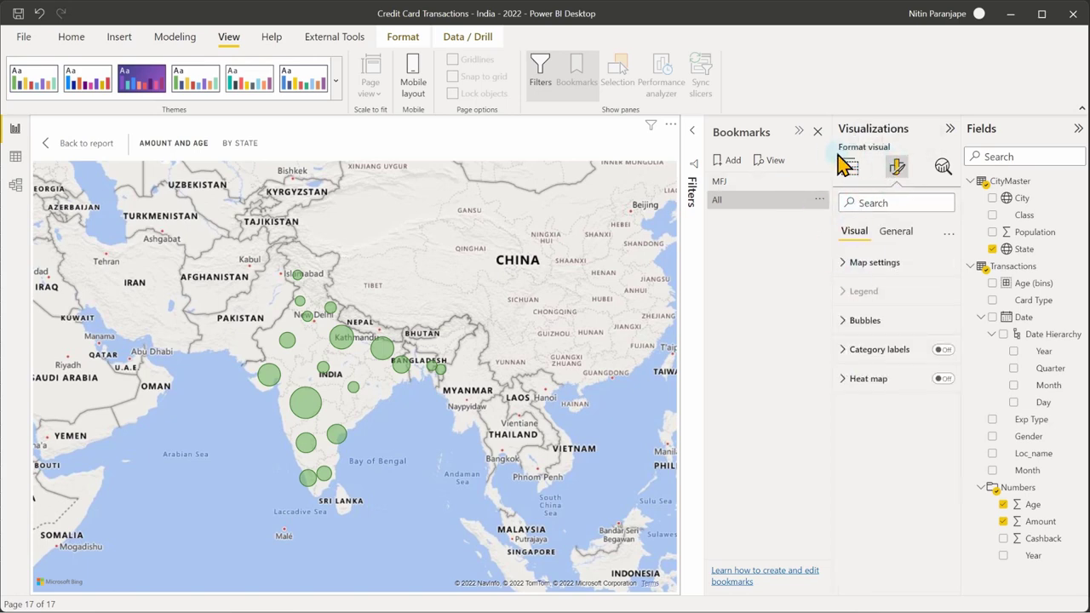
{"action": "left_click", "coordinate": [842, 264]}
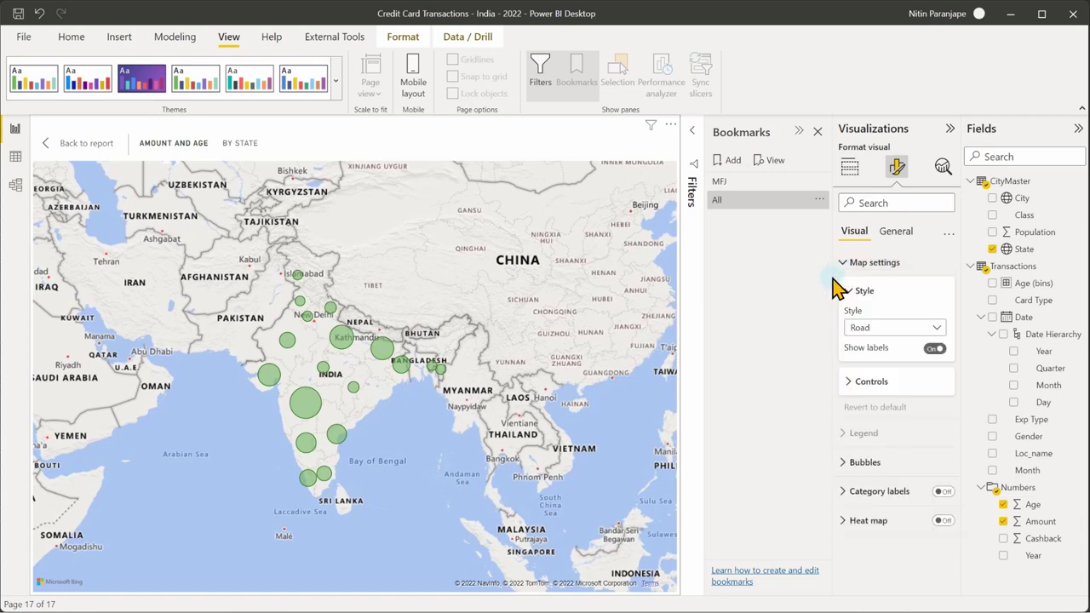
{"action": "left_click", "coordinate": [848, 382]}
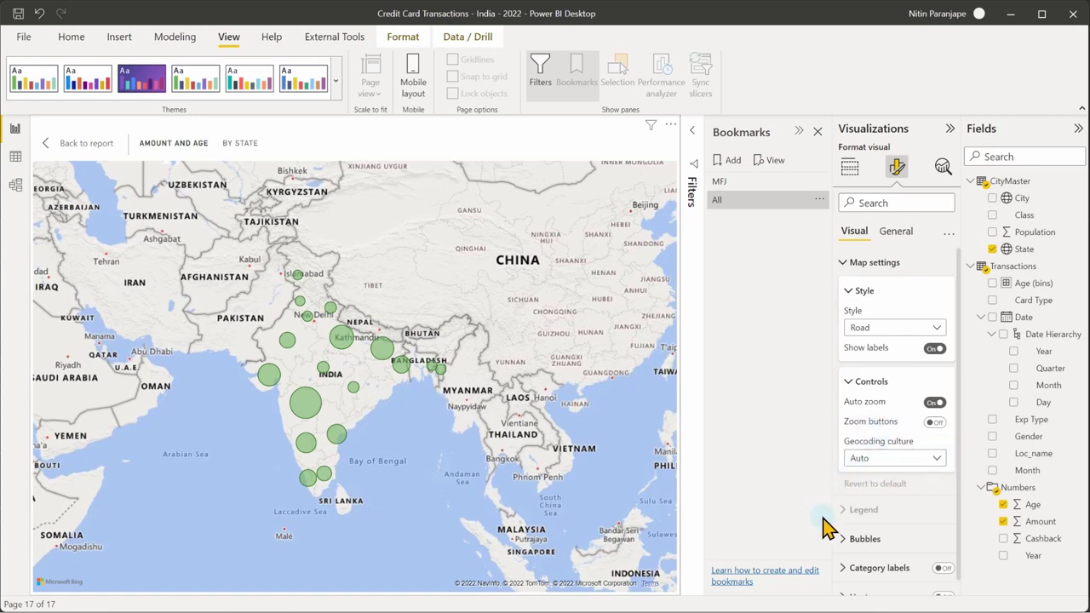
{"action": "left_click", "coordinate": [843, 538]}
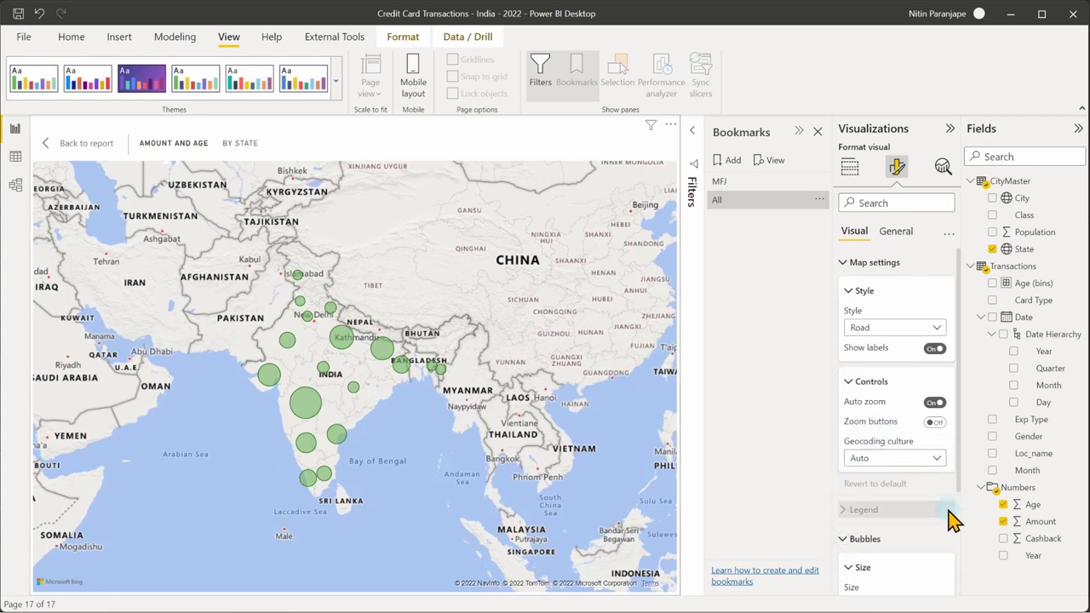
{"action": "scroll", "coordinate": [950, 504], "scroll_direction": "down", "scroll_amount": 3}
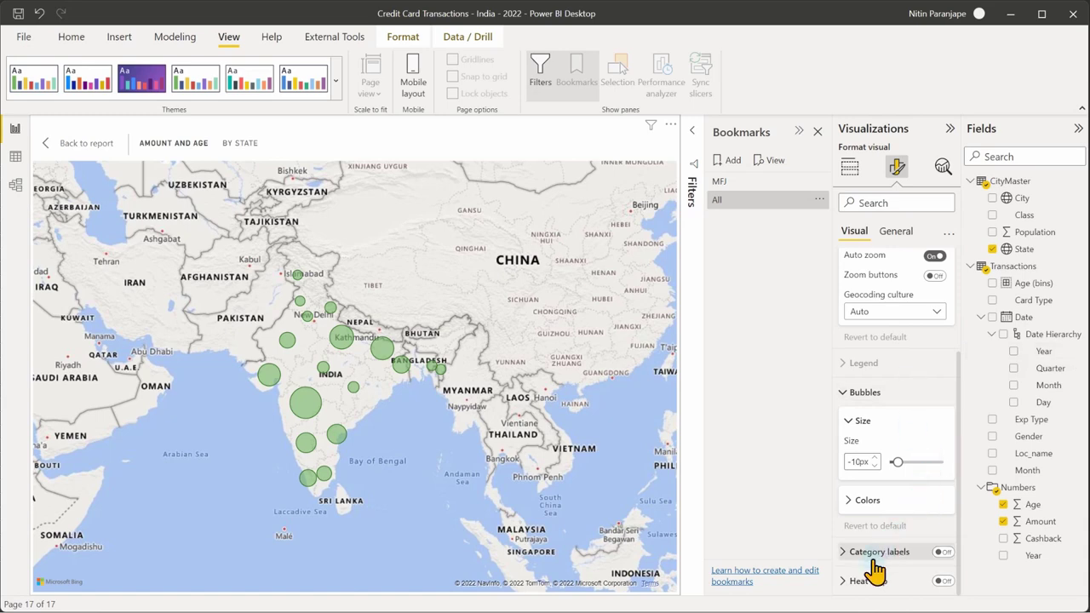
{"action": "left_click", "coordinate": [892, 234]}
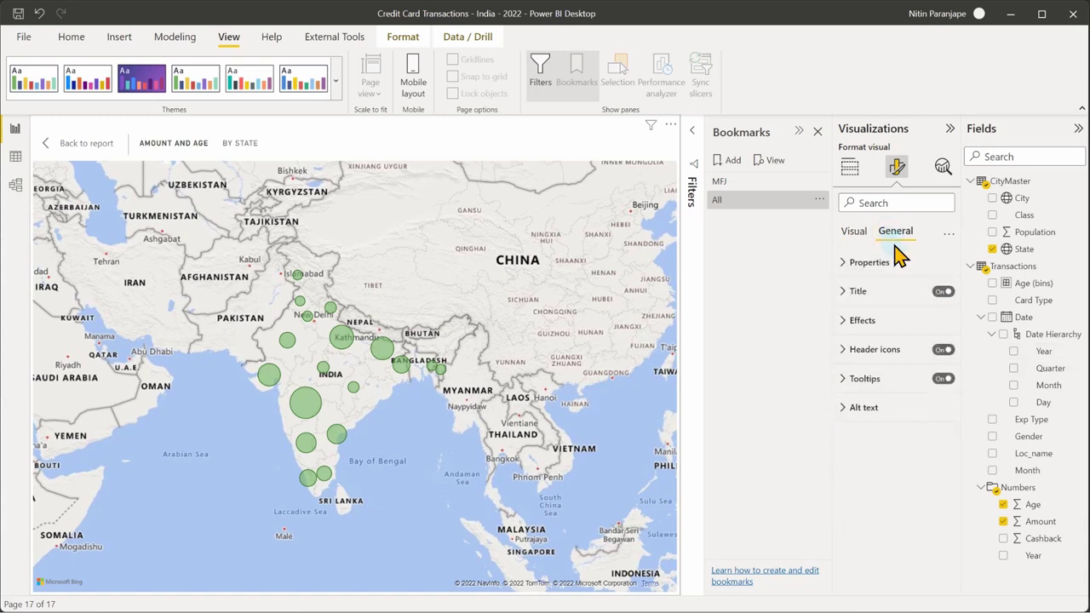
{"action": "left_click", "coordinate": [841, 323]}
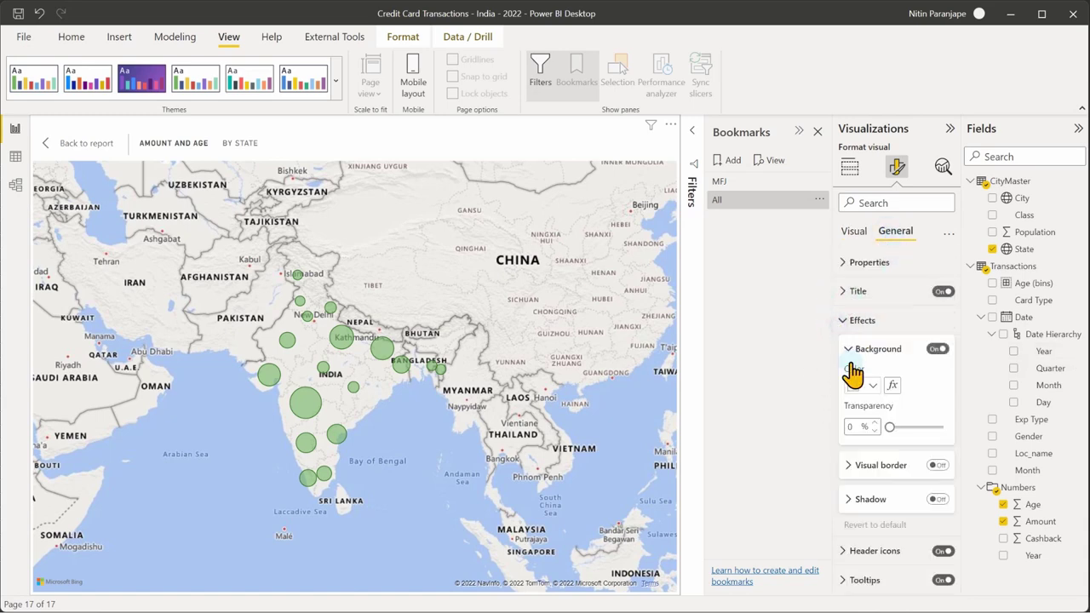
{"action": "left_click", "coordinate": [847, 264]}
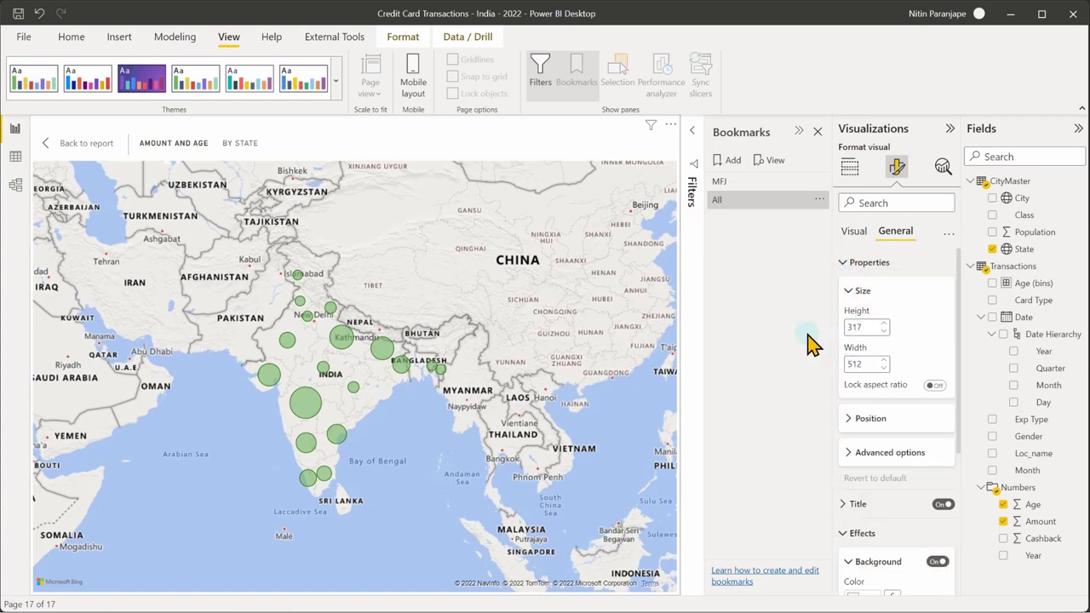
{"action": "left_click", "coordinate": [851, 419]}
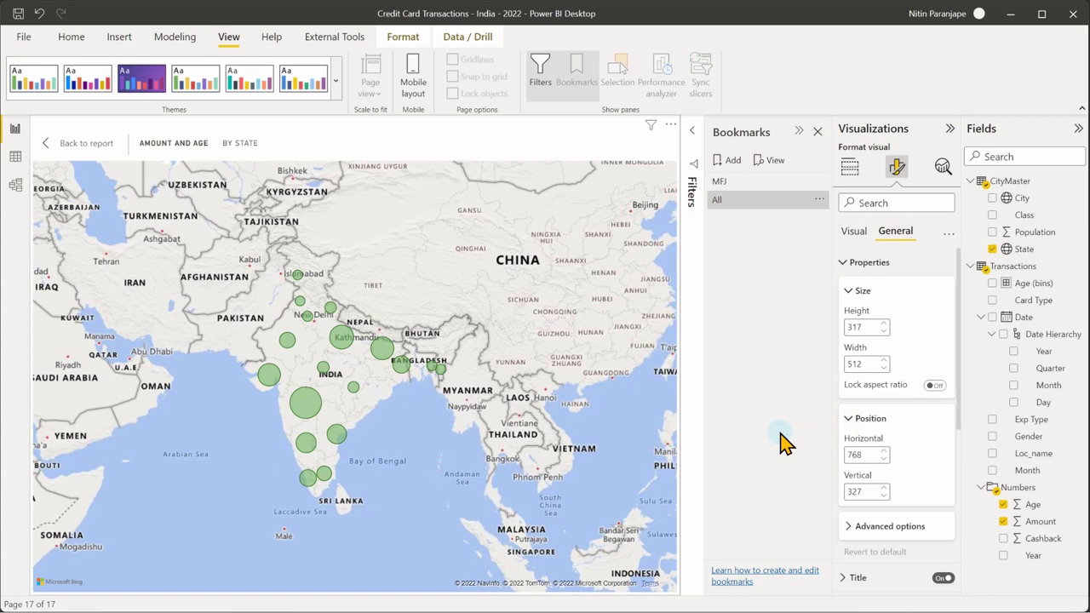
{"action": "left_click", "coordinate": [848, 526]}
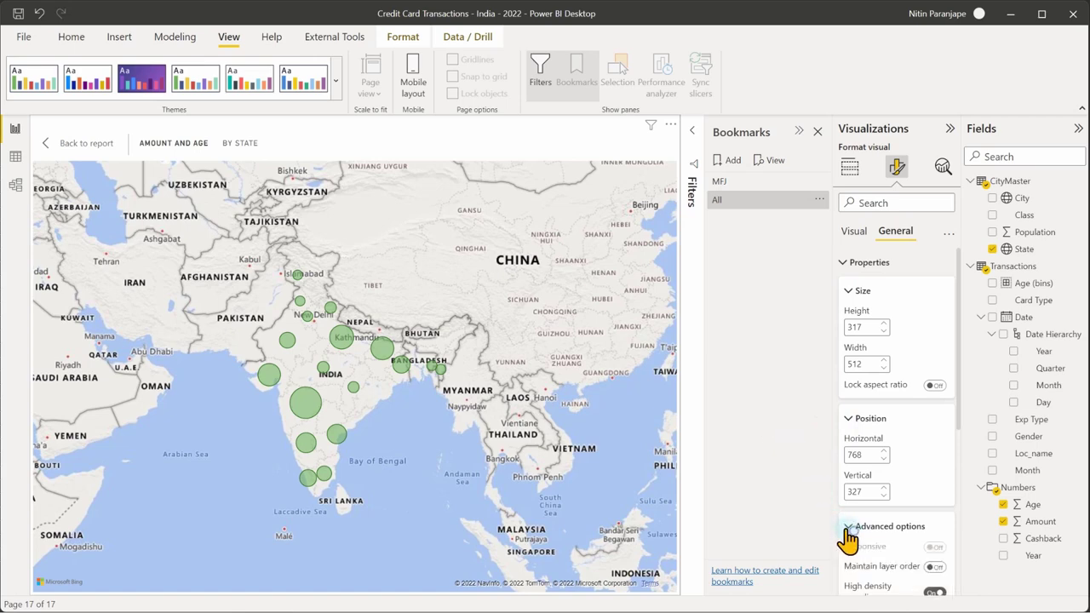
{"action": "scroll", "coordinate": [915, 506], "scroll_direction": "down", "scroll_amount": 3}
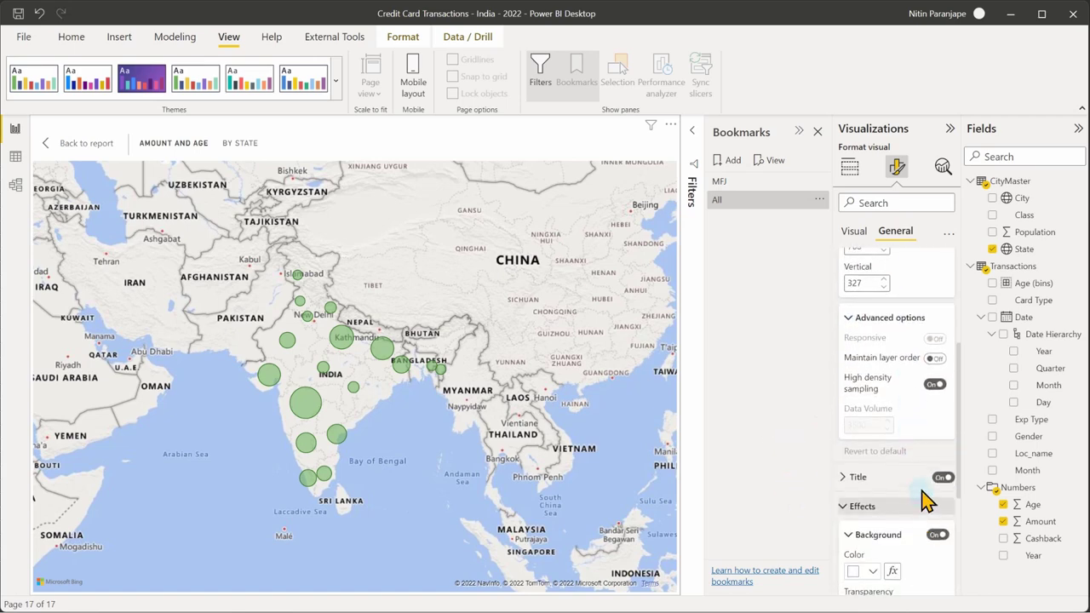
{"action": "scroll", "coordinate": [919, 441], "scroll_direction": "down", "scroll_amount": 3}
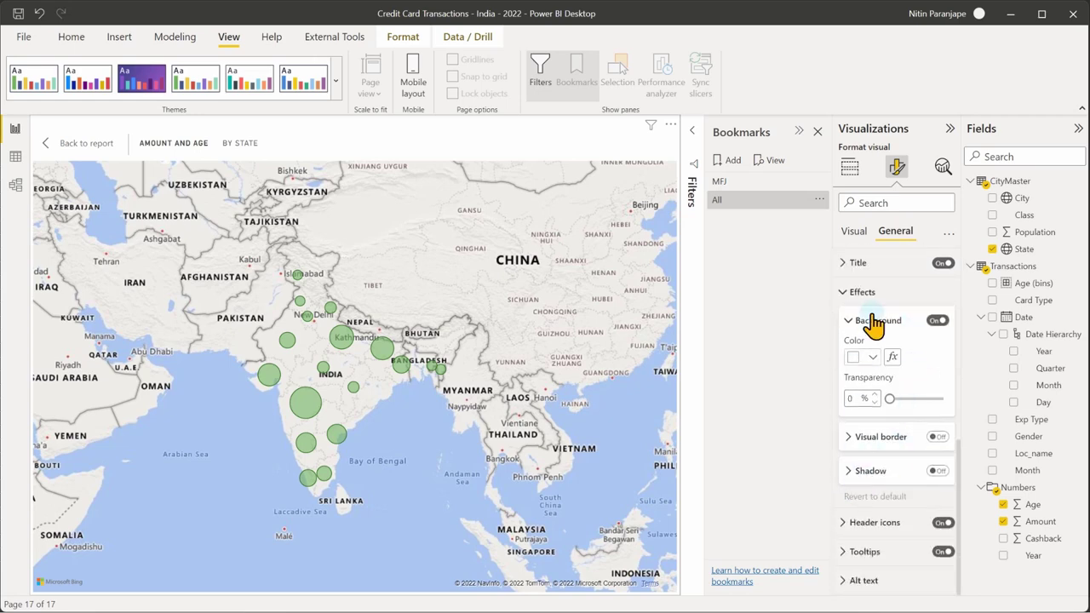
Set the map style to Aerial and collapse the bubble settings
{"action": "left_click", "coordinate": [855, 239]}
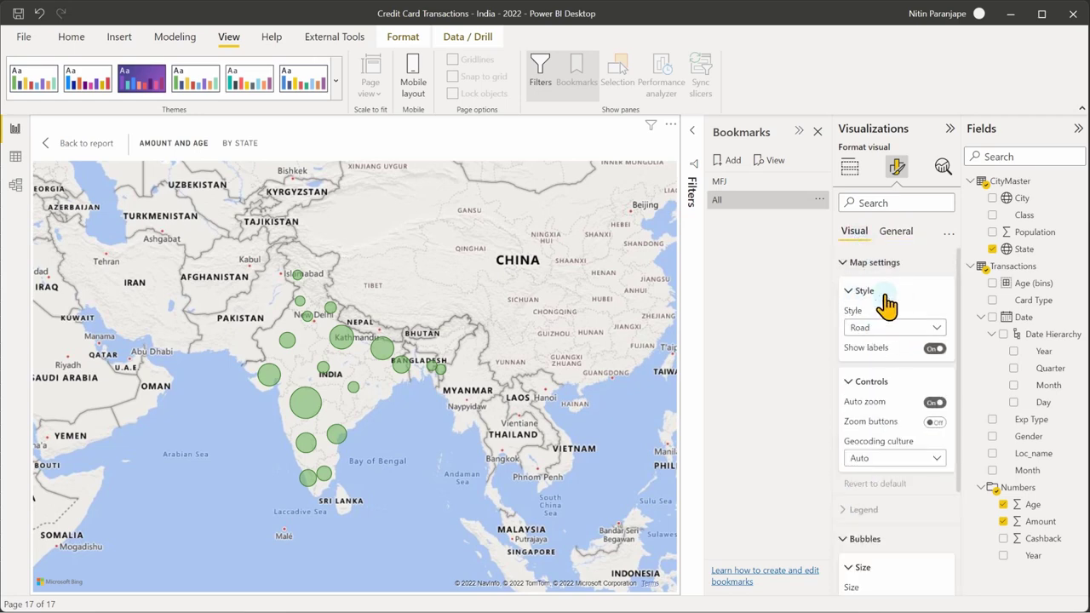
{"action": "left_click", "coordinate": [878, 332]}
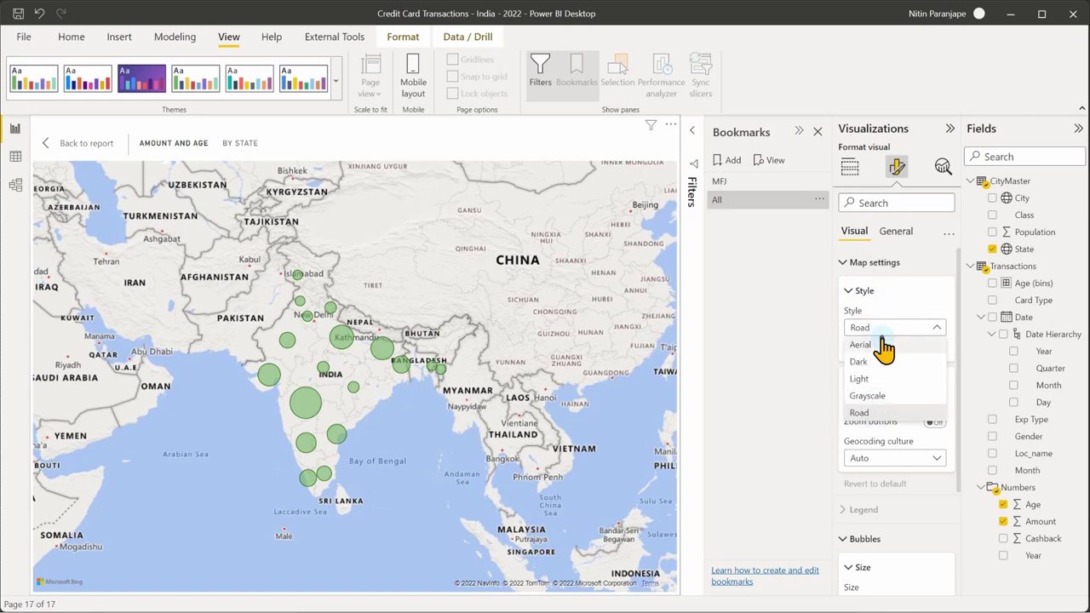
{"action": "left_click", "coordinate": [884, 344]}
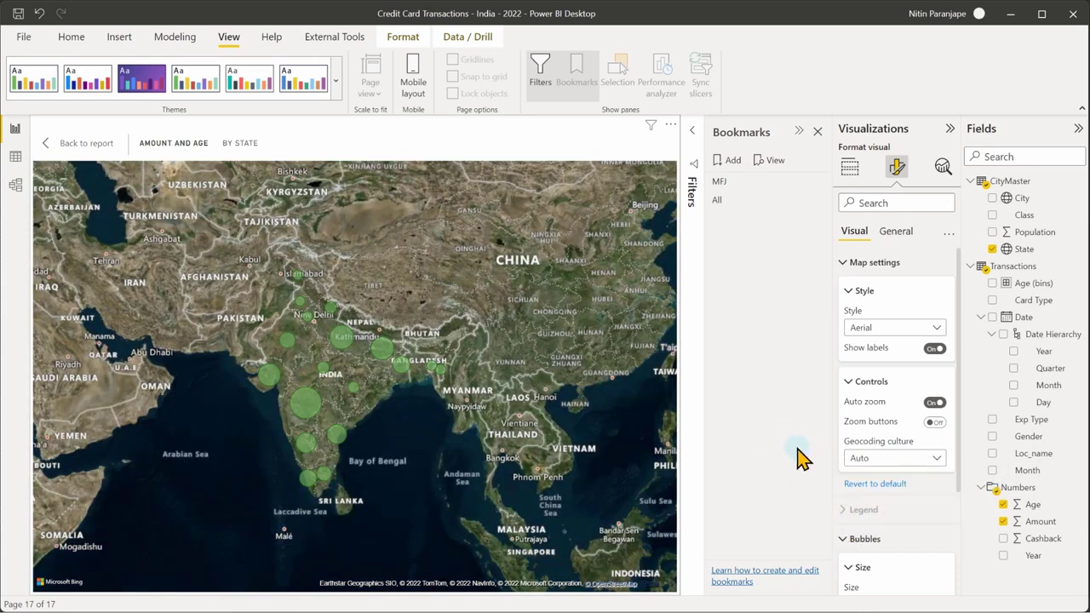
{"action": "left_click", "coordinate": [848, 540]}
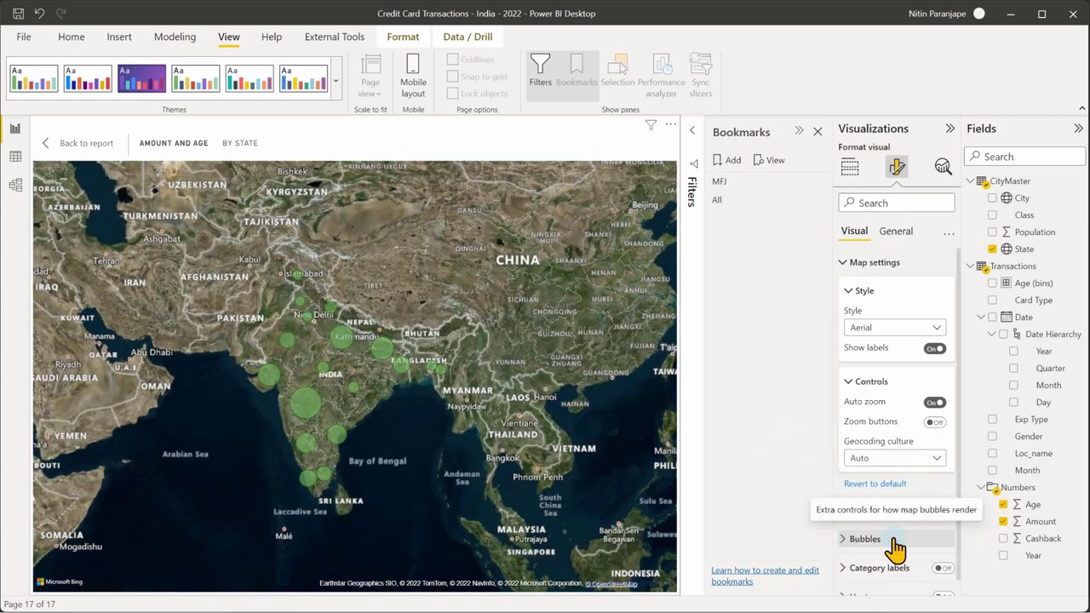
{"action": "scroll", "coordinate": [885, 550], "scroll_direction": "down", "scroll_amount": 1}
Return to the full report and filter it to Silver cards and the Maharashtra bubble
{"action": "left_click", "coordinate": [83, 143]}
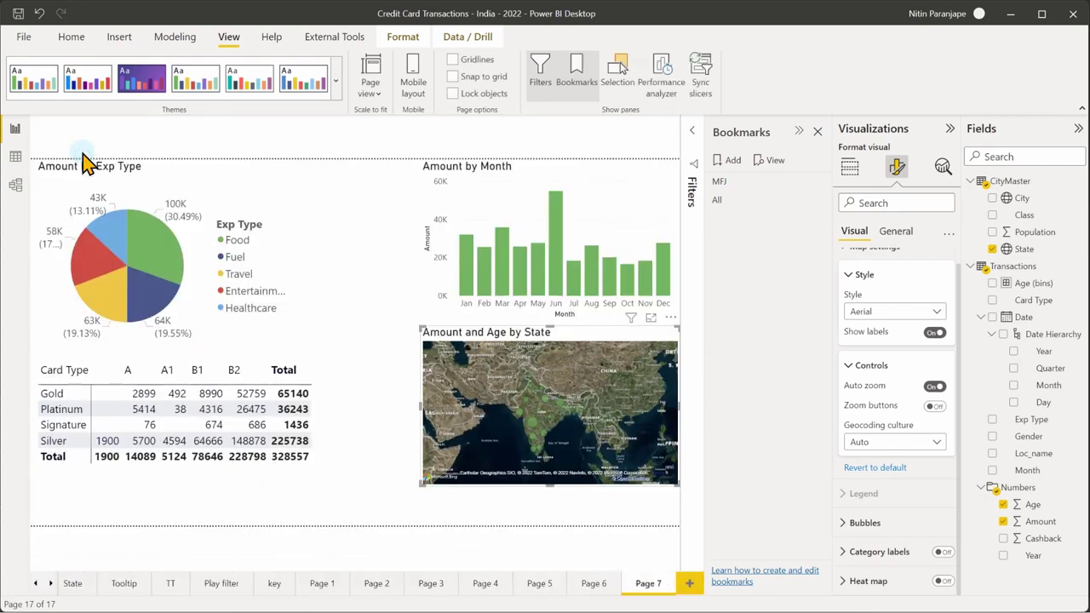
{"action": "left_click", "coordinate": [67, 440]}
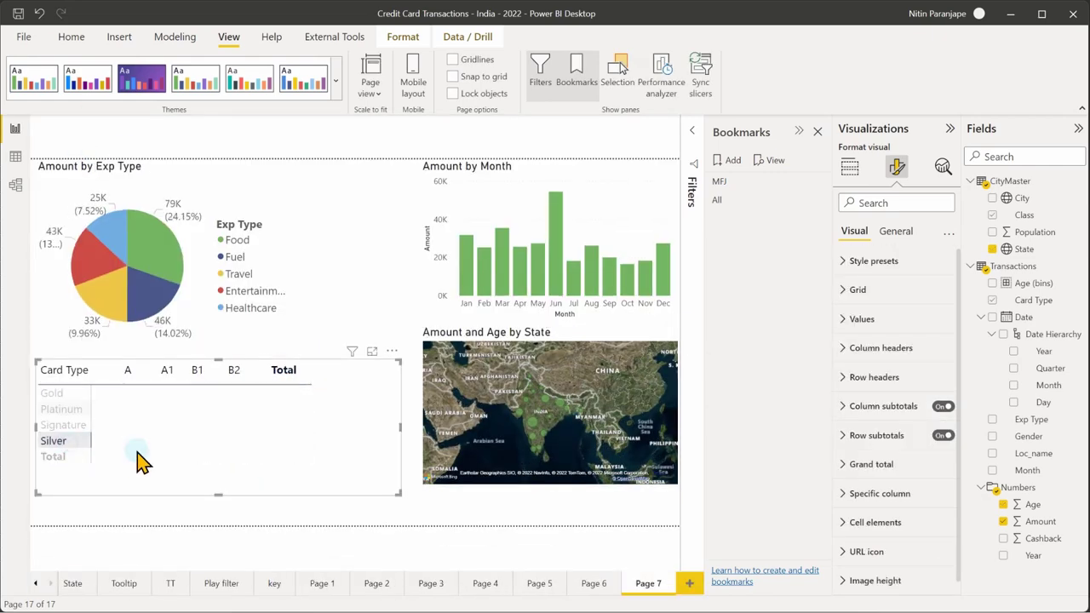
{"action": "left_click", "coordinate": [530, 426]}
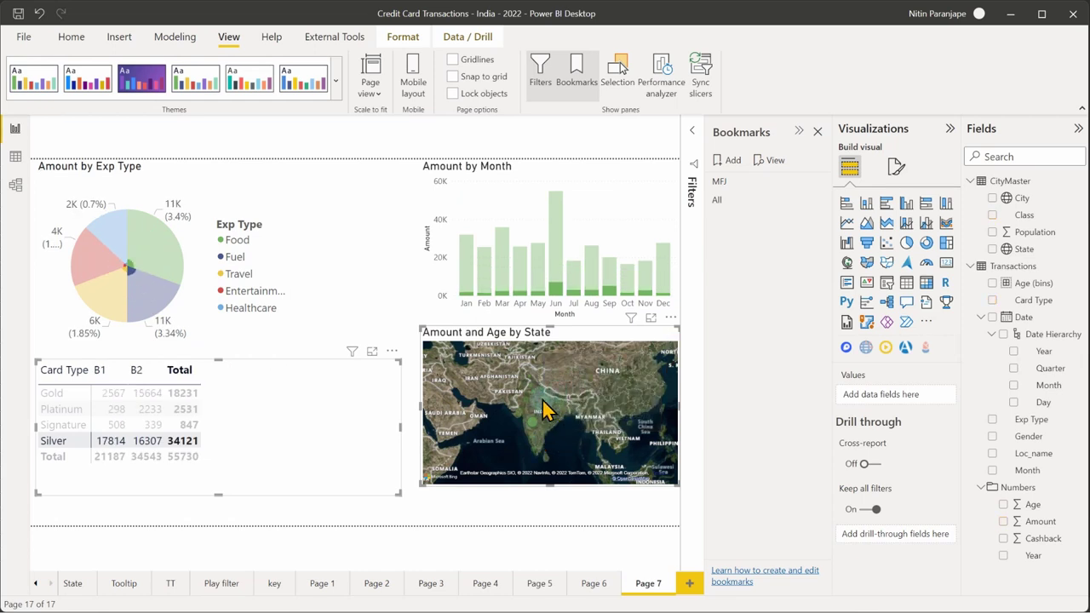
{"action": "mouse_move", "coordinate": [548, 411]}
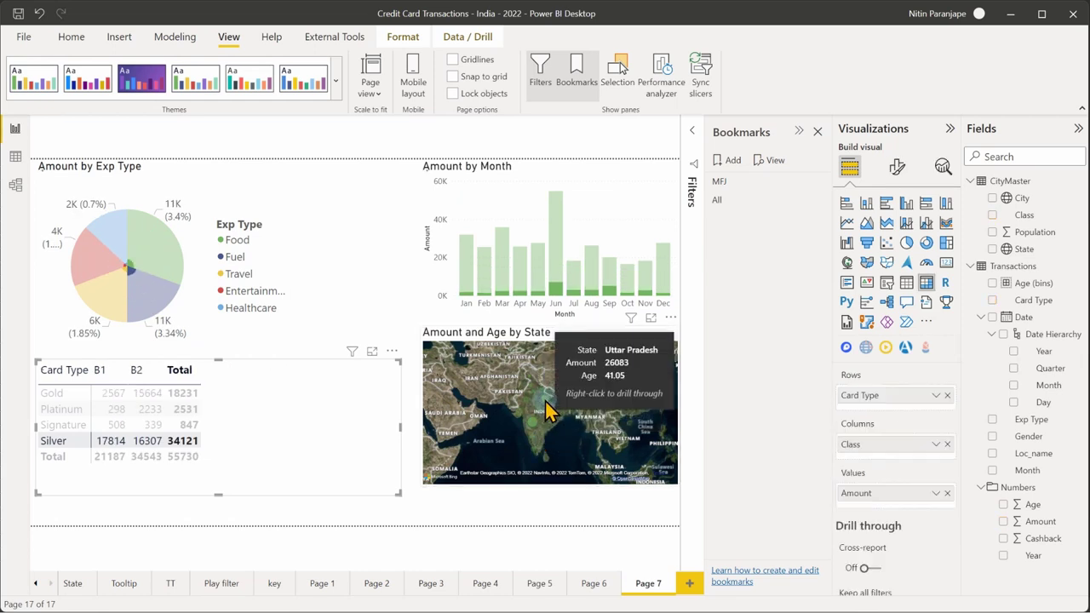
Save this view as a bookmark named SMU and collapse the Bookmarks pane
{"action": "left_click", "coordinate": [732, 160]}
{"action": "double_click", "coordinate": [748, 218]}
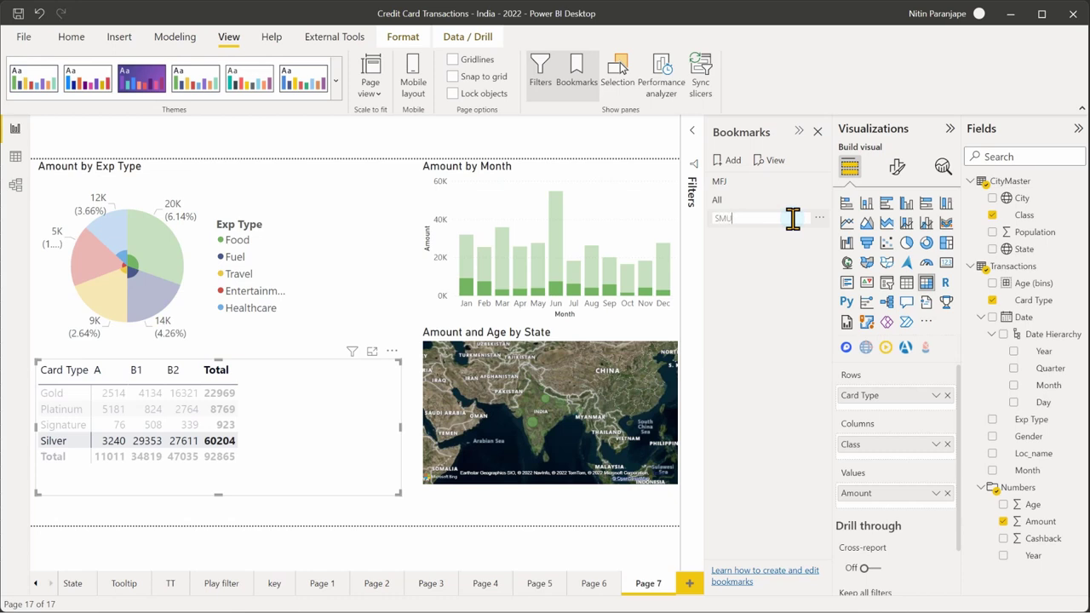
{"action": "key", "text": "Return"}
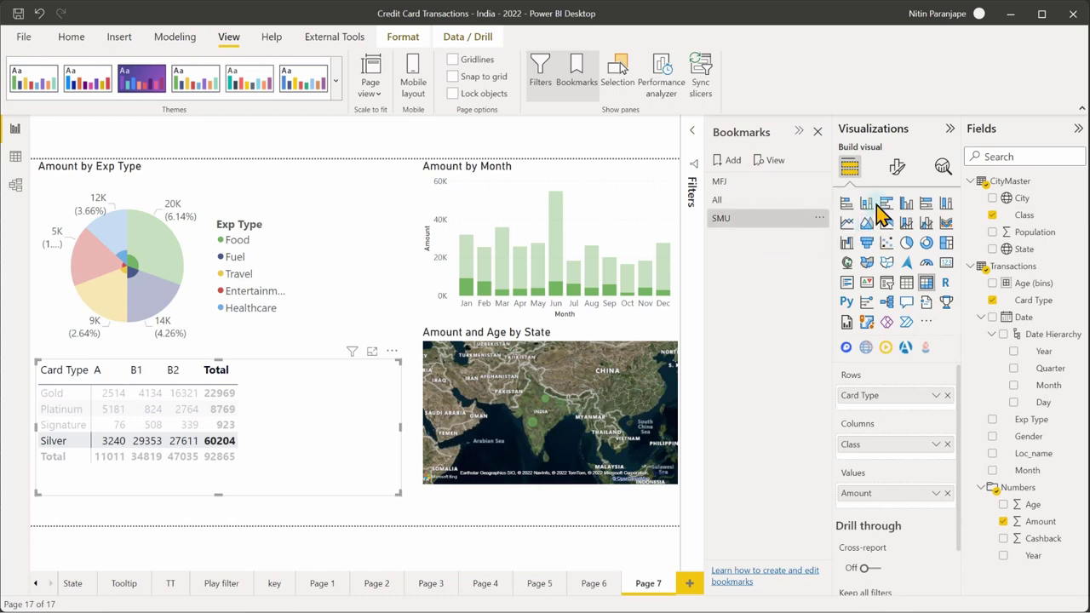
{"action": "left_click", "coordinate": [801, 133]}
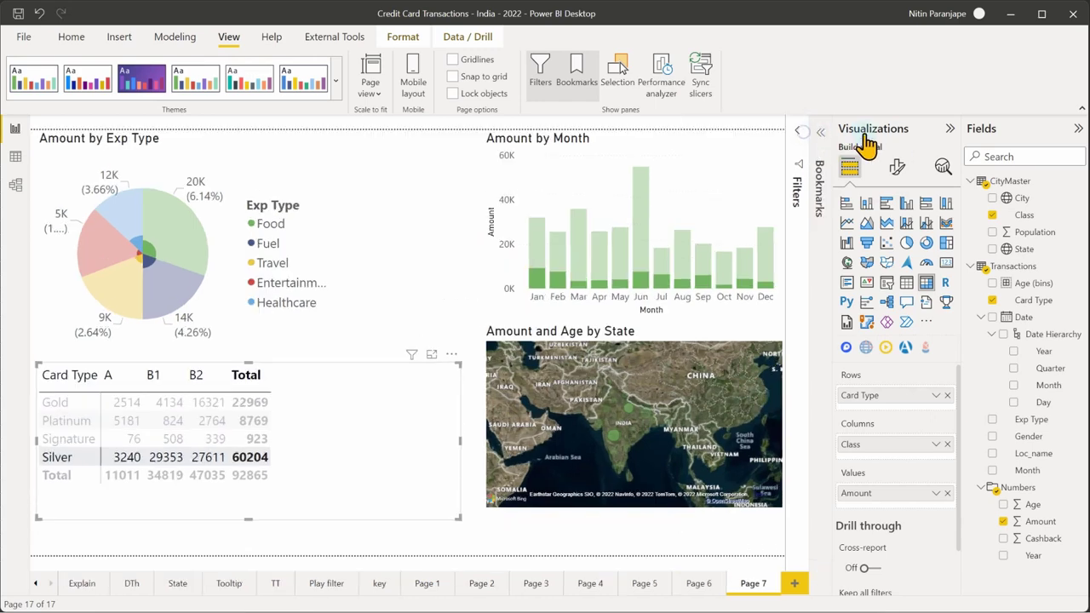
Collapse the Visualizations and Fields panes and dismiss the page fit options
{"action": "left_click", "coordinate": [948, 129]}
{"action": "left_click", "coordinate": [1078, 129]}
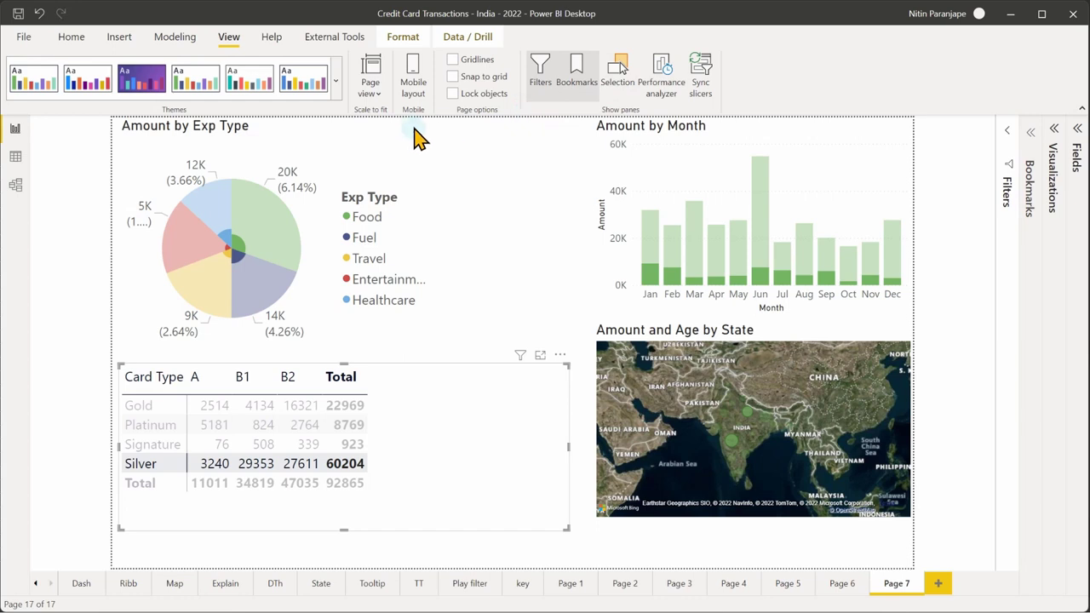
{"action": "left_click", "coordinate": [370, 88]}
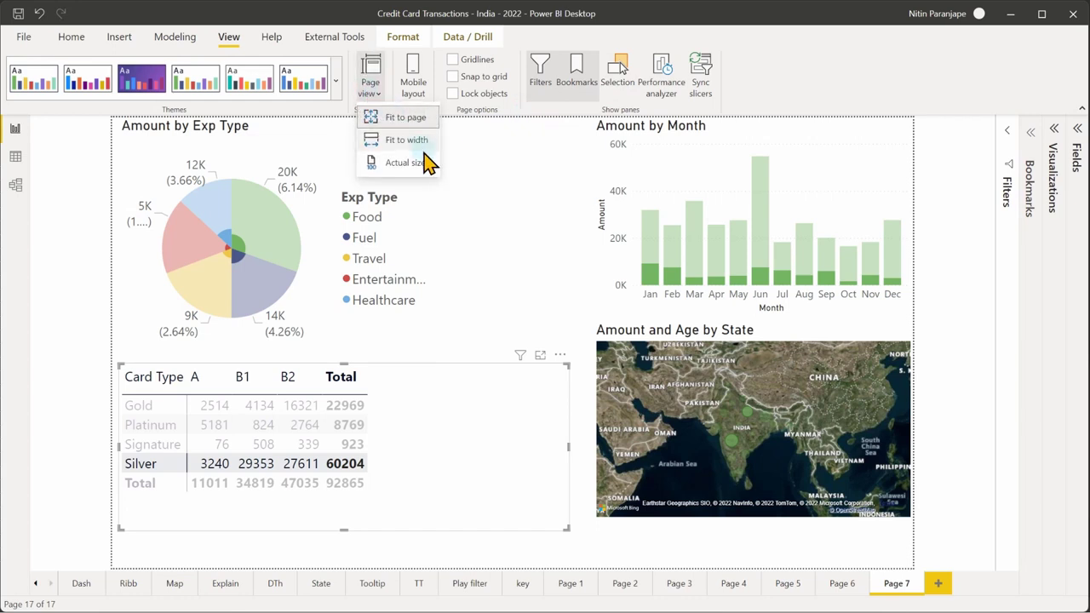
{"action": "left_click", "coordinate": [435, 201]}
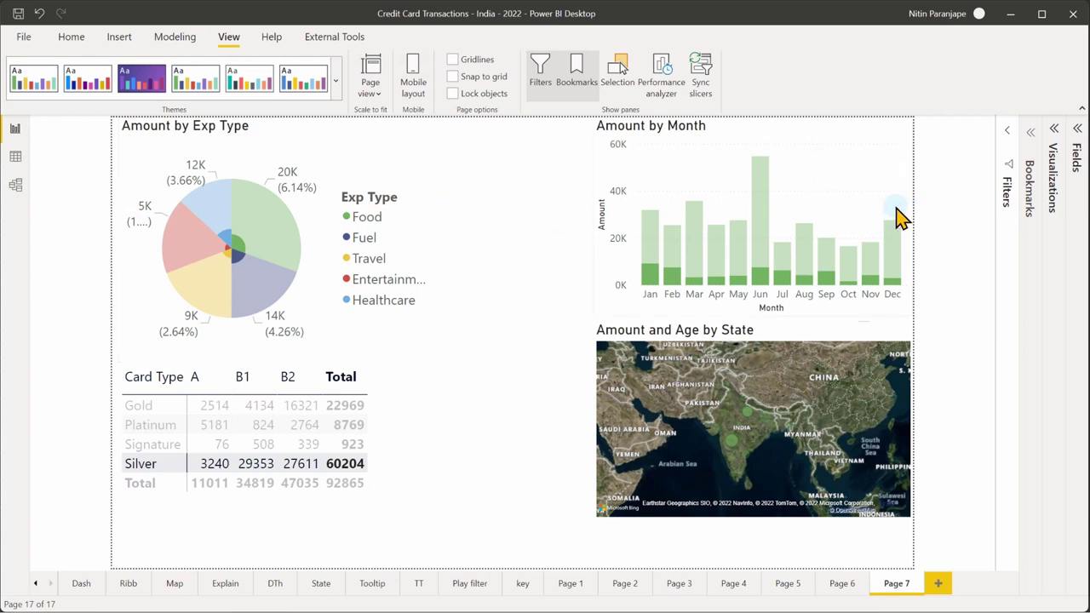
Expand the Bookmarks pane and start the bookmark slideshow at MFJ
{"action": "left_click", "coordinate": [1033, 136]}
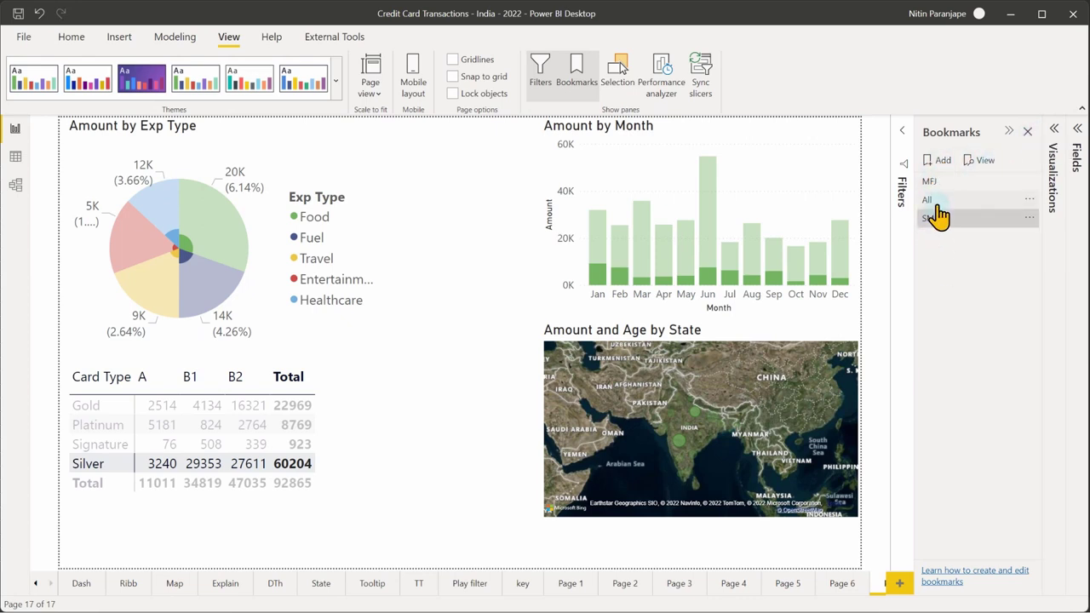
{"action": "left_click", "coordinate": [982, 164]}
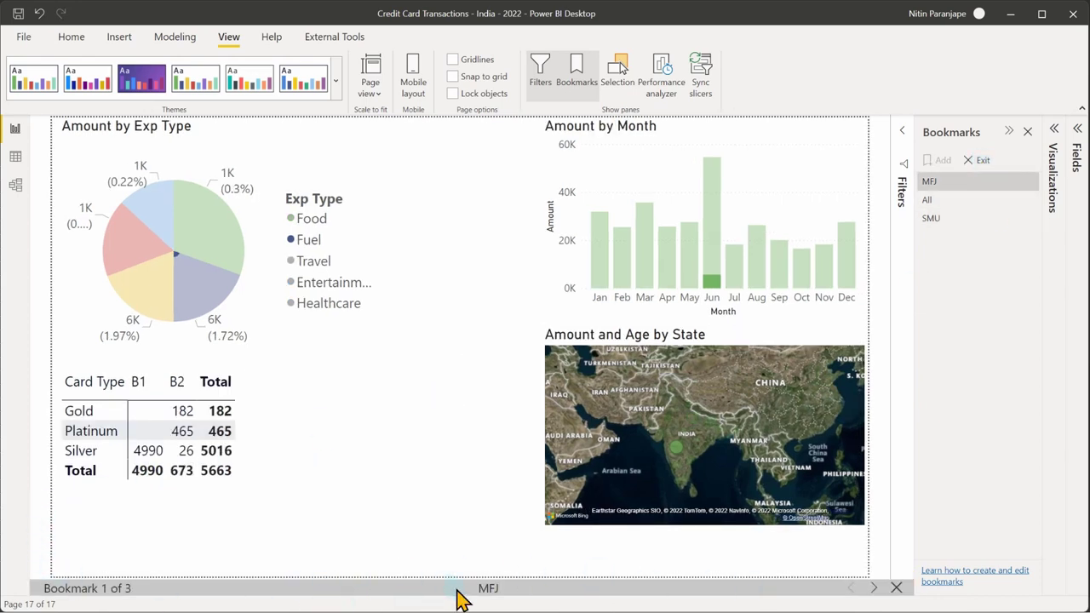
Advance through the All and SMU bookmarks, cross-filter June through October, then clear the months
{"action": "left_click", "coordinate": [874, 588]}
{"action": "left_click", "coordinate": [875, 589]}
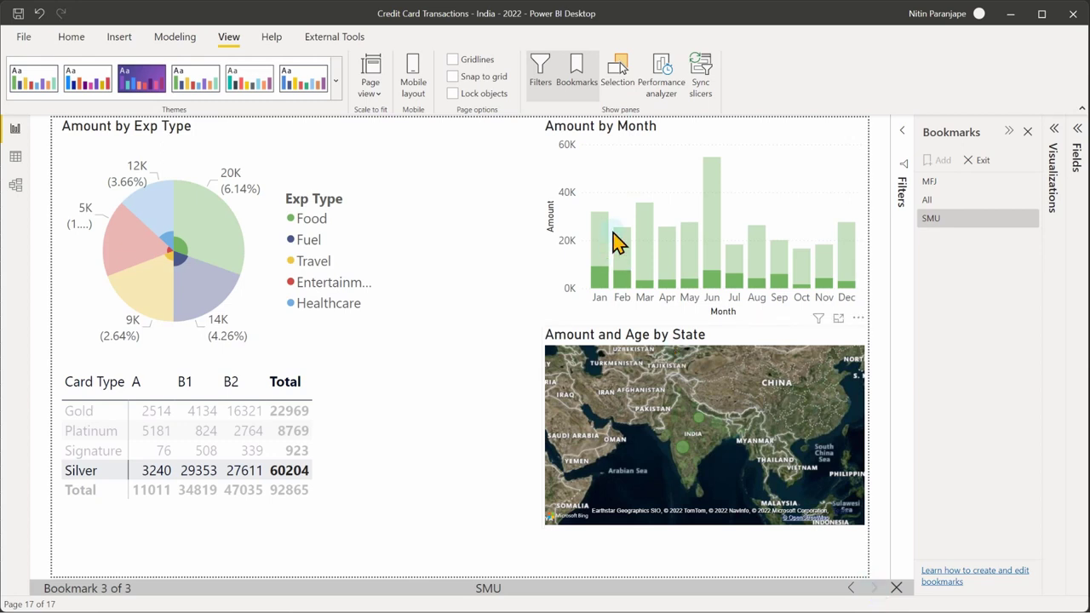
{"action": "left_click", "coordinate": [712, 234]}
{"action": "left_click", "coordinate": [736, 266]}
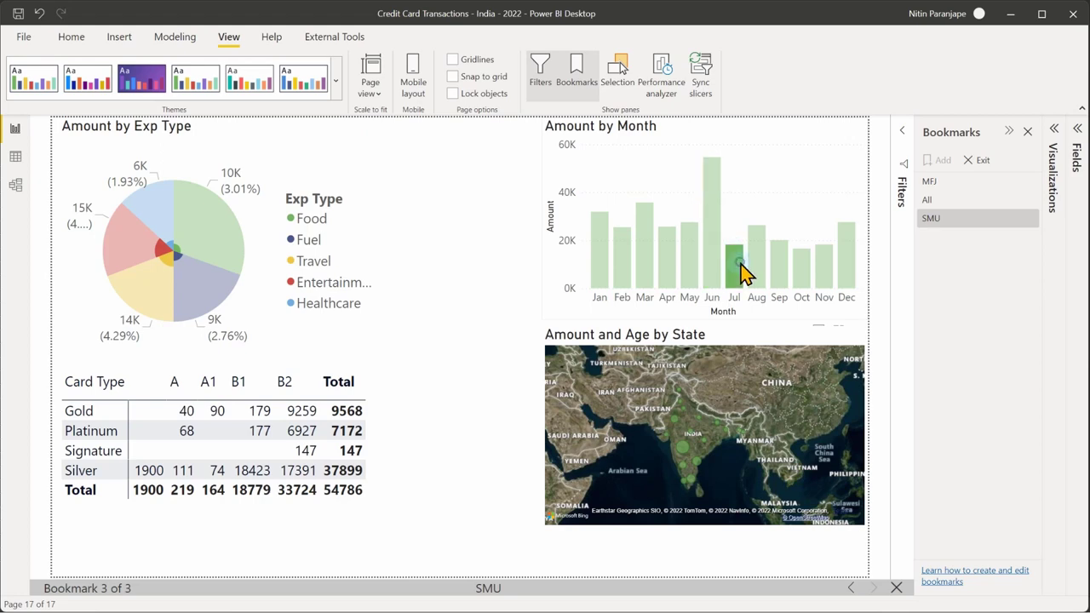
{"action": "left_click", "coordinate": [759, 279]}
{"action": "left_click", "coordinate": [780, 281]}
{"action": "left_click", "coordinate": [803, 285]}
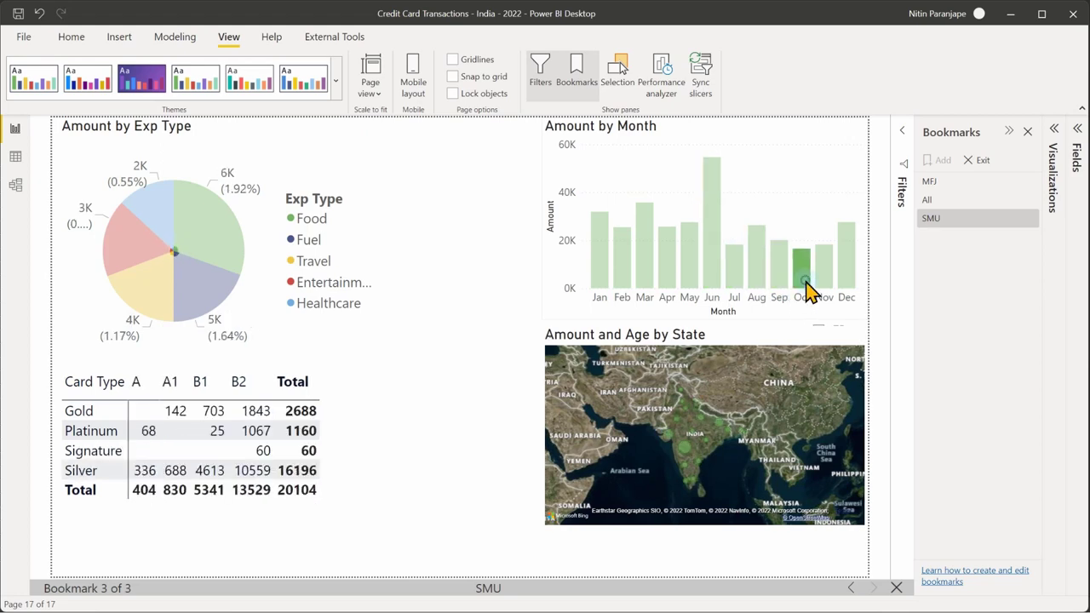
{"action": "left_click", "coordinate": [813, 285]}
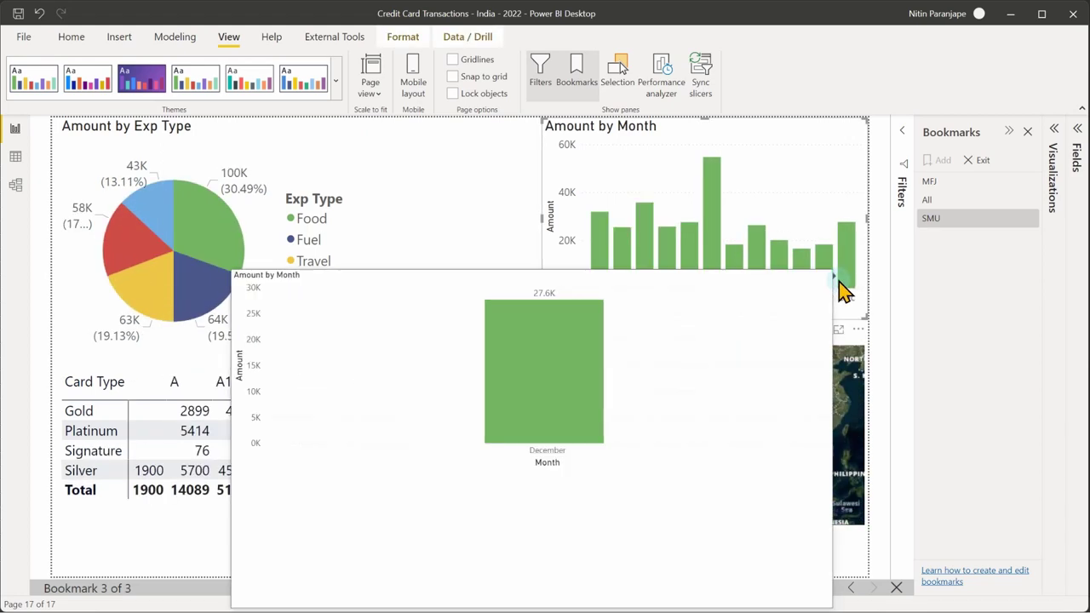
Cross-filter to August, restore the All bookmark and exit bookmark viewing
{"action": "left_click", "coordinate": [755, 281]}
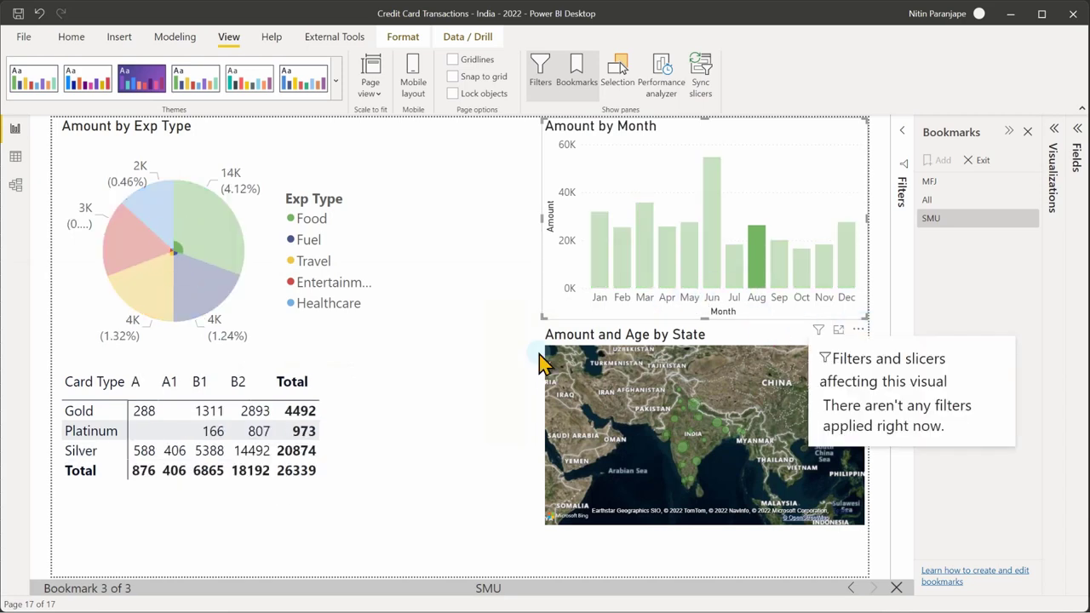
{"action": "left_click", "coordinate": [975, 203]}
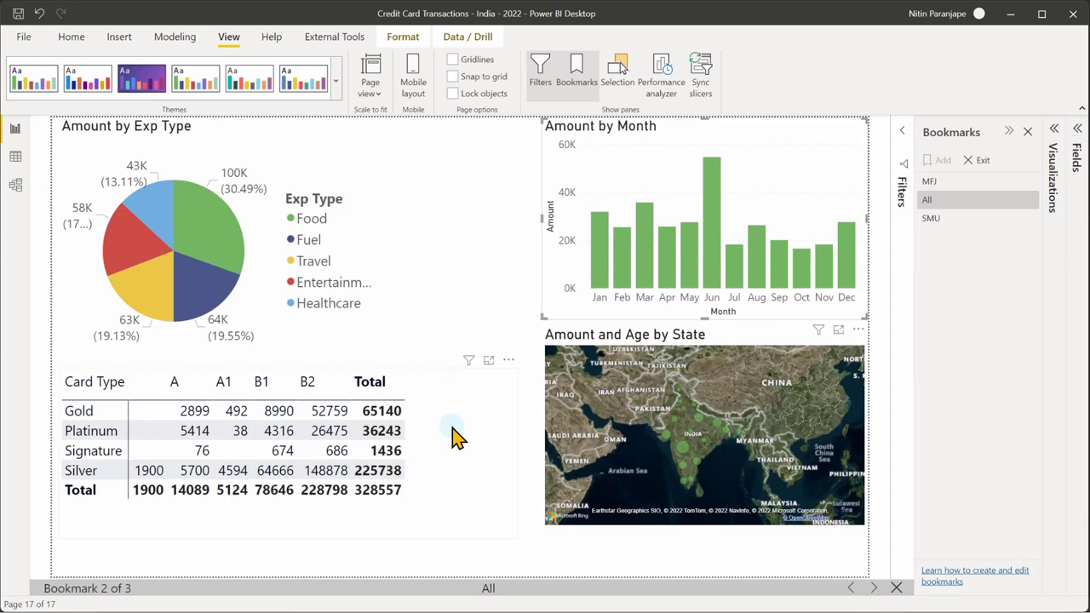
{"action": "left_click", "coordinate": [895, 589]}
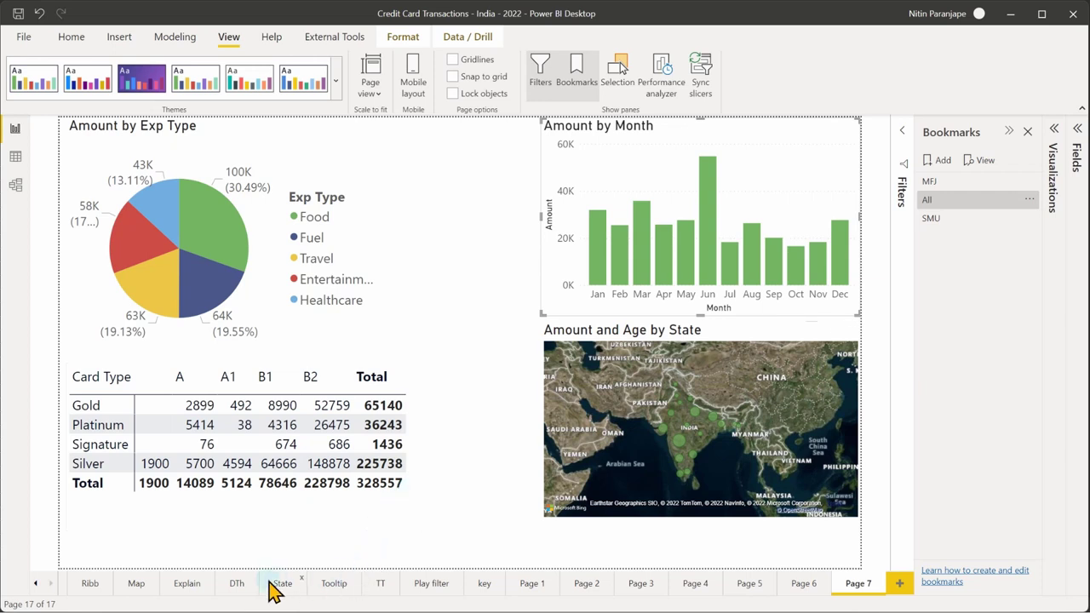
Preview the State and Tooltip pages, then add a new blank Page 8 after Page 7
{"action": "left_click", "coordinate": [281, 586]}
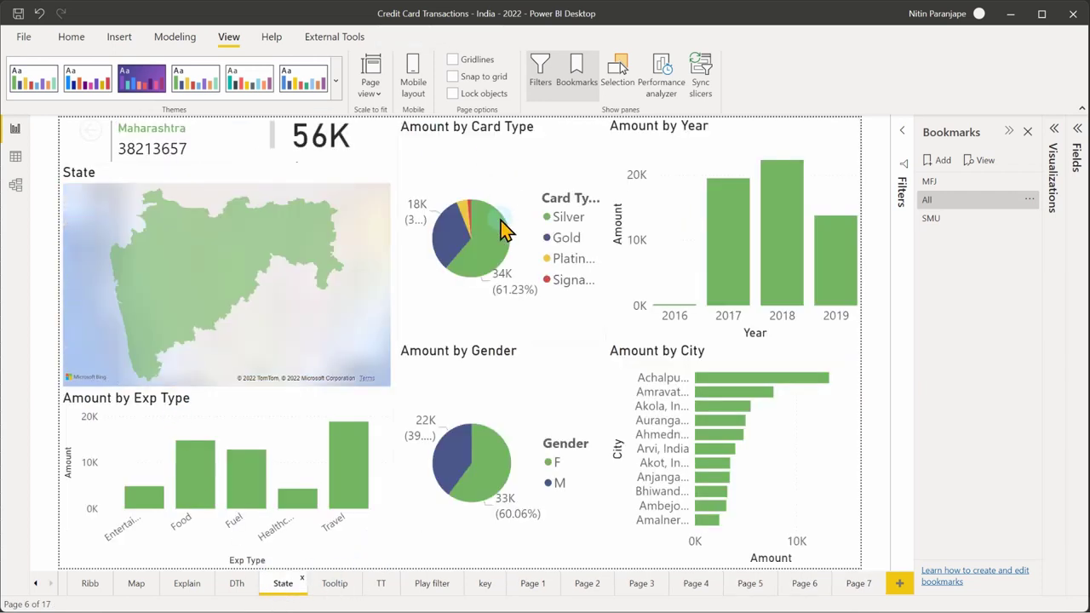
{"action": "left_click", "coordinate": [336, 584]}
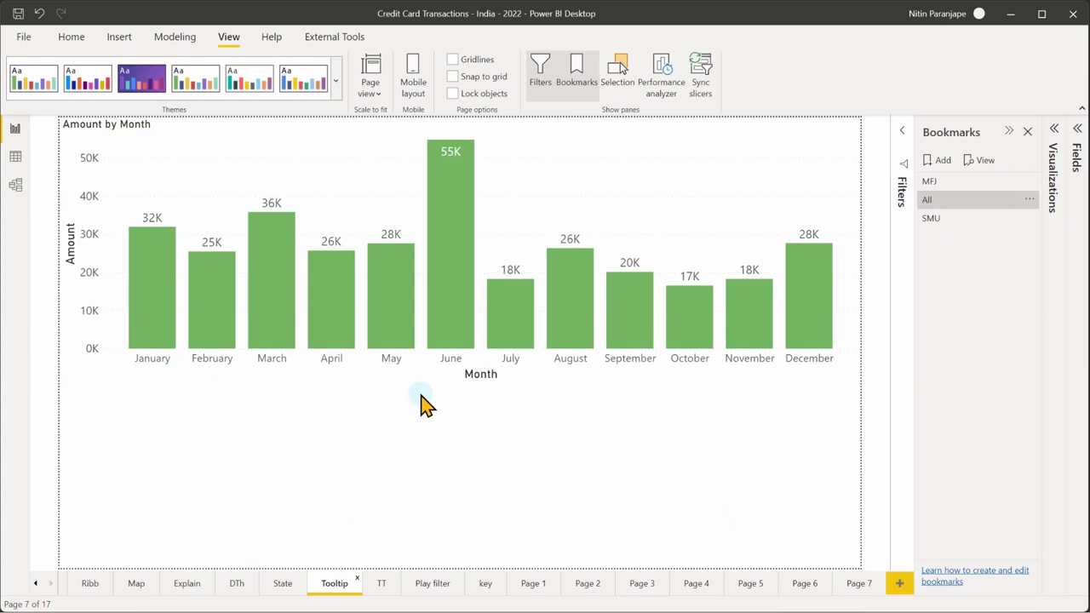
{"action": "mouse_move", "coordinate": [452, 327]}
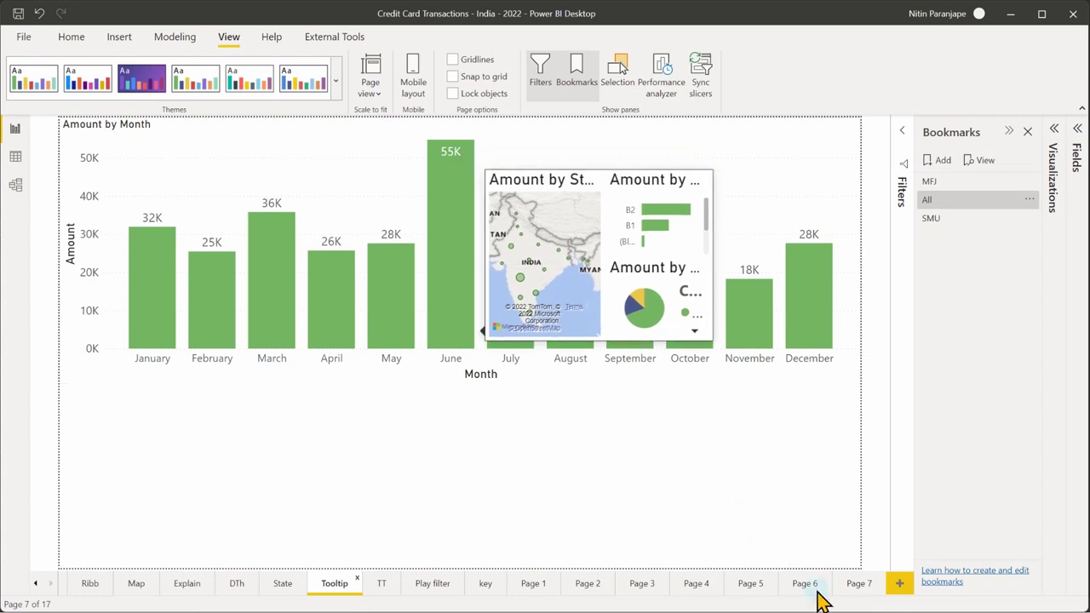
{"action": "left_click", "coordinate": [859, 589]}
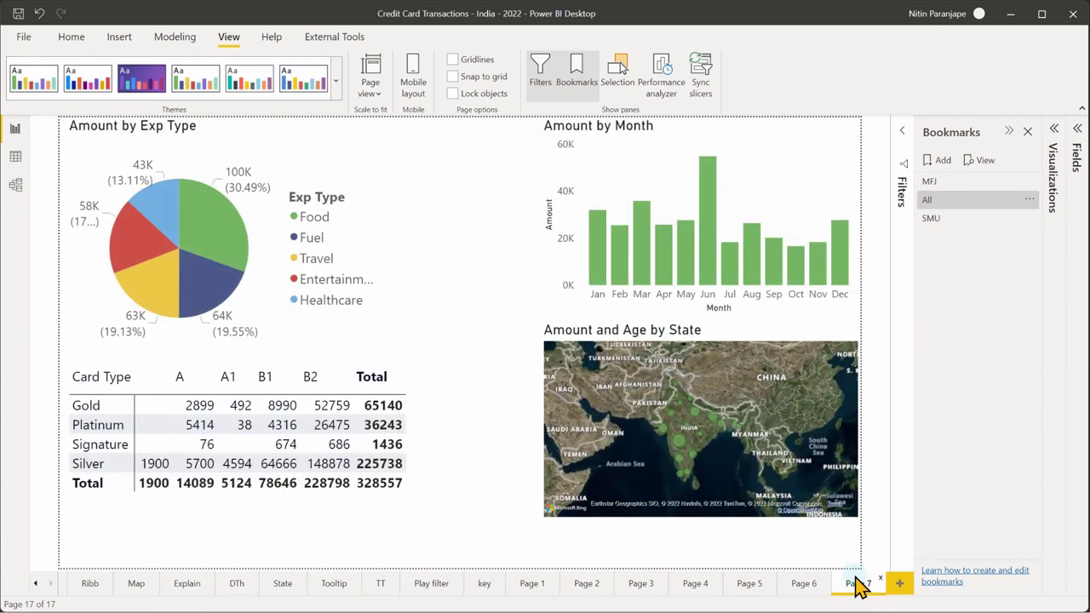
{"action": "left_click", "coordinate": [900, 584]}
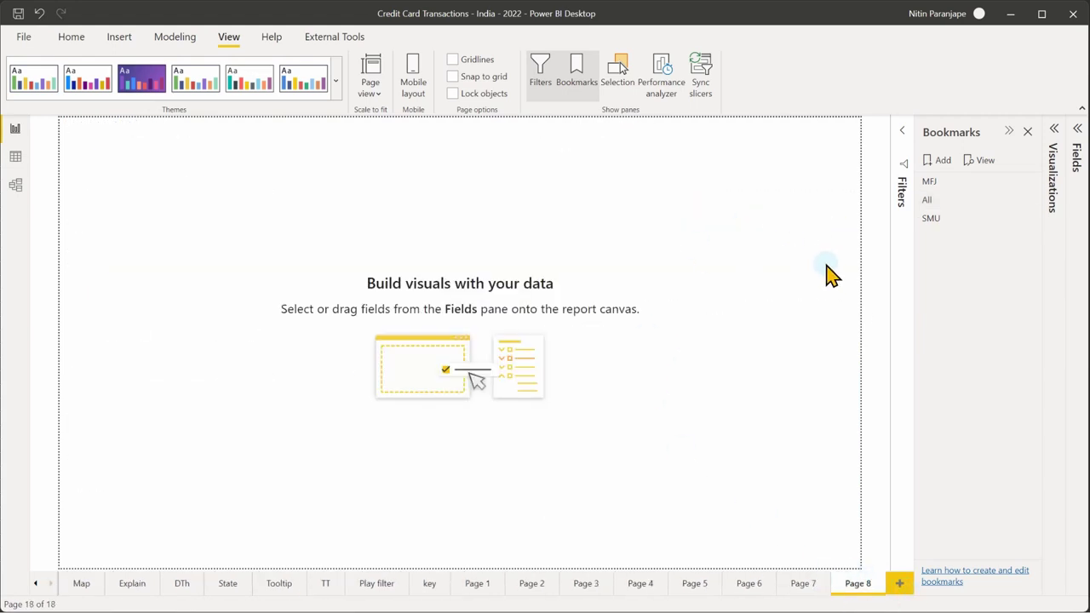
Close the Bookmarks pane and show the Visualizations pane's Format page options
{"action": "left_click", "coordinate": [1027, 135]}
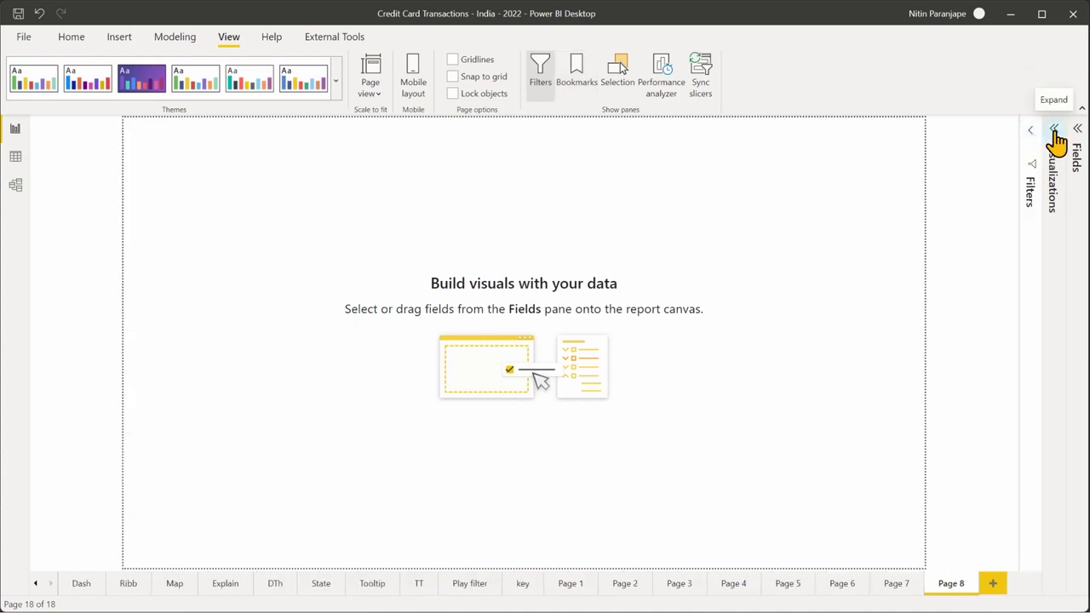
{"action": "left_click", "coordinate": [1055, 132]}
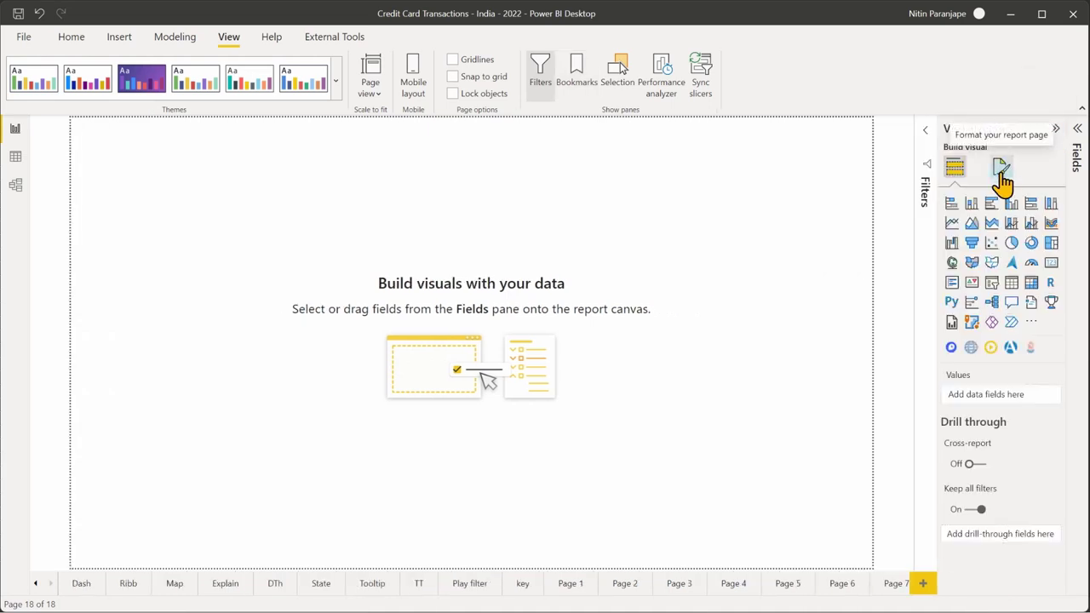
{"action": "left_click", "coordinate": [1002, 170]}
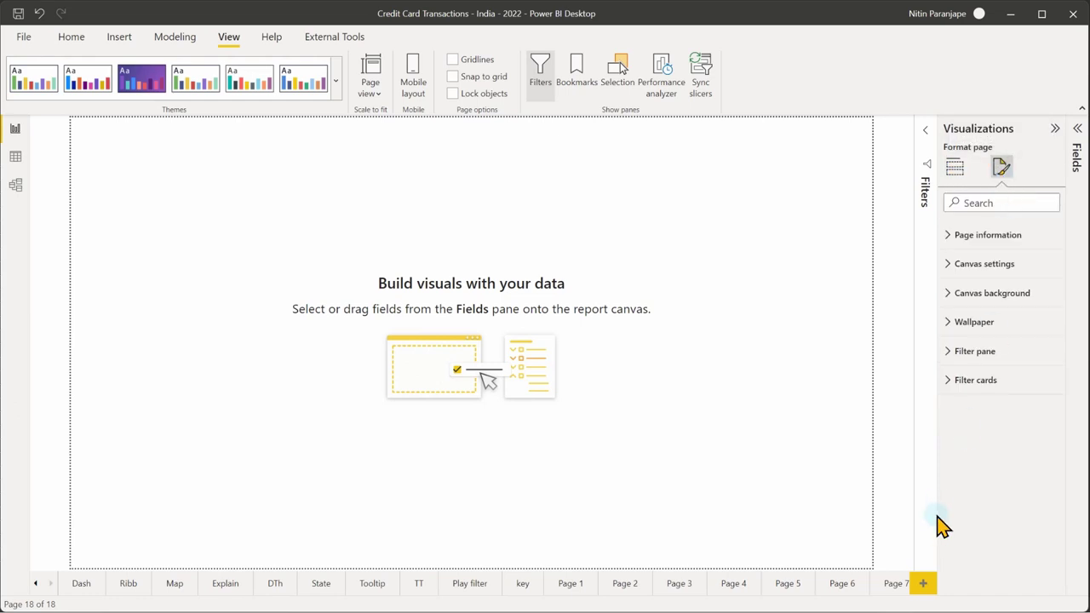
Review the Page information, Canvas settings and Canvas background sections, then open the TT page
{"action": "left_click", "coordinate": [953, 240]}
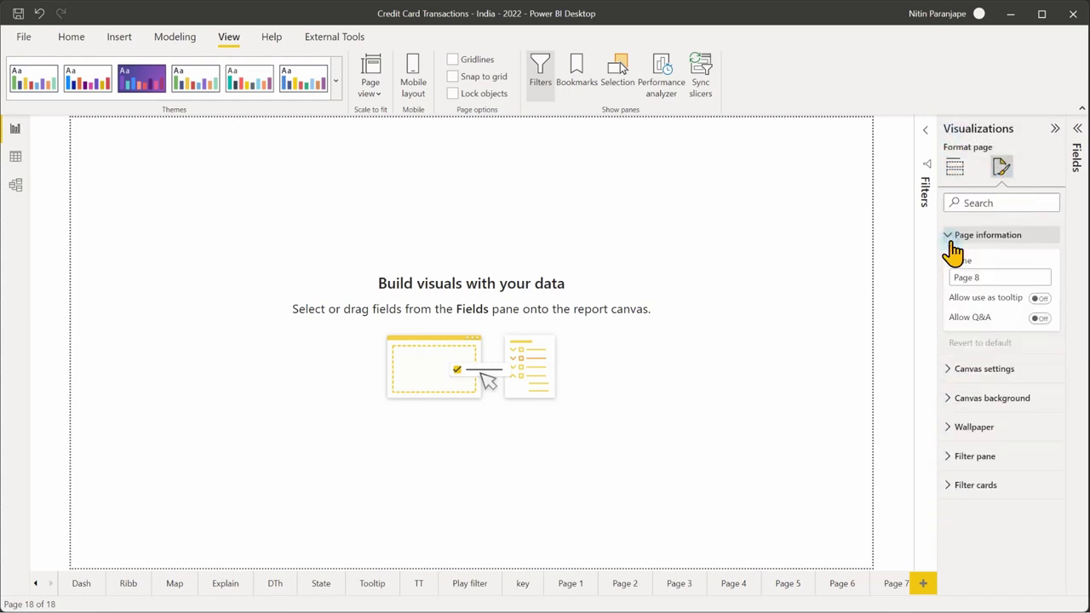
{"action": "left_click", "coordinate": [954, 371]}
{"action": "scroll", "coordinate": [968, 537], "scroll_direction": "down", "scroll_amount": 2}
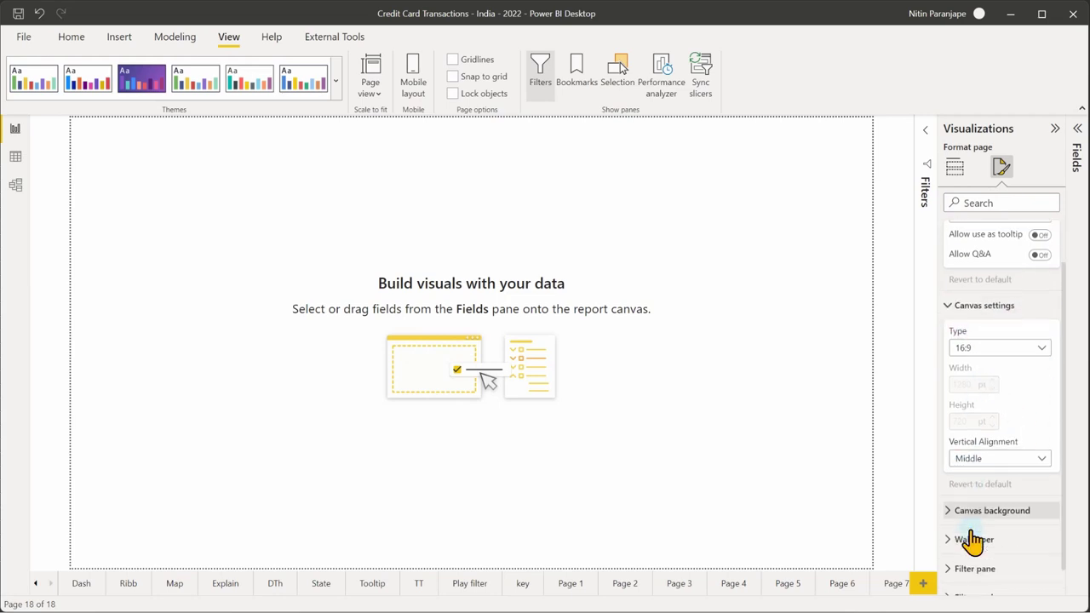
{"action": "left_click", "coordinate": [958, 499]}
{"action": "scroll", "coordinate": [1030, 516], "scroll_direction": "down", "scroll_amount": 5}
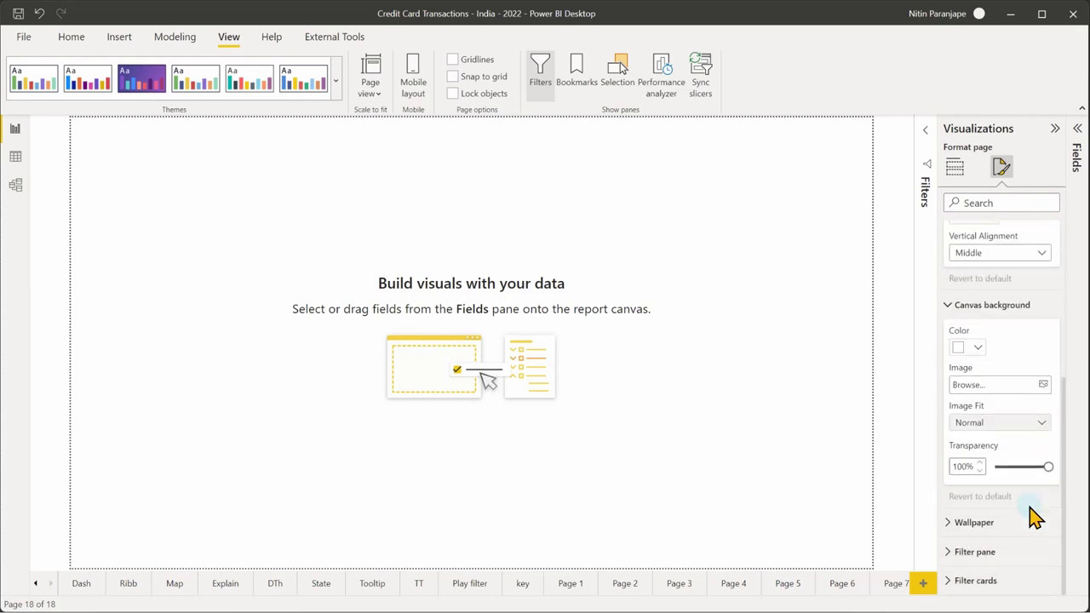
{"action": "left_click", "coordinate": [954, 170]}
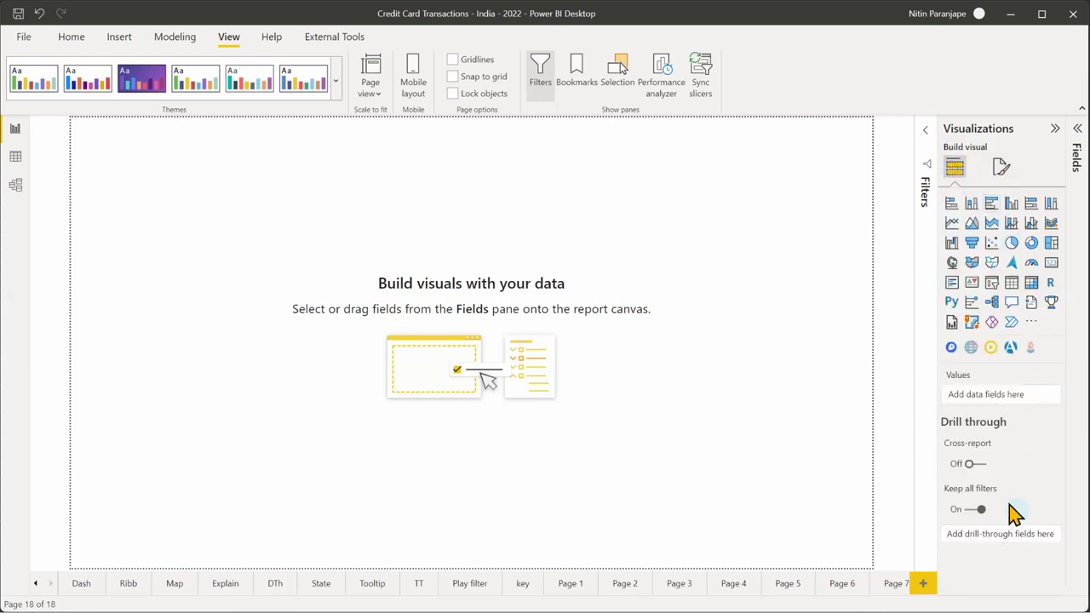
{"action": "left_click", "coordinate": [422, 586]}
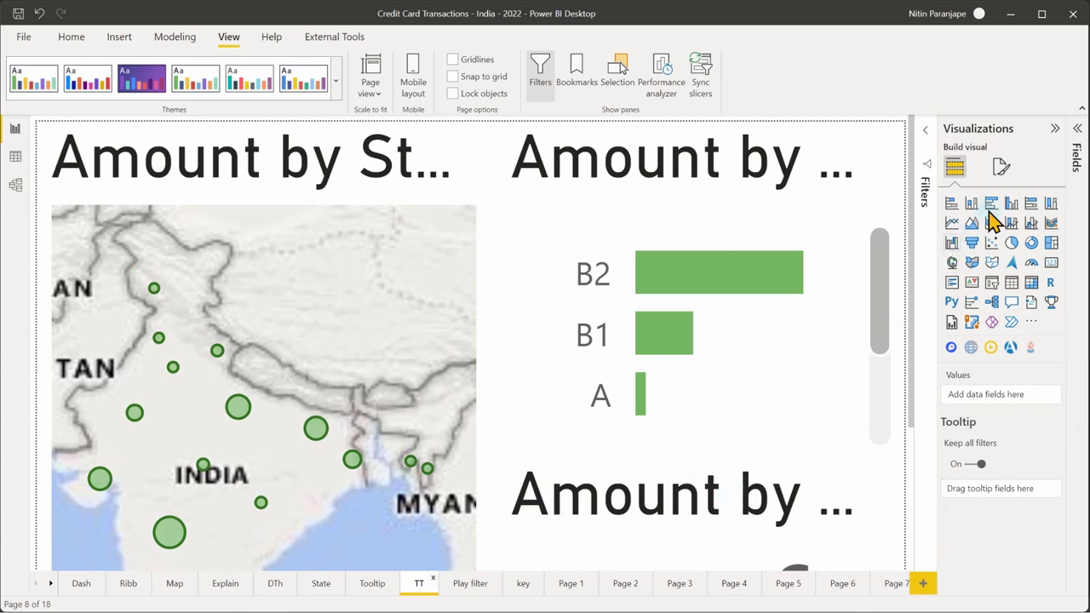
Confirm TT is allowed as a tooltip in Page information and set Page view to Actual size
{"action": "left_click", "coordinate": [1003, 173]}
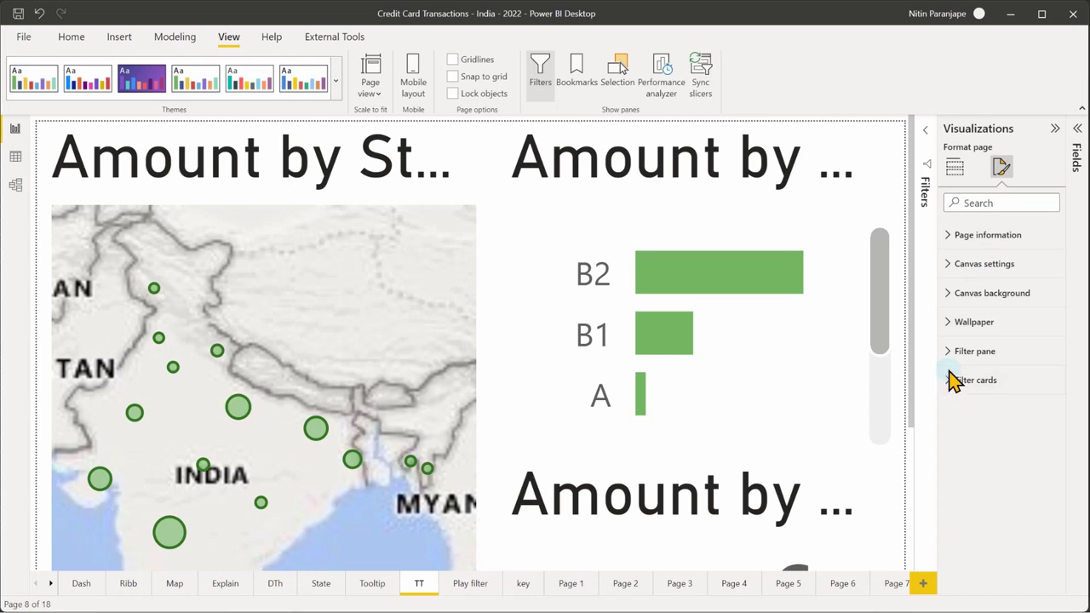
{"action": "left_click", "coordinate": [949, 238]}
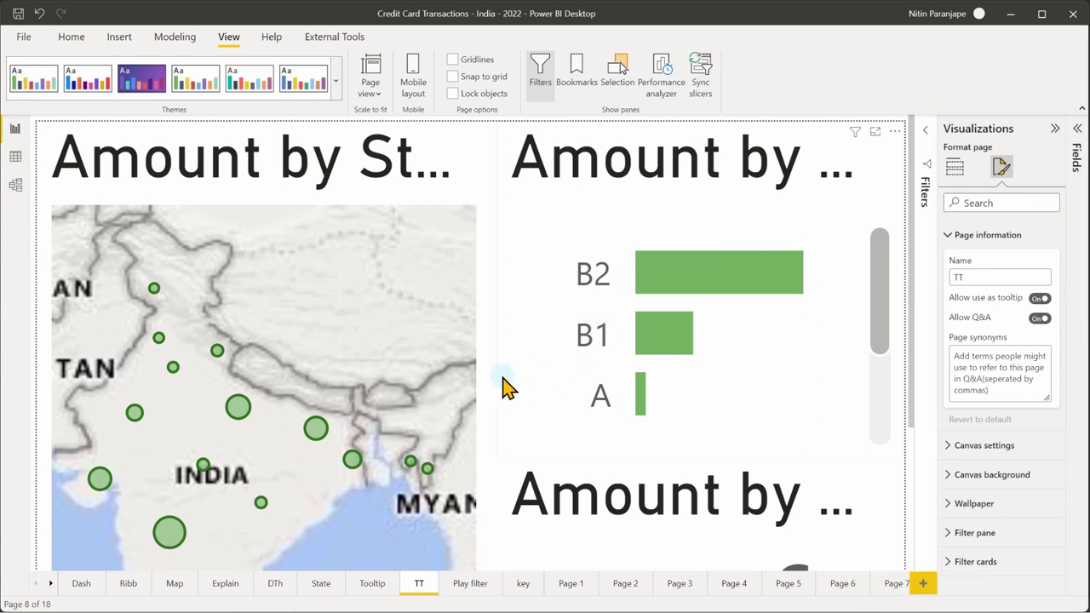
{"action": "left_click", "coordinate": [369, 85]}
{"action": "left_click", "coordinate": [407, 164]}
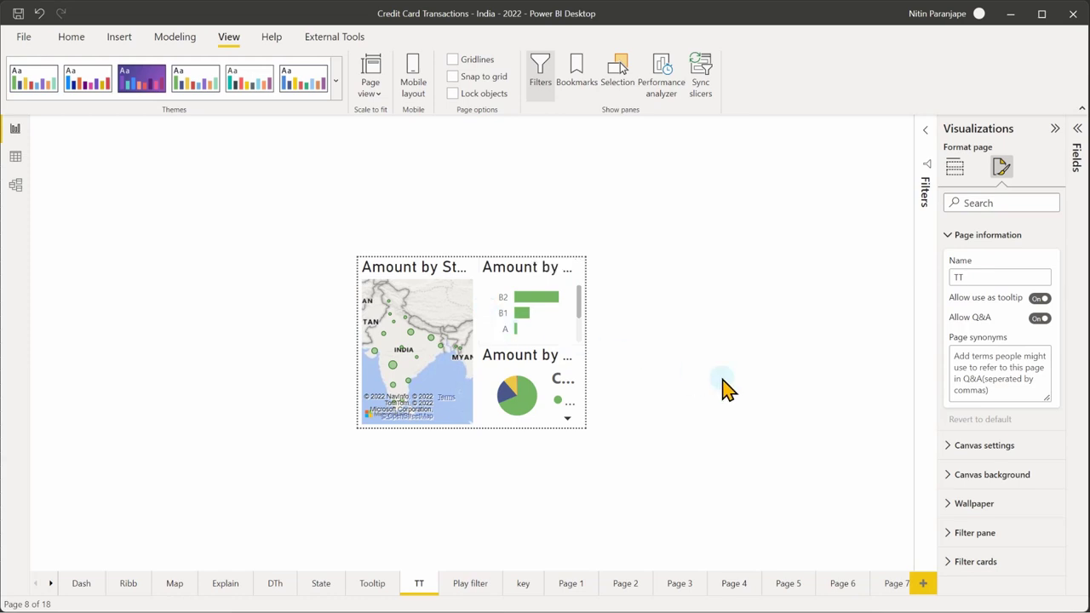
Inspect the fields of TT's bar chart, pie chart and state map
{"action": "left_click", "coordinate": [954, 168]}
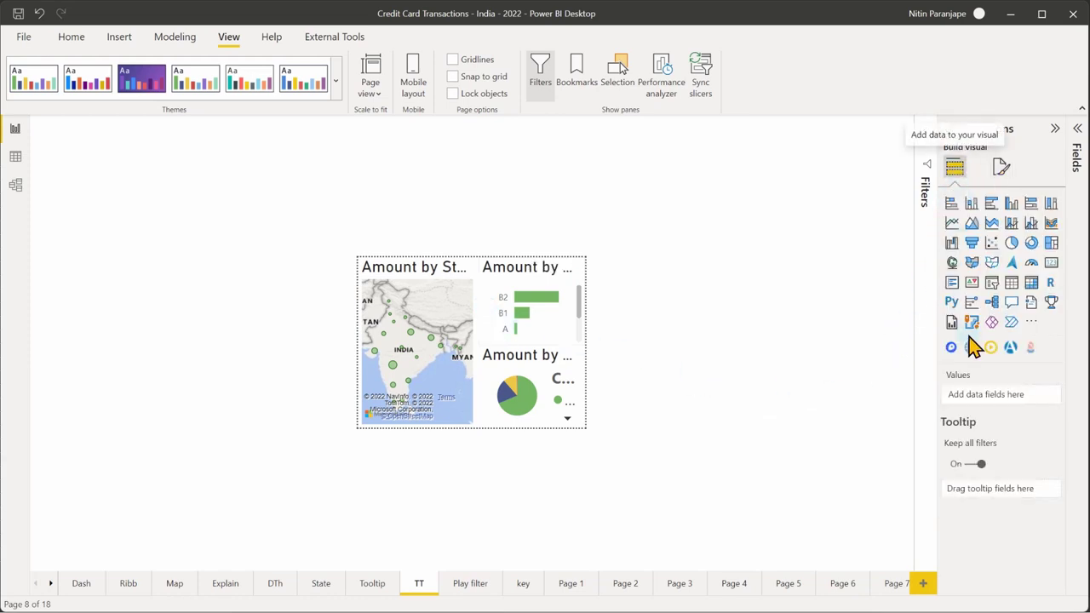
{"action": "left_click", "coordinate": [571, 341]}
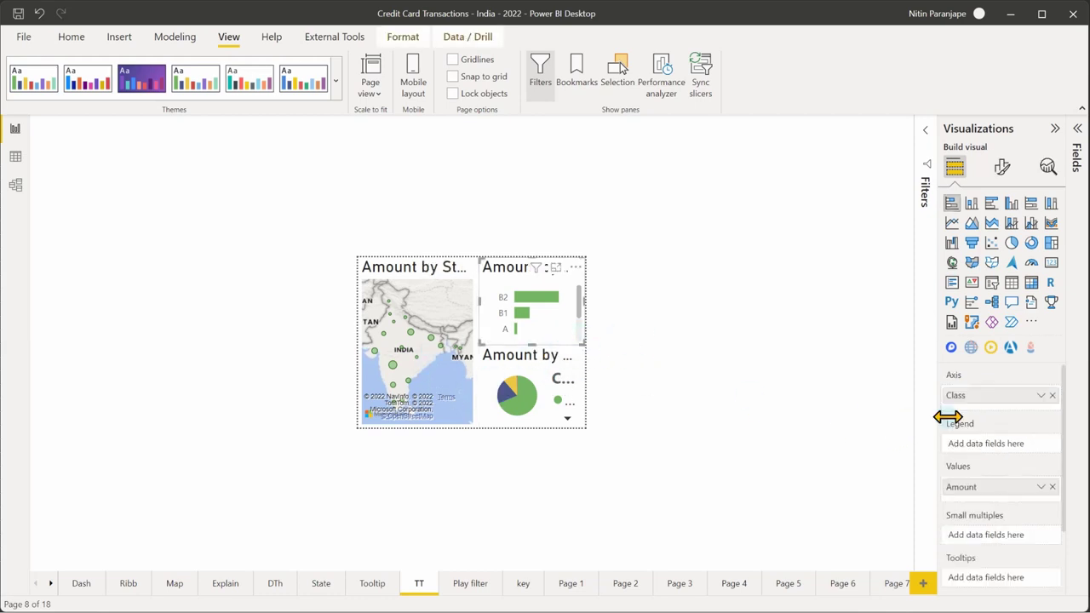
{"action": "left_click", "coordinate": [522, 365]}
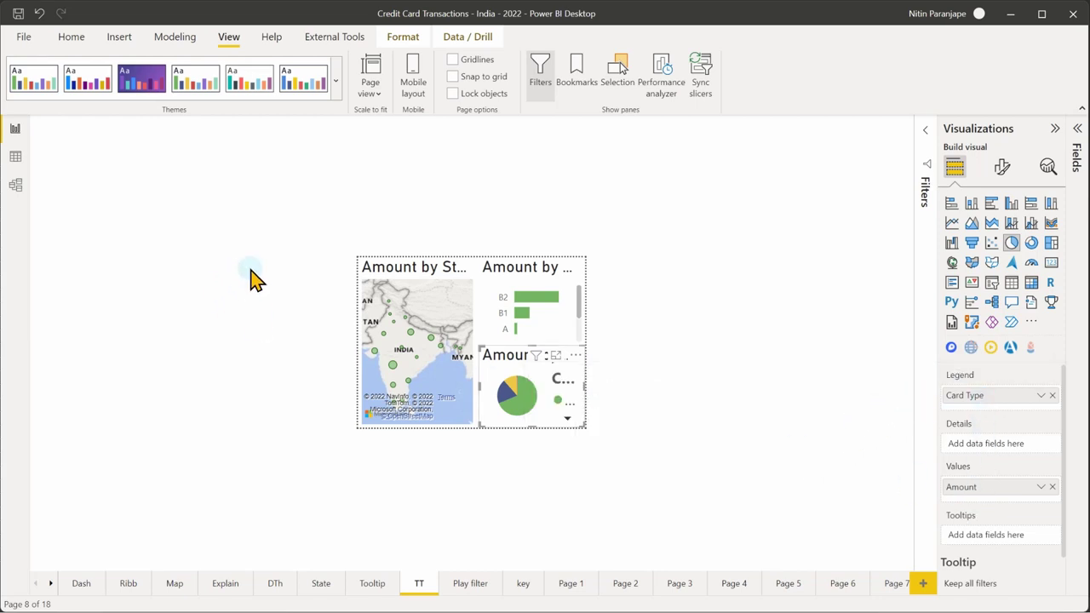
{"action": "left_click", "coordinate": [390, 284]}
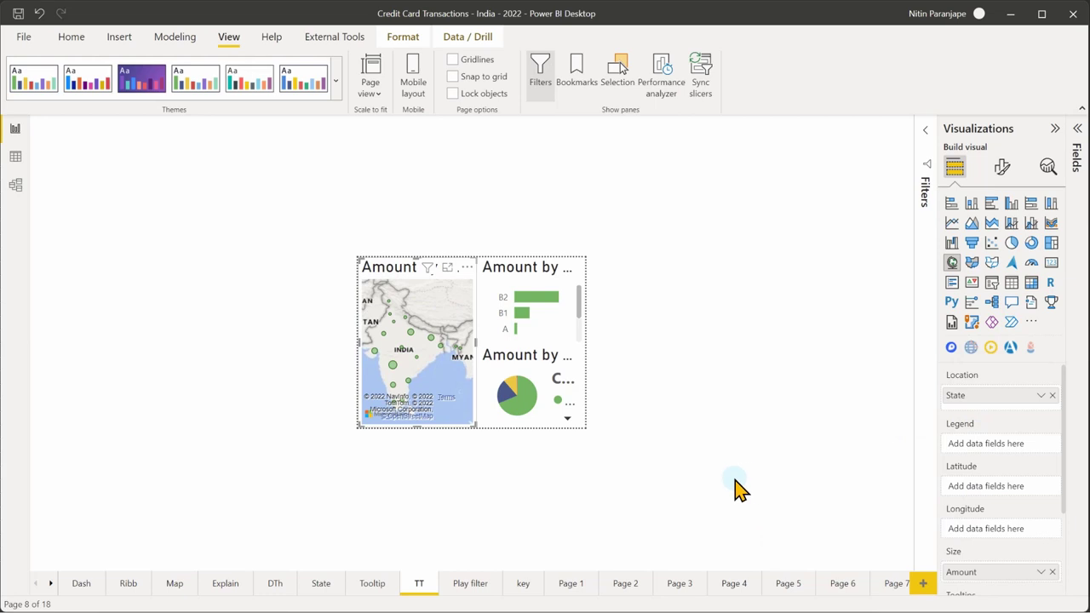
Check the Tooltip page's Amount by Month chart and its TT hover tooltip, then reopen TT
{"action": "left_click", "coordinate": [373, 585]}
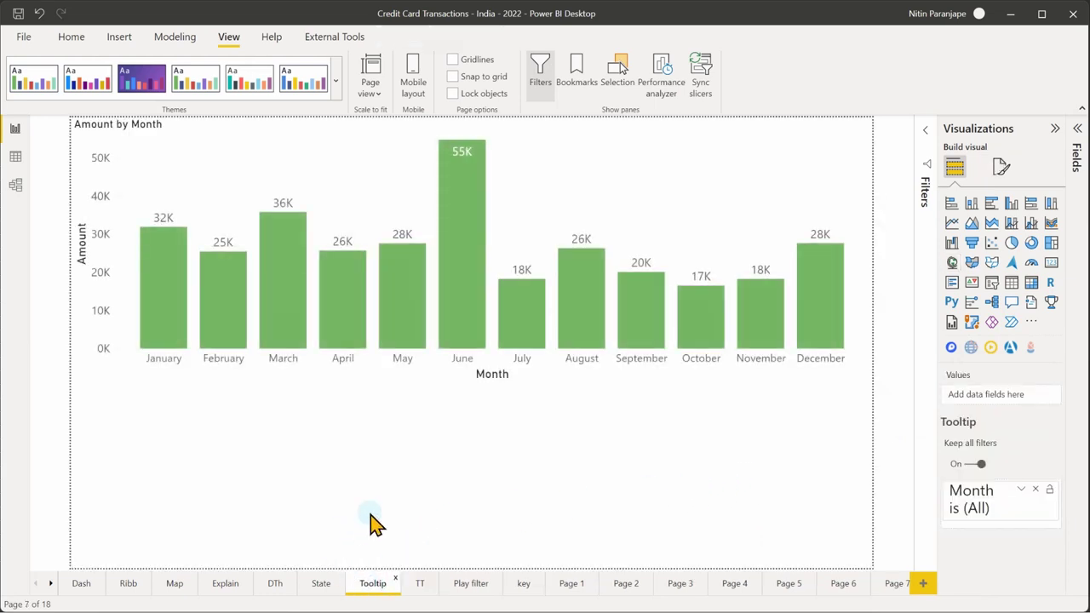
{"action": "left_click", "coordinate": [449, 387]}
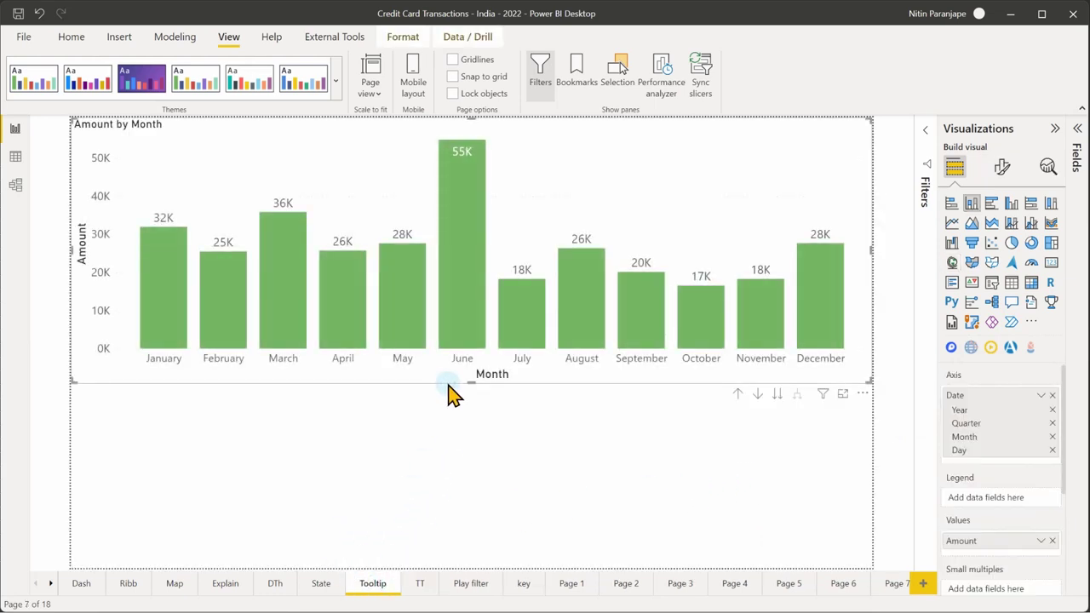
{"action": "scroll", "coordinate": [1012, 501], "scroll_direction": "down", "scroll_amount": 3}
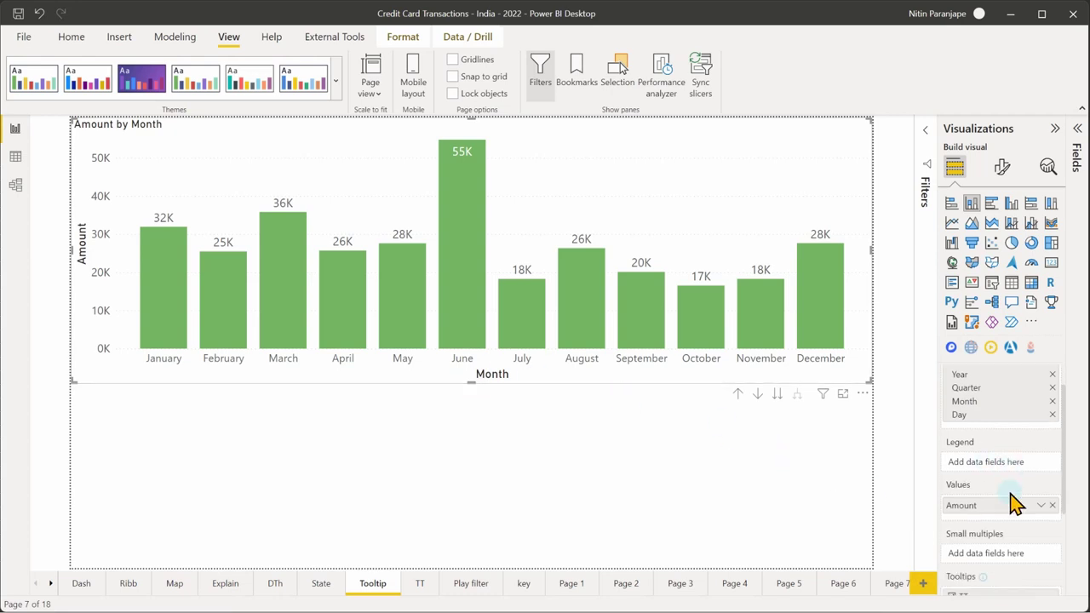
{"action": "scroll", "coordinate": [1020, 503], "scroll_direction": "down", "scroll_amount": 1}
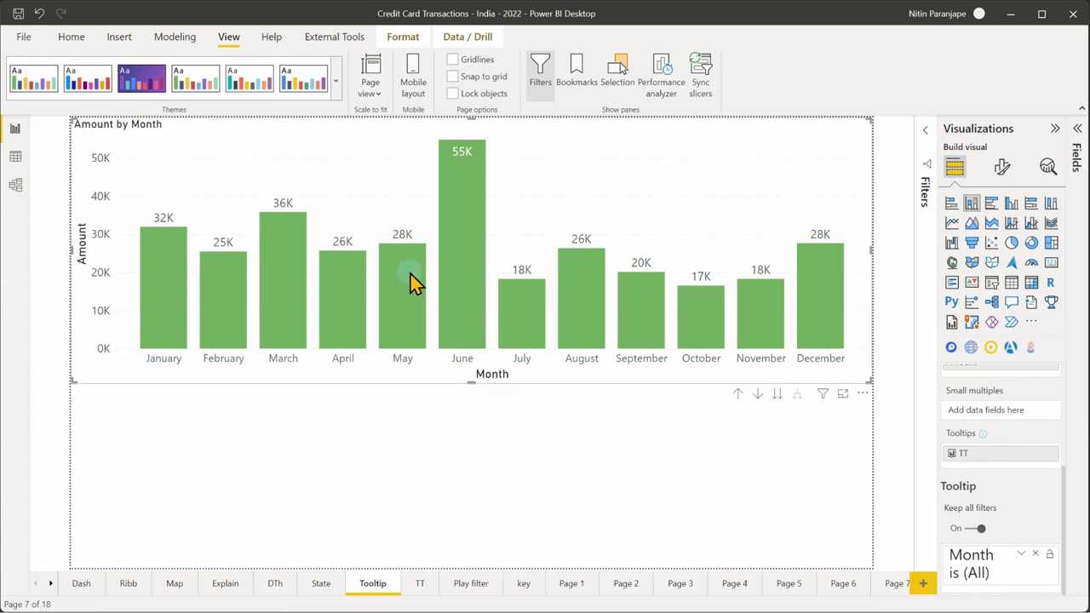
{"action": "mouse_move", "coordinate": [451, 298]}
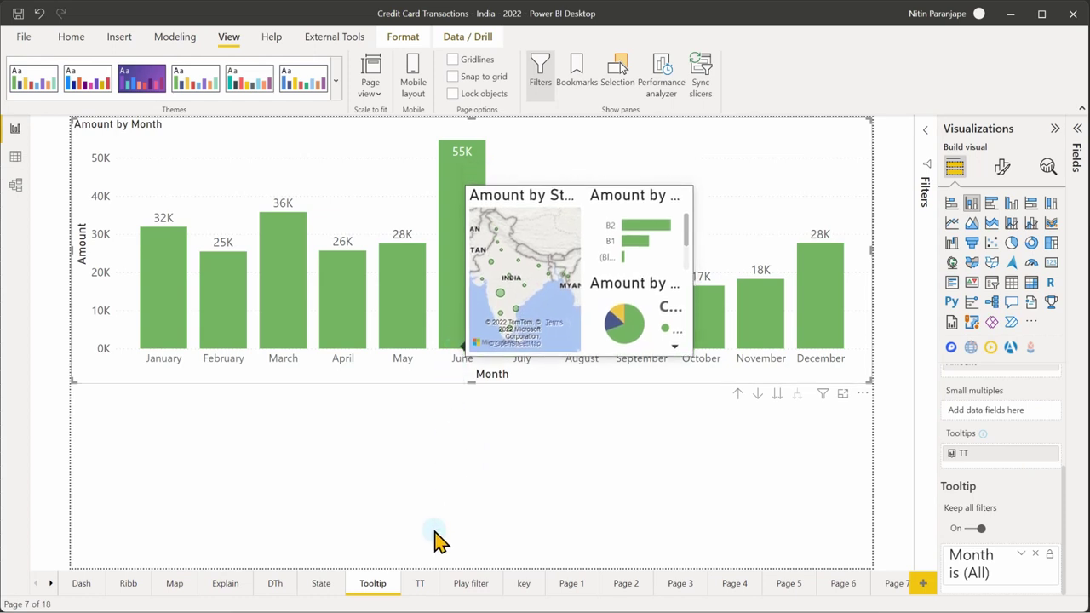
{"action": "left_click", "coordinate": [421, 585]}
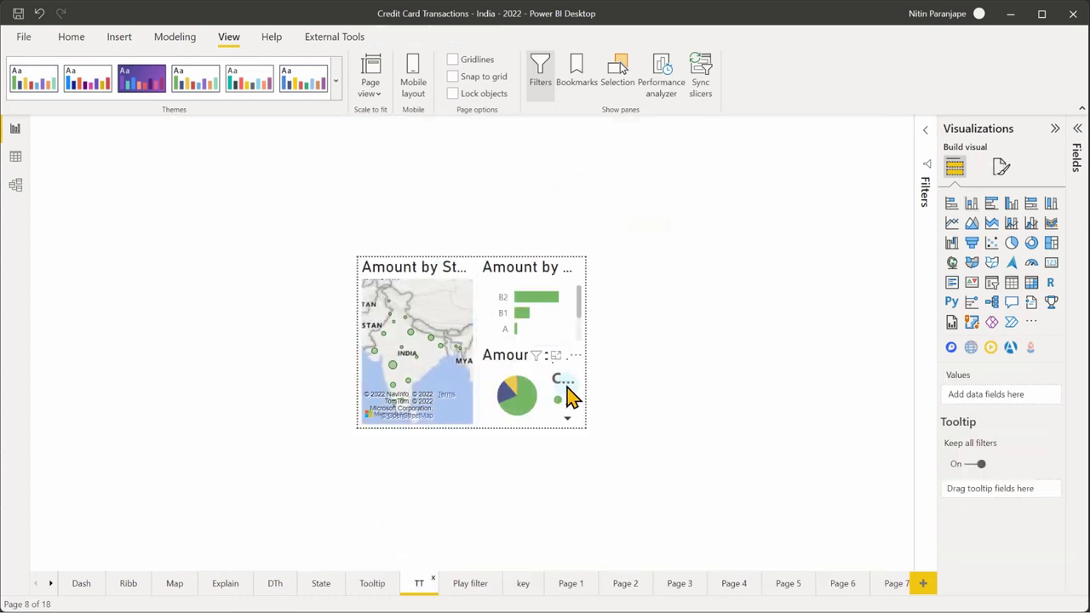
Add Transactions' Month field as a filter on all of the TT page
{"action": "left_click", "coordinate": [923, 136]}
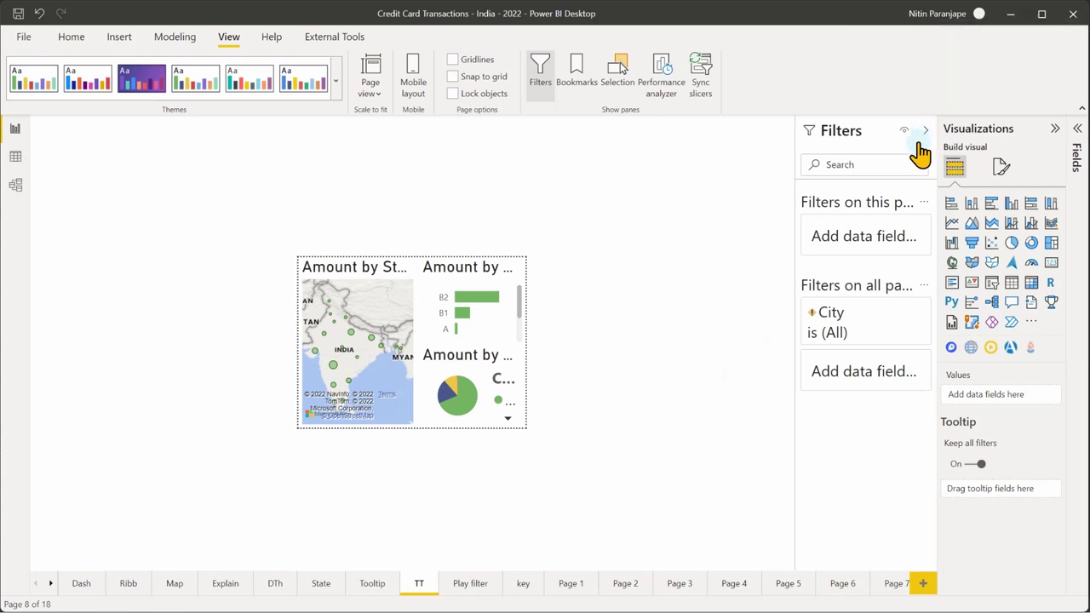
{"action": "left_click", "coordinate": [473, 340]}
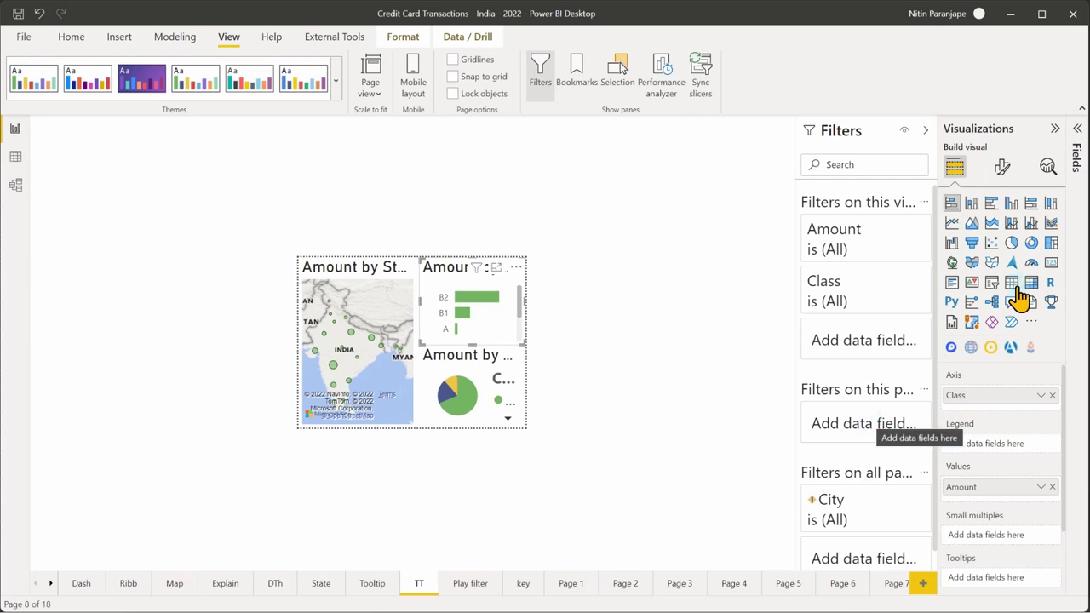
{"action": "left_click", "coordinate": [1077, 134]}
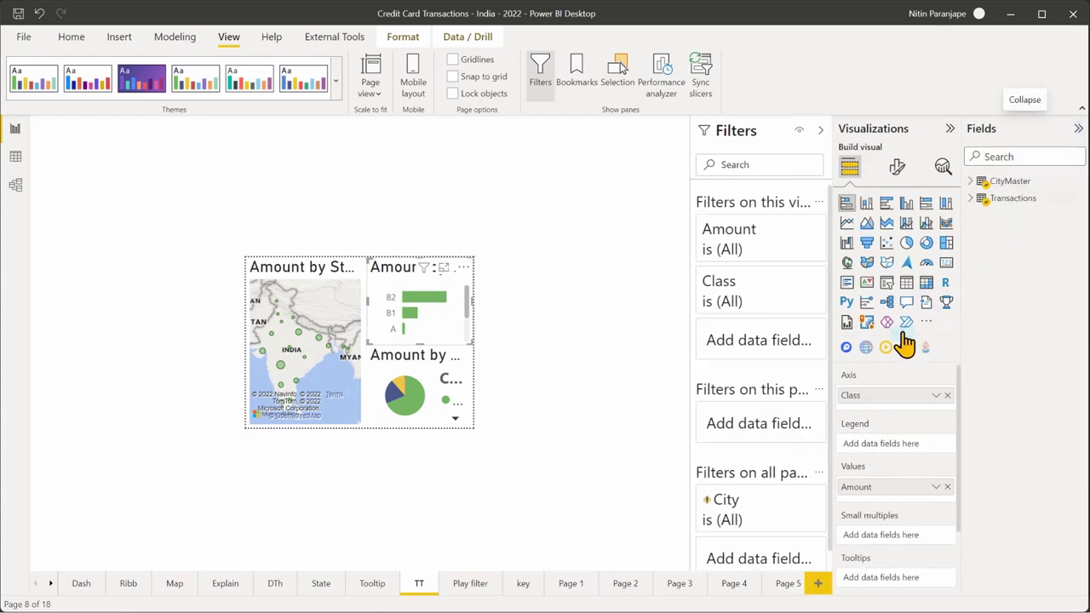
{"action": "left_click", "coordinate": [971, 200]}
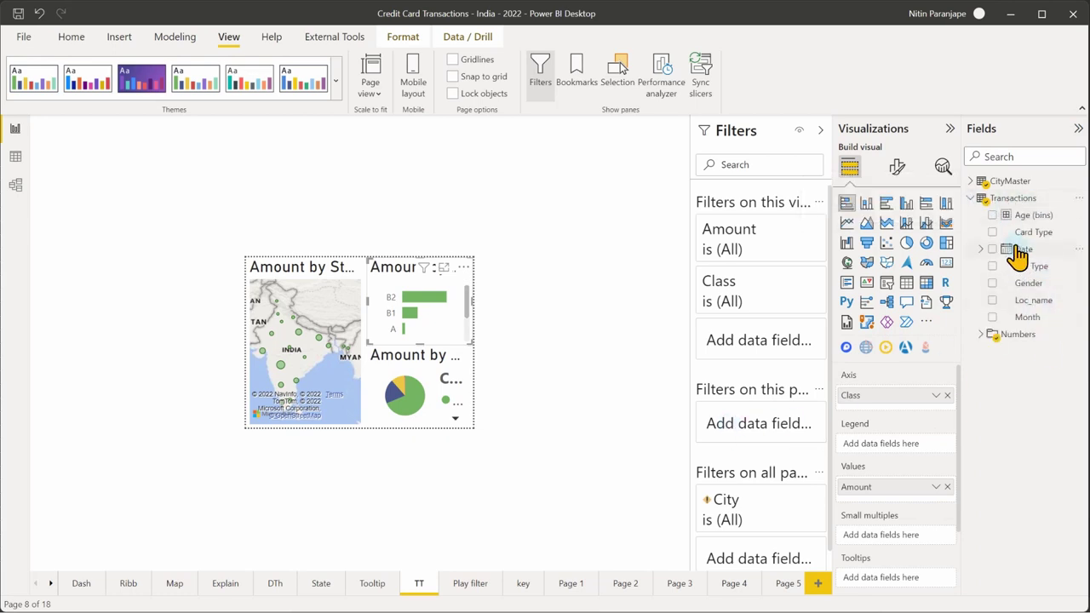
{"action": "left_click_drag", "start_coordinate": [1018, 319], "coordinate": [765, 426]}
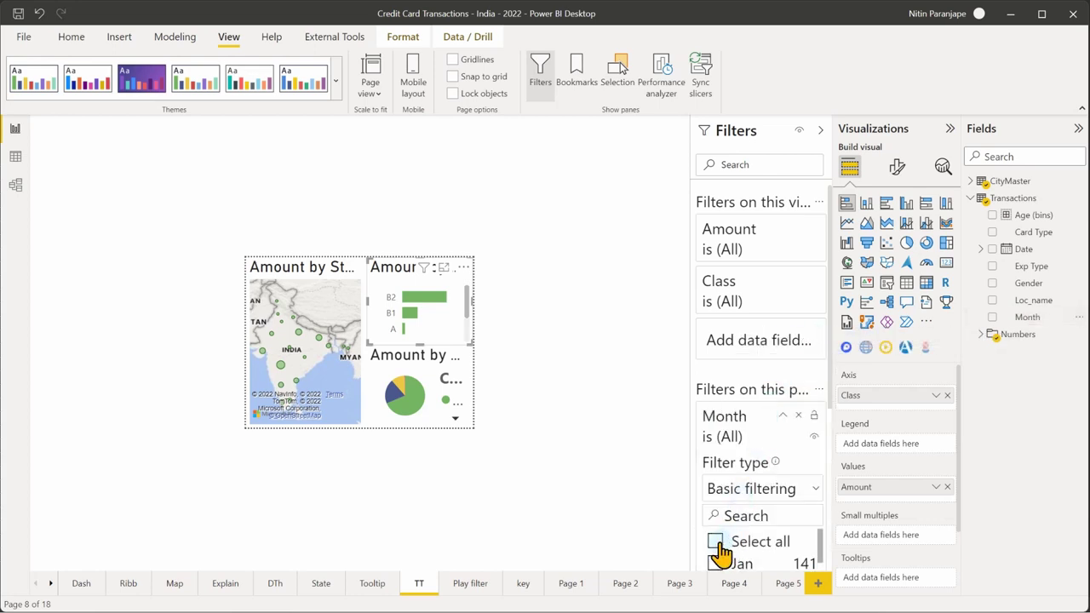
Test the Month page filter with Jun, then clear the Jun selection
{"action": "scroll", "coordinate": [766, 528], "scroll_direction": "down", "scroll_amount": 3}
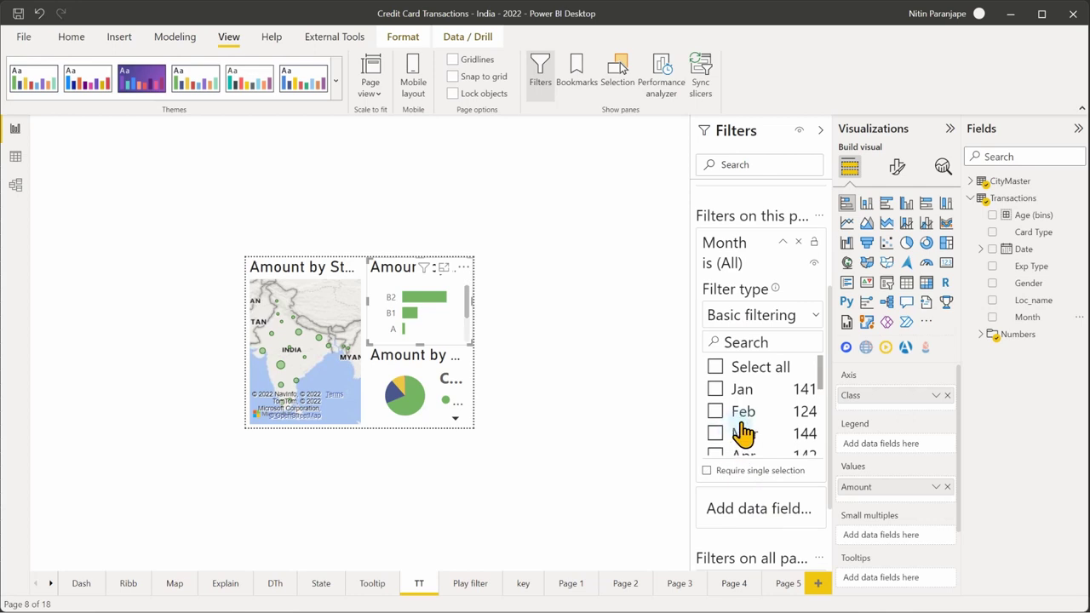
{"action": "scroll", "coordinate": [743, 426], "scroll_direction": "down", "scroll_amount": 3}
{"action": "left_click", "coordinate": [717, 431]}
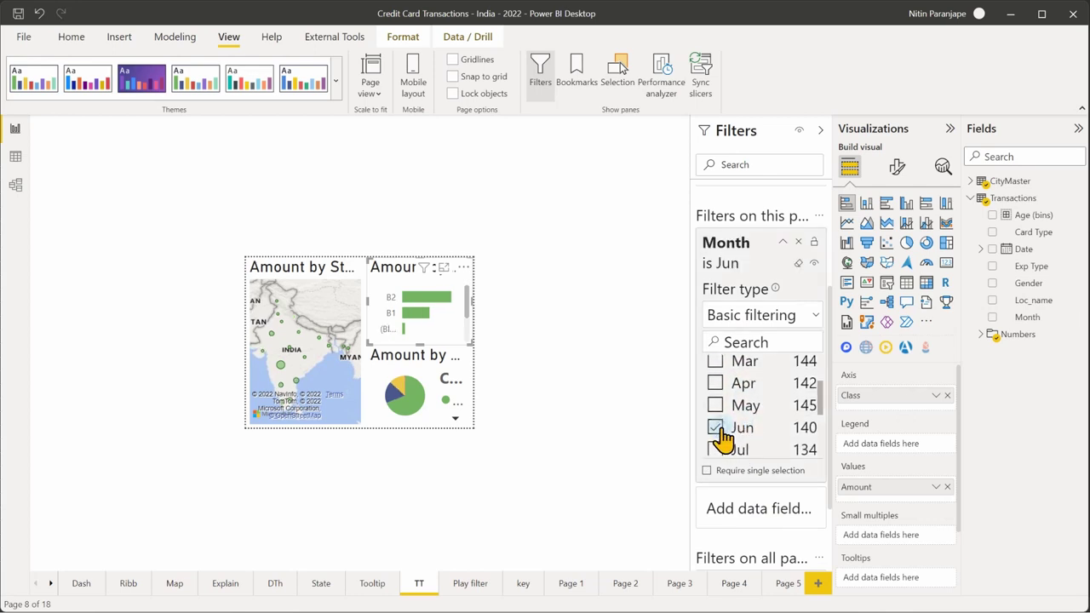
{"action": "mouse_move", "coordinate": [420, 317]}
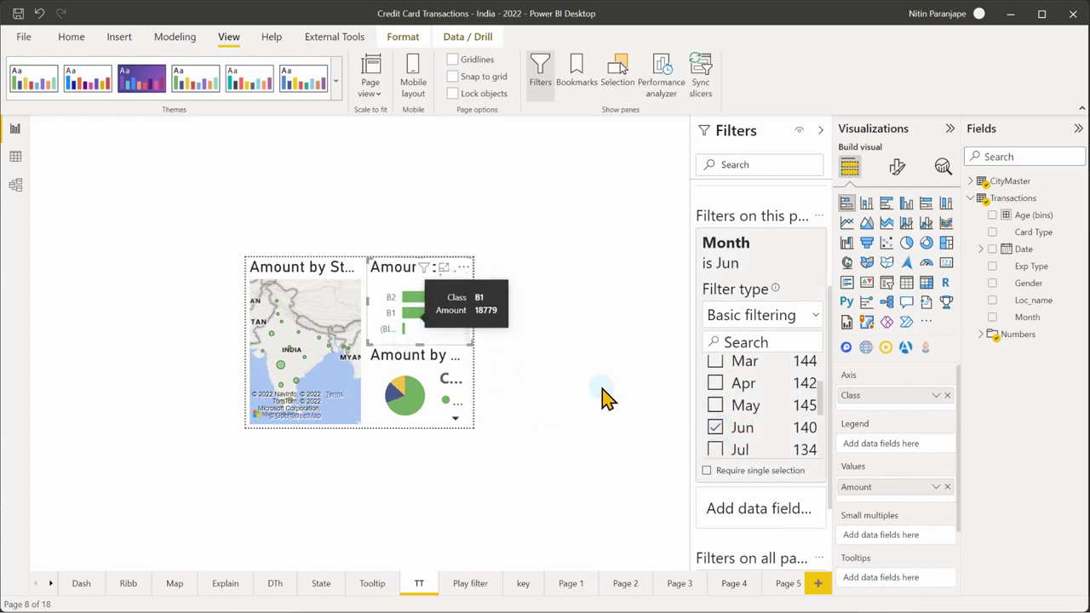
{"action": "left_click", "coordinate": [718, 429]}
Remove Quarter from the Amount by Month chart's Date hierarchy axis on the Tooltip page
{"action": "left_click", "coordinate": [372, 584]}
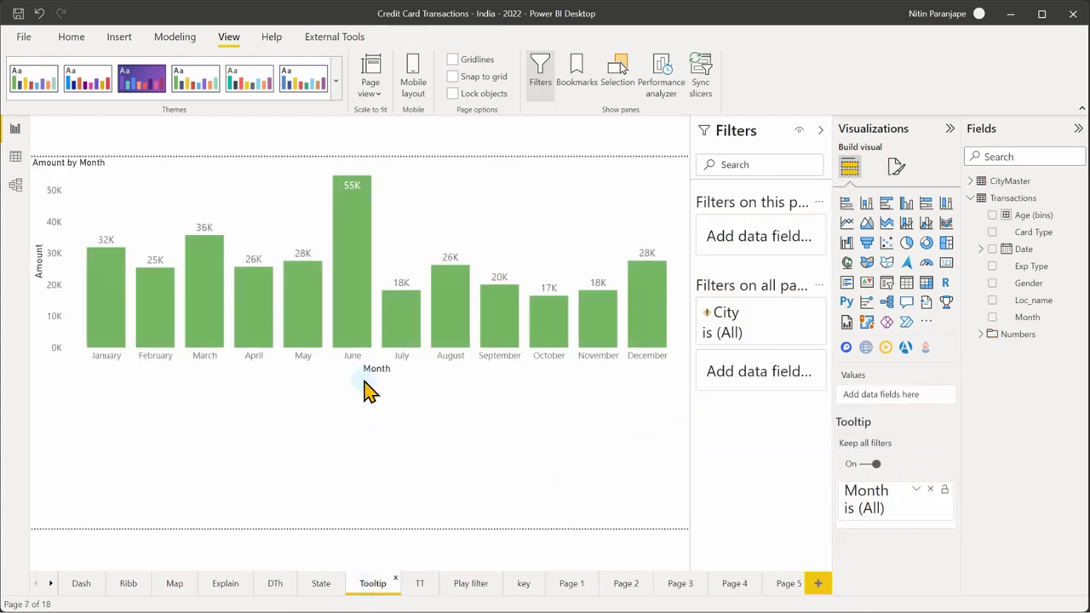
{"action": "mouse_move", "coordinate": [357, 321]}
{"action": "left_click", "coordinate": [433, 369]}
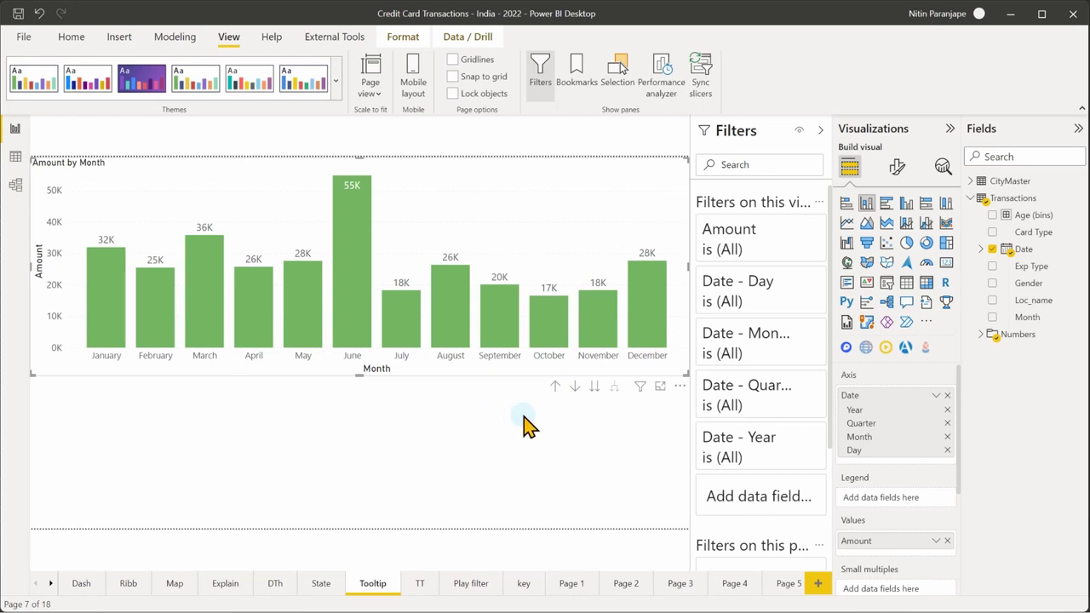
{"action": "left_click", "coordinate": [947, 423]}
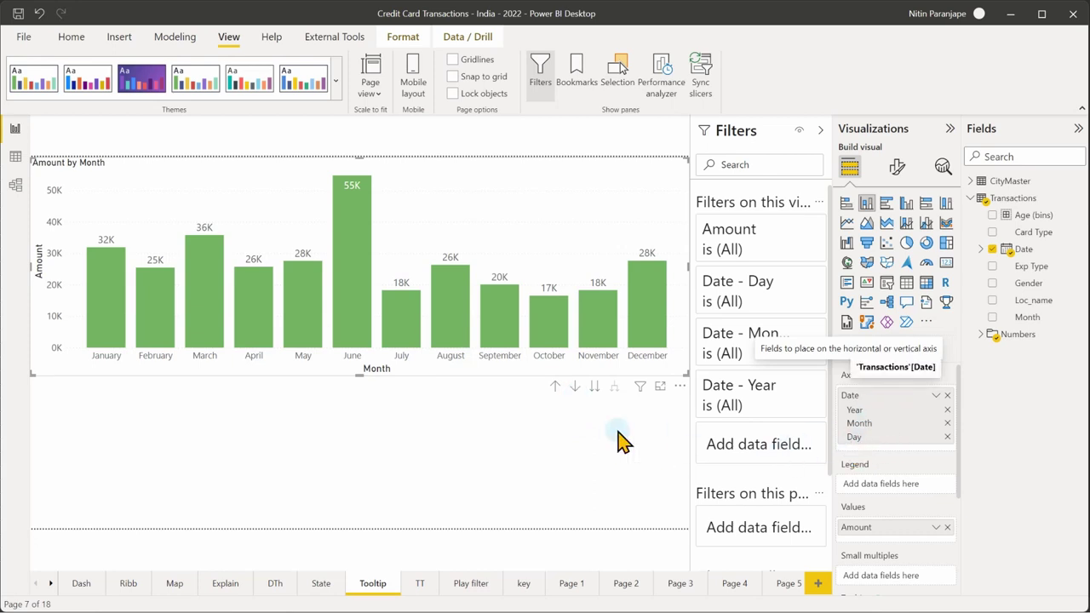
{"action": "left_click", "coordinate": [461, 451]}
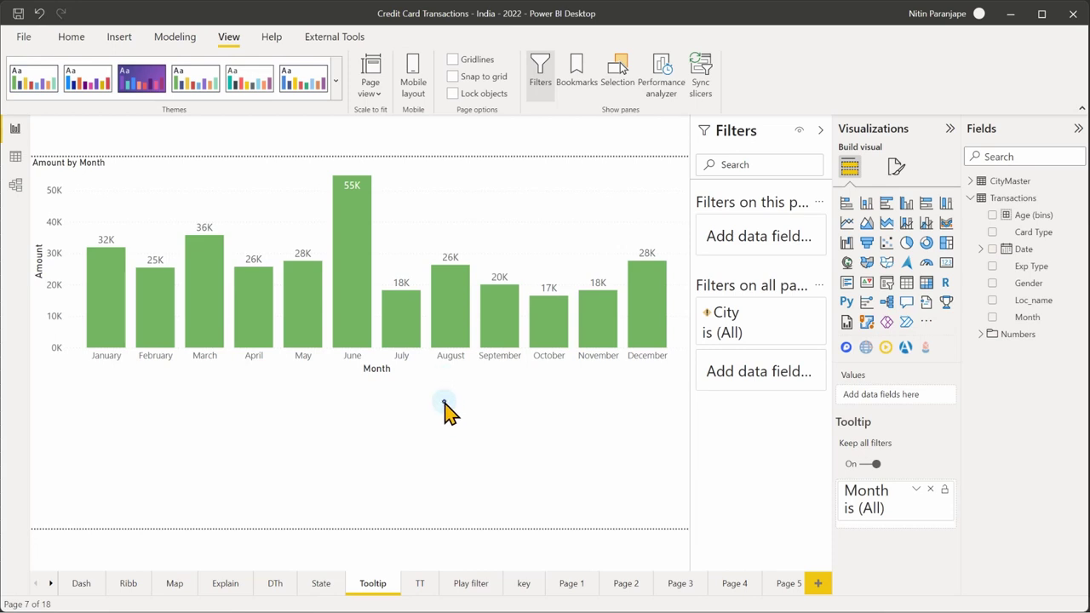
Add a clustered column chart of Amount by Exp Type and Gender below the monthly chart
{"action": "left_click", "coordinate": [866, 202]}
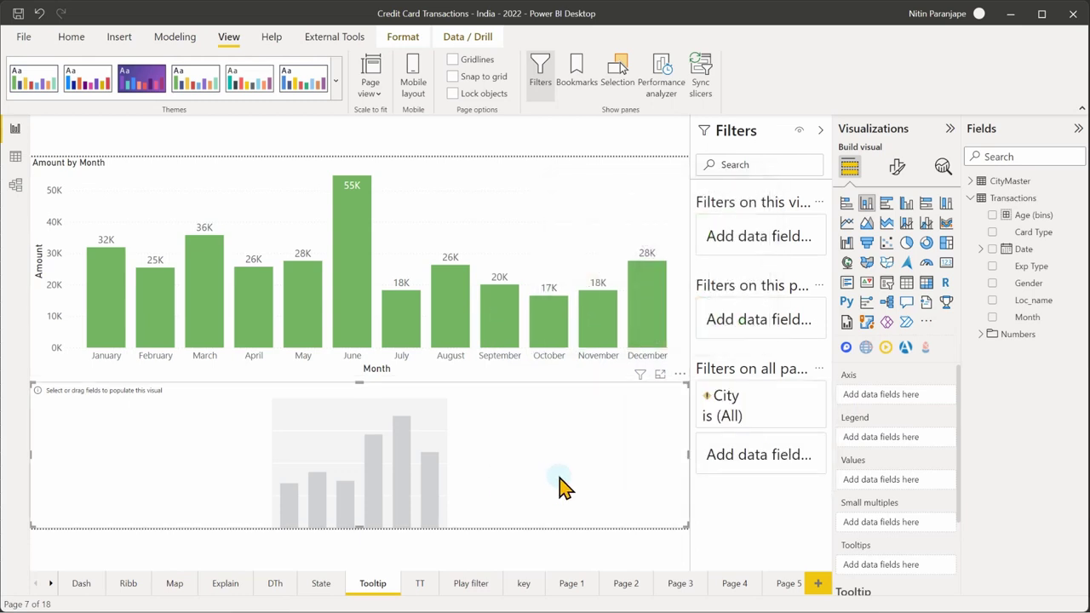
{"action": "left_click_drag", "start_coordinate": [1032, 277], "coordinate": [891, 400]}
{"action": "left_click_drag", "start_coordinate": [1030, 285], "coordinate": [921, 407]}
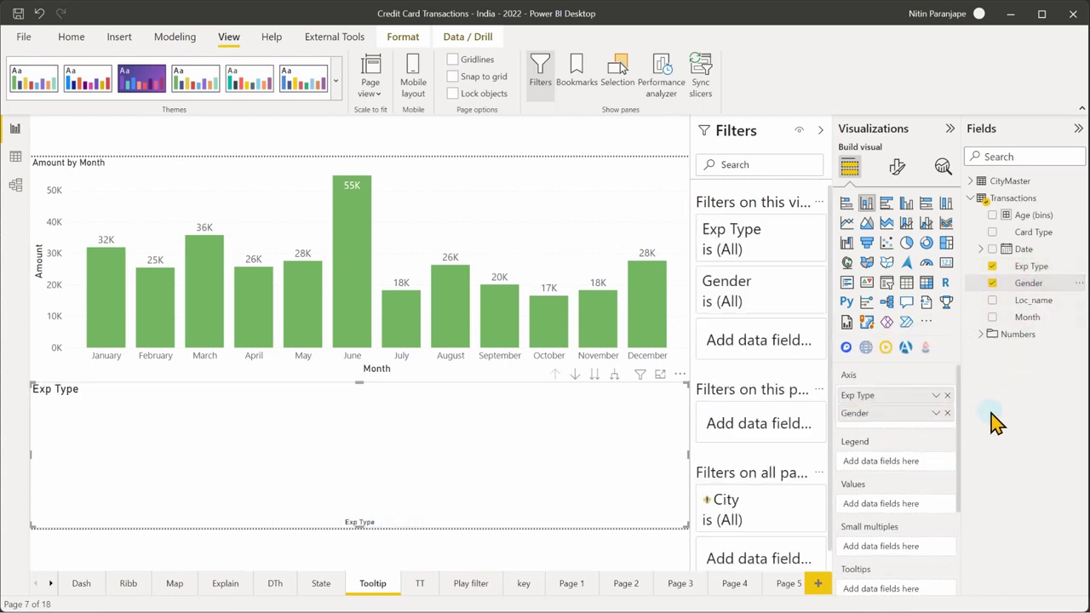
{"action": "left_click", "coordinate": [979, 334]}
{"action": "left_click_drag", "start_coordinate": [1026, 368], "coordinate": [889, 516]}
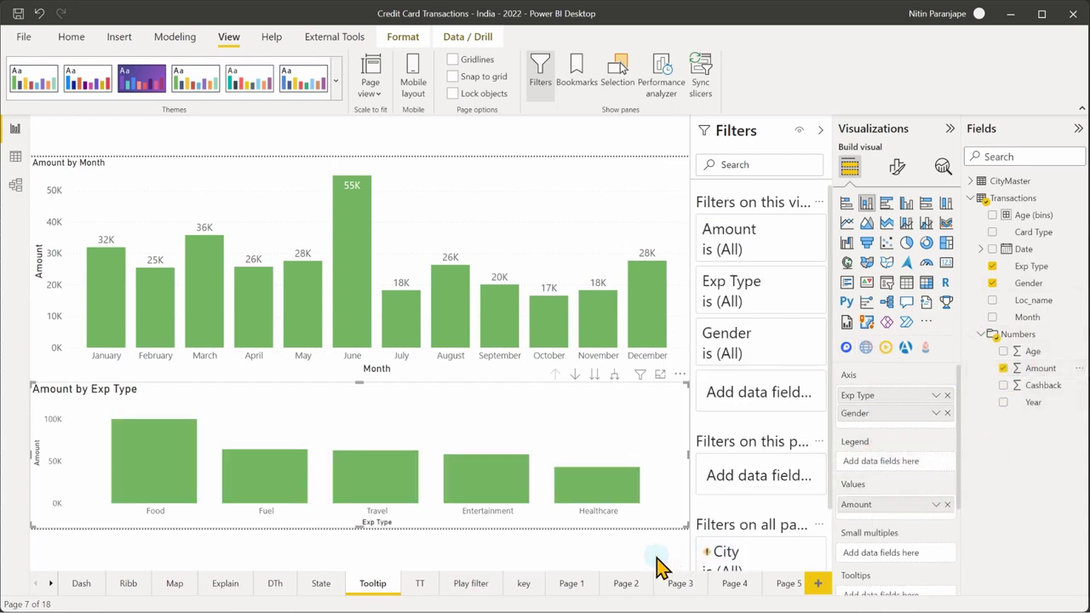
Drill the top monthly chart up to Amount by Year
{"action": "left_click", "coordinate": [538, 203]}
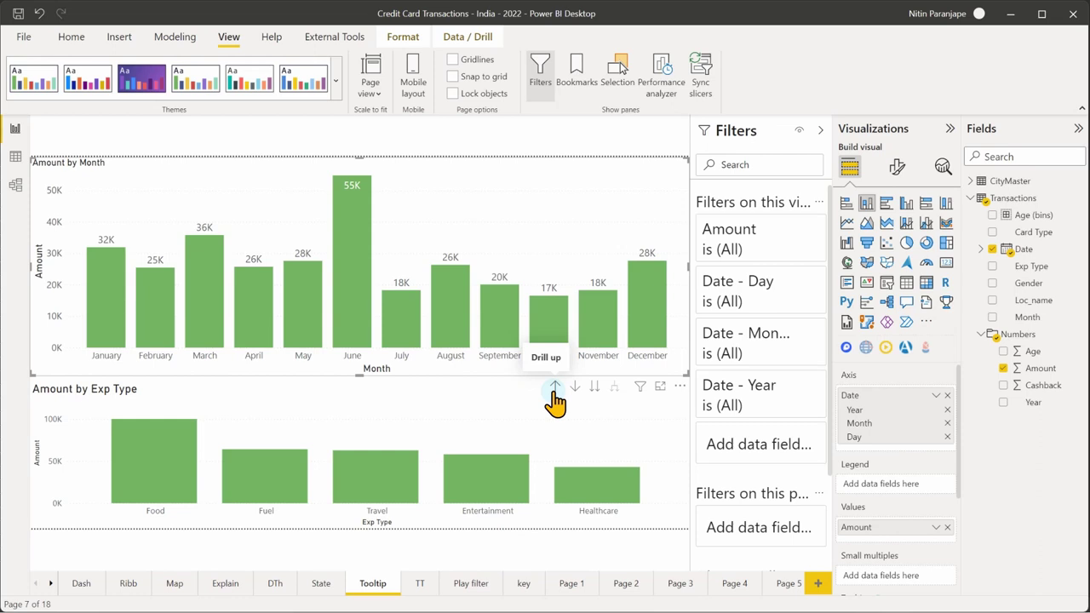
{"action": "left_click", "coordinate": [555, 390]}
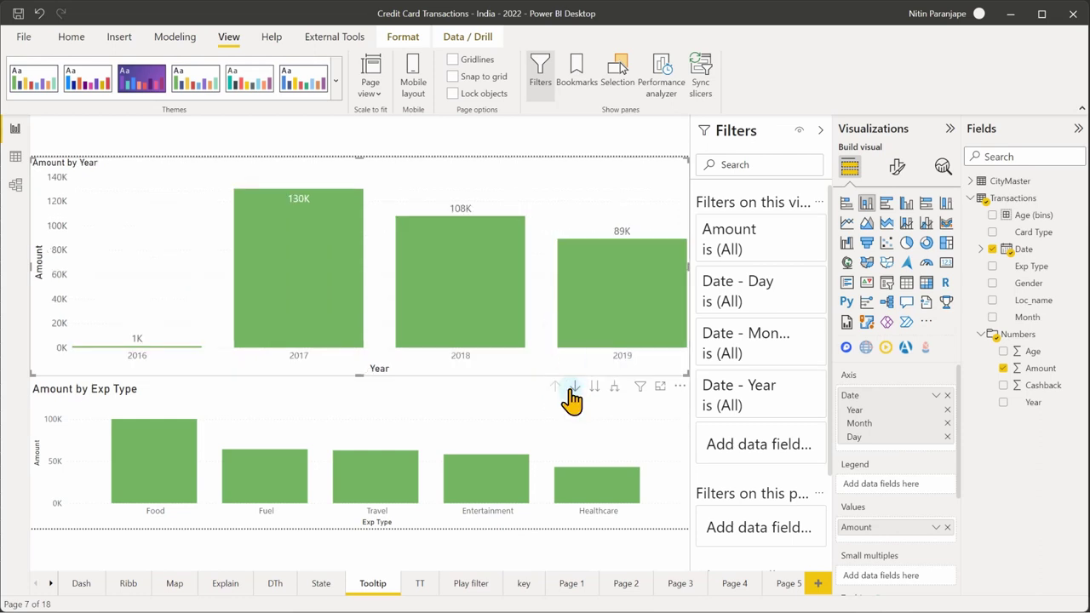
{"action": "left_click", "coordinate": [558, 416]}
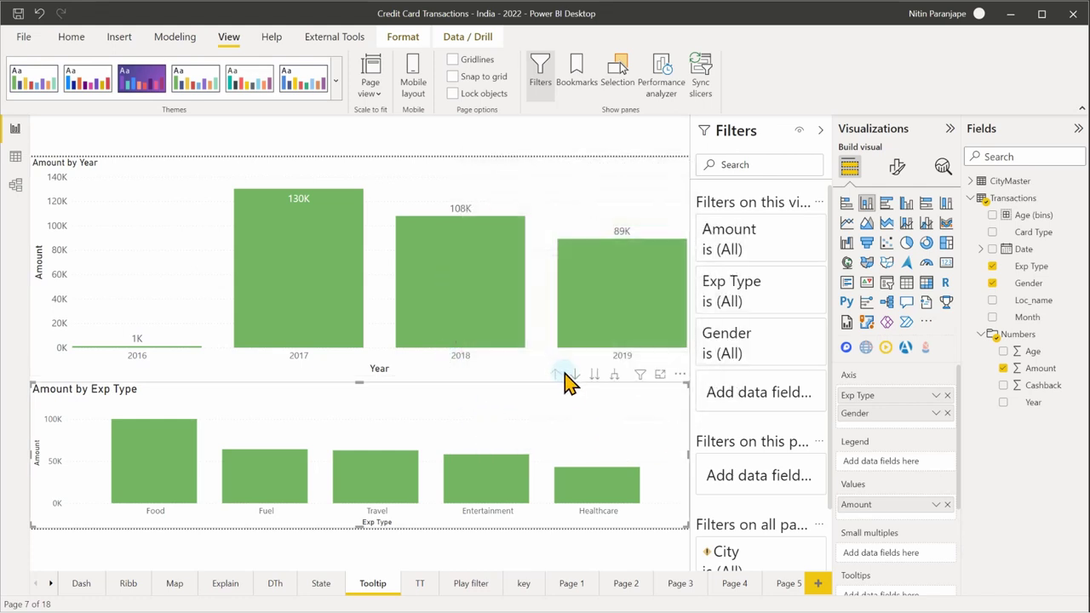
With drill-down on, drill into 2018 and July 2018, then drill back up to years
{"action": "left_click", "coordinate": [500, 375]}
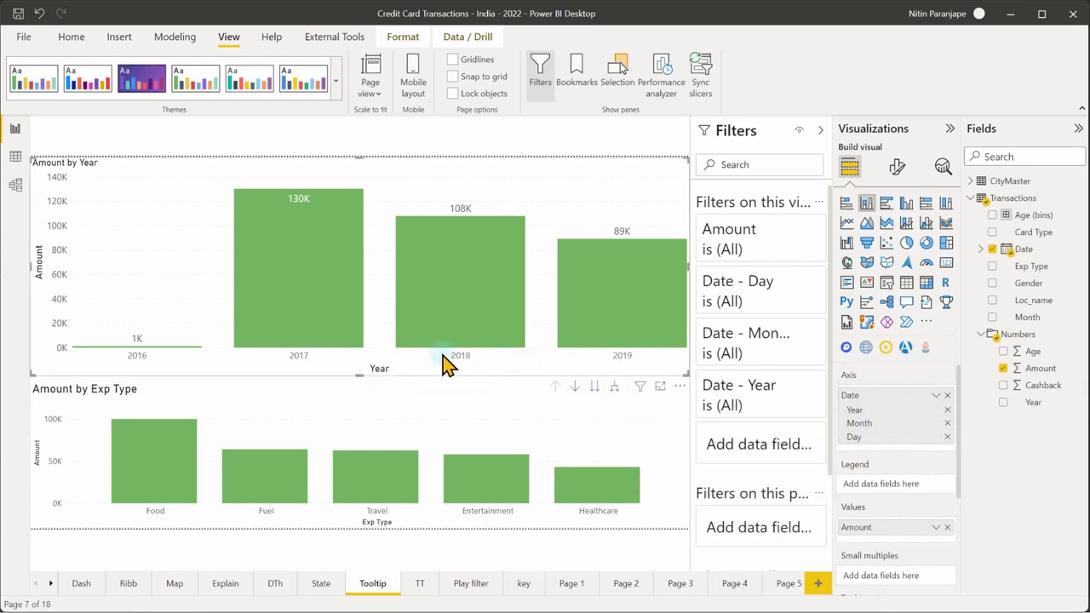
{"action": "left_click", "coordinate": [576, 392]}
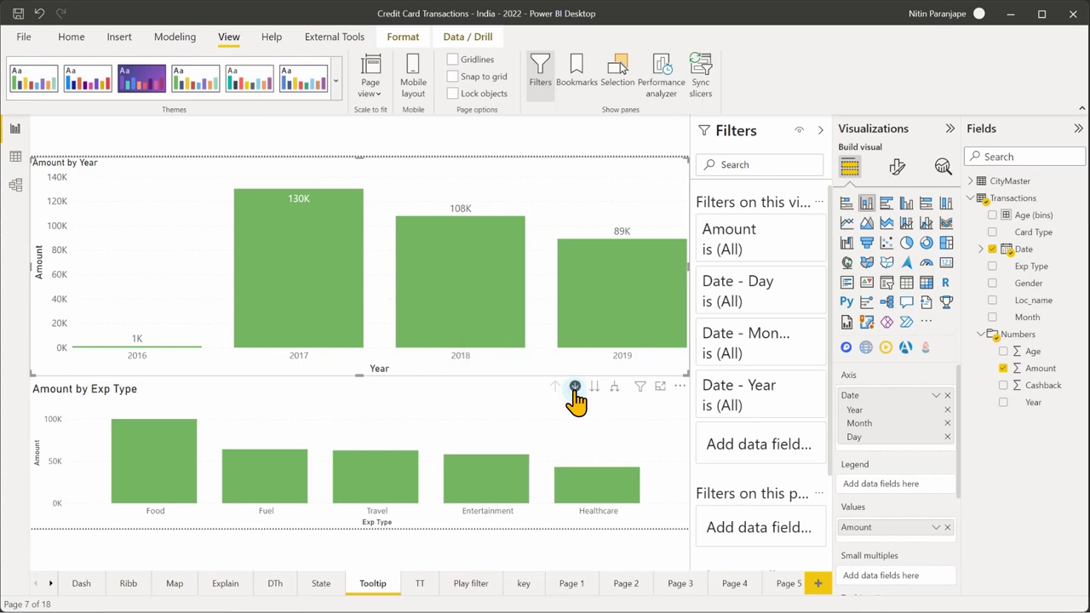
{"action": "left_click", "coordinate": [436, 319]}
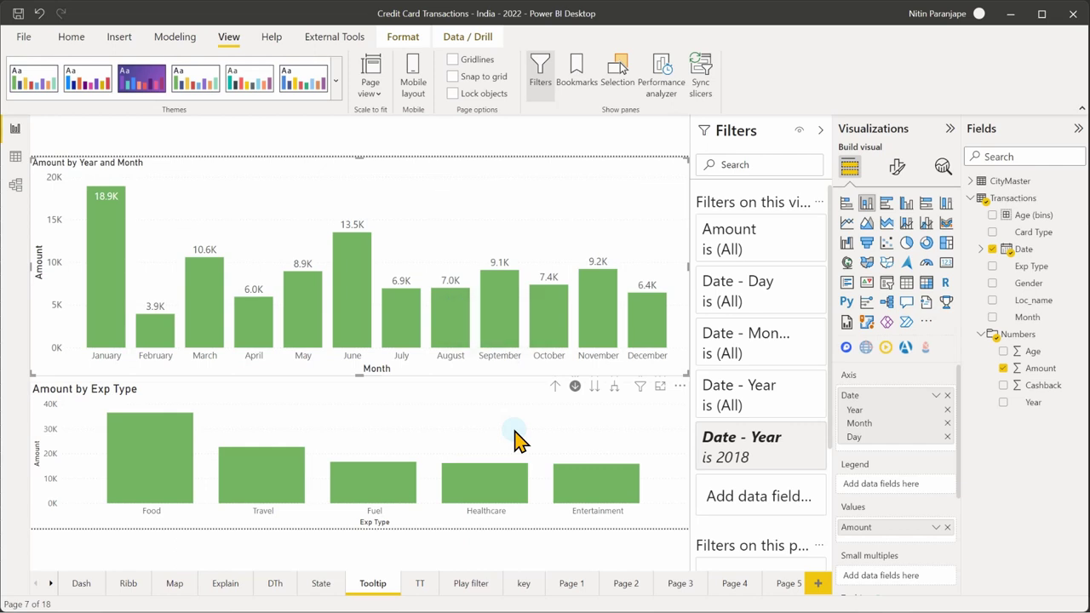
{"action": "left_click", "coordinate": [409, 345]}
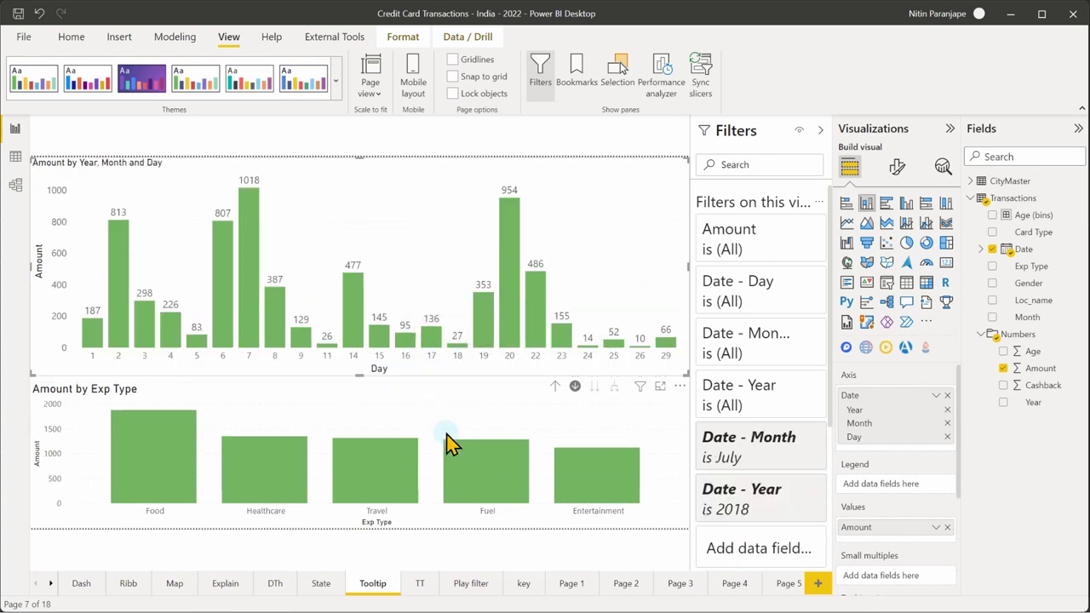
{"action": "left_click", "coordinate": [555, 387]}
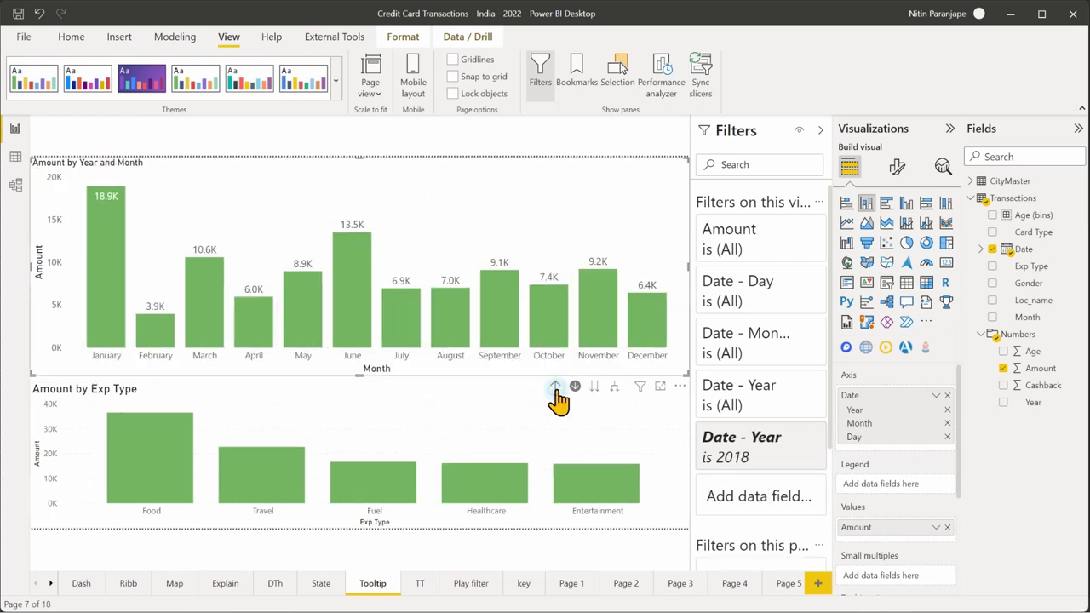
{"action": "left_click", "coordinate": [556, 388]}
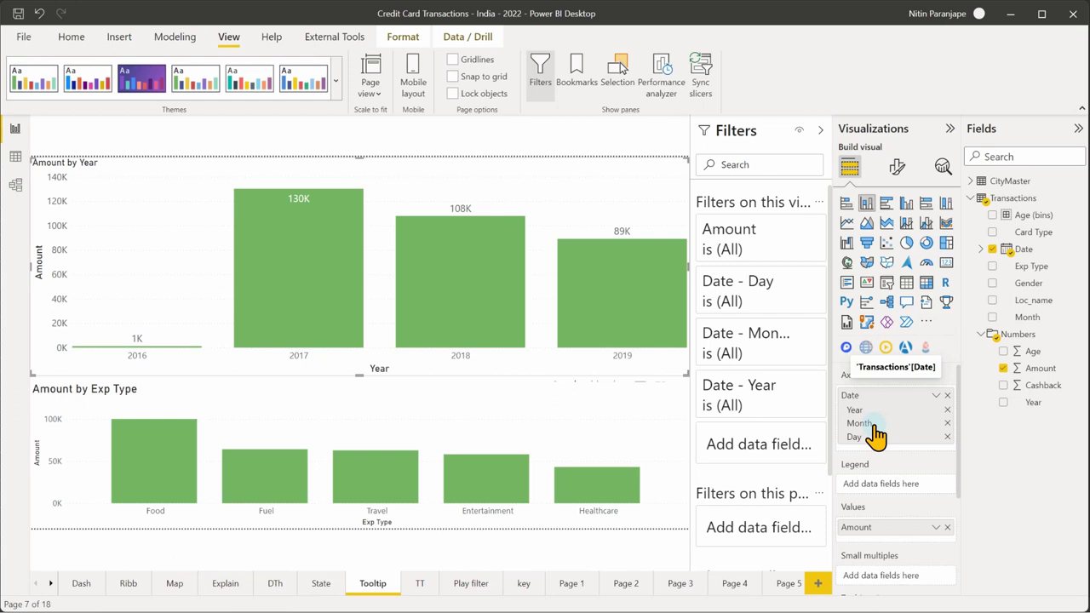
{"action": "left_click", "coordinate": [595, 389]}
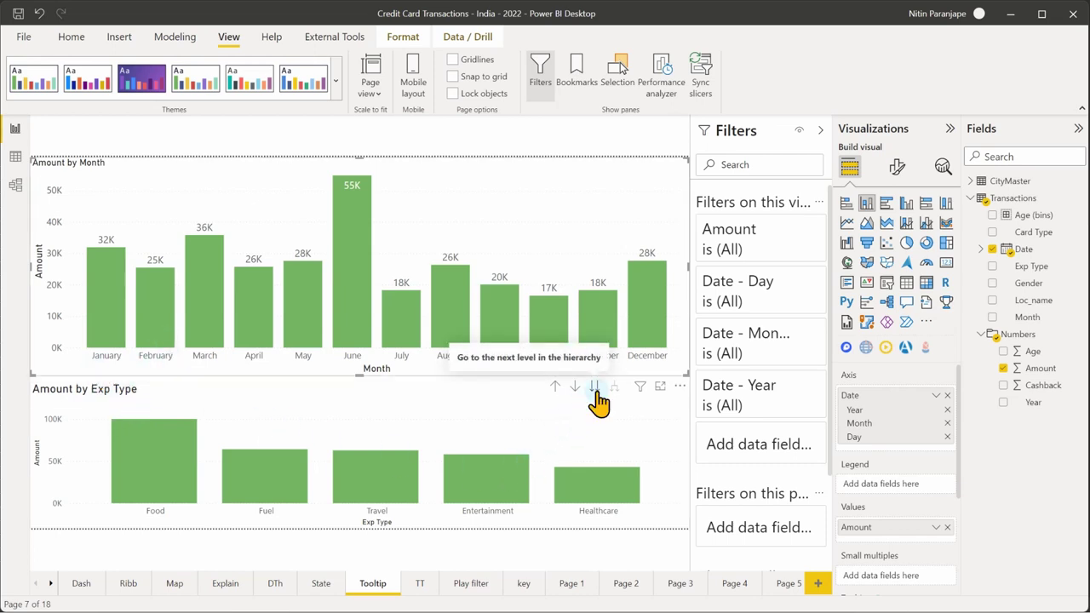
{"action": "left_click", "coordinate": [554, 387]}
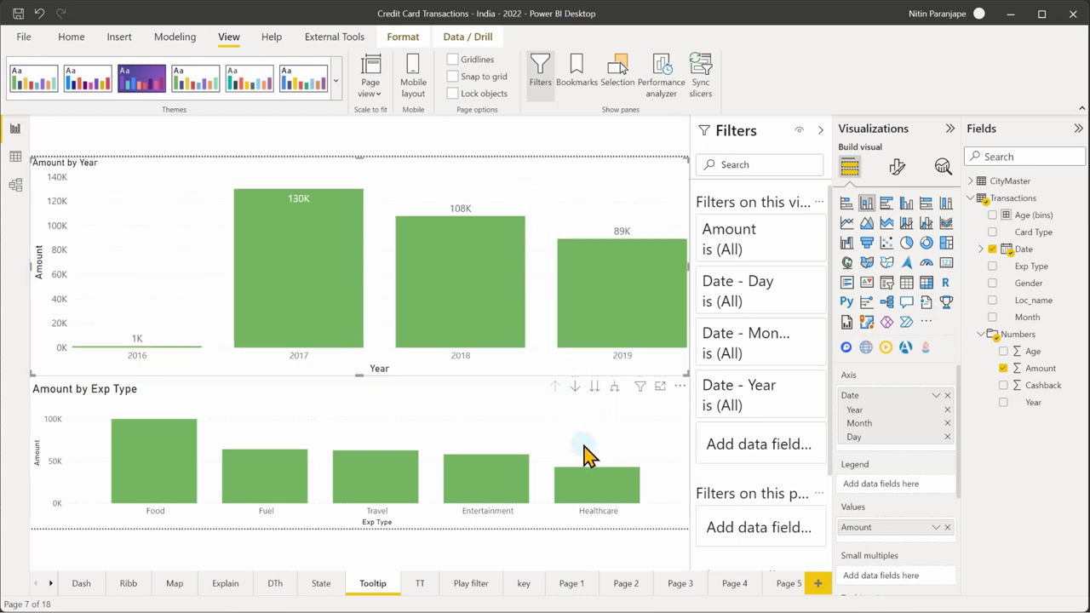
{"action": "left_click", "coordinate": [614, 388]}
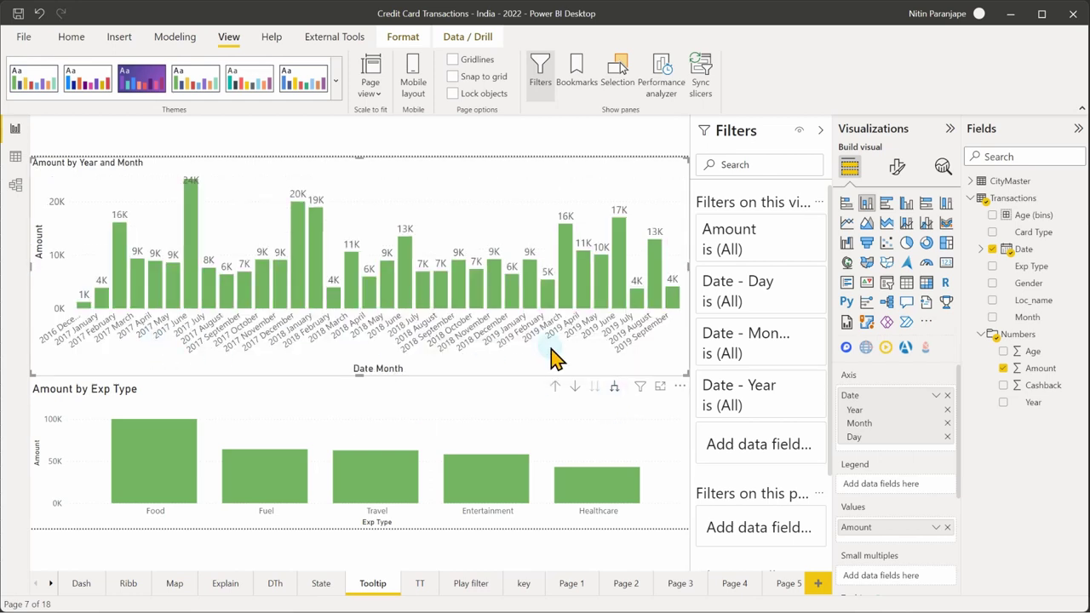
{"action": "left_click", "coordinate": [615, 388]}
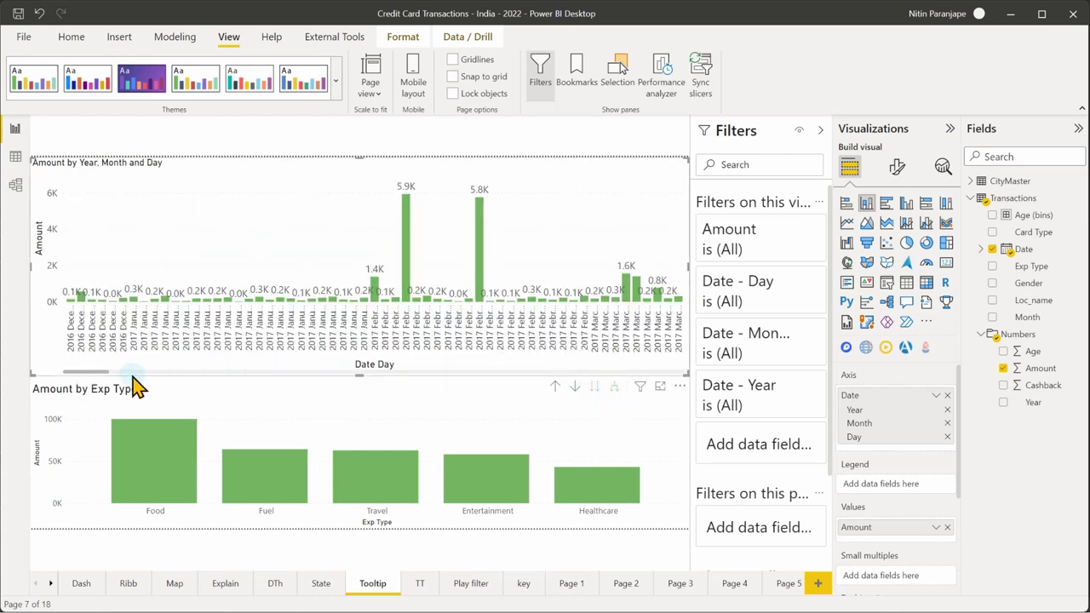
{"action": "left_click_drag", "start_coordinate": [102, 375], "coordinate": [38, 371]}
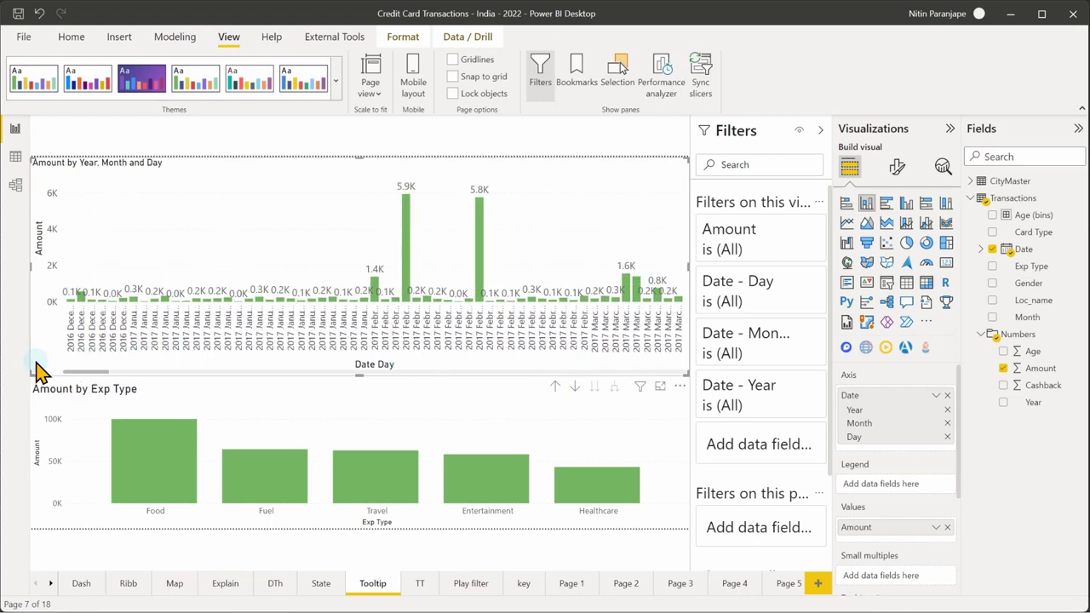
{"action": "left_click", "coordinate": [555, 387]}
{"action": "left_click", "coordinate": [555, 386]}
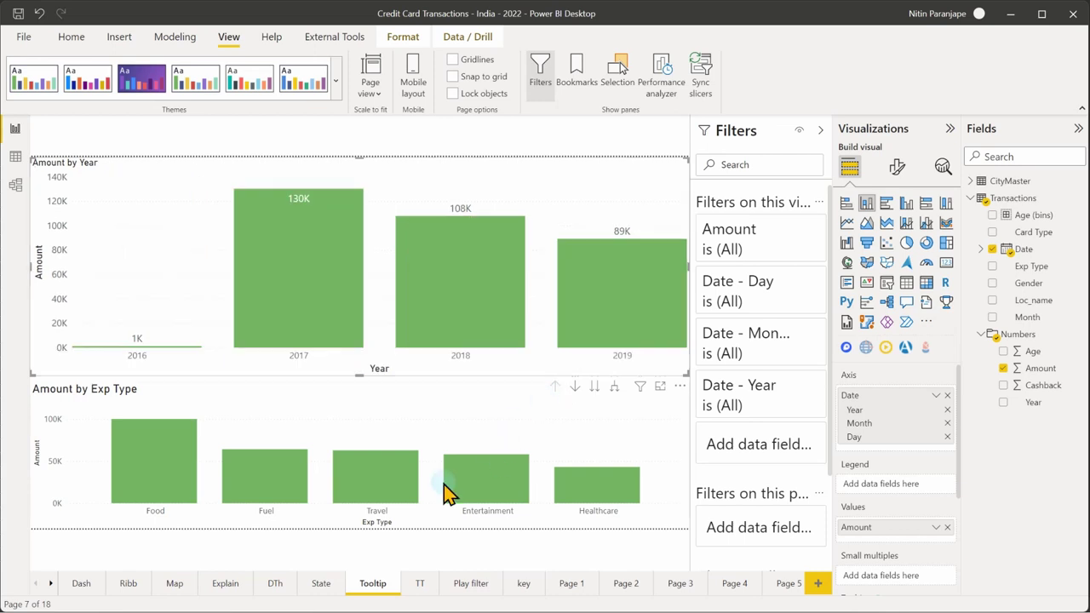
{"action": "mouse_move", "coordinate": [591, 498]}
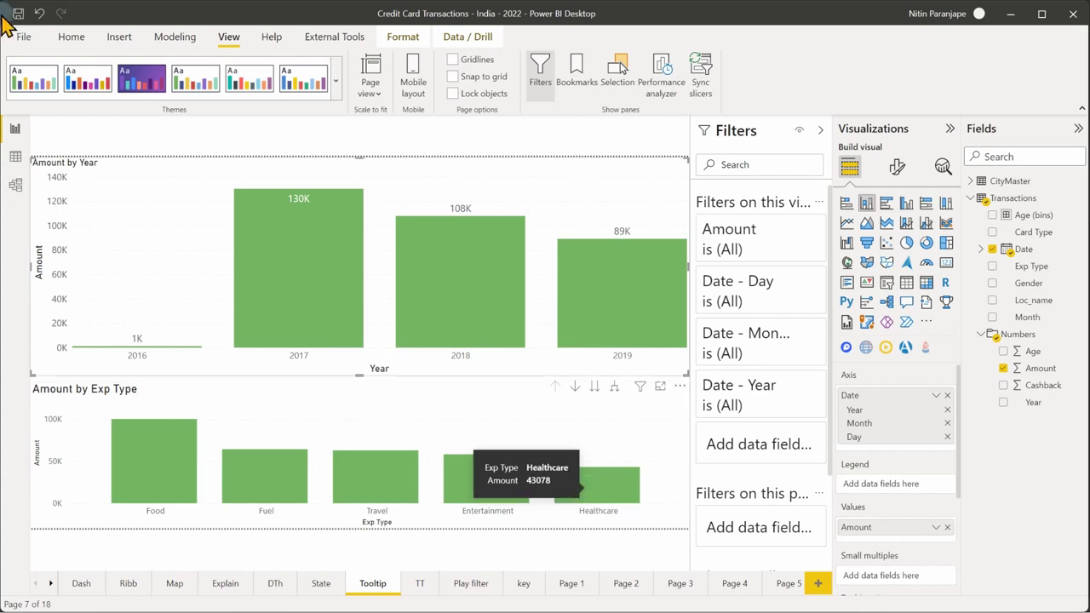
Save the report as Credit Card Transactions - India - 2022.pbix
{"action": "left_click", "coordinate": [22, 38]}
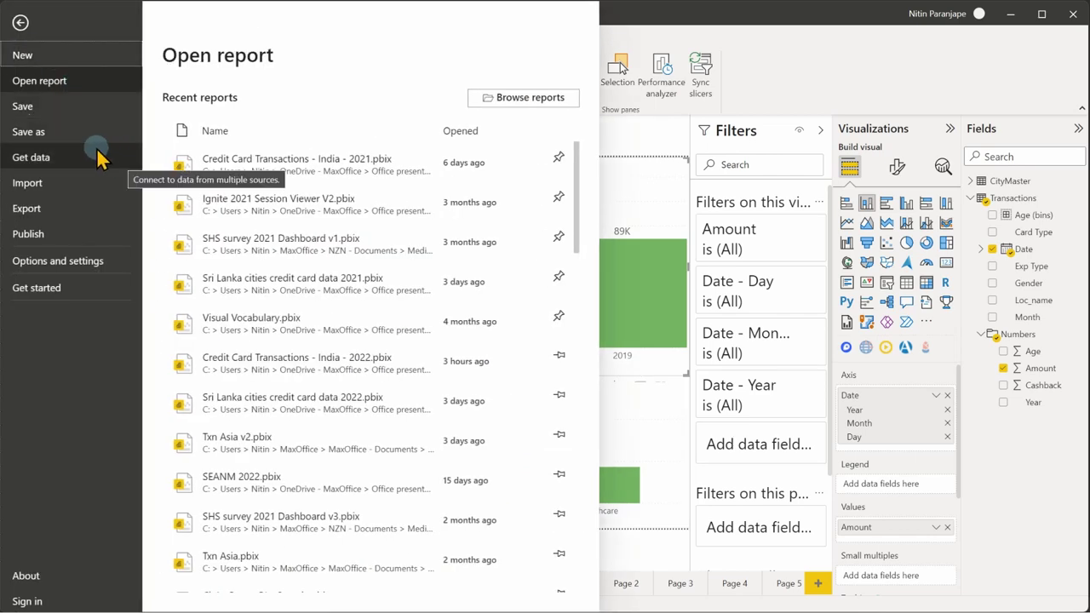
{"action": "key", "text": "Escape"}
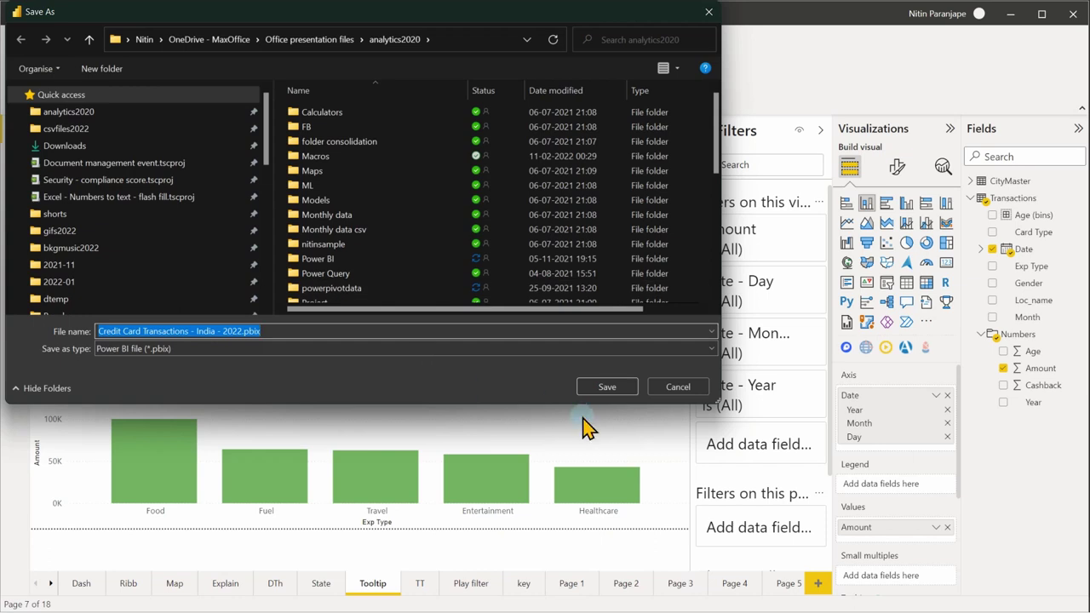
{"action": "key", "text": "Return"}
{"action": "left_click", "coordinate": [587, 430]}
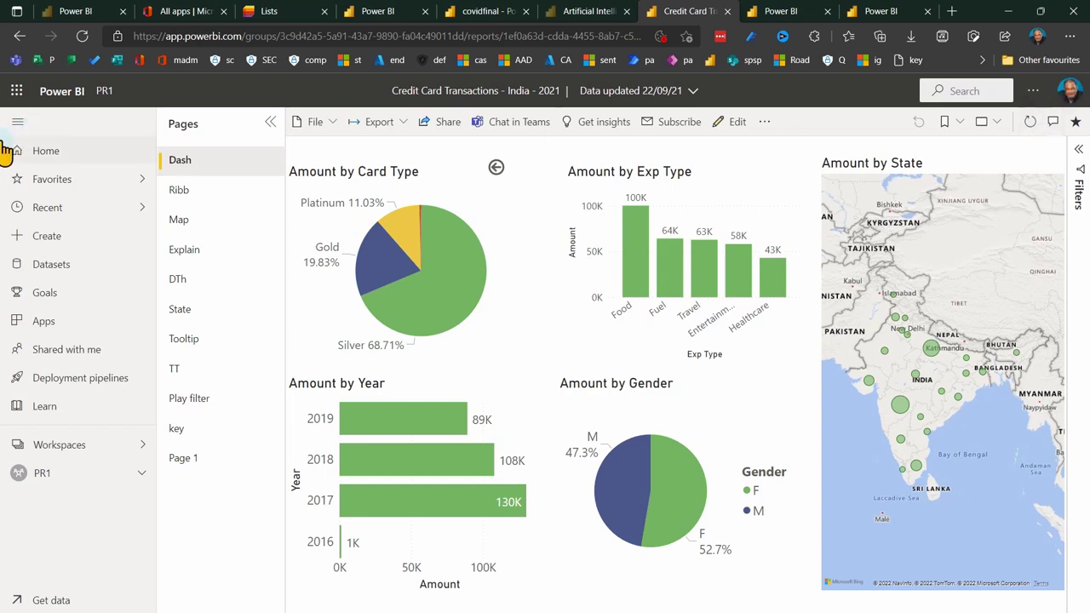
From the Power BI service Home page, open the Power BI Desktop download link
{"action": "left_click", "coordinate": [57, 153]}
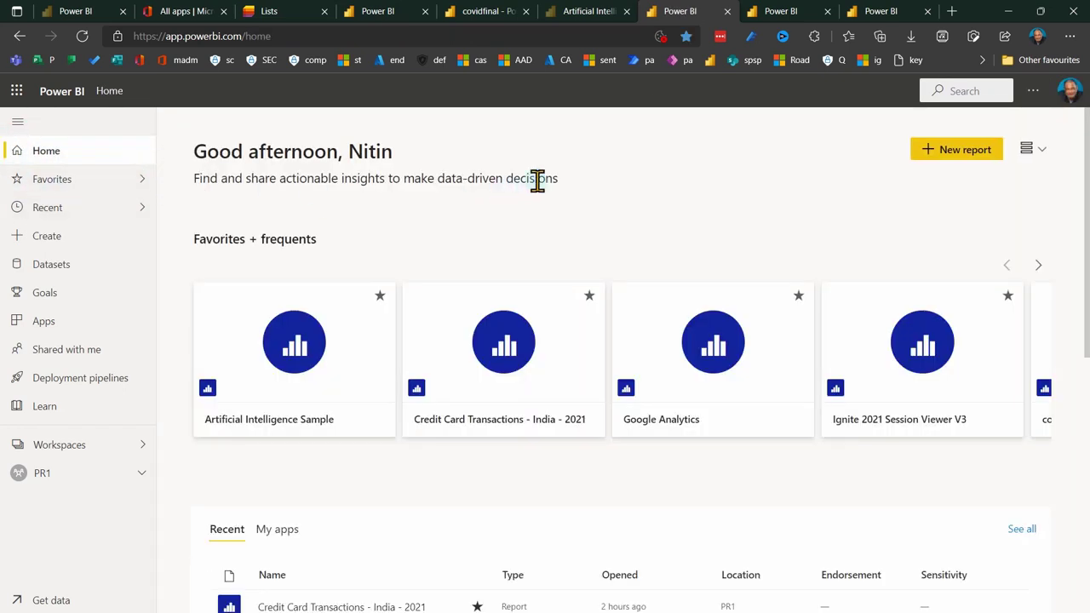
{"action": "left_click", "coordinate": [1032, 91]}
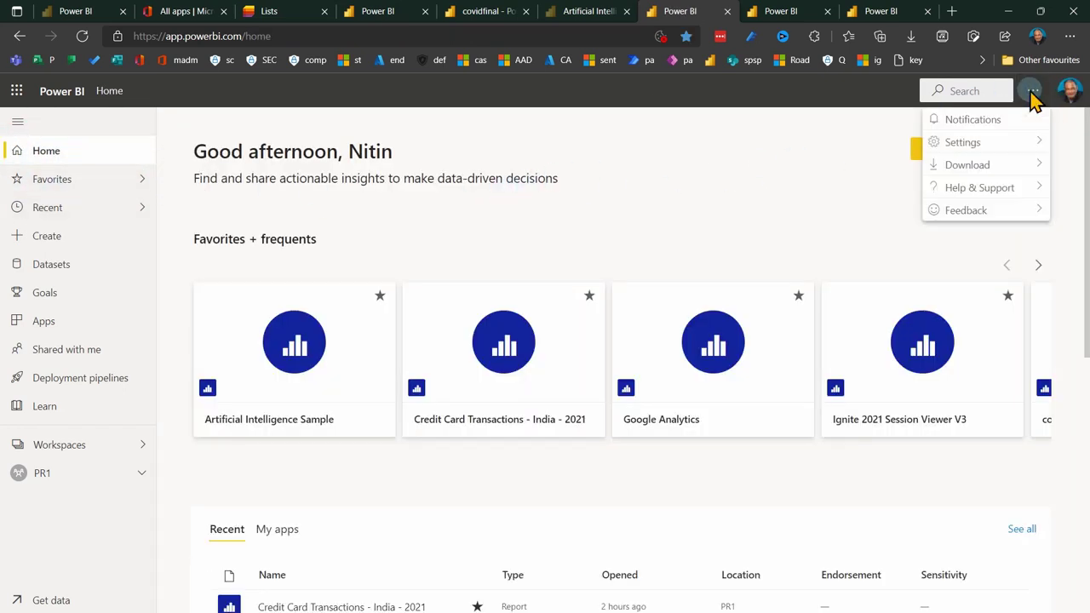
{"action": "mouse_move", "coordinate": [977, 171]}
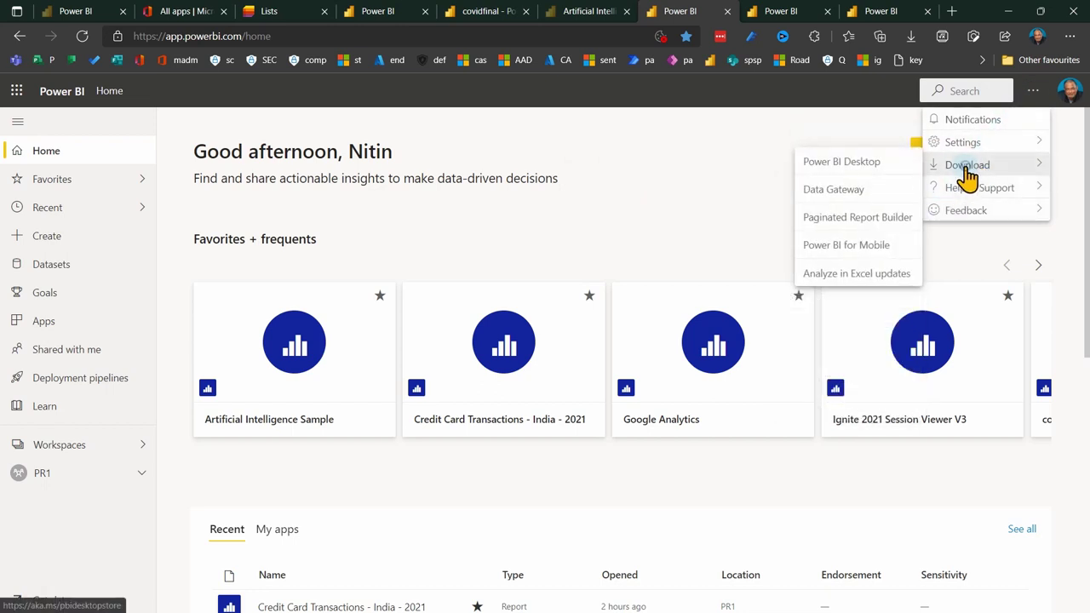
{"action": "left_click", "coordinate": [864, 173]}
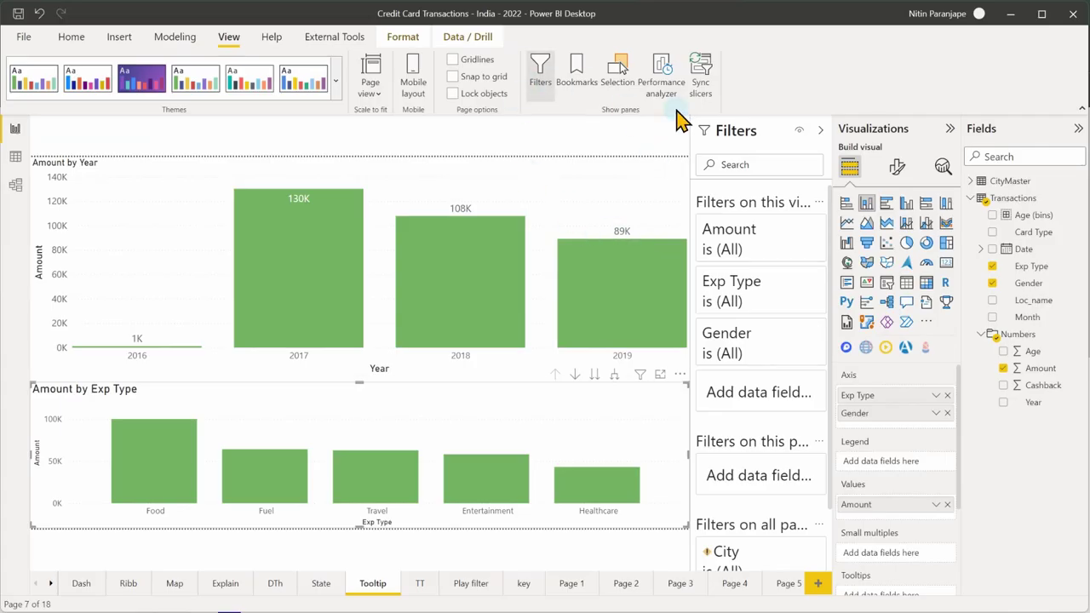
Publish the 2022 credit card report to the Power BI service from the Home ribbon
{"action": "left_click", "coordinate": [72, 39]}
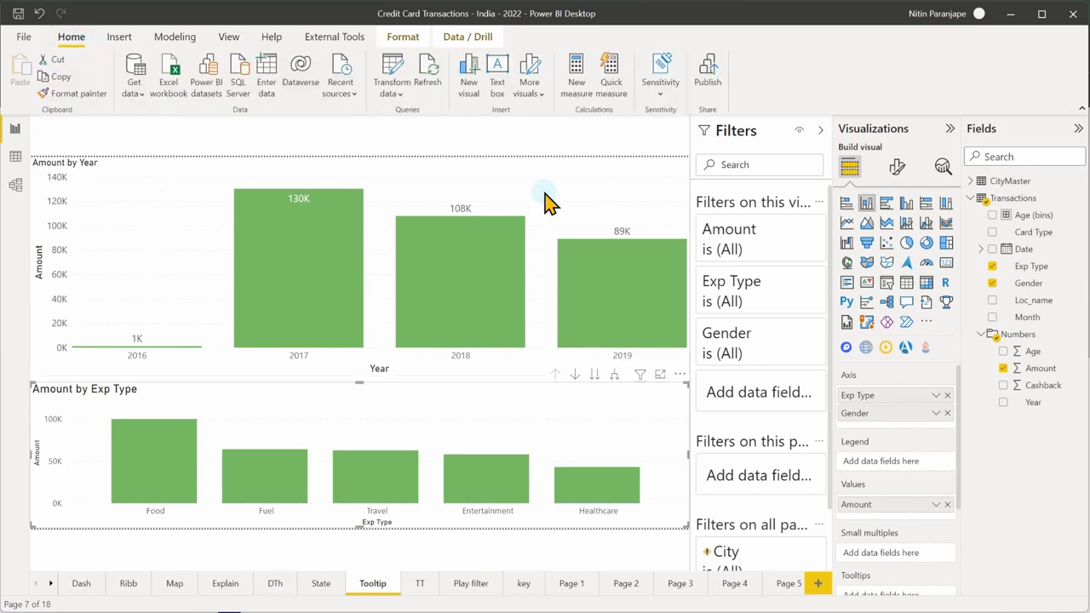
{"action": "left_click", "coordinate": [711, 85]}
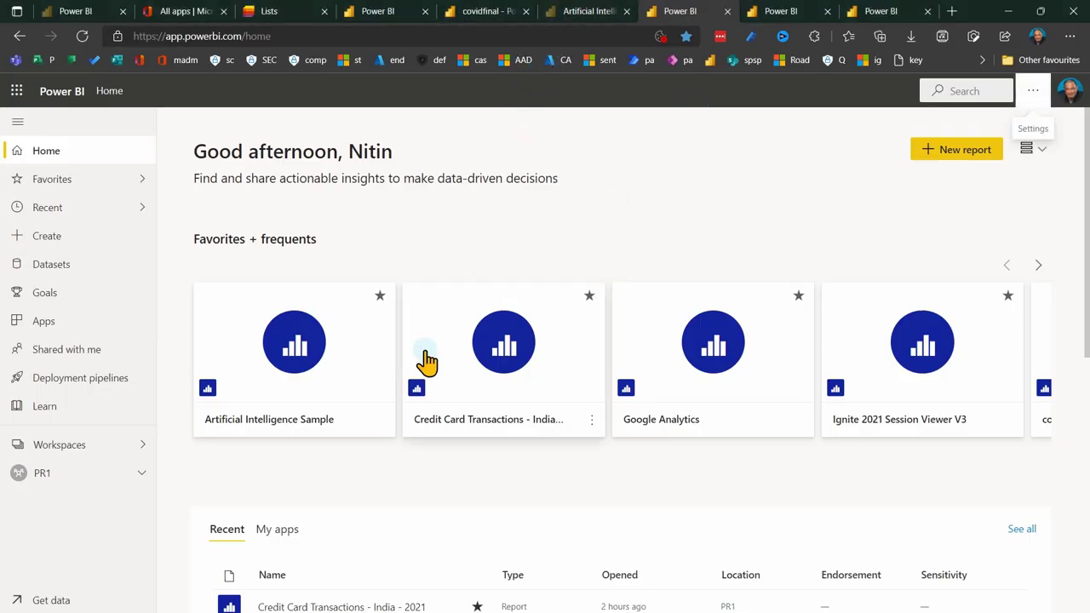
Open the Credit Card Transactions - India - 2021 report from Home and view its Dash page
{"action": "left_click", "coordinate": [473, 373]}
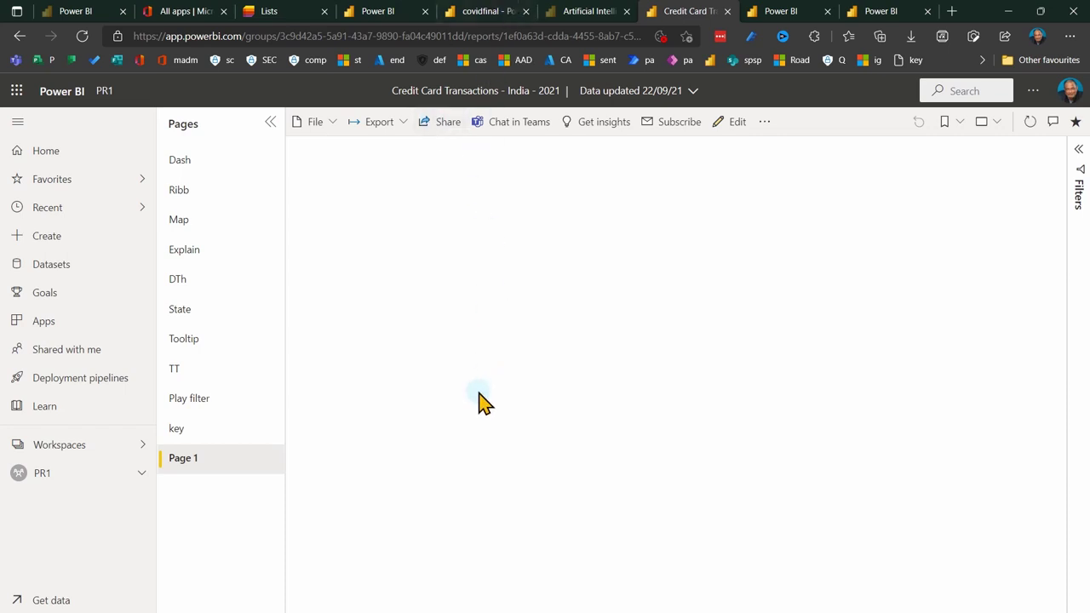
{"action": "left_click", "coordinate": [177, 164]}
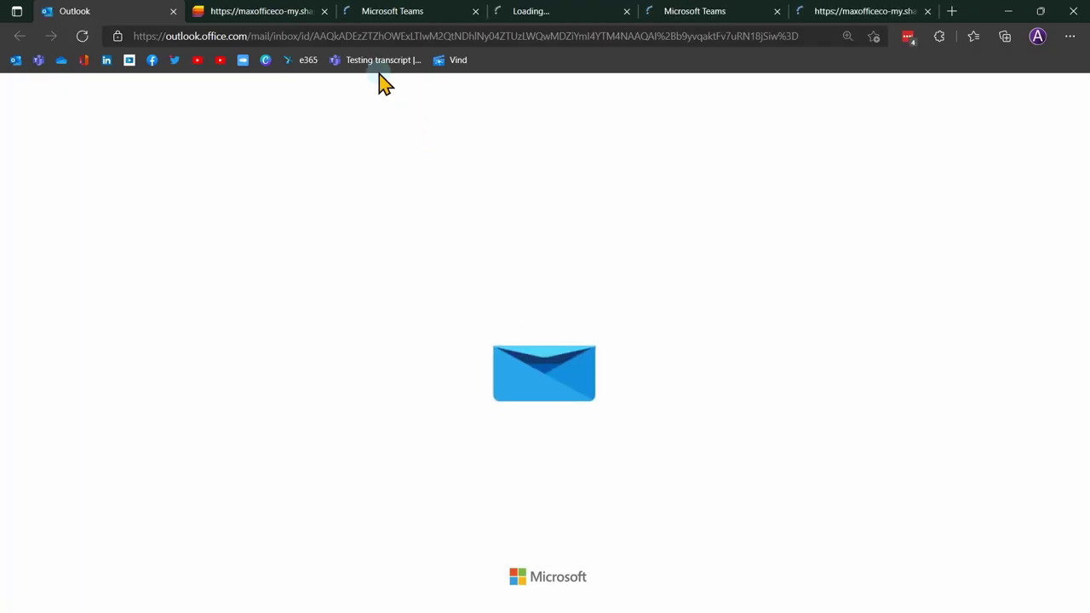
In Teams, go to the Event Management channel and start adding a new channel tab
{"action": "left_click", "coordinate": [392, 14]}
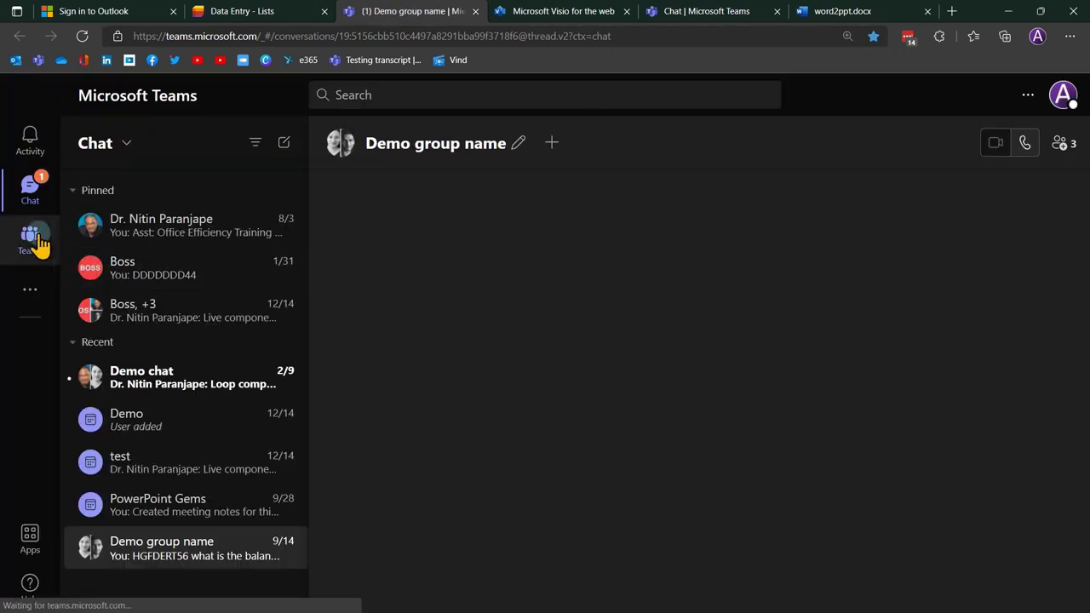
{"action": "left_click", "coordinate": [32, 241]}
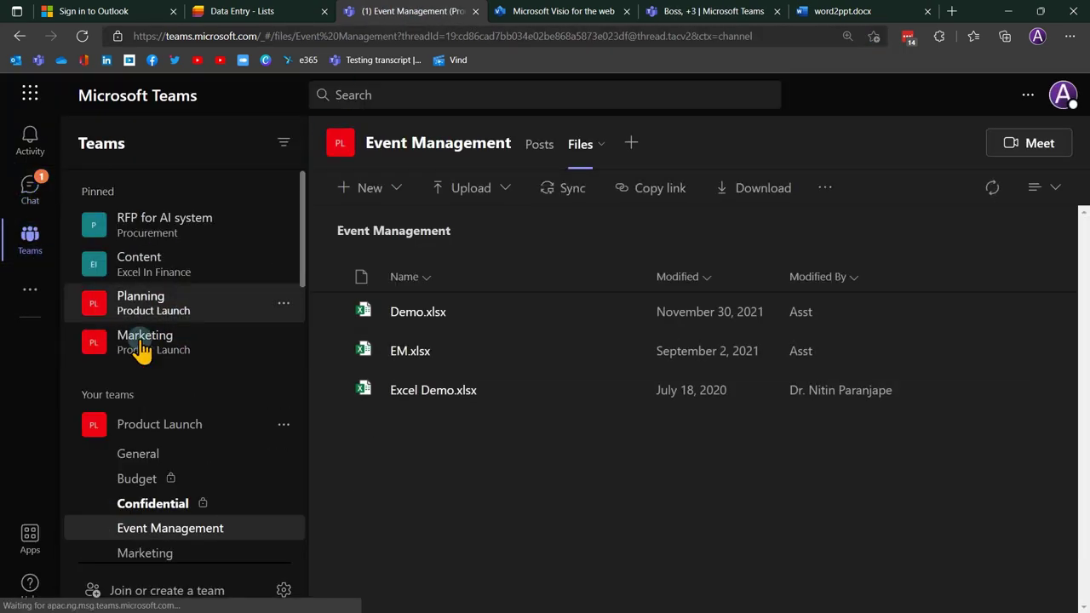
{"action": "left_click", "coordinate": [156, 530]}
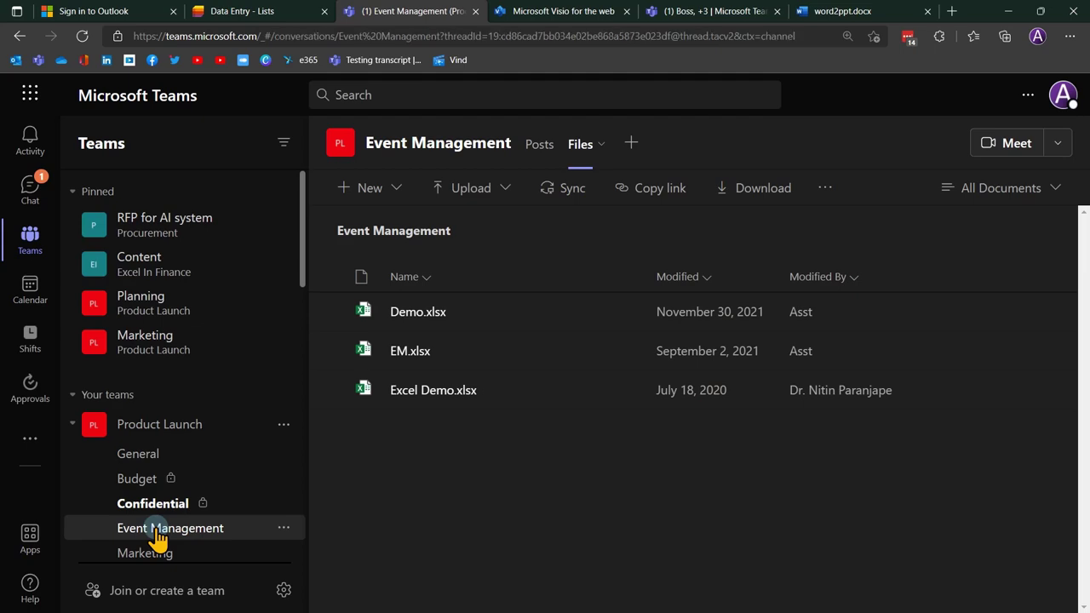
{"action": "left_click", "coordinate": [612, 145]}
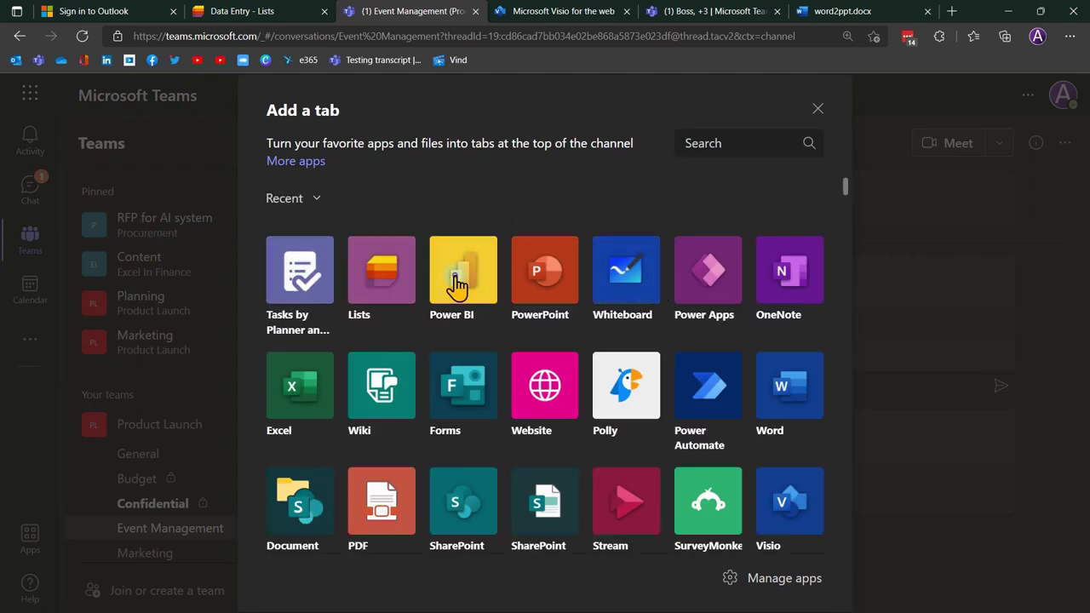
Pick Power BI for the new tab, start sign-up, then close the sign-up page and cancel the tab
{"action": "left_click", "coordinate": [456, 281]}
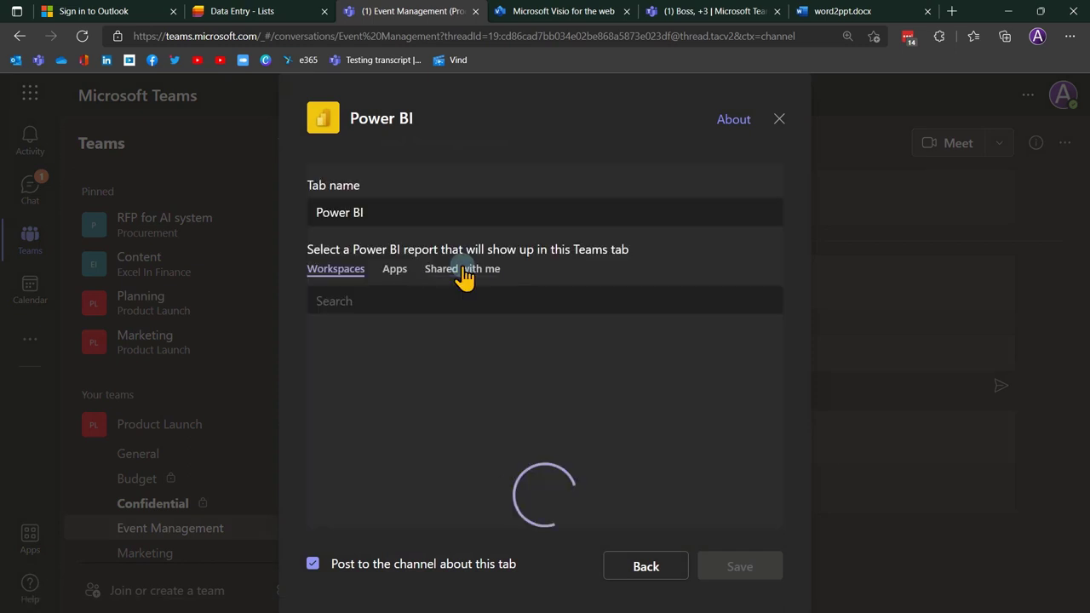
{"action": "left_click", "coordinate": [317, 410]}
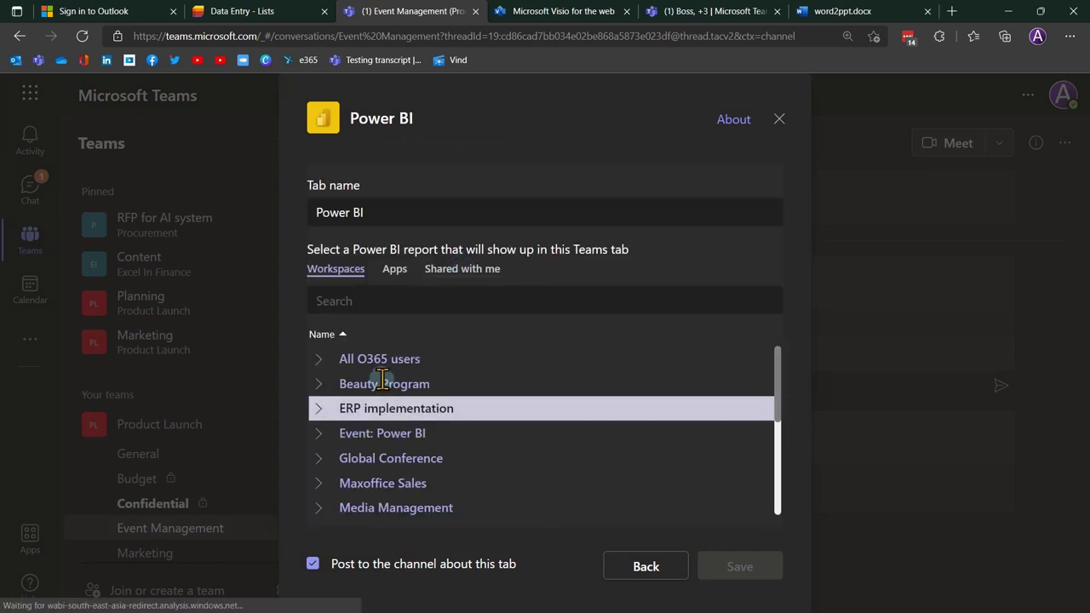
{"action": "left_click", "coordinate": [375, 484]}
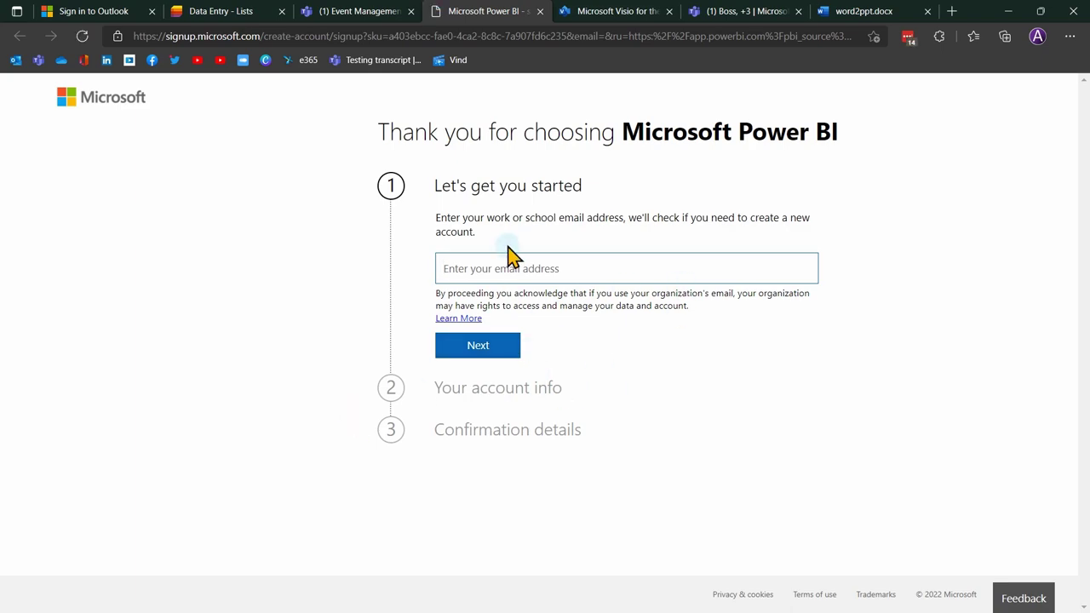
{"action": "key", "text": "ctrl+w"}
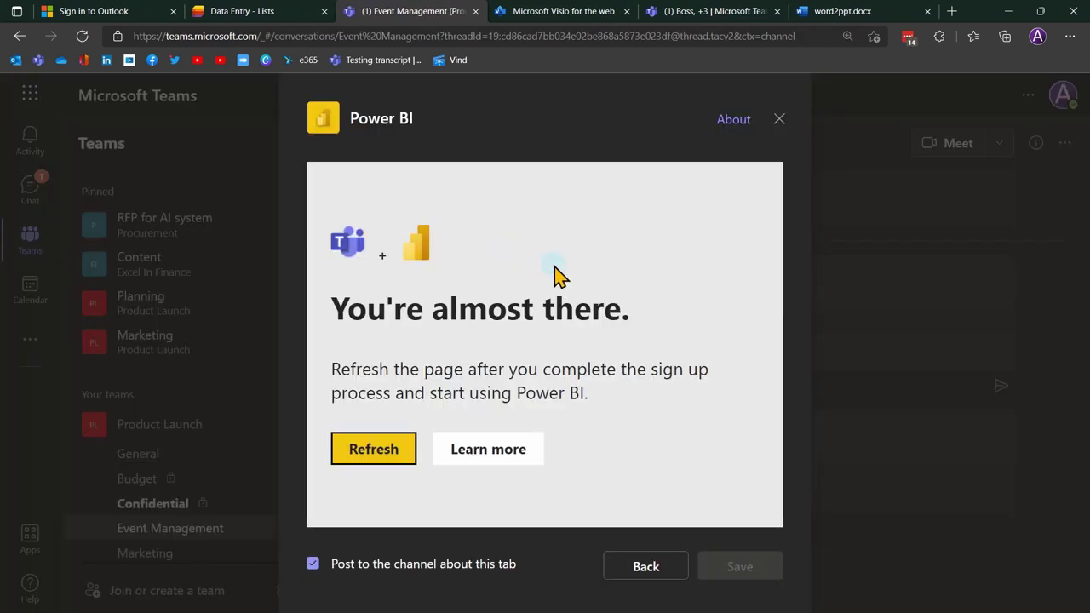
{"action": "left_click", "coordinate": [779, 119]}
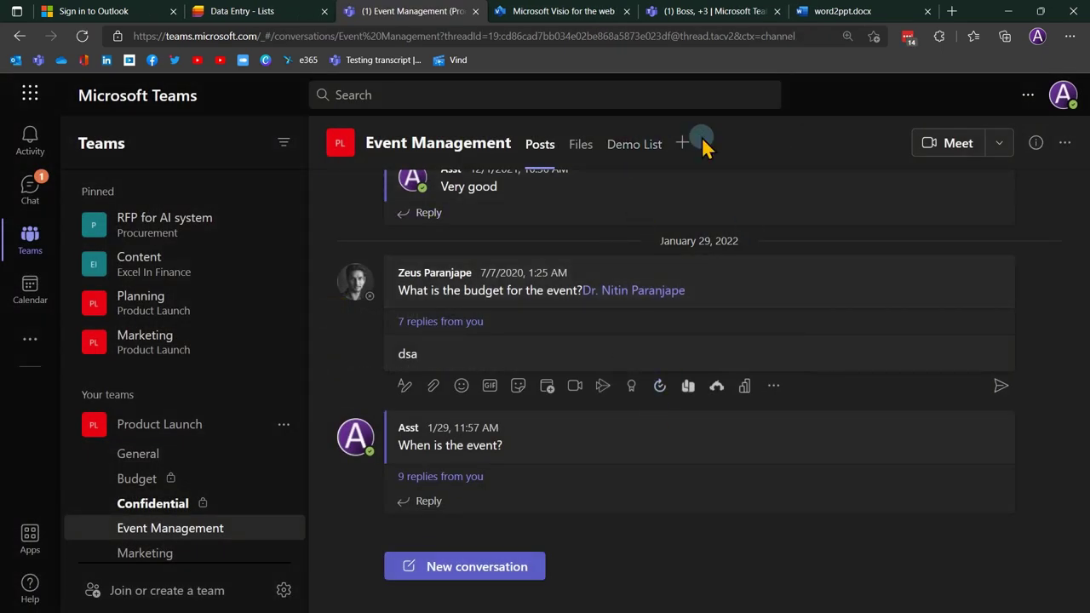
{"action": "left_click", "coordinate": [637, 147]}
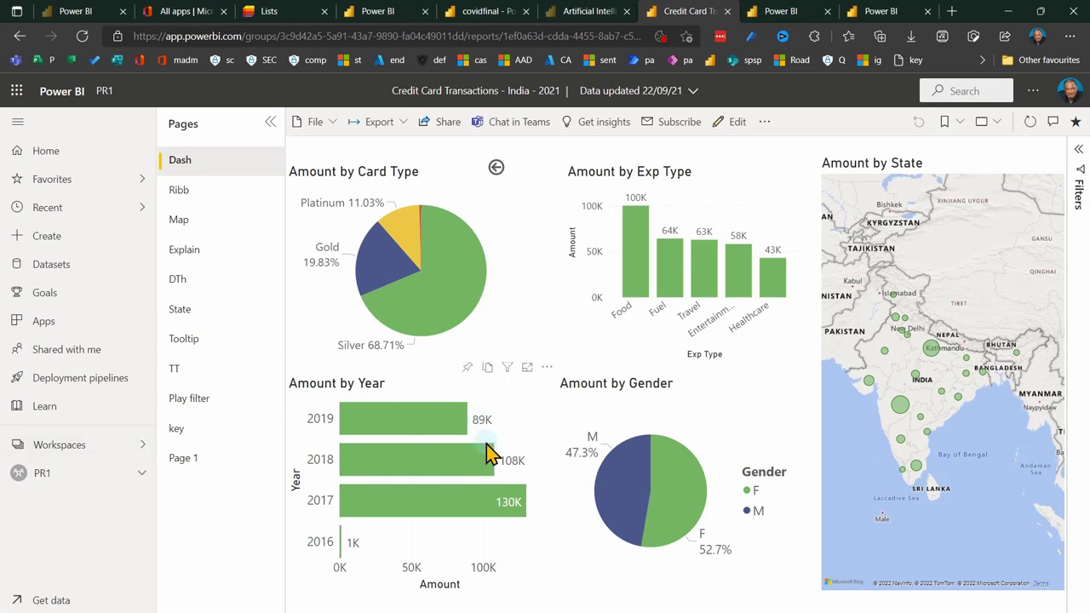
In the 2021 workspace, mark the Ignite 2021 Session Viewer V3 report as a favourite
{"action": "left_click", "coordinate": [26, 445]}
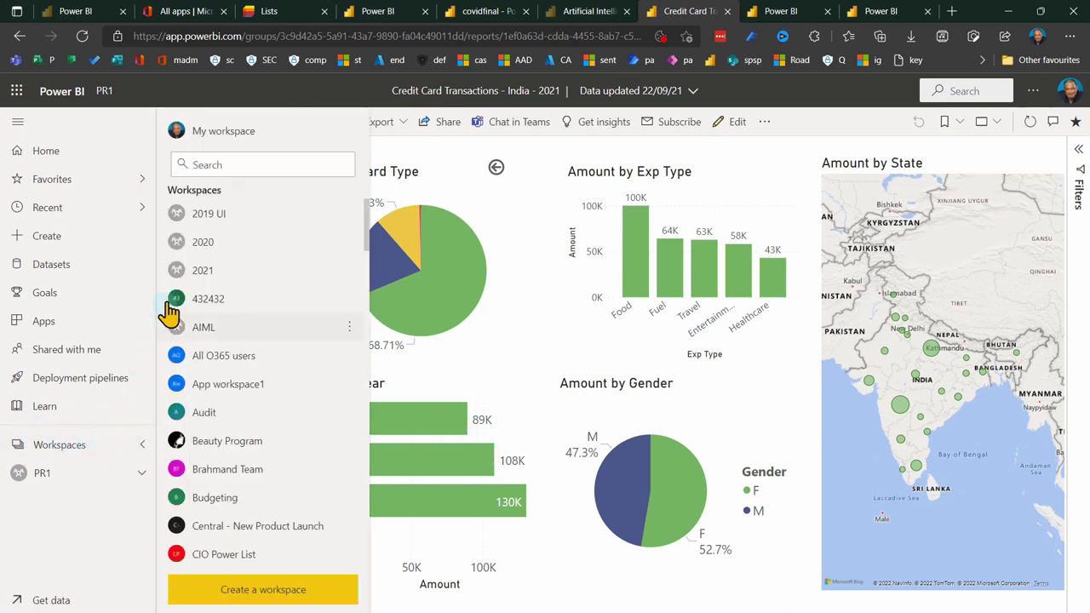
{"action": "left_click", "coordinate": [209, 272]}
{"action": "left_click", "coordinate": [409, 348]}
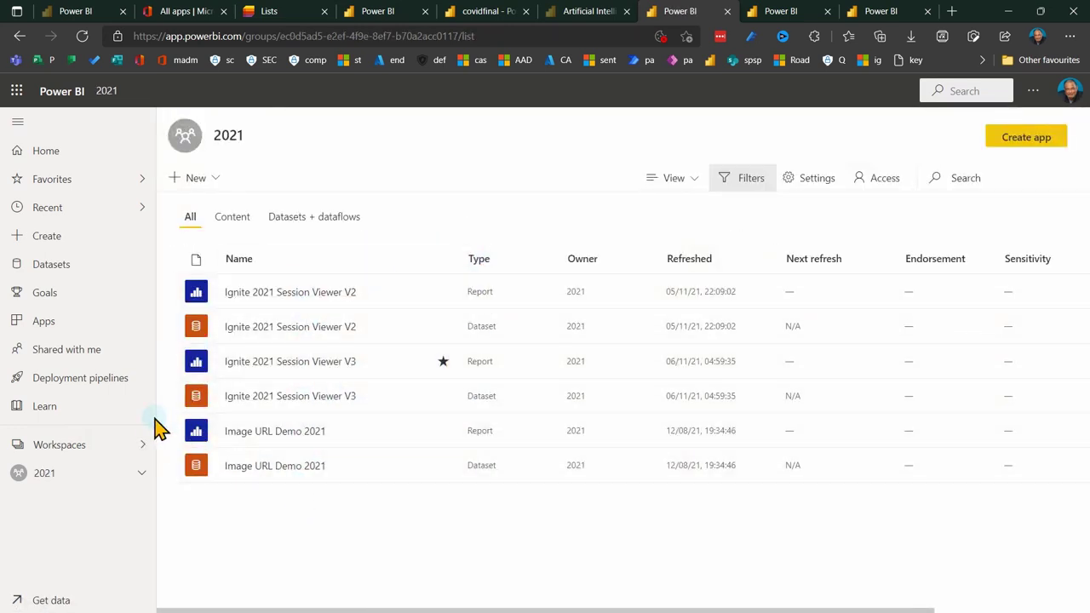
Open the 2020 workspace and show the Credit Card Transactions - India - 2020 dataset's options
{"action": "left_click", "coordinate": [51, 447]}
{"action": "left_click", "coordinate": [204, 242]}
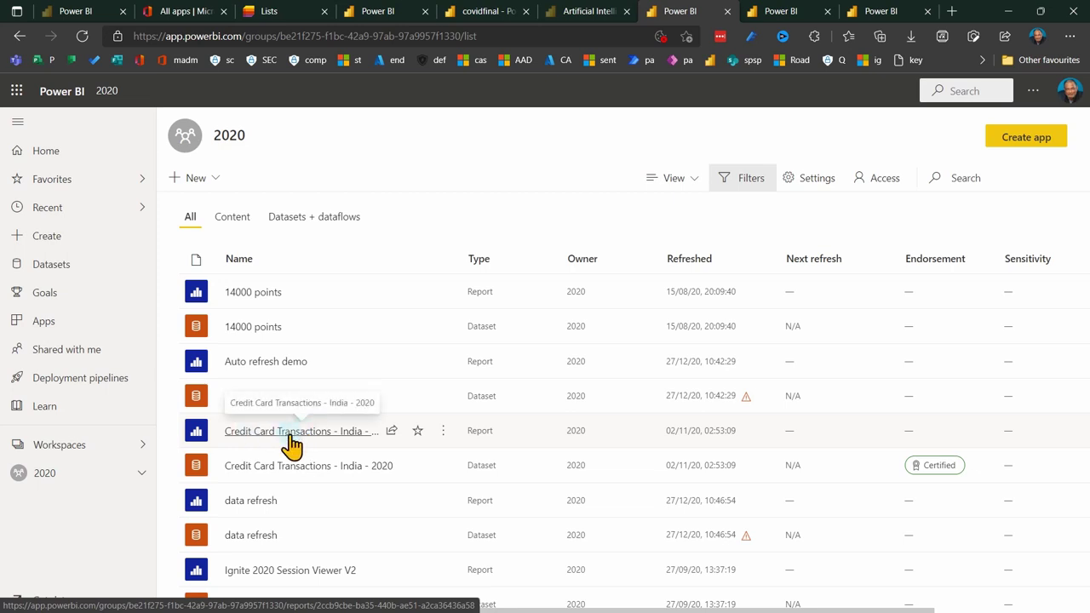
{"action": "left_click", "coordinate": [443, 466]}
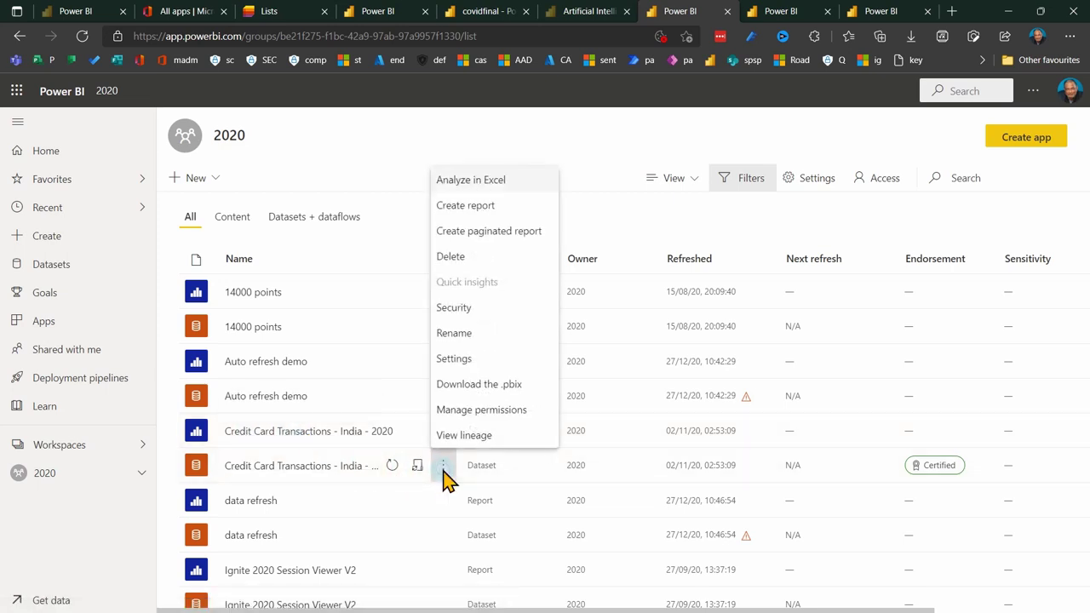
Promote the 2020 credit card dataset under Endorsement and discovery, then select cell G4 in Excel's calculator
{"action": "left_click", "coordinate": [456, 360]}
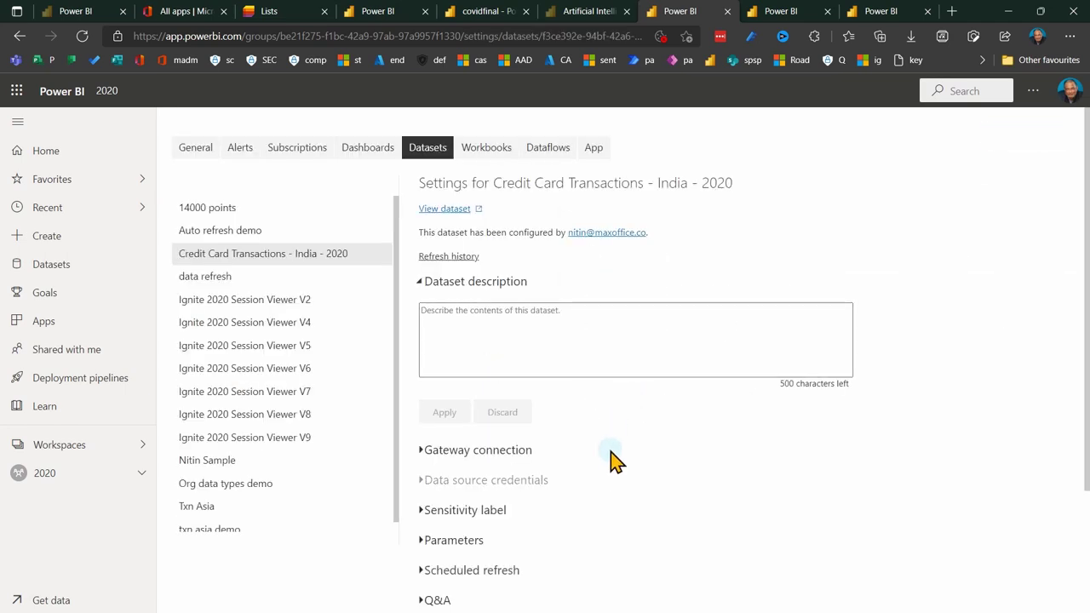
{"action": "scroll", "coordinate": [615, 469], "scroll_direction": "down", "scroll_amount": 3}
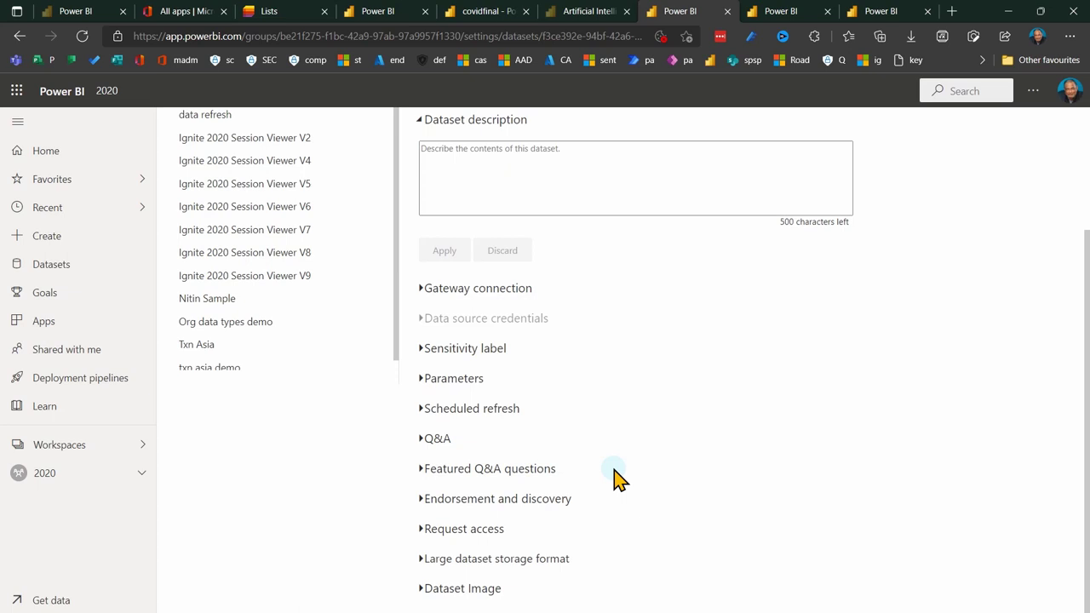
{"action": "left_click", "coordinate": [420, 498]}
{"action": "scroll", "coordinate": [589, 430], "scroll_direction": "down", "scroll_amount": 2}
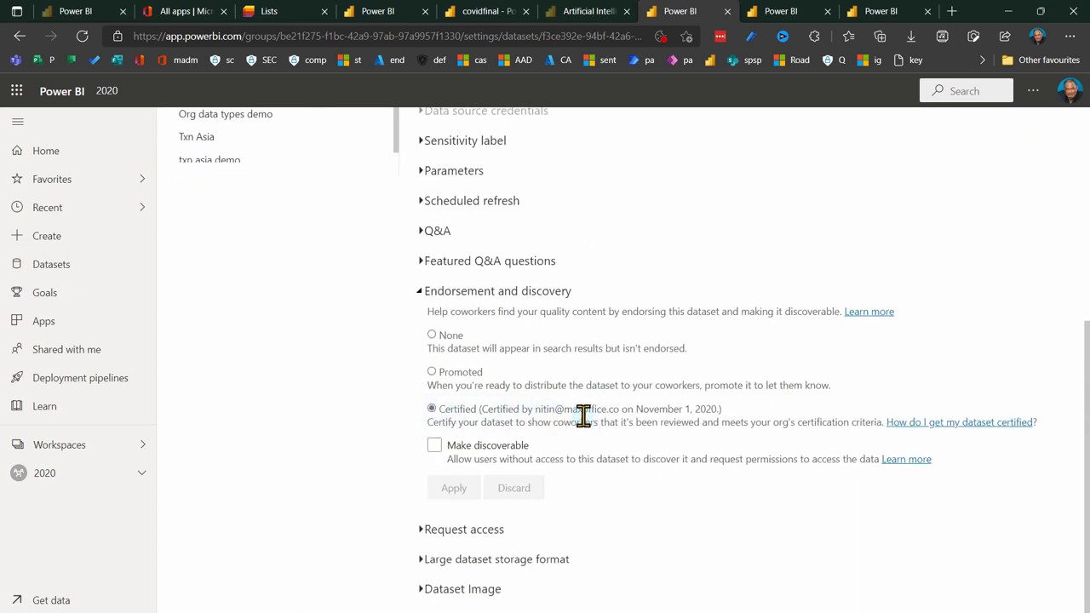
{"action": "left_click", "coordinate": [433, 373]}
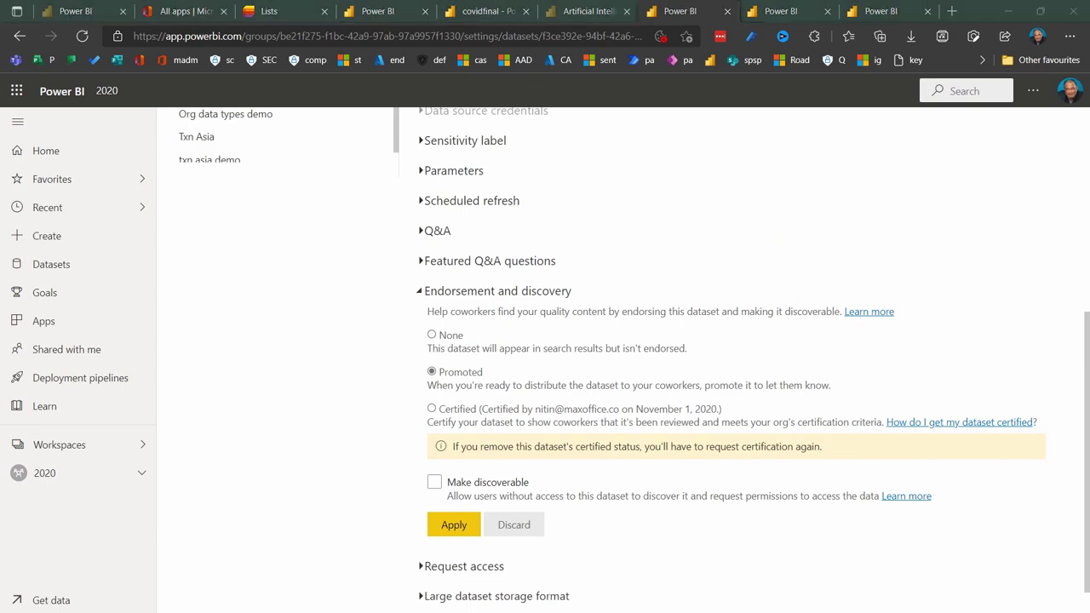
{"action": "key", "text": "alt+Tab"}
{"action": "left_click", "coordinate": [890, 290]}
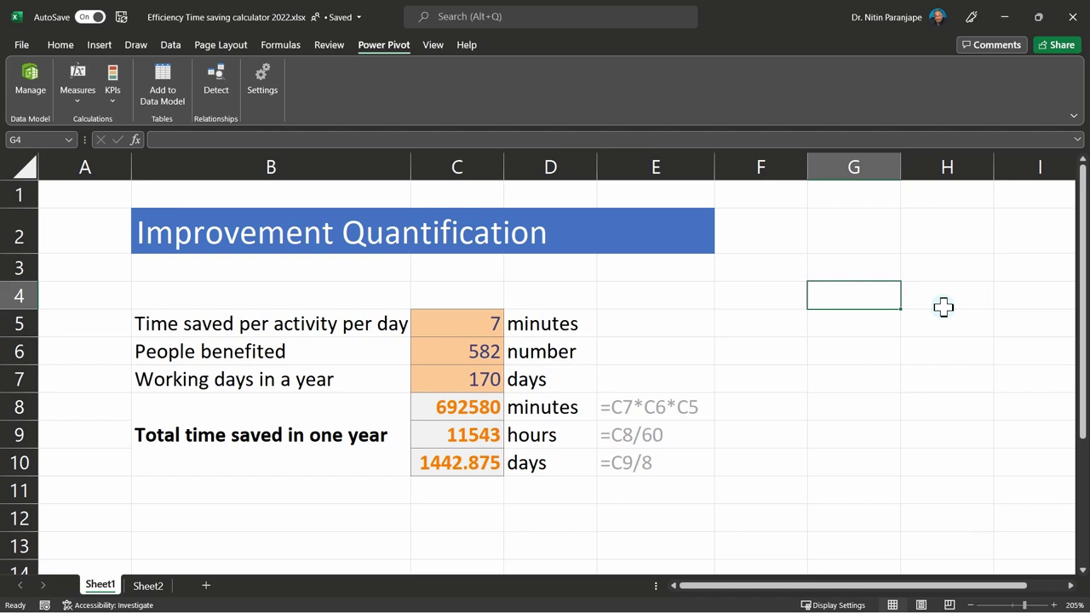
In a new blank workbook, choose Power BI datasets as the data source from Get Data
{"action": "key", "text": "ctrl+n"}
{"action": "left_click", "coordinate": [184, 240]}
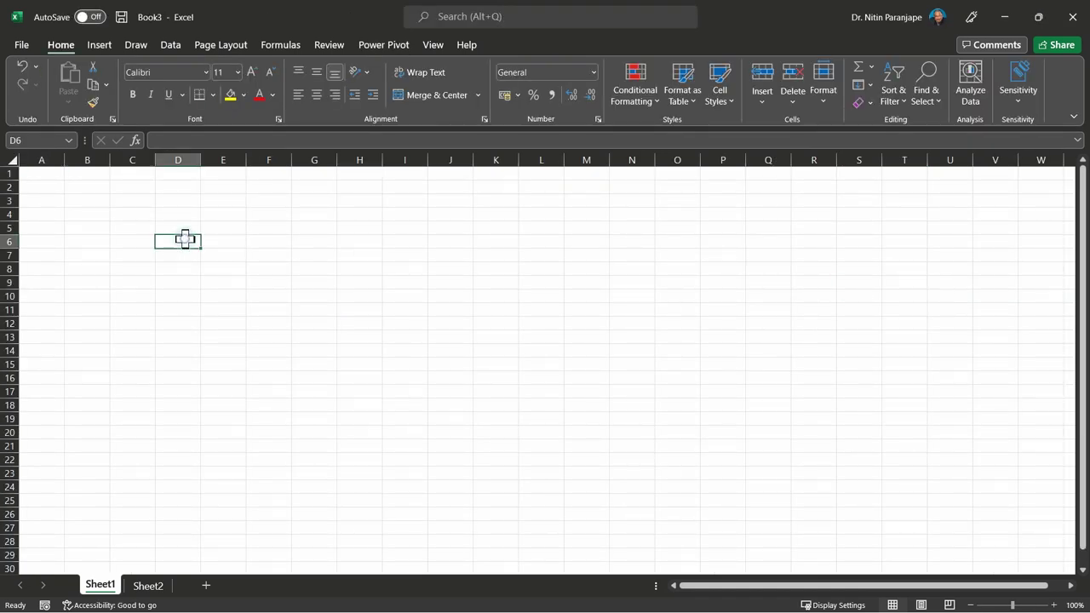
{"action": "left_click", "coordinate": [97, 47]}
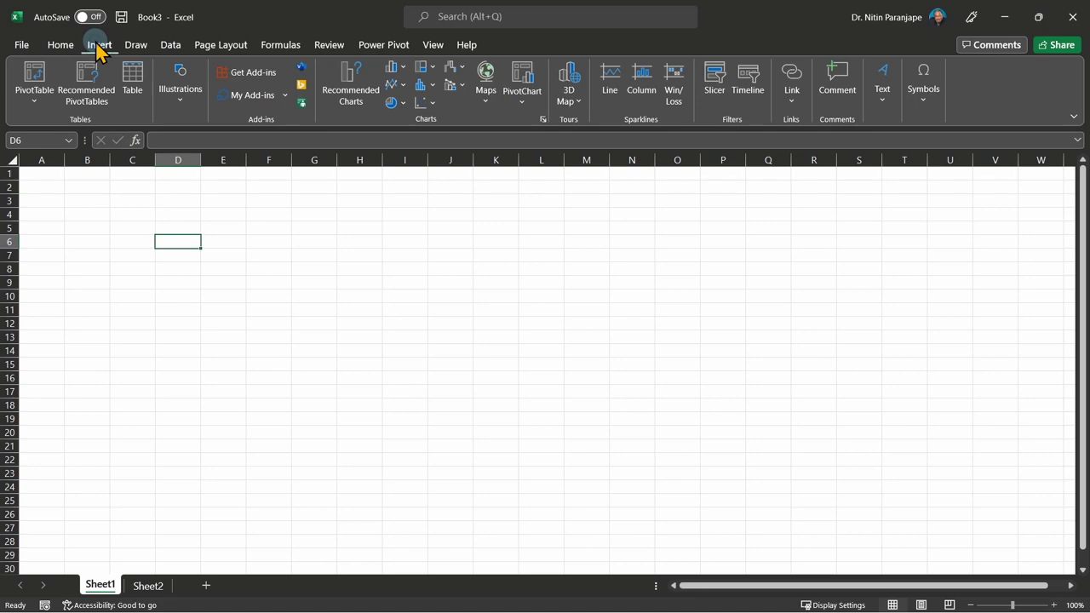
{"action": "left_click", "coordinate": [168, 49]}
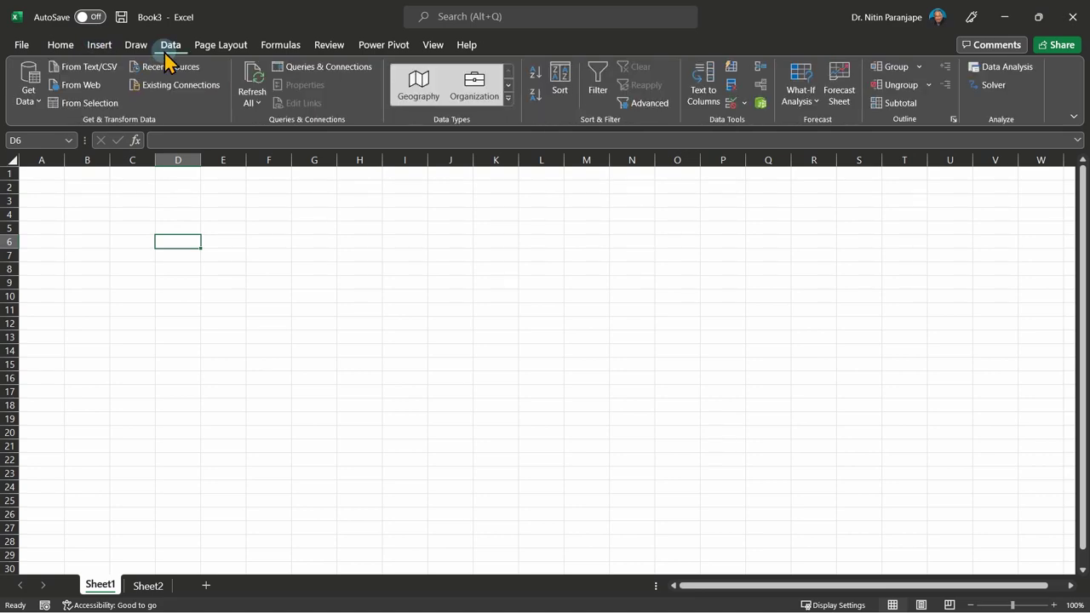
{"action": "left_click", "coordinate": [37, 106]}
{"action": "mouse_move", "coordinate": [72, 164]}
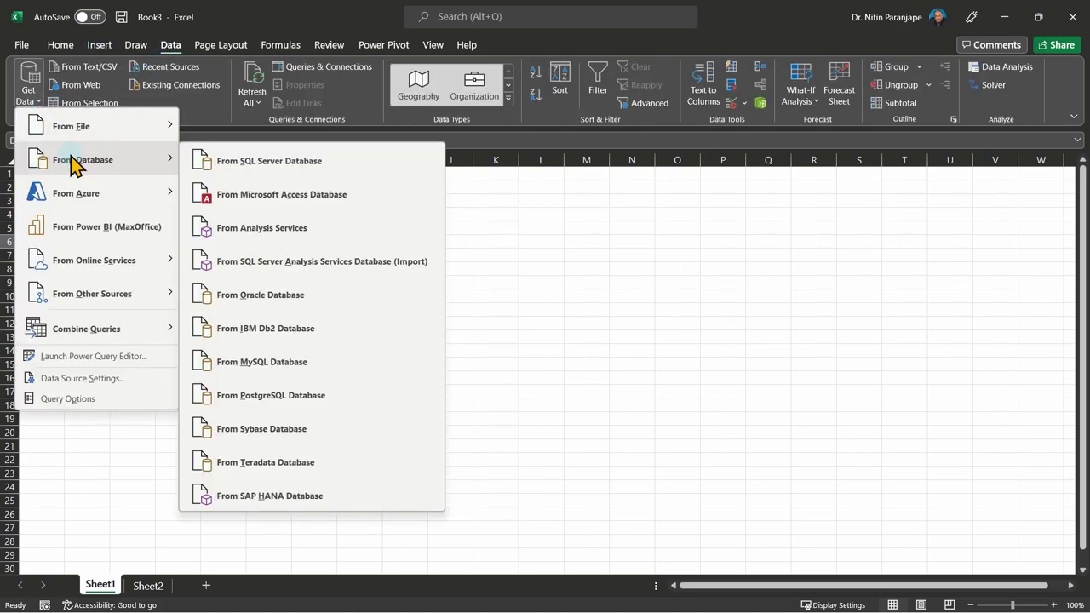
{"action": "left_click", "coordinate": [90, 231]}
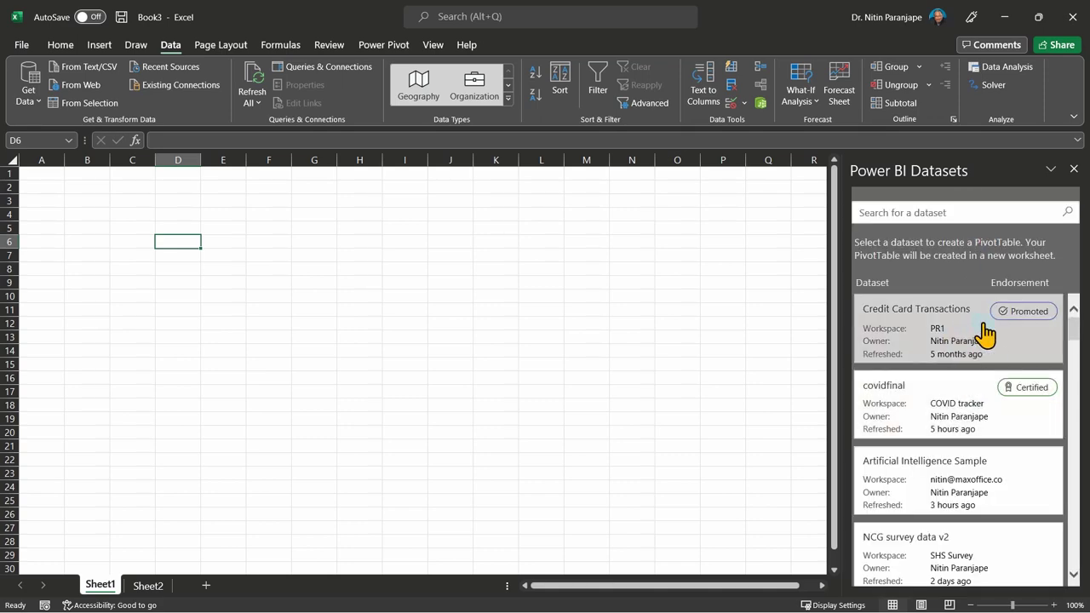
Build a PivotTable from Credit Card Transactions with Amount in Values and Month in Rows
{"action": "left_click", "coordinate": [984, 332]}
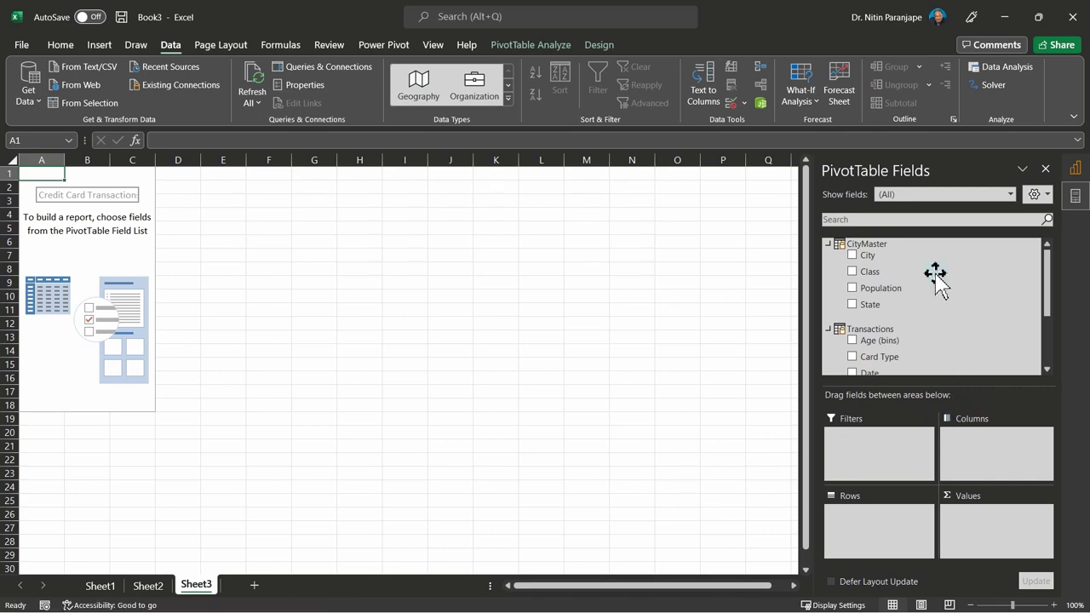
{"action": "scroll", "coordinate": [926, 351], "scroll_direction": "down", "scroll_amount": 2}
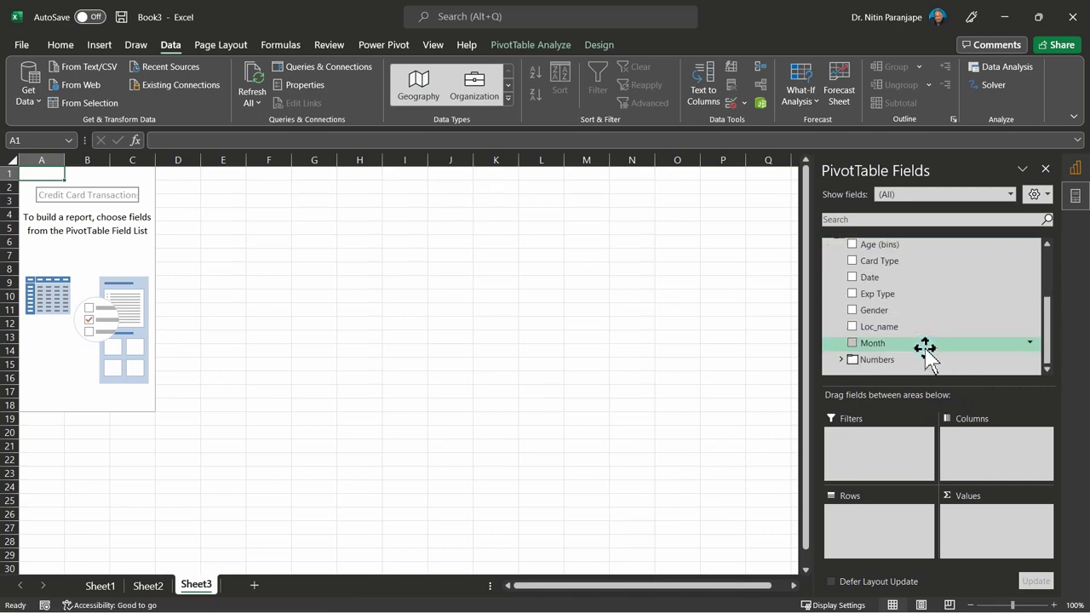
{"action": "left_click", "coordinate": [842, 360]}
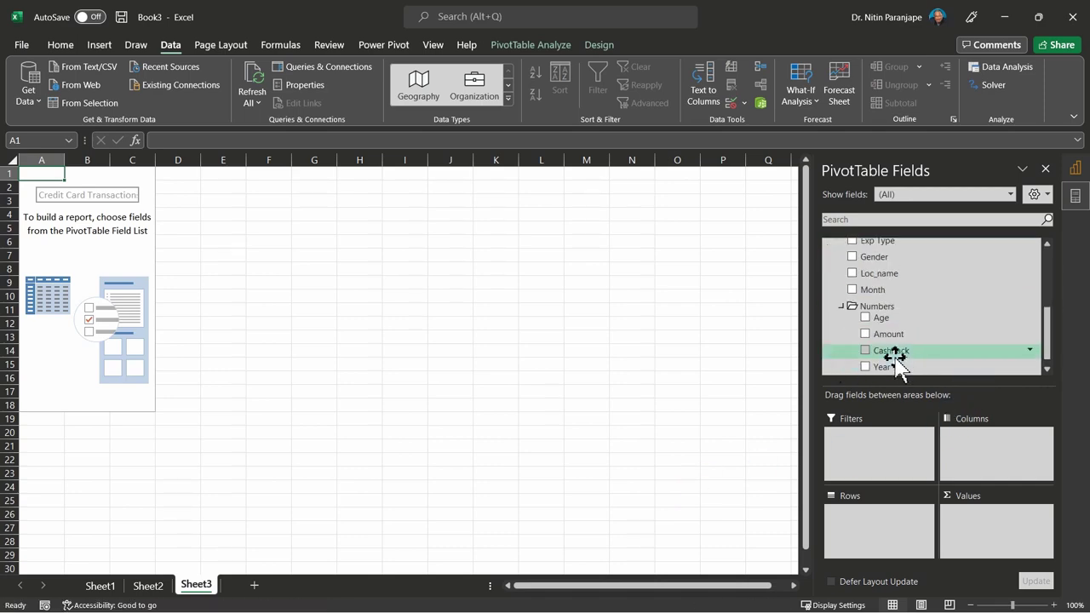
{"action": "left_click_drag", "start_coordinate": [890, 339], "coordinate": [1015, 553]}
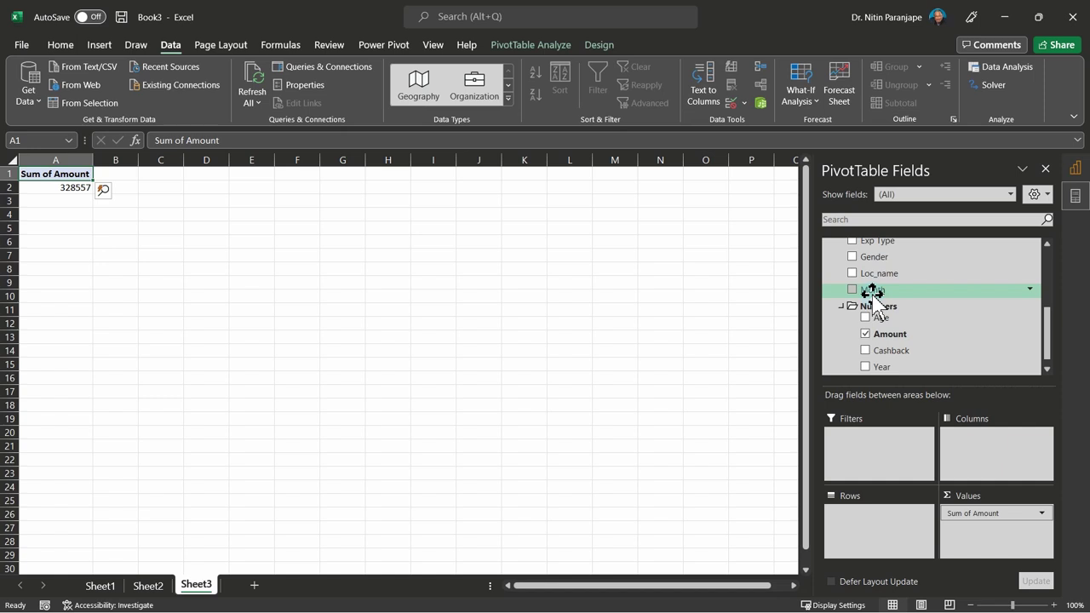
{"action": "left_click_drag", "start_coordinate": [872, 293], "coordinate": [869, 524]}
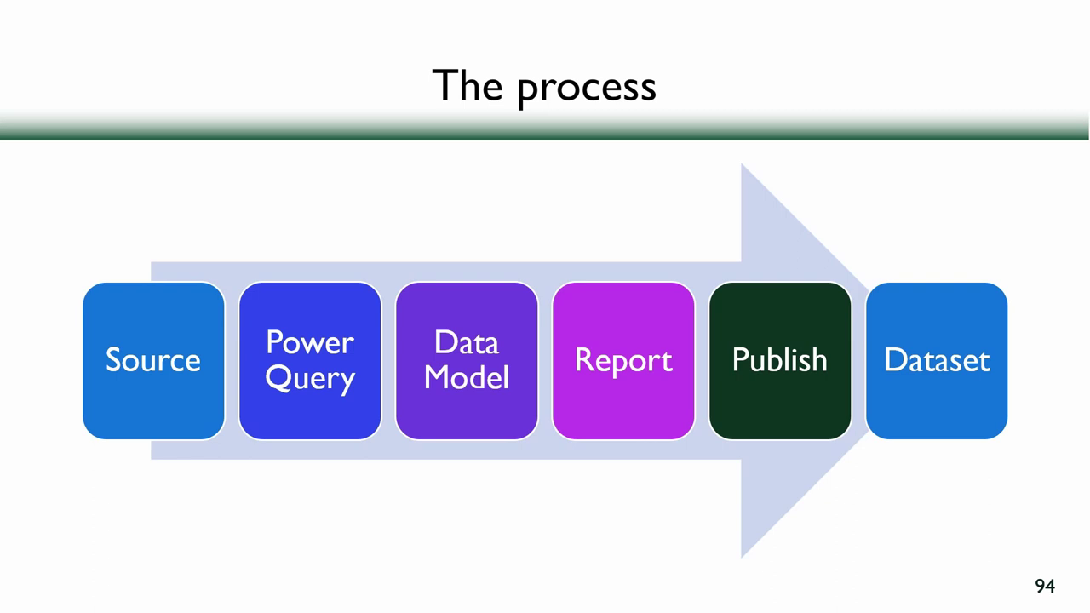
Switch to the Efficiency Crash Course 2022 workbook's Txn sheet, select cell E9, and show the Home ribbon
{"action": "key", "text": "alt+Tab"}
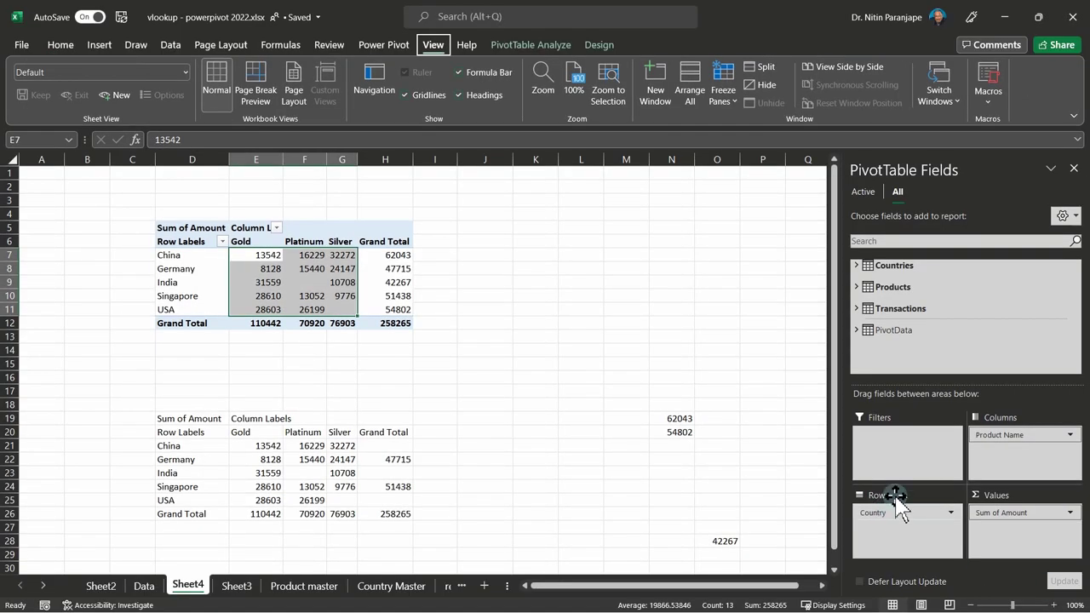
{"action": "left_click", "coordinate": [938, 90]}
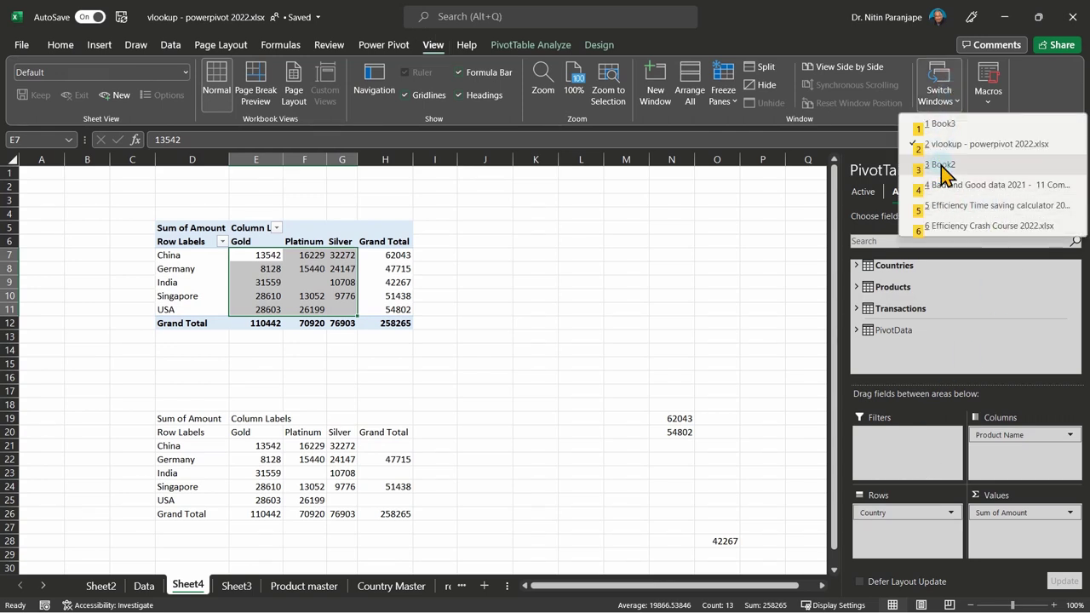
{"action": "left_click", "coordinate": [958, 226]}
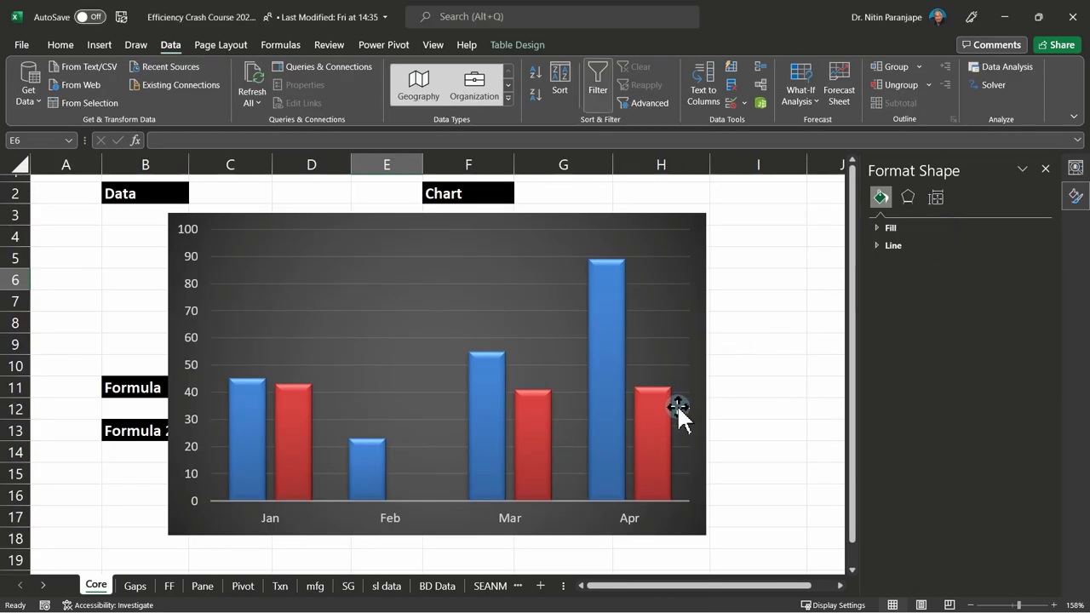
{"action": "left_click", "coordinate": [281, 586]}
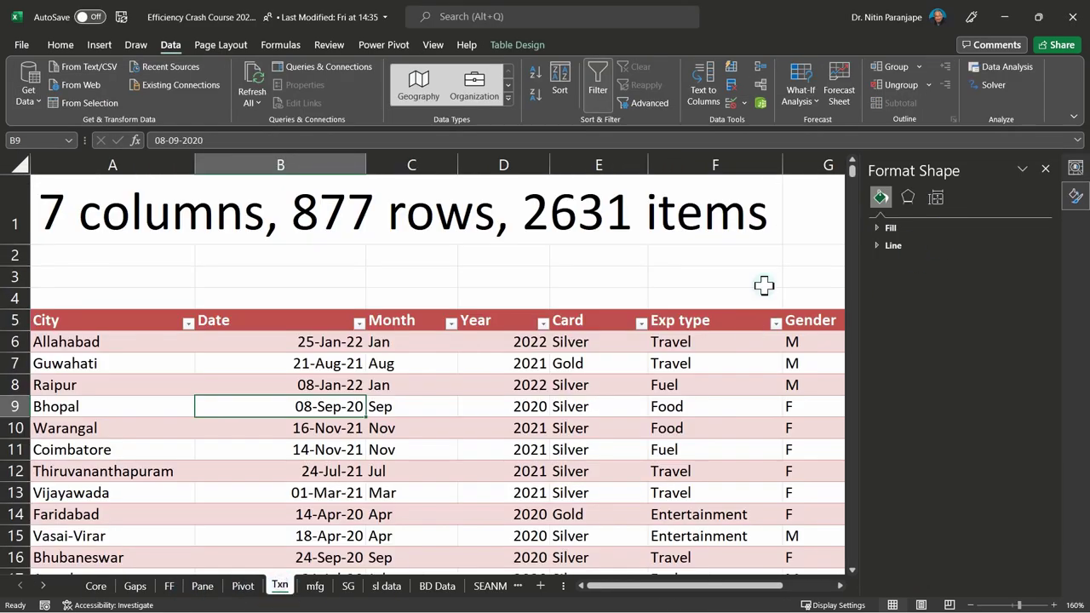
{"action": "left_click", "coordinate": [588, 406]}
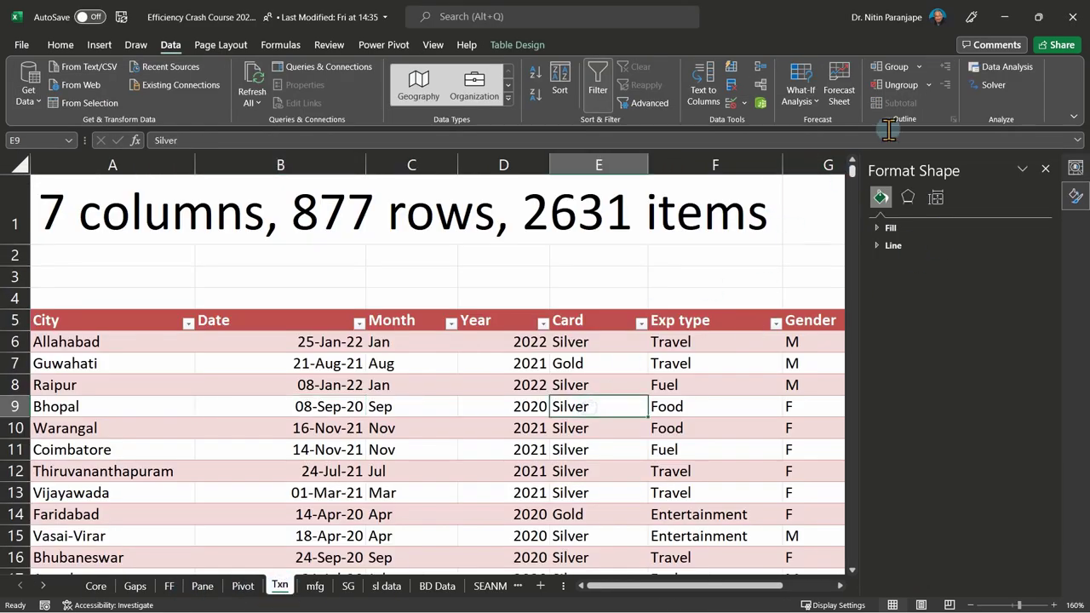
{"action": "left_click", "coordinate": [60, 45]}
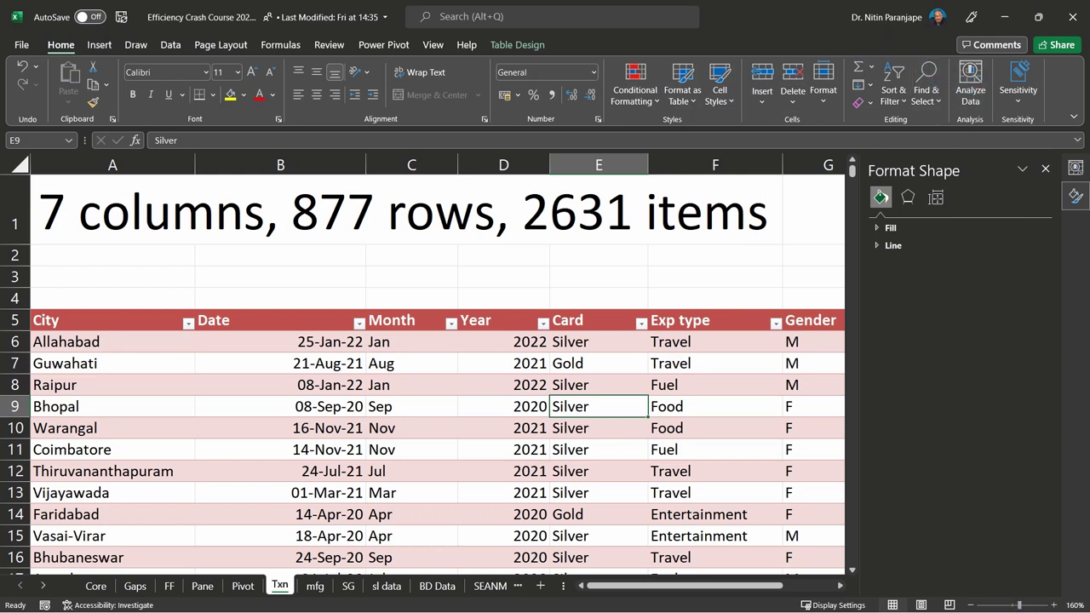
{"action": "key", "text": "alt+Tab"}
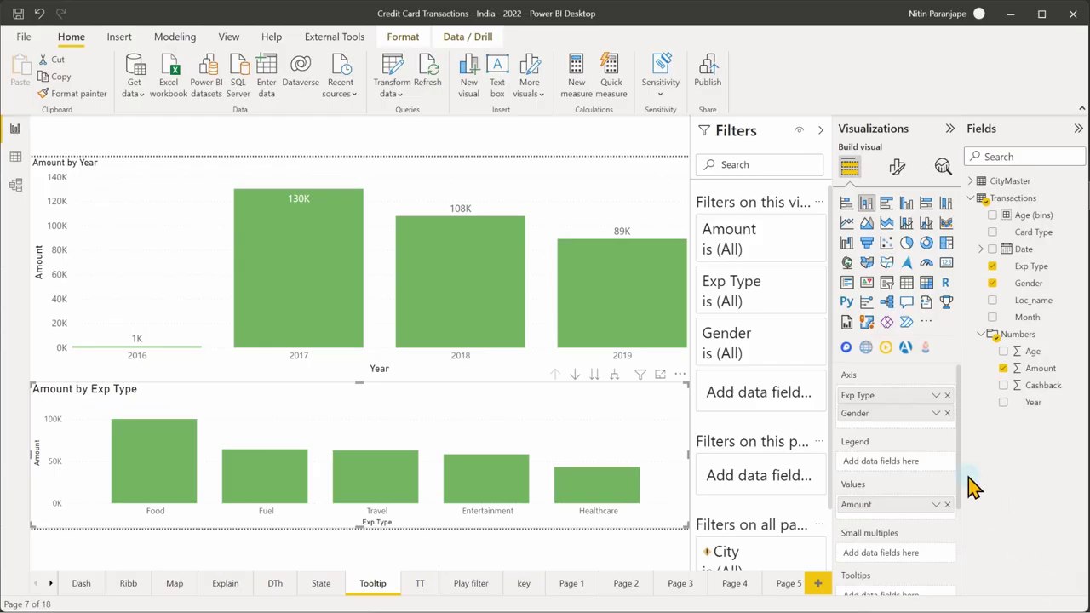
Collapse the Filters, Visualizations and Fields panes to widen the report canvas
{"action": "left_click", "coordinate": [820, 130]}
{"action": "left_click", "coordinate": [949, 128]}
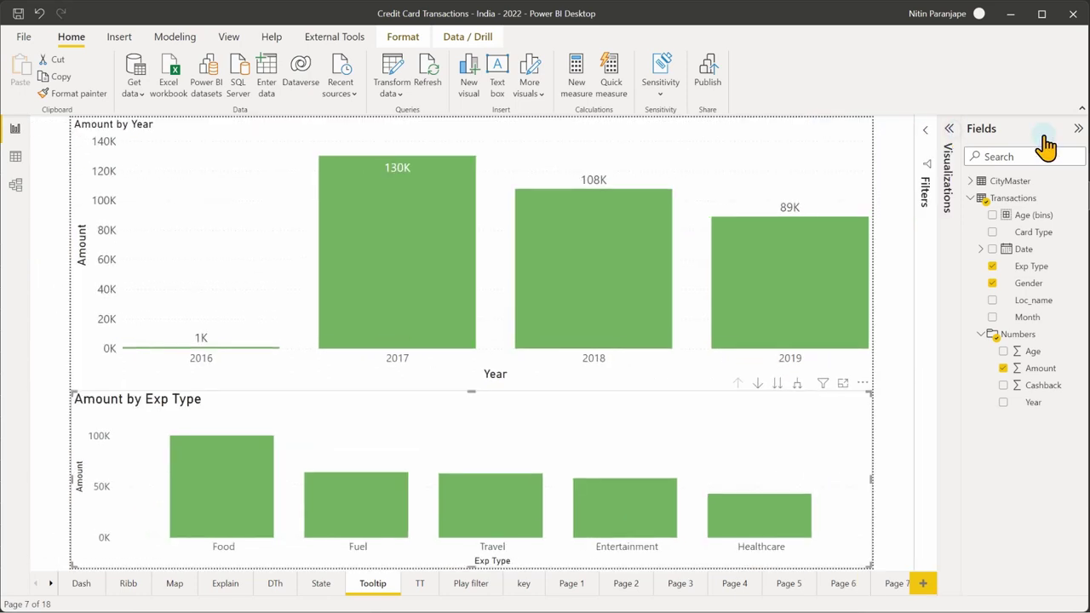
{"action": "left_click", "coordinate": [1078, 129]}
Save the 2022 report and publish it to the 2021 workspace
{"action": "left_click", "coordinate": [707, 90]}
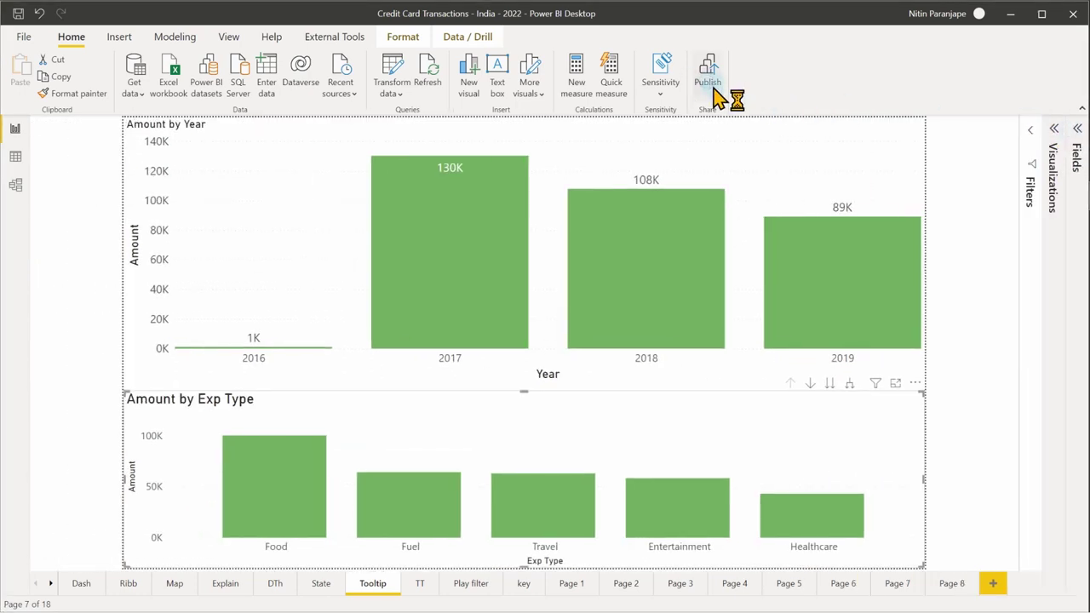
{"action": "left_click", "coordinate": [613, 332]}
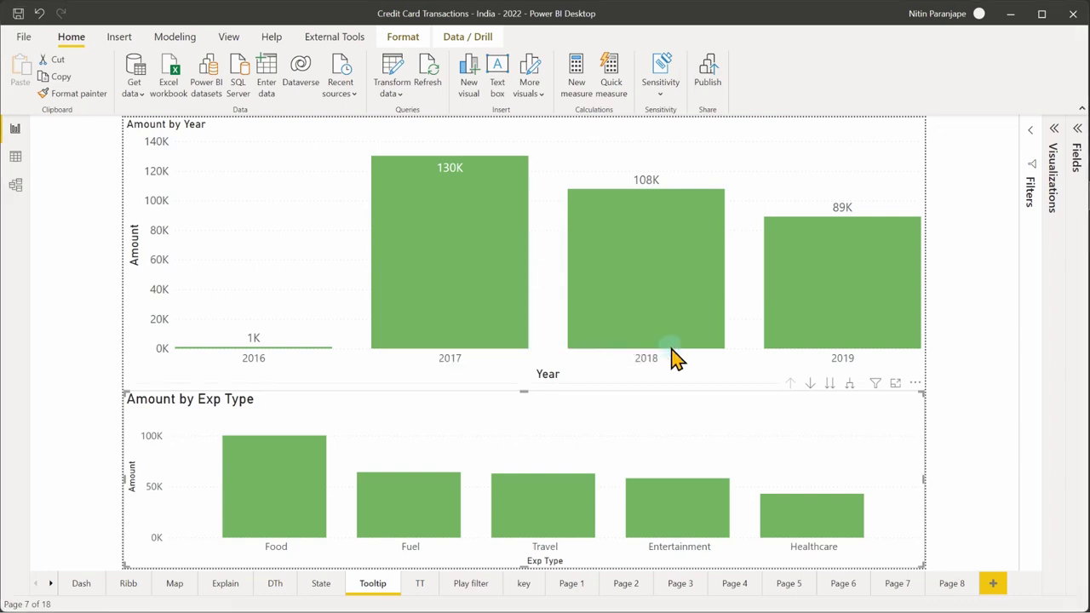
{"action": "mouse_move", "coordinate": [673, 358]}
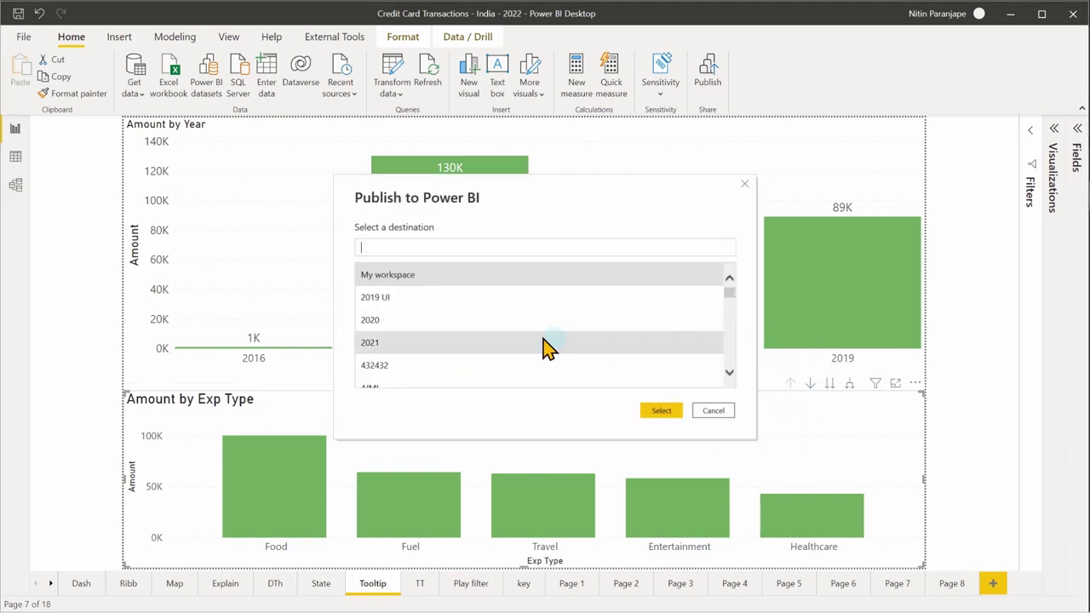
{"action": "left_click", "coordinate": [394, 343]}
{"action": "left_click", "coordinate": [661, 412]}
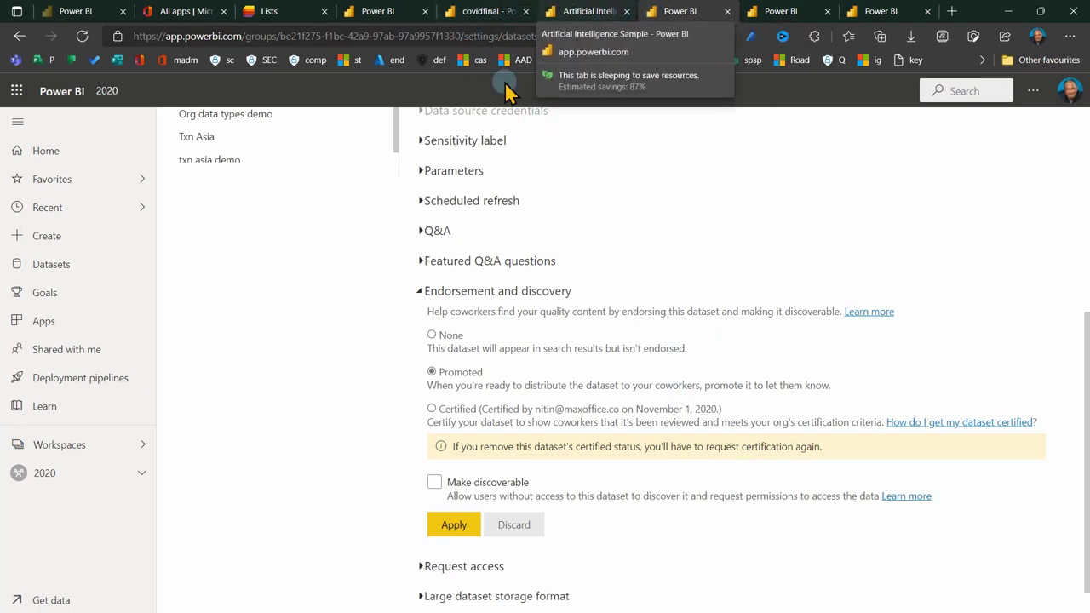
Back in the 2020 workspace list, run Quick insights on the Ignite 2020 Session Viewer V2 report
{"action": "left_click", "coordinate": [19, 36]}
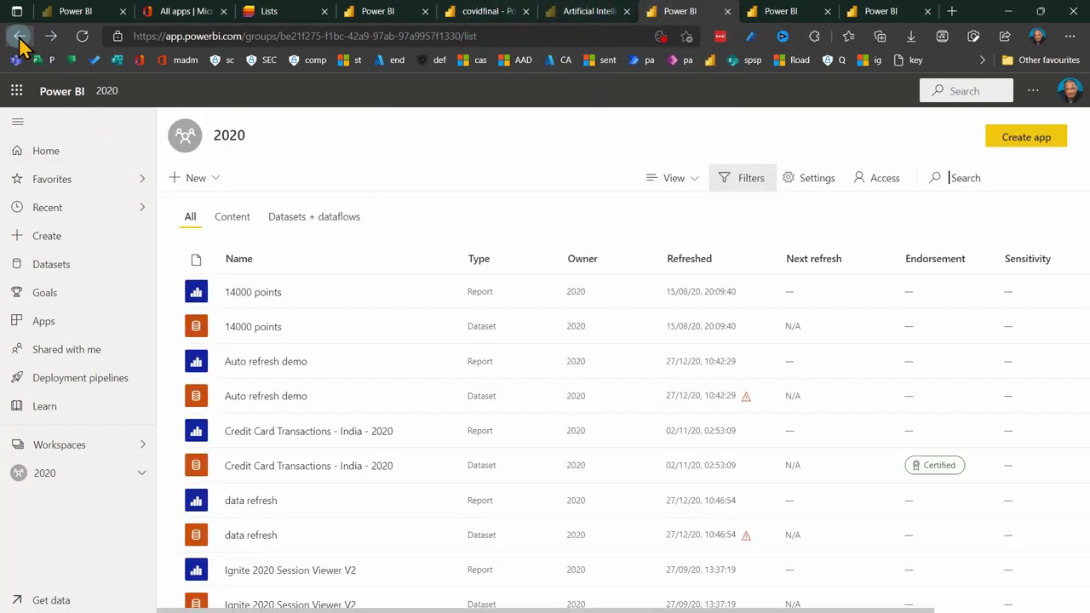
{"action": "left_click", "coordinate": [443, 467]}
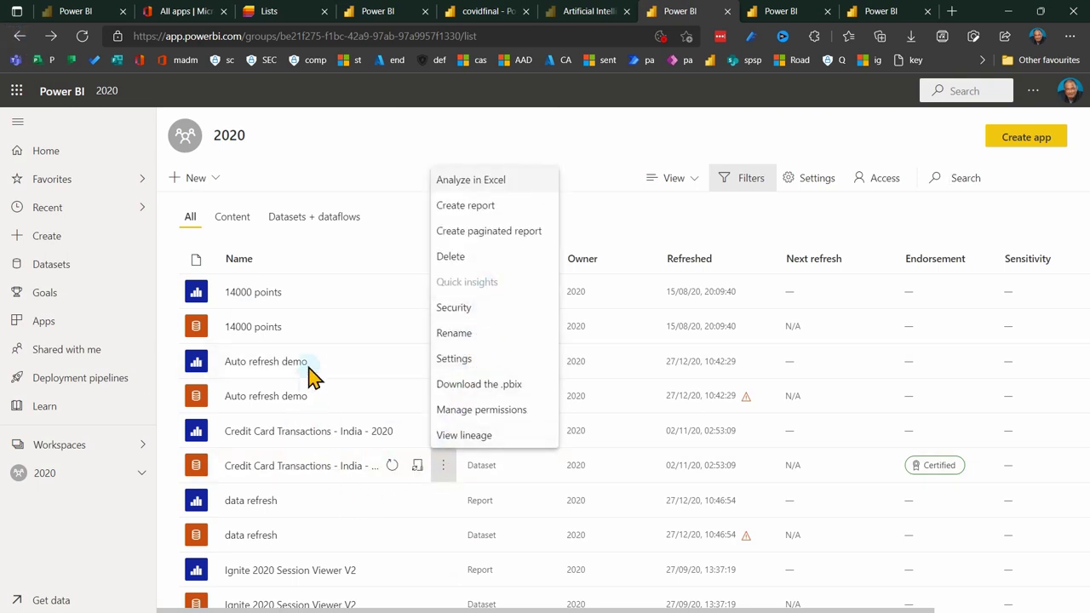
{"action": "left_click", "coordinate": [327, 258]}
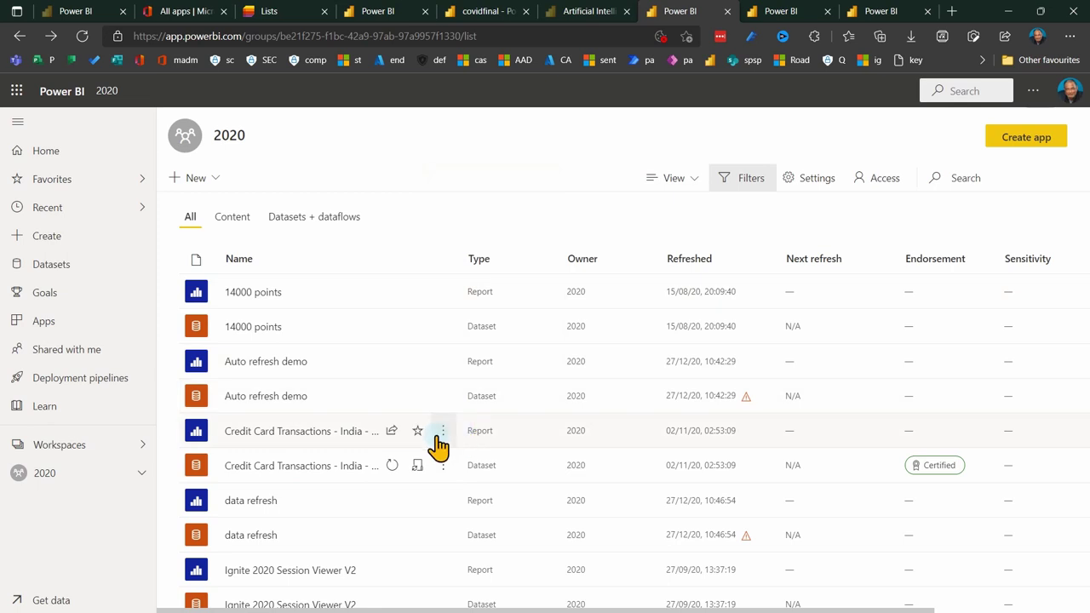
{"action": "left_click", "coordinate": [443, 432]}
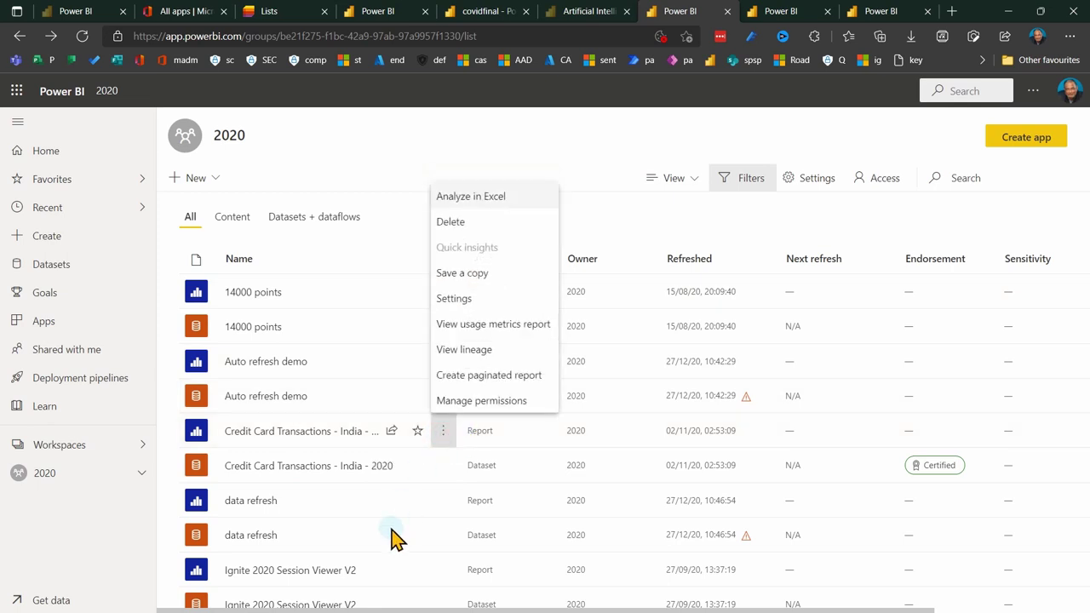
{"action": "left_click", "coordinate": [365, 518]}
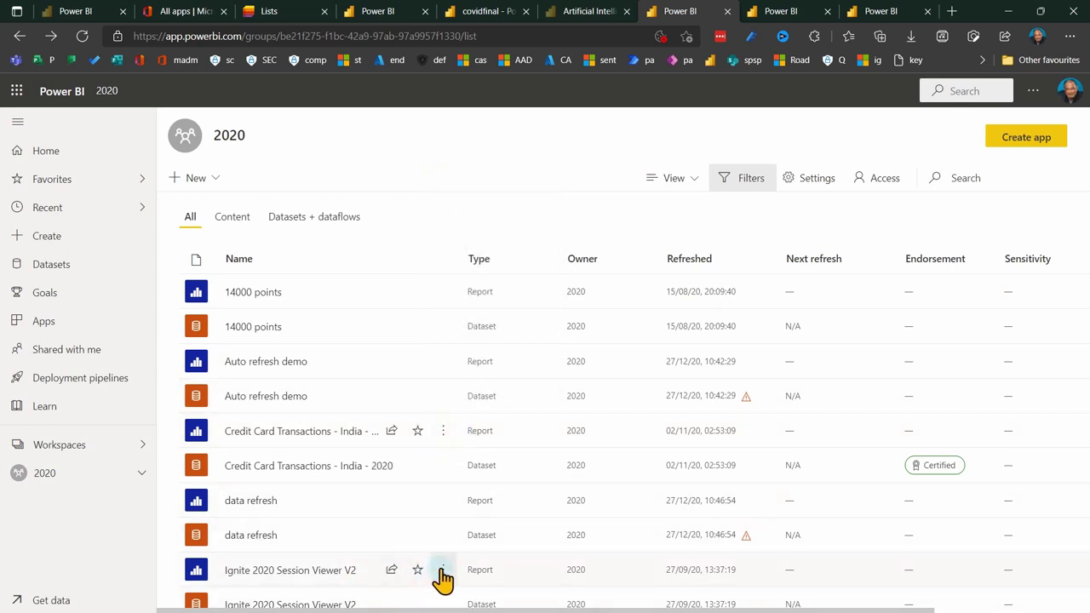
{"action": "left_click", "coordinate": [443, 569]}
{"action": "left_click", "coordinate": [464, 388]}
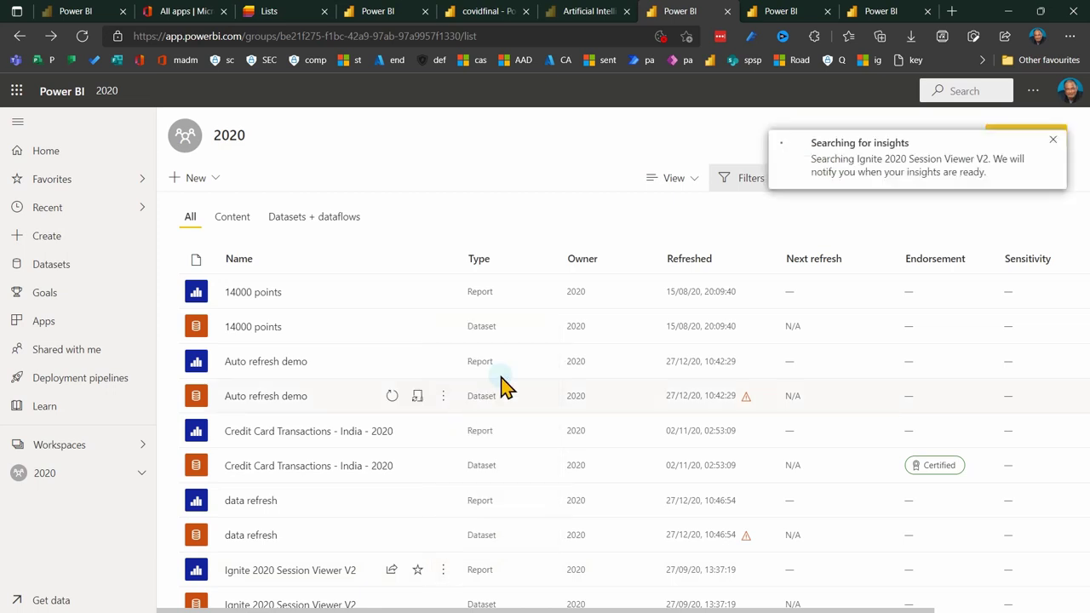